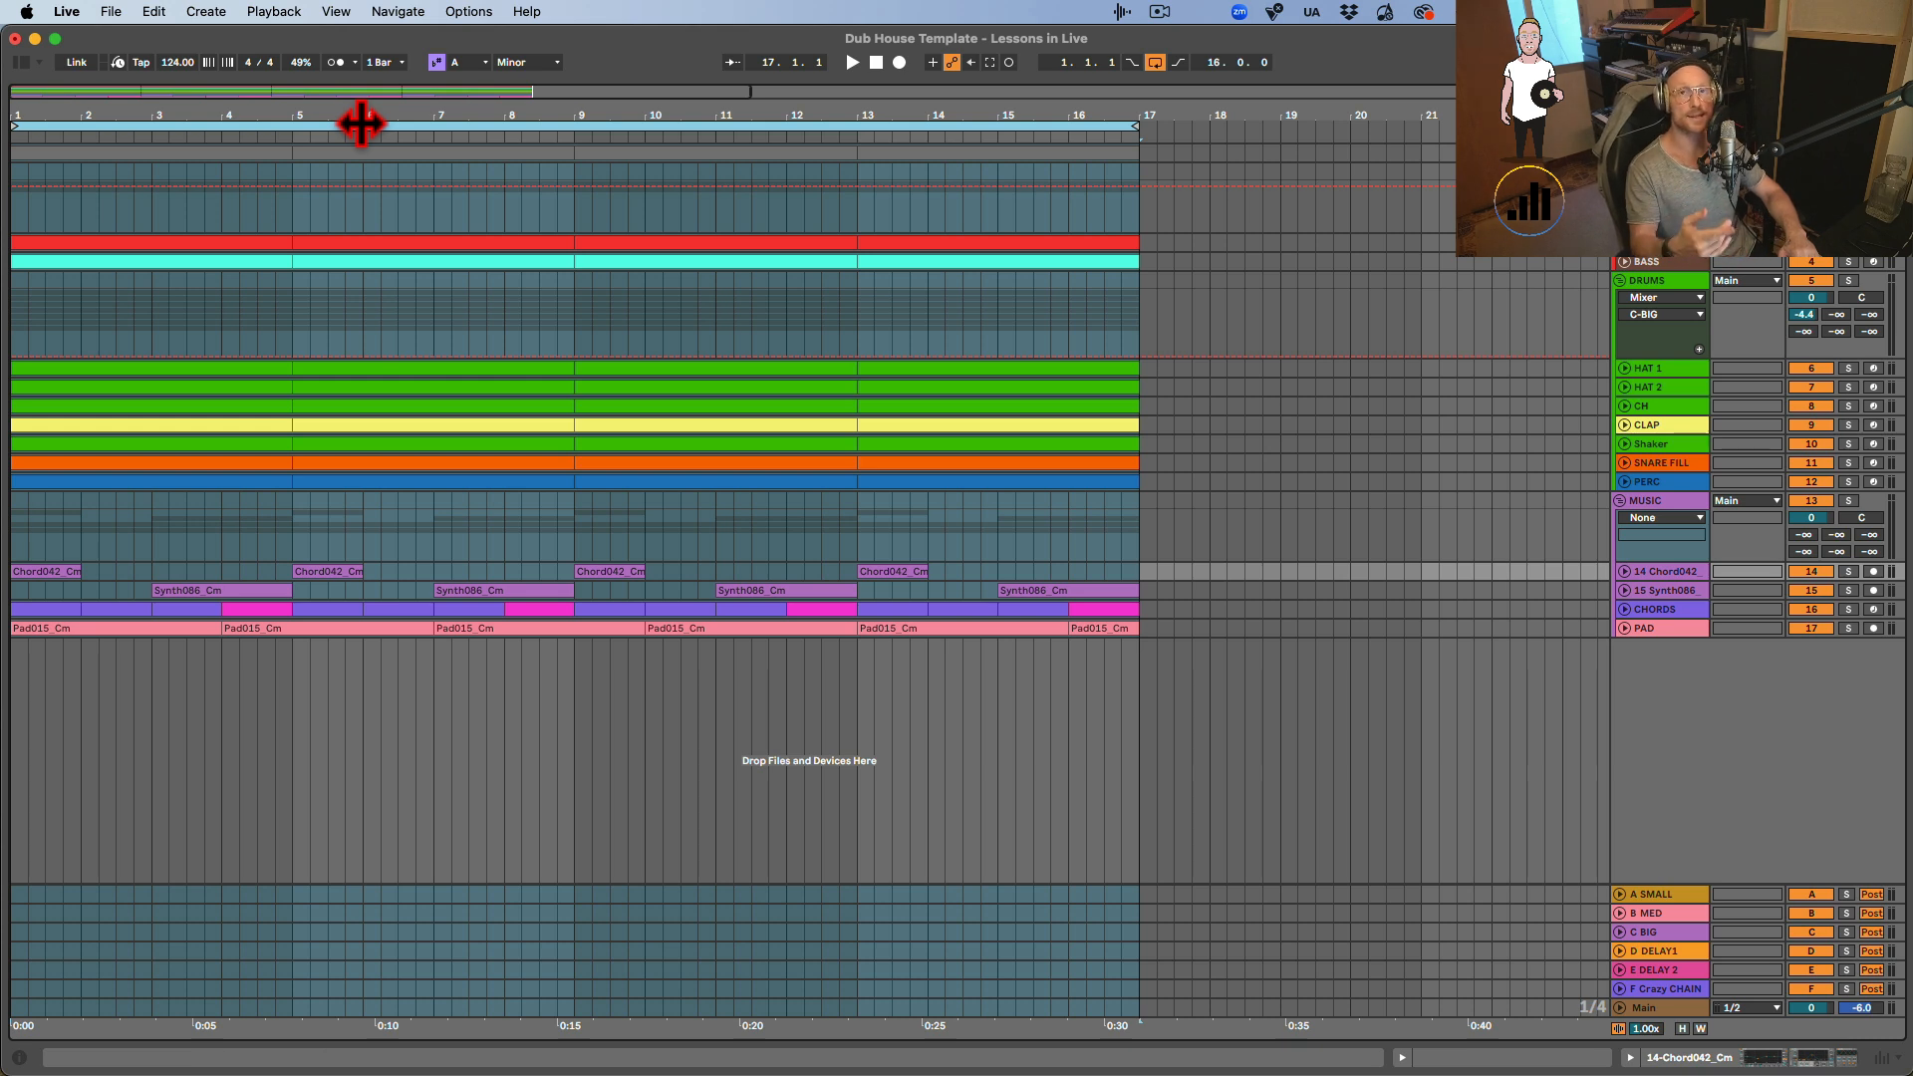
Play the arrangement and inspect the effects on the Main track.
key(space)
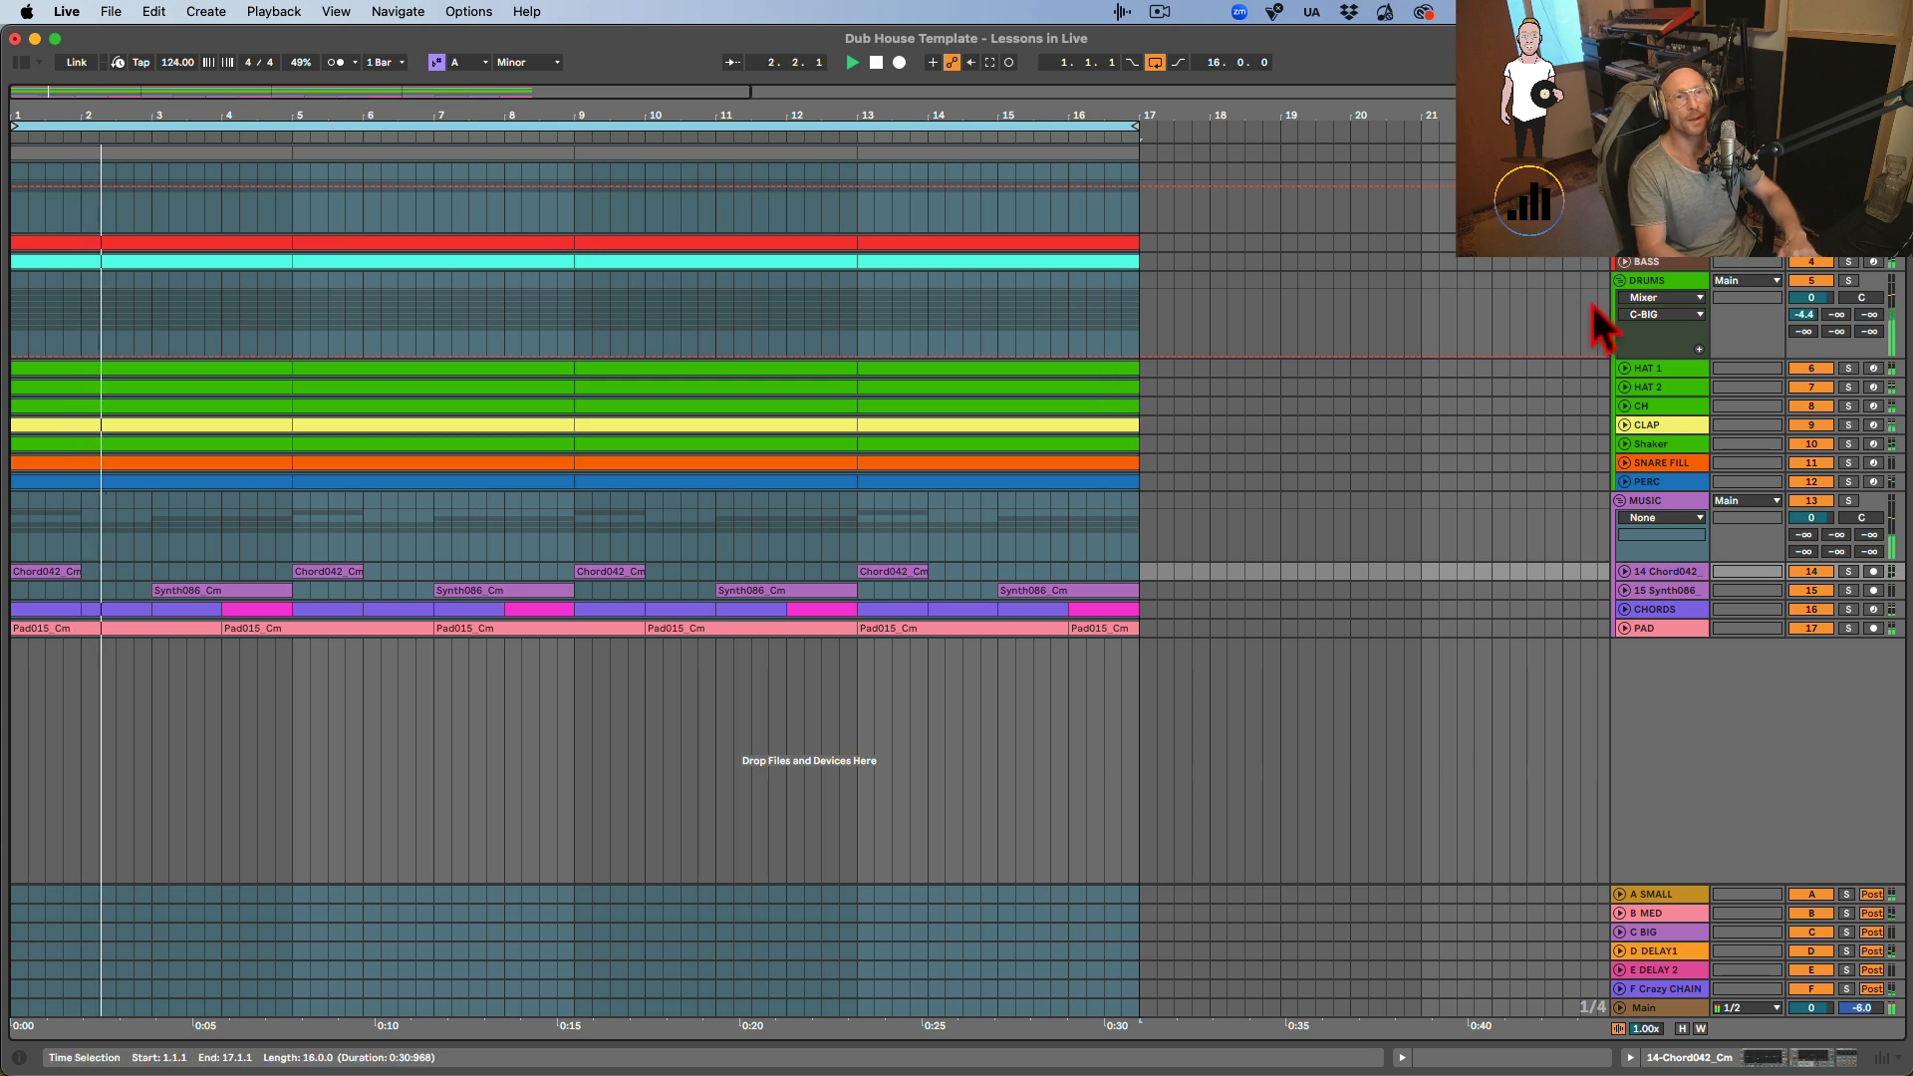
double_click(1644, 1007)
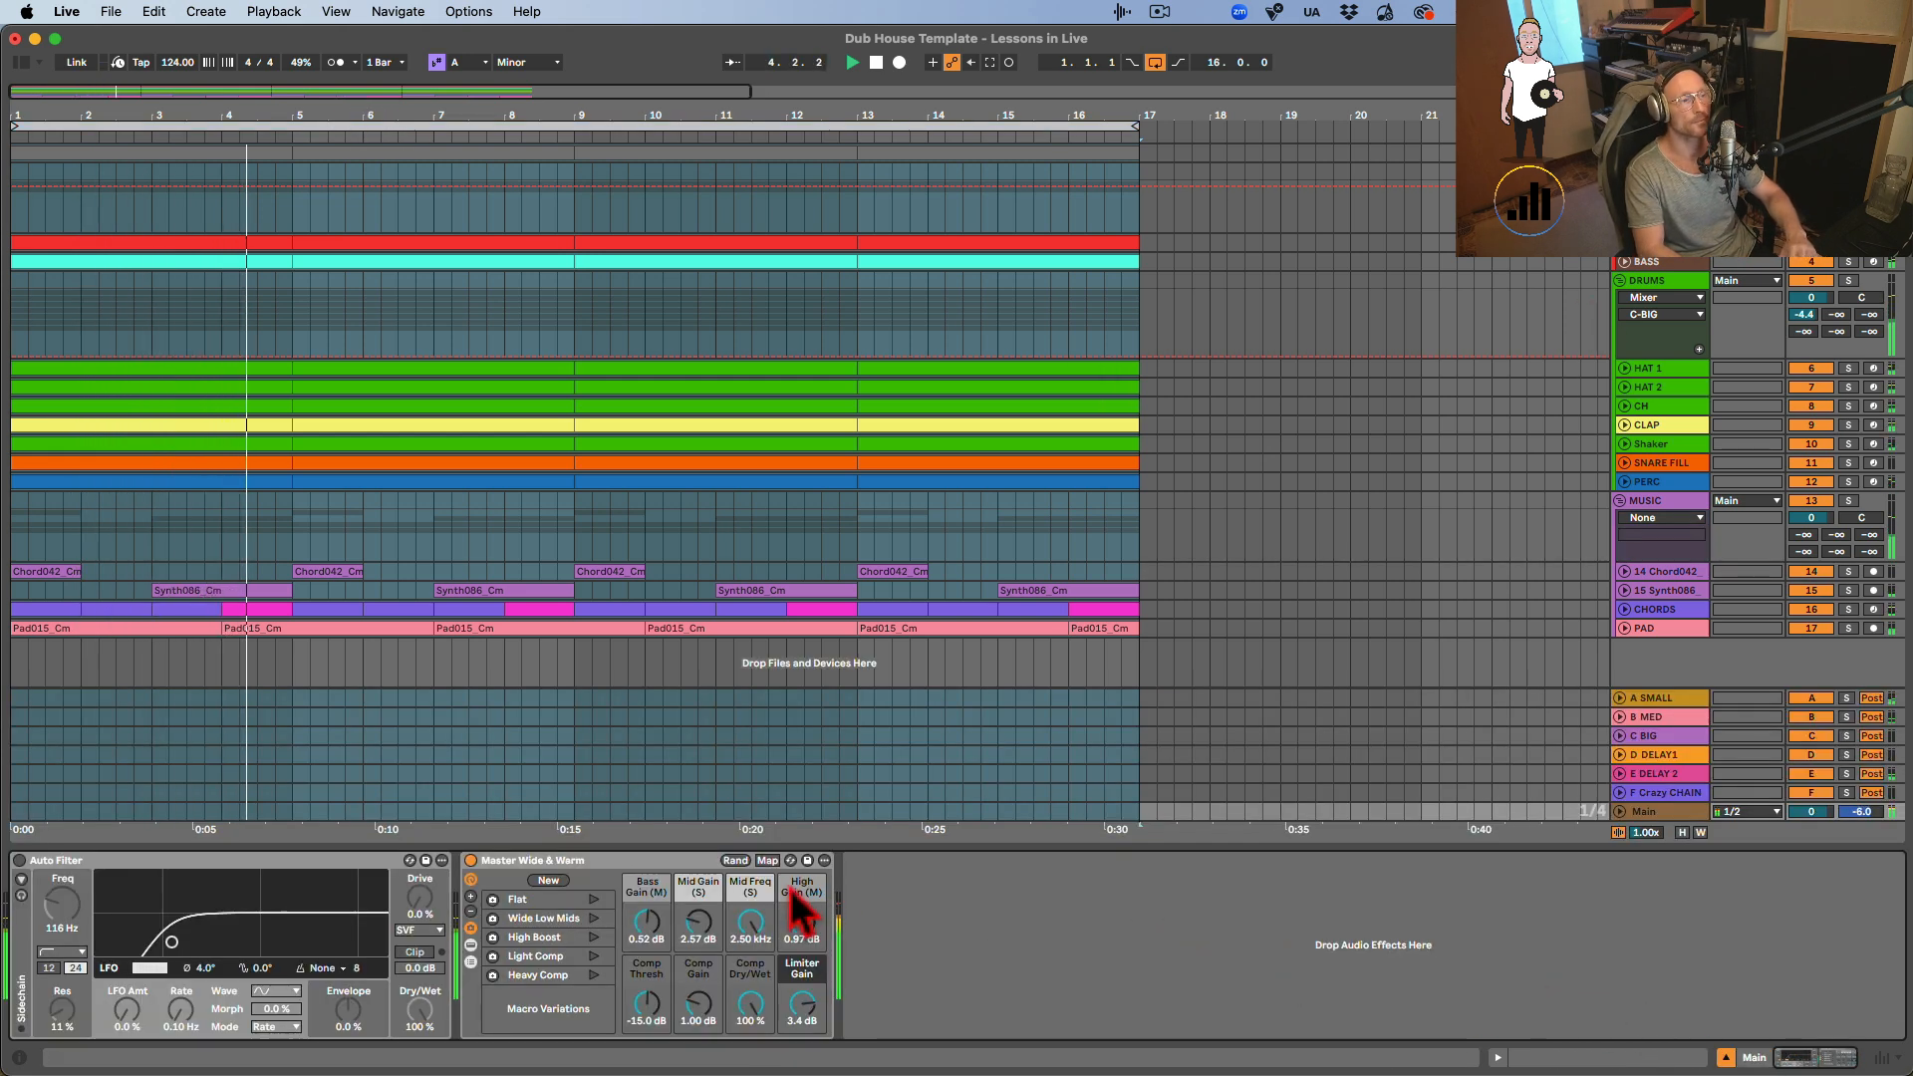
click(1724, 1057)
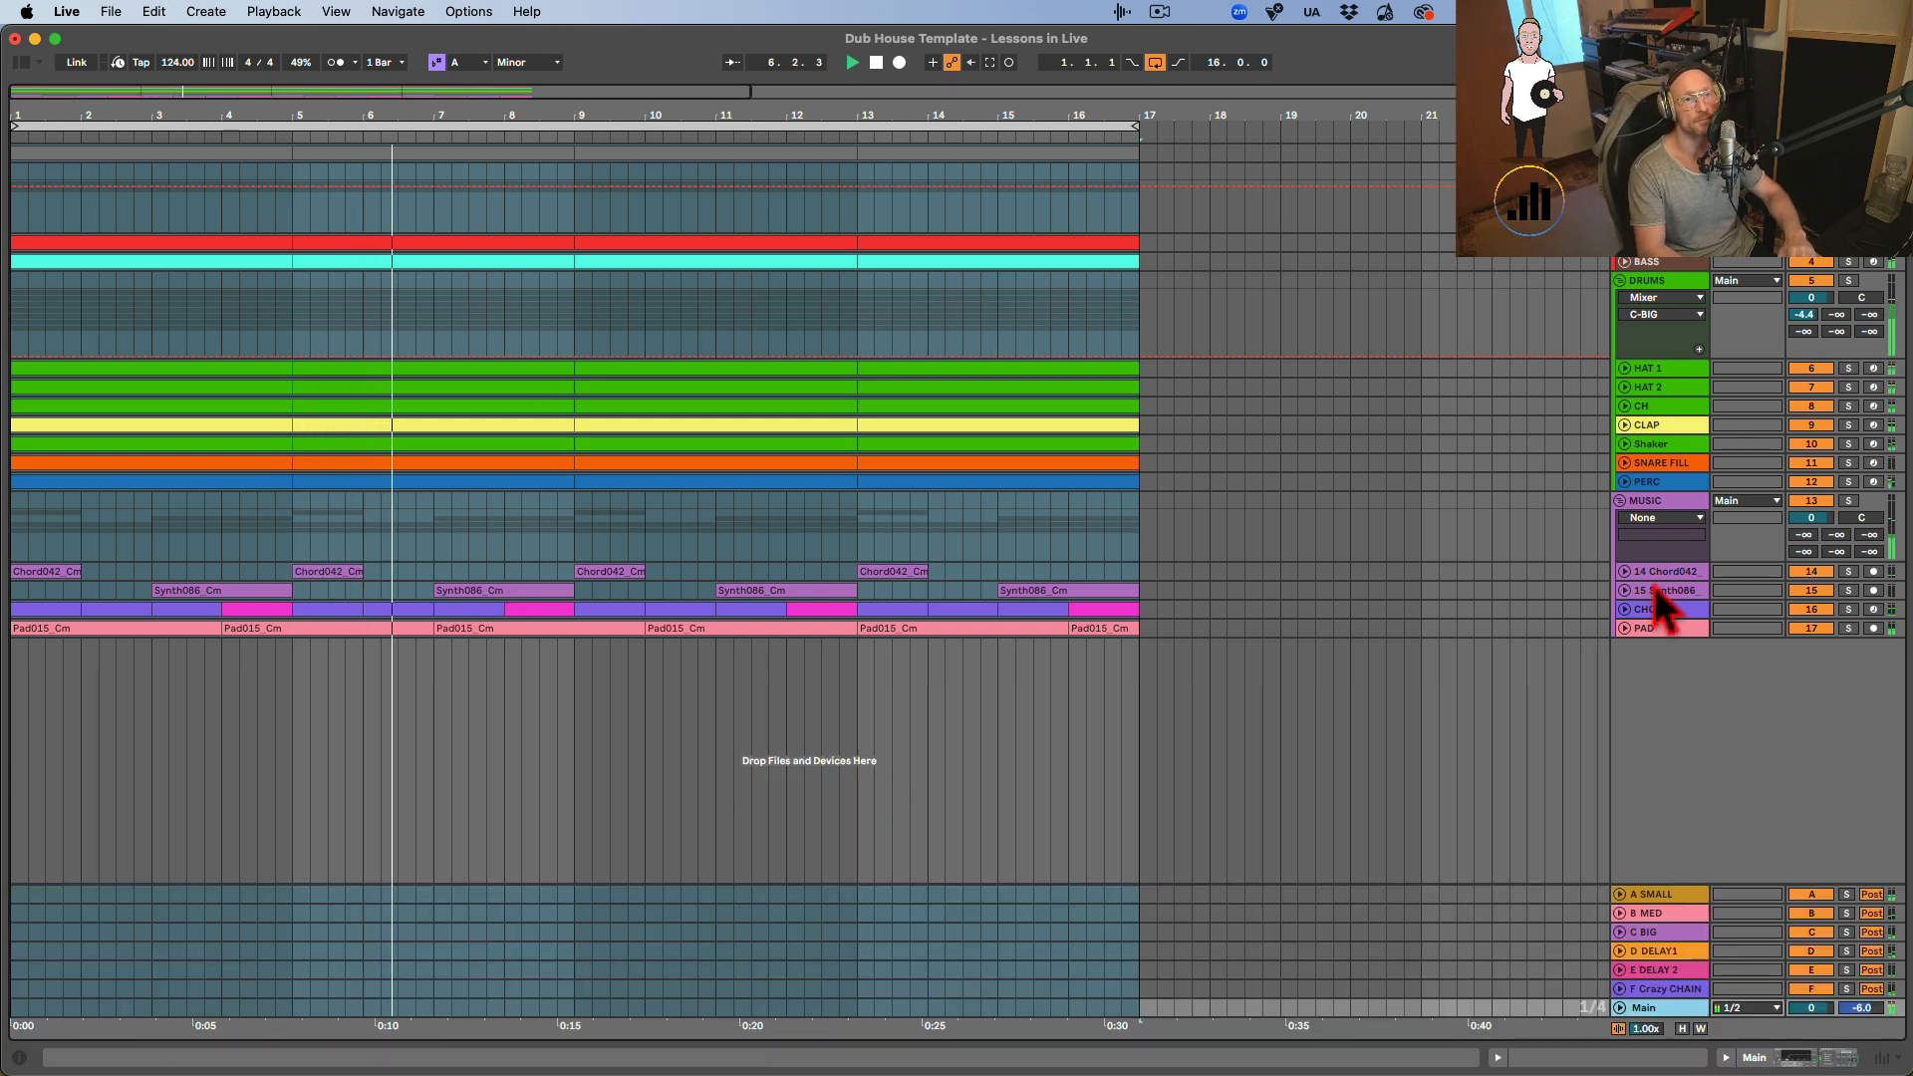
Unfold the Chord042, Synth086 and CHORDS tracks and inspect the CHORDS track's instrument and effects during playback.
click(1624, 571)
click(1625, 658)
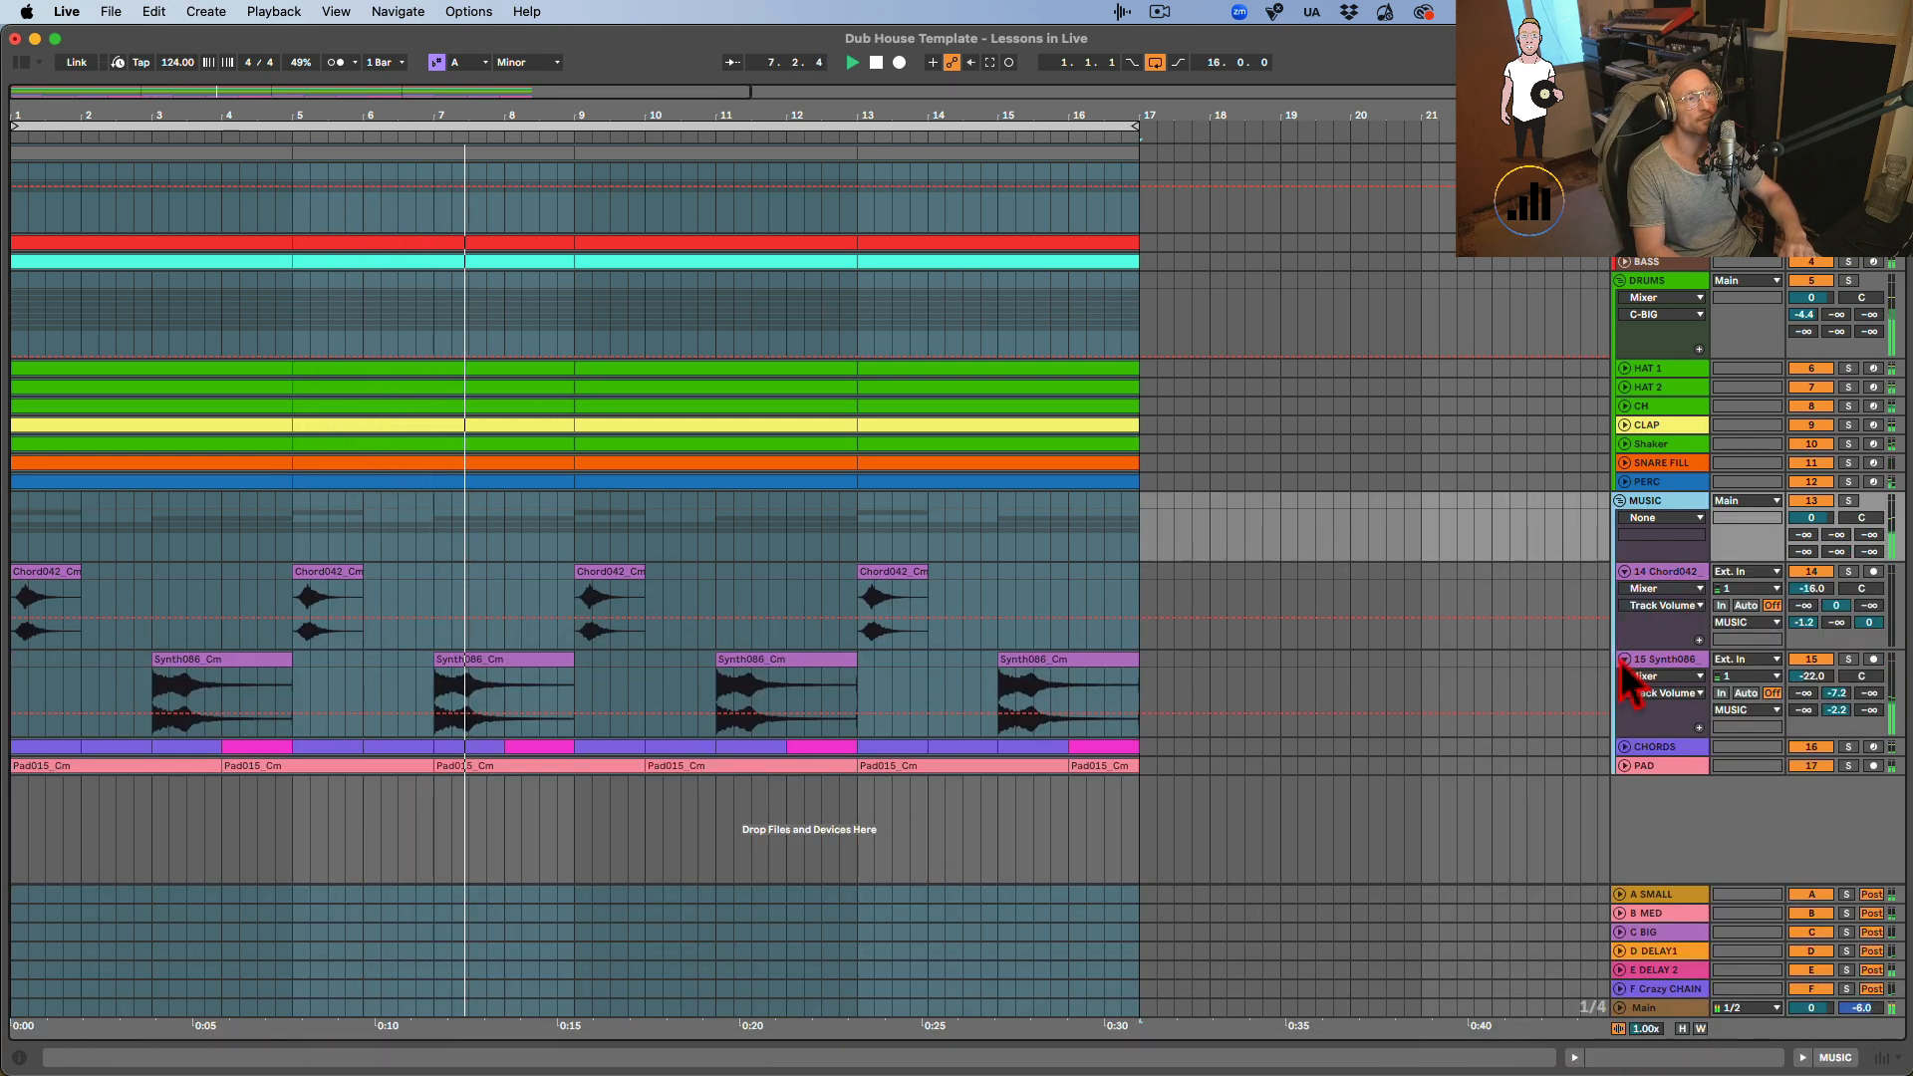
click(1623, 746)
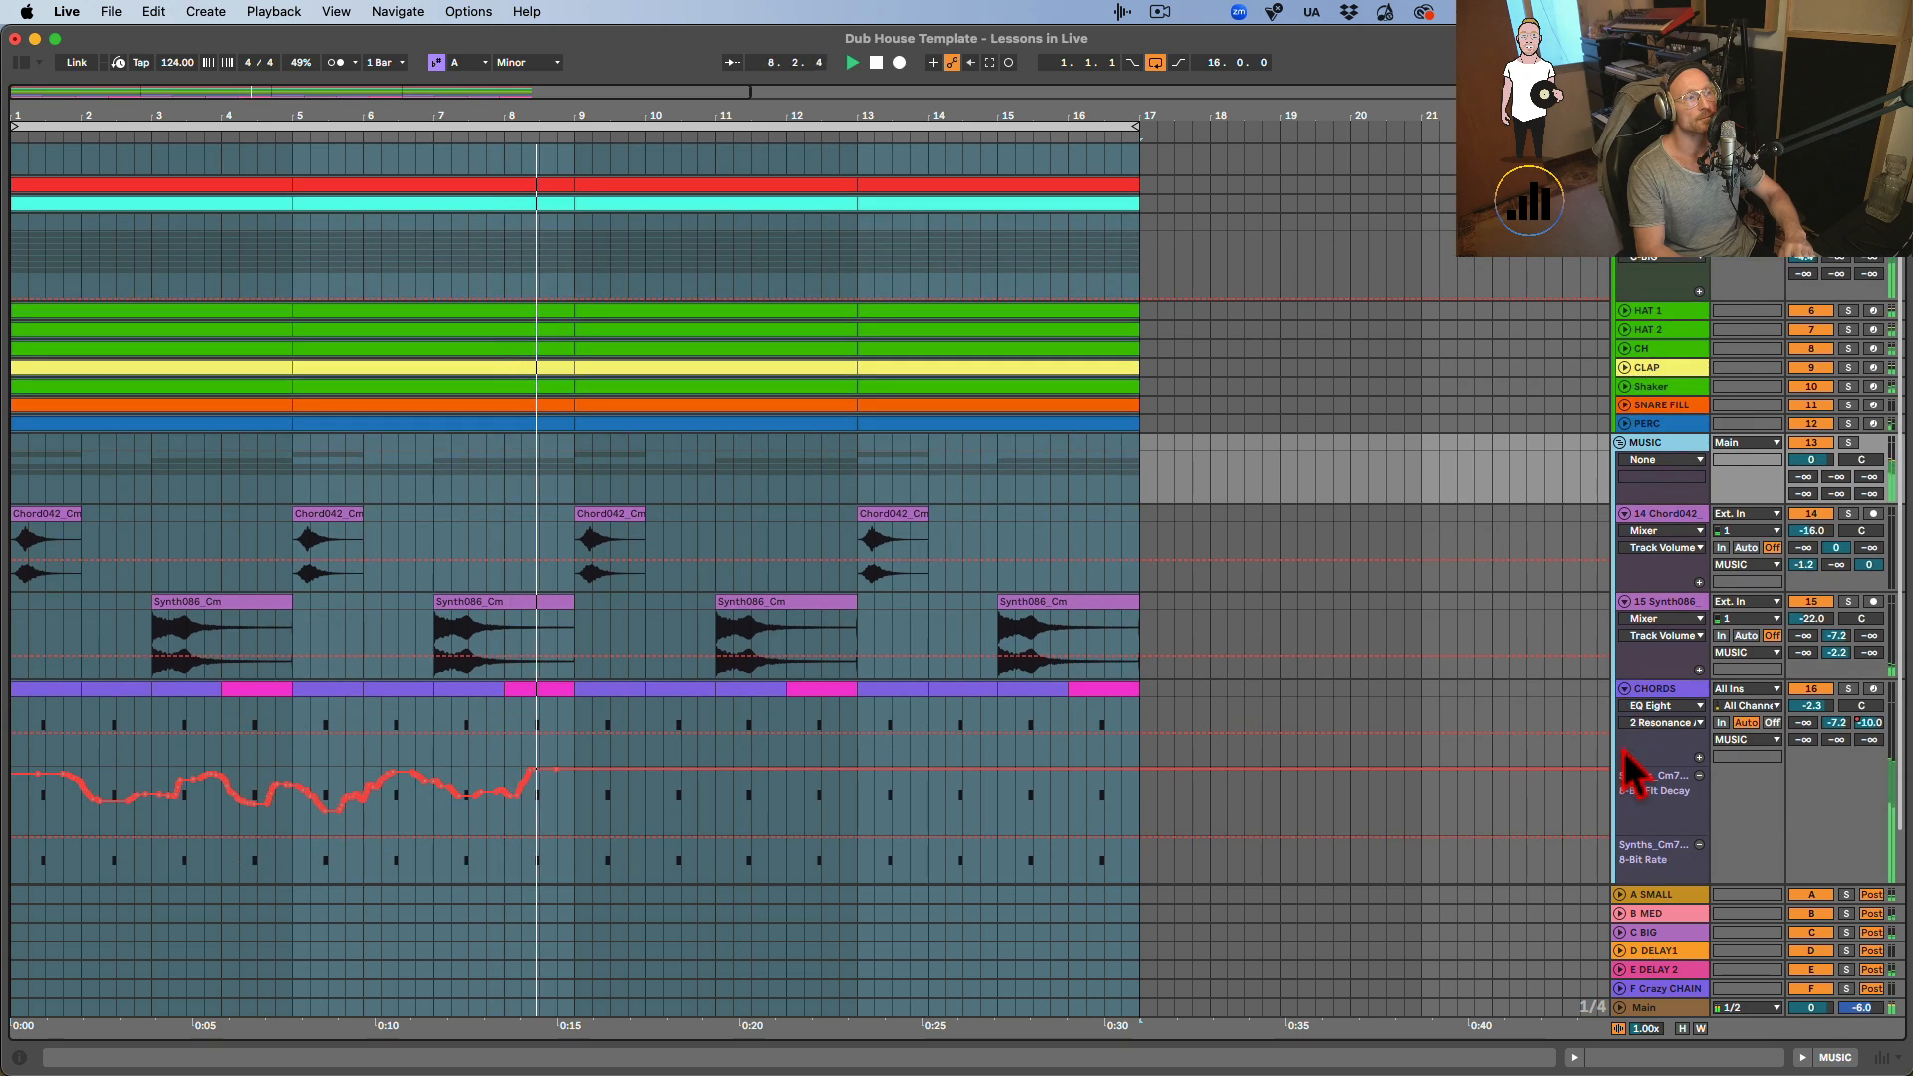
double_click(1658, 691)
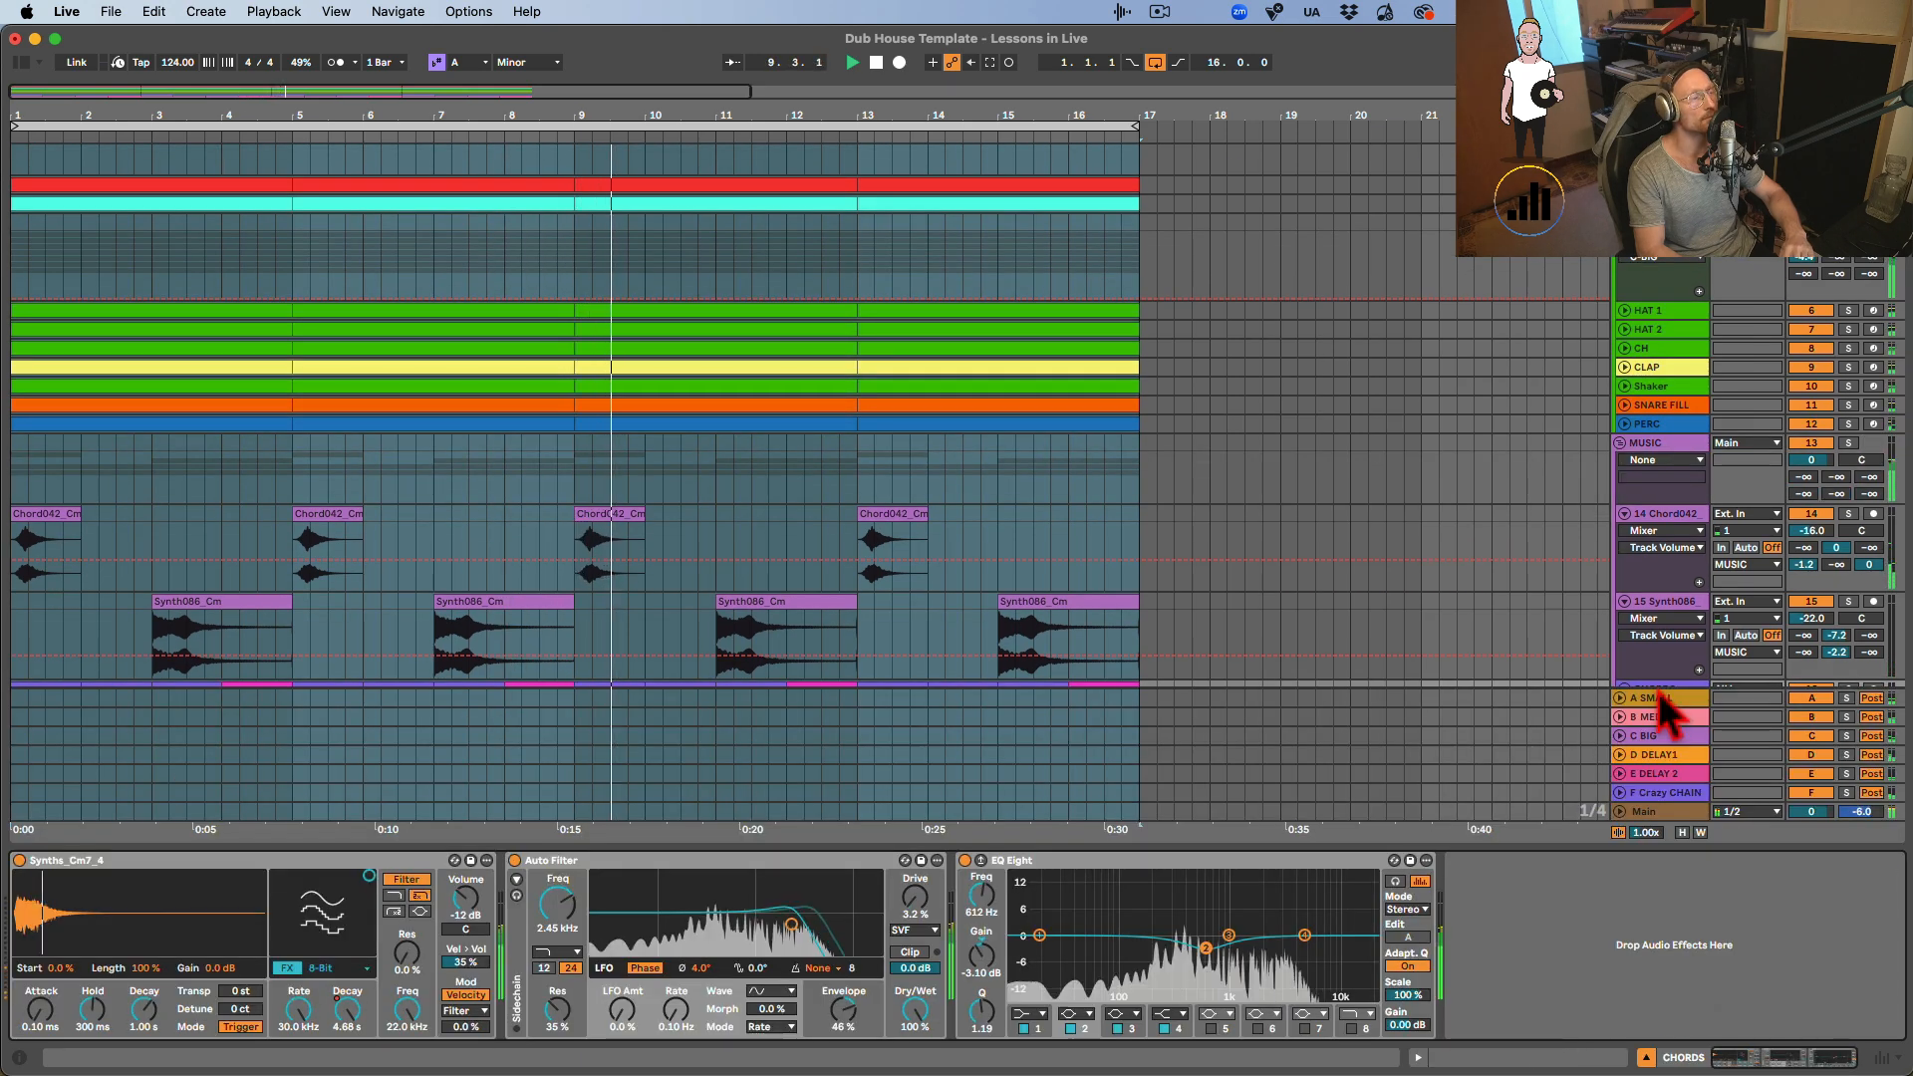
click(1646, 1057)
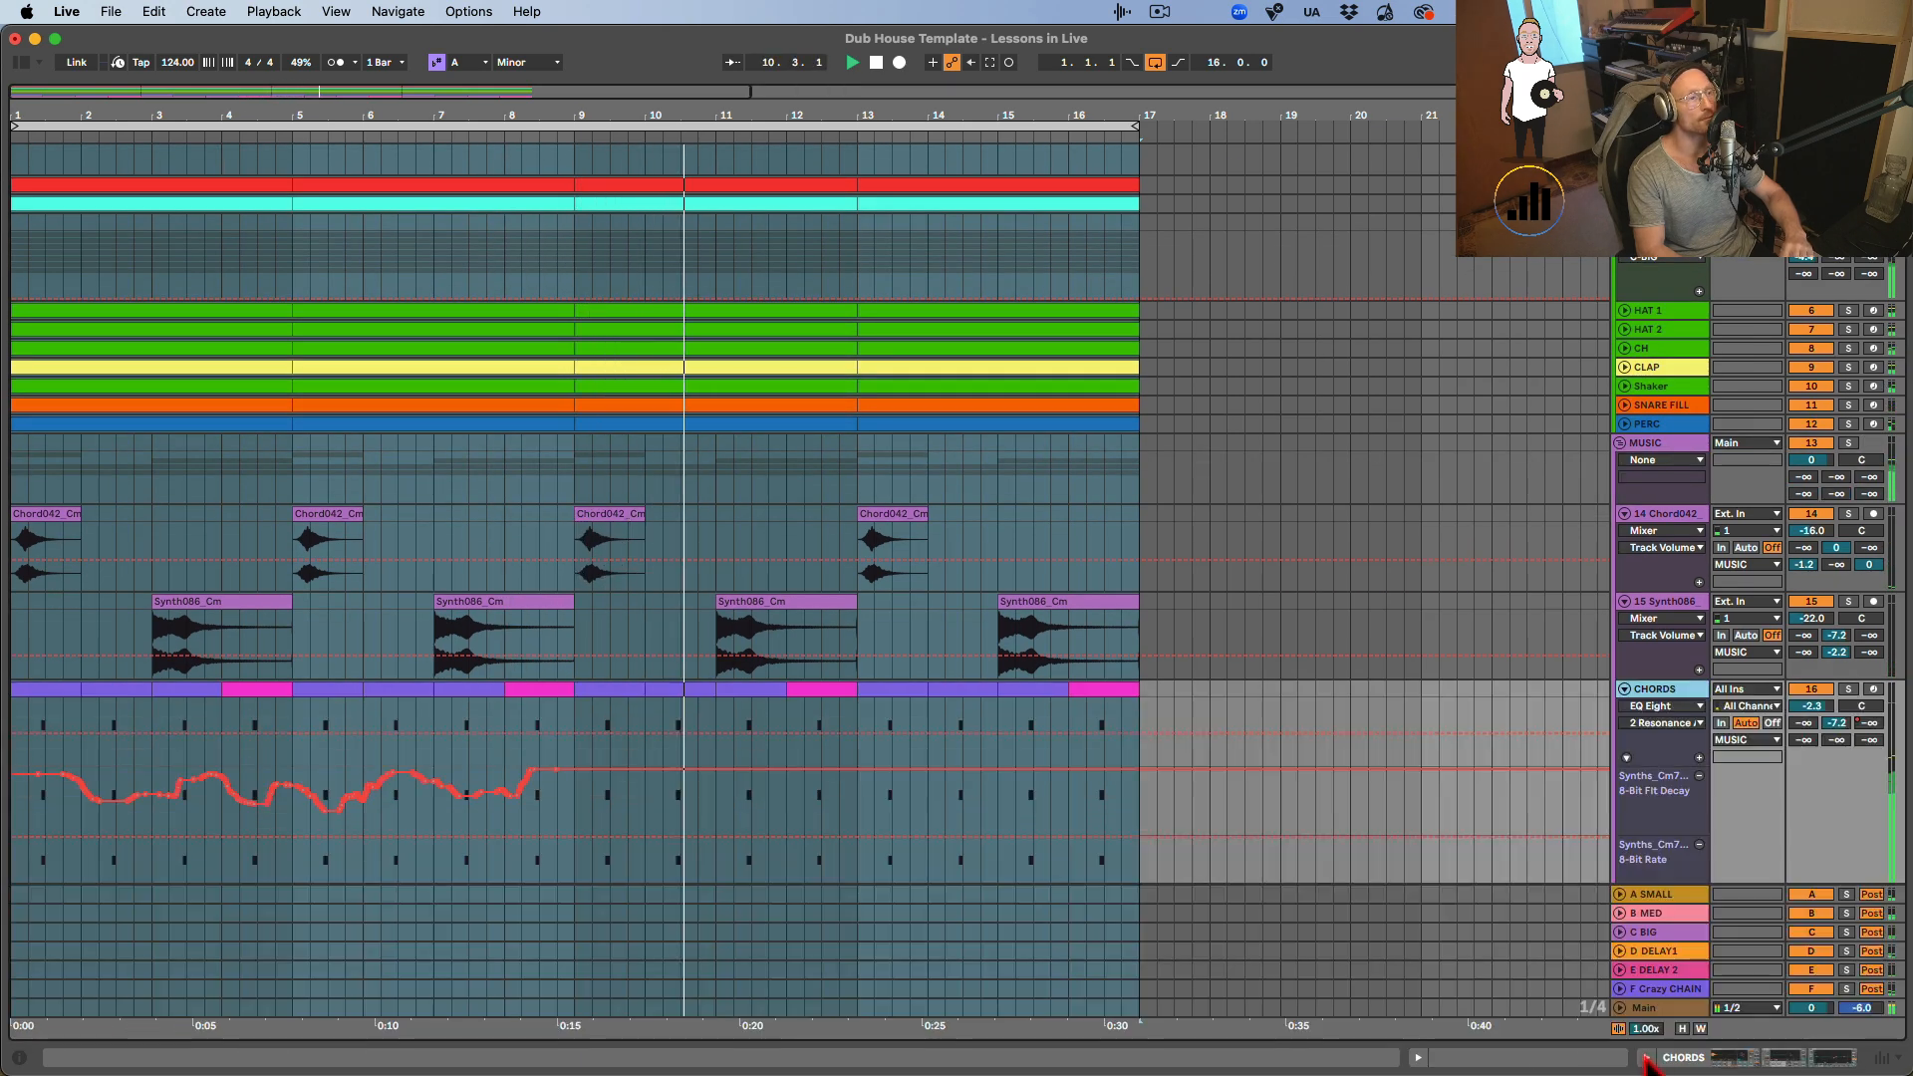
scroll(1059, 611, down, 2)
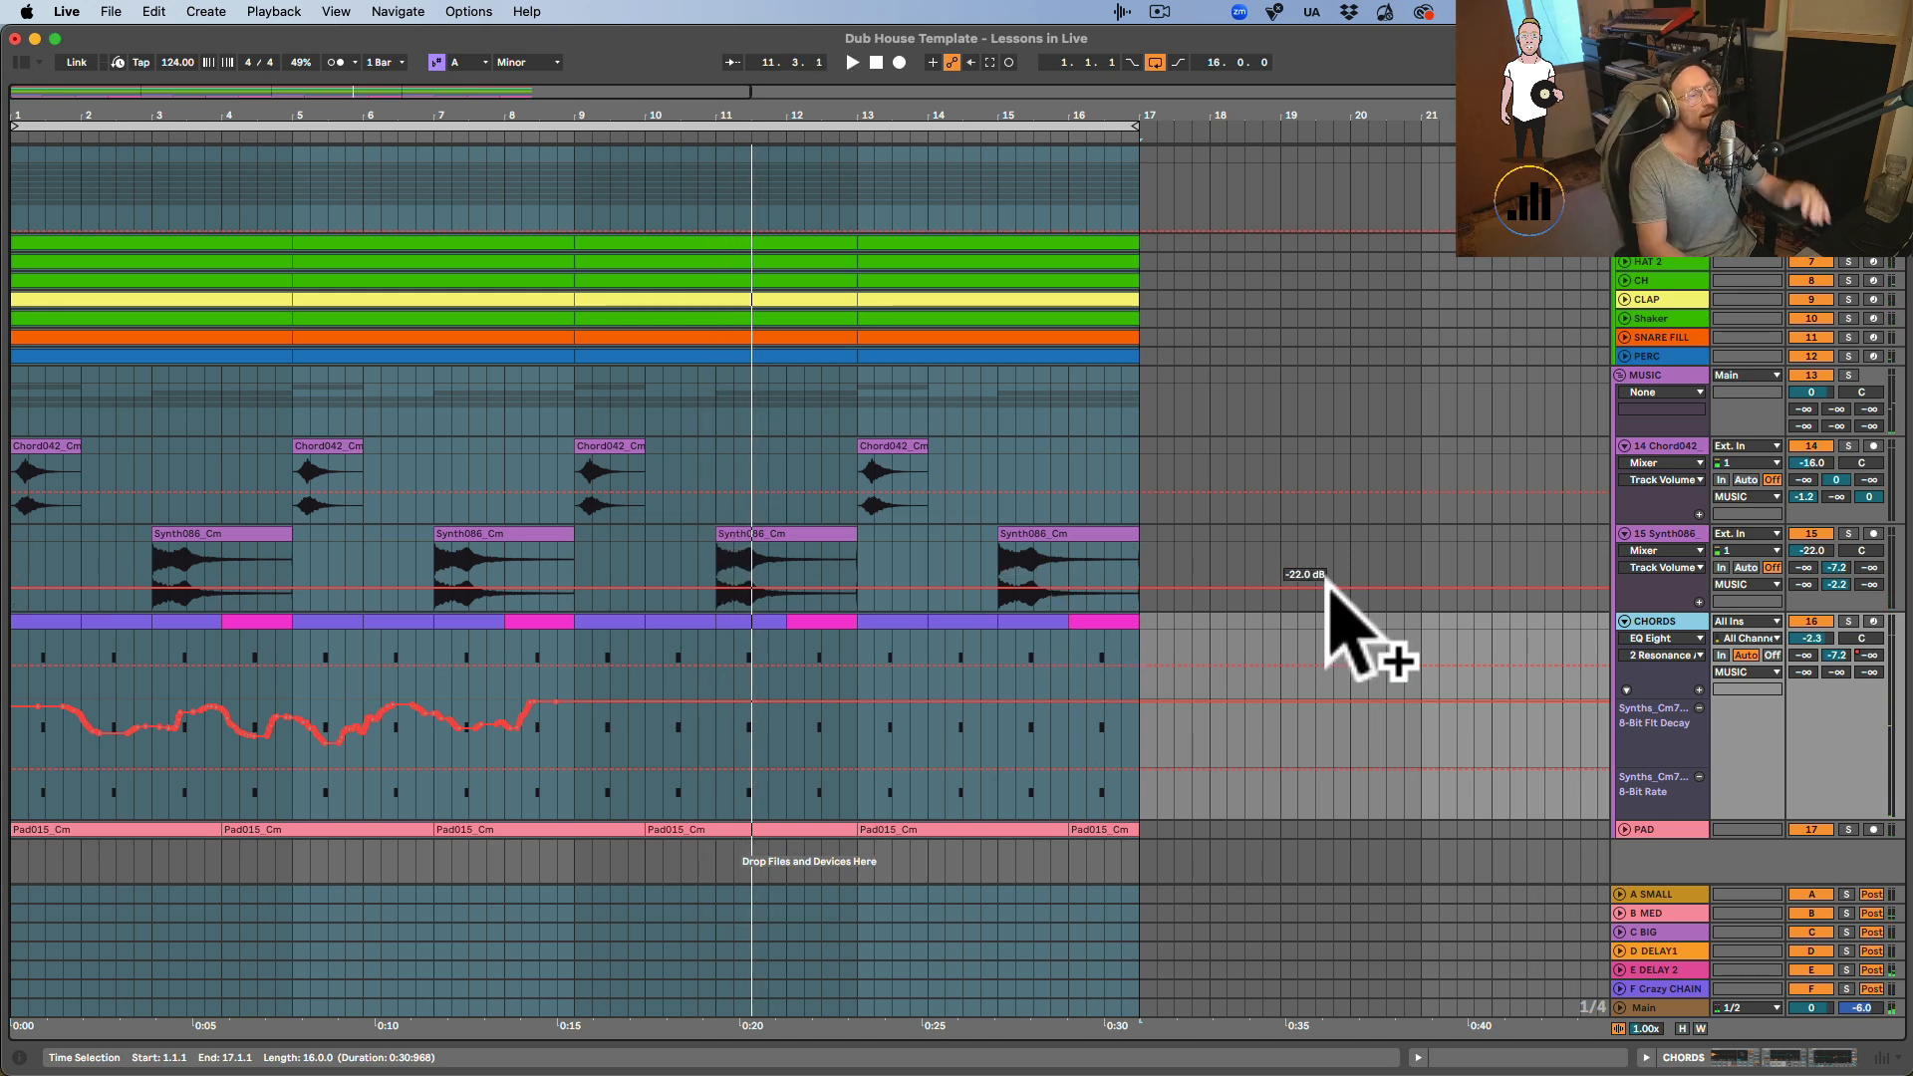
Fold the CHORDS, Synth086 and Chord042 tracks again and select the BASS track.
click(1623, 623)
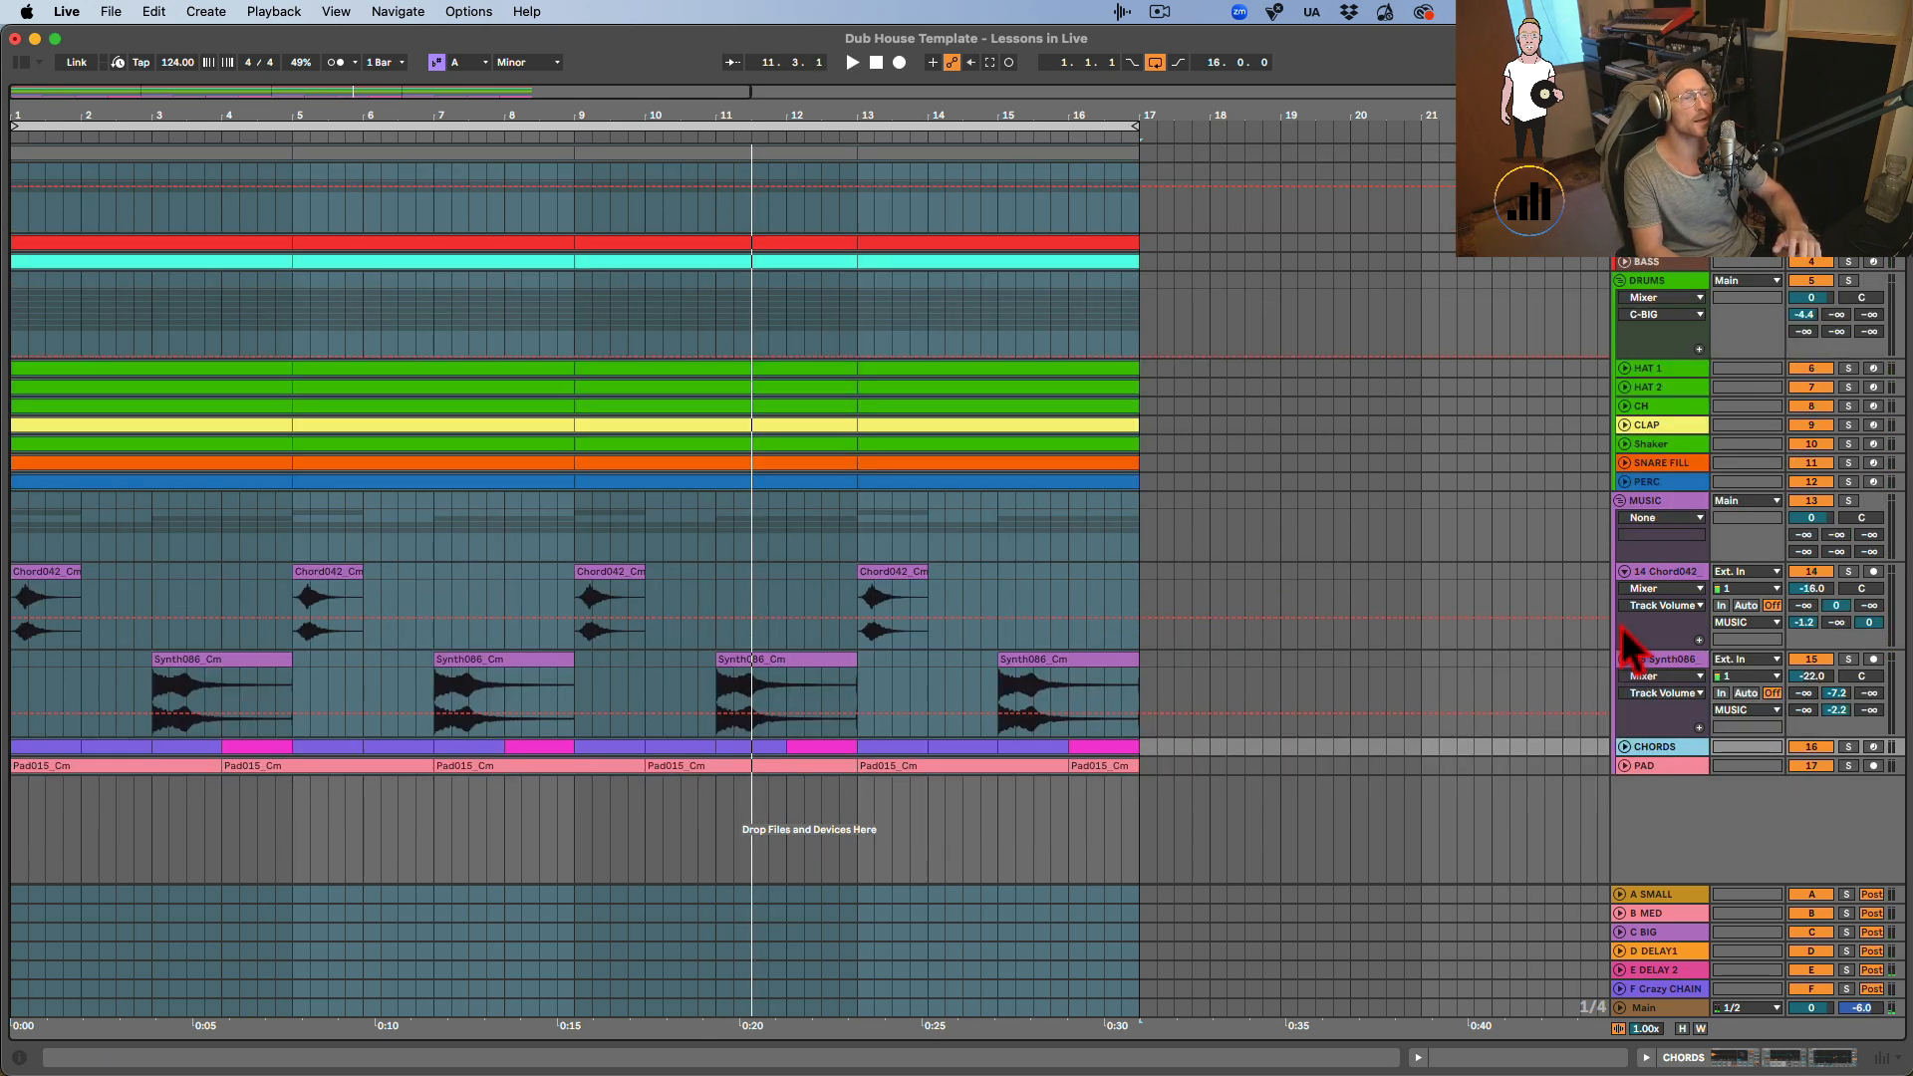
click(1621, 656)
click(1625, 571)
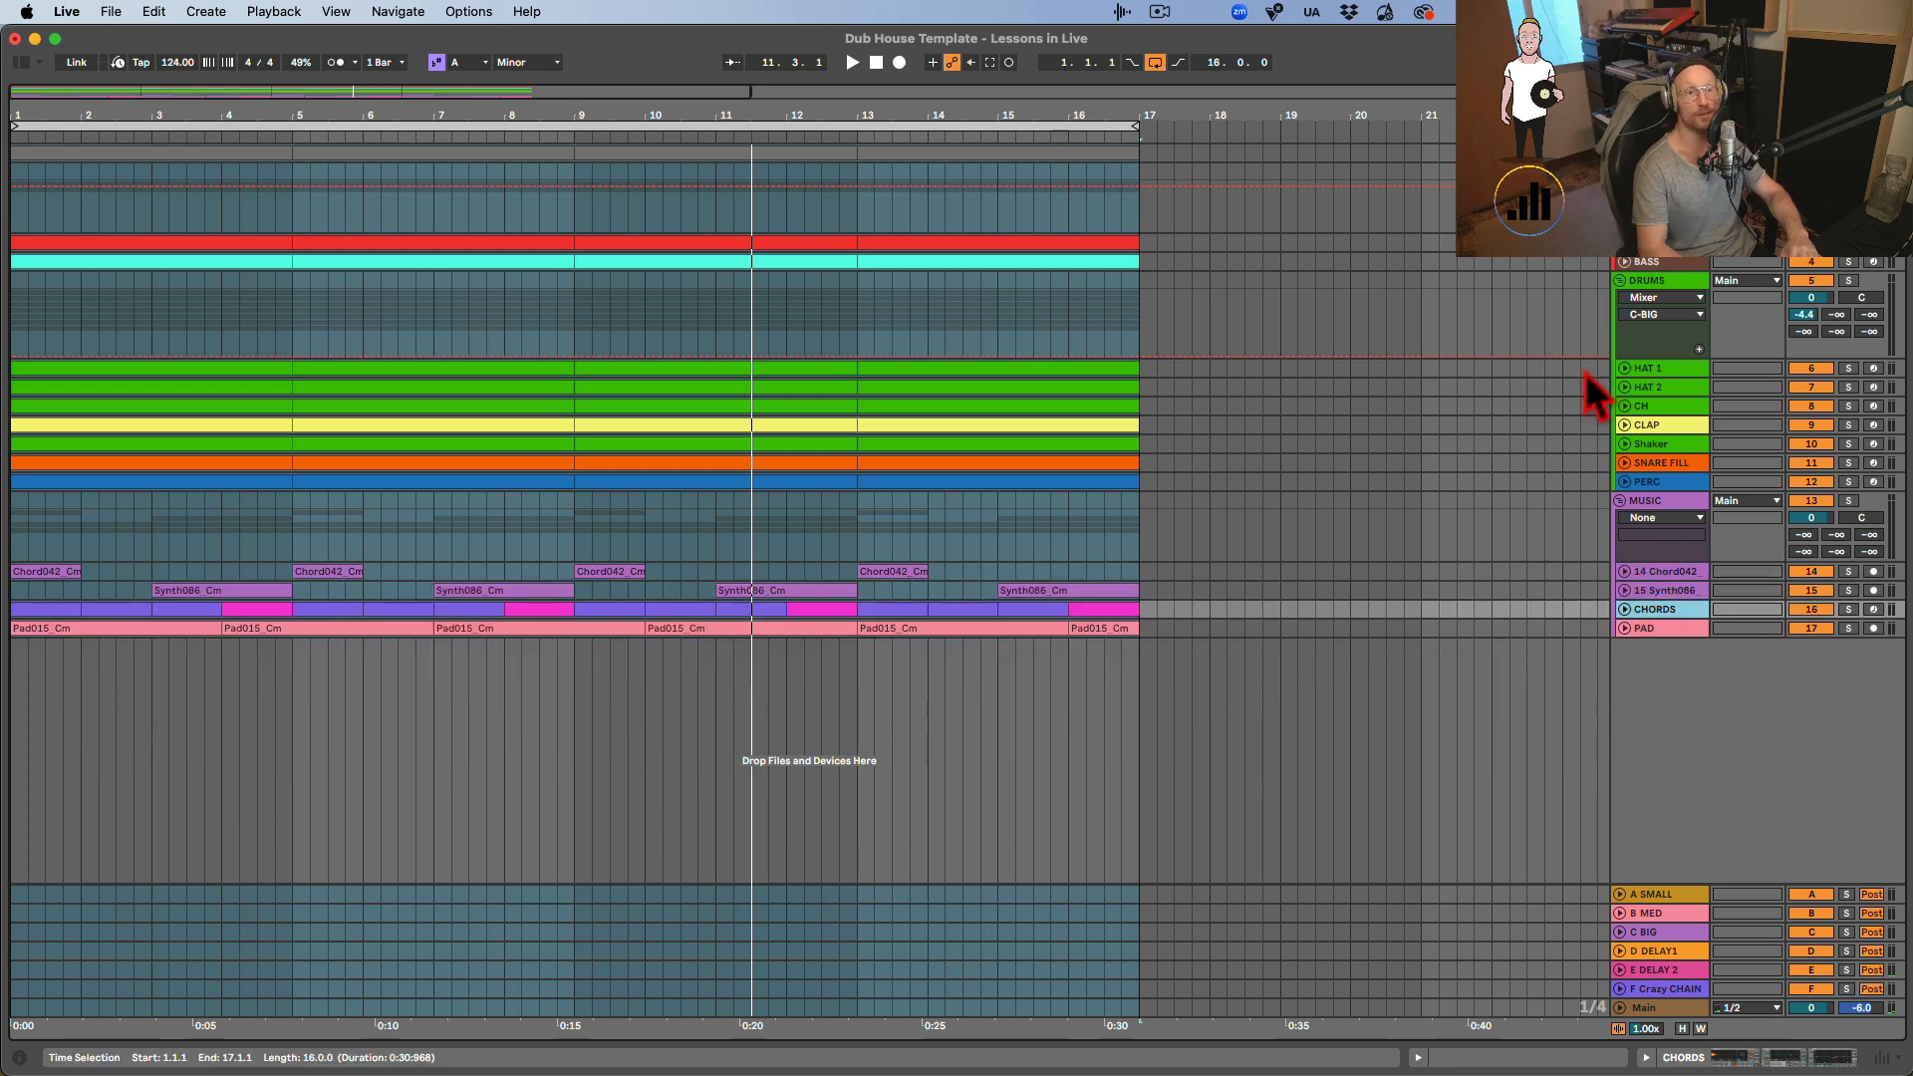
click(1650, 265)
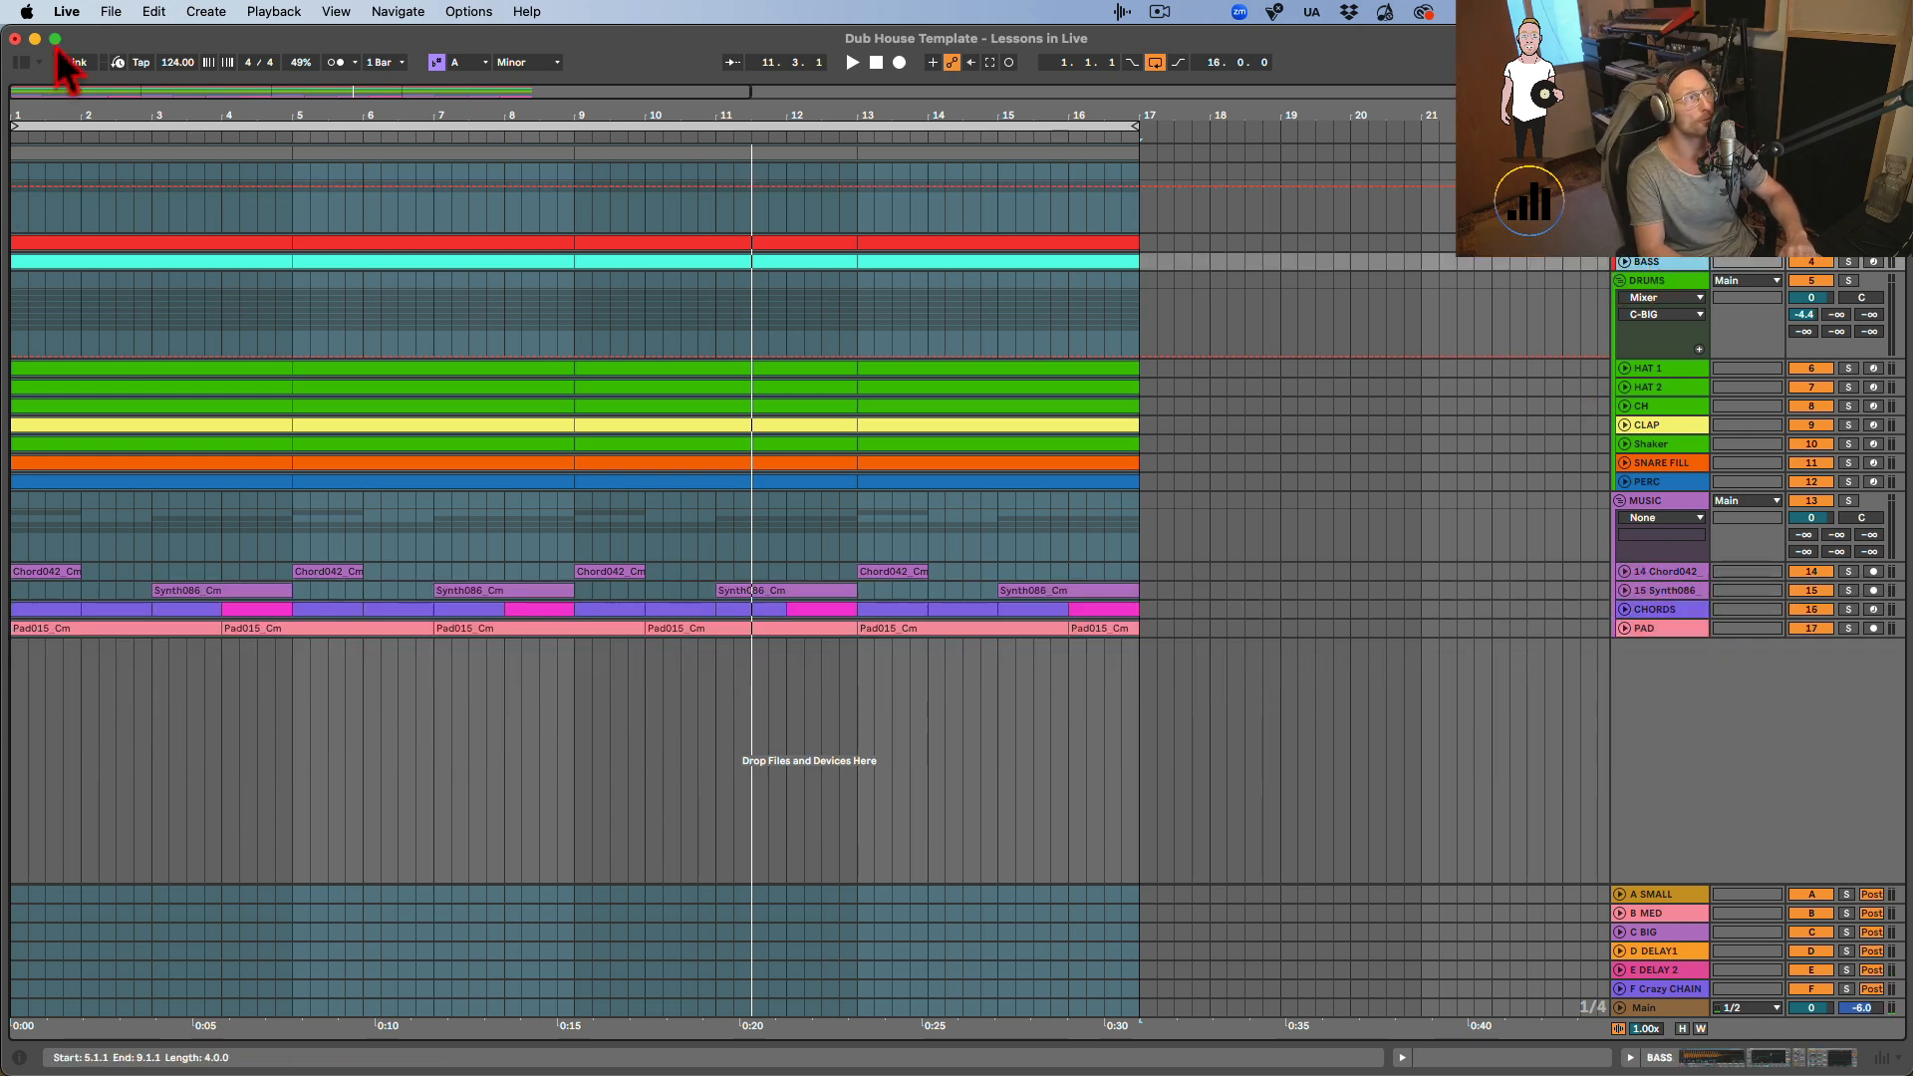
Show the browser and open the LESSONS IN LIVE folder inside _Samples 2025 in the sound bank.
click(20, 63)
click(72, 609)
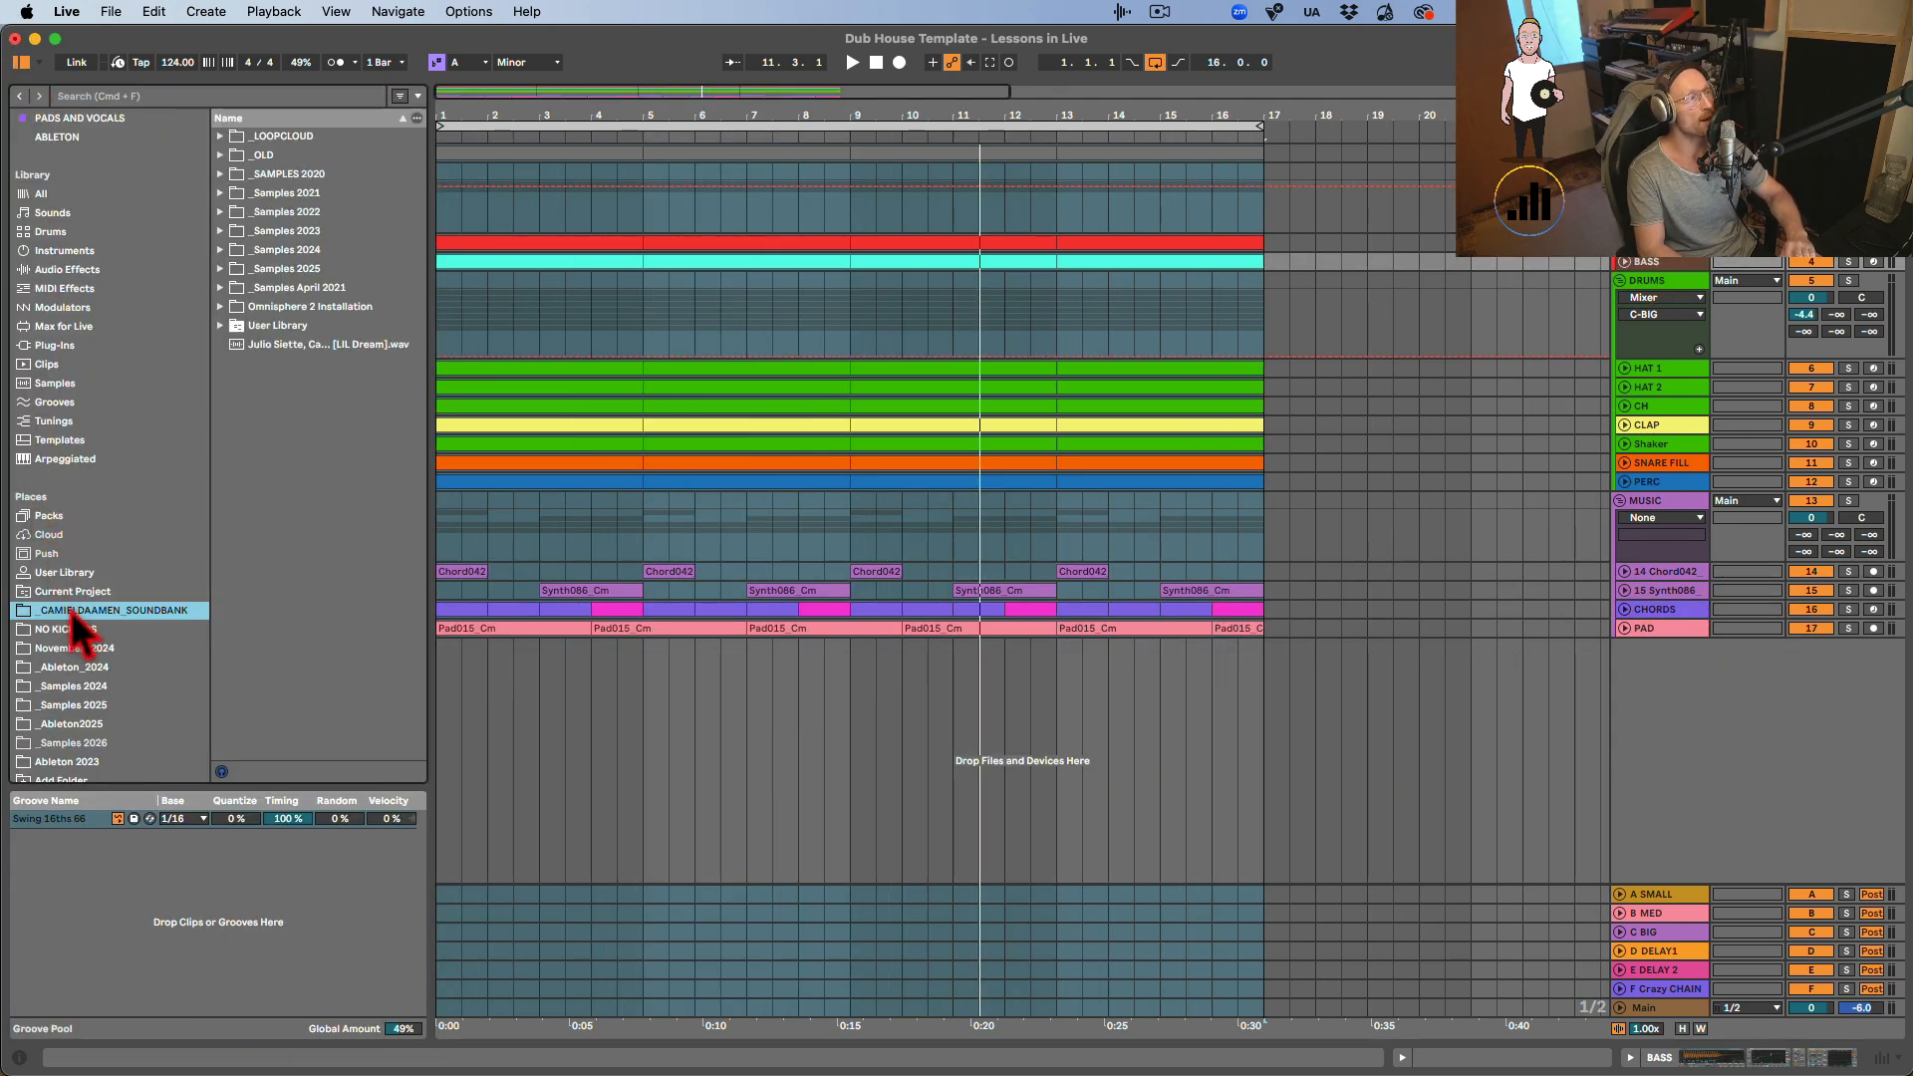
click(284, 269)
click(287, 364)
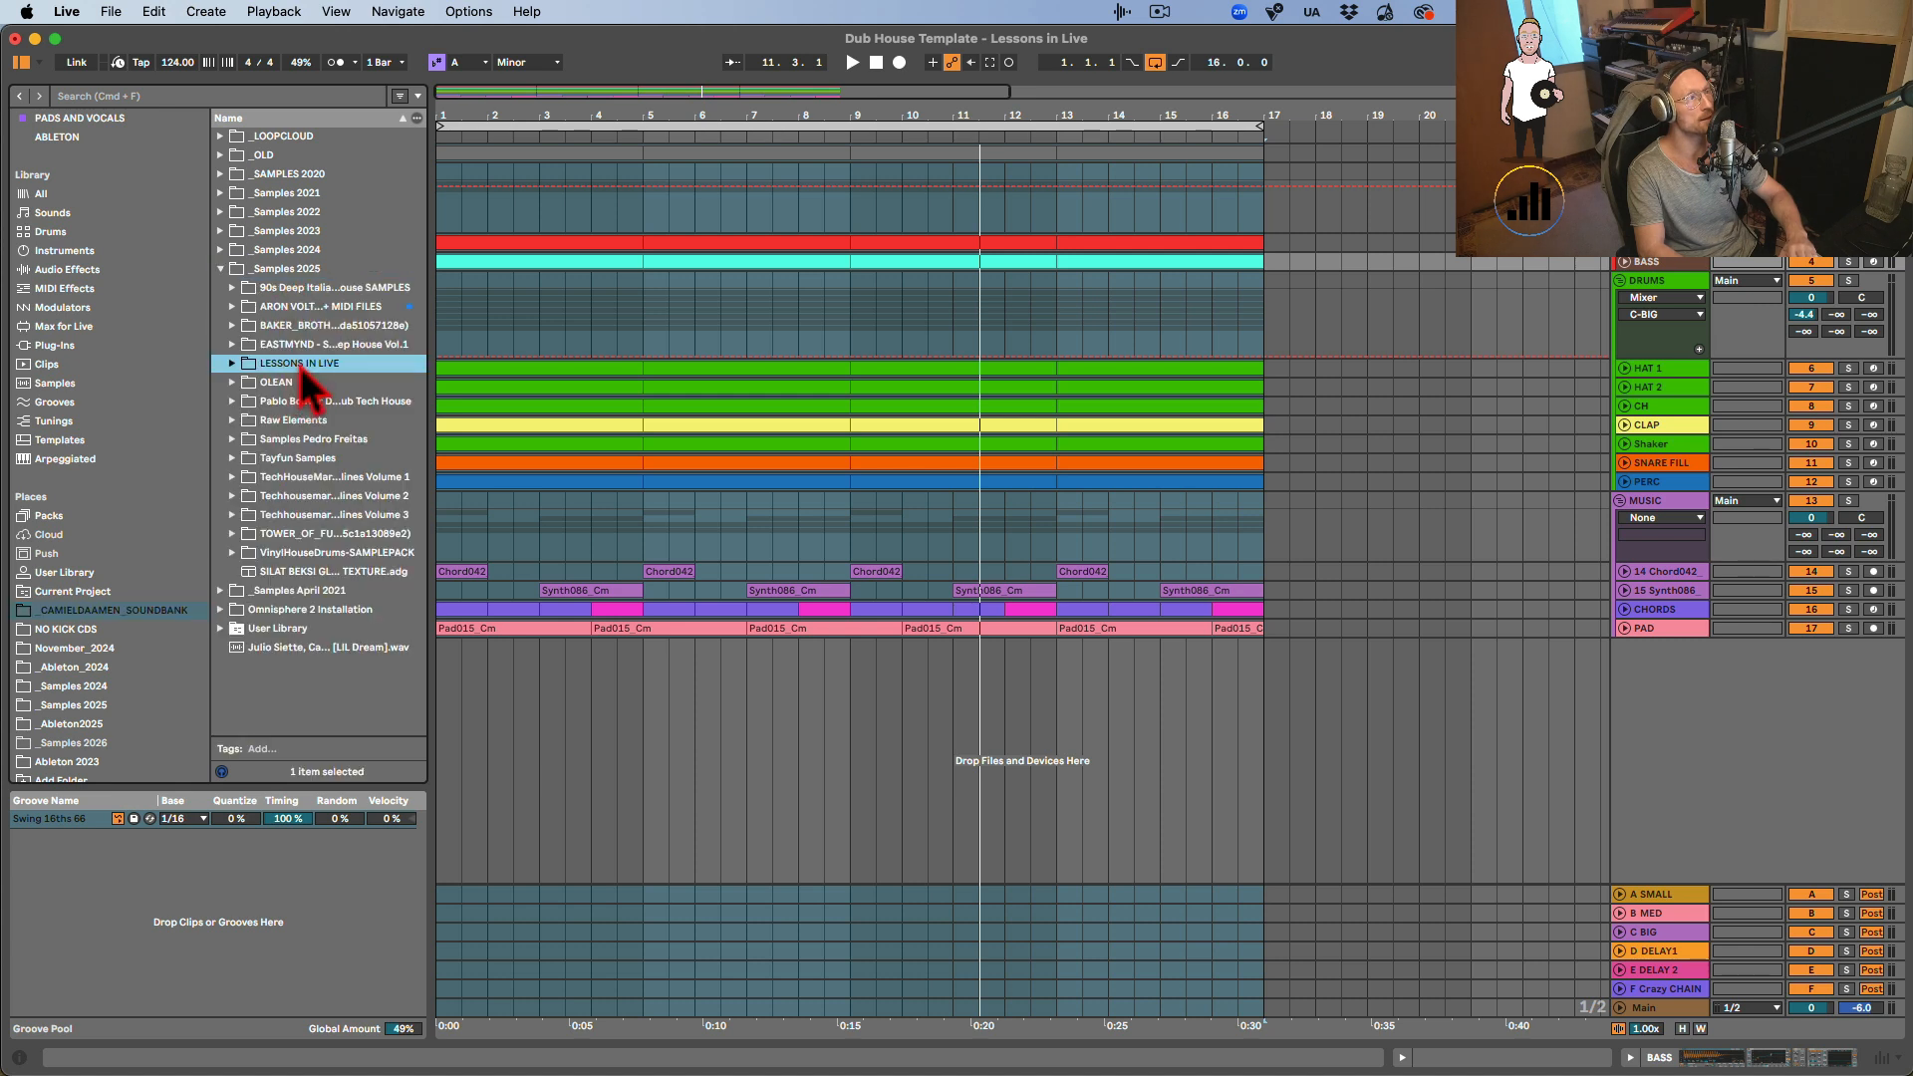
click(342, 459)
click(372, 459)
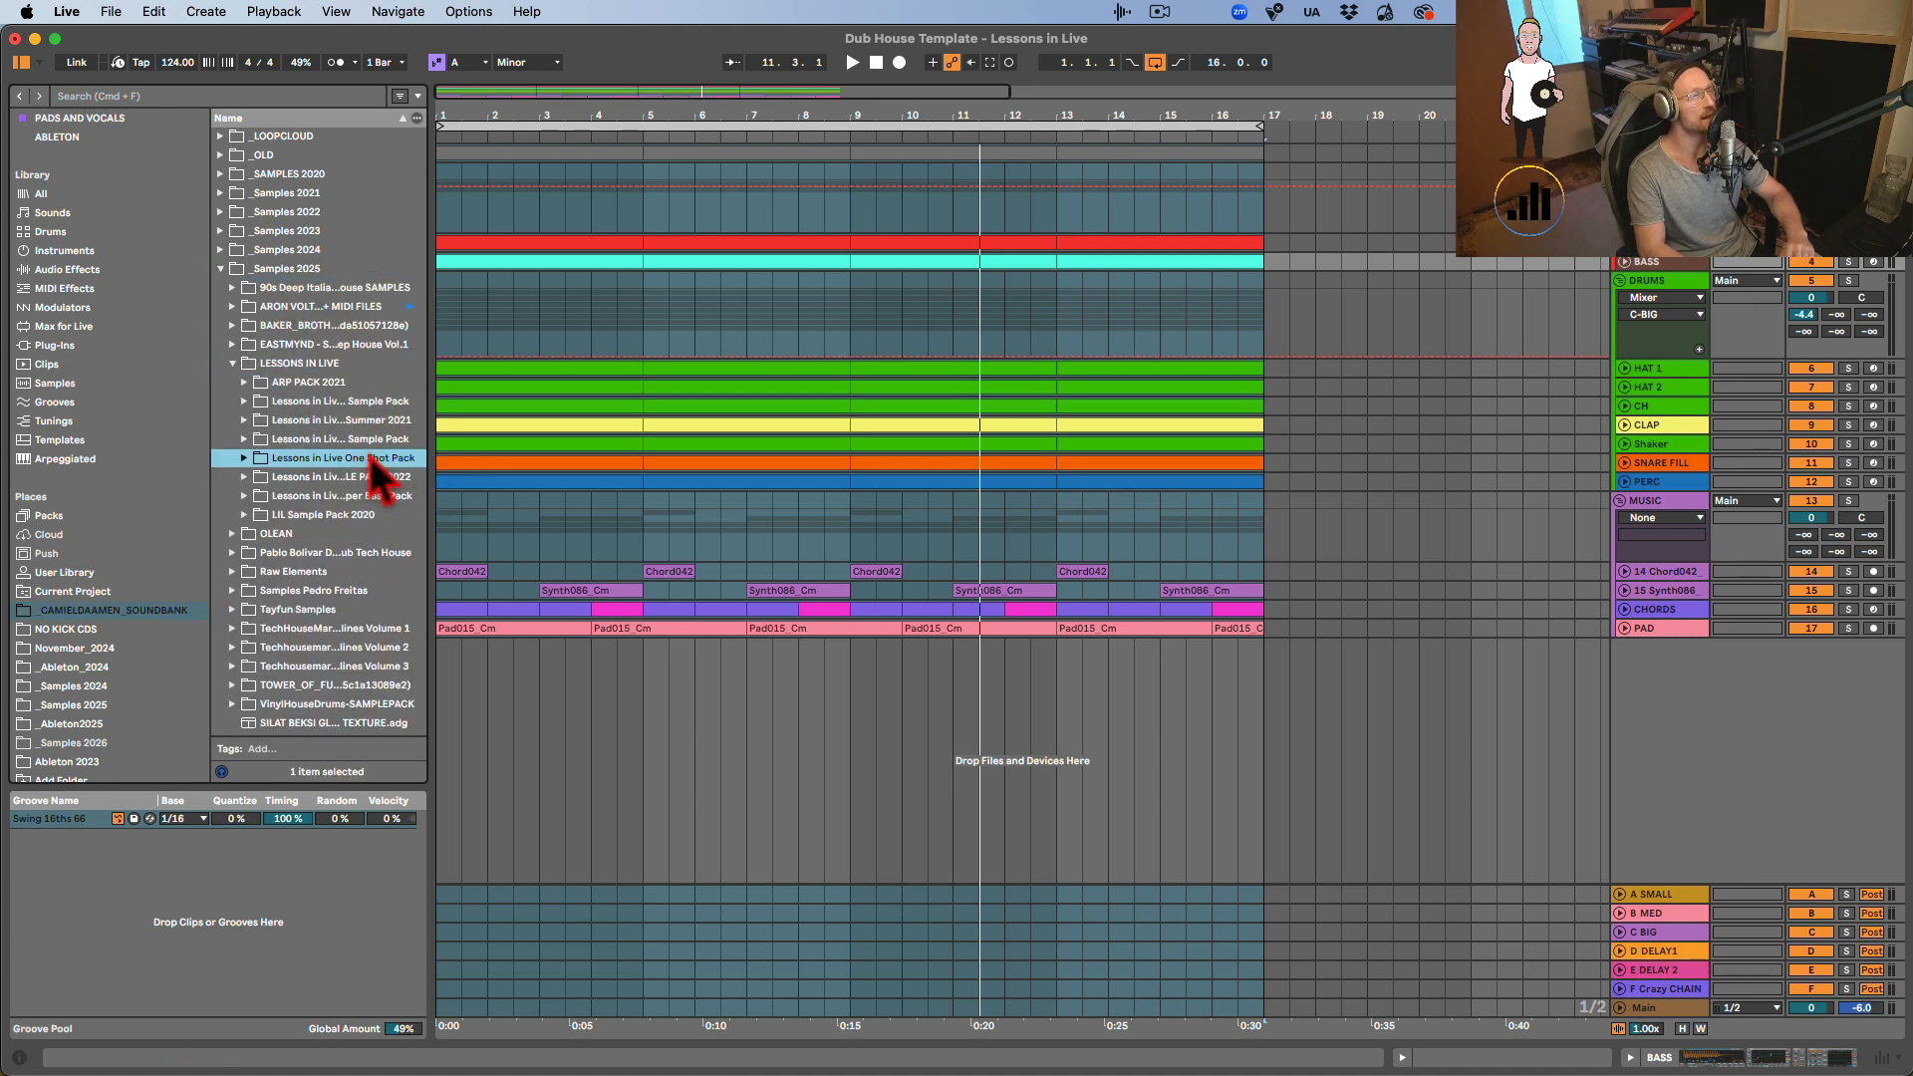
Widen the browser to read the full names of the Lessons in Live sample packs, look through them, and hide the browser.
drag(428, 438, 544, 443)
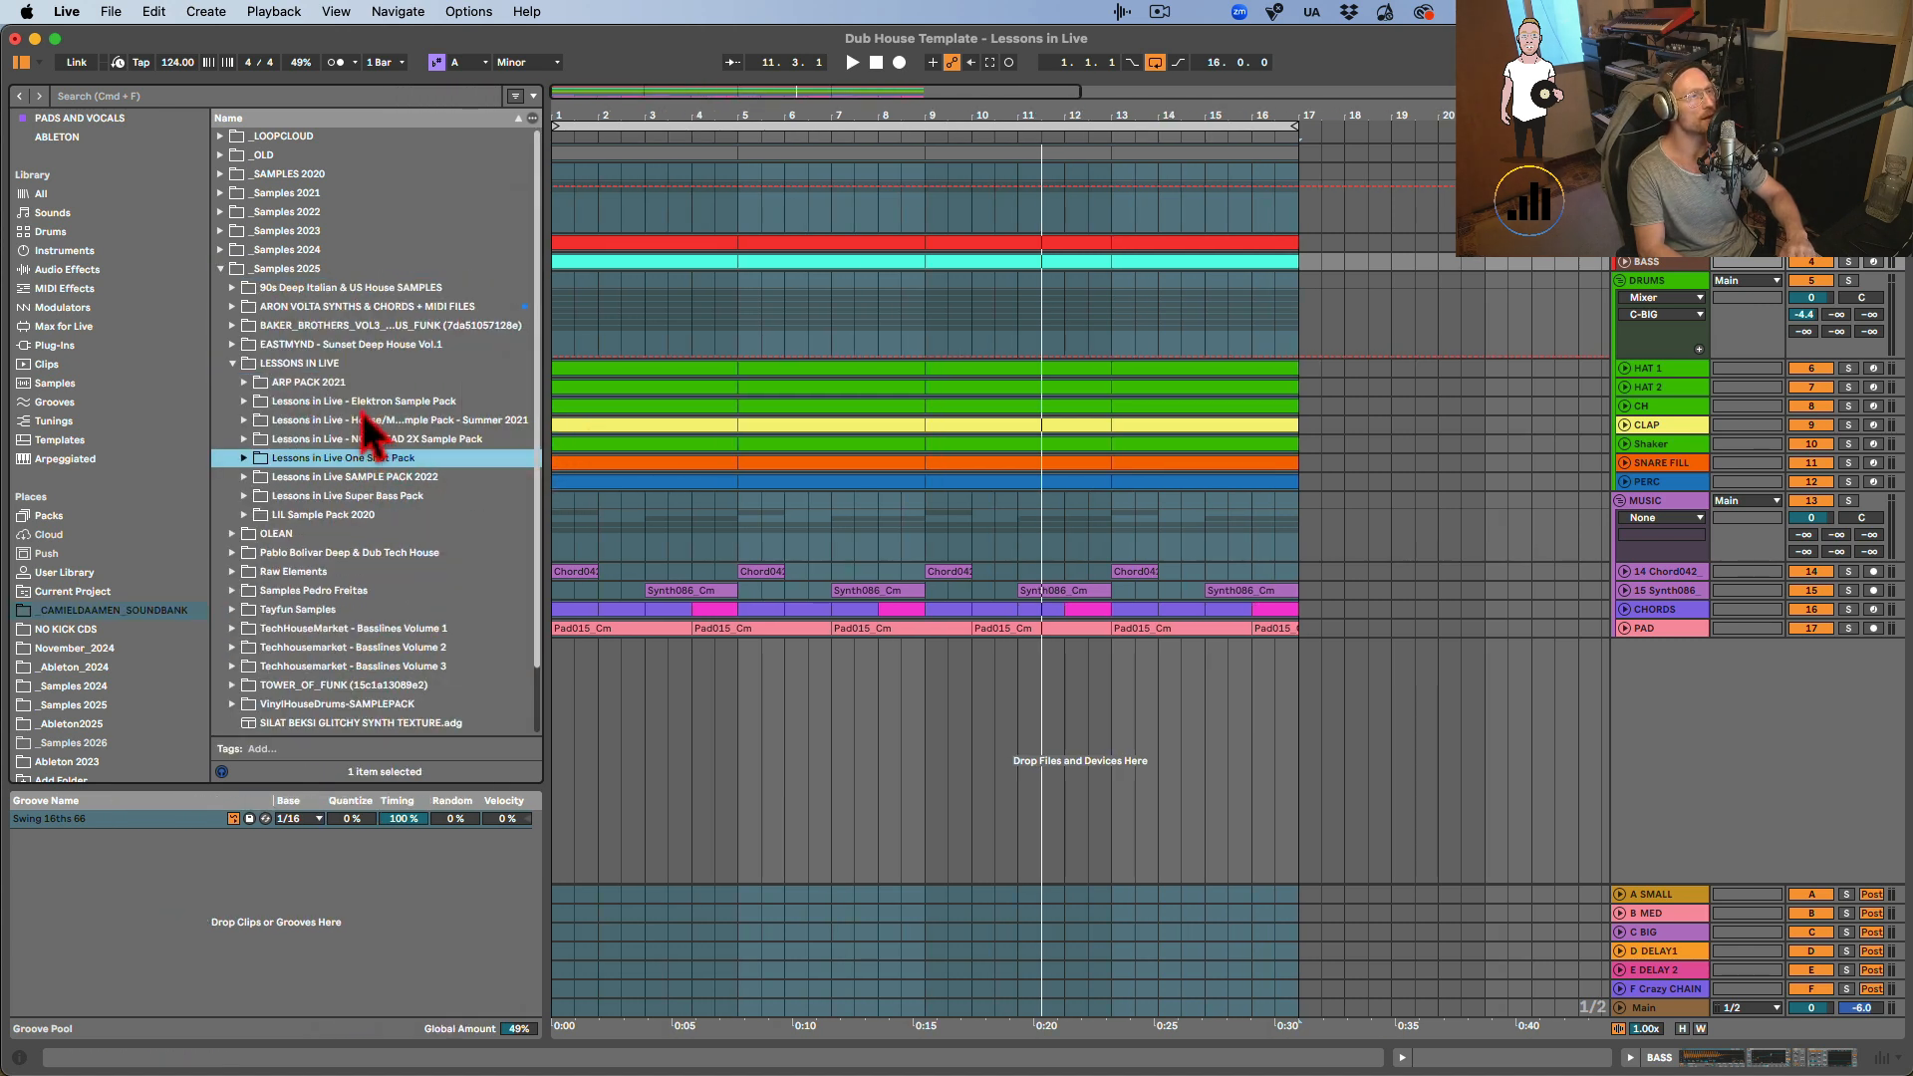
click(359, 404)
click(359, 404)
click(355, 423)
click(351, 439)
click(350, 425)
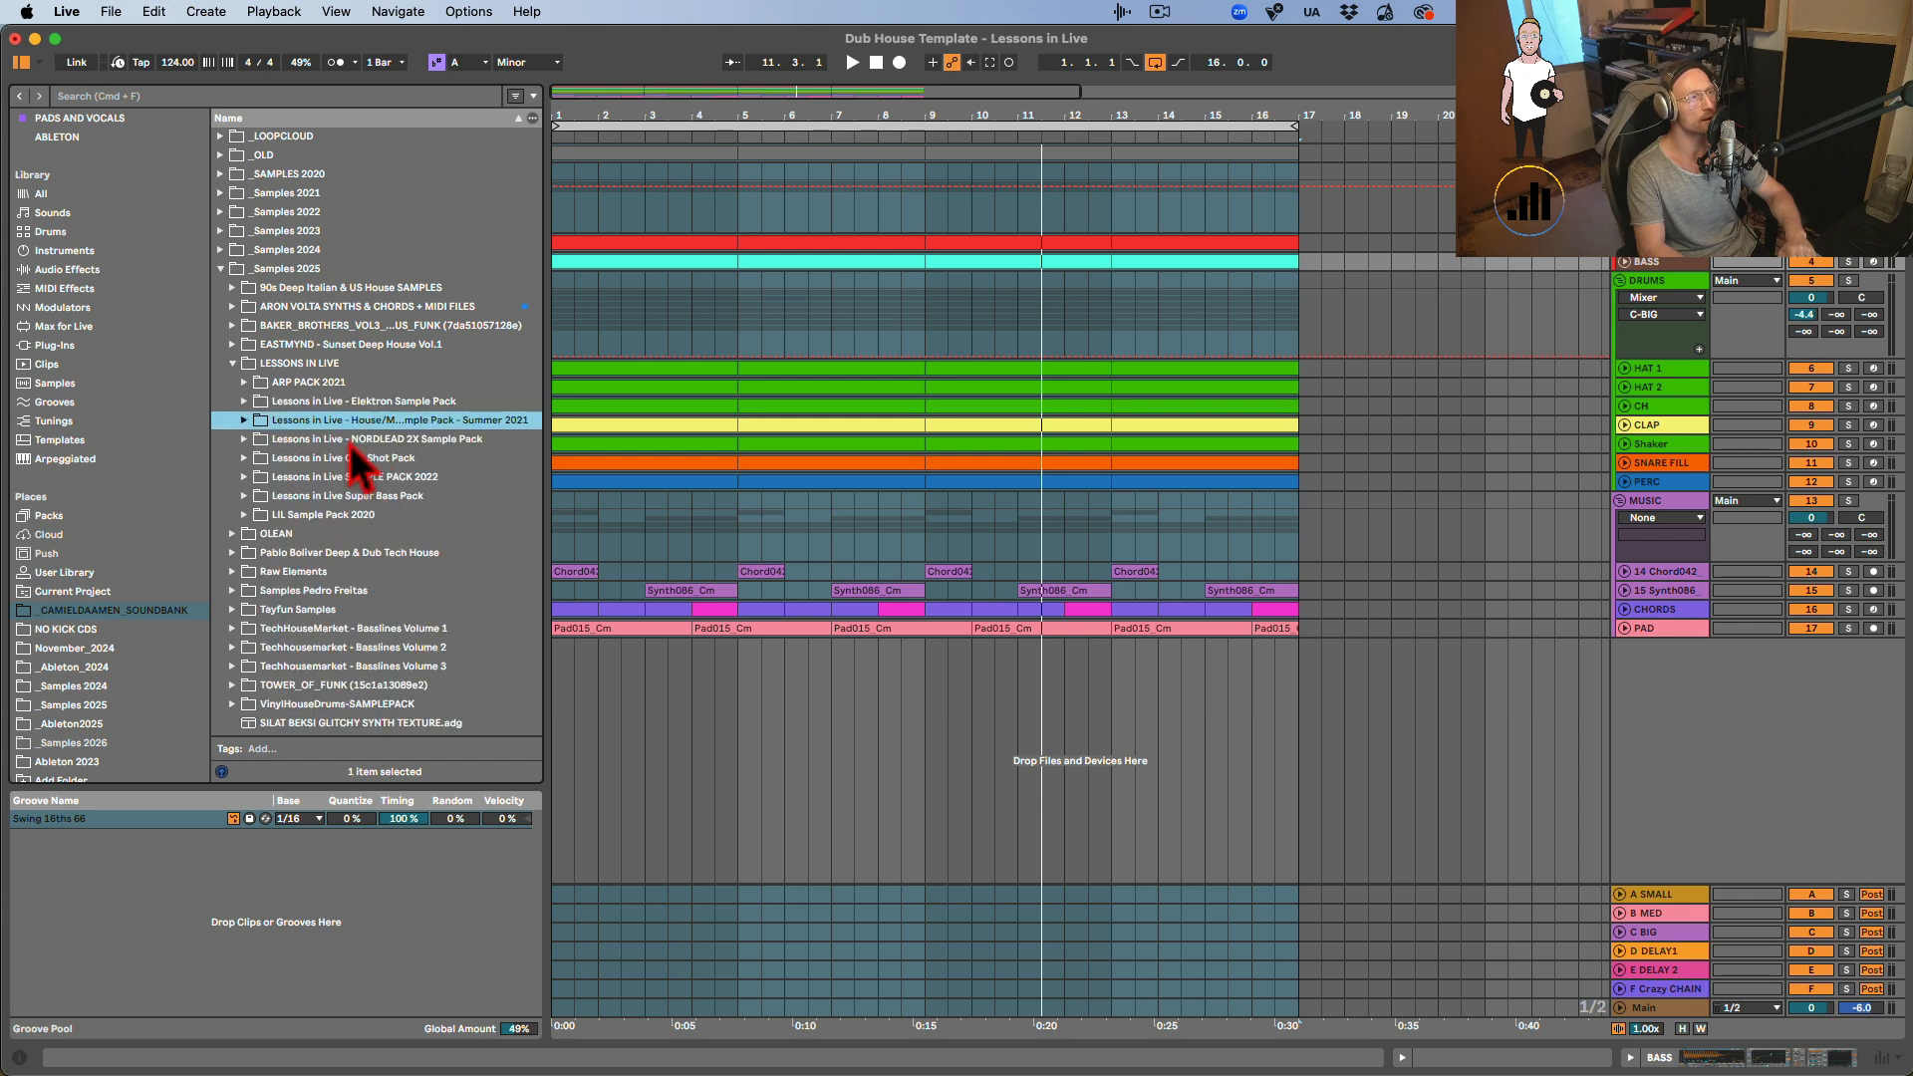
key(Down)
key(Down)
key(Down)
key(Down)
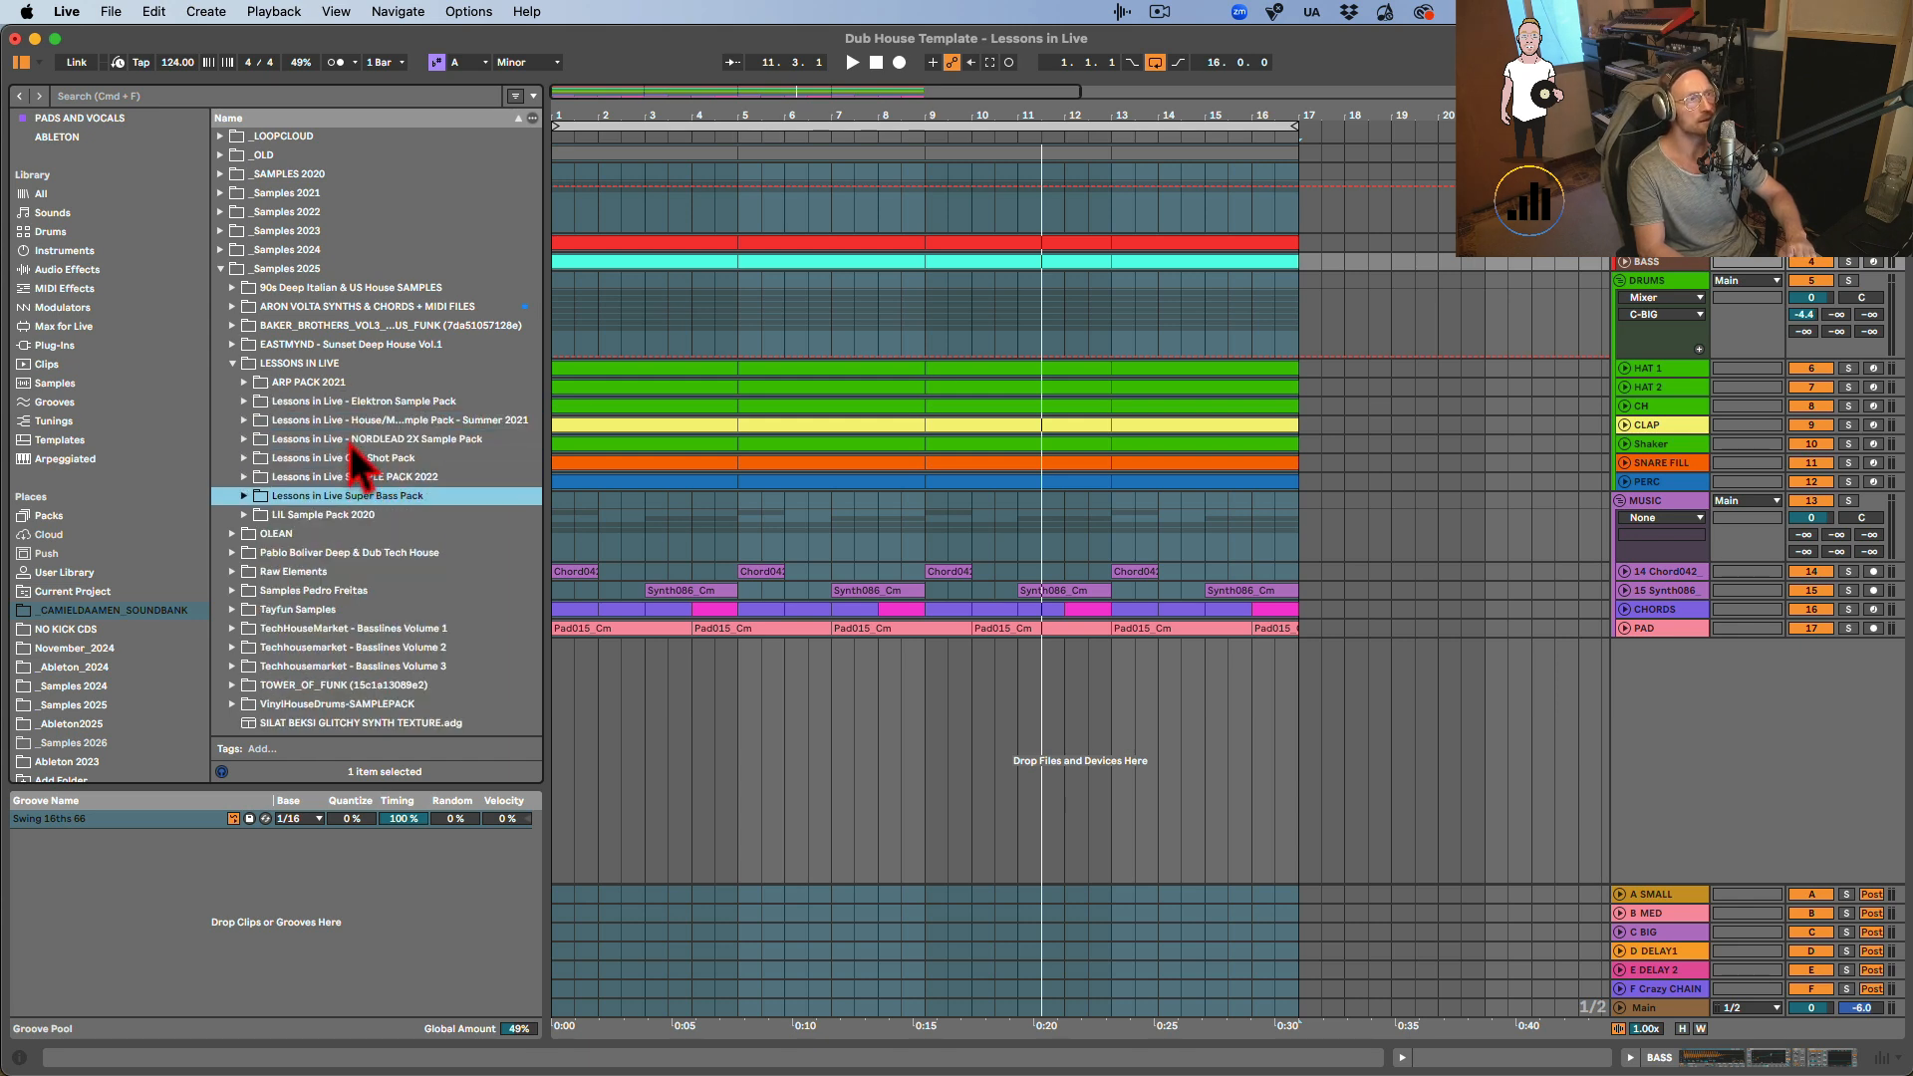
click(1134, 705)
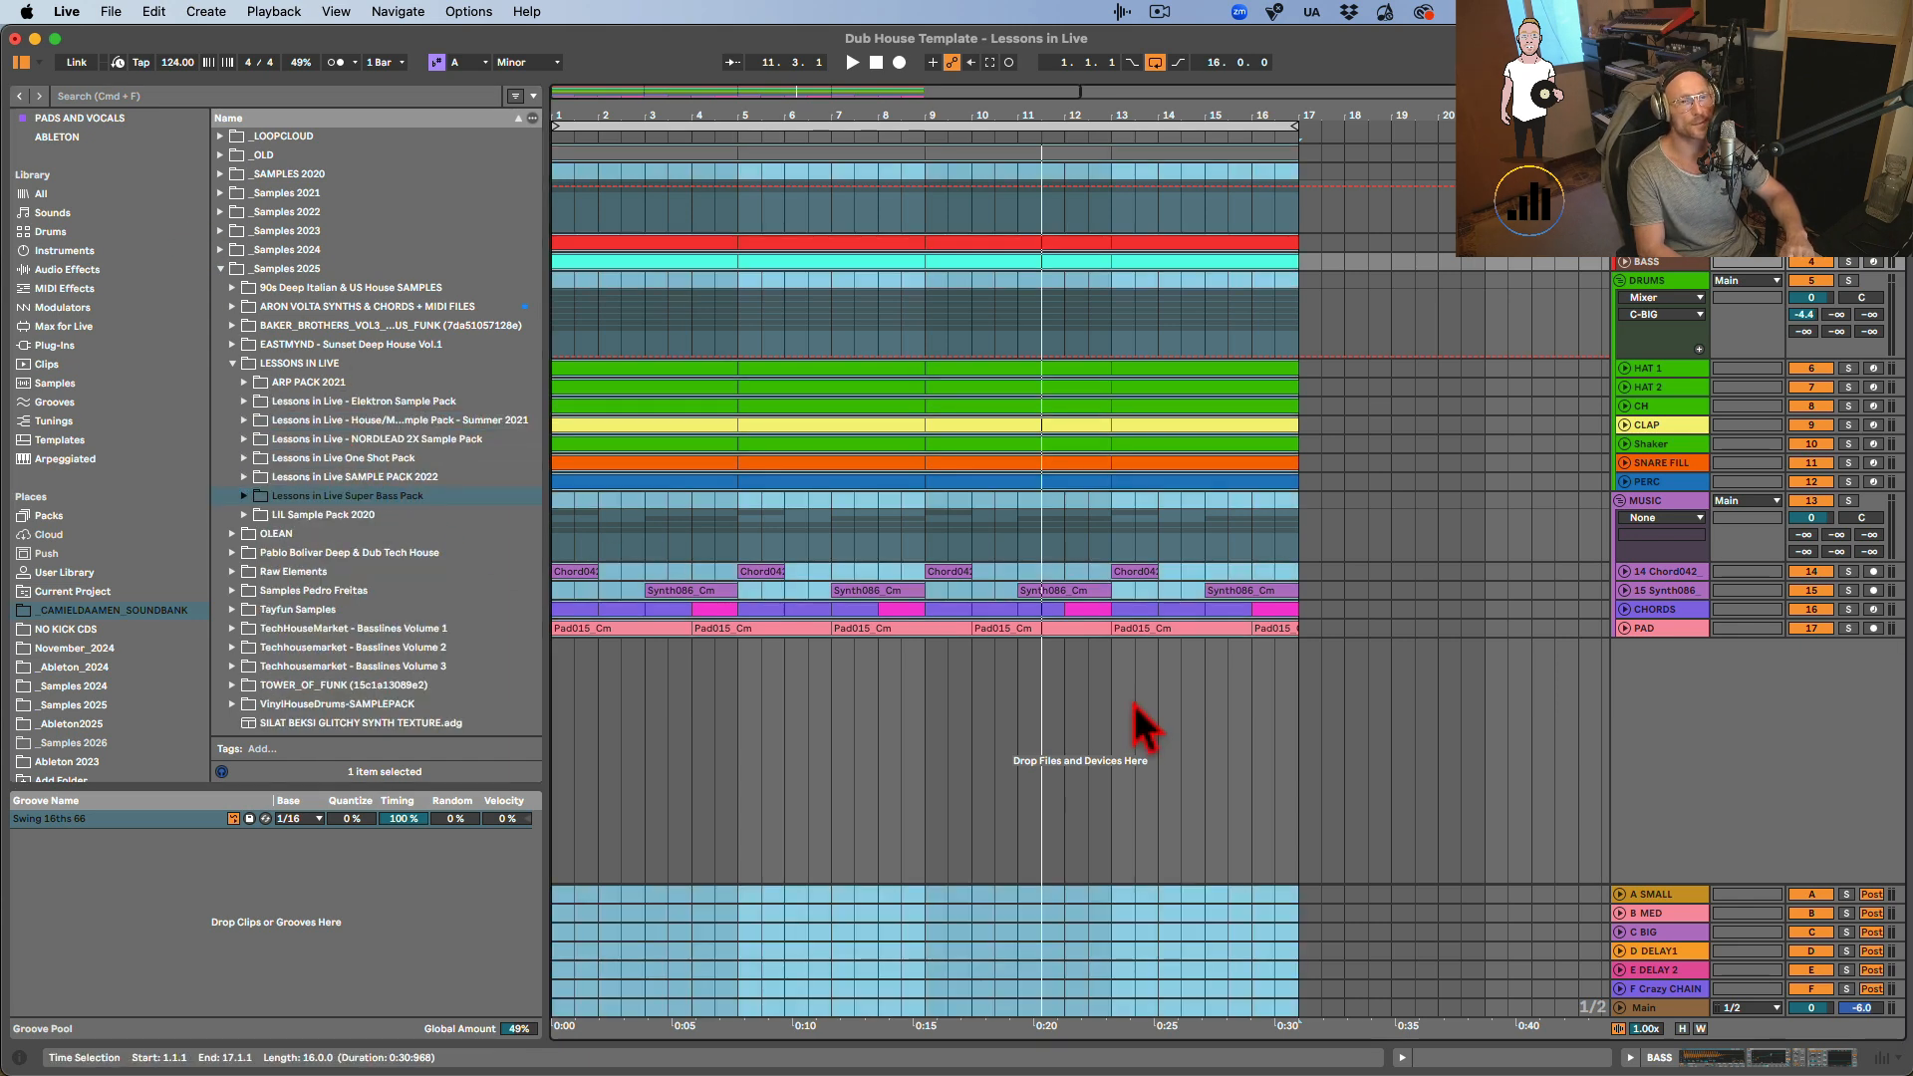
click(20, 64)
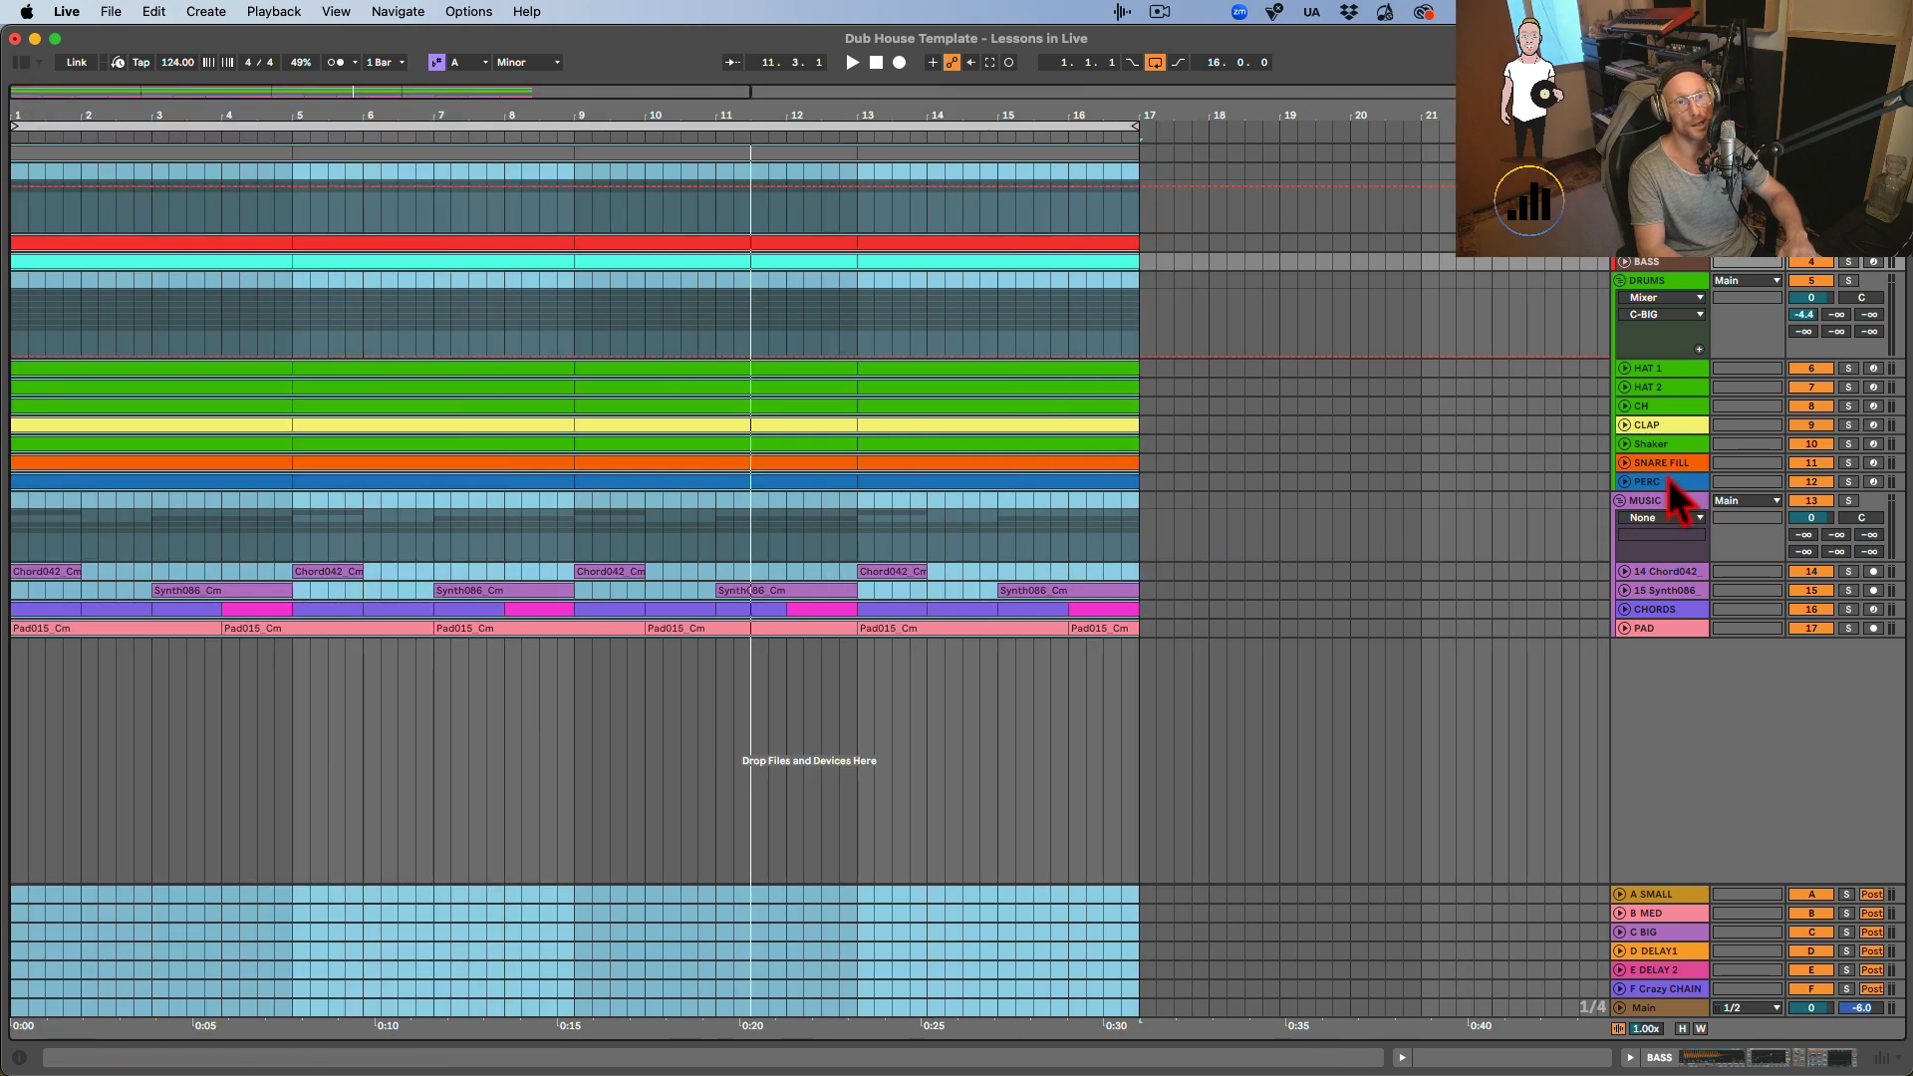
Show the PERC track's Drum Rack and audition its percussion samples.
double_click(1669, 466)
click(1663, 483)
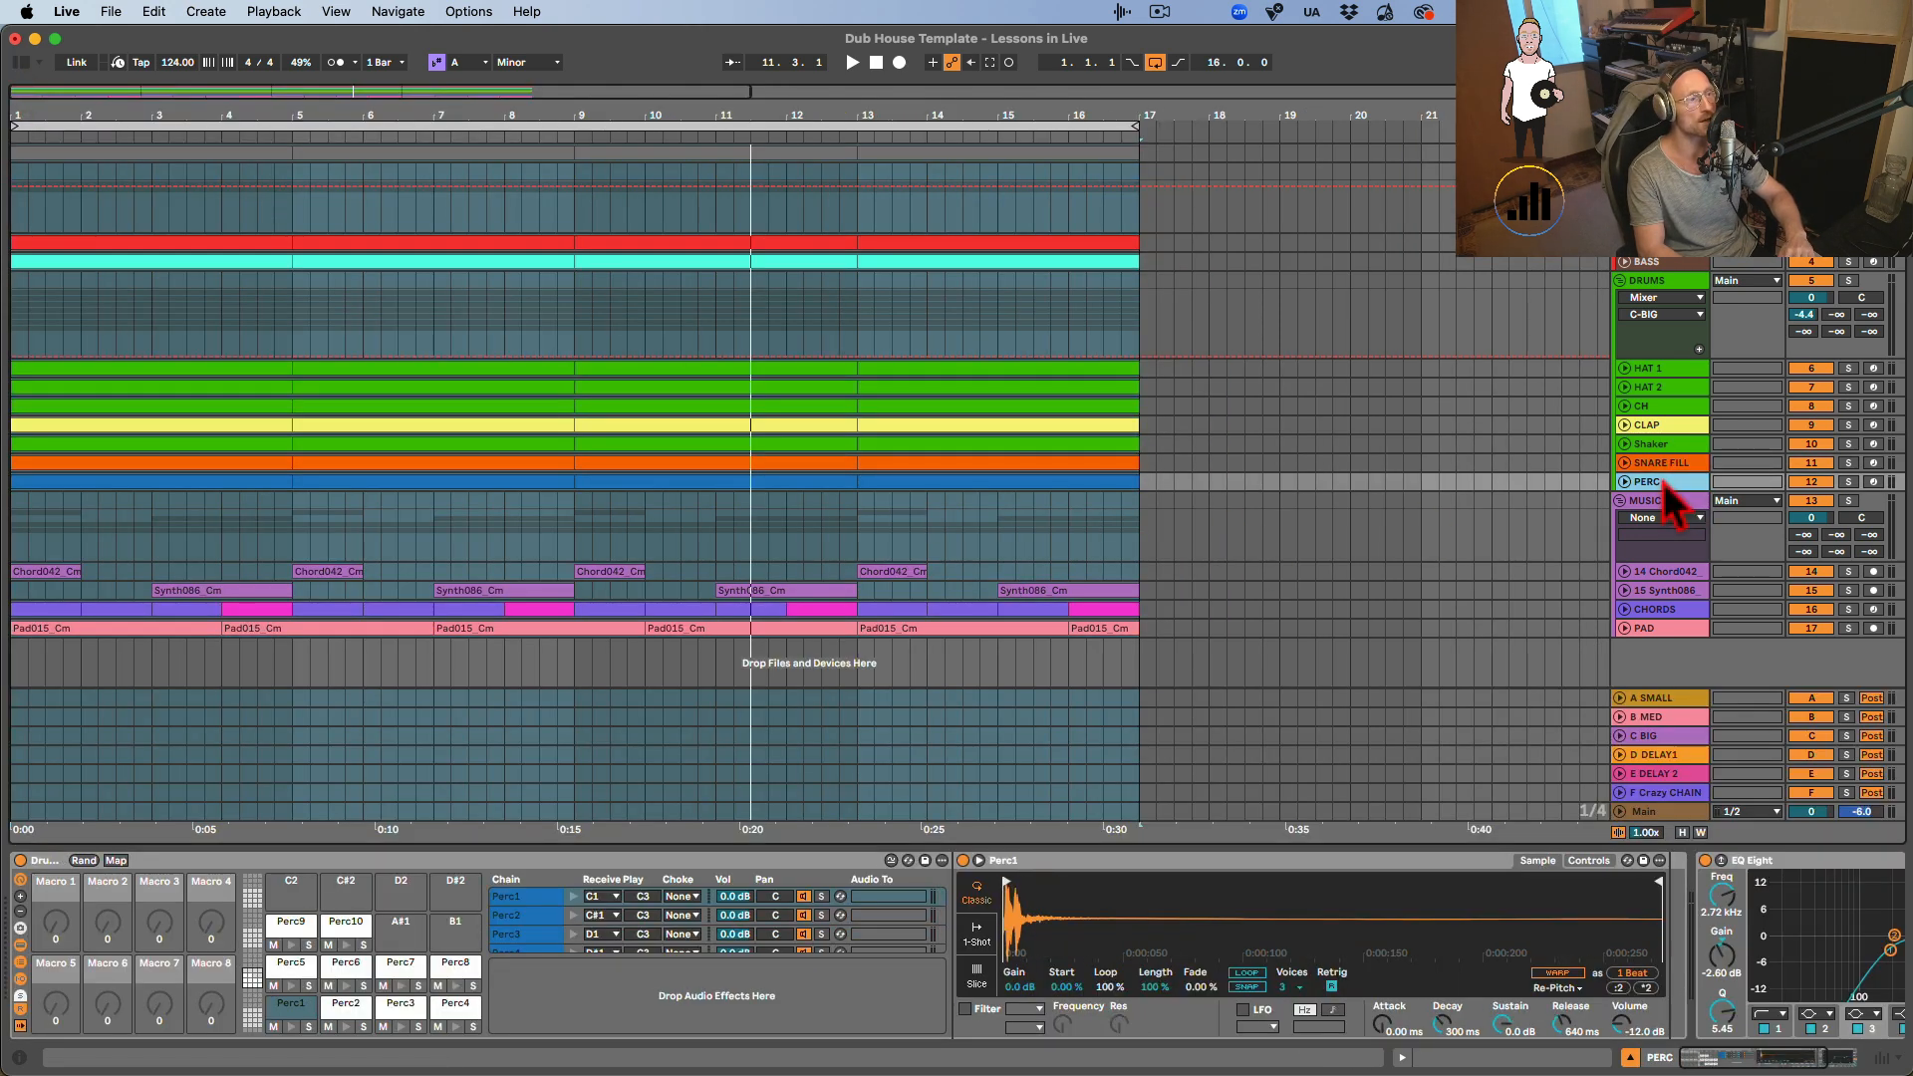
click(402, 987)
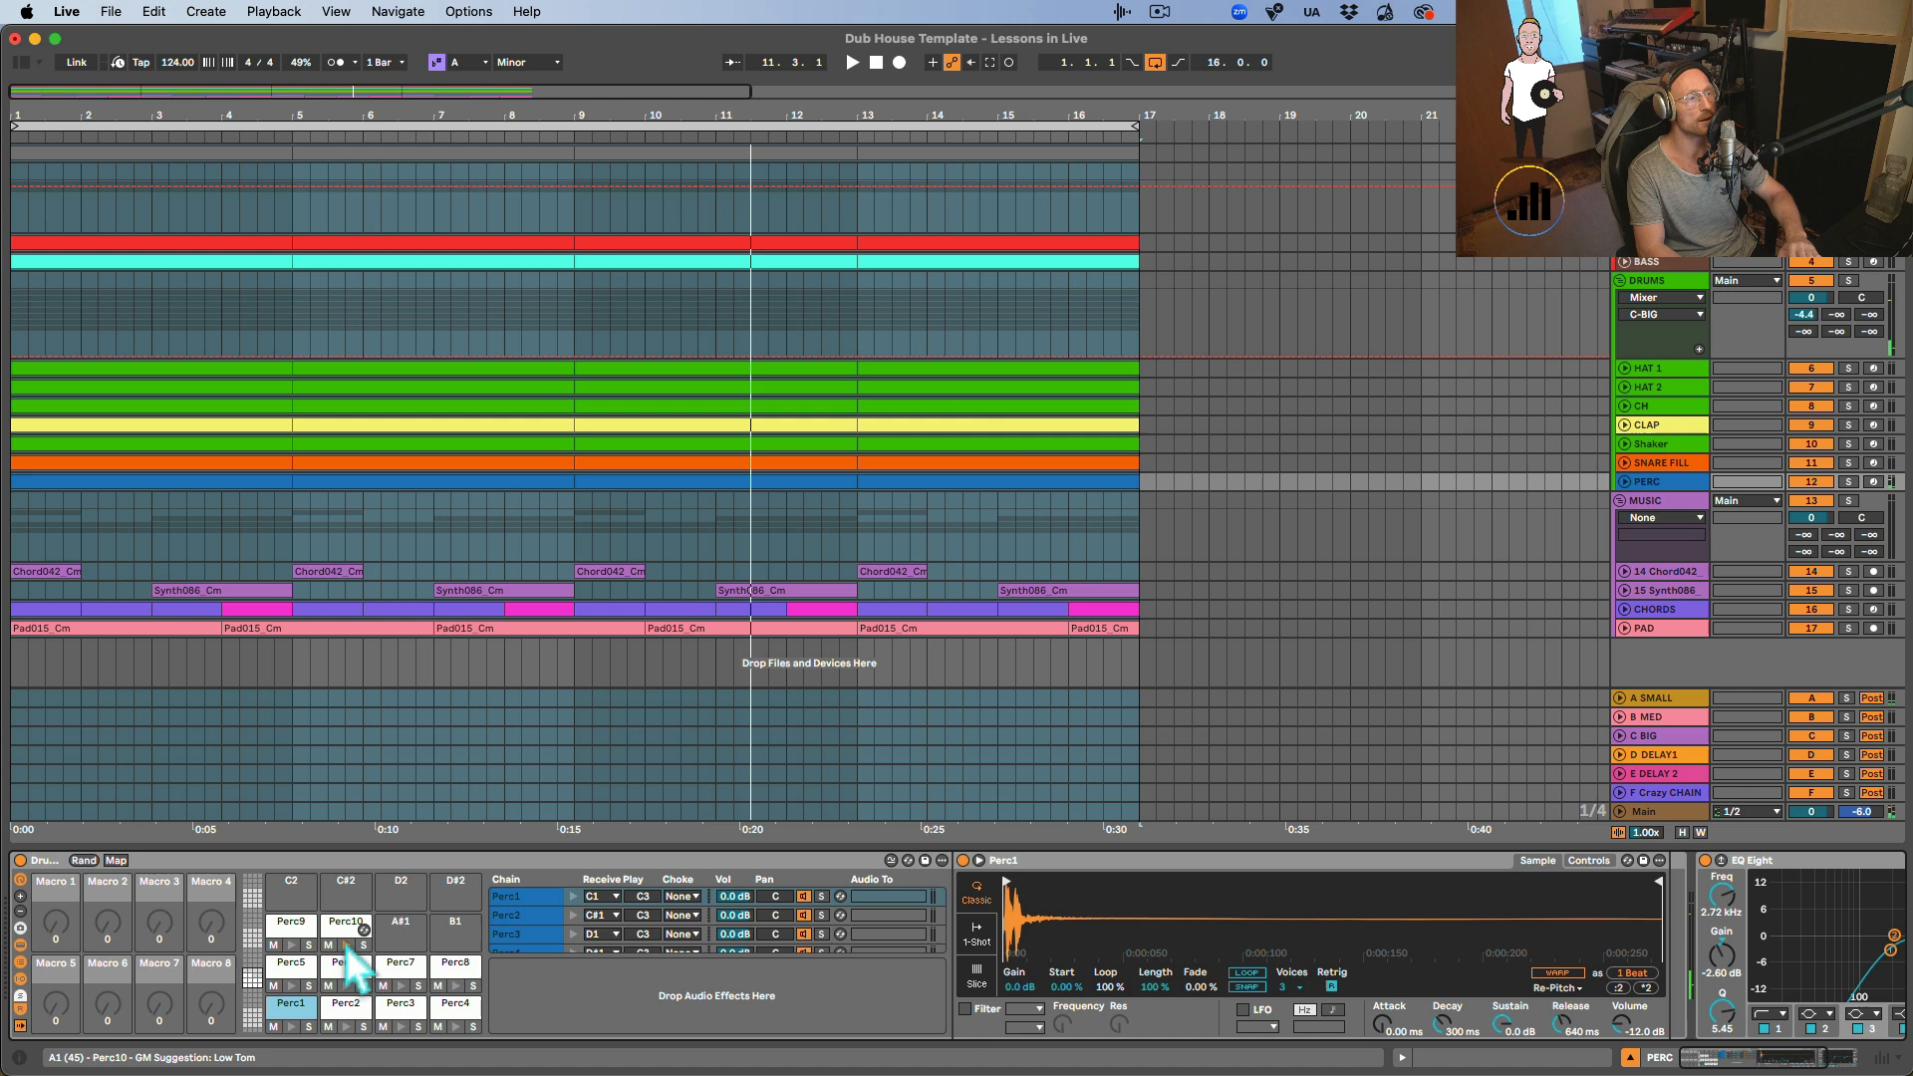
click(1008, 438)
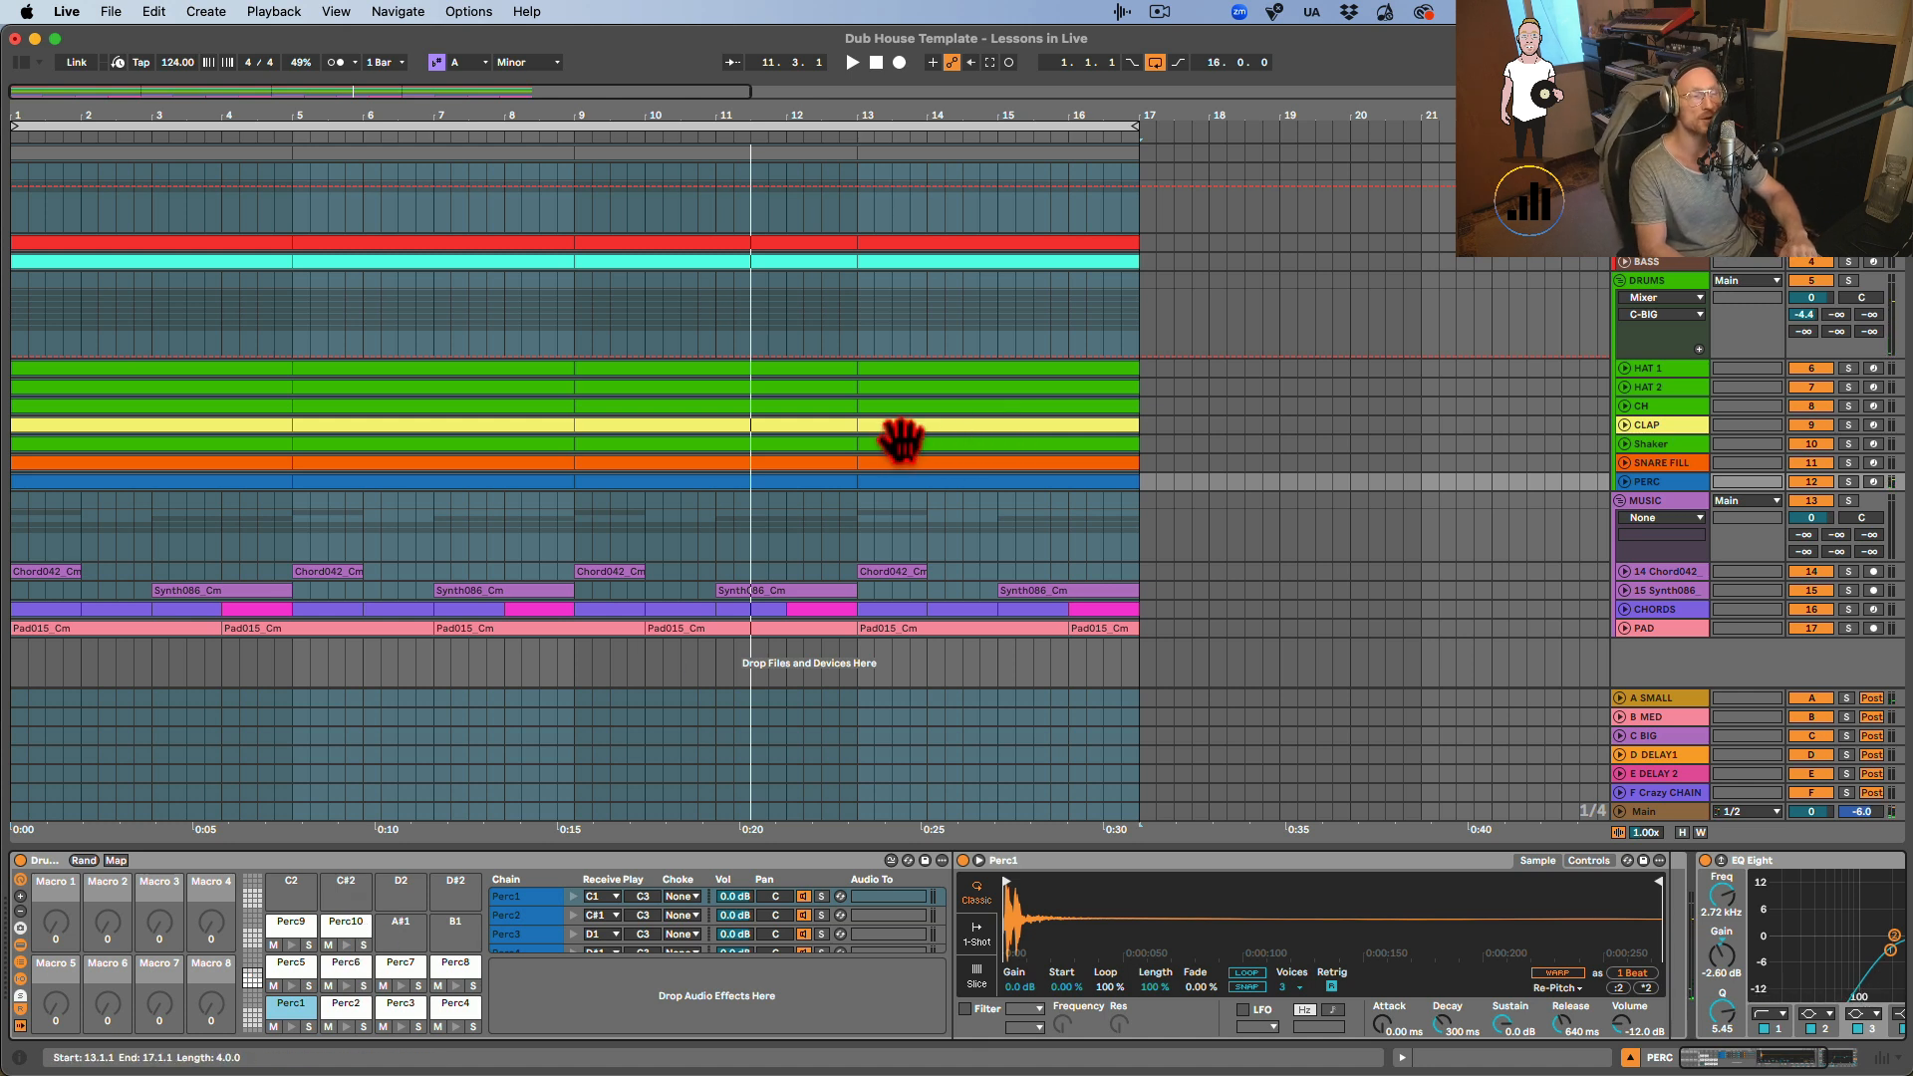
key(super+a)
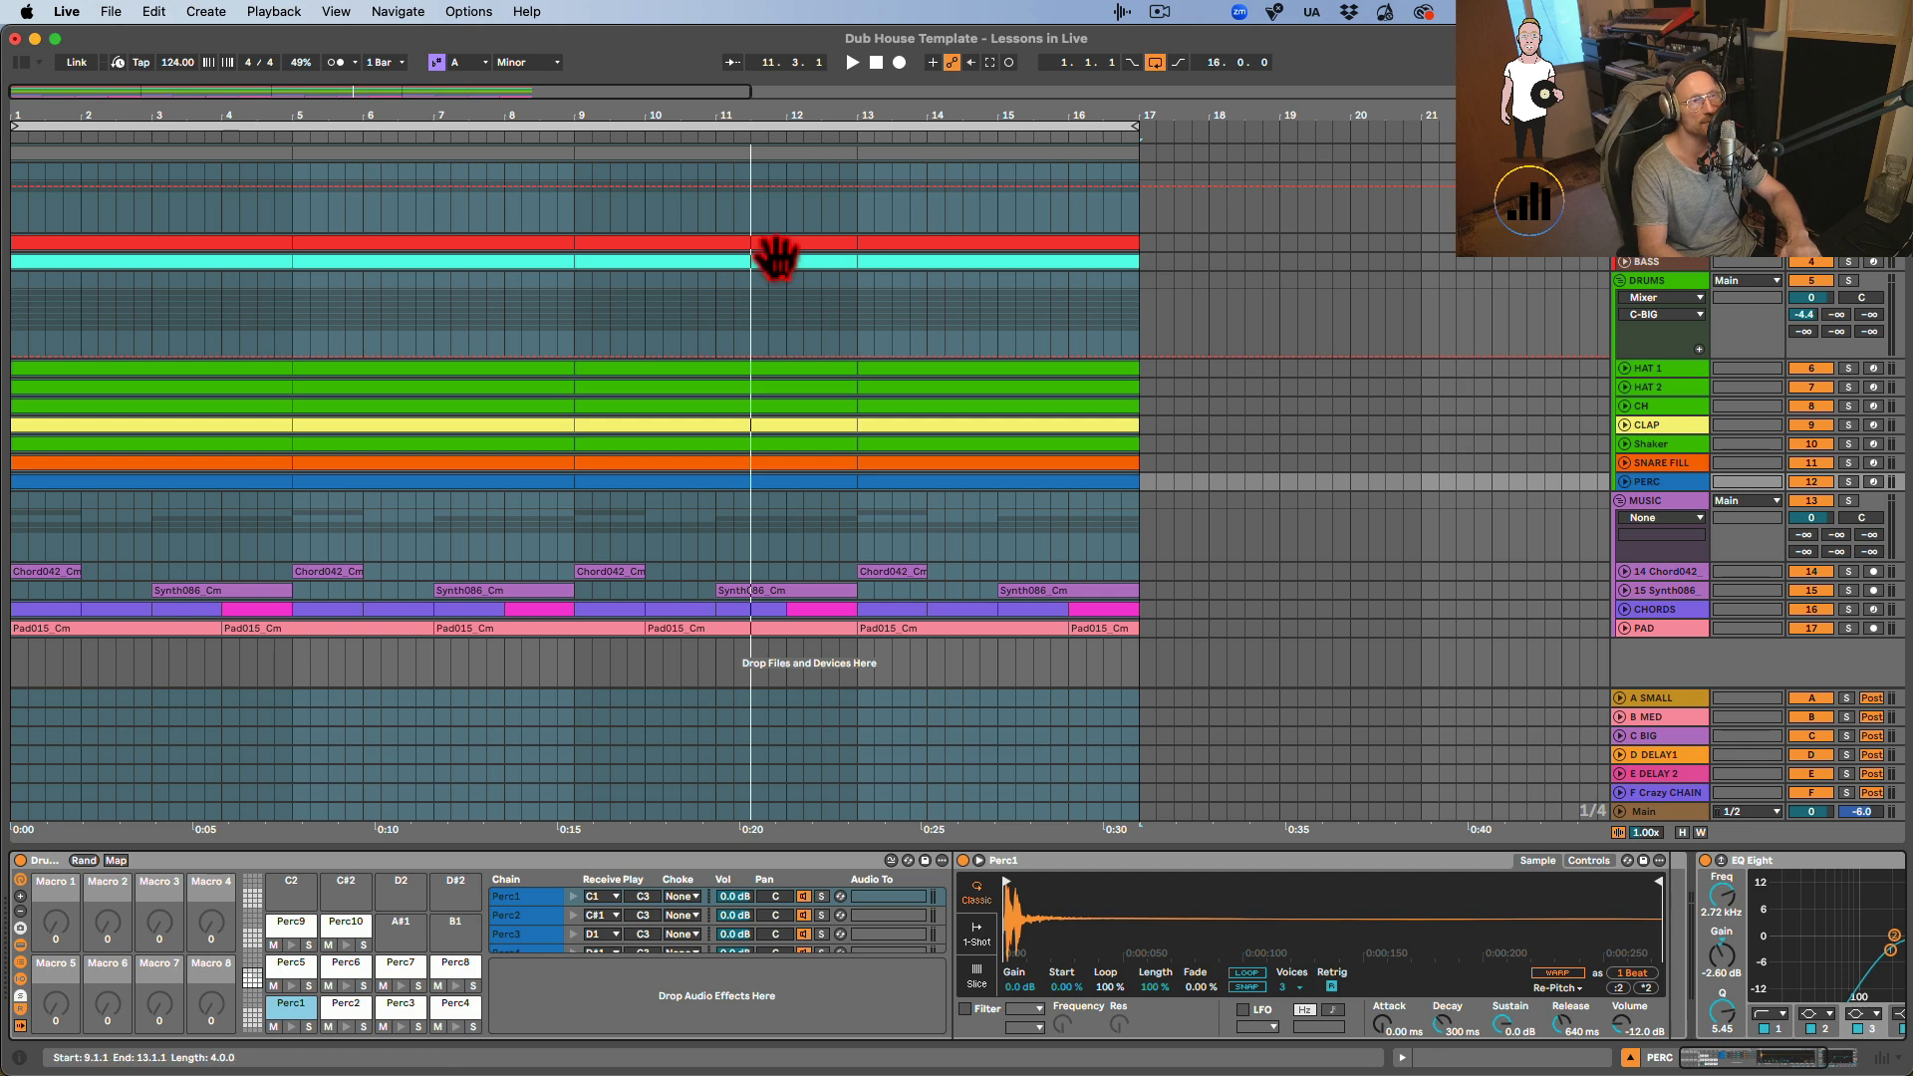
drag(781, 121, 334, 121)
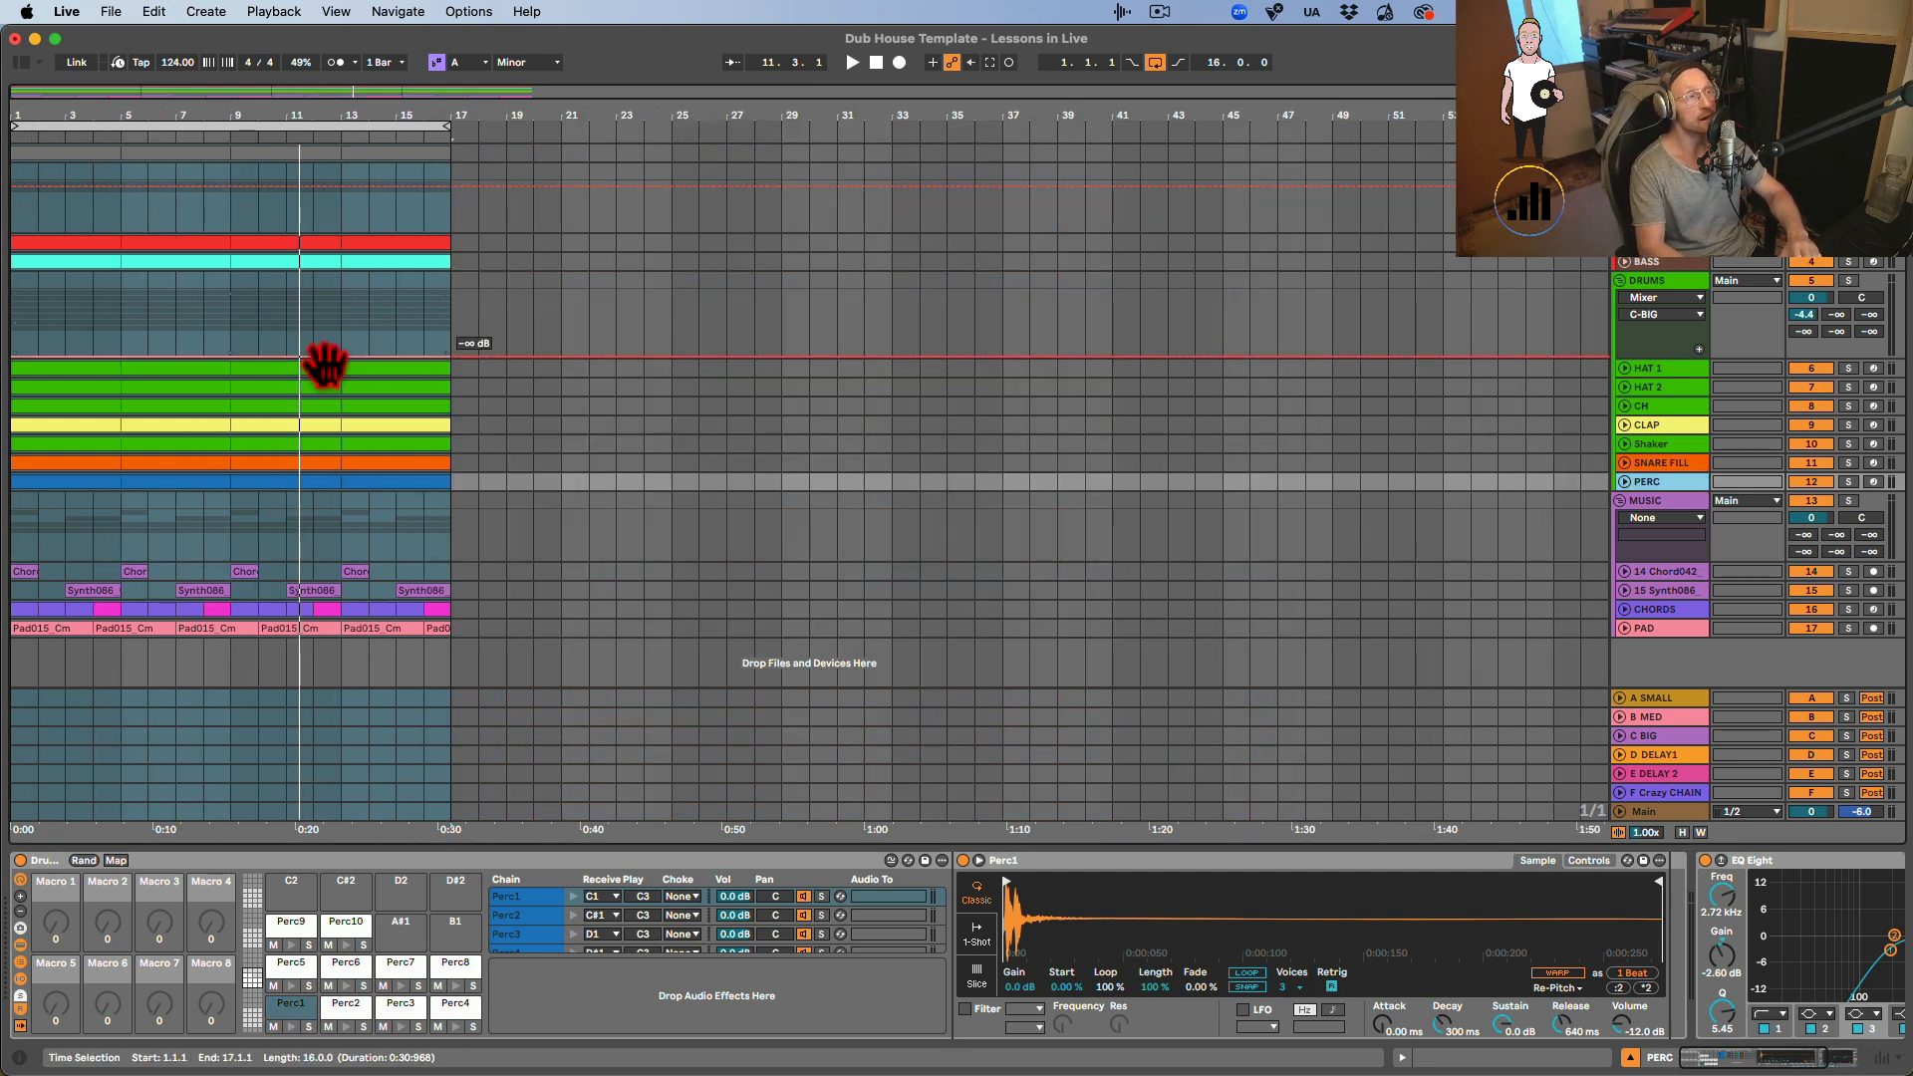
mouse_move(32, 121)
mouse_down()
mouse_move(32, 299)
mouse_move(32, 152)
mouse_up()
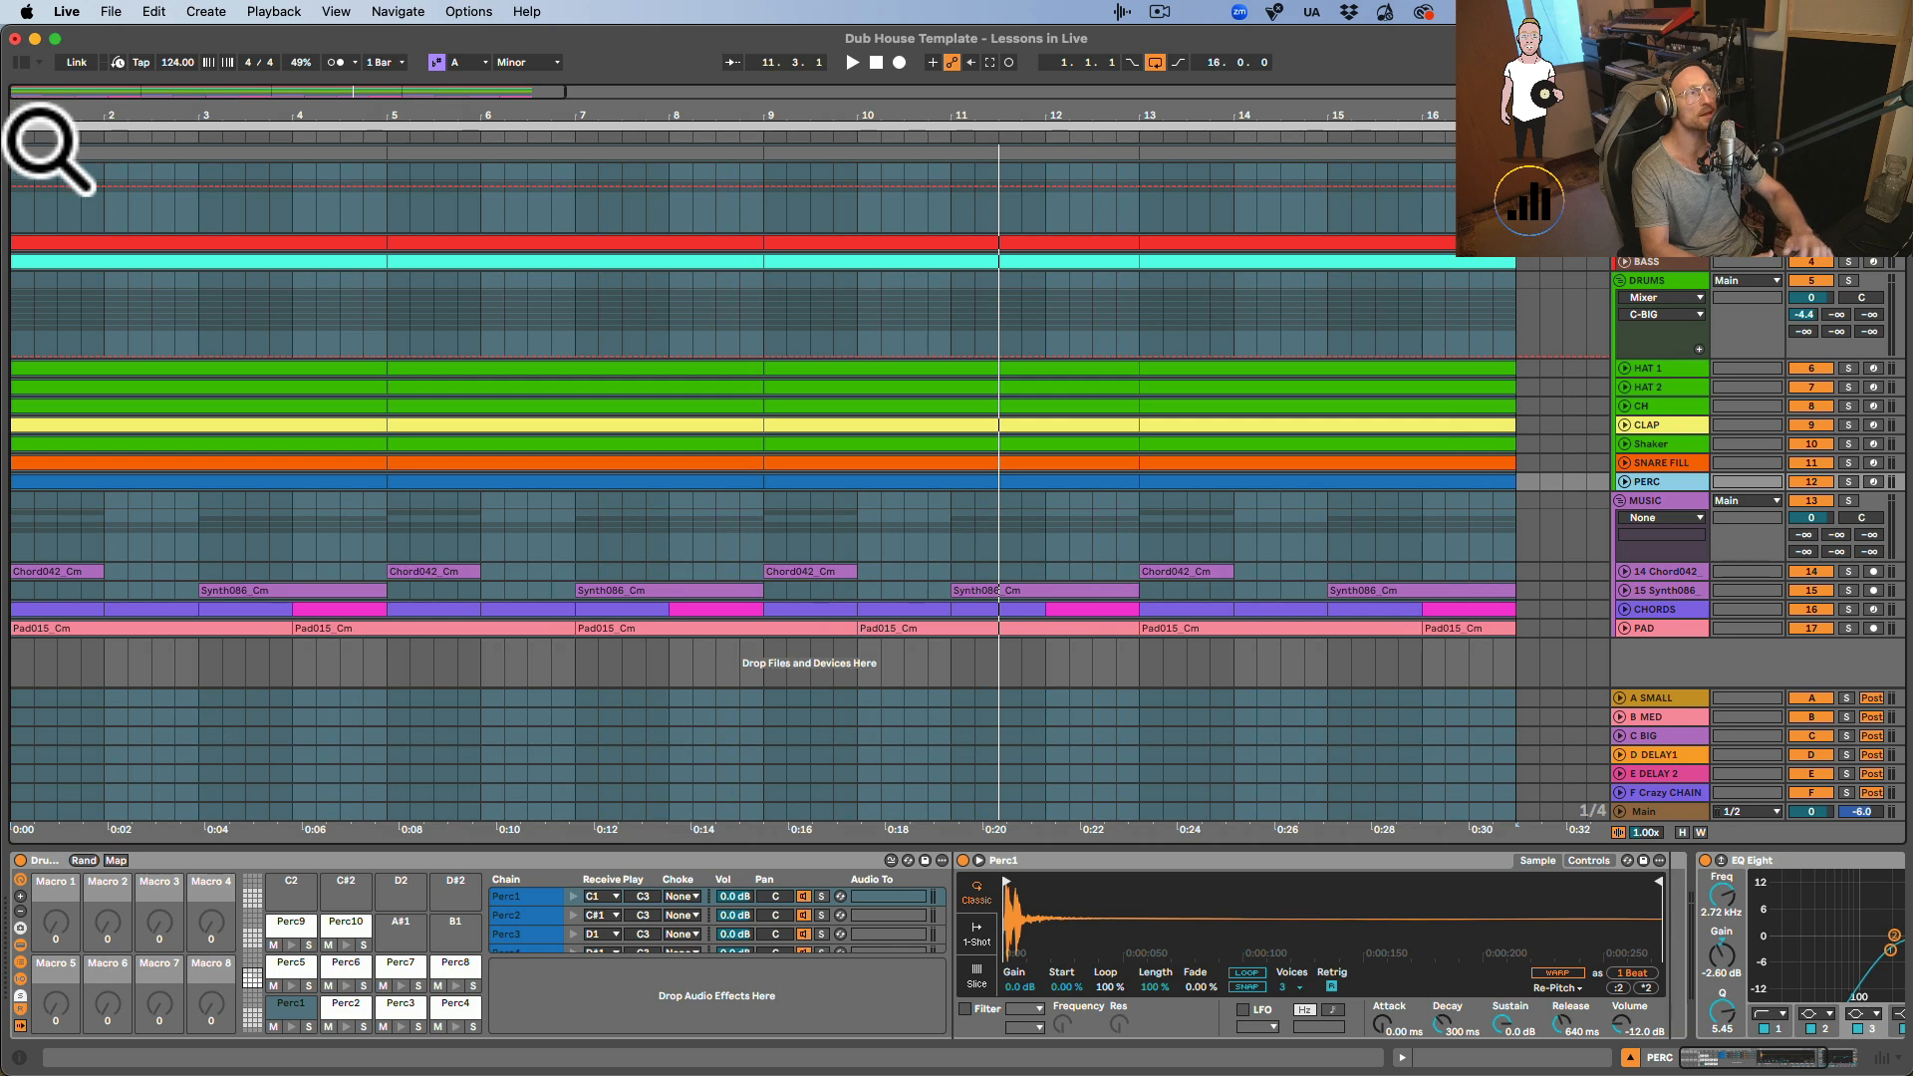
Examine the effects on the return tracks, including the full Crazy CHAIN rack and the B MED reverb.
click(1661, 794)
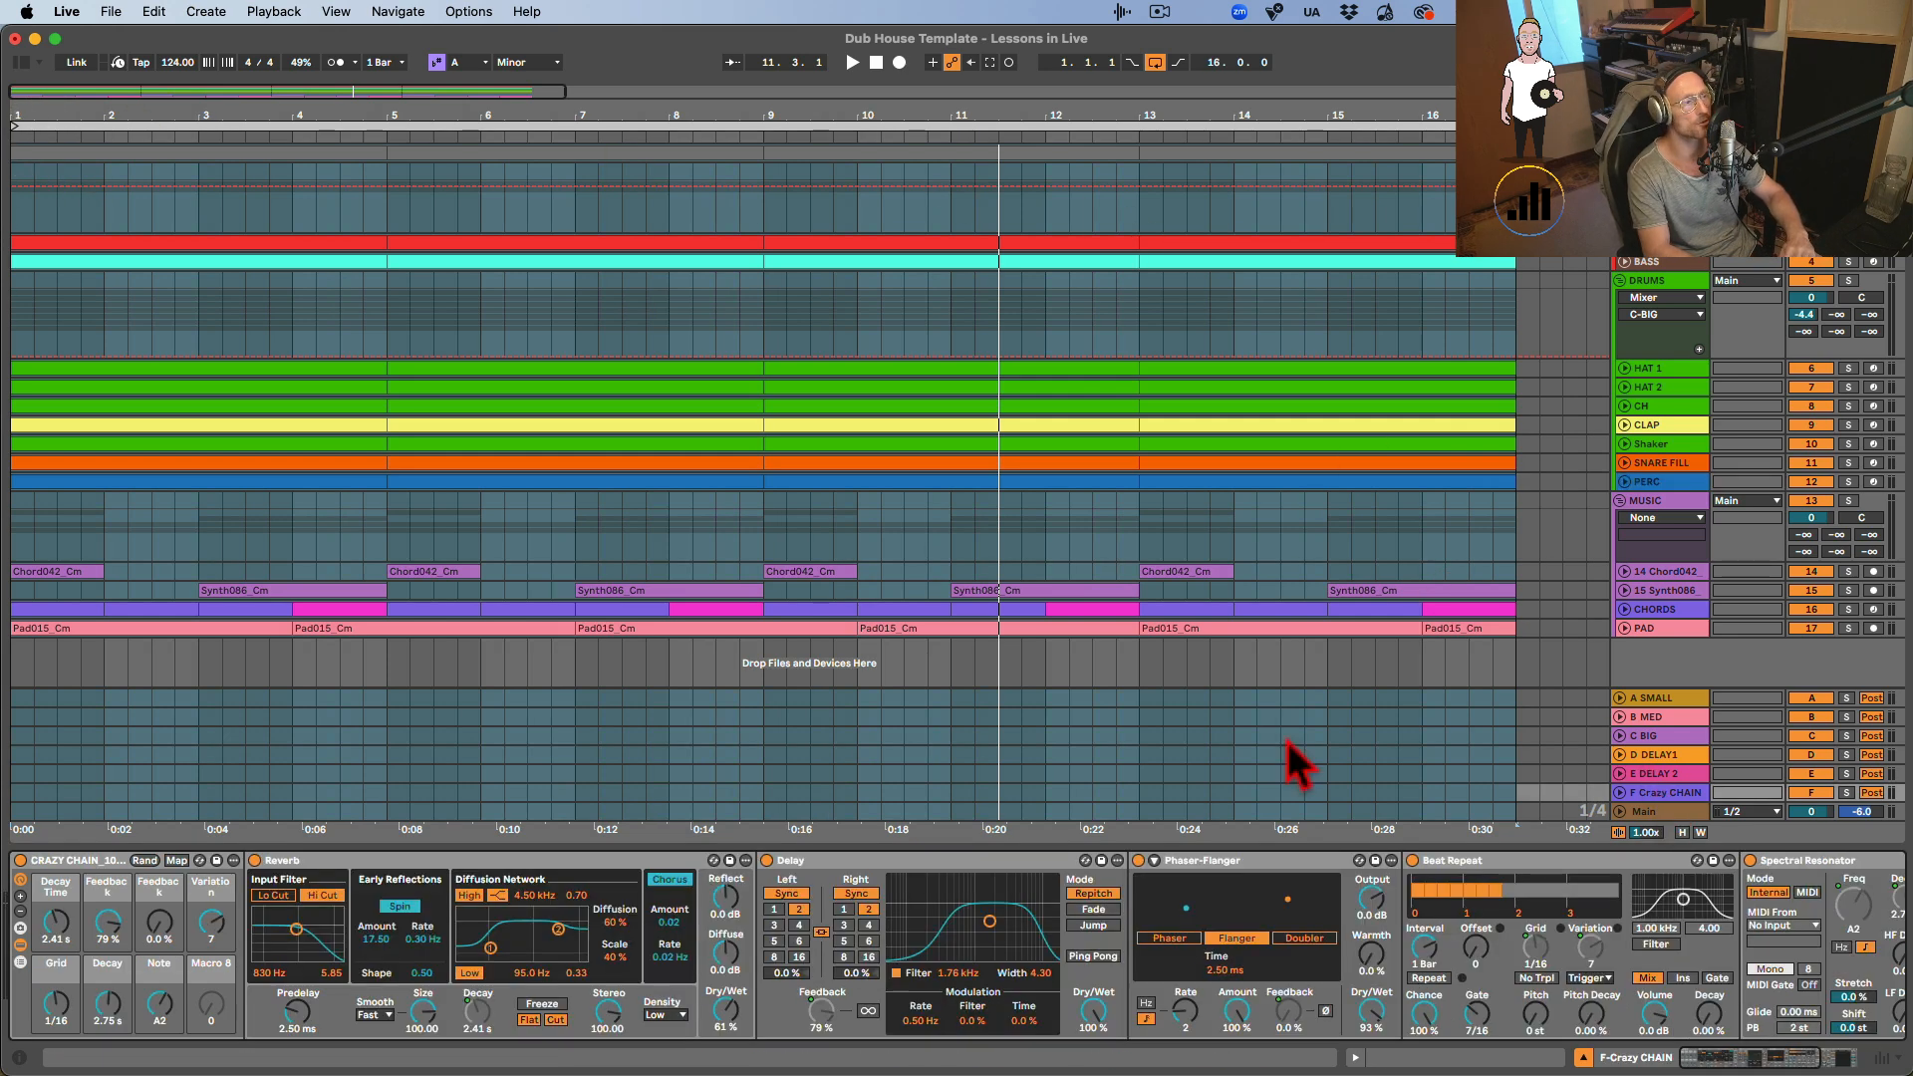
scroll(1356, 1006, right, 5)
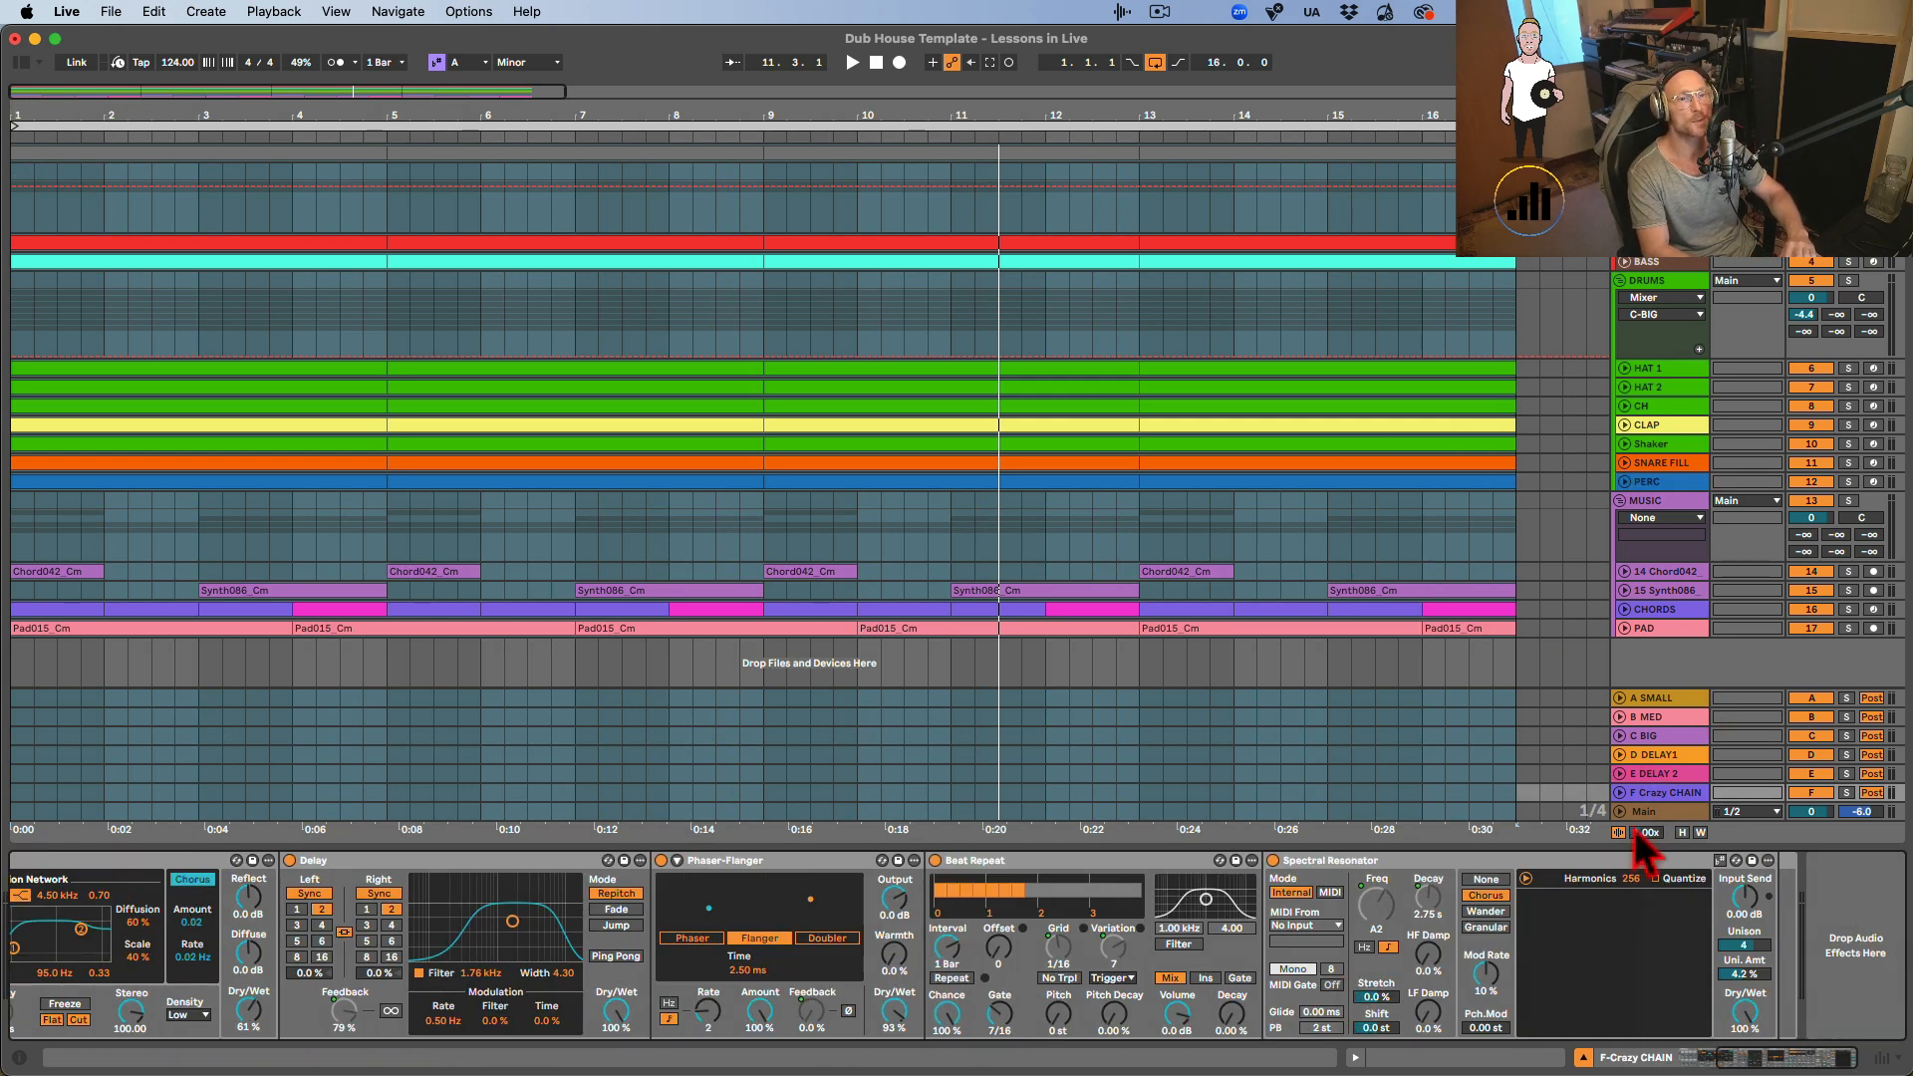
click(1665, 775)
click(1665, 737)
click(1664, 718)
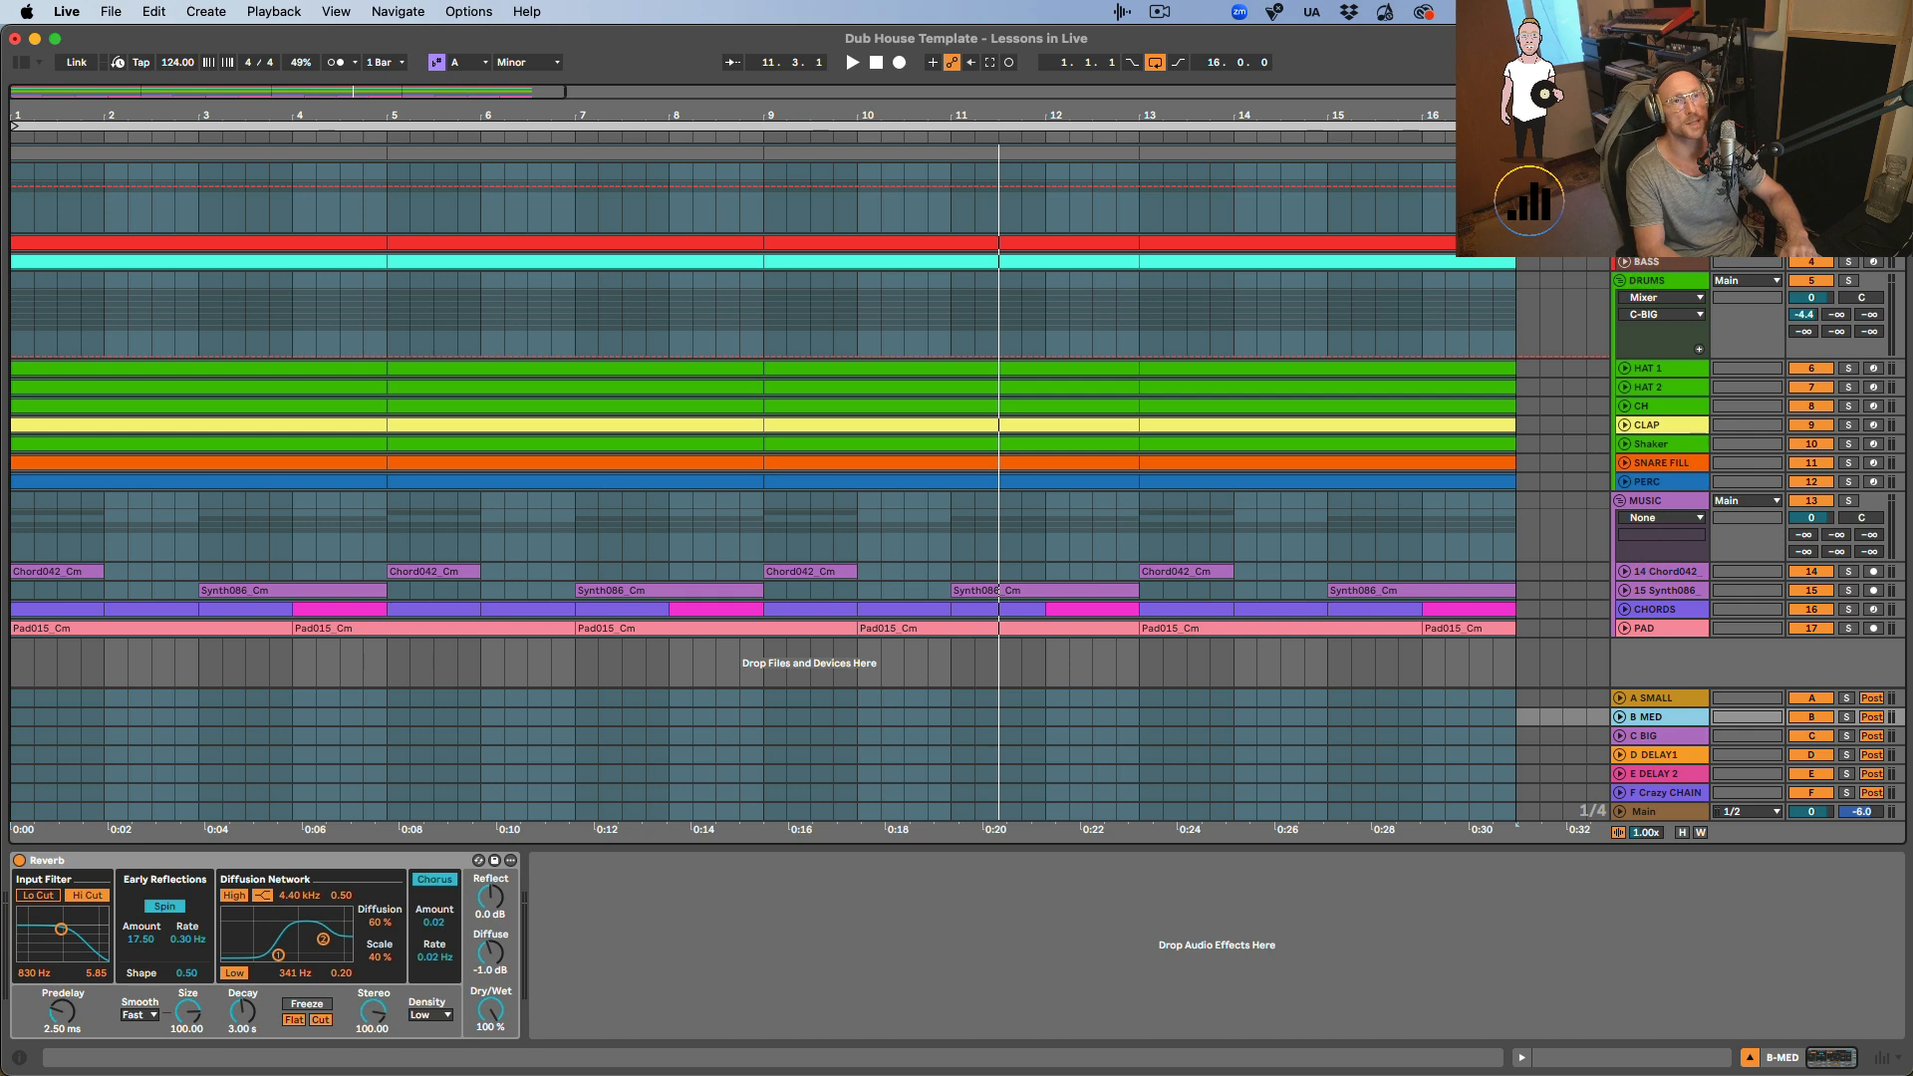
Inspect the Drum Buss on the KICK N BASS group and the devices on the KICK track.
double_click(1662, 171)
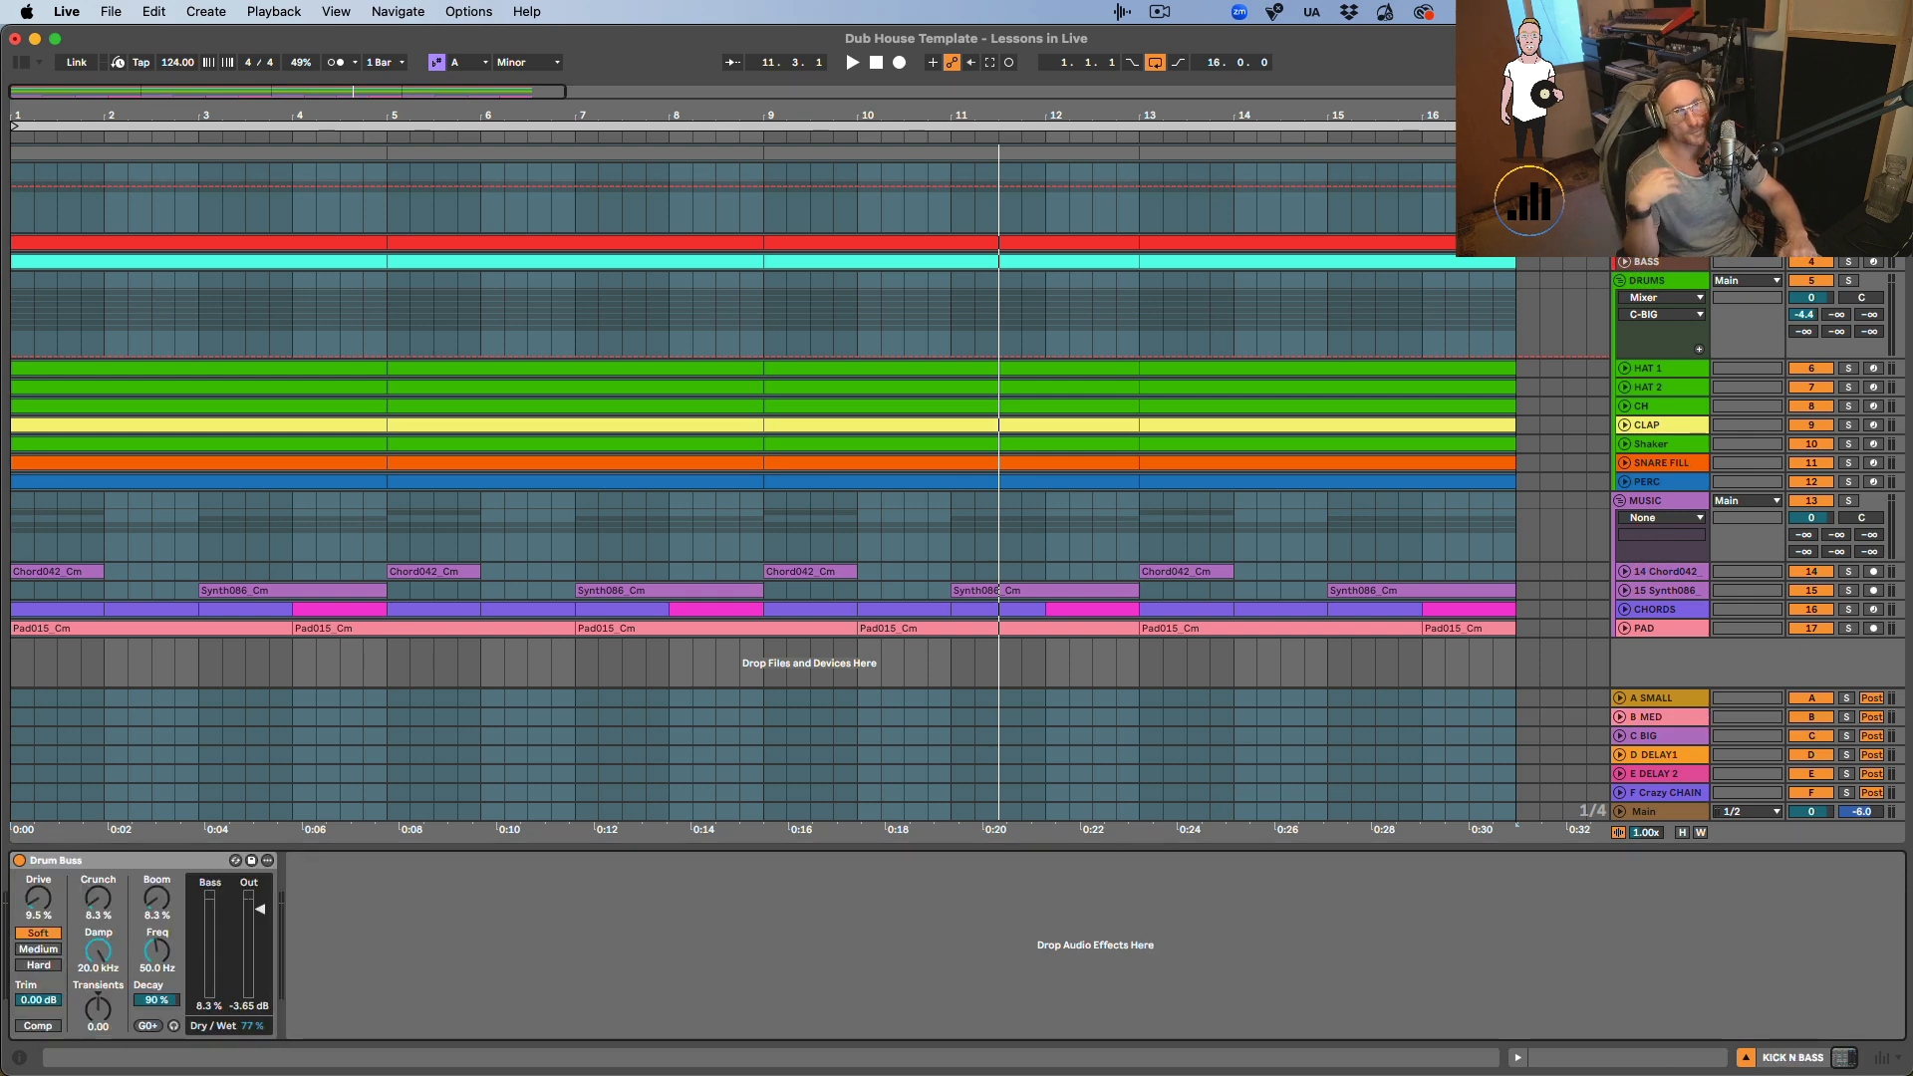
click(1664, 255)
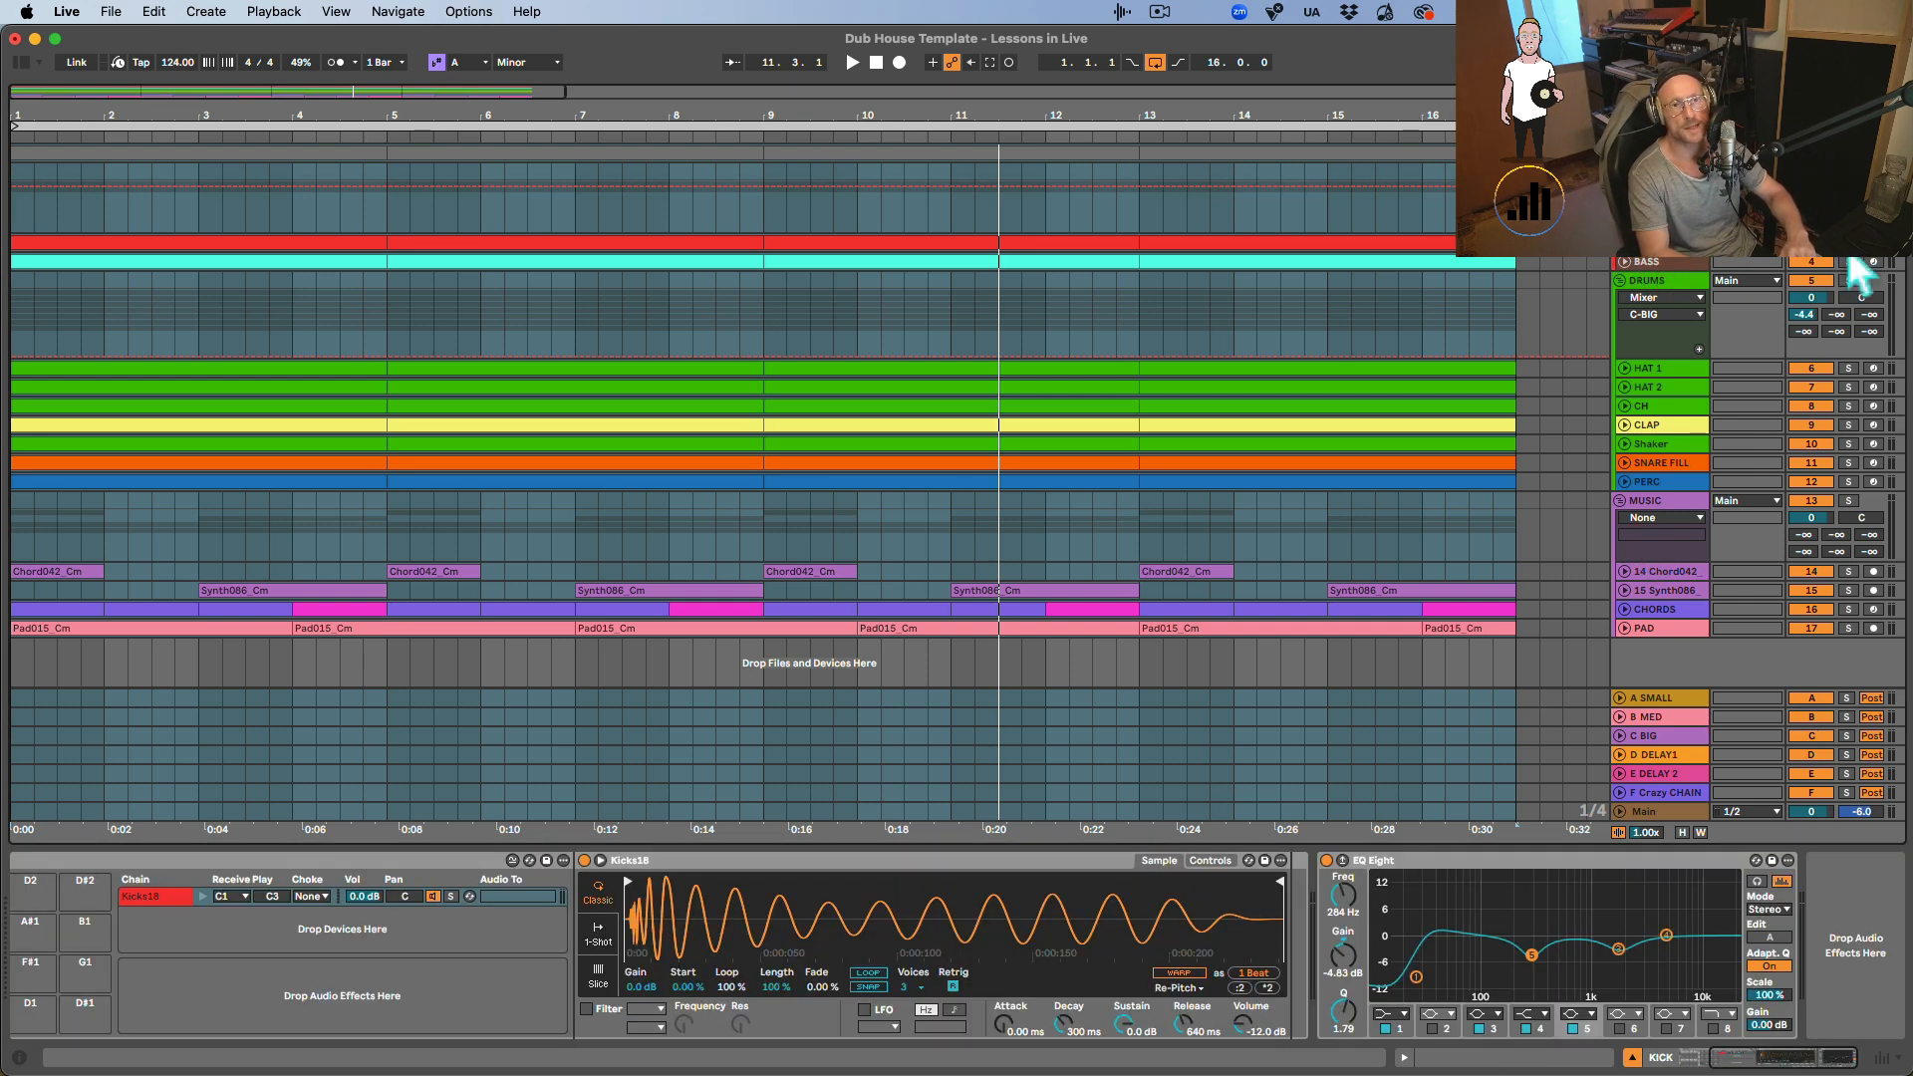
click(351, 903)
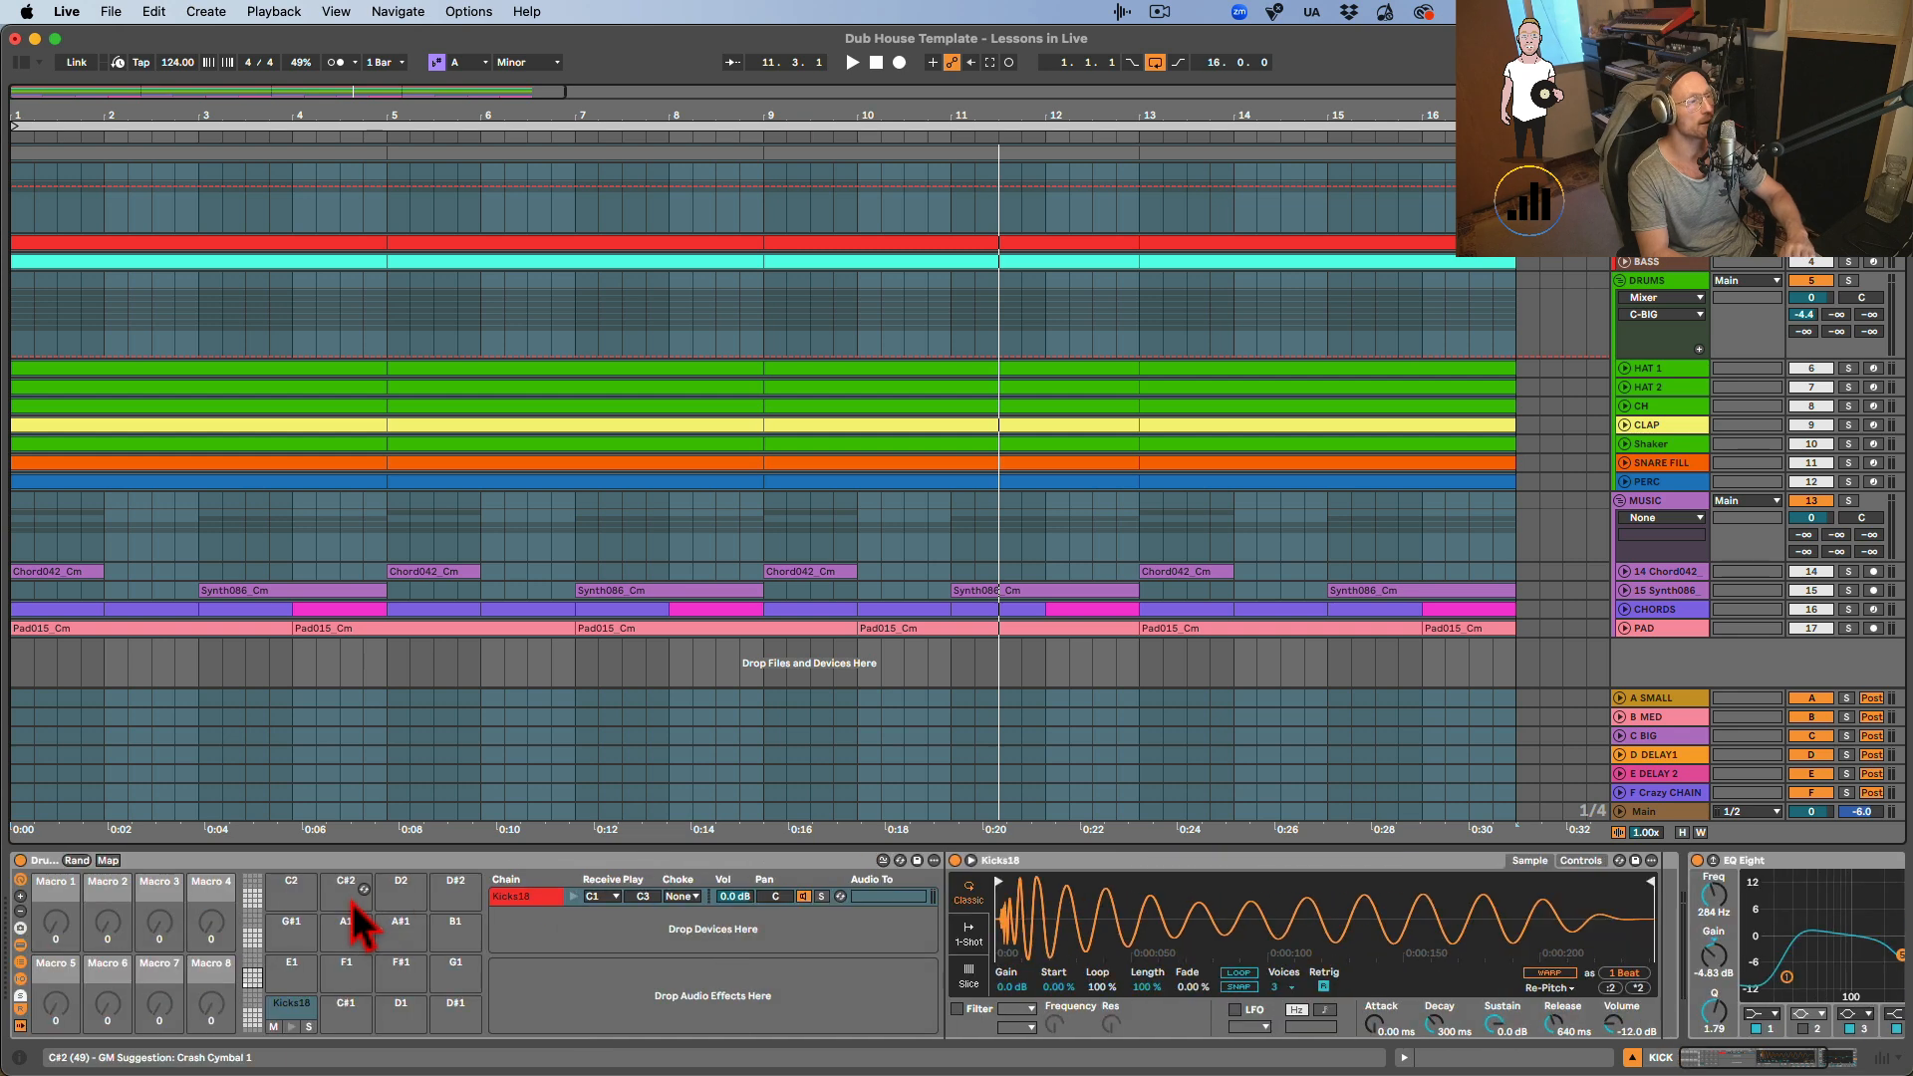
Play the soloed kick and compare its sound with the EQ Eight bypassed and re-enabled.
key(space)
scroll(1594, 922, right, 5)
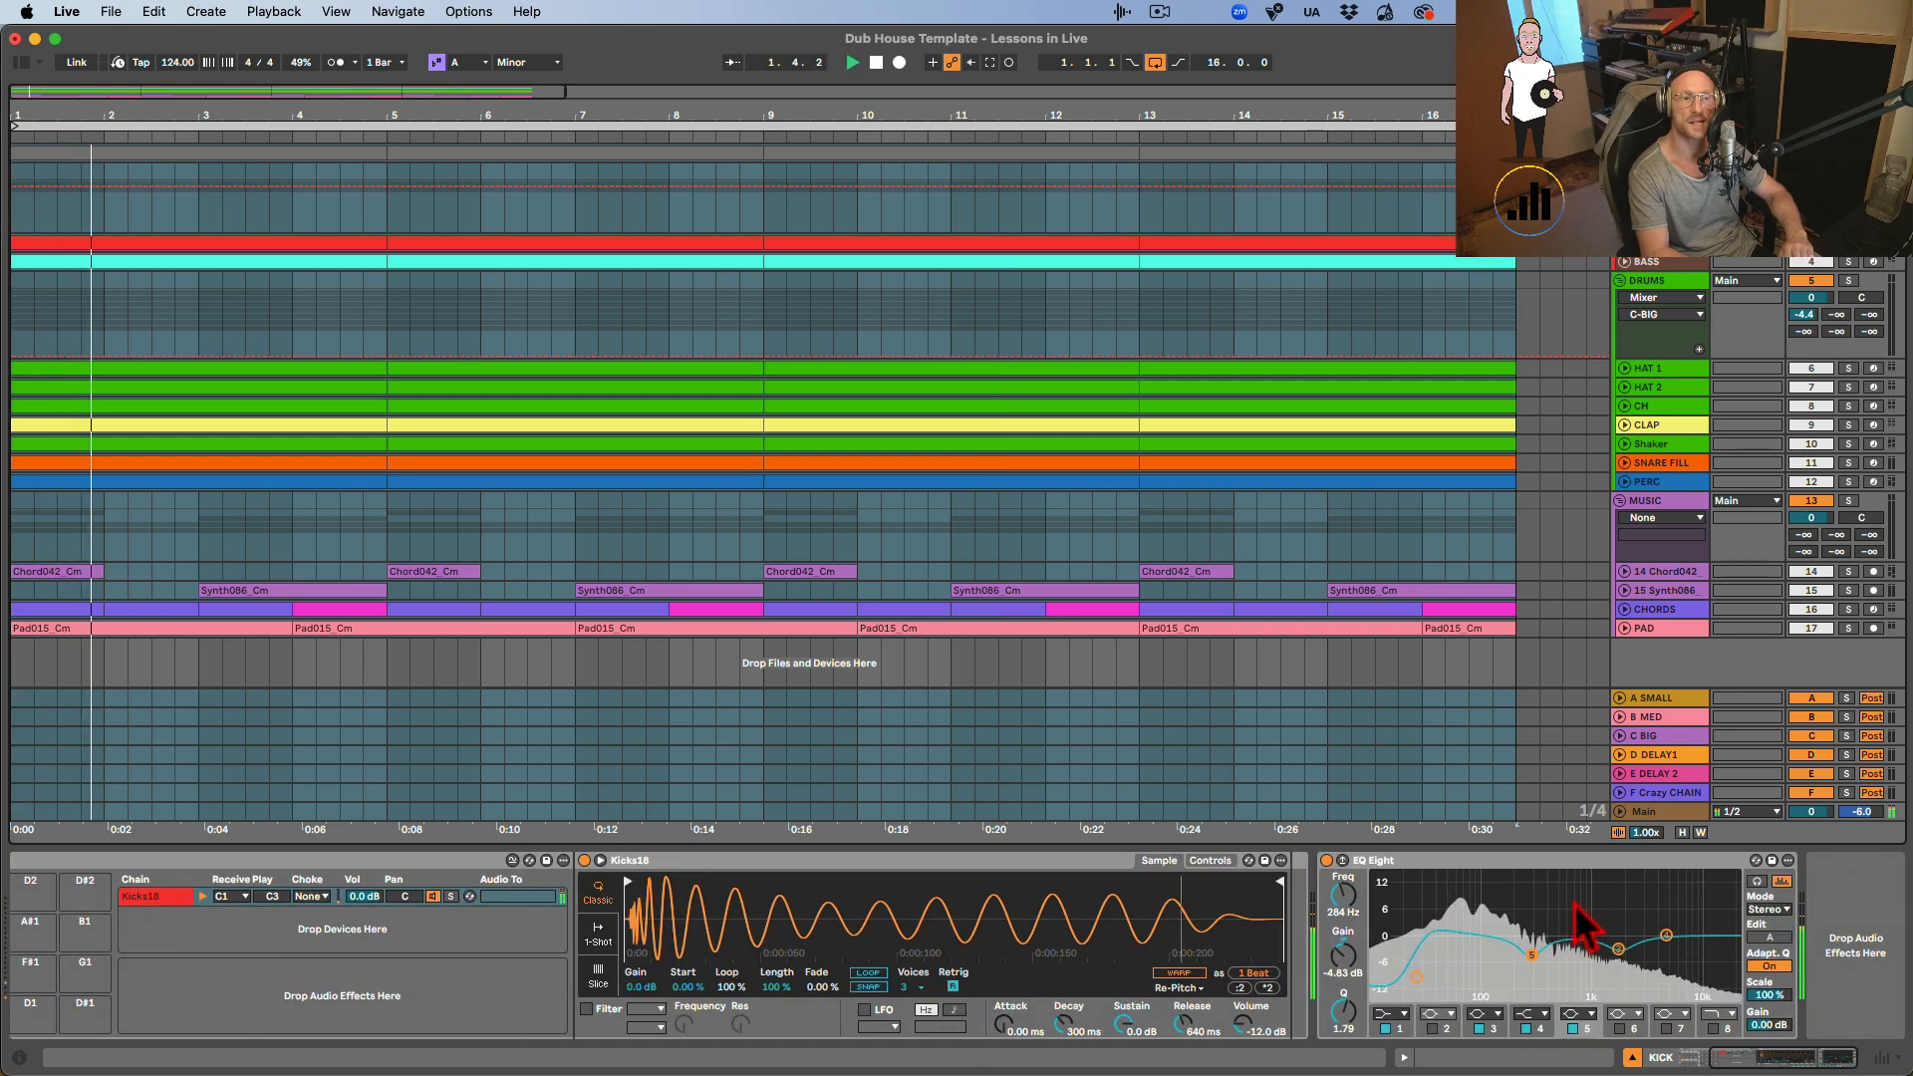
click(1325, 860)
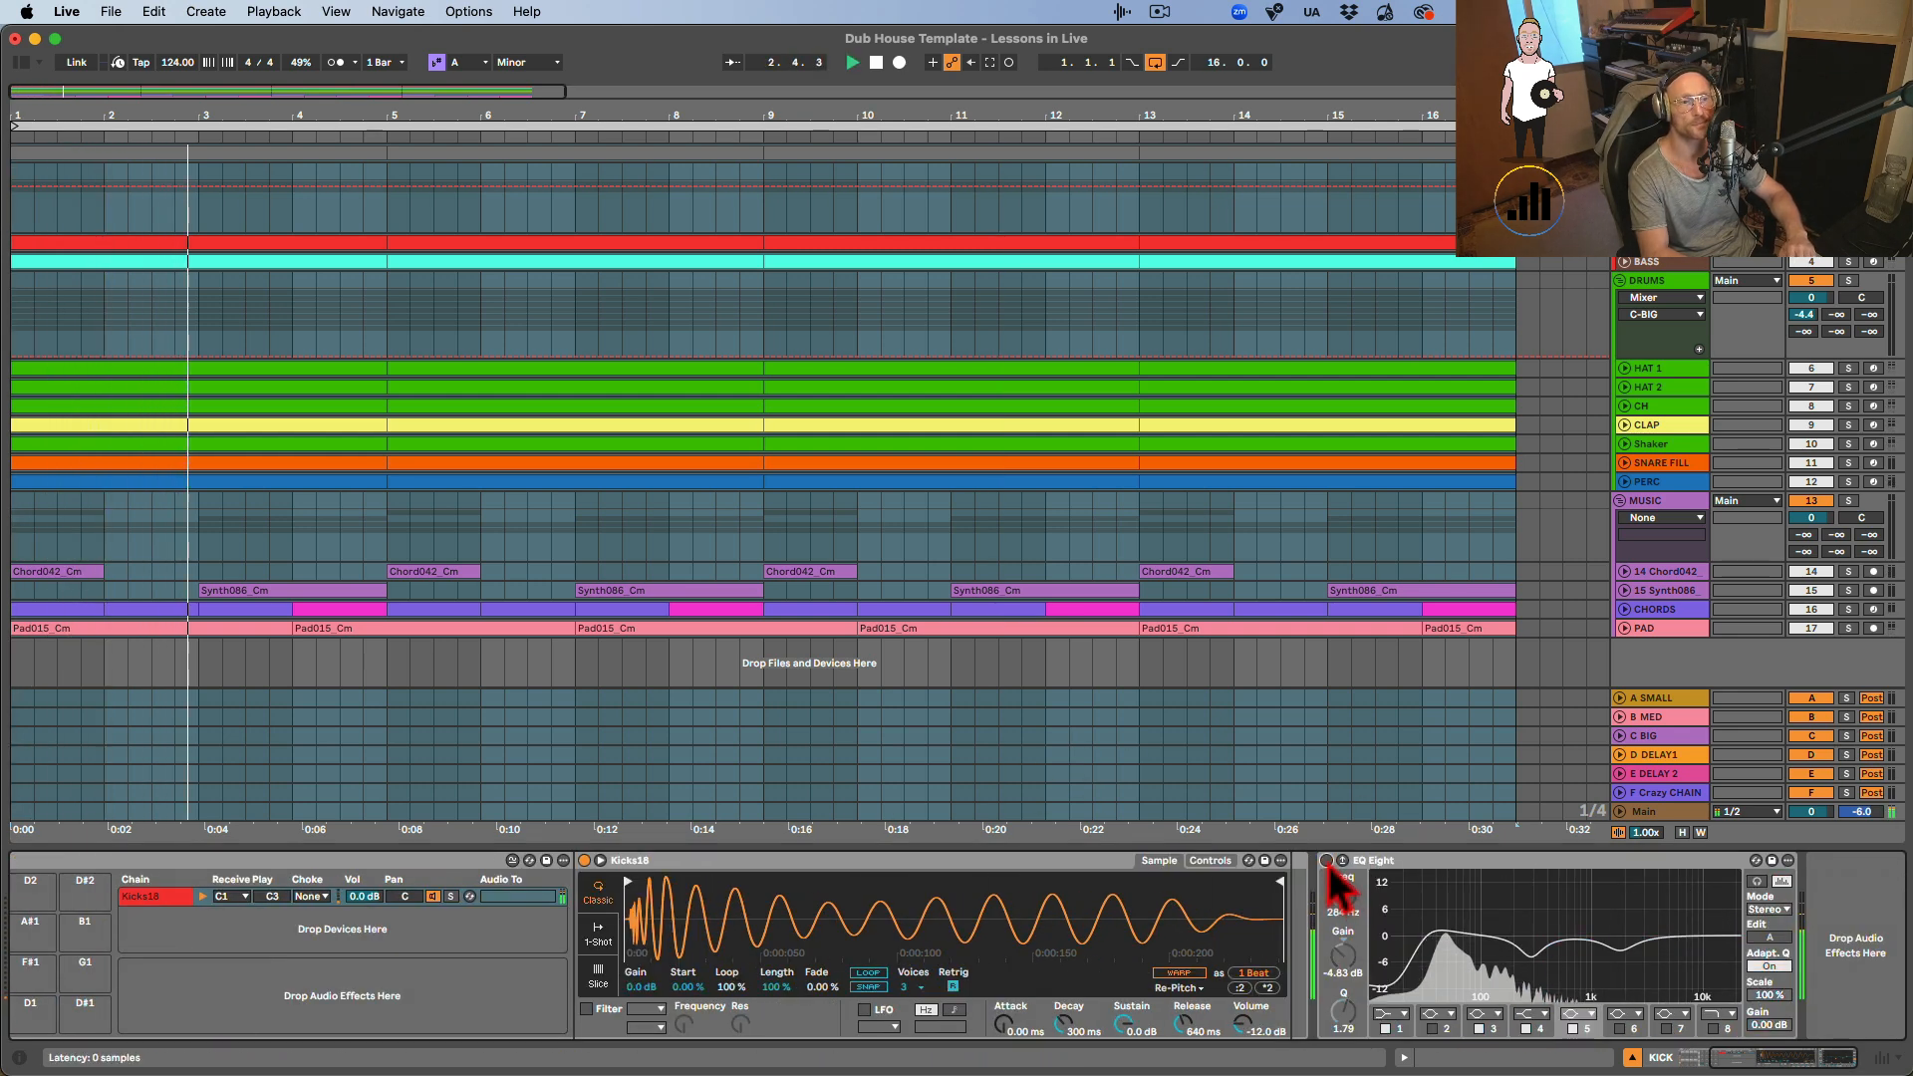
click(1326, 860)
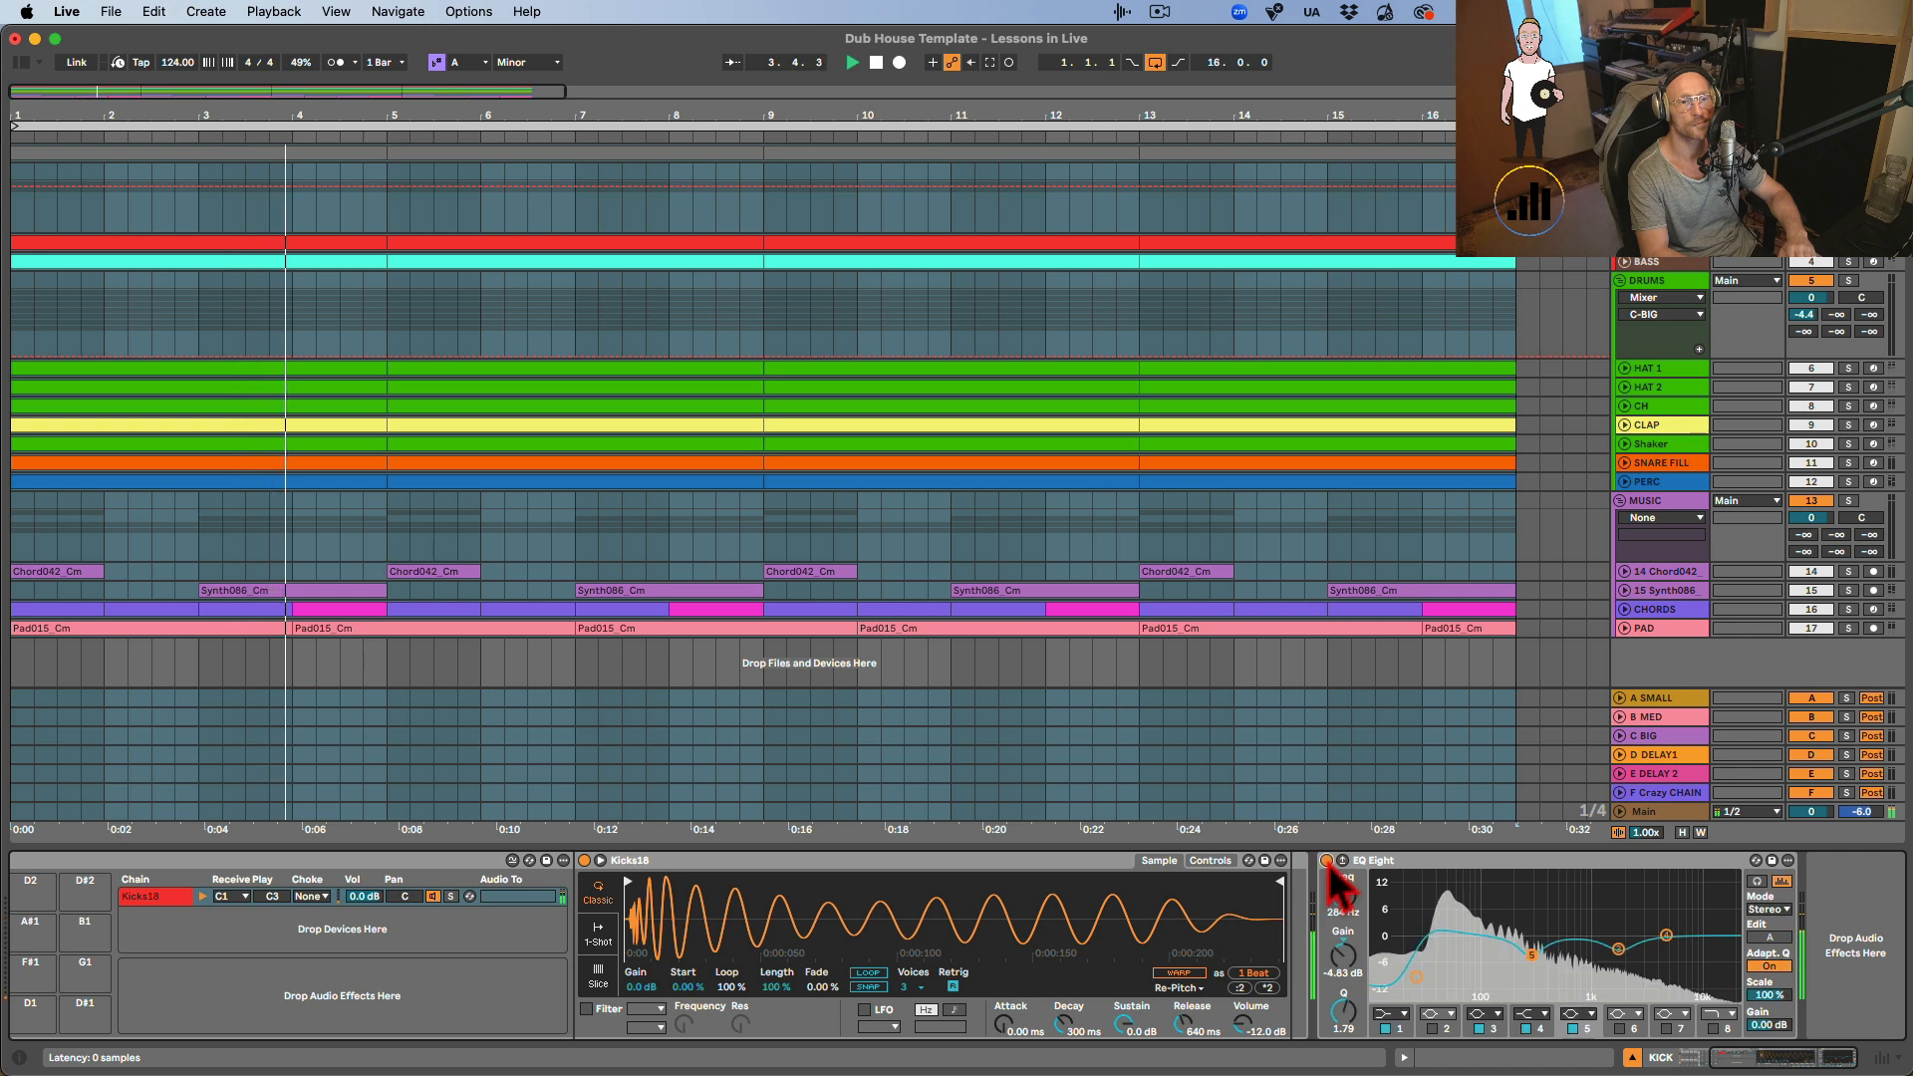
key(space)
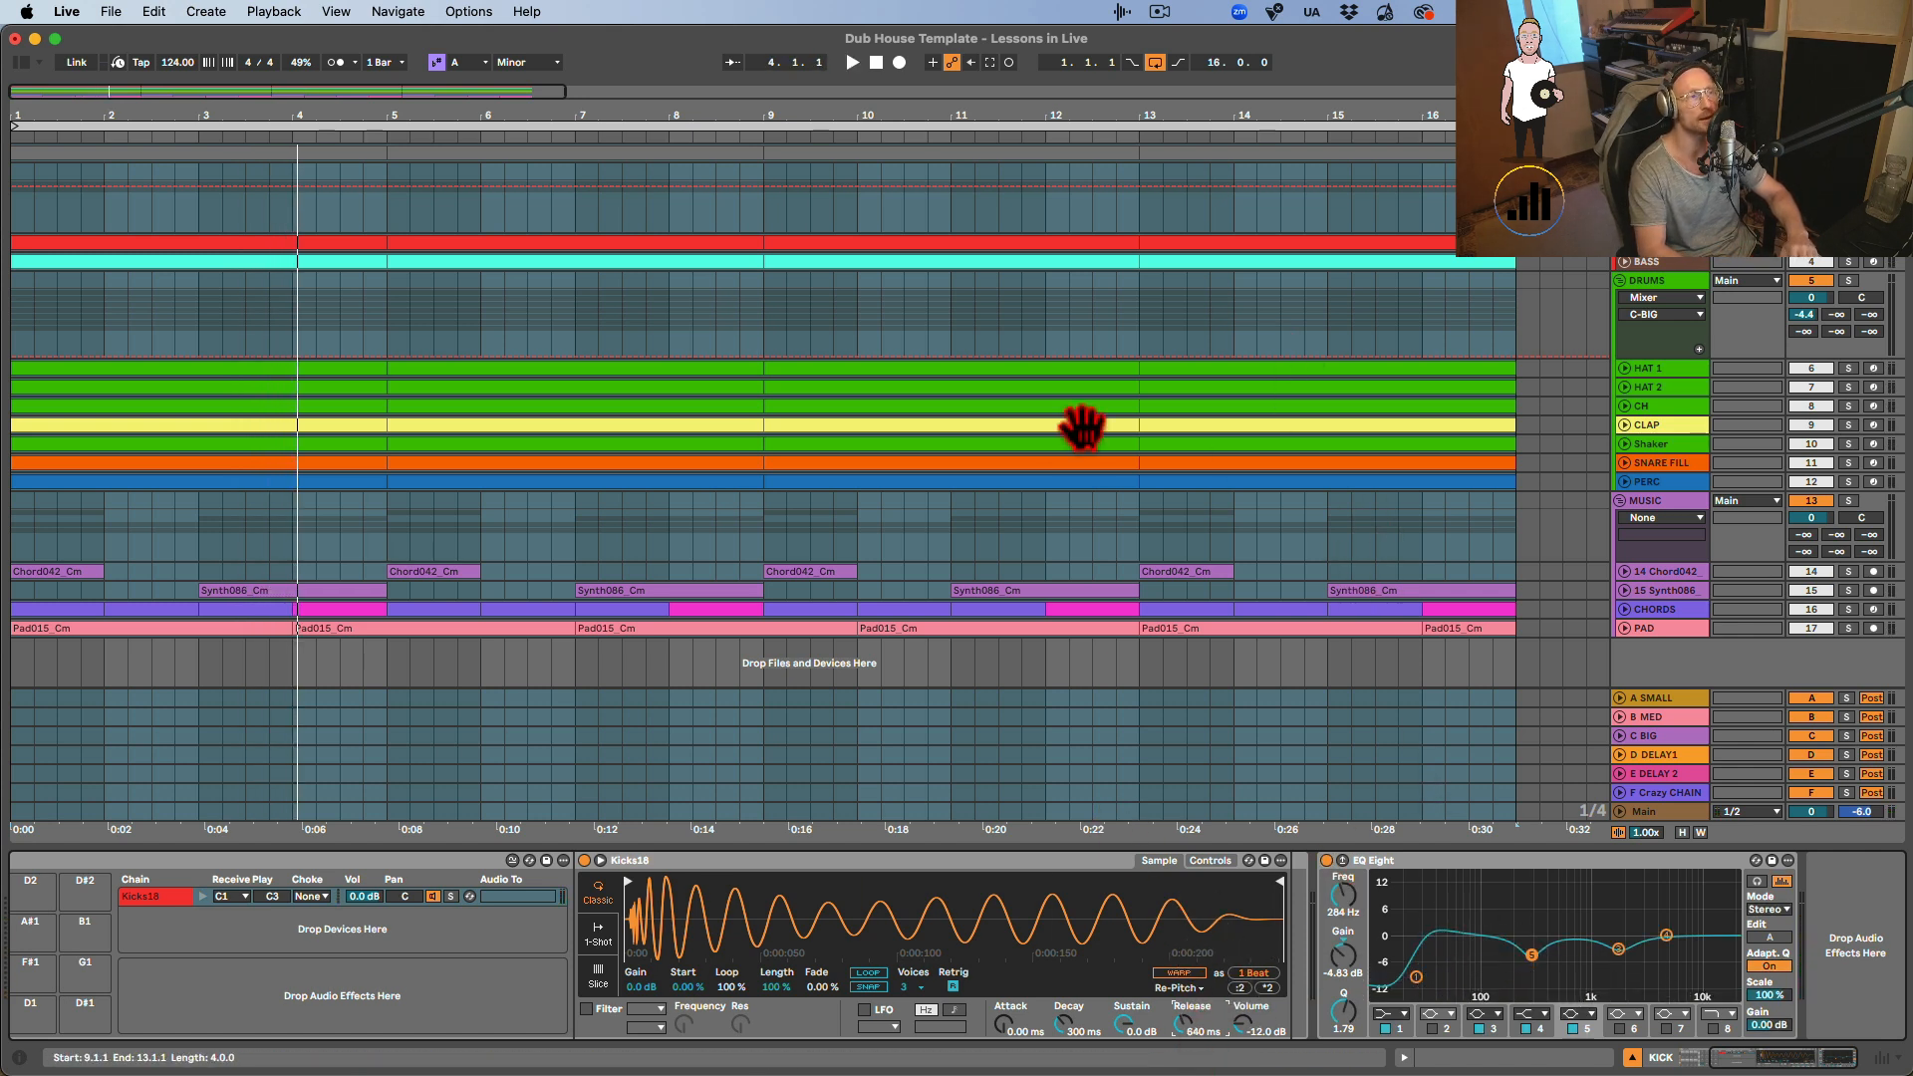
Solo the BASS track and play it, compare its EQ Eight bypassed and re-enabled, and inspect its Utility and sidechained Compressor.
click(1811, 262)
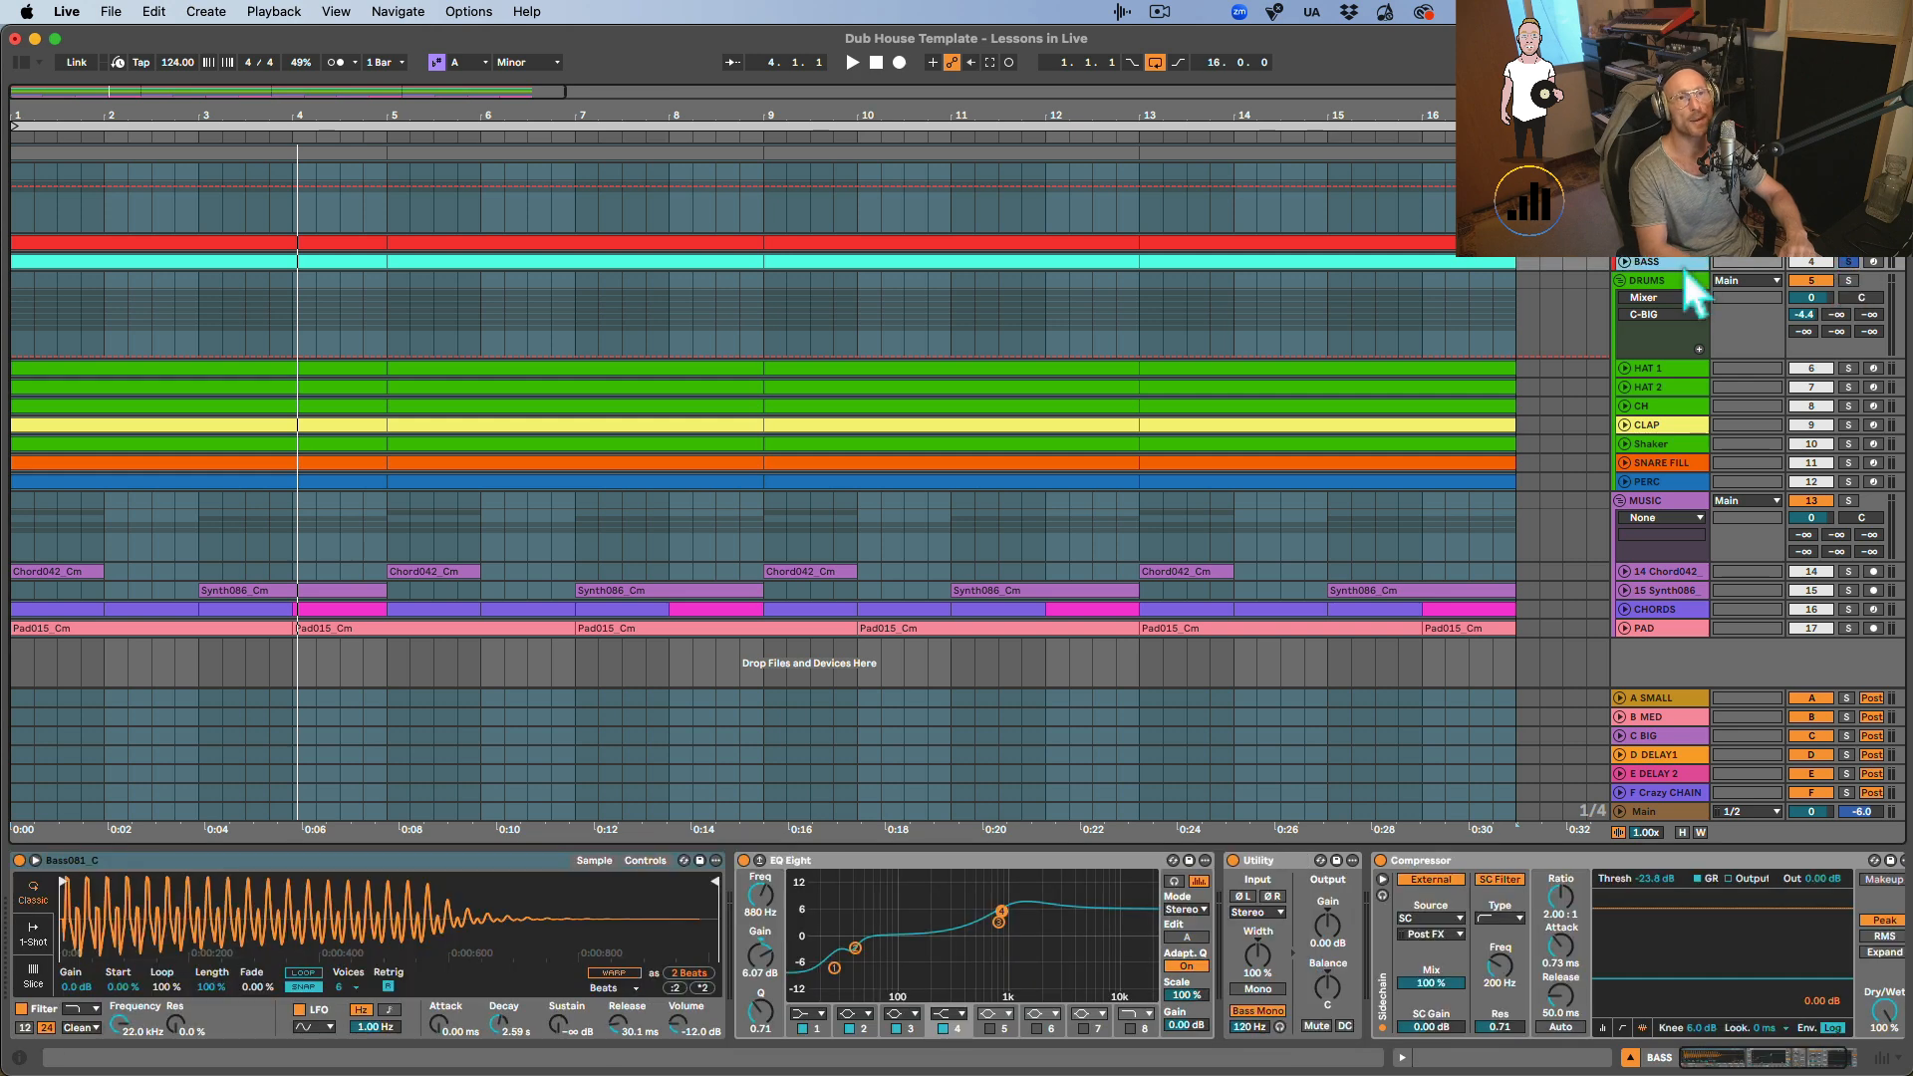
key(space)
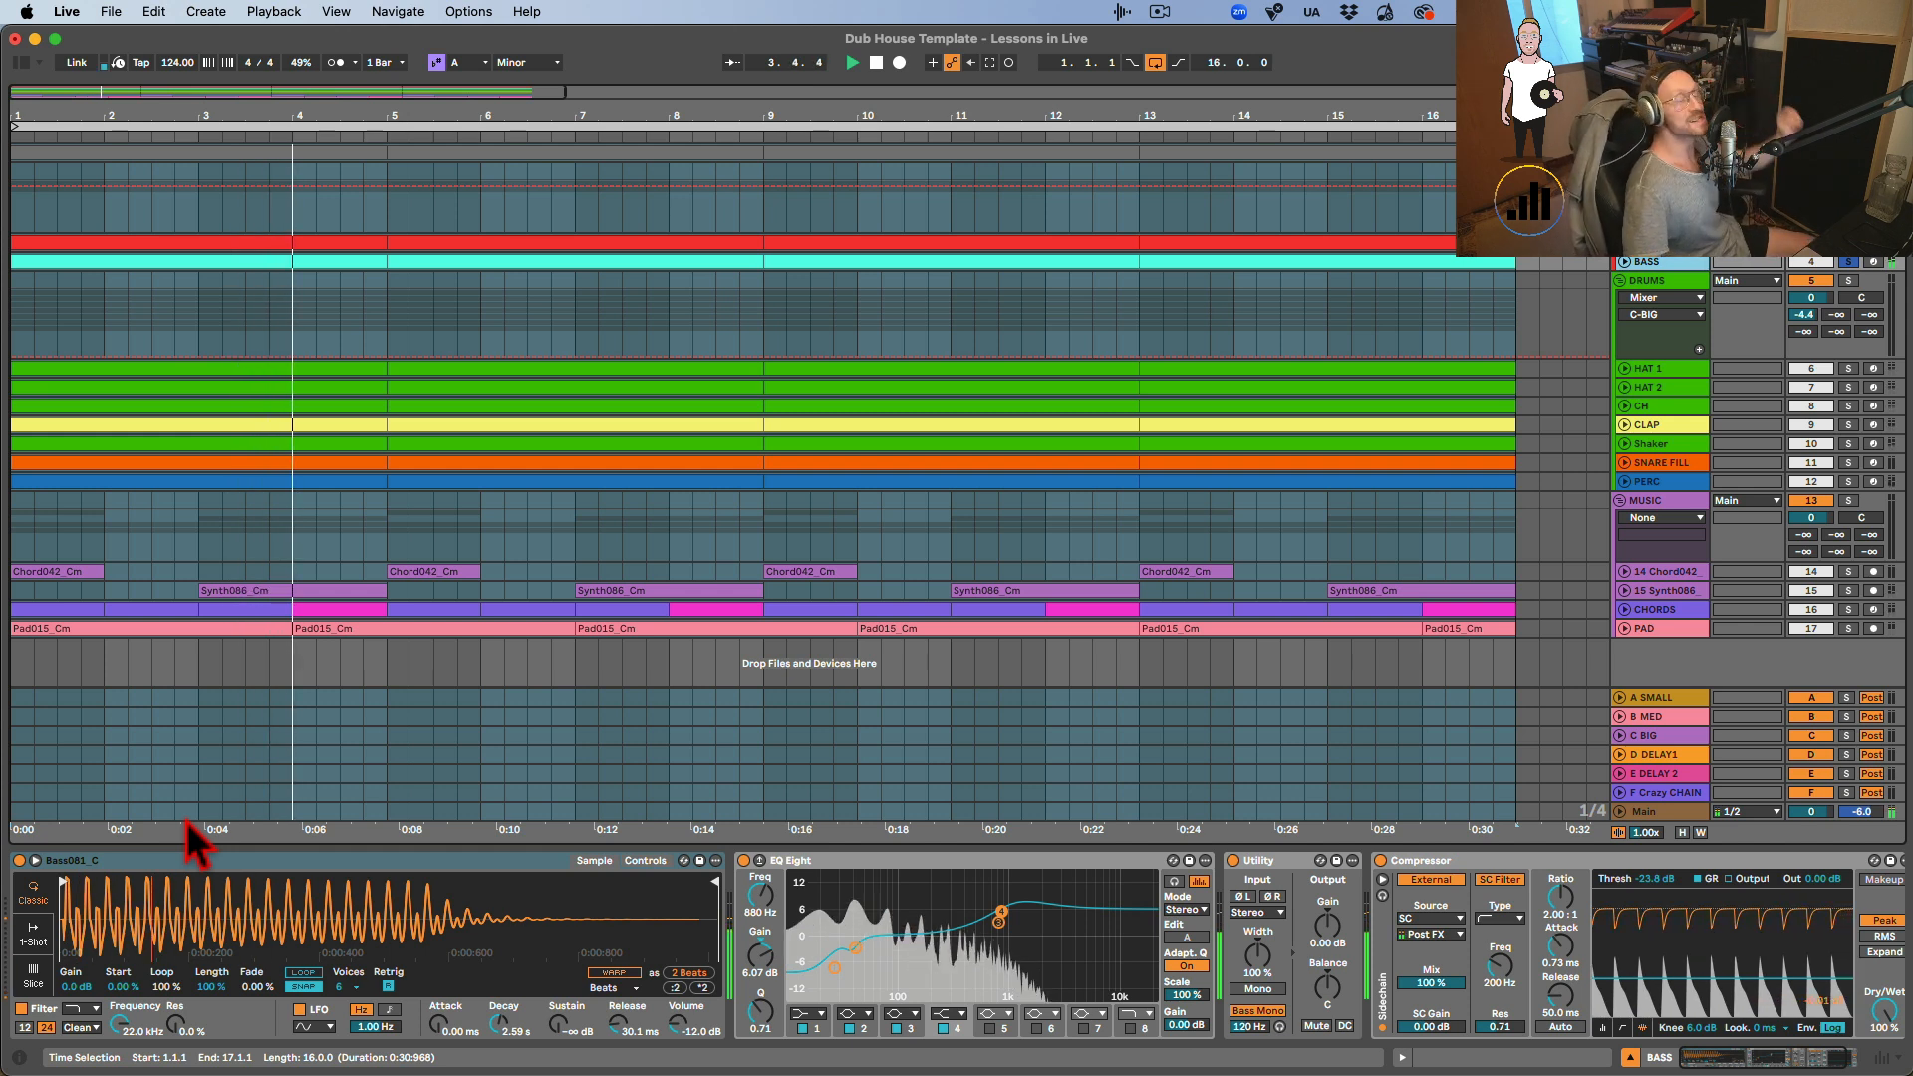
click(743, 861)
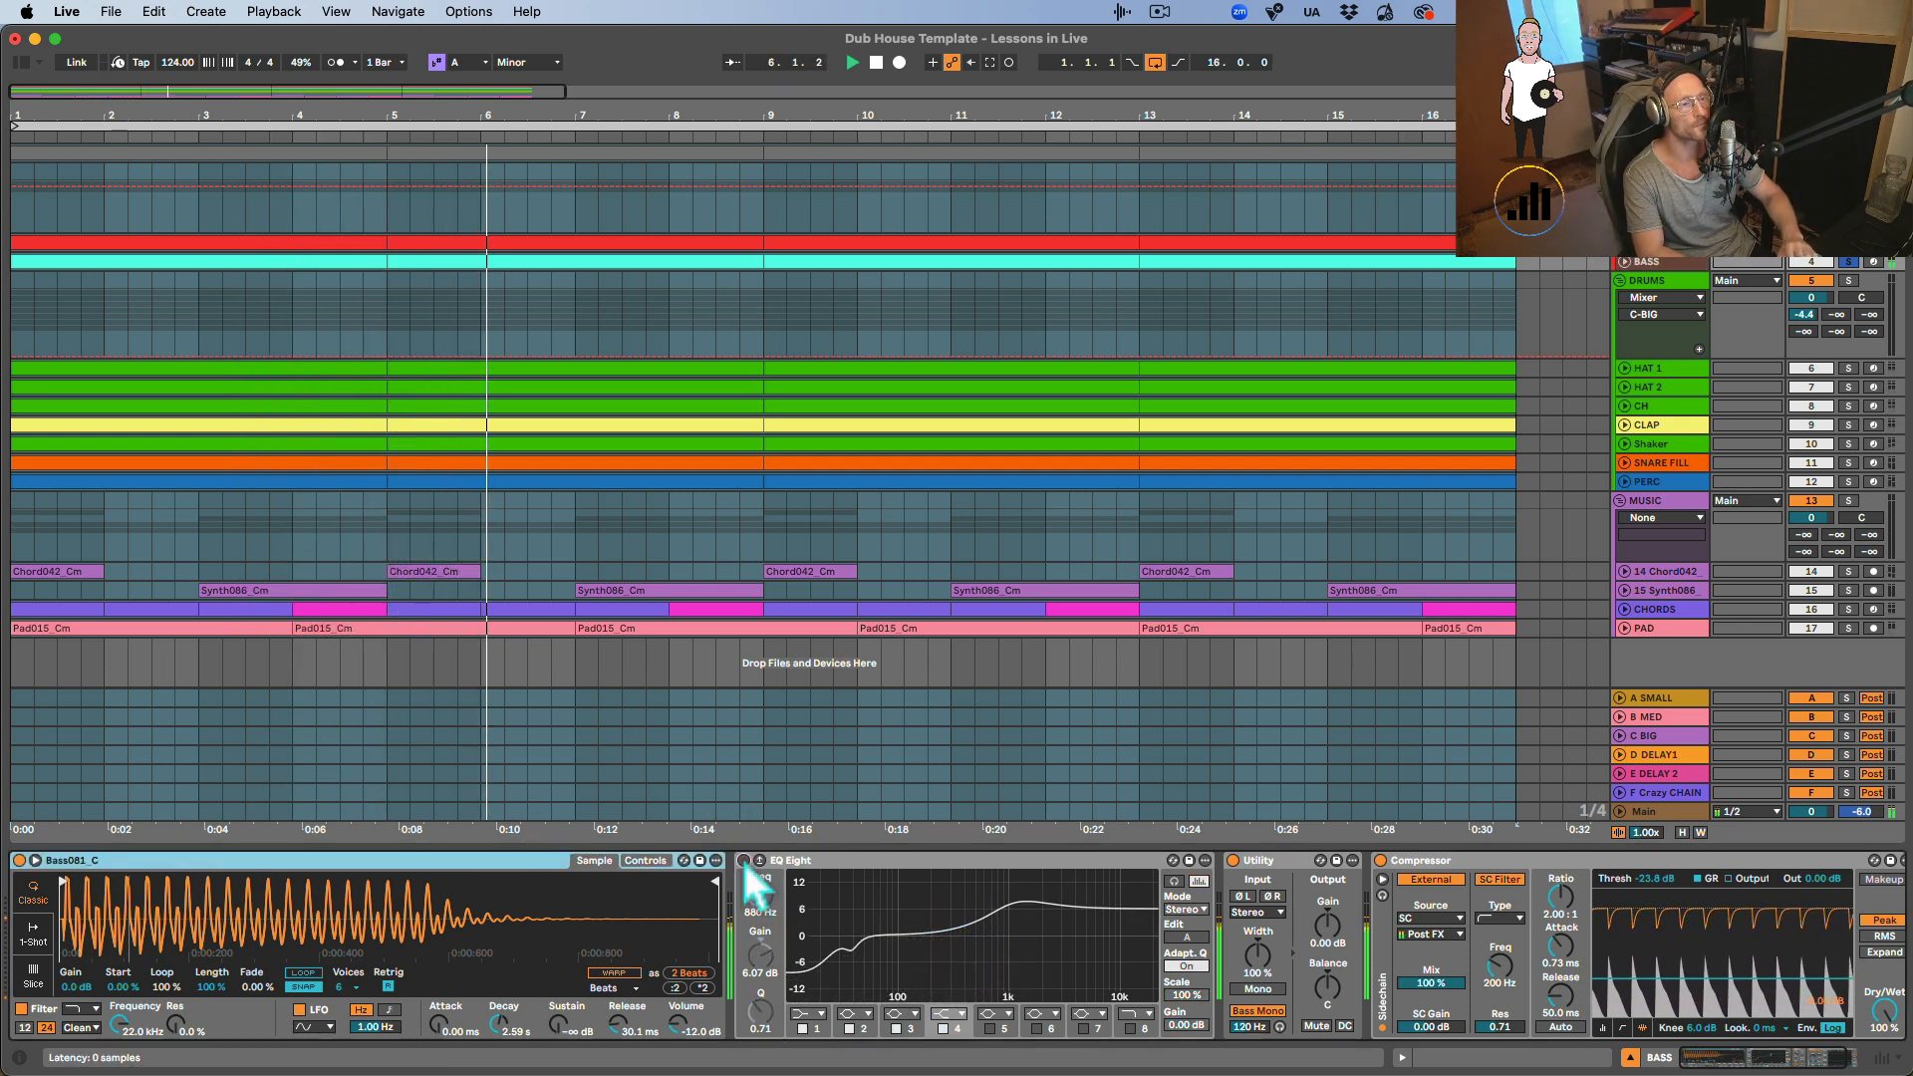
click(743, 860)
scroll(1046, 926, right, 3)
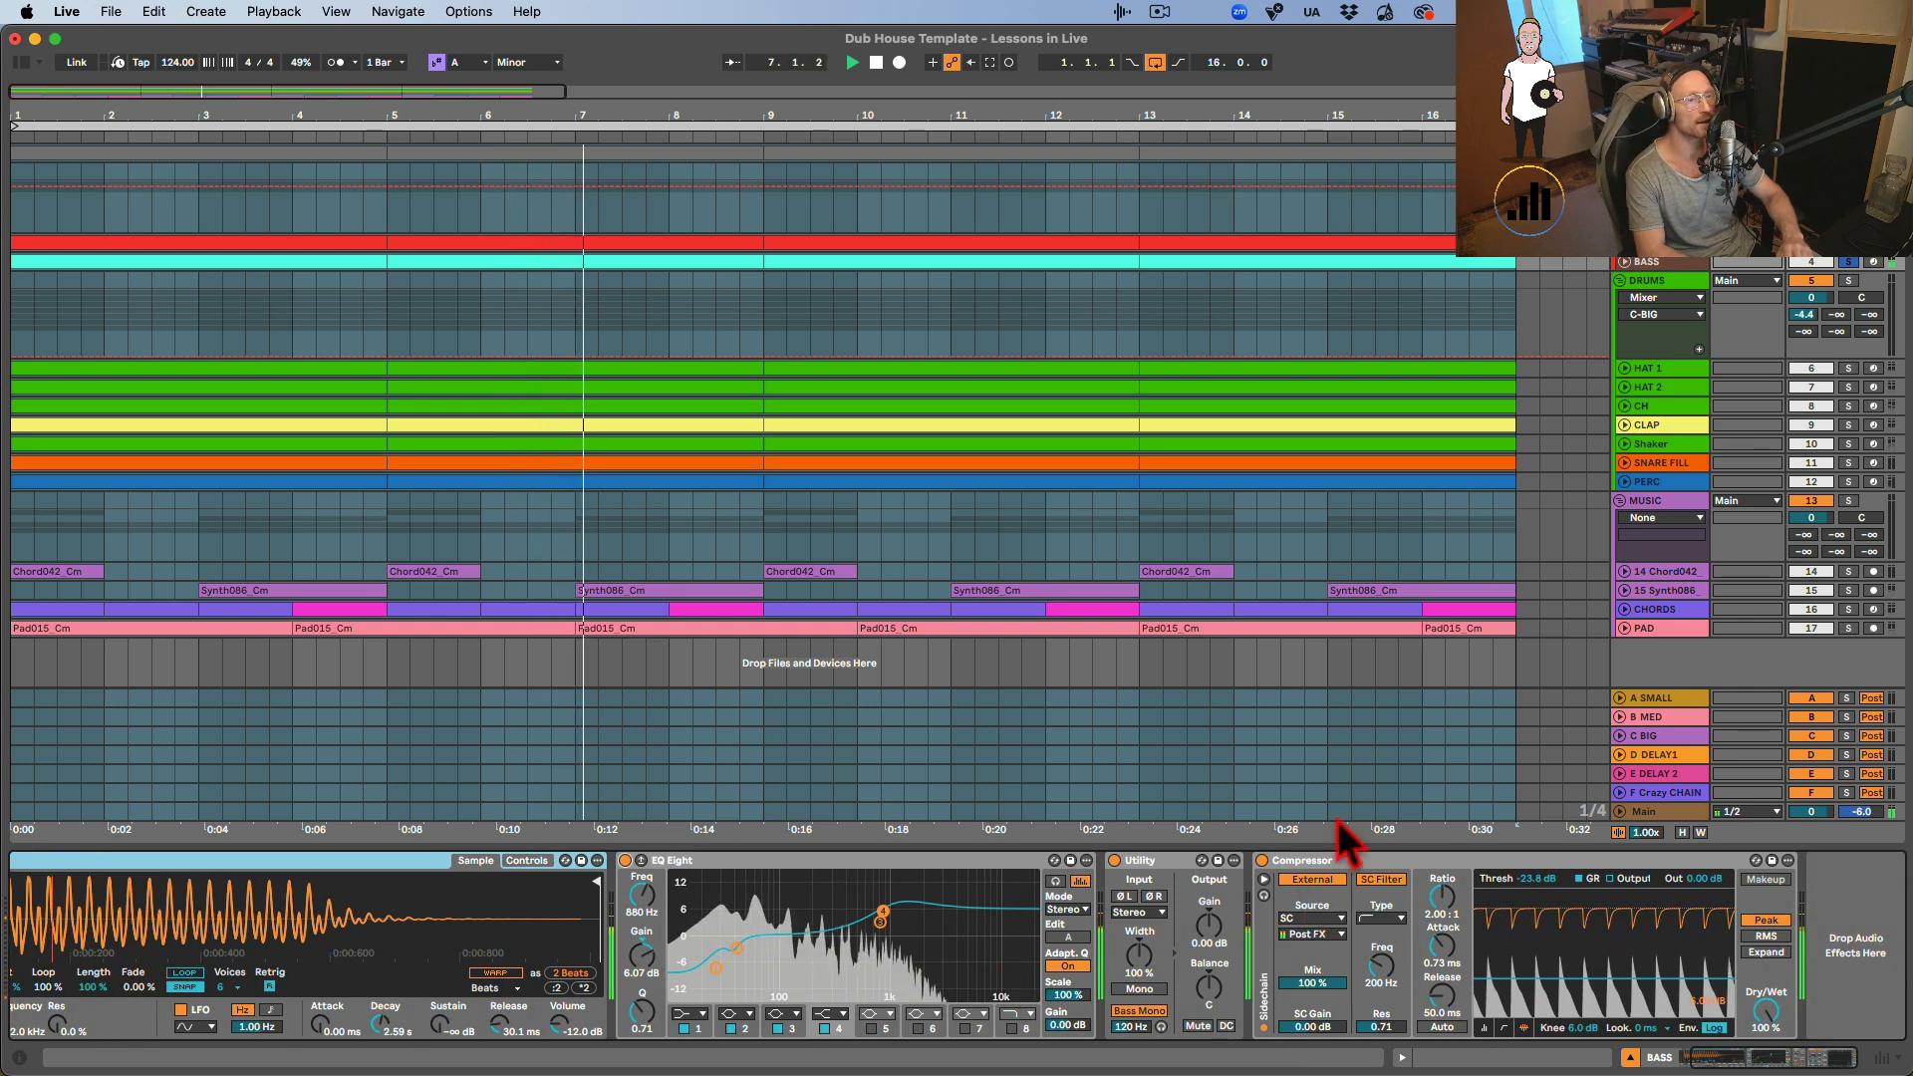
click(1851, 254)
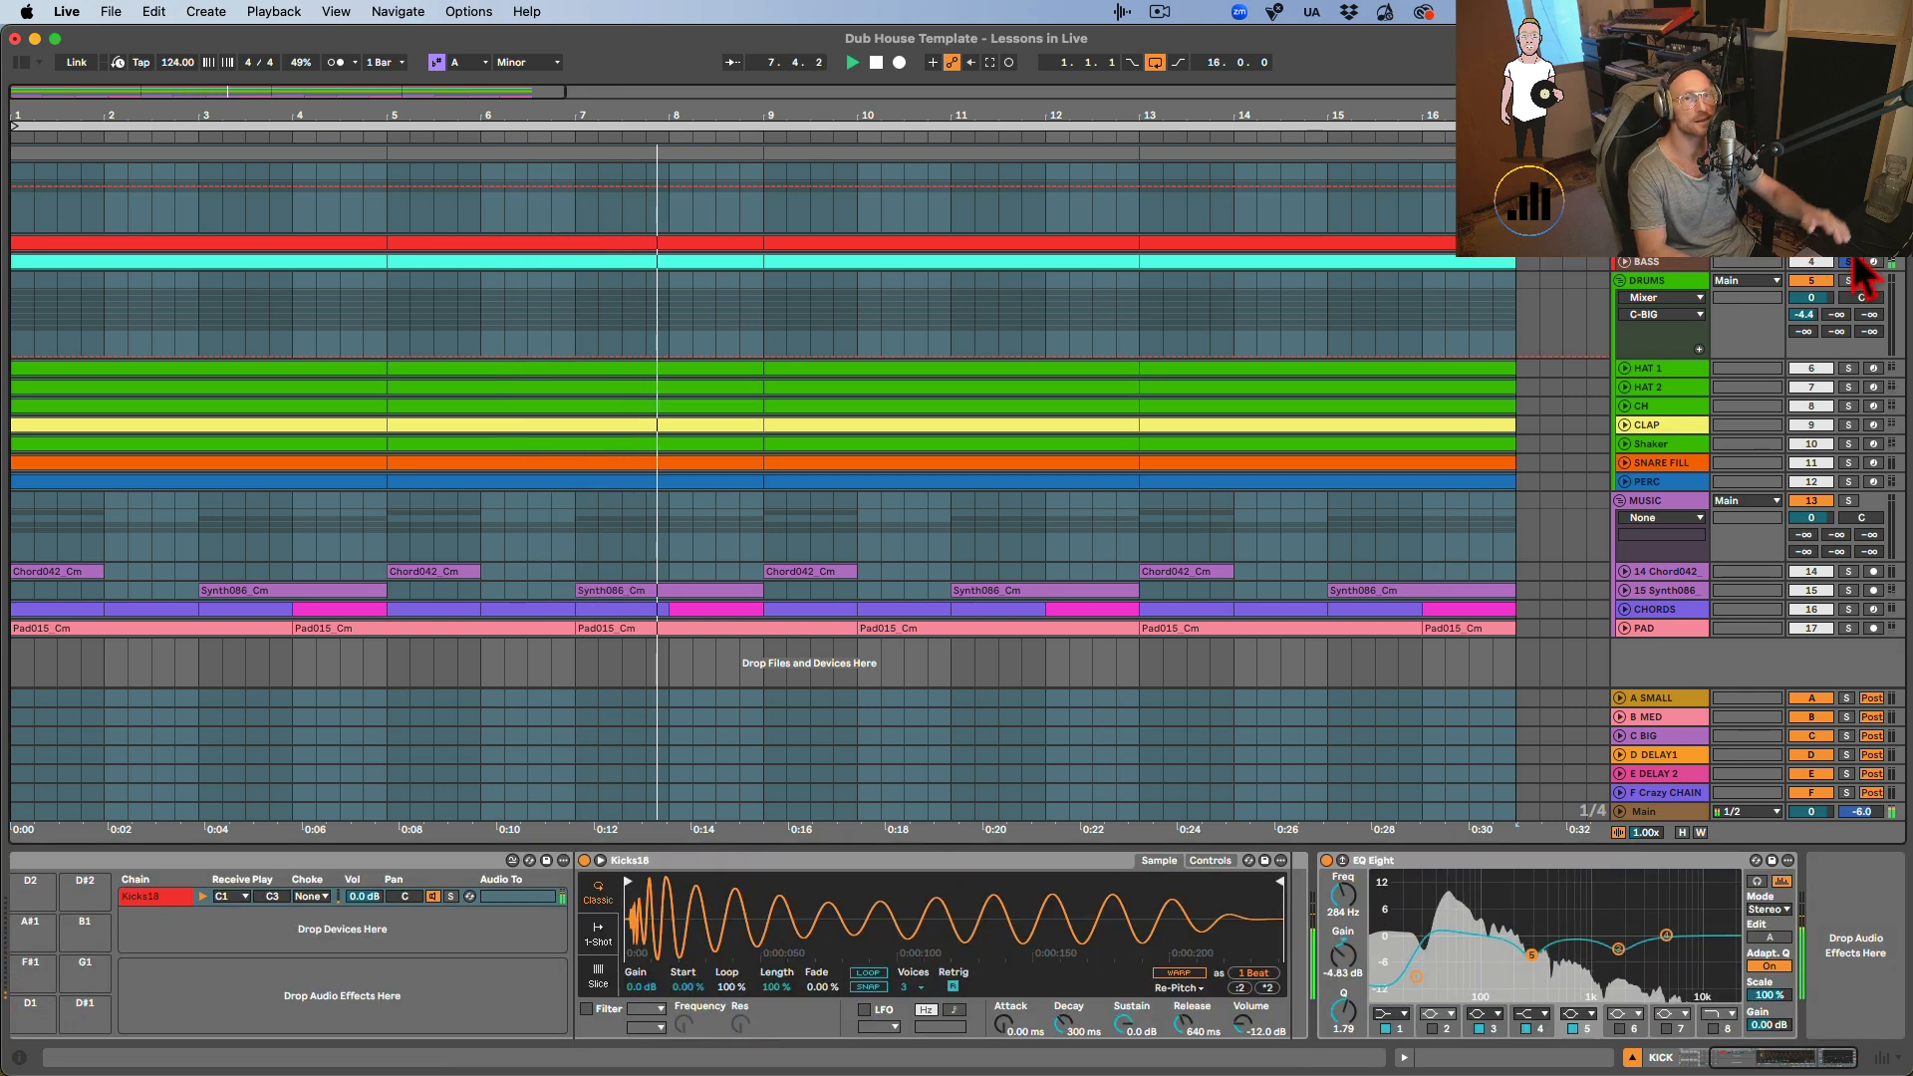
Solo the HAT 1 track during playback and show the Reverb on the A SMALL return.
click(1671, 373)
click(1848, 369)
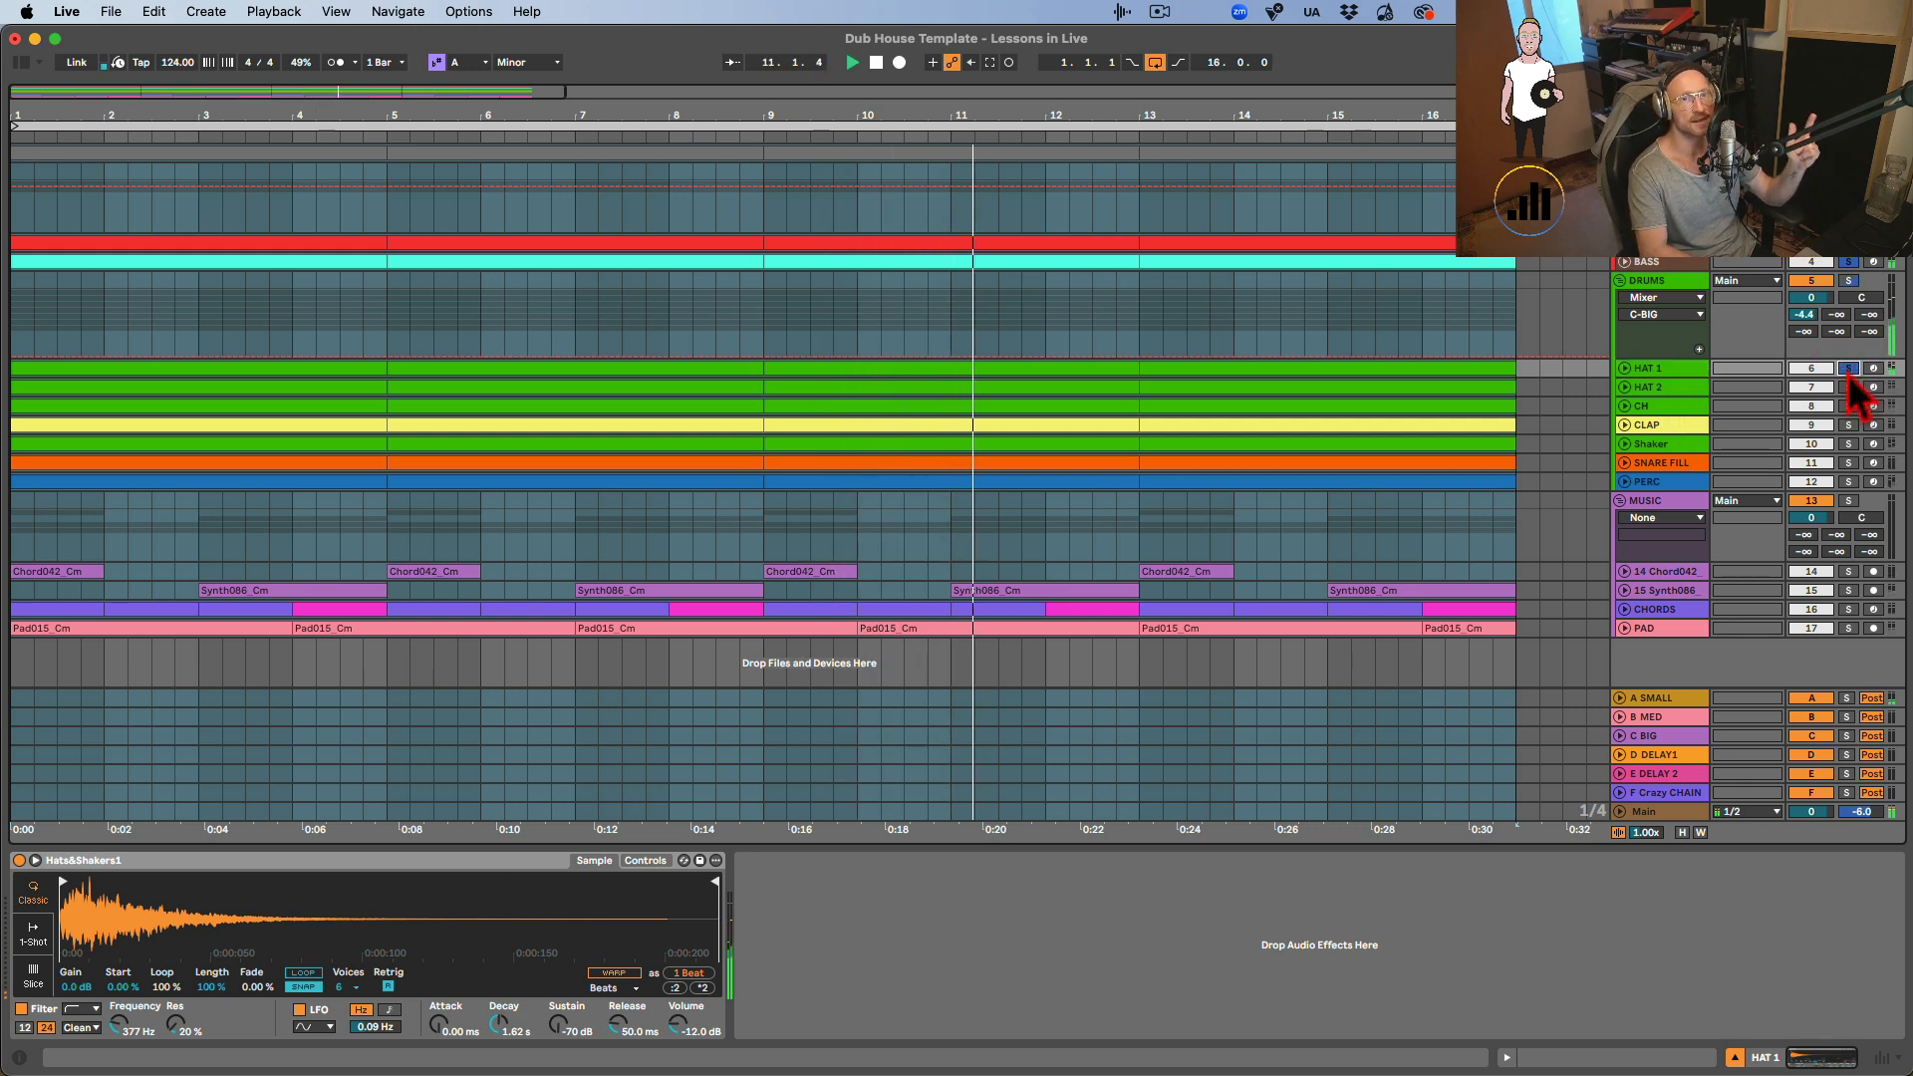
click(1665, 700)
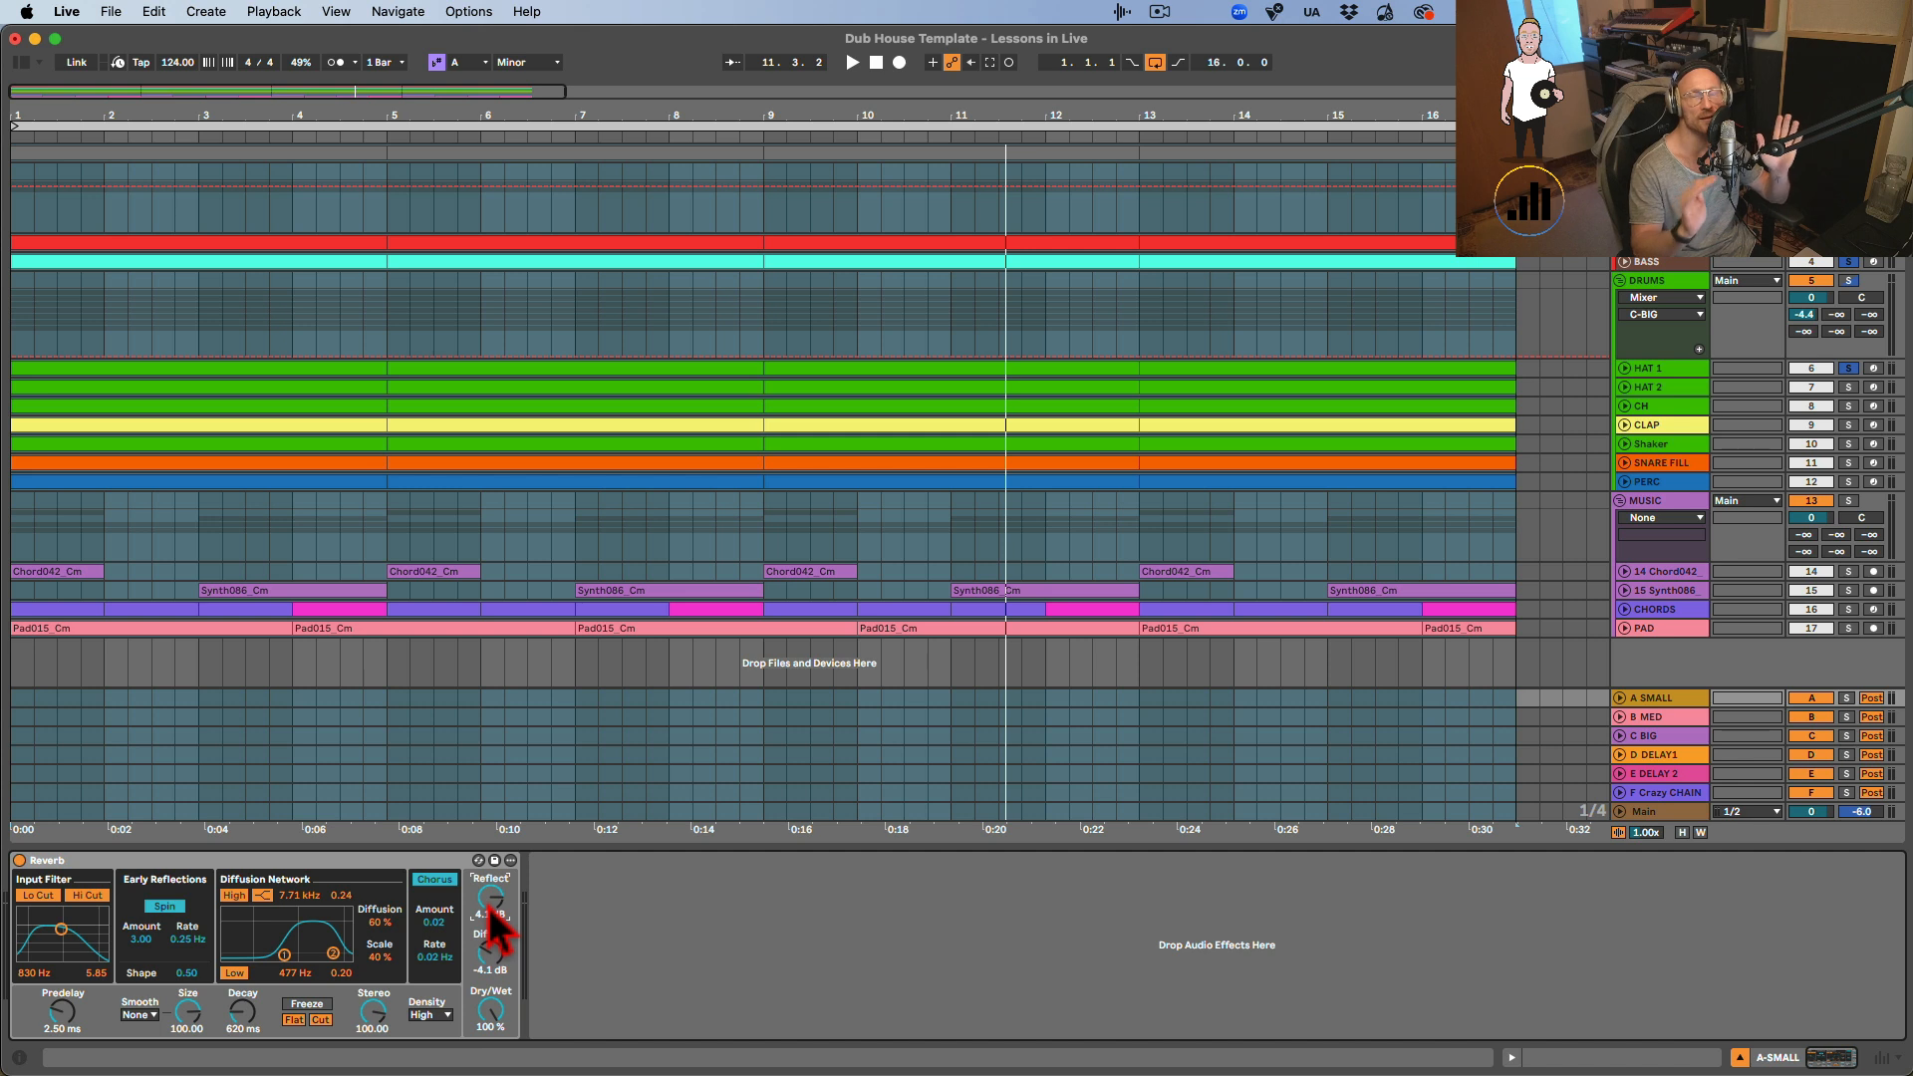
Audition the A SMALL reverb with Diffuse at -30 dB and 6.0 dB, and set it to about -2.9 dB.
key(space)
drag(488, 974, 489, 1056)
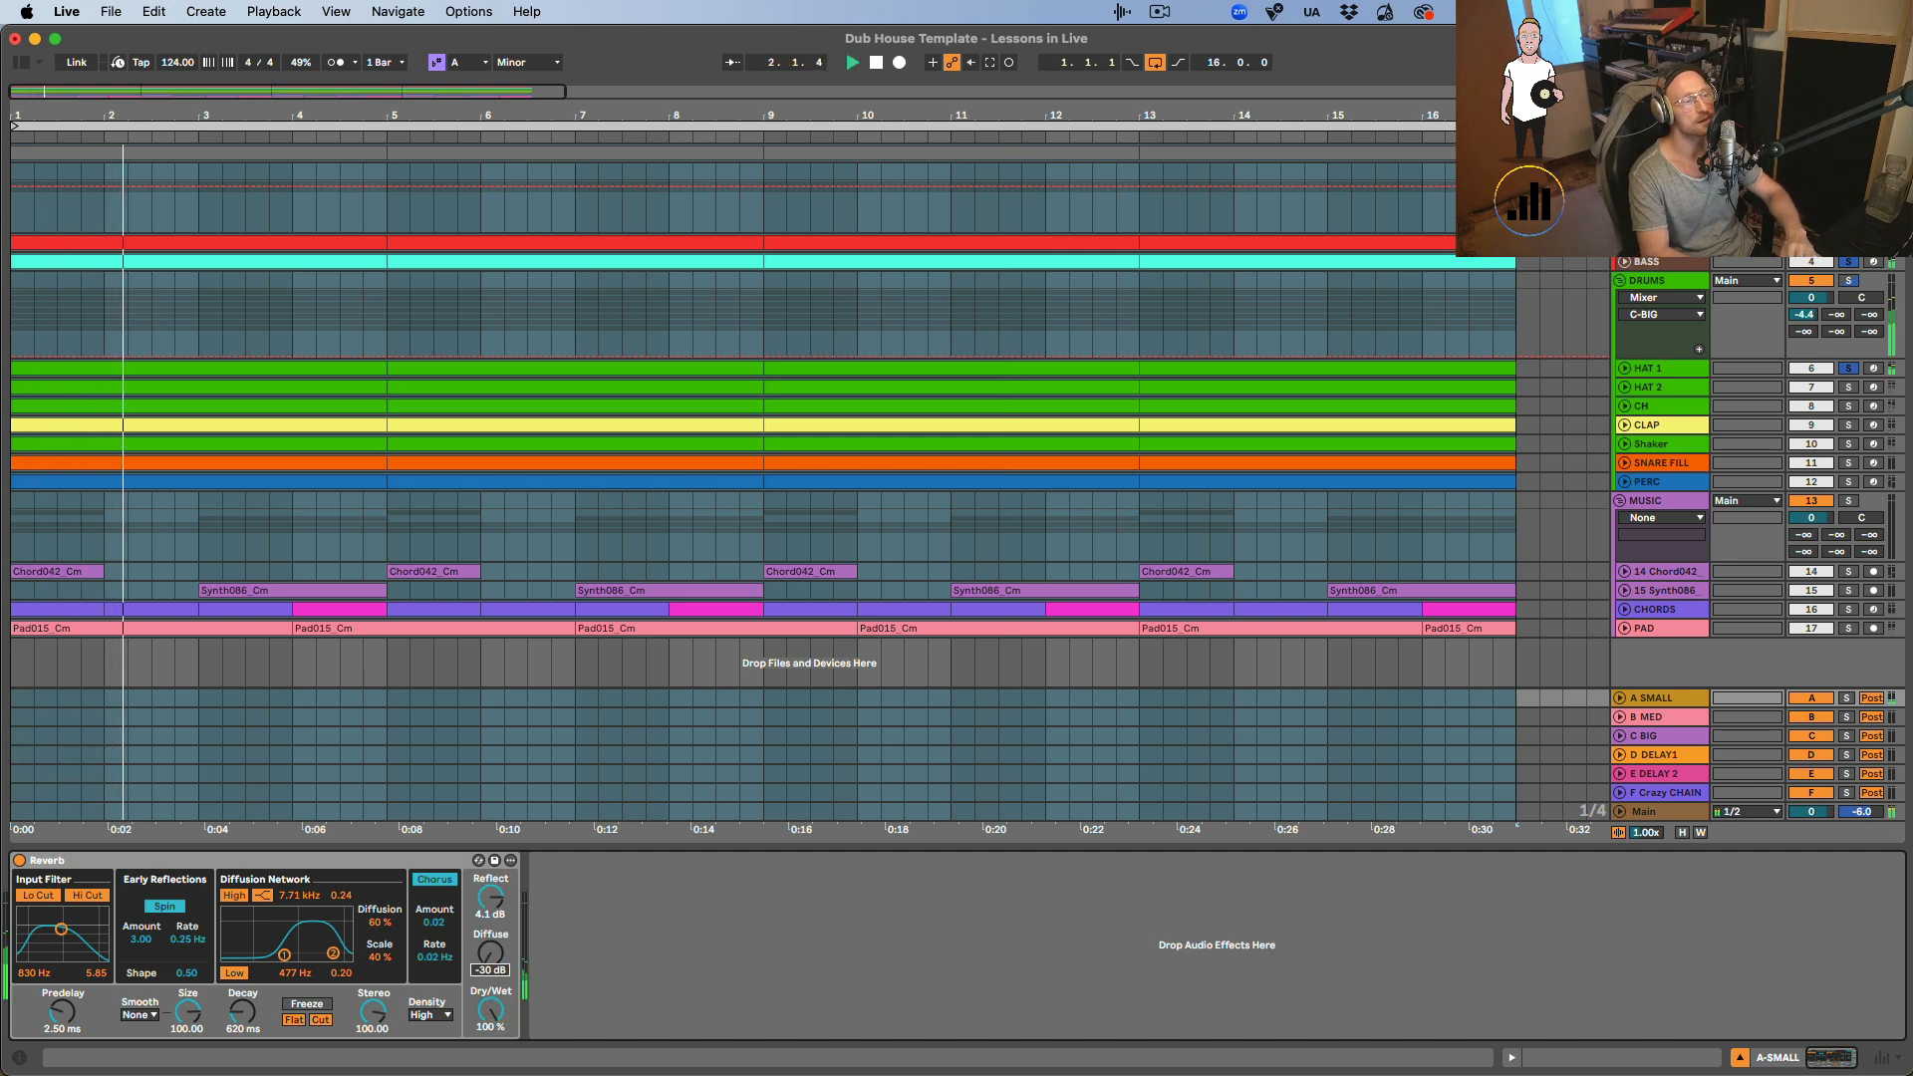
key(space)
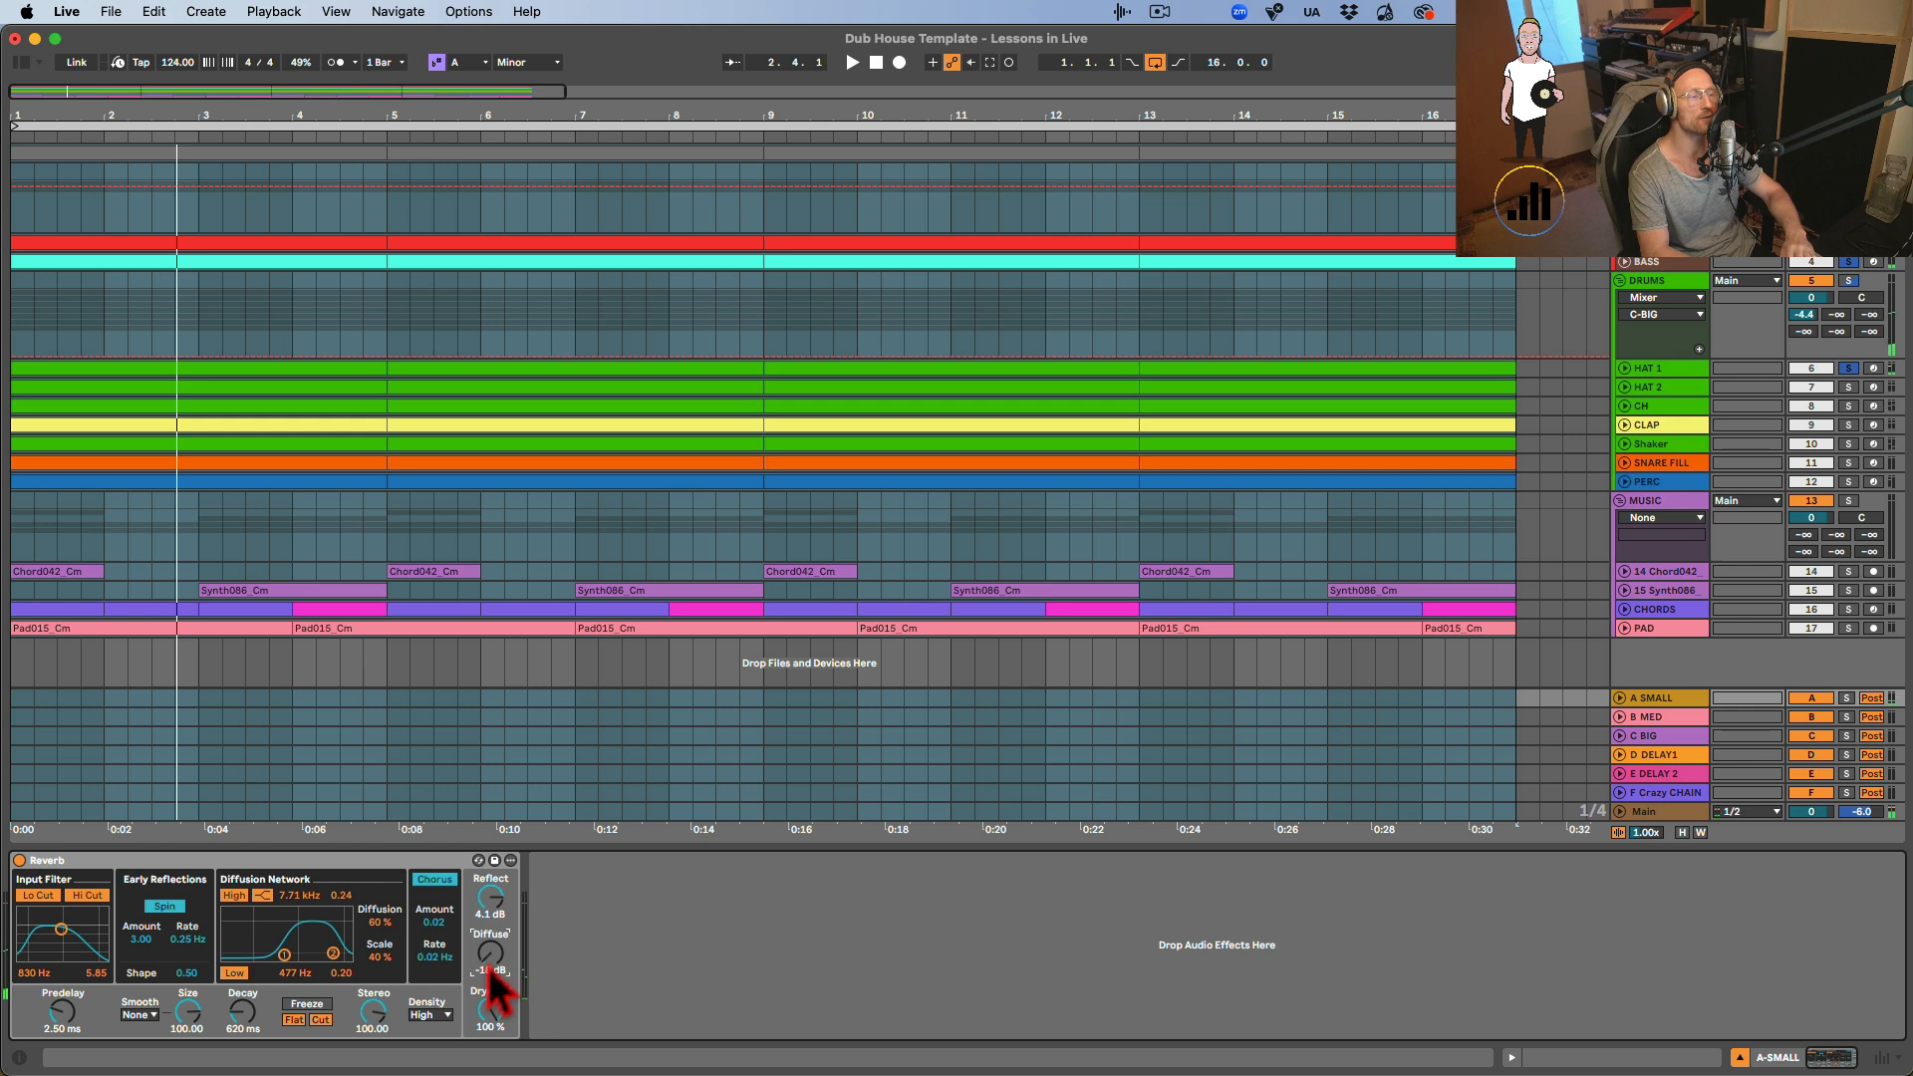
key(space)
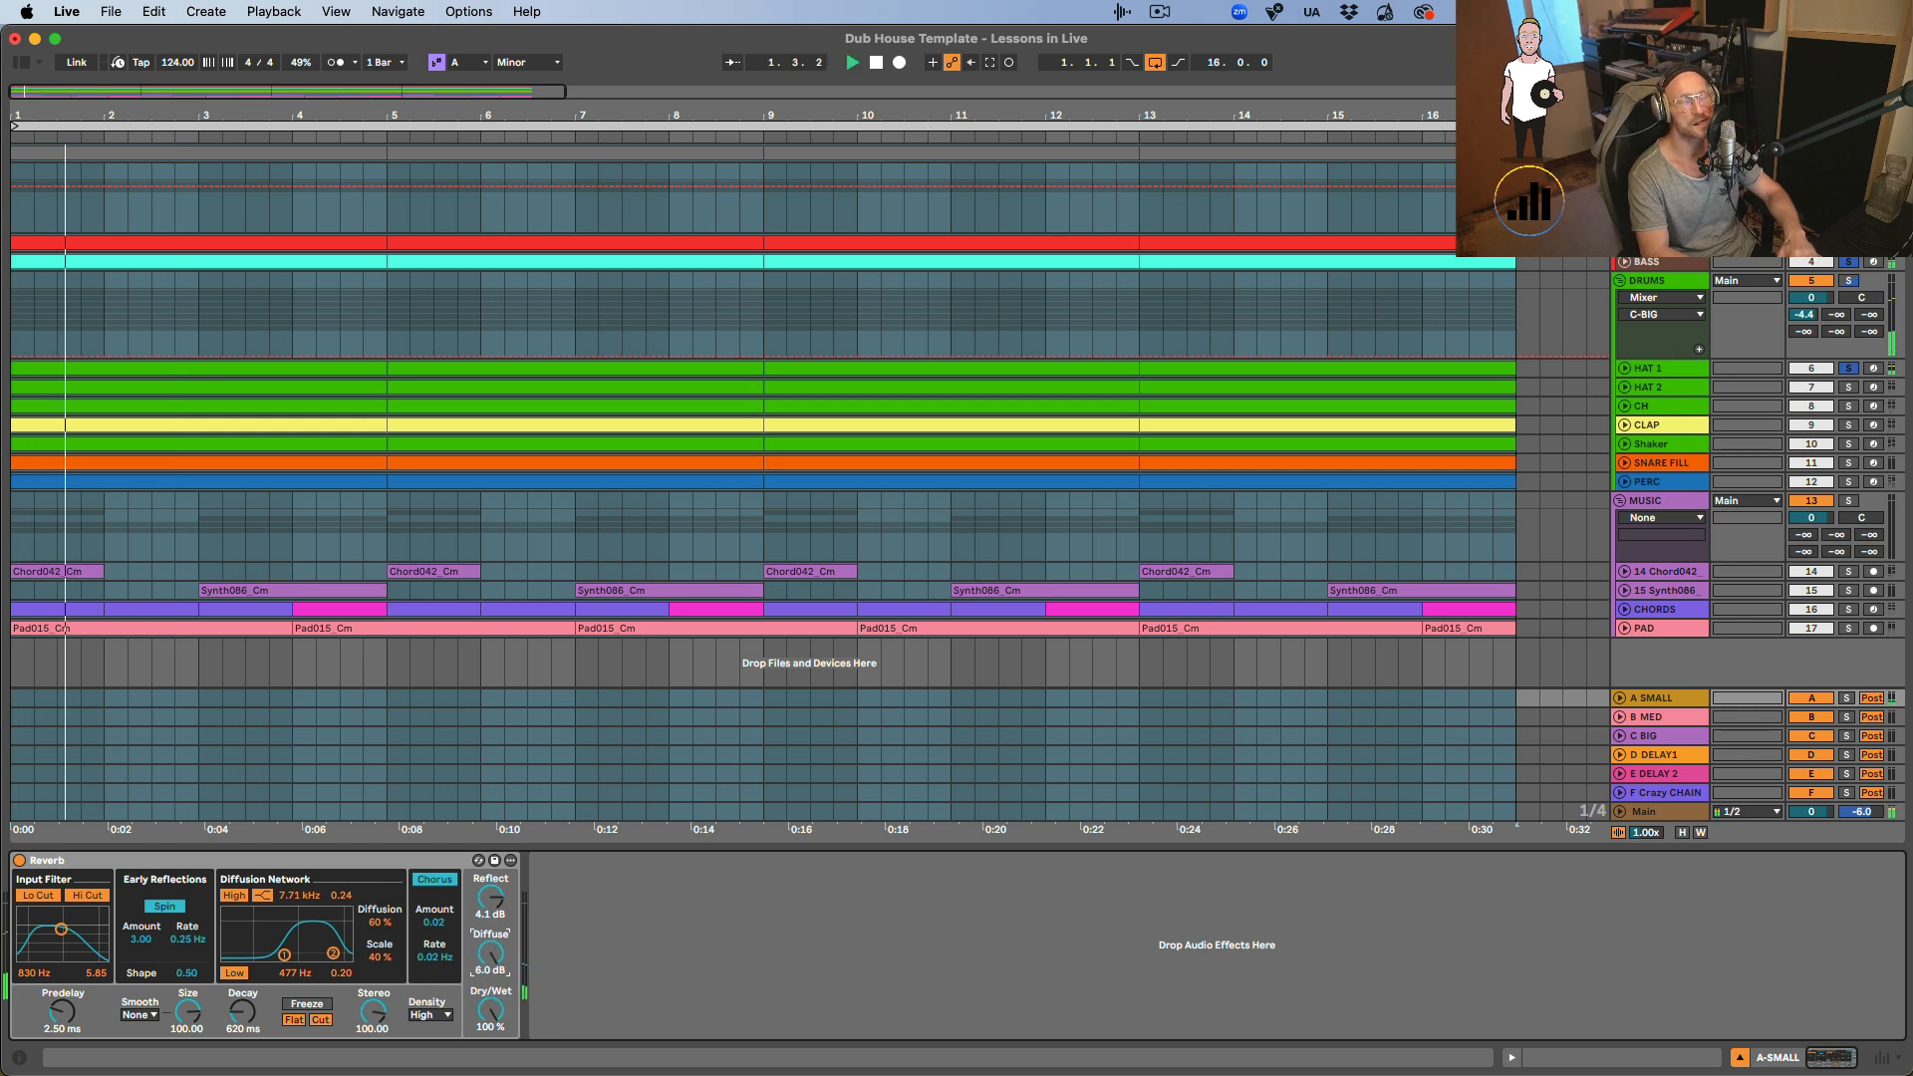
drag(489, 961, 489, 964)
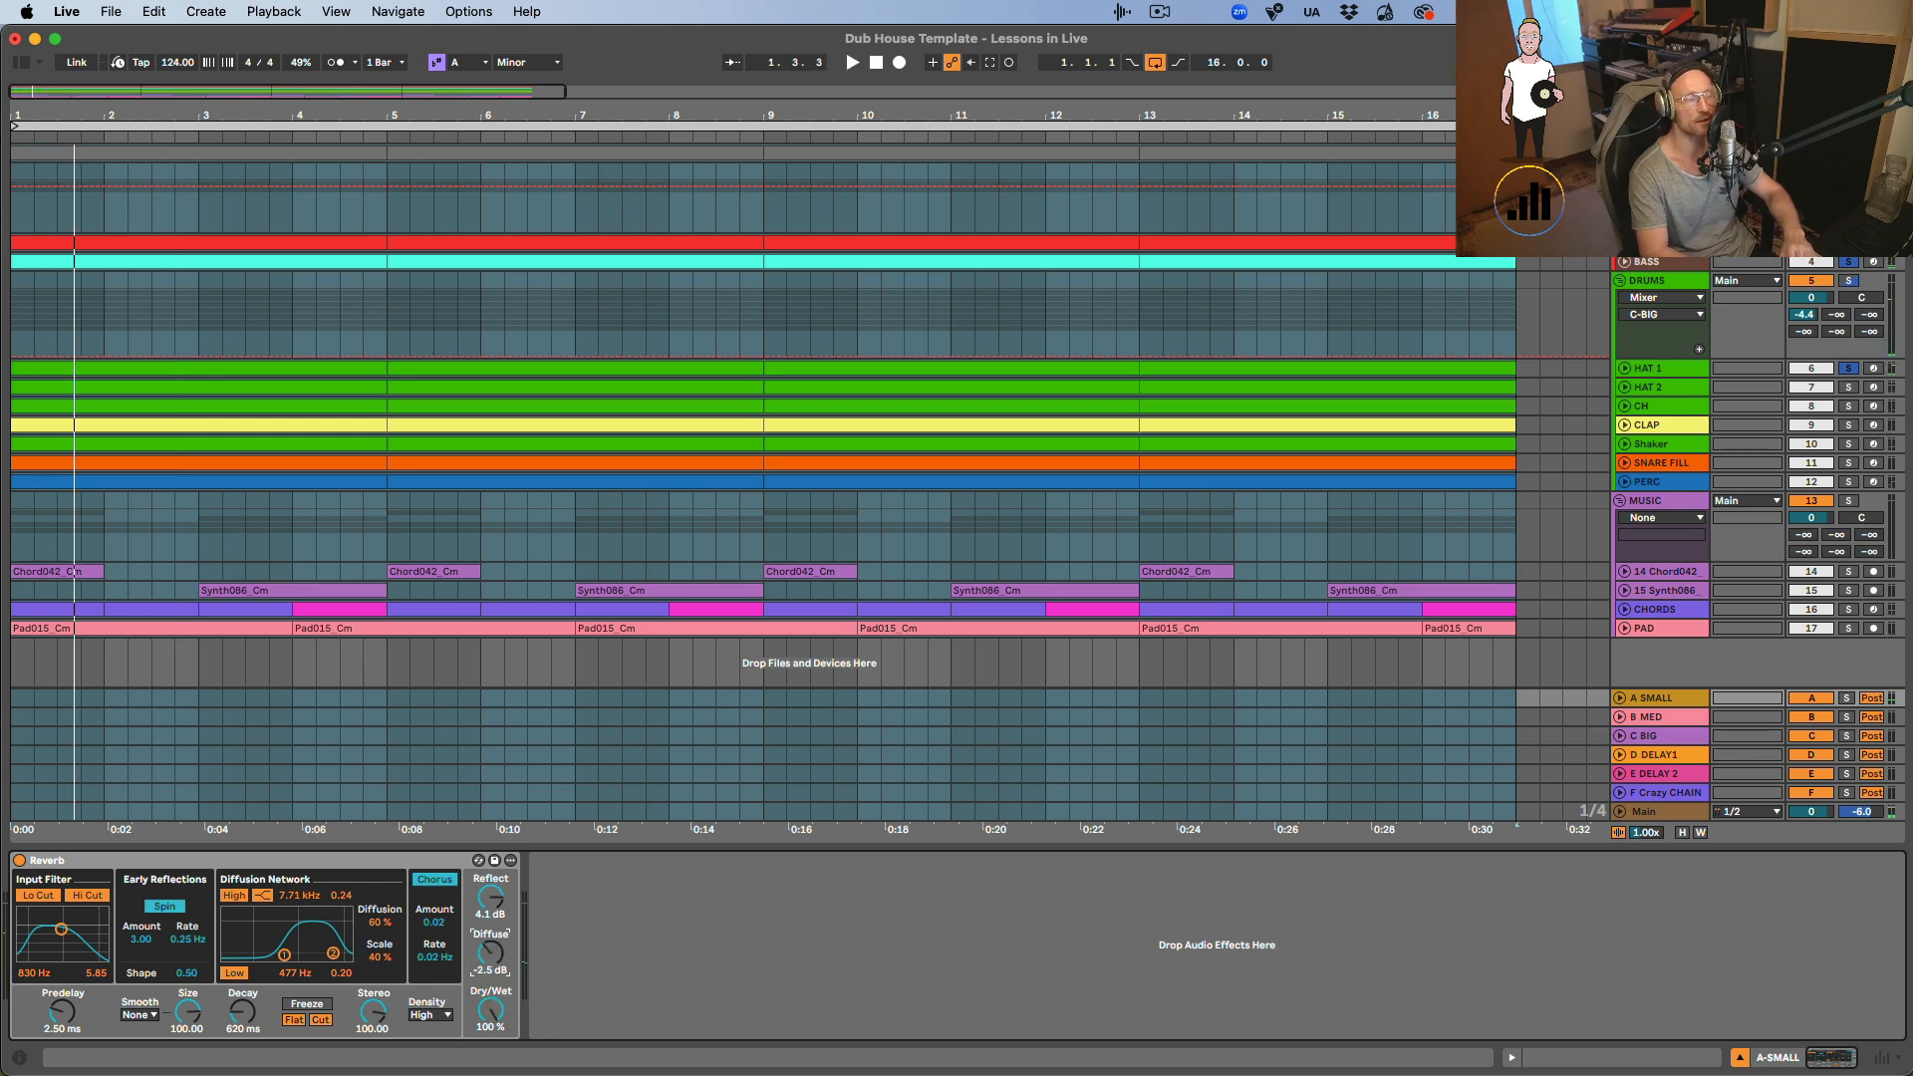
key(space)
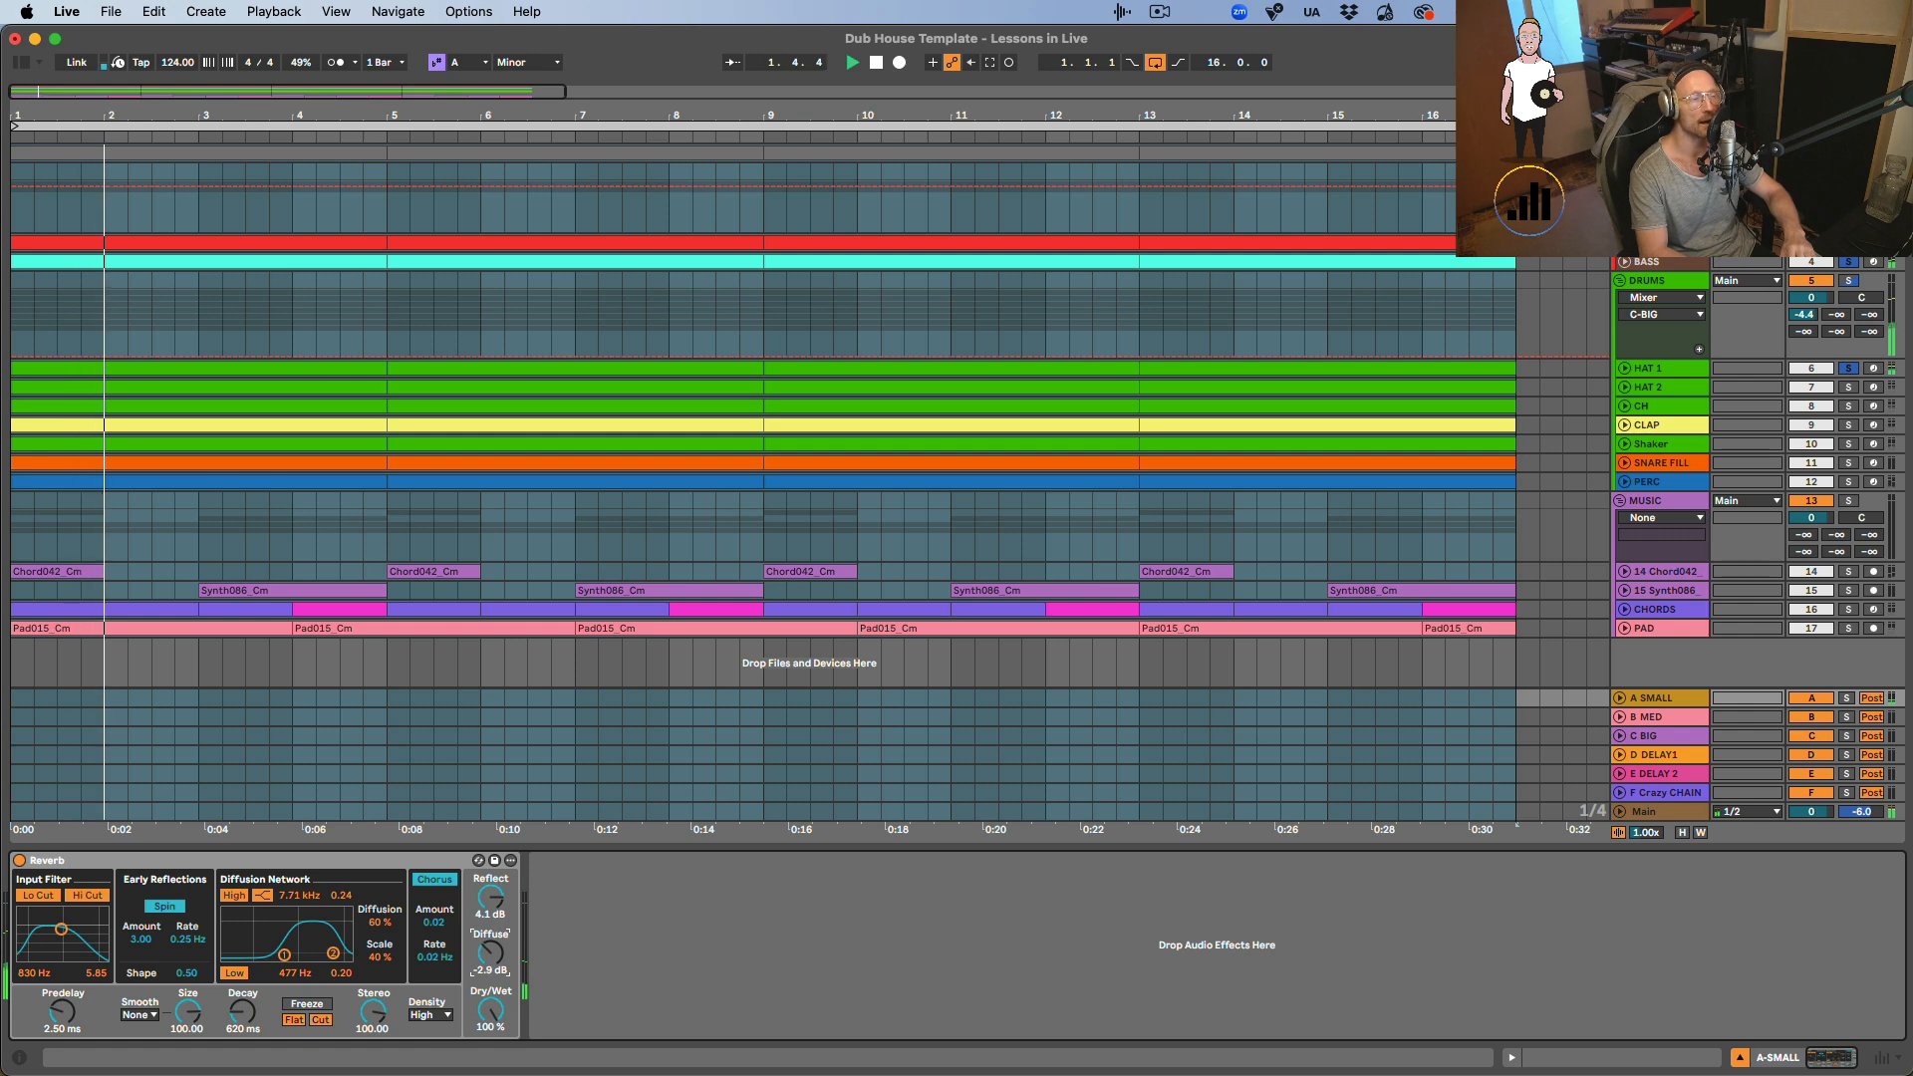
Solo HAT 2 together with HAT 1, unfold both tracks, and compare the groove with and without HAT 2.
super+click(1850, 388)
click(1624, 388)
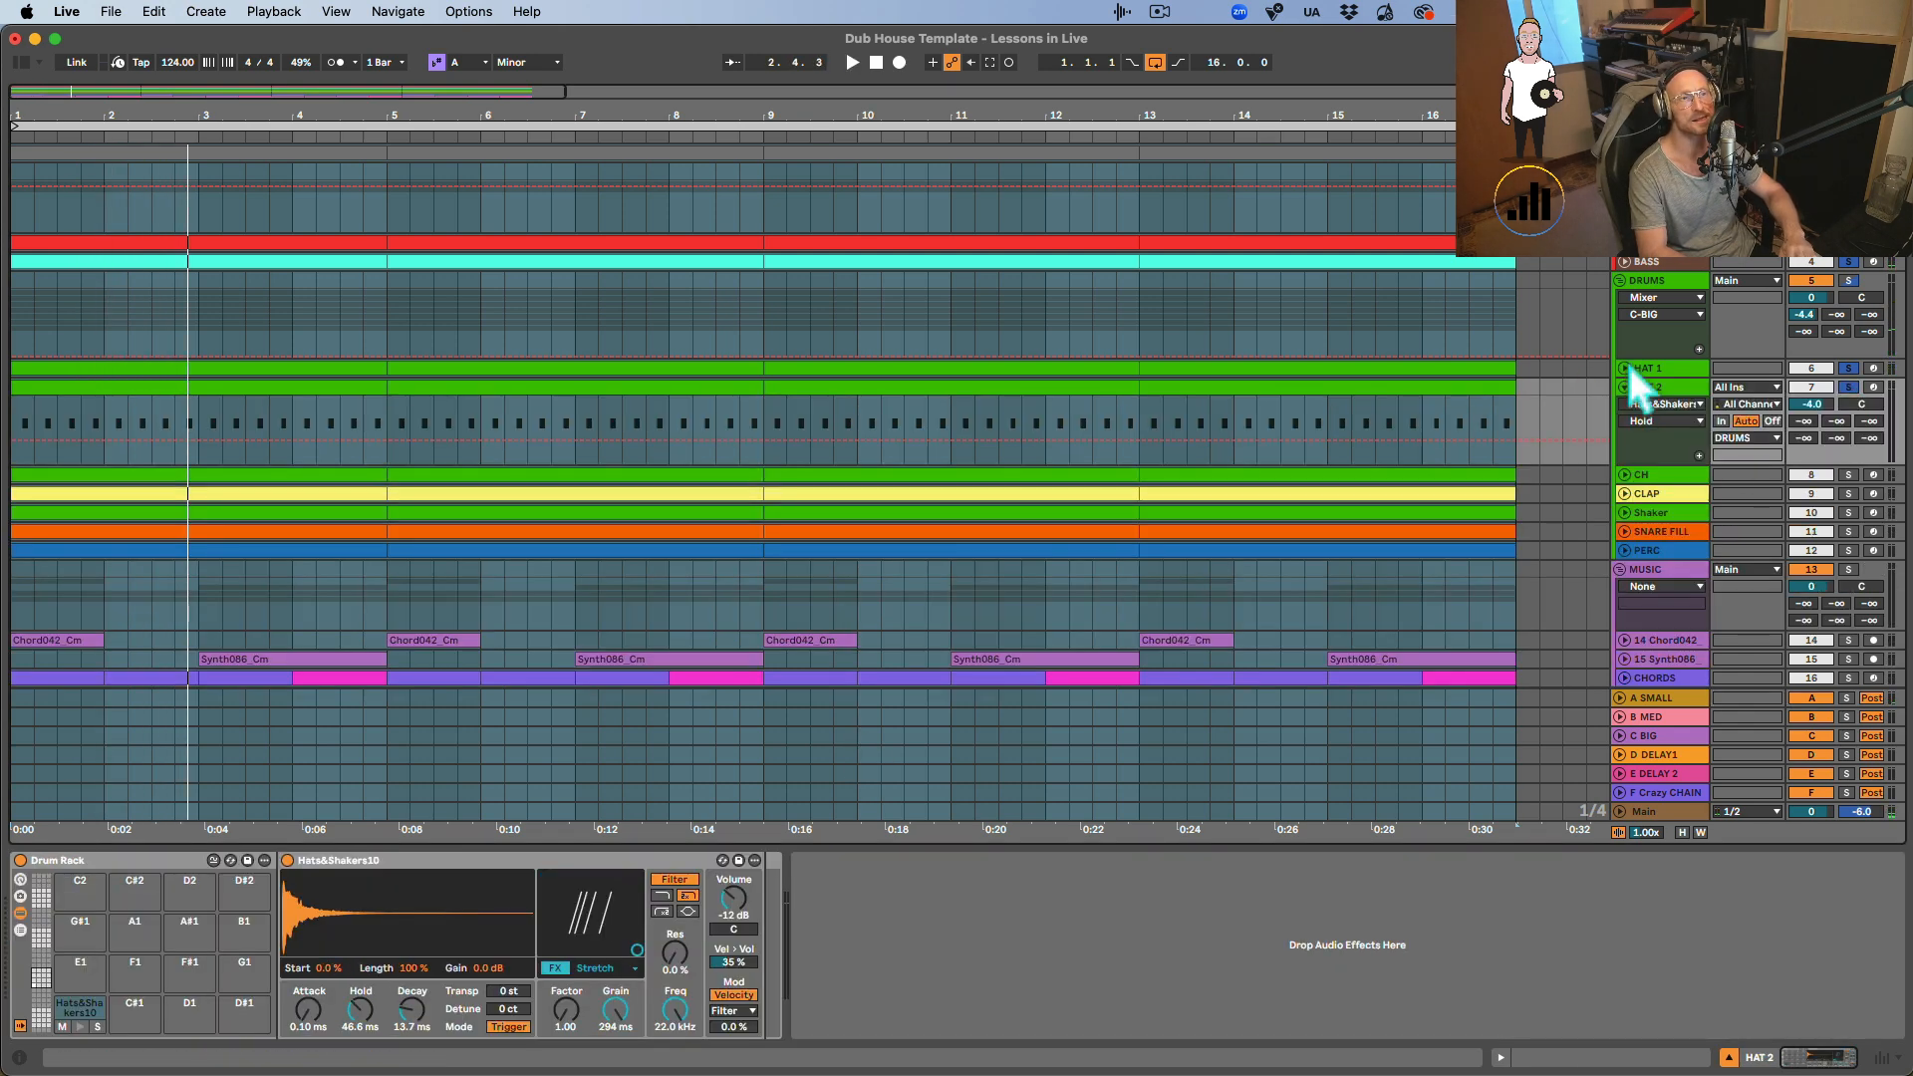
click(1625, 369)
key(space)
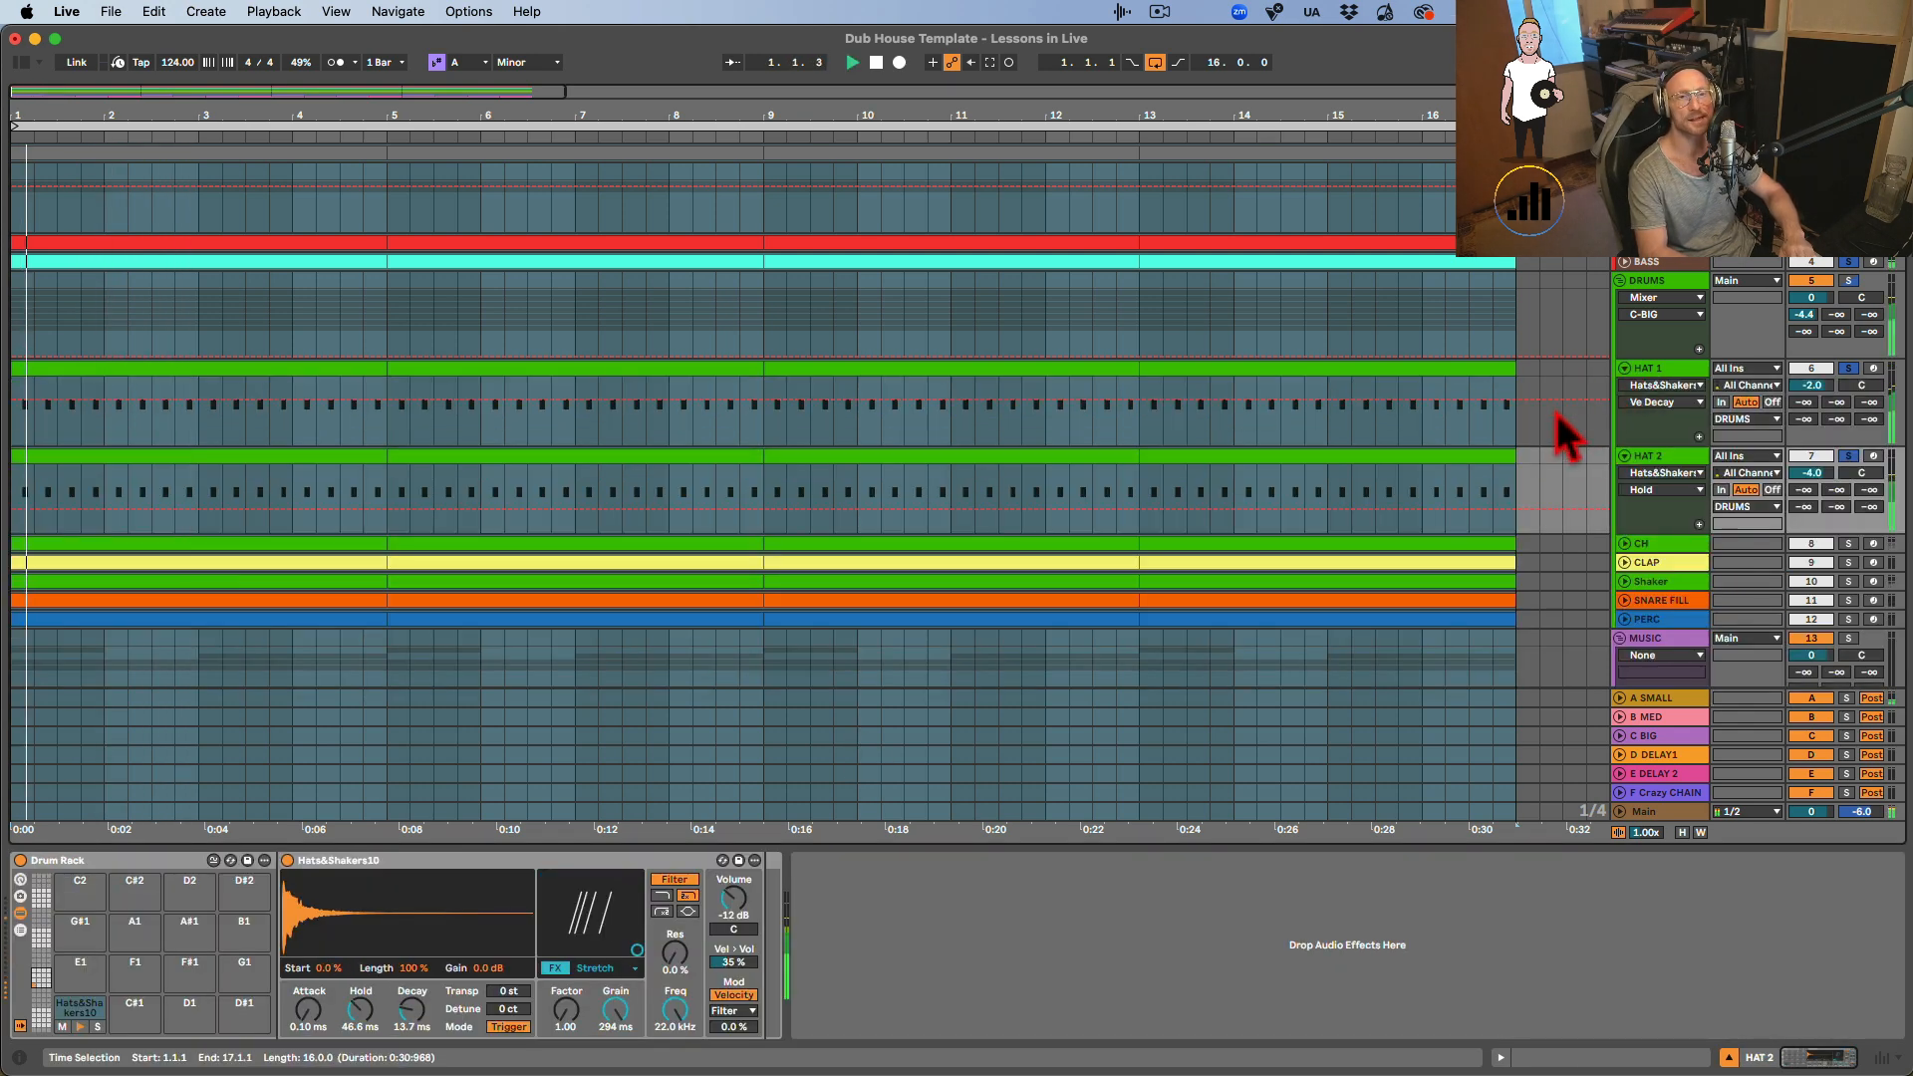
click(1850, 460)
click(1850, 459)
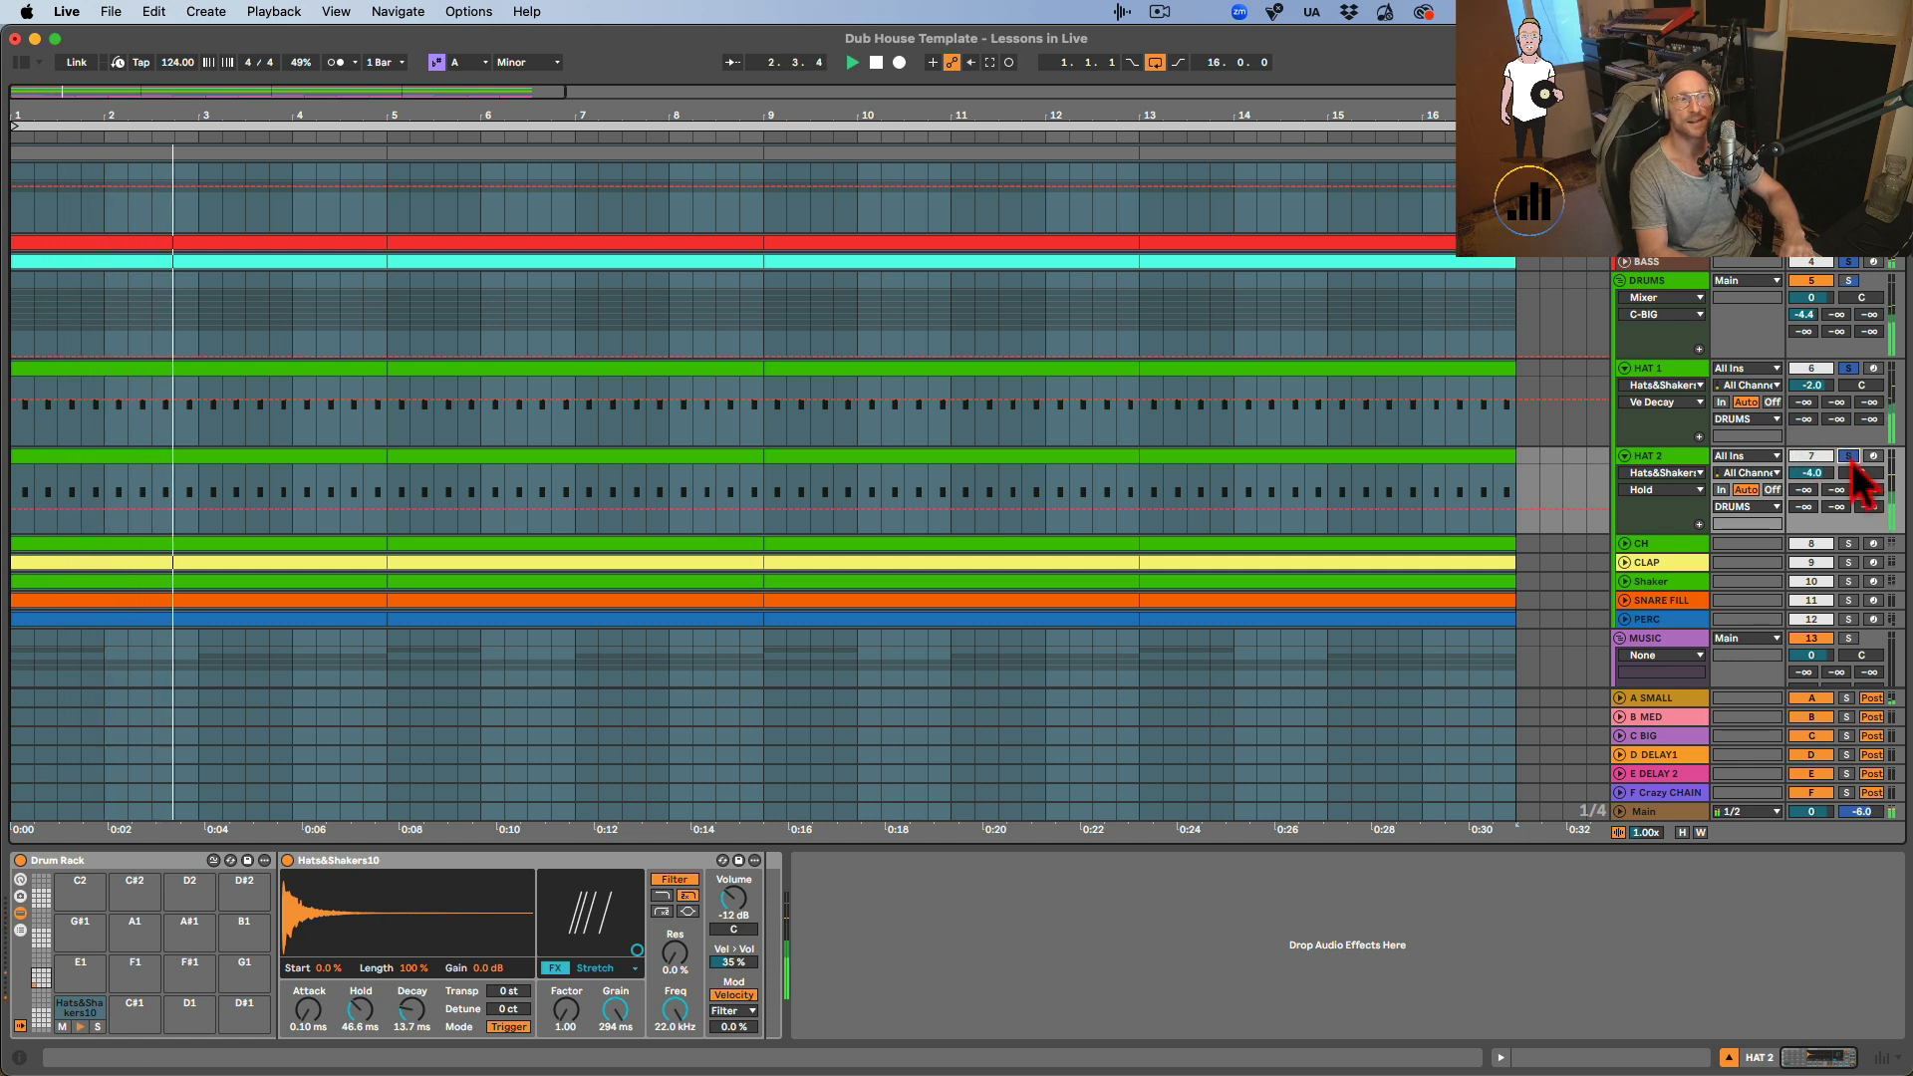
Try HAT 2's sample with Stretch at about 5.14 Factor and 65.4 ms Grain, and with Loop at 1.8 % Offset and 41.3 ms Length.
click(80, 1027)
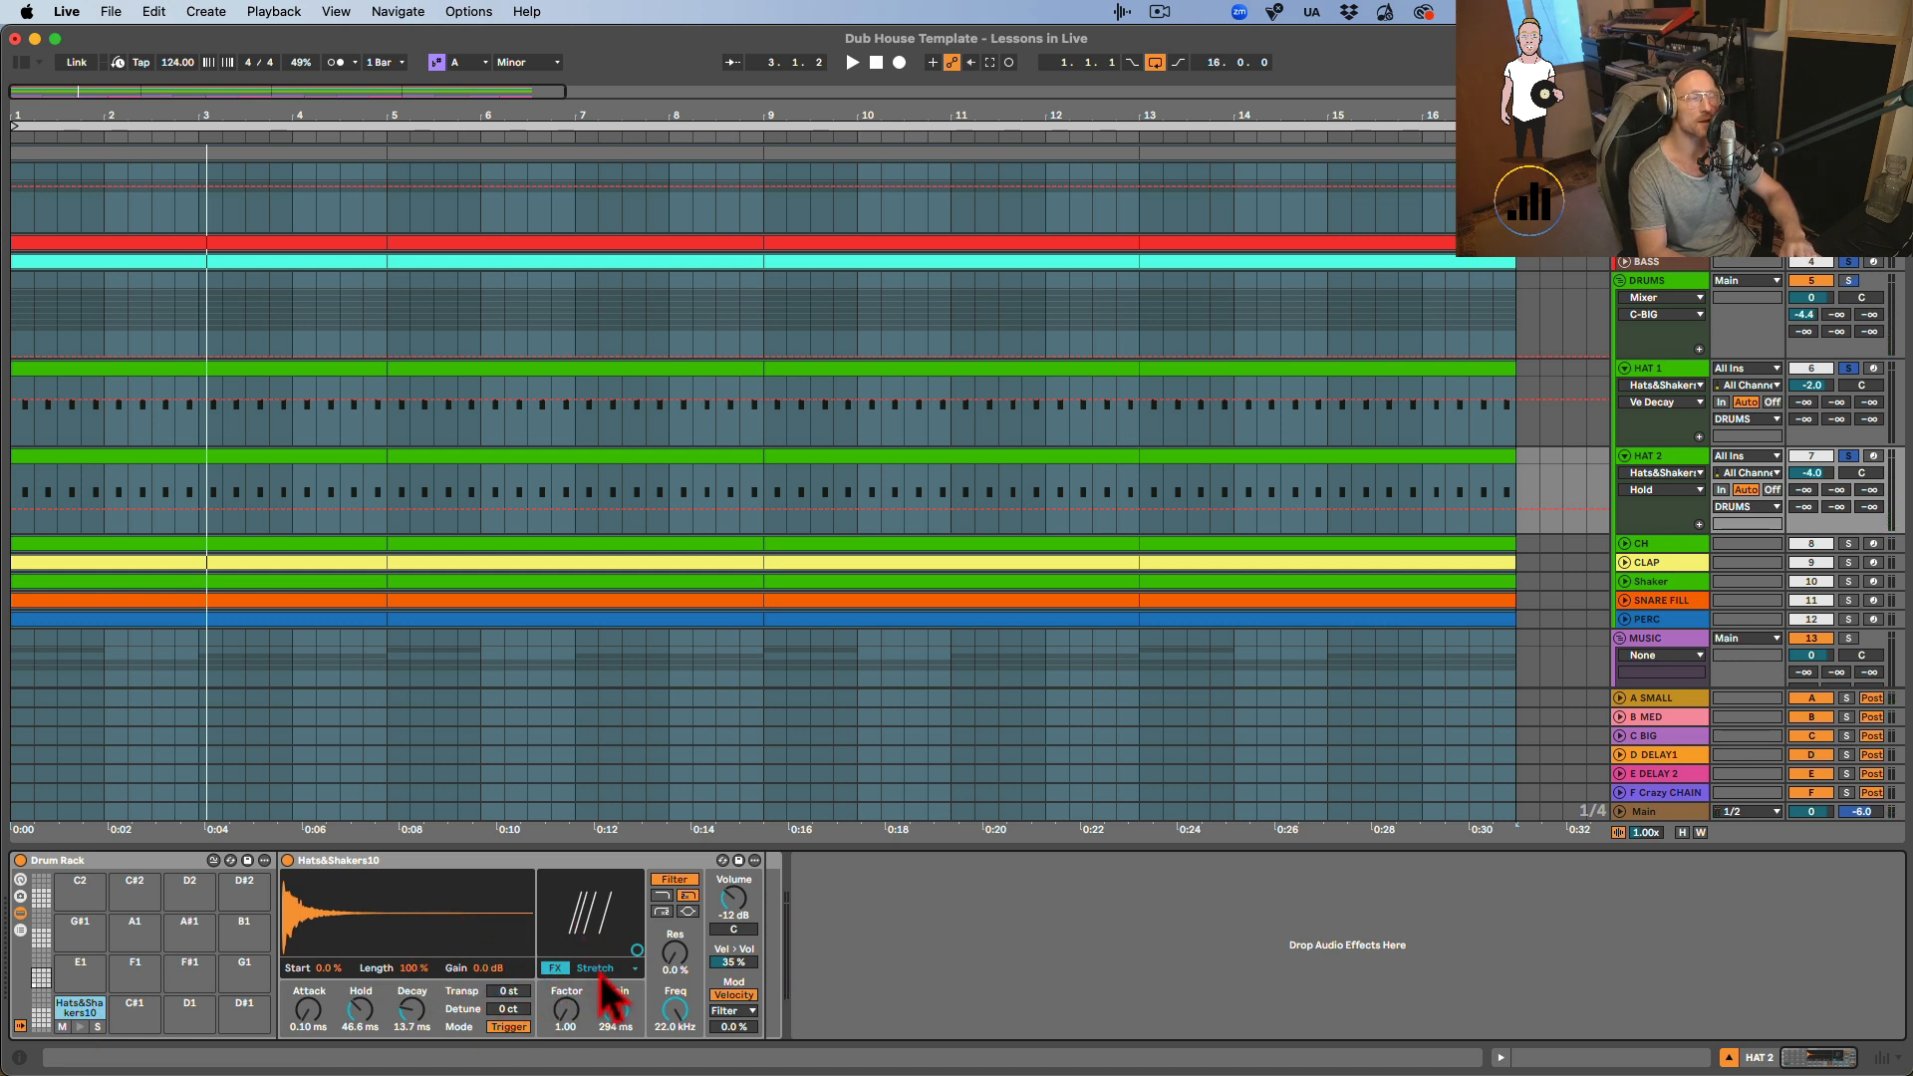
key(space)
drag(635, 949, 598, 915)
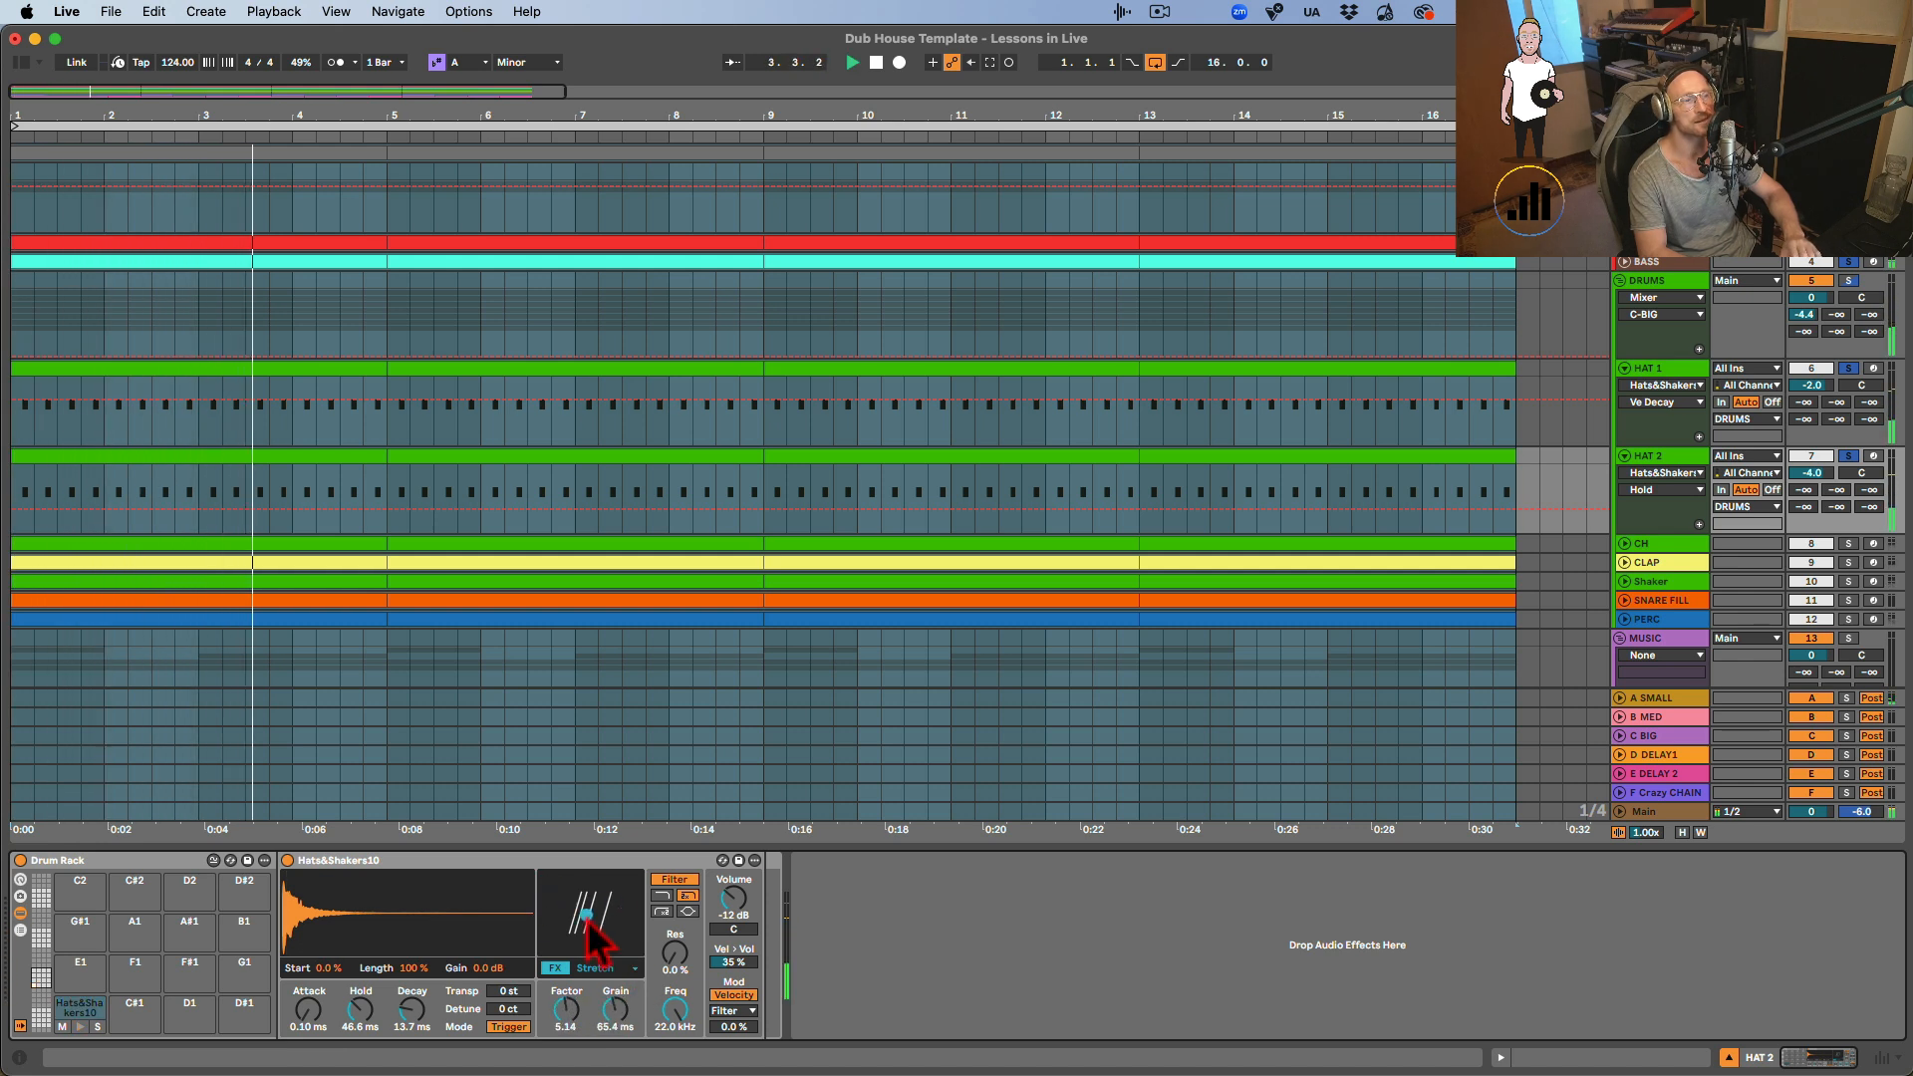
click(610, 968)
click(591, 845)
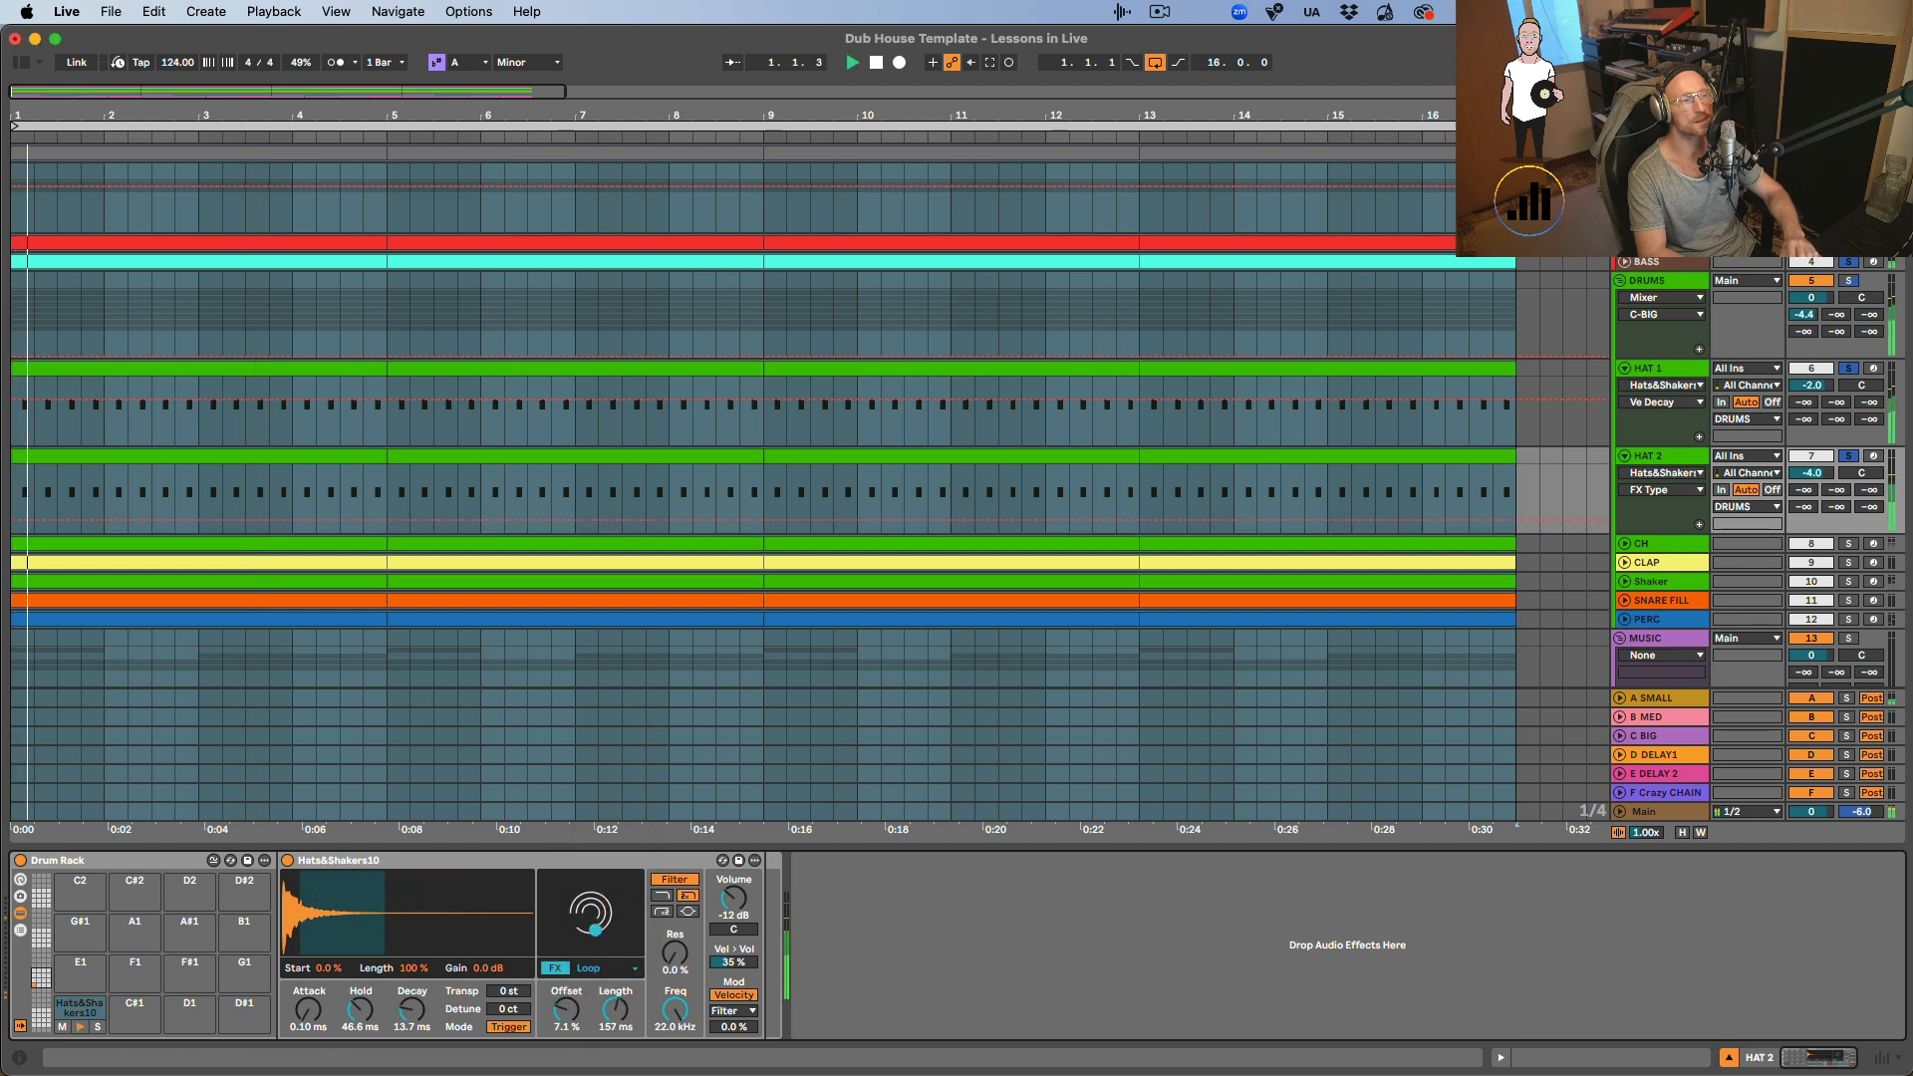
drag(590, 910, 564, 939)
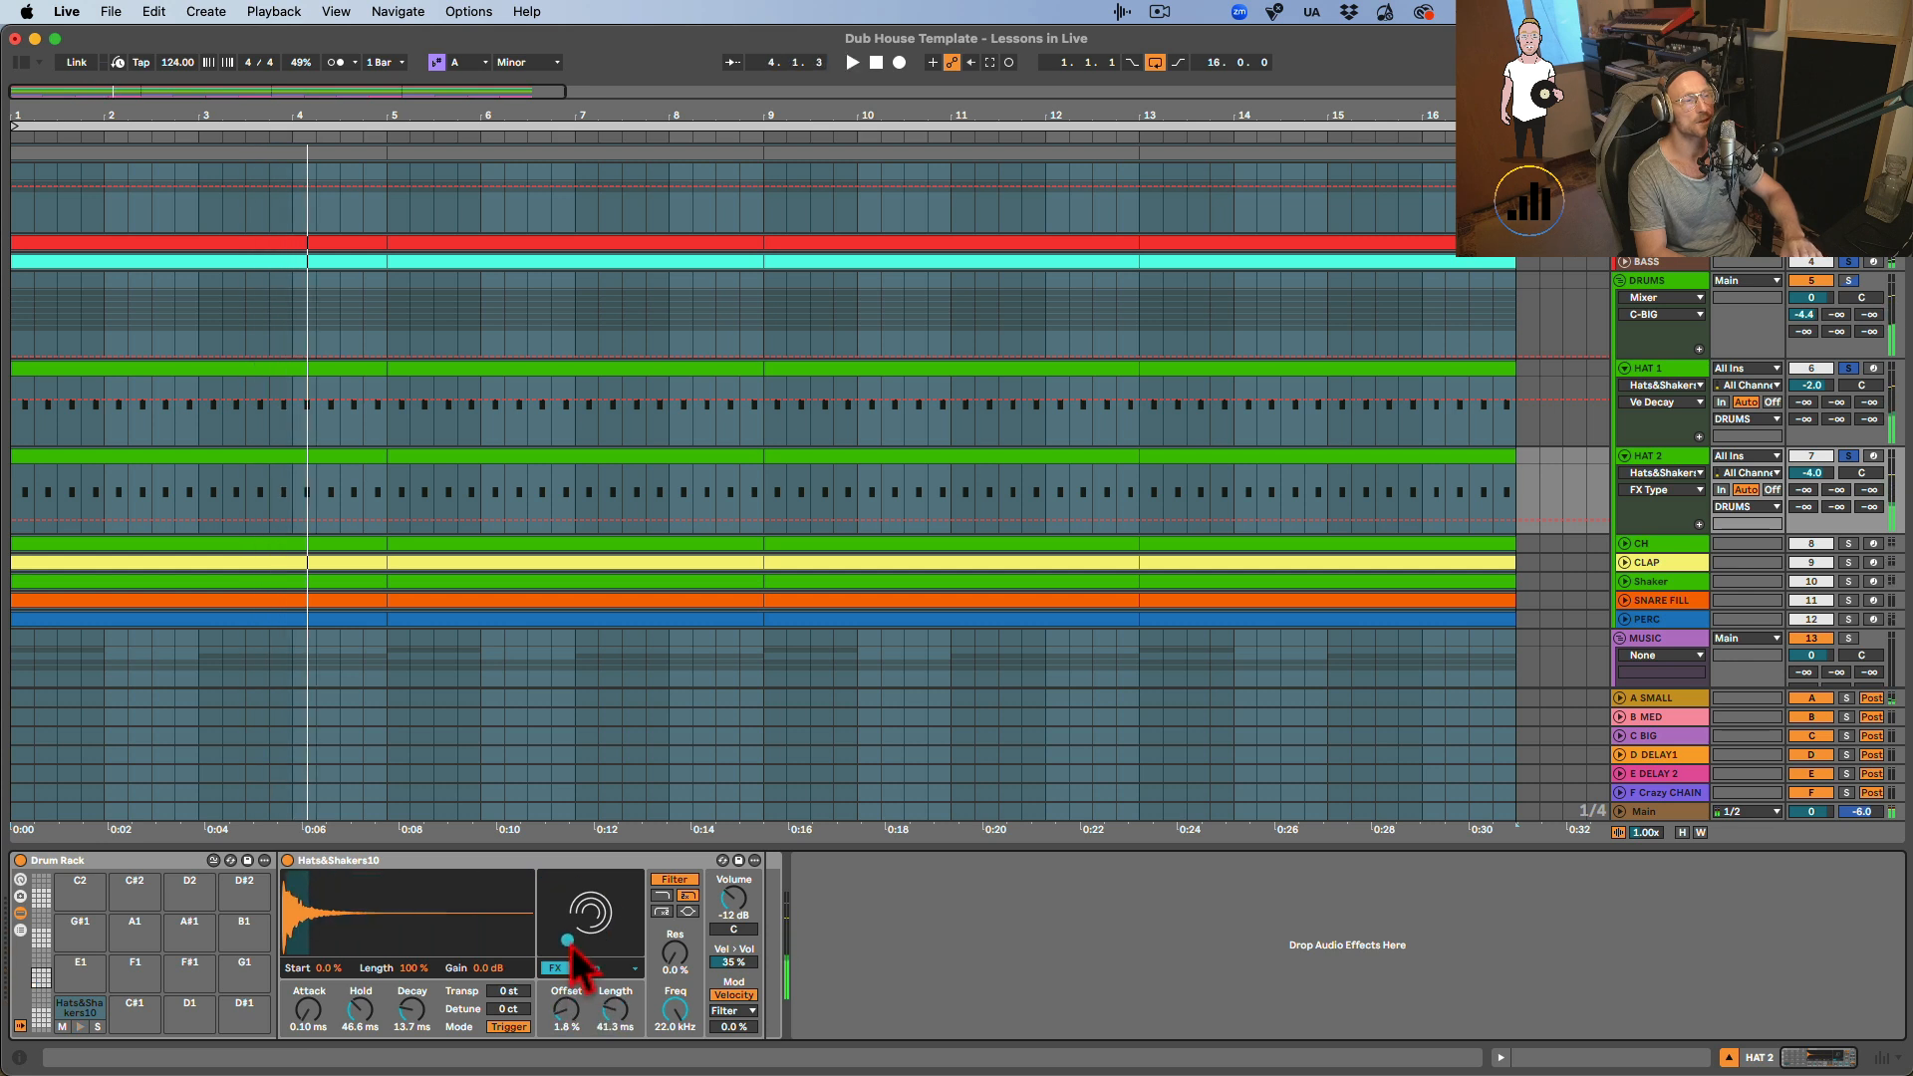
Try the 8-Bit effect on HAT 2's sample with a Rate of about 2.07 kHz and a Decay of about 76 ms.
click(613, 969)
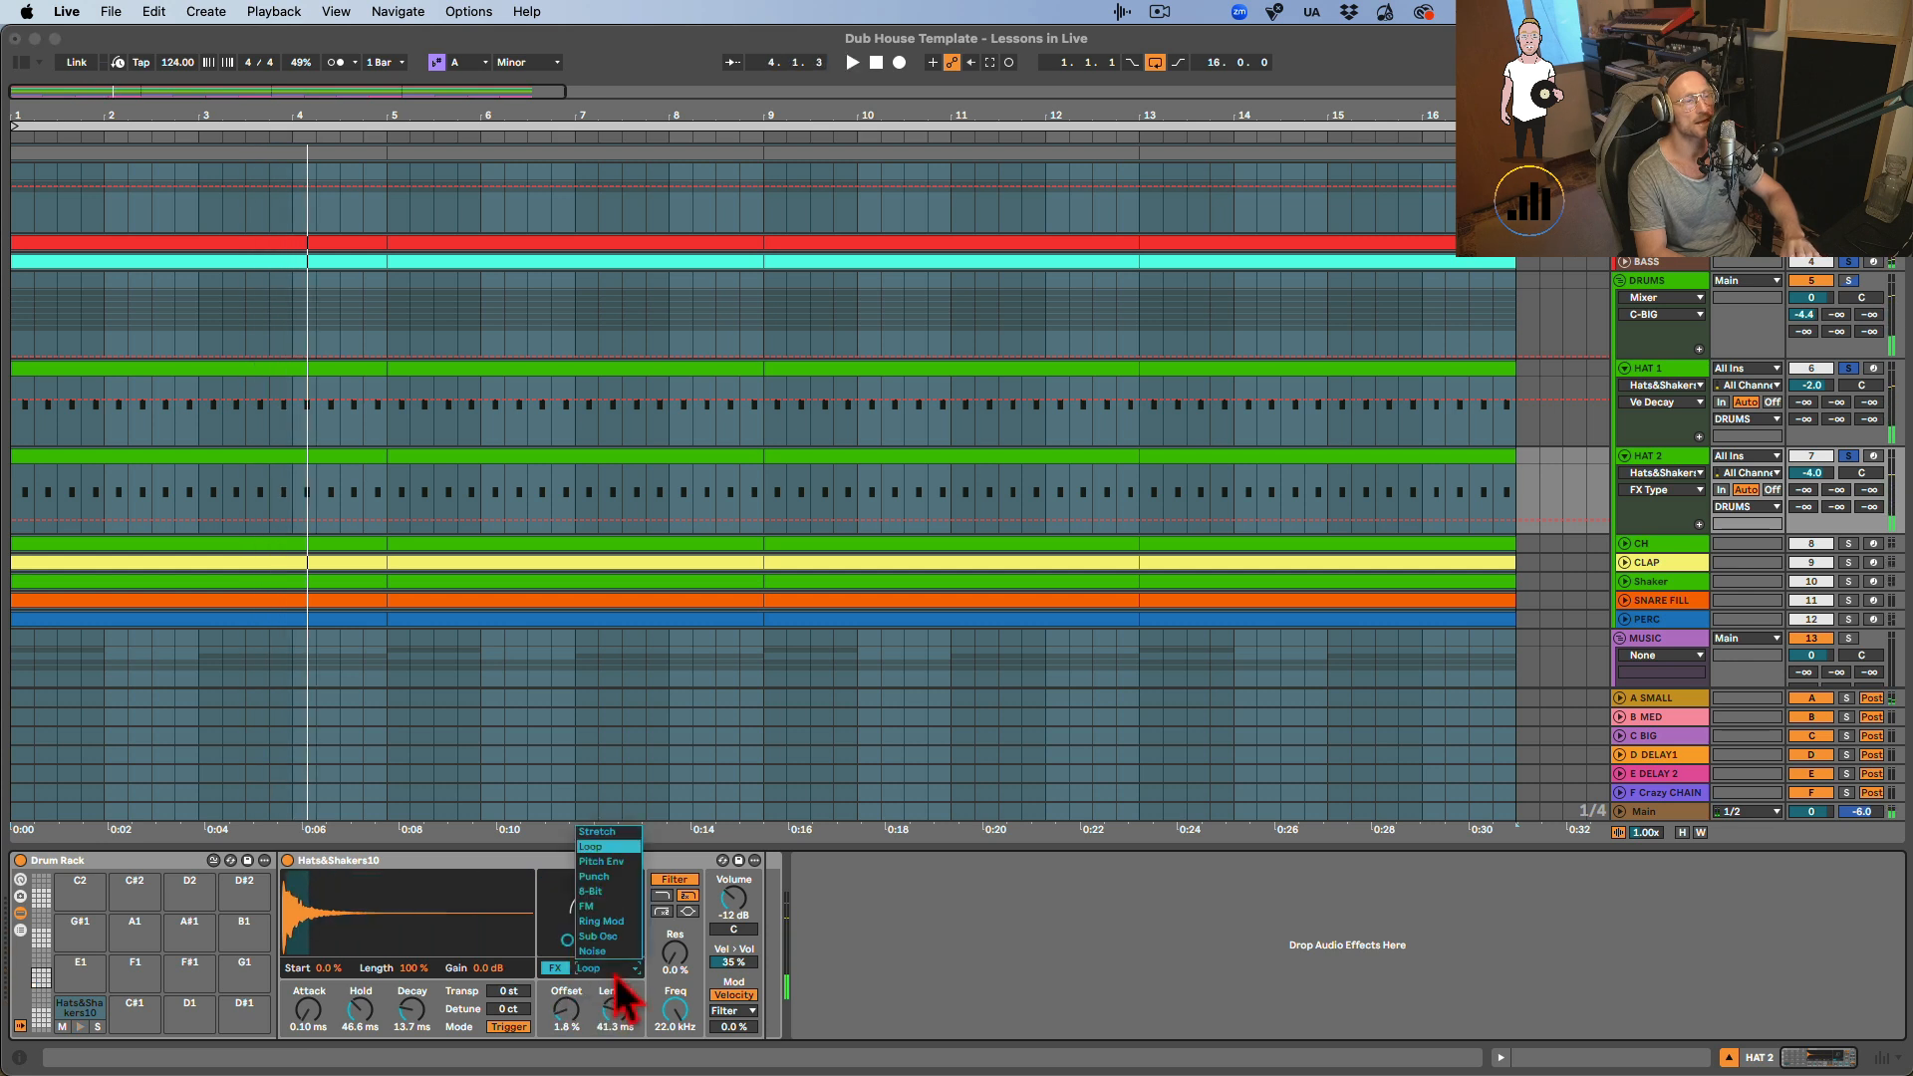
click(619, 891)
key(space)
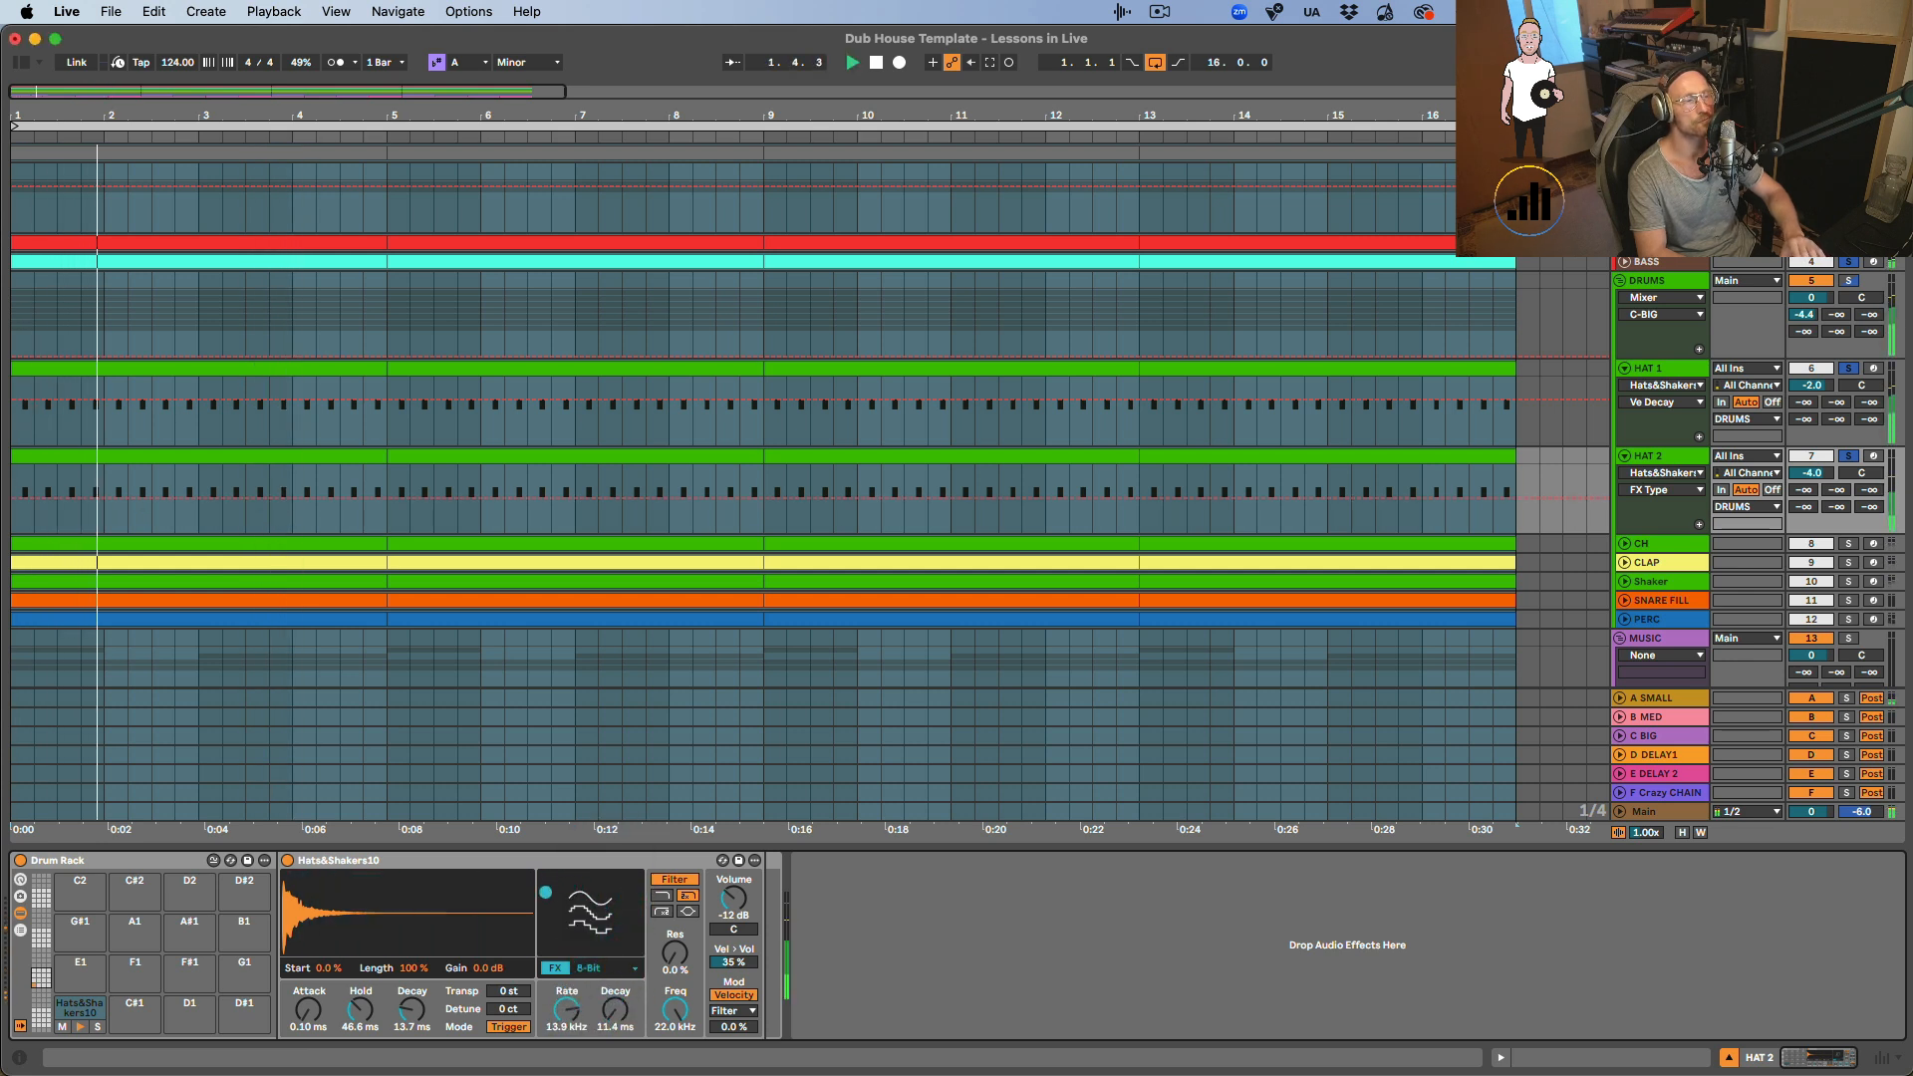
drag(559, 877, 576, 938)
Switch the HAT 2 sample's effect to Stretch, with Factor 1.00 and Grain at about 119 ms.
click(597, 967)
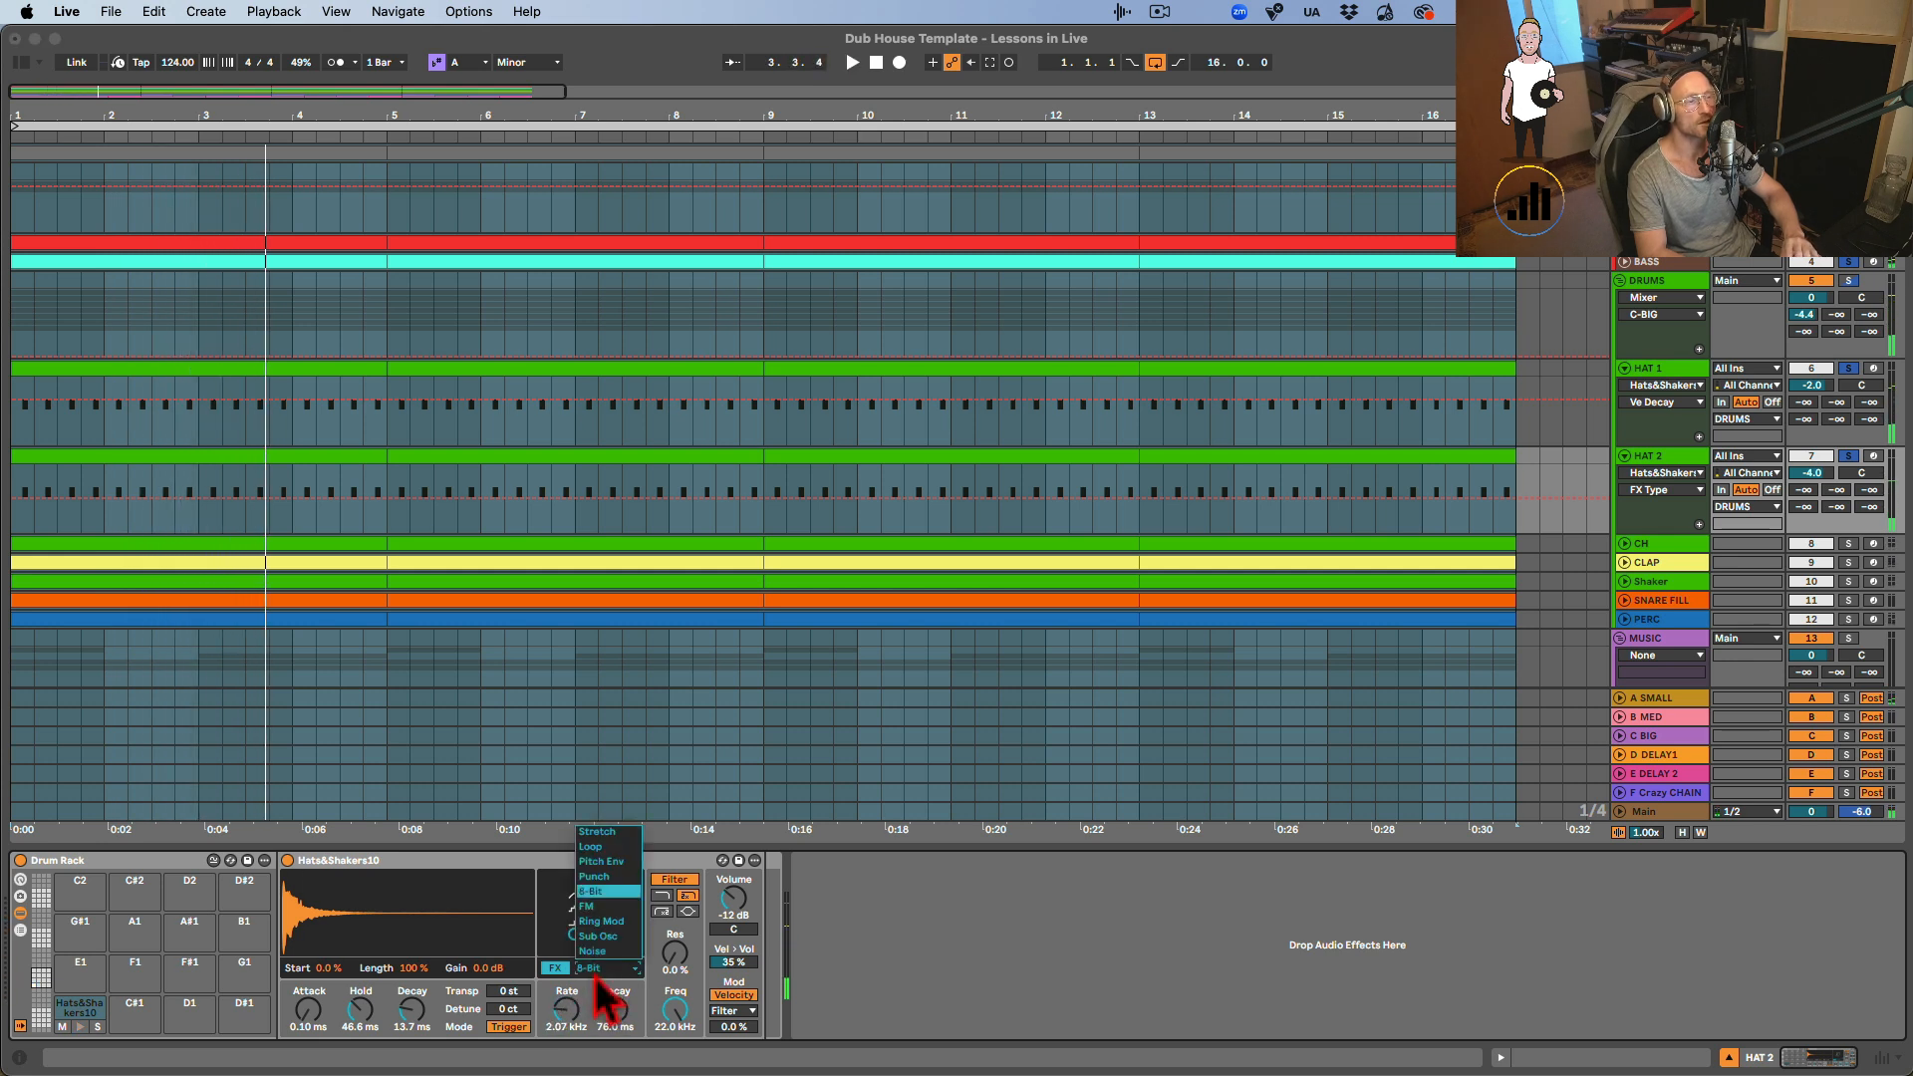
click(601, 832)
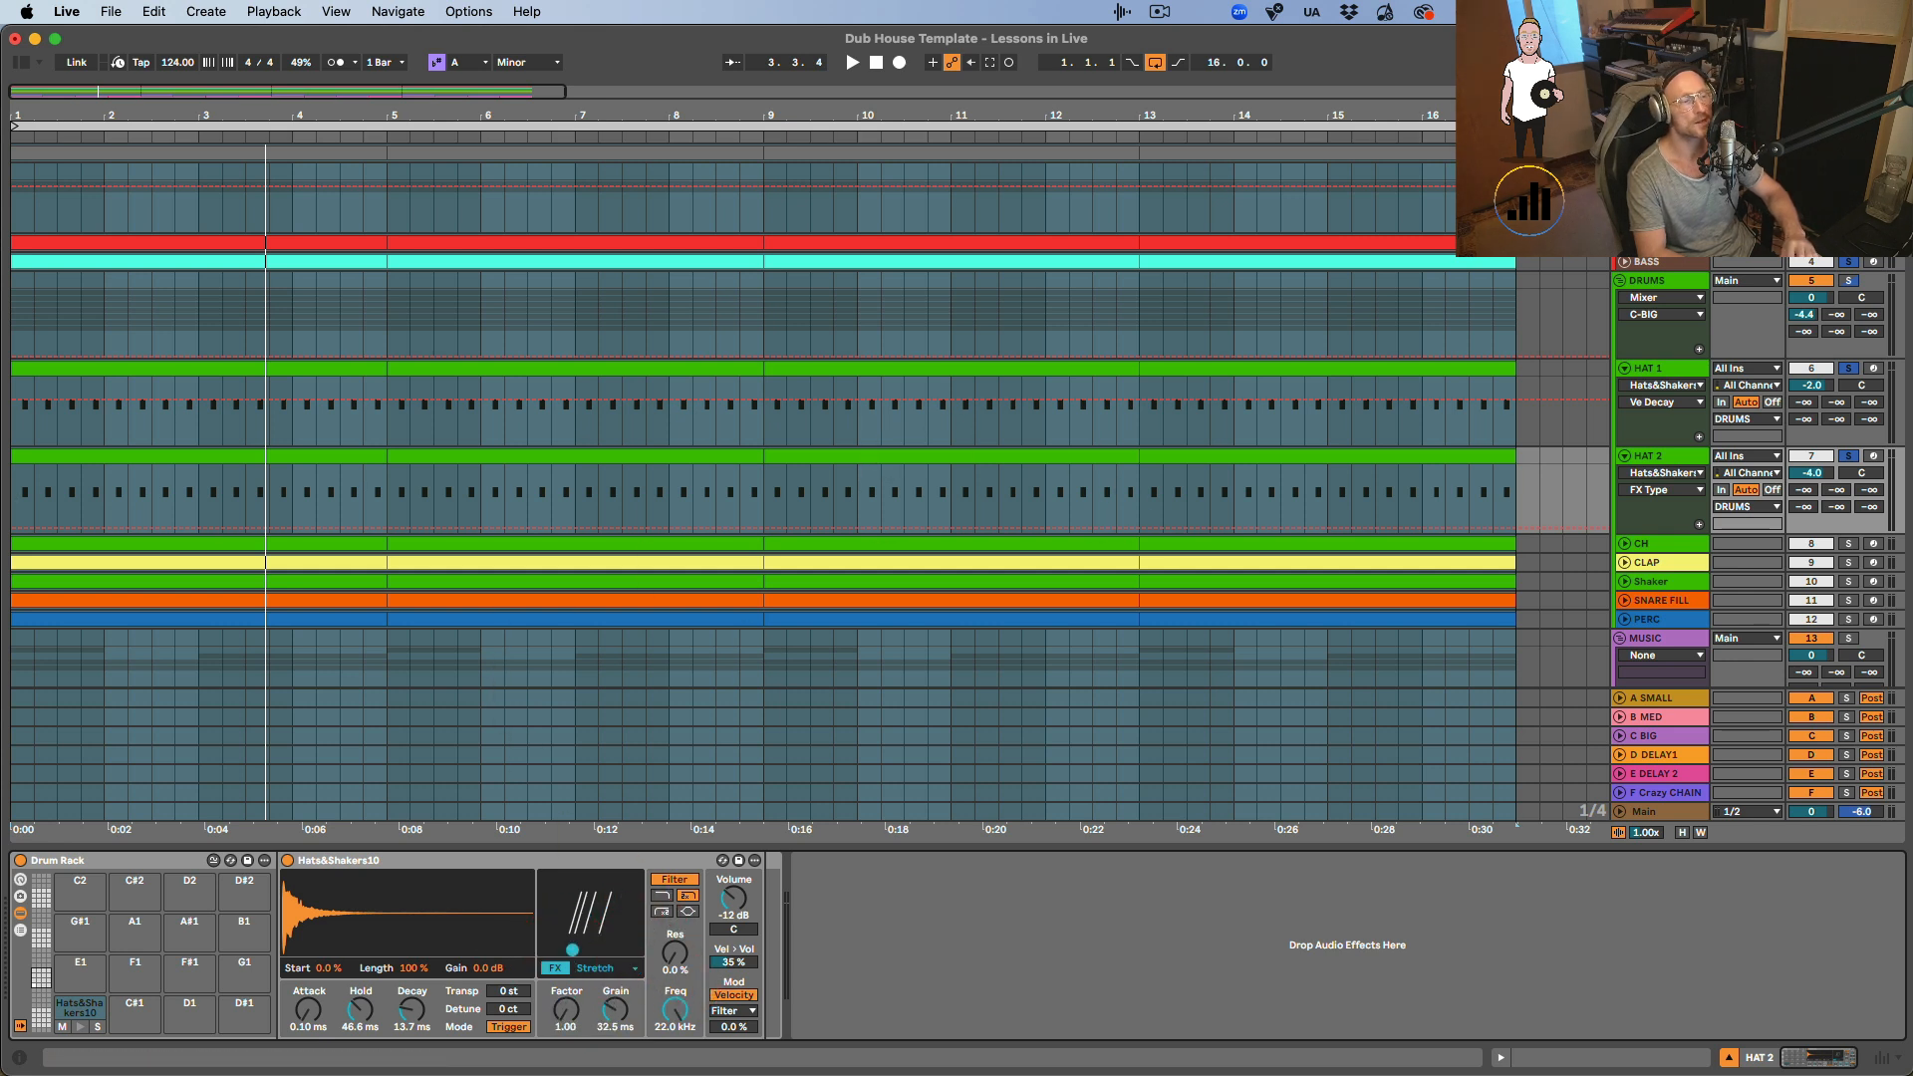
drag(572, 949, 602, 949)
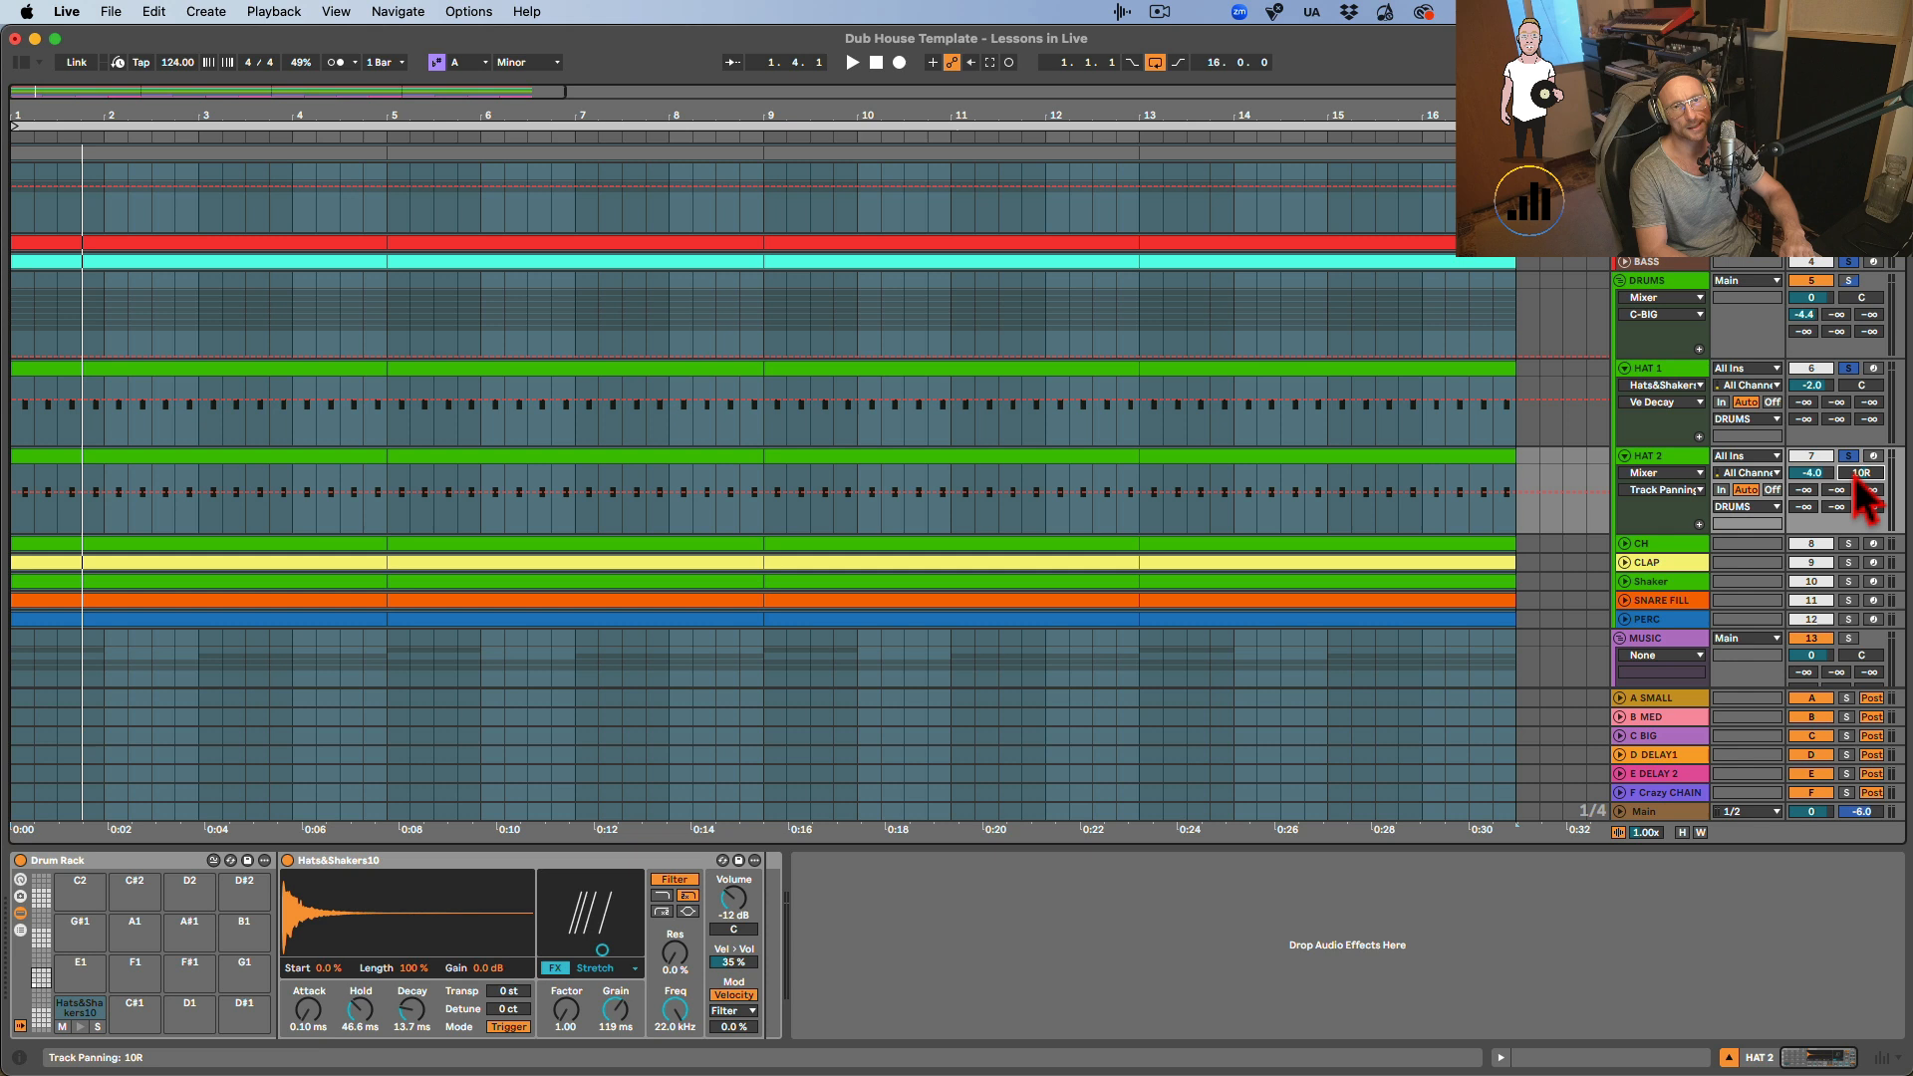
Try panning HAT 1 to 50L and HAT 2 to 50R during playback, and reset both tracks to centre.
drag(1855, 477, 1854, 464)
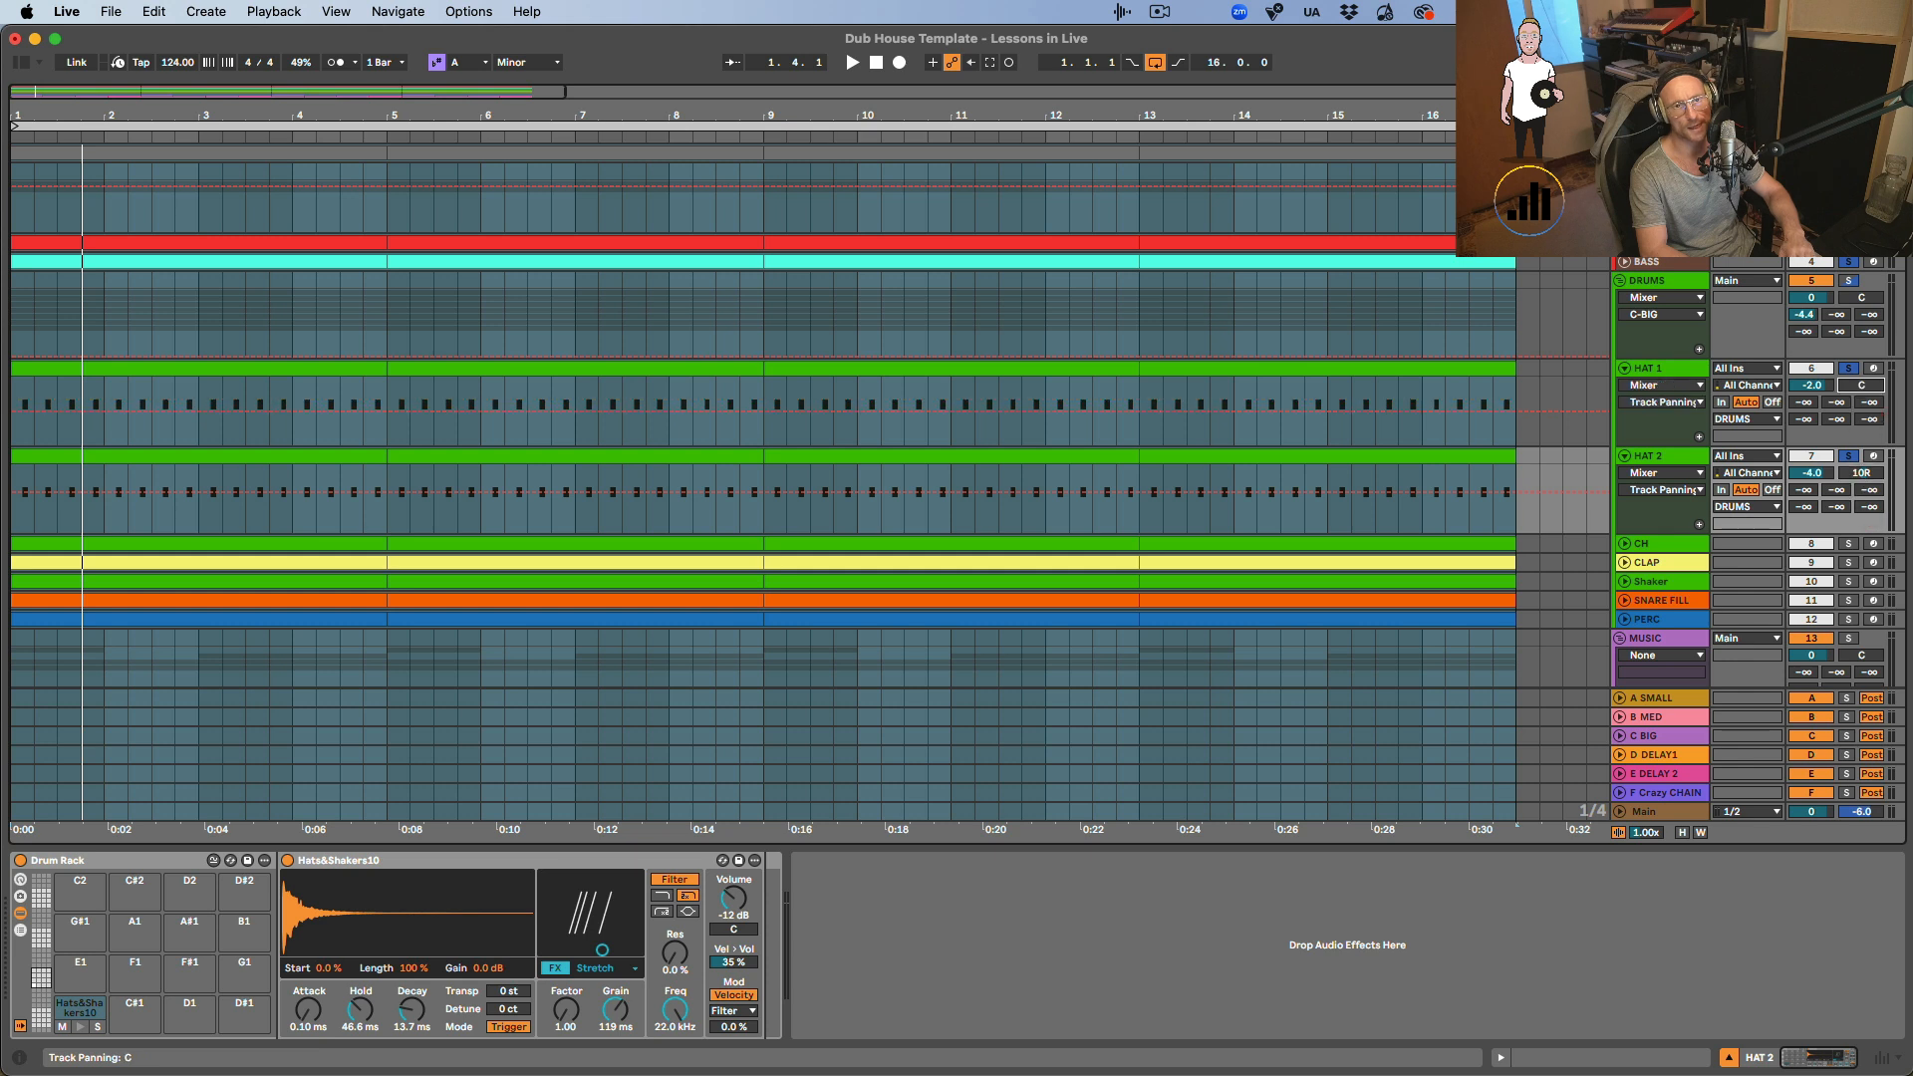
double_click(1855, 473)
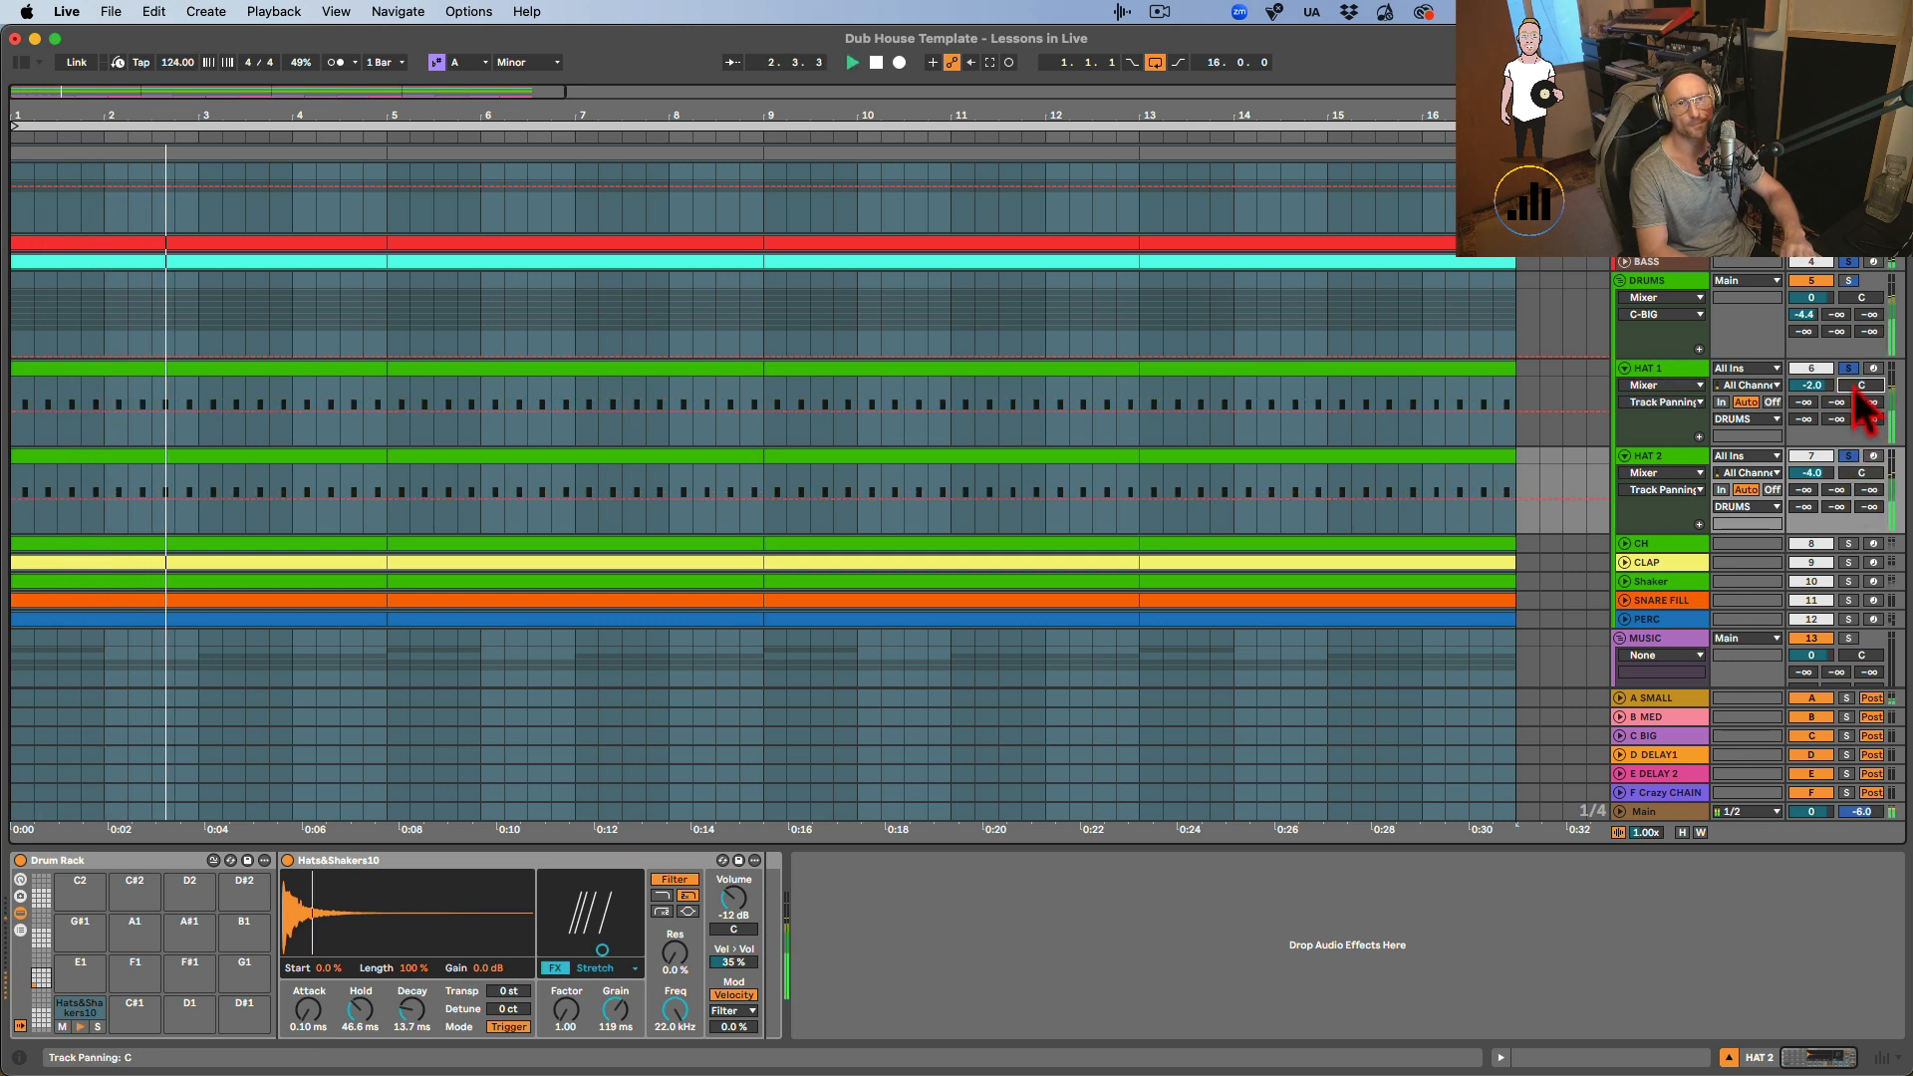
drag(1853, 385, 1844, 423)
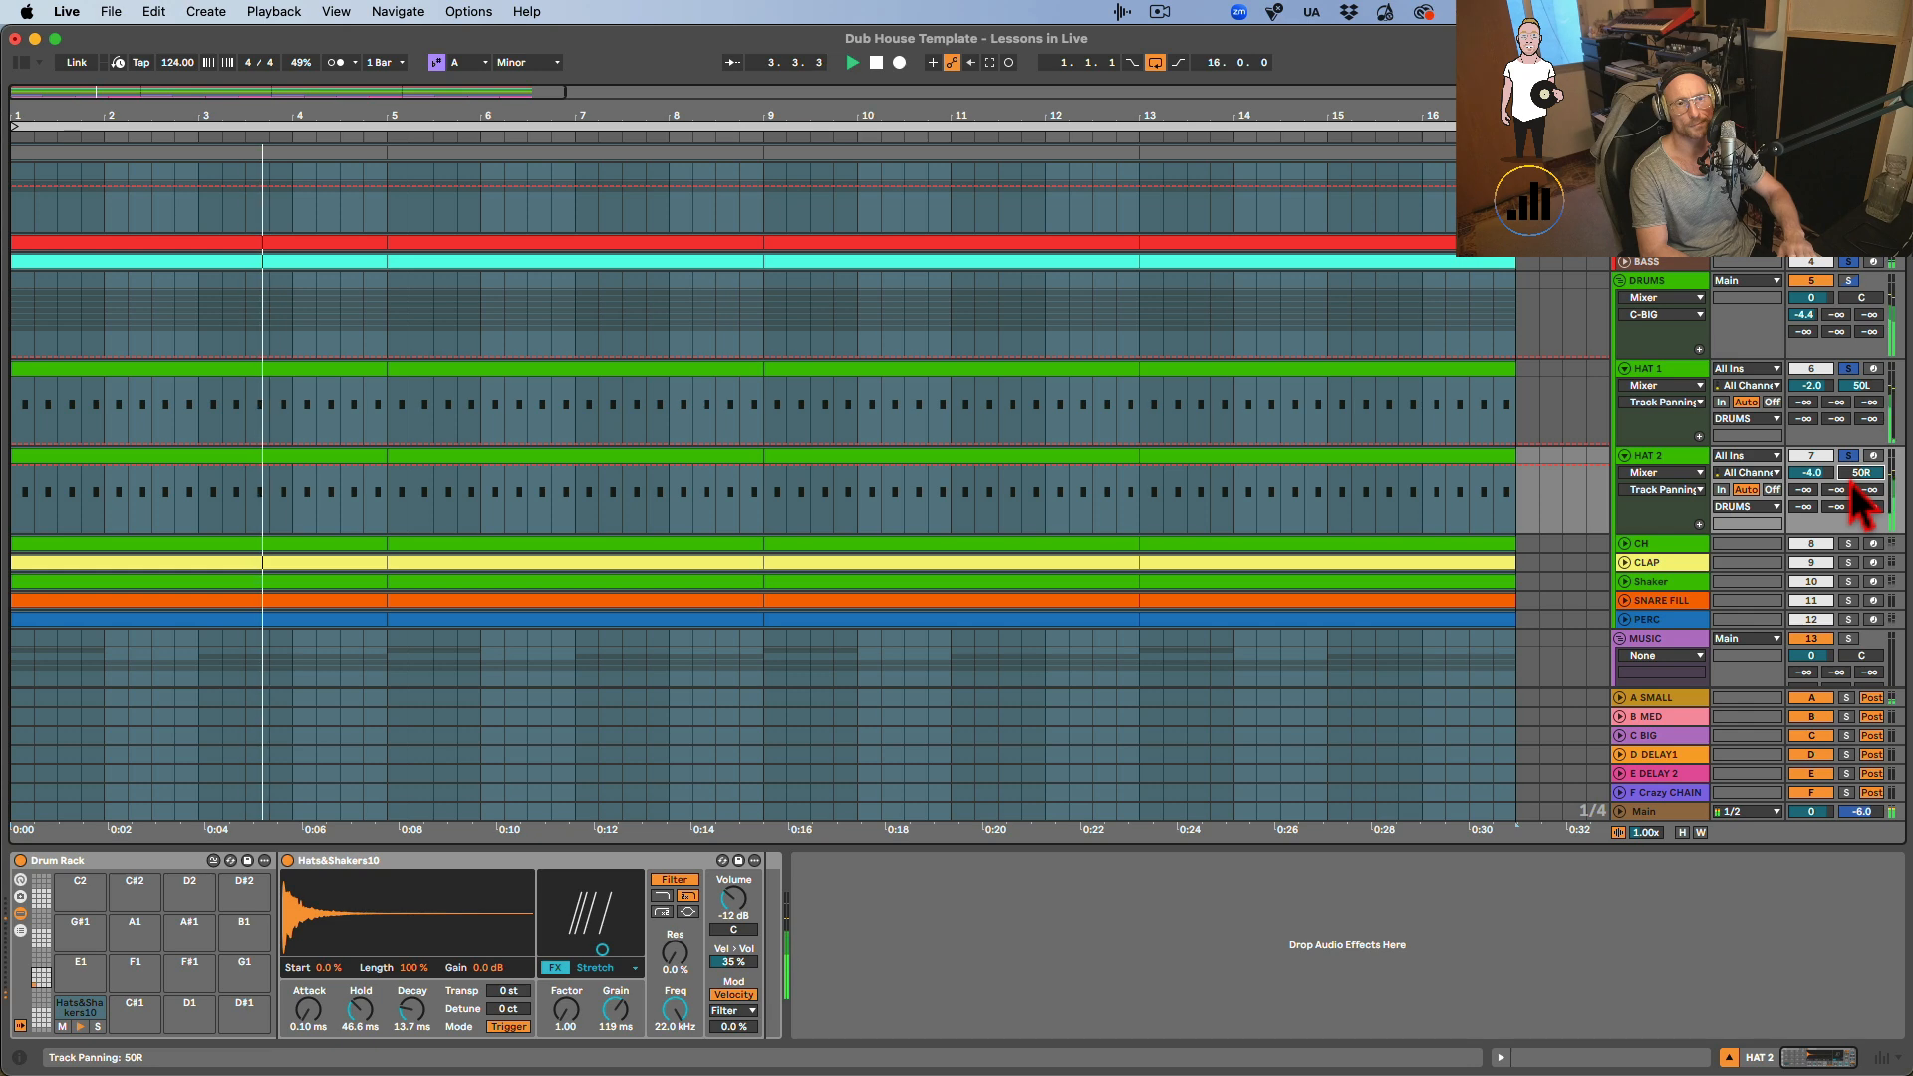
double_click(1859, 385)
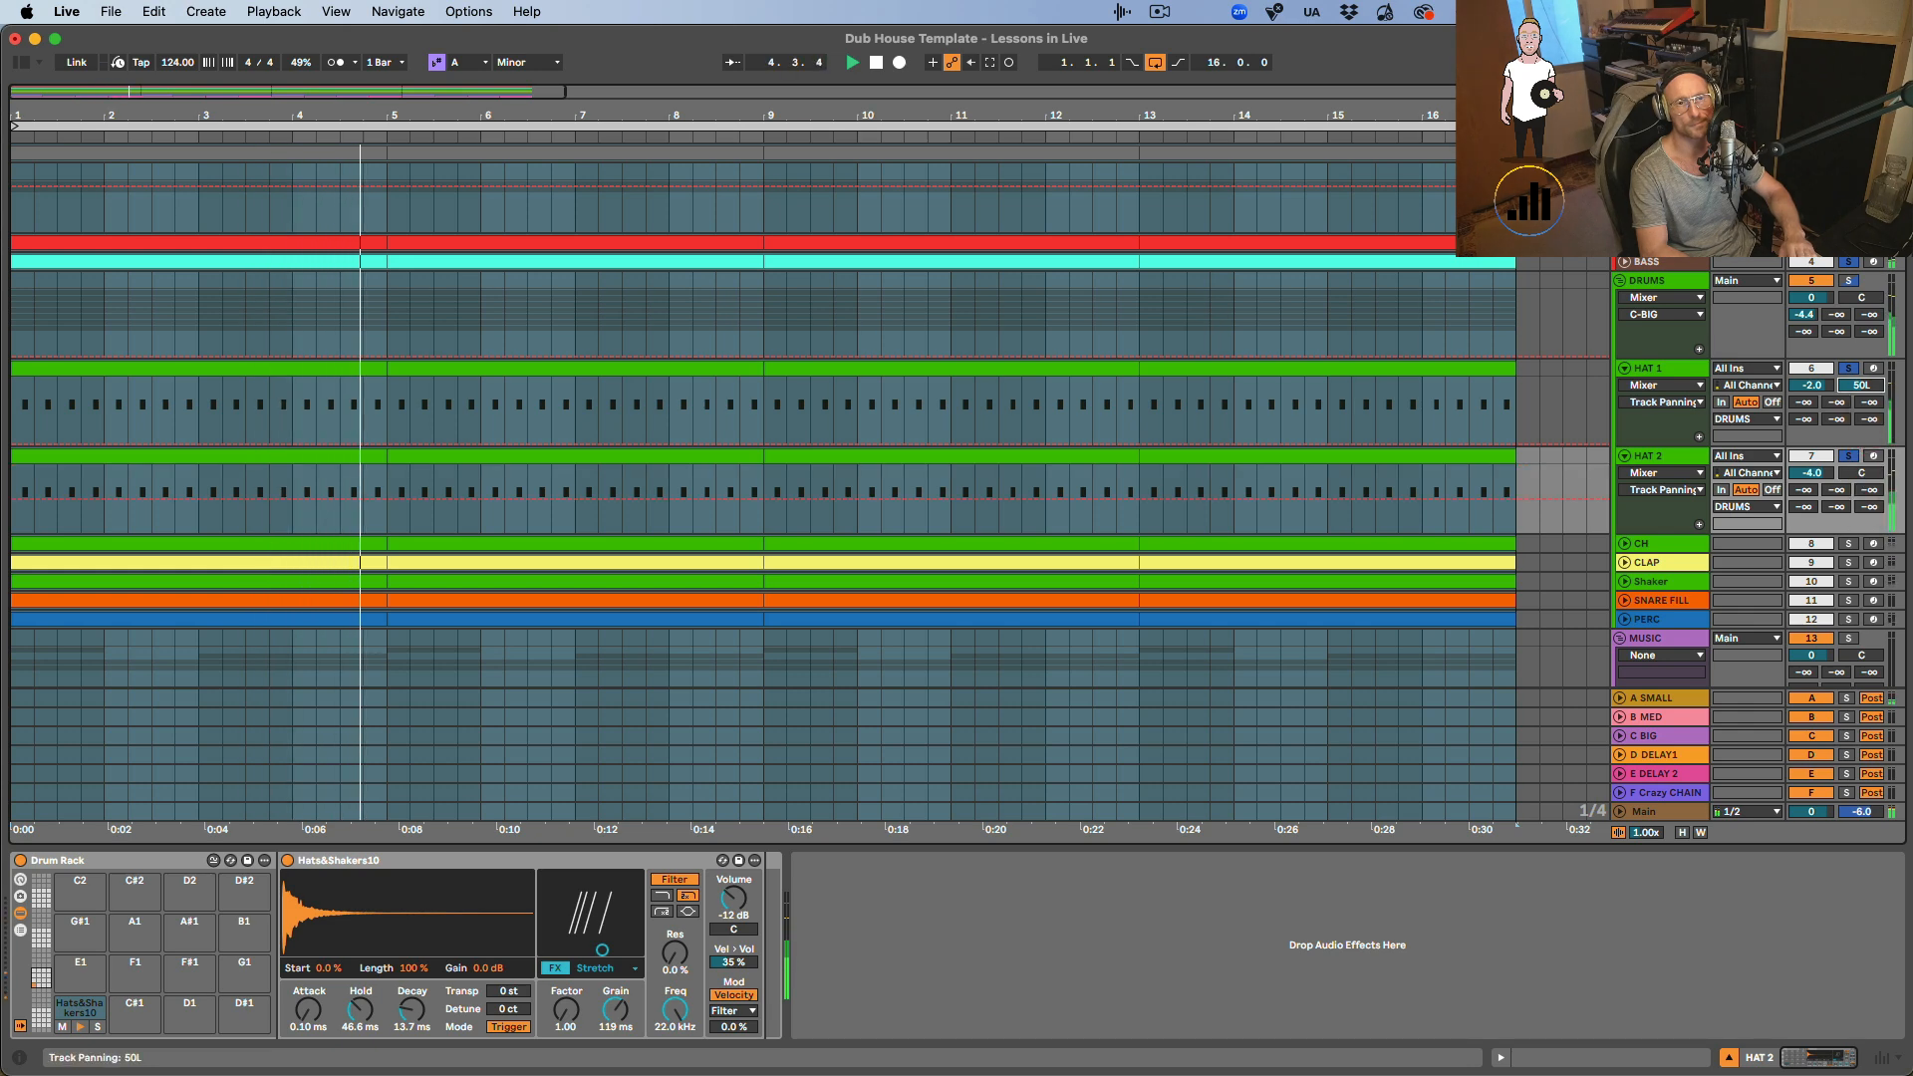
key(space)
Unfold the CH track, solo it along with the other hats, and play the arrangement.
click(1624, 545)
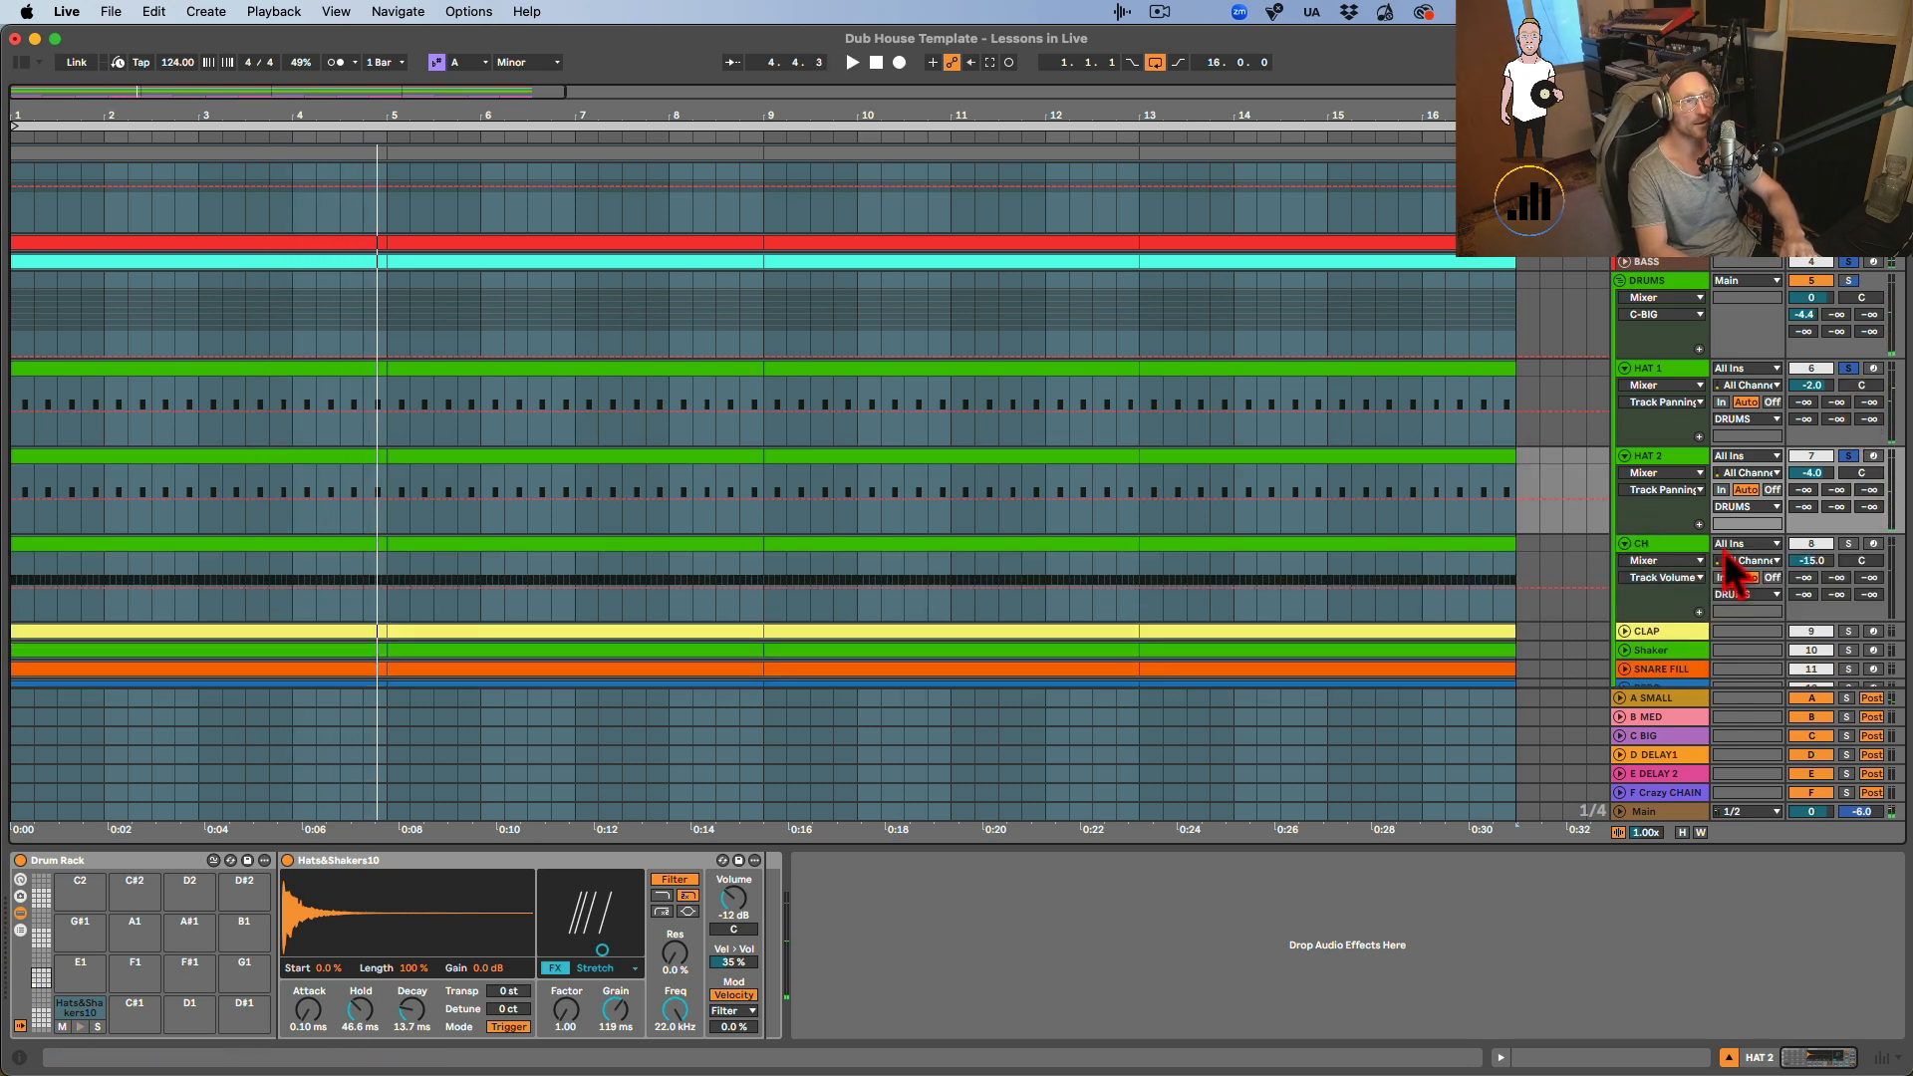
click(1848, 544)
key(space)
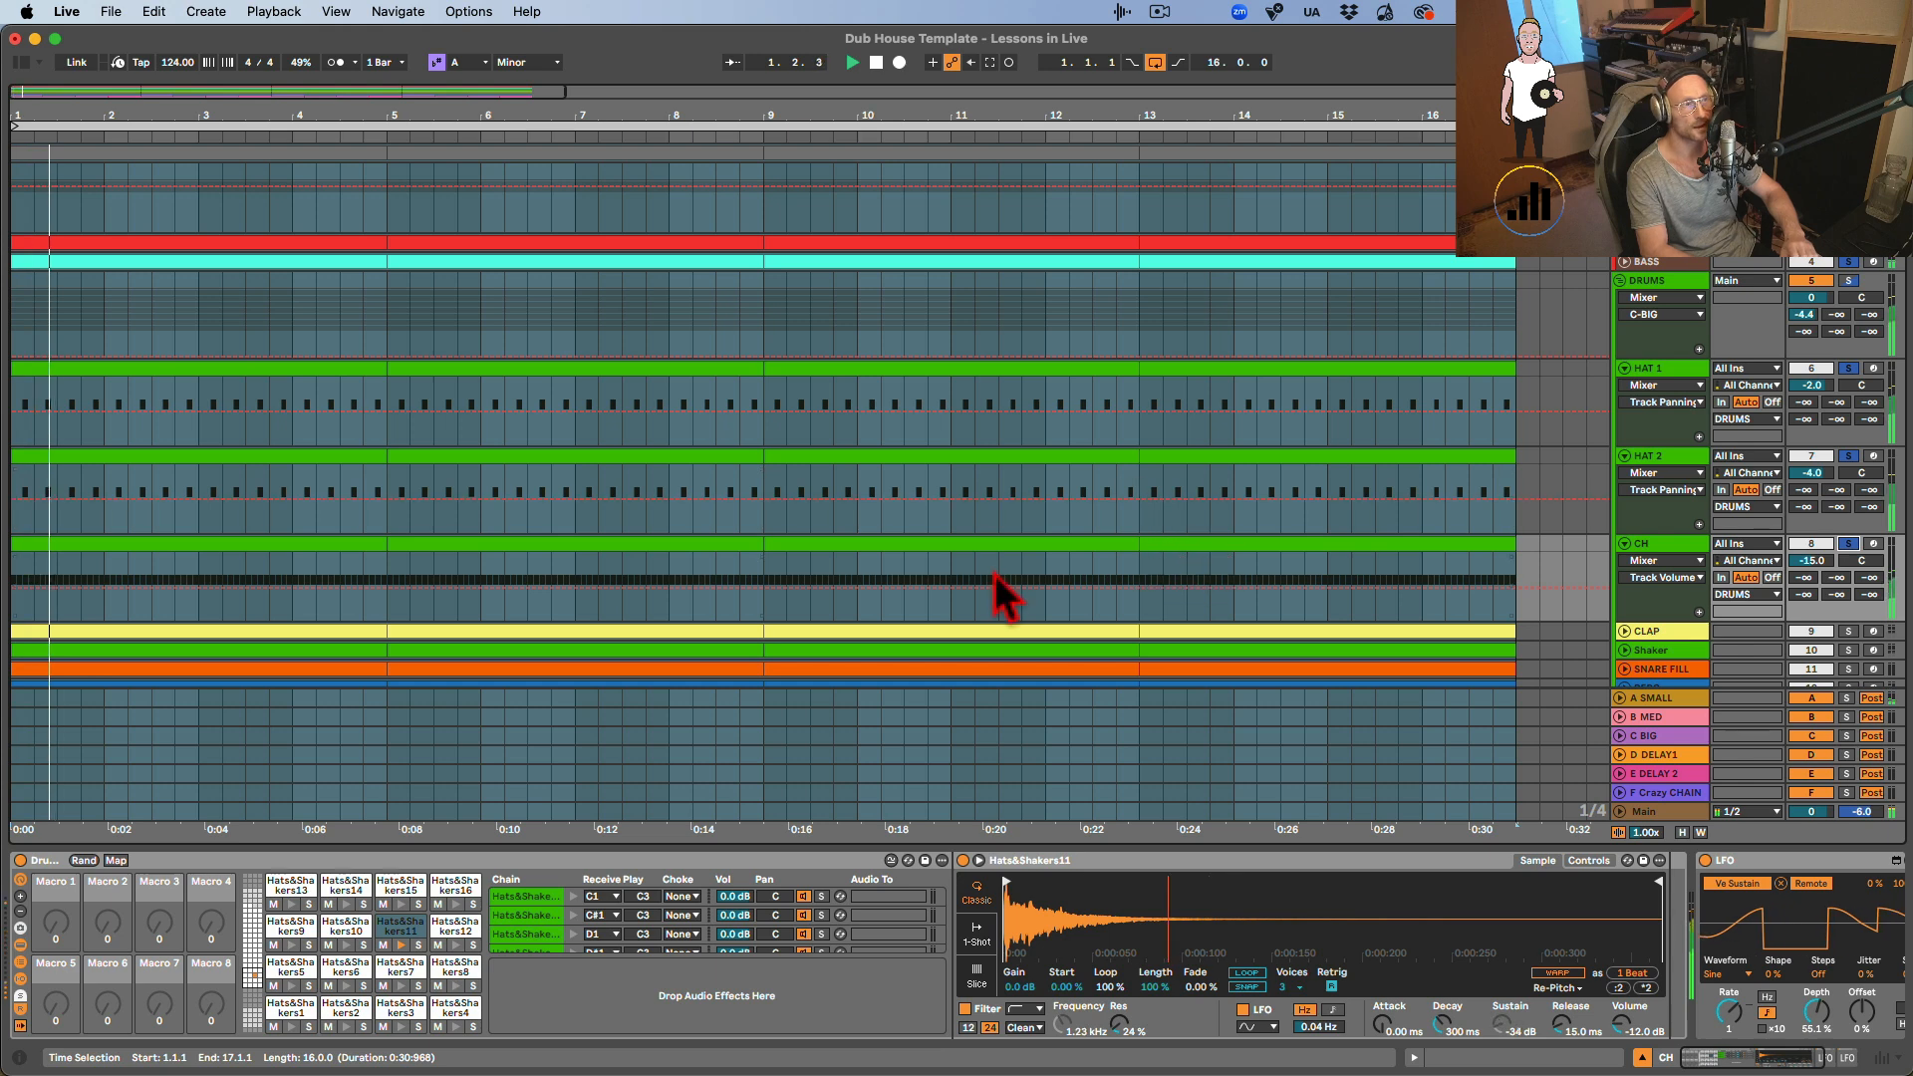
Open the first CH clip's notes and show its Swing 16ths groove in the Groove Pool while playing the hats.
click(362, 543)
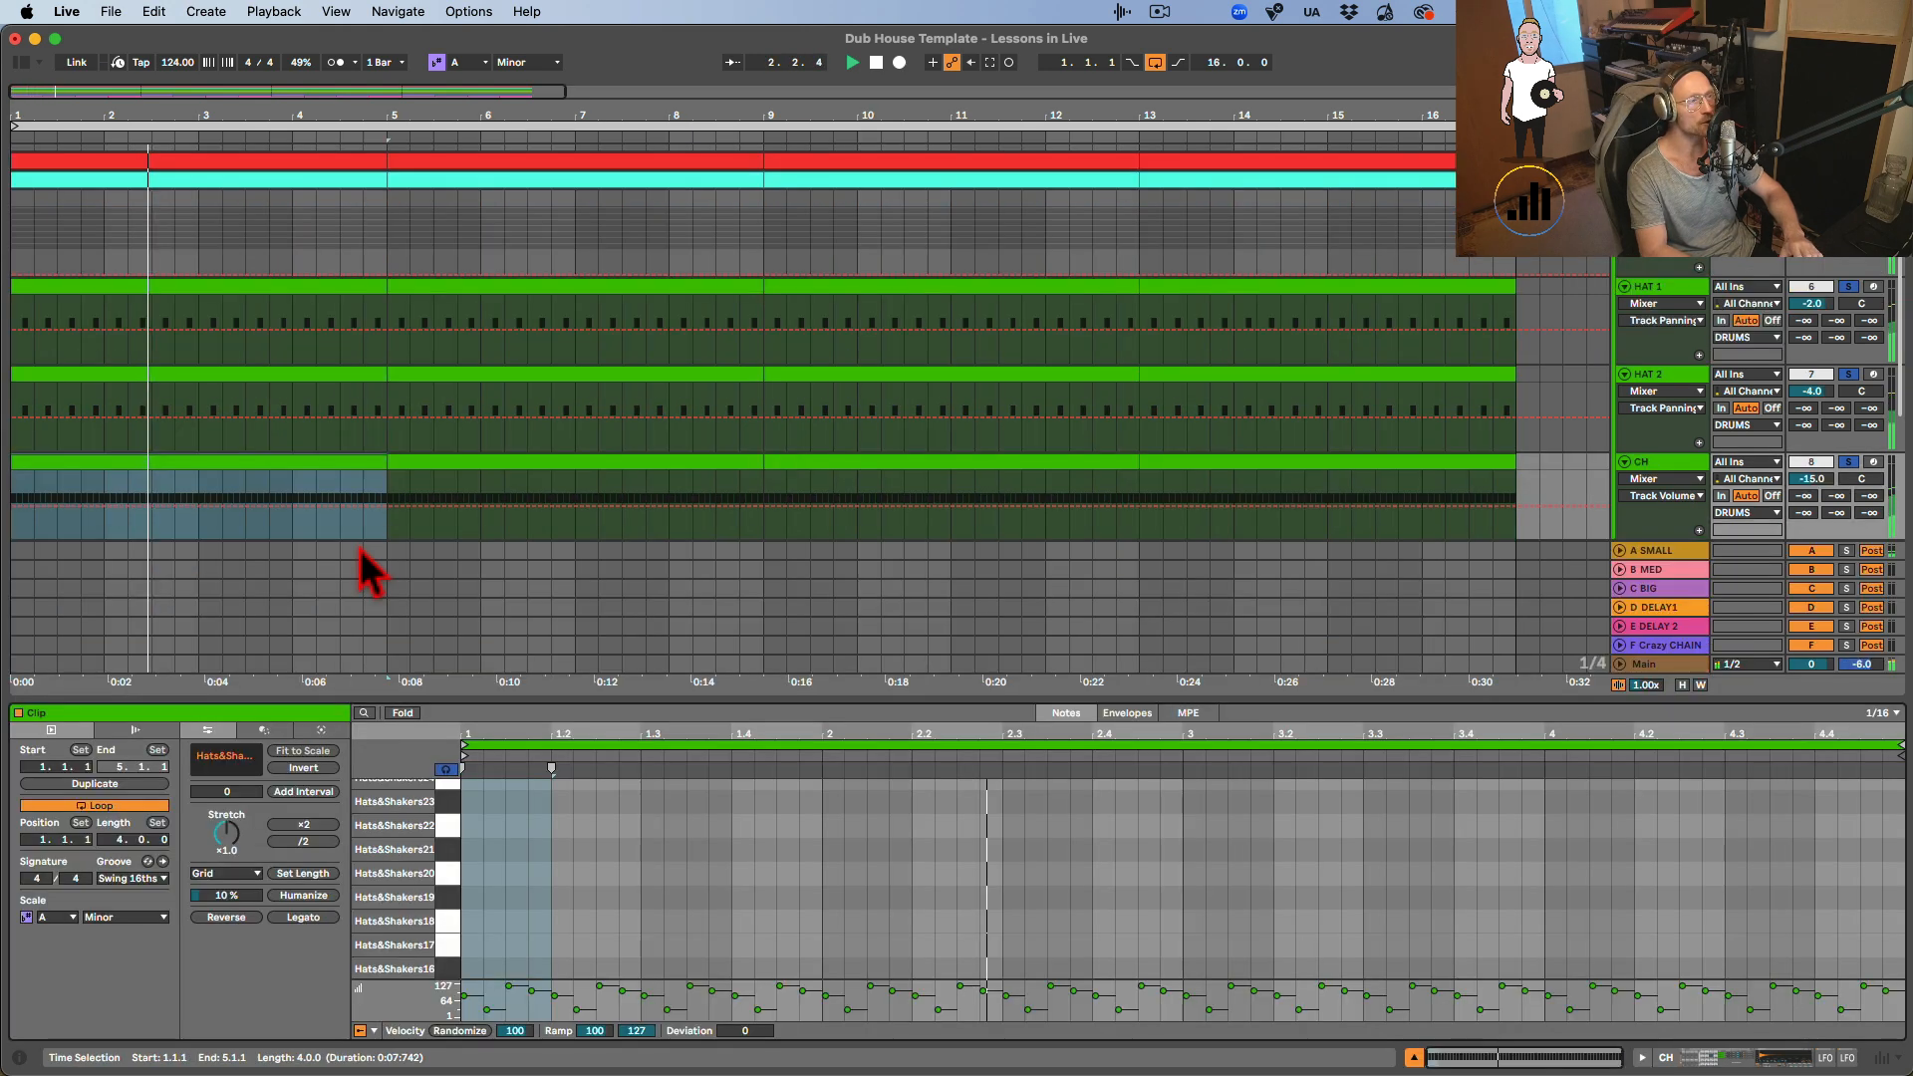
key(space)
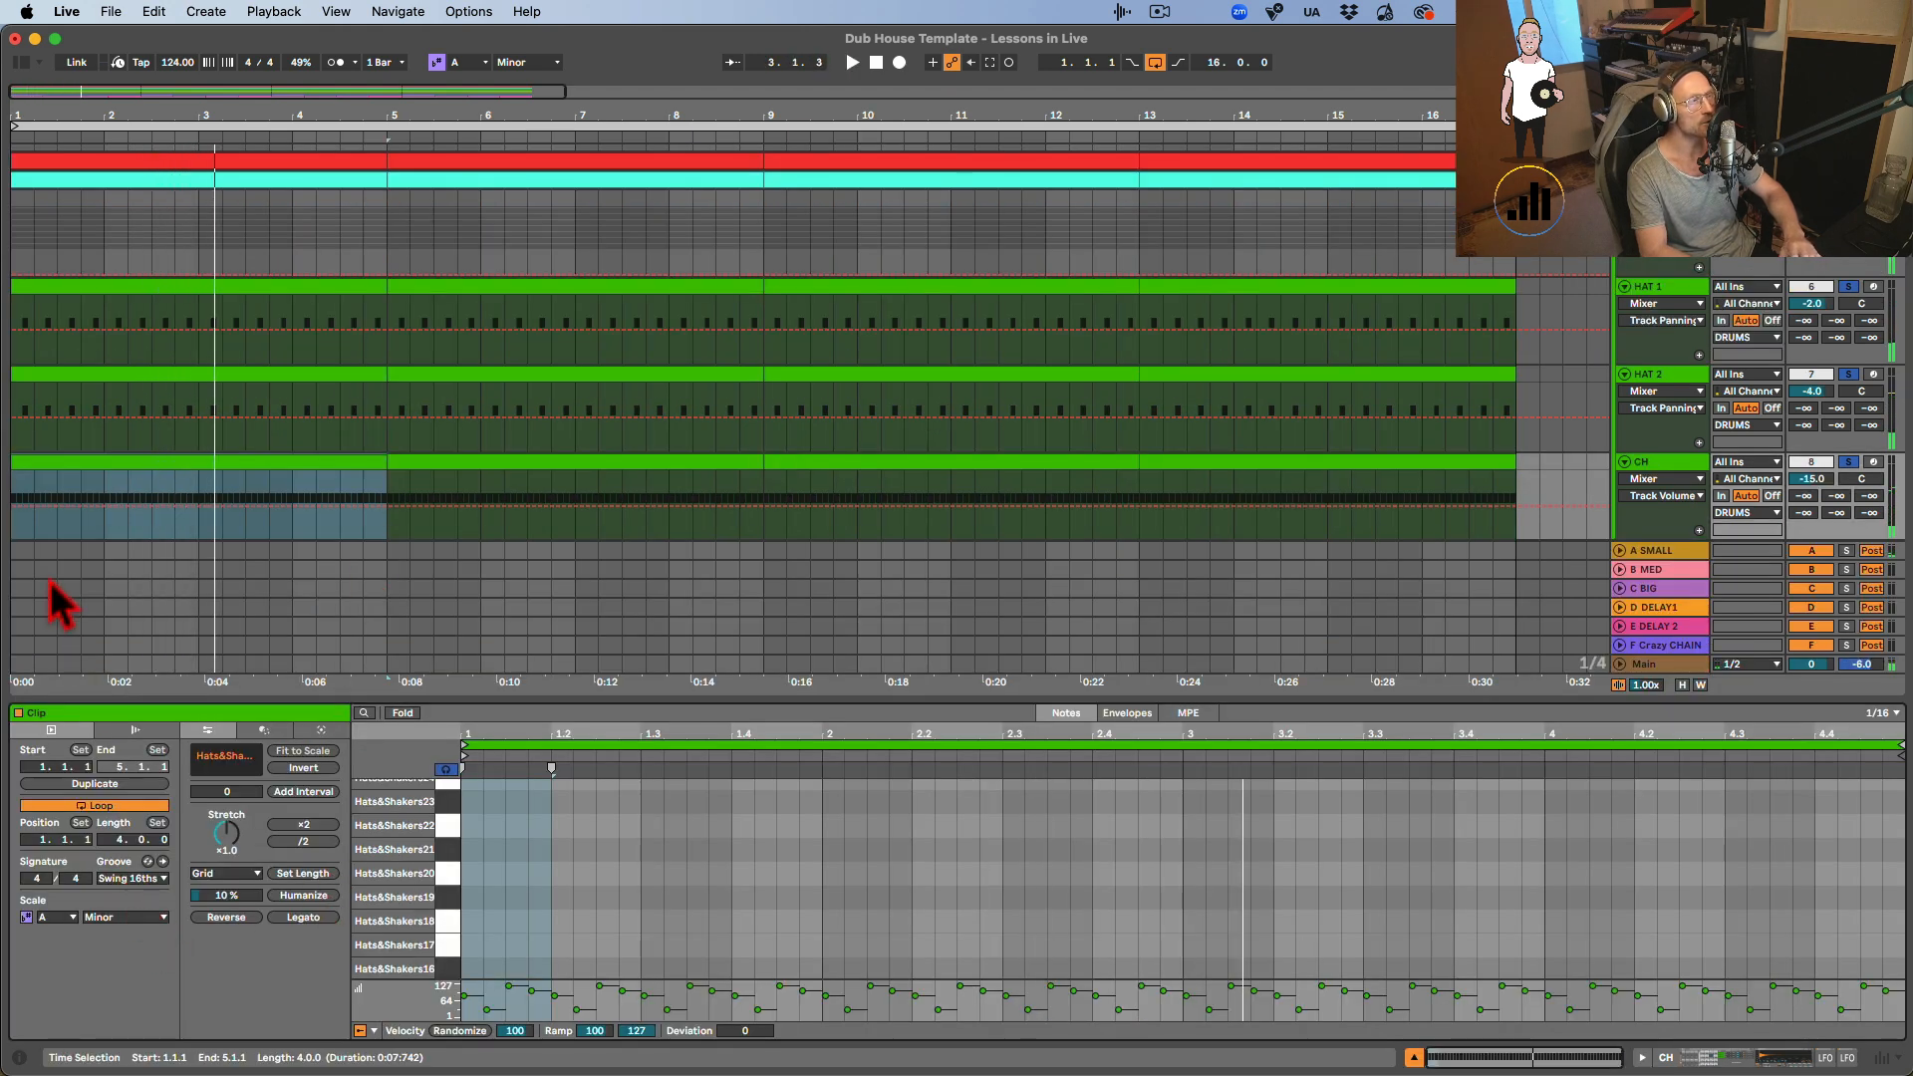
click(22, 64)
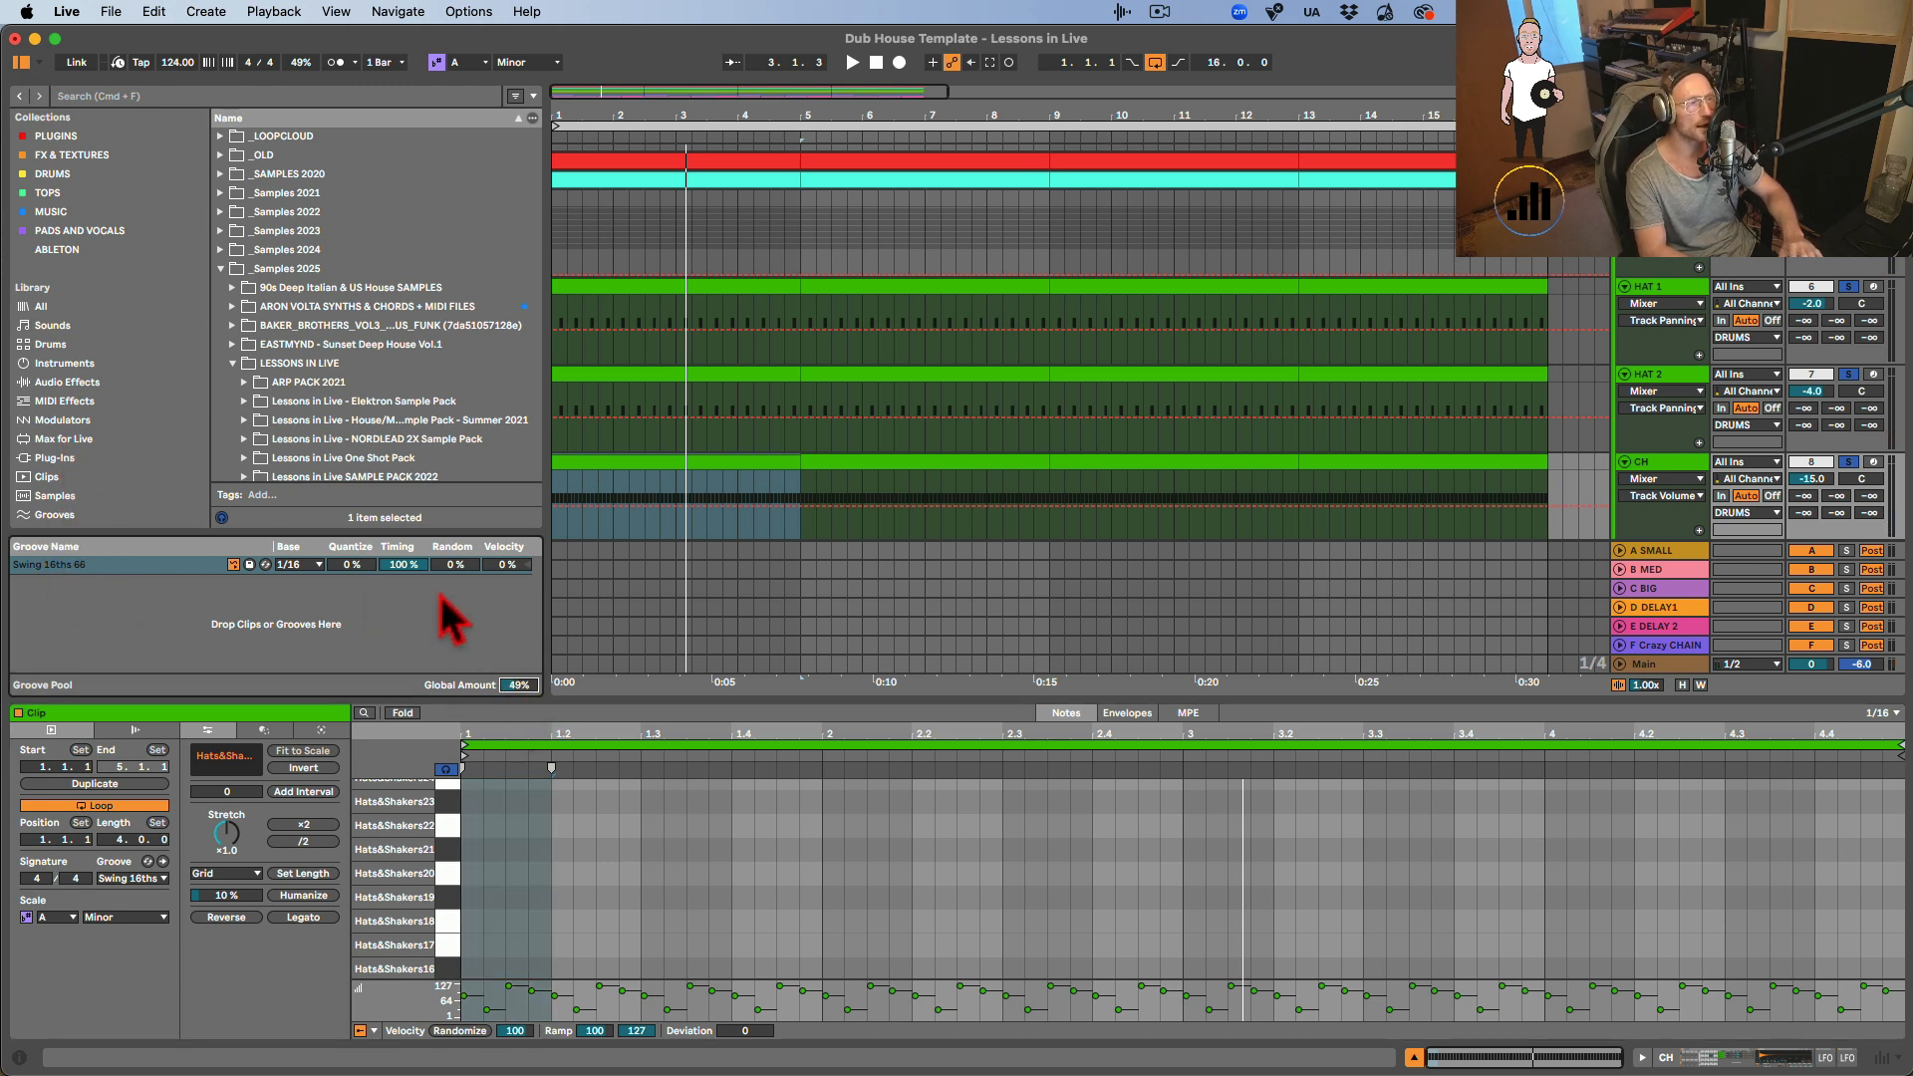
key(space)
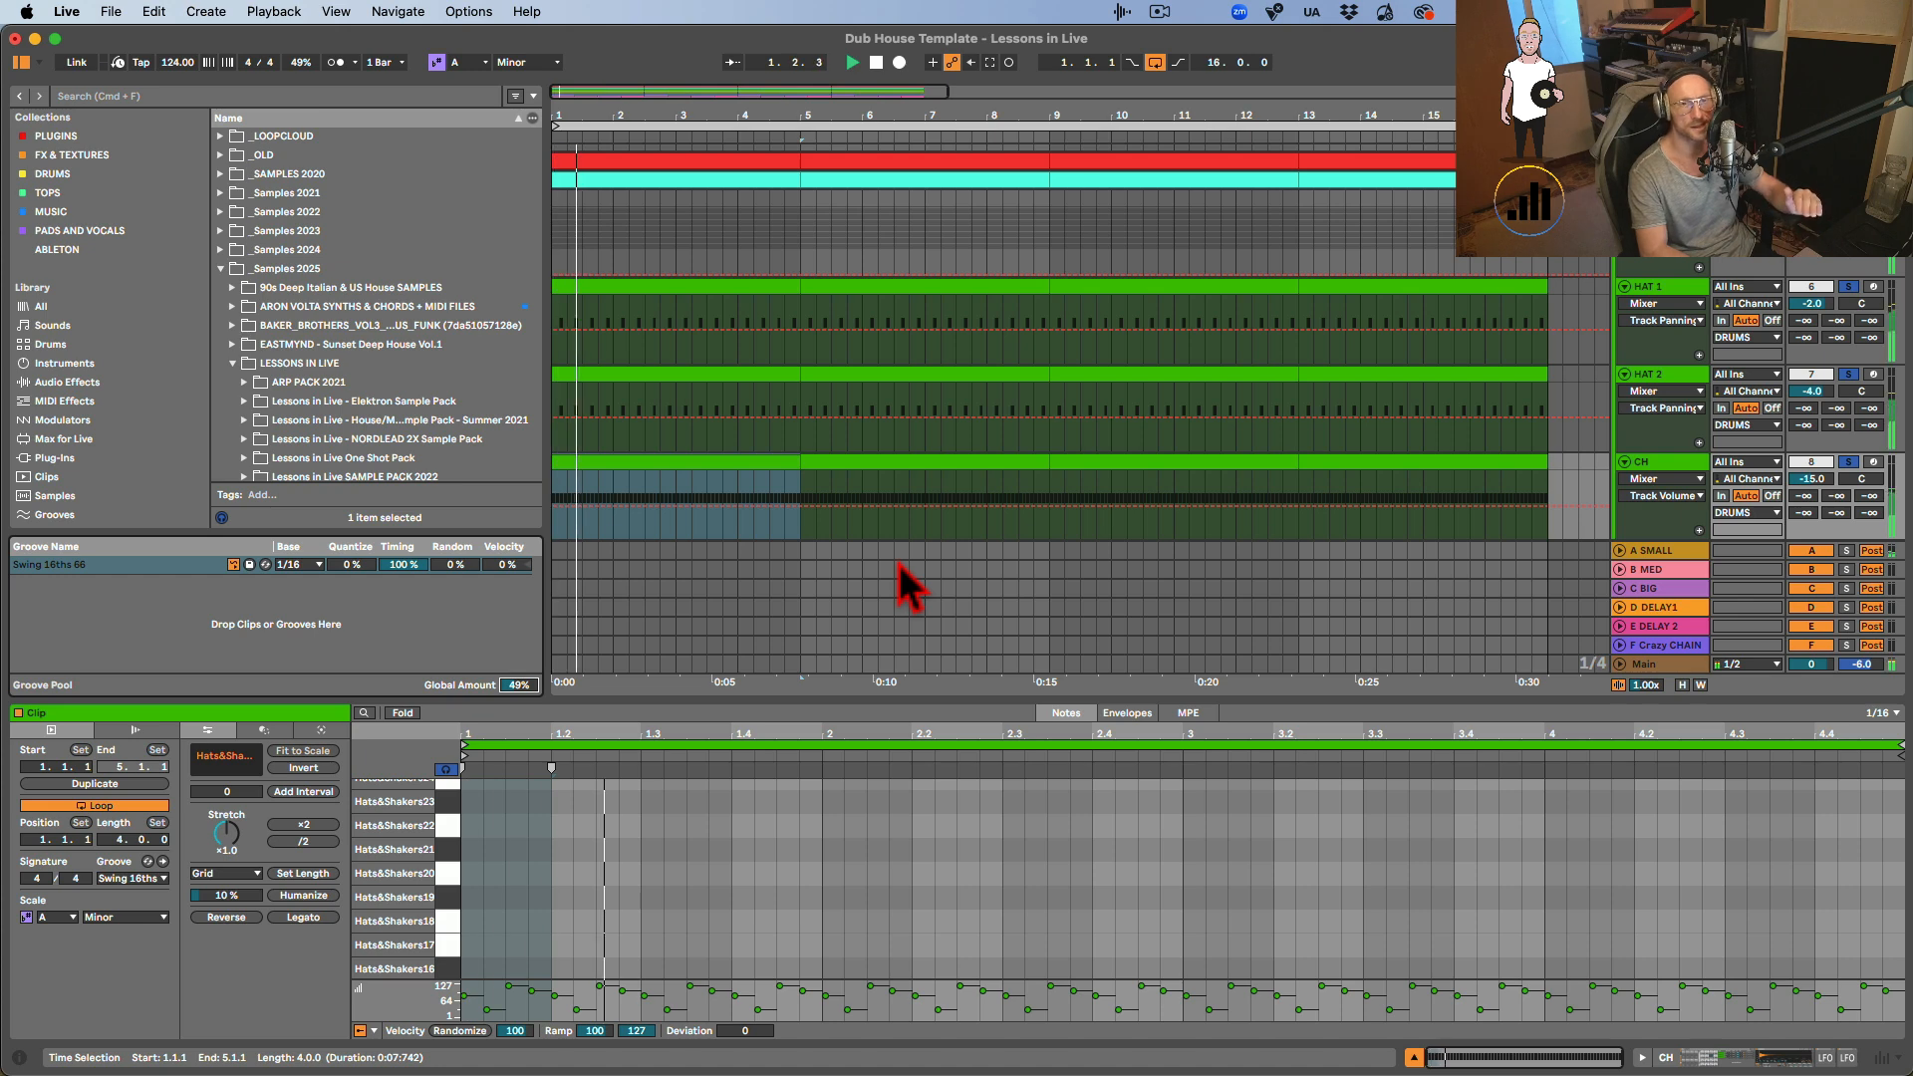
scroll(1010, 883, up, 2)
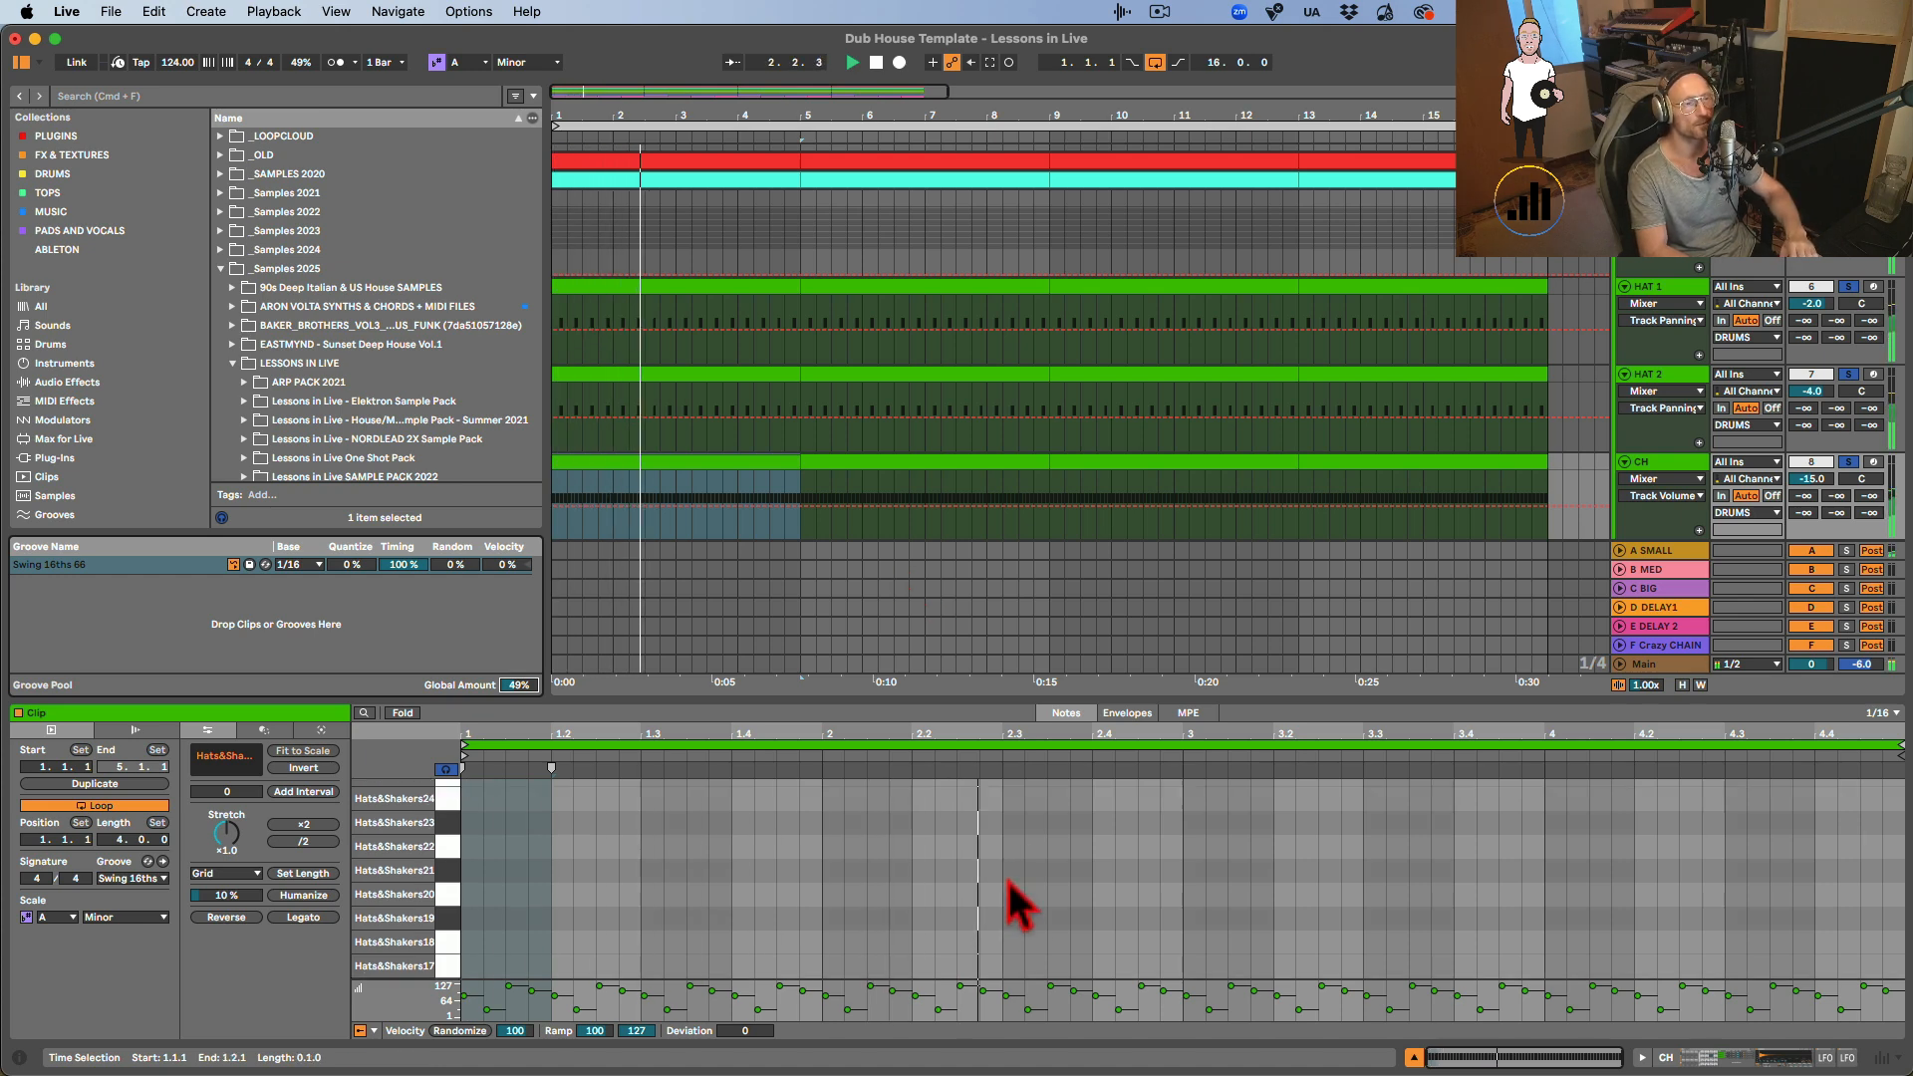
Solo the CLAP track alongside the hats, play the arrangement, and unfold the track with its devices showing.
scroll(1010, 893, up, 5)
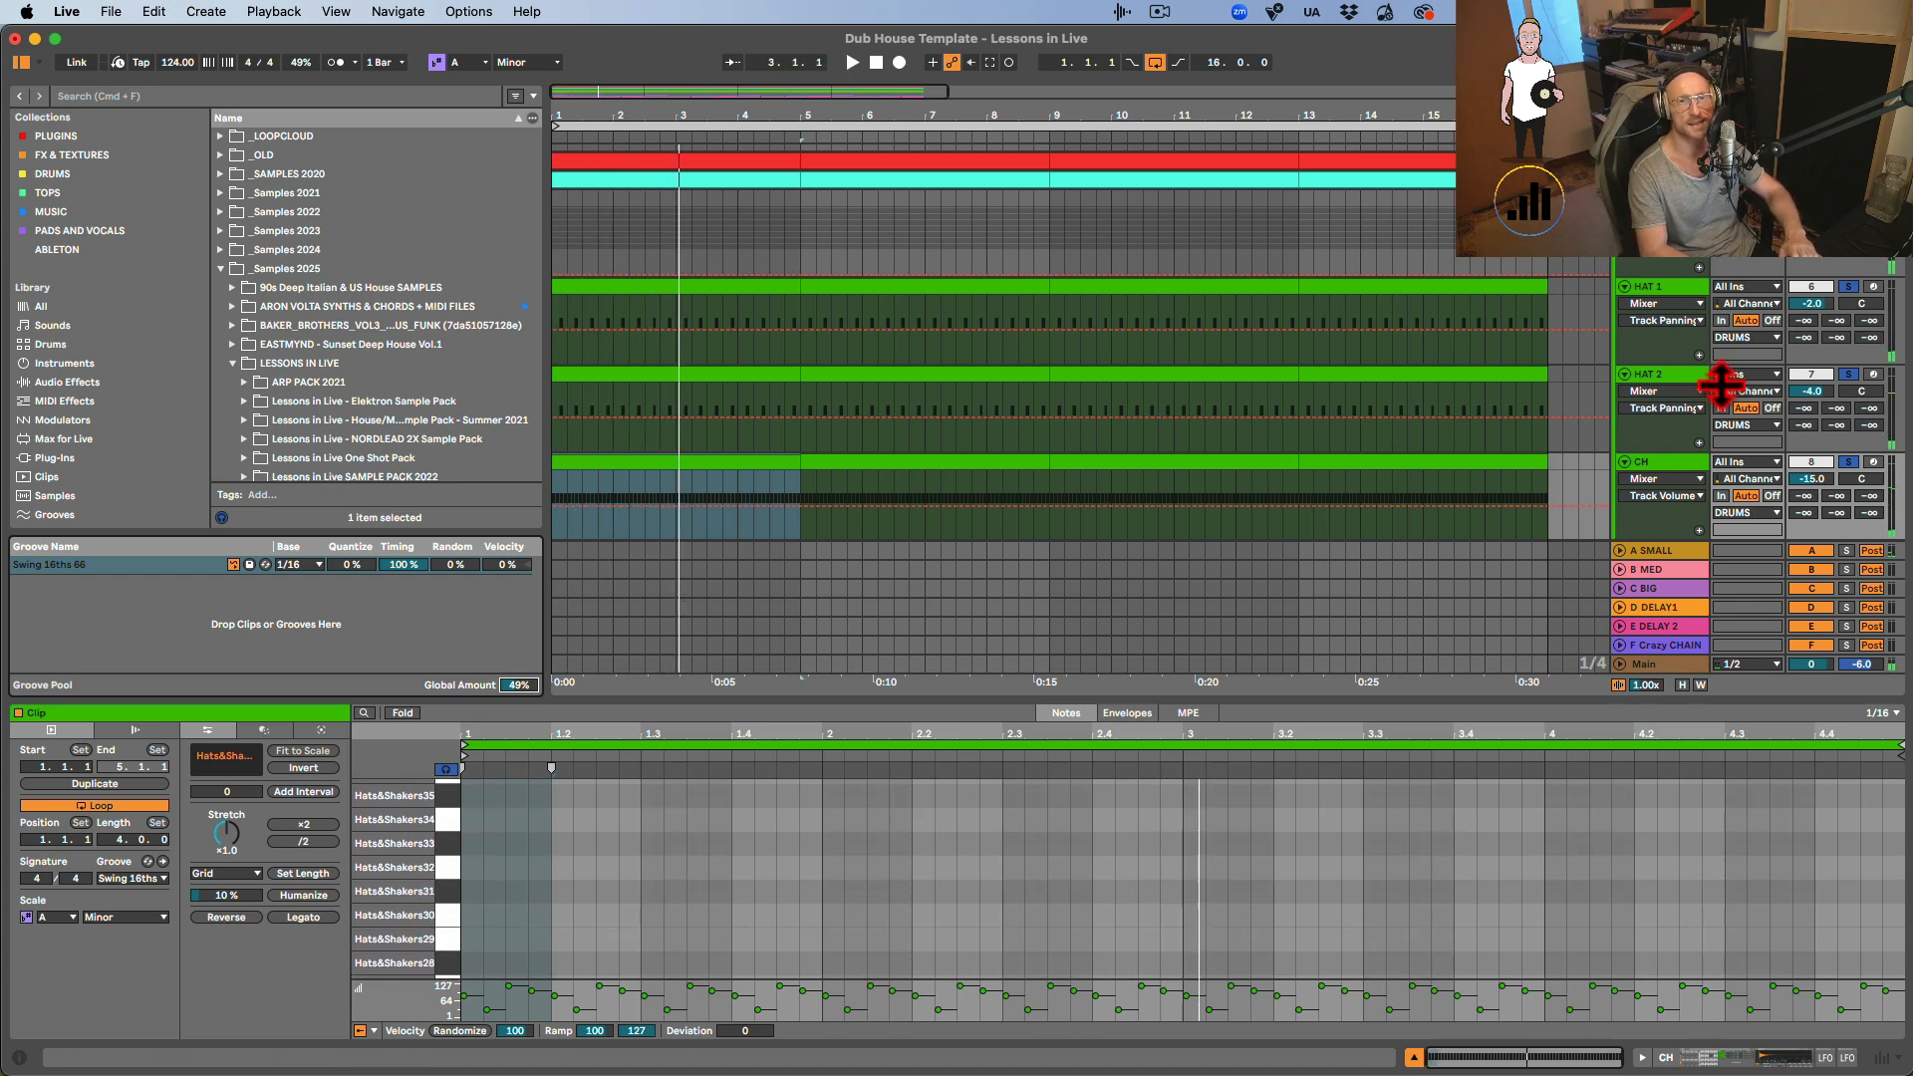
scroll(1807, 379, down, 3)
super+click(1848, 424)
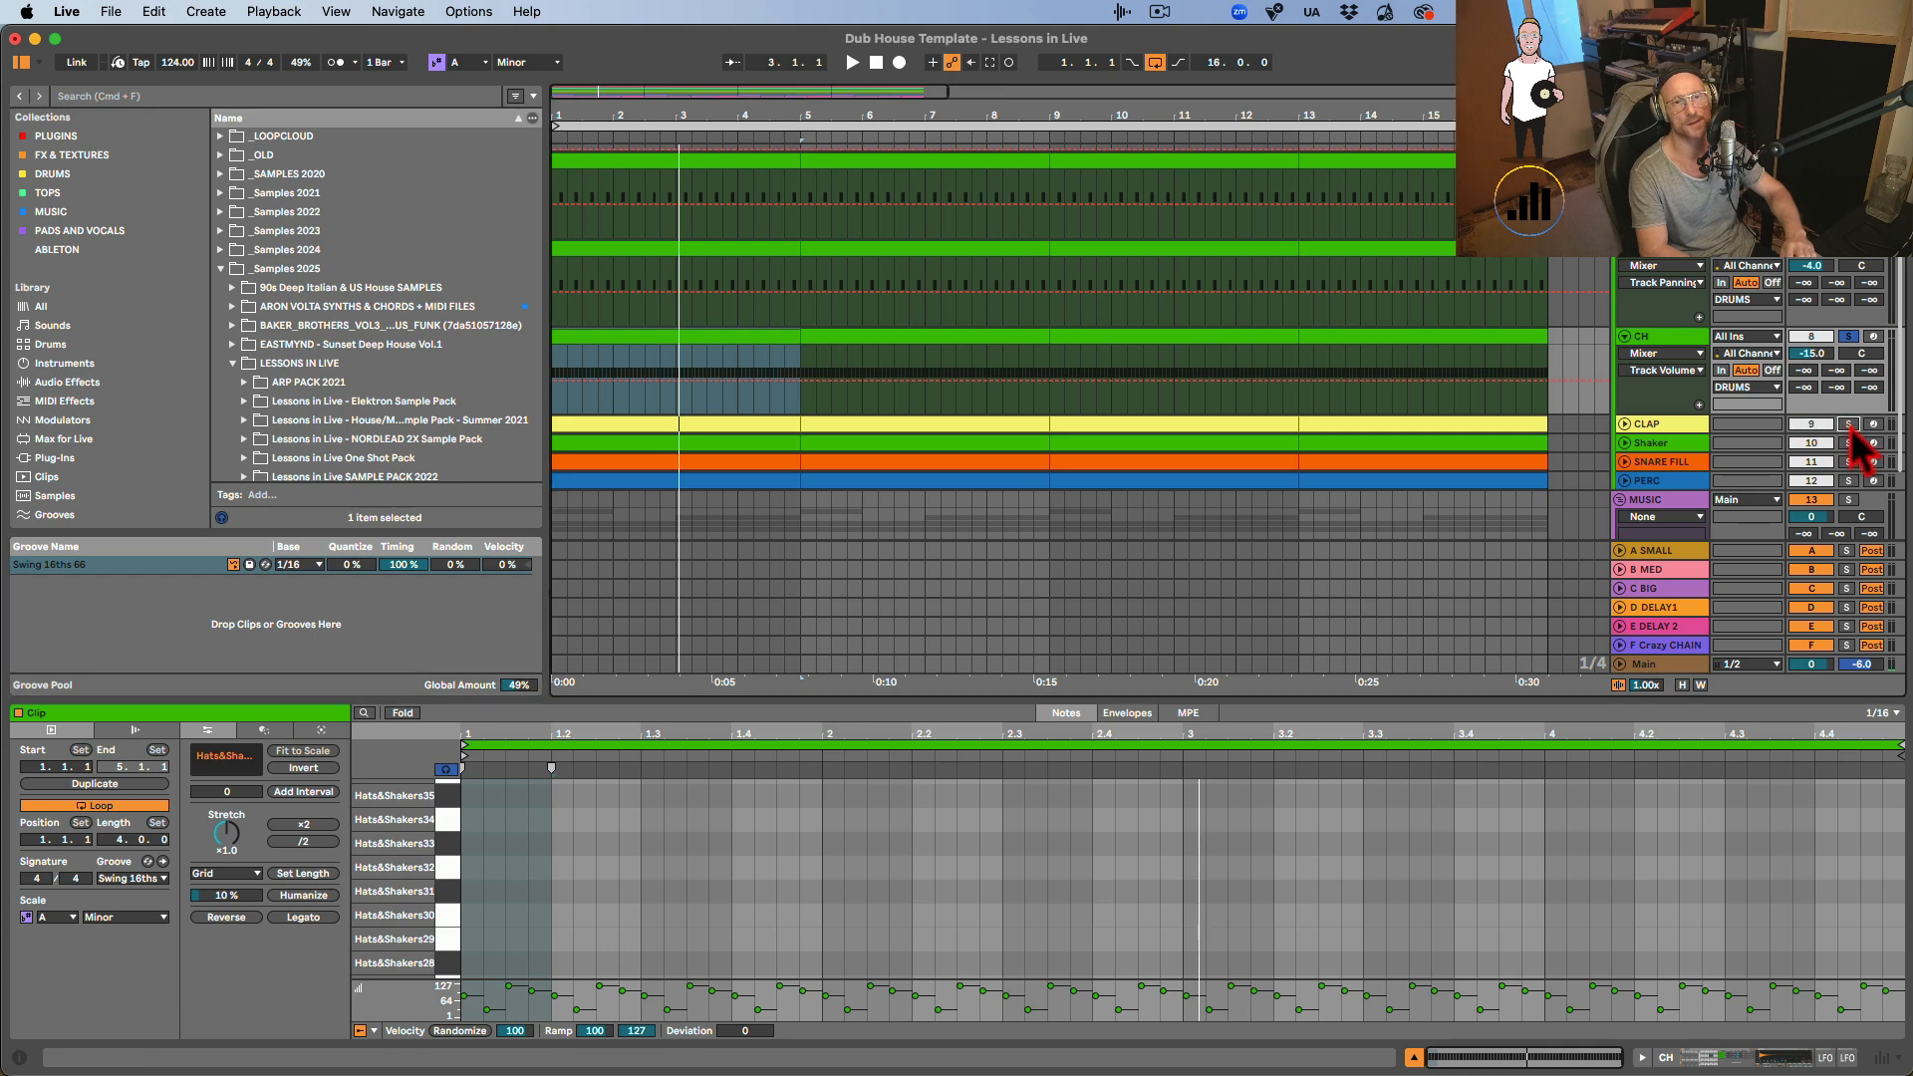
key(space)
click(1623, 424)
double_click(1645, 427)
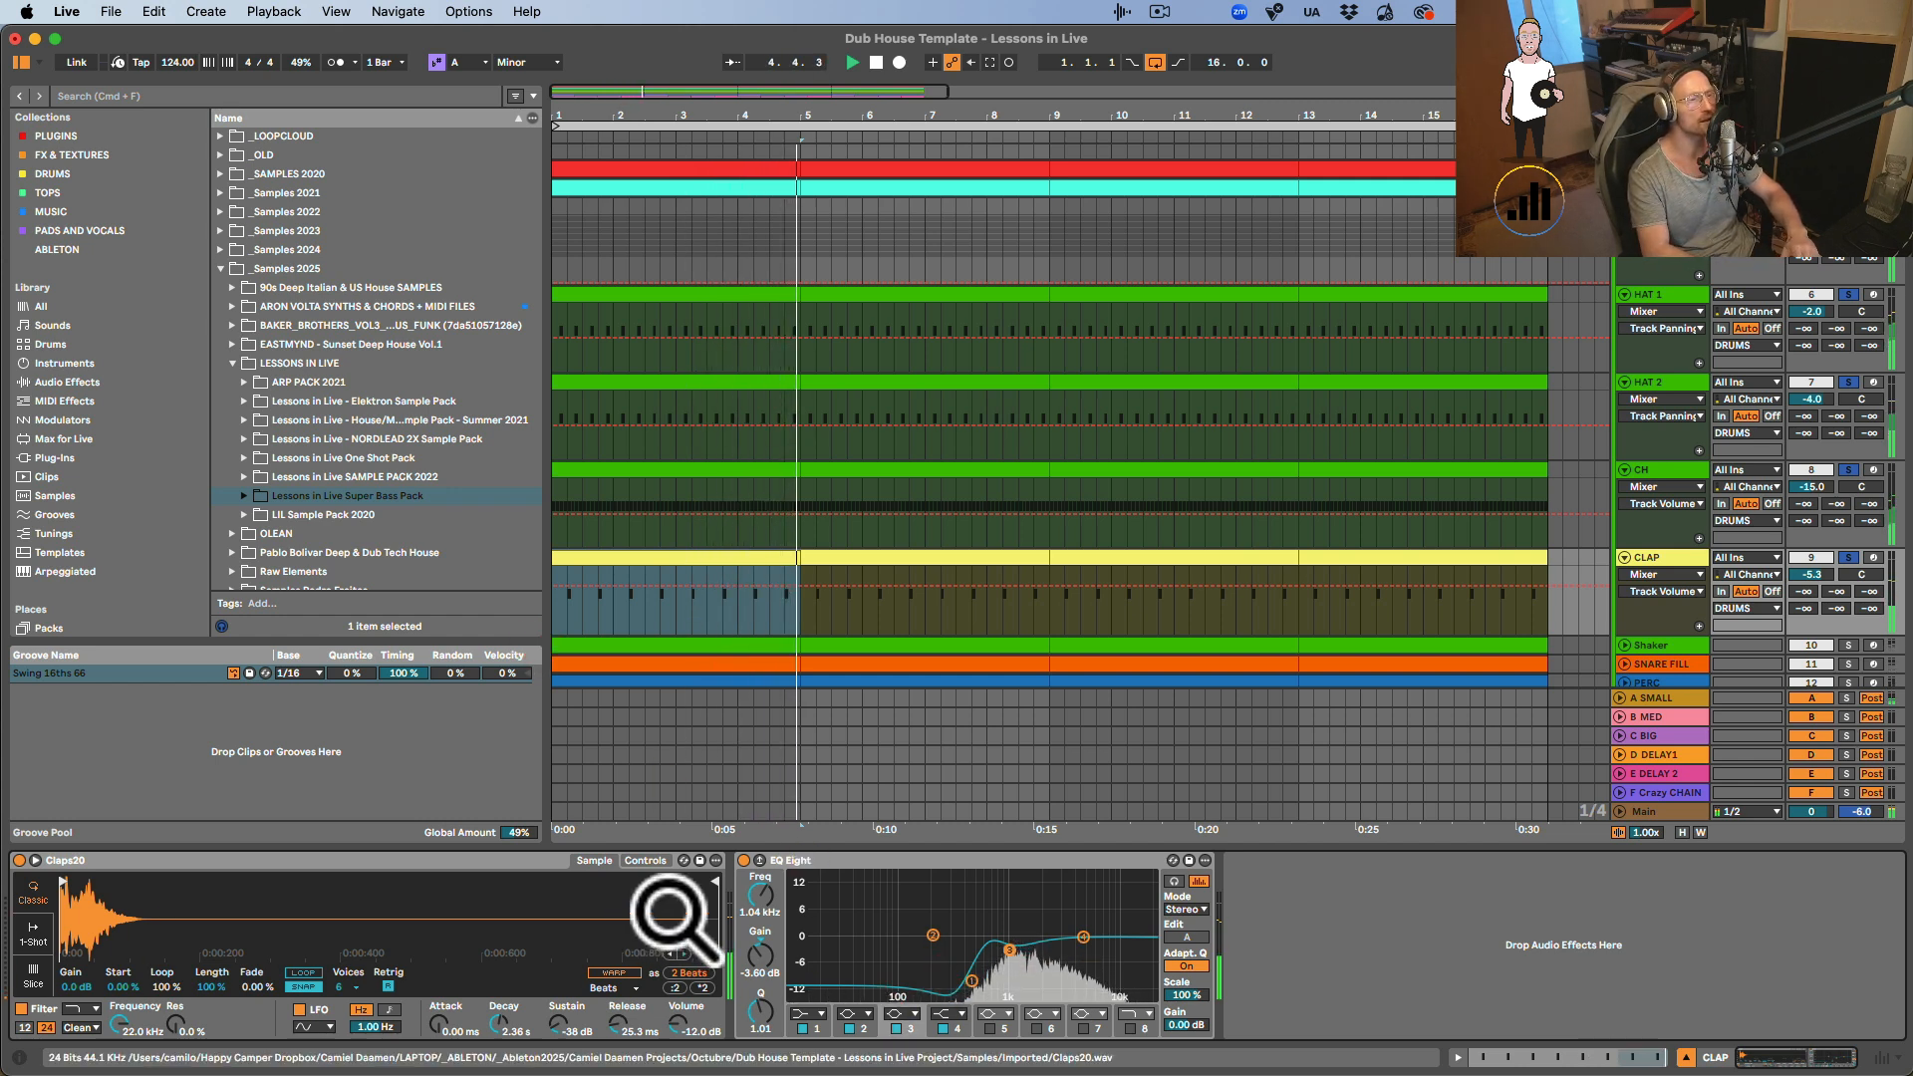
Compare the clap with EQ Eight bypassed and active, and inspect the Claps20 sampler's envelope and transpose controls.
click(743, 860)
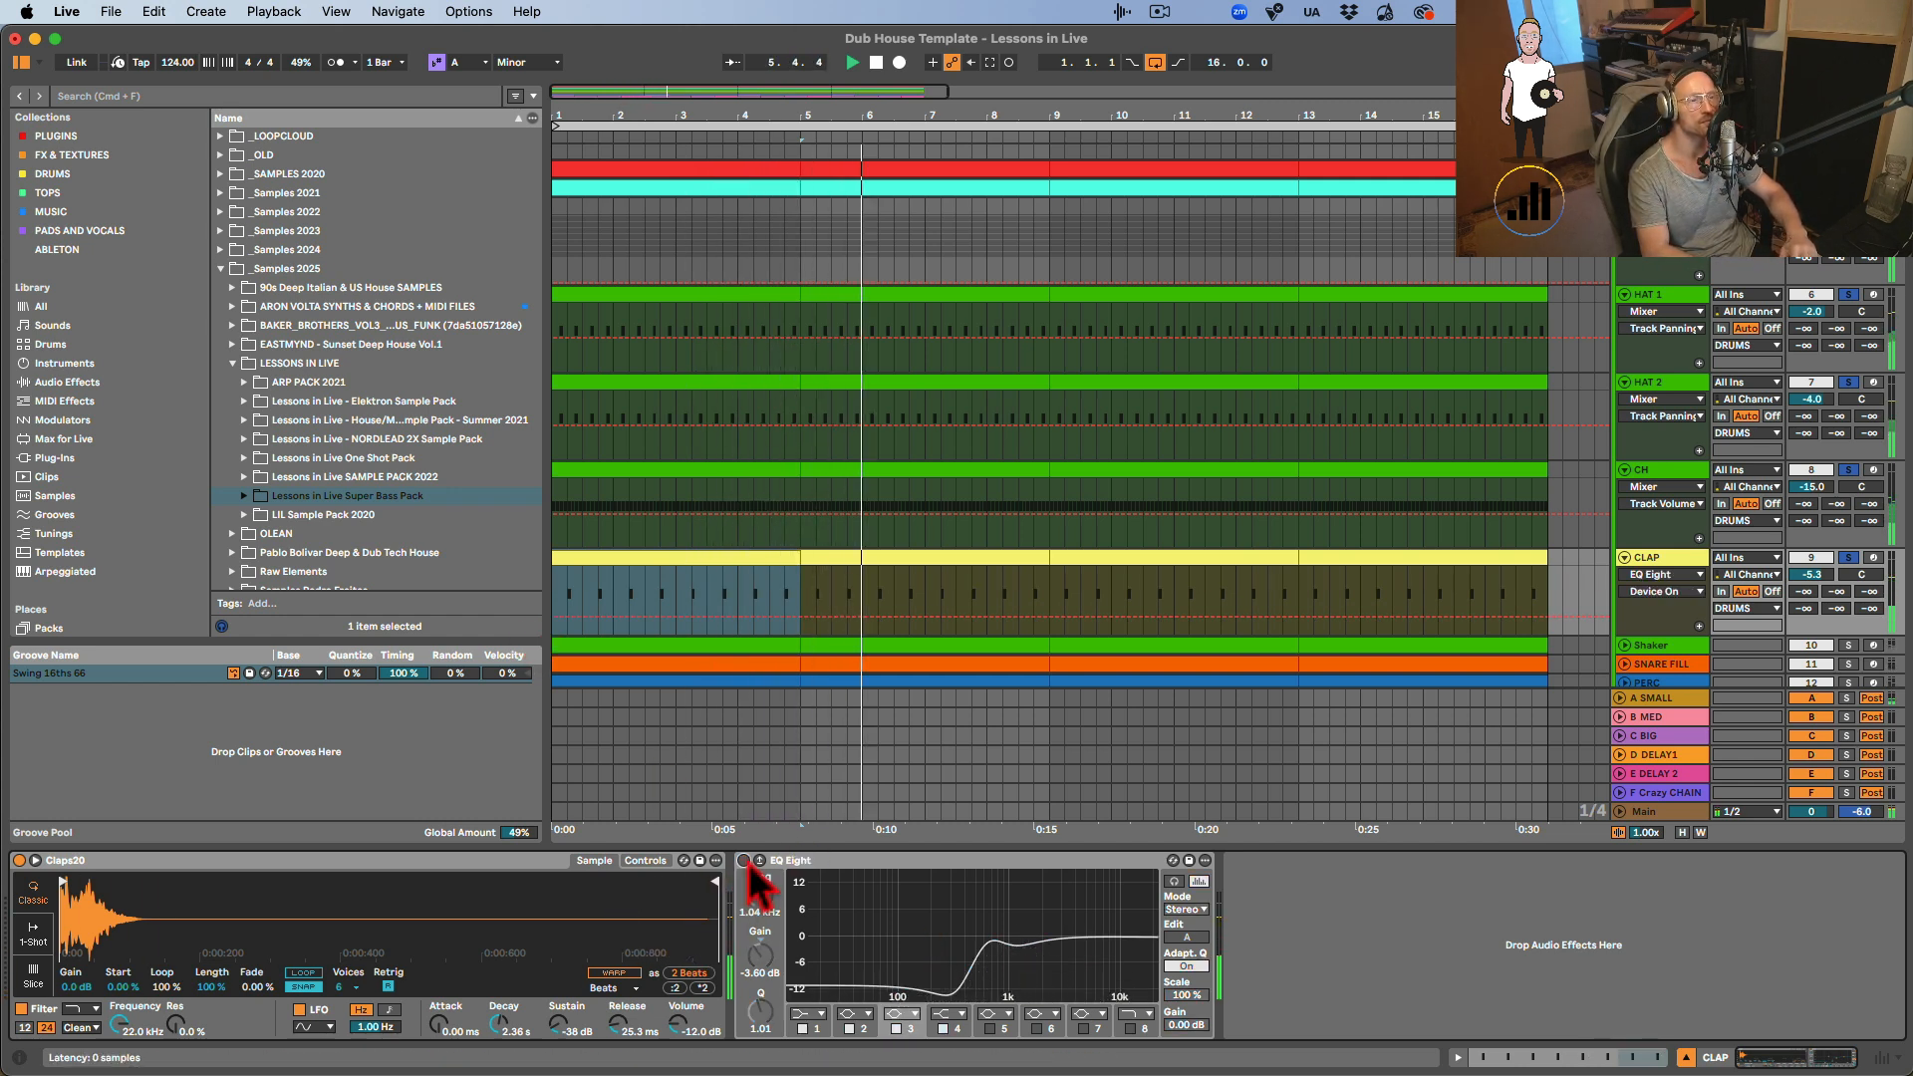
click(744, 861)
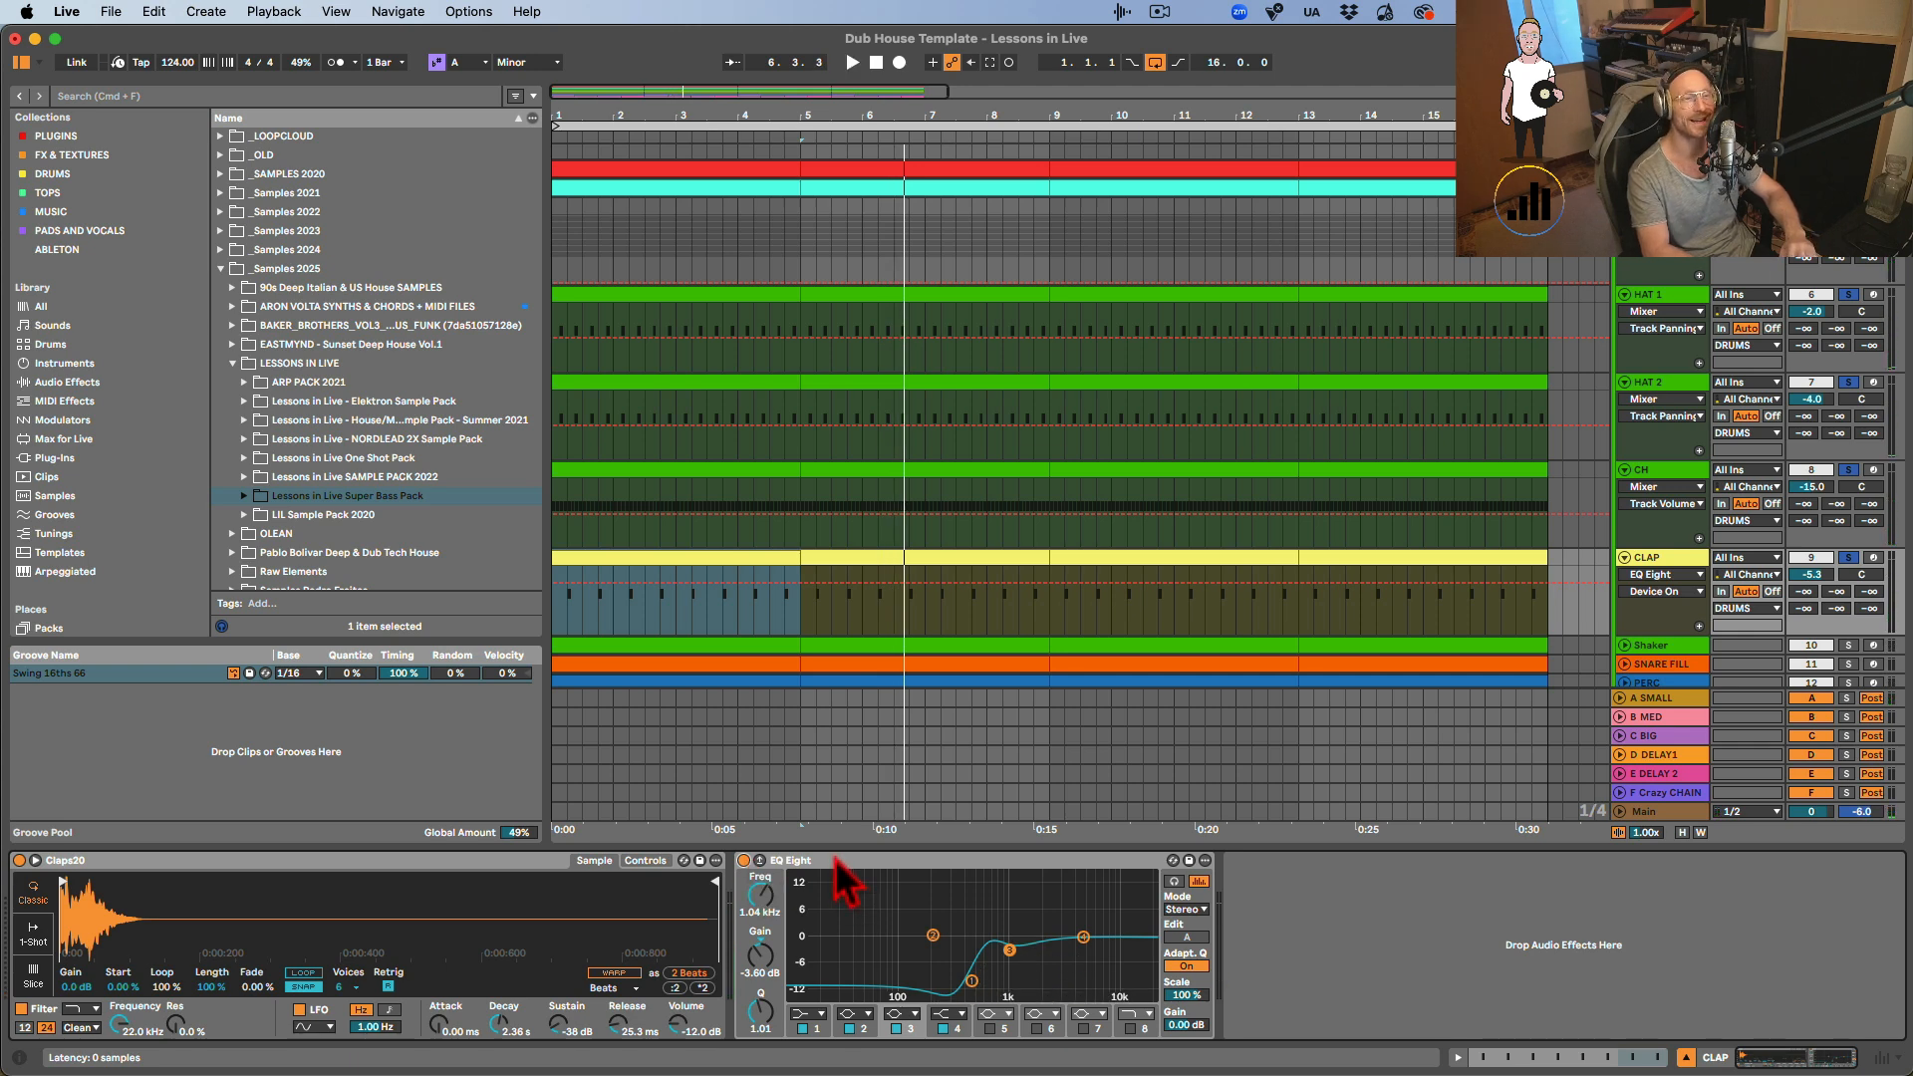
click(643, 861)
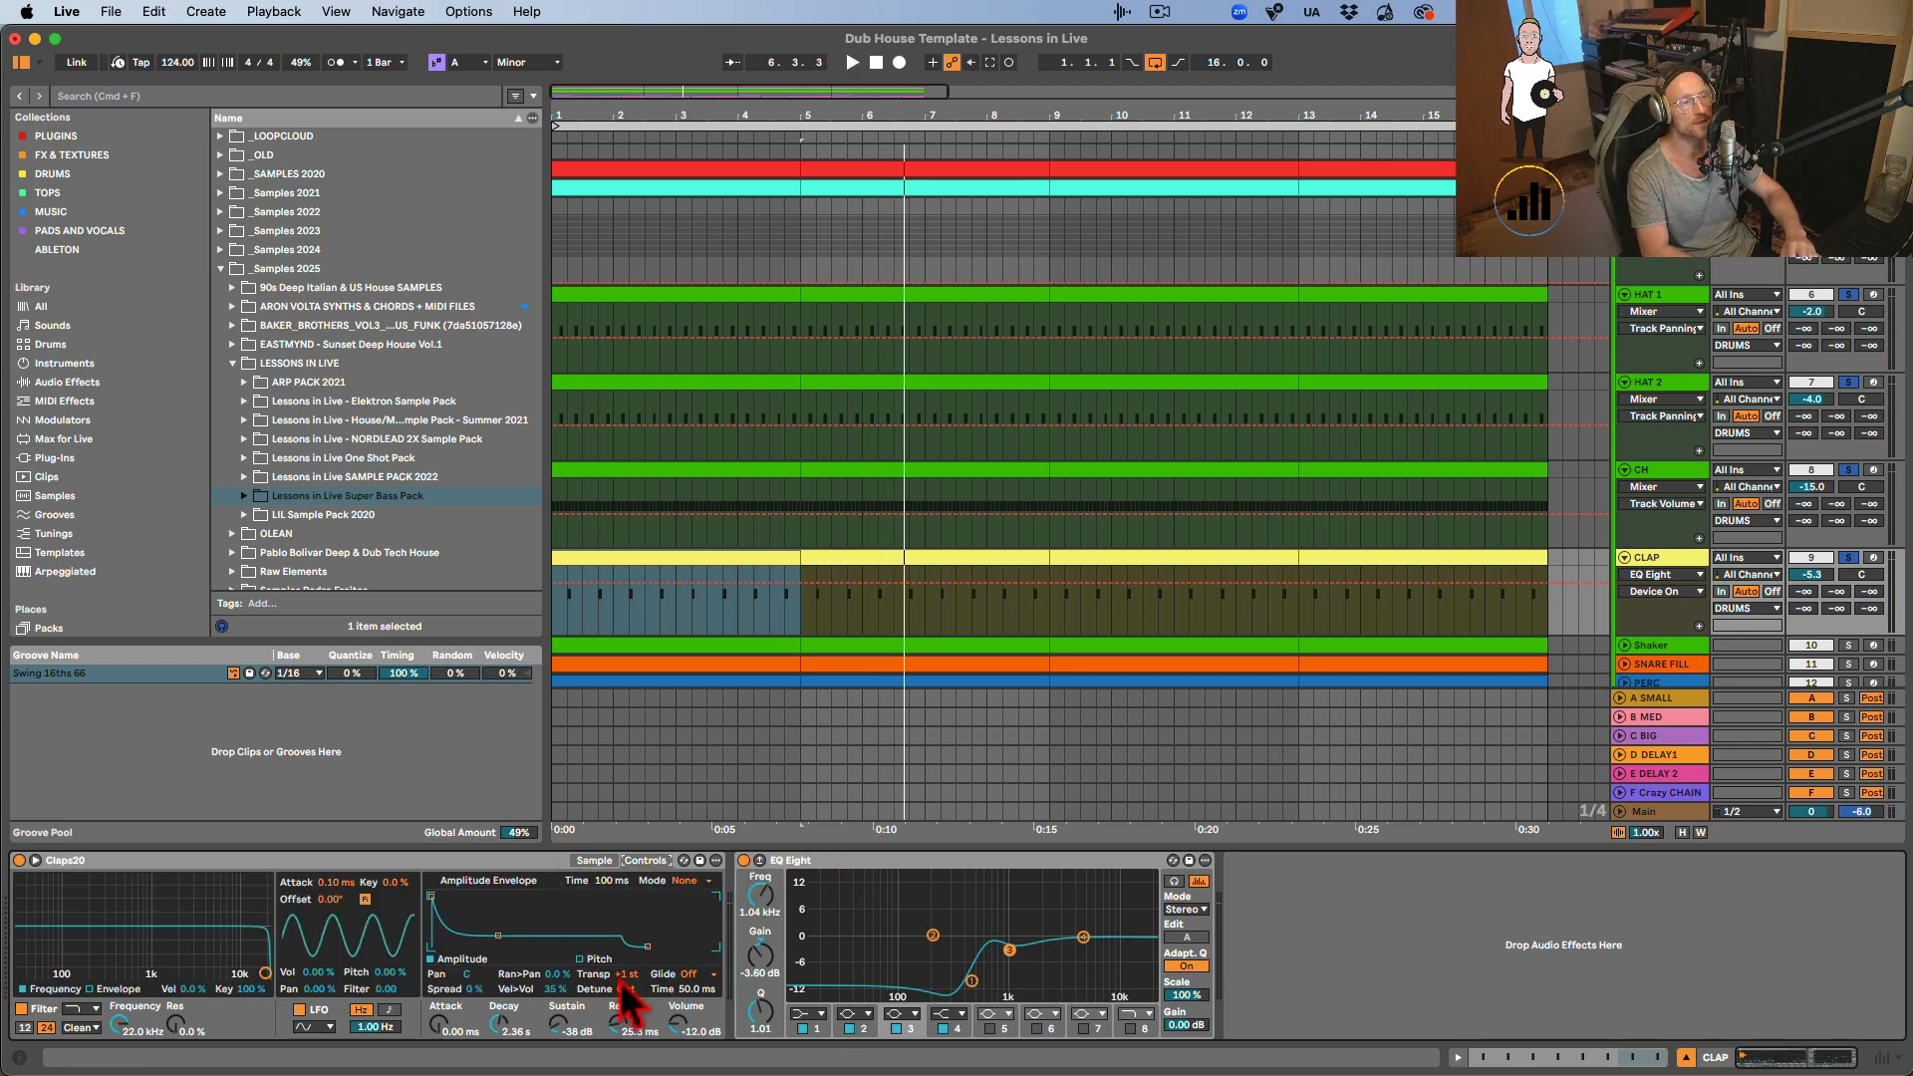
click(594, 861)
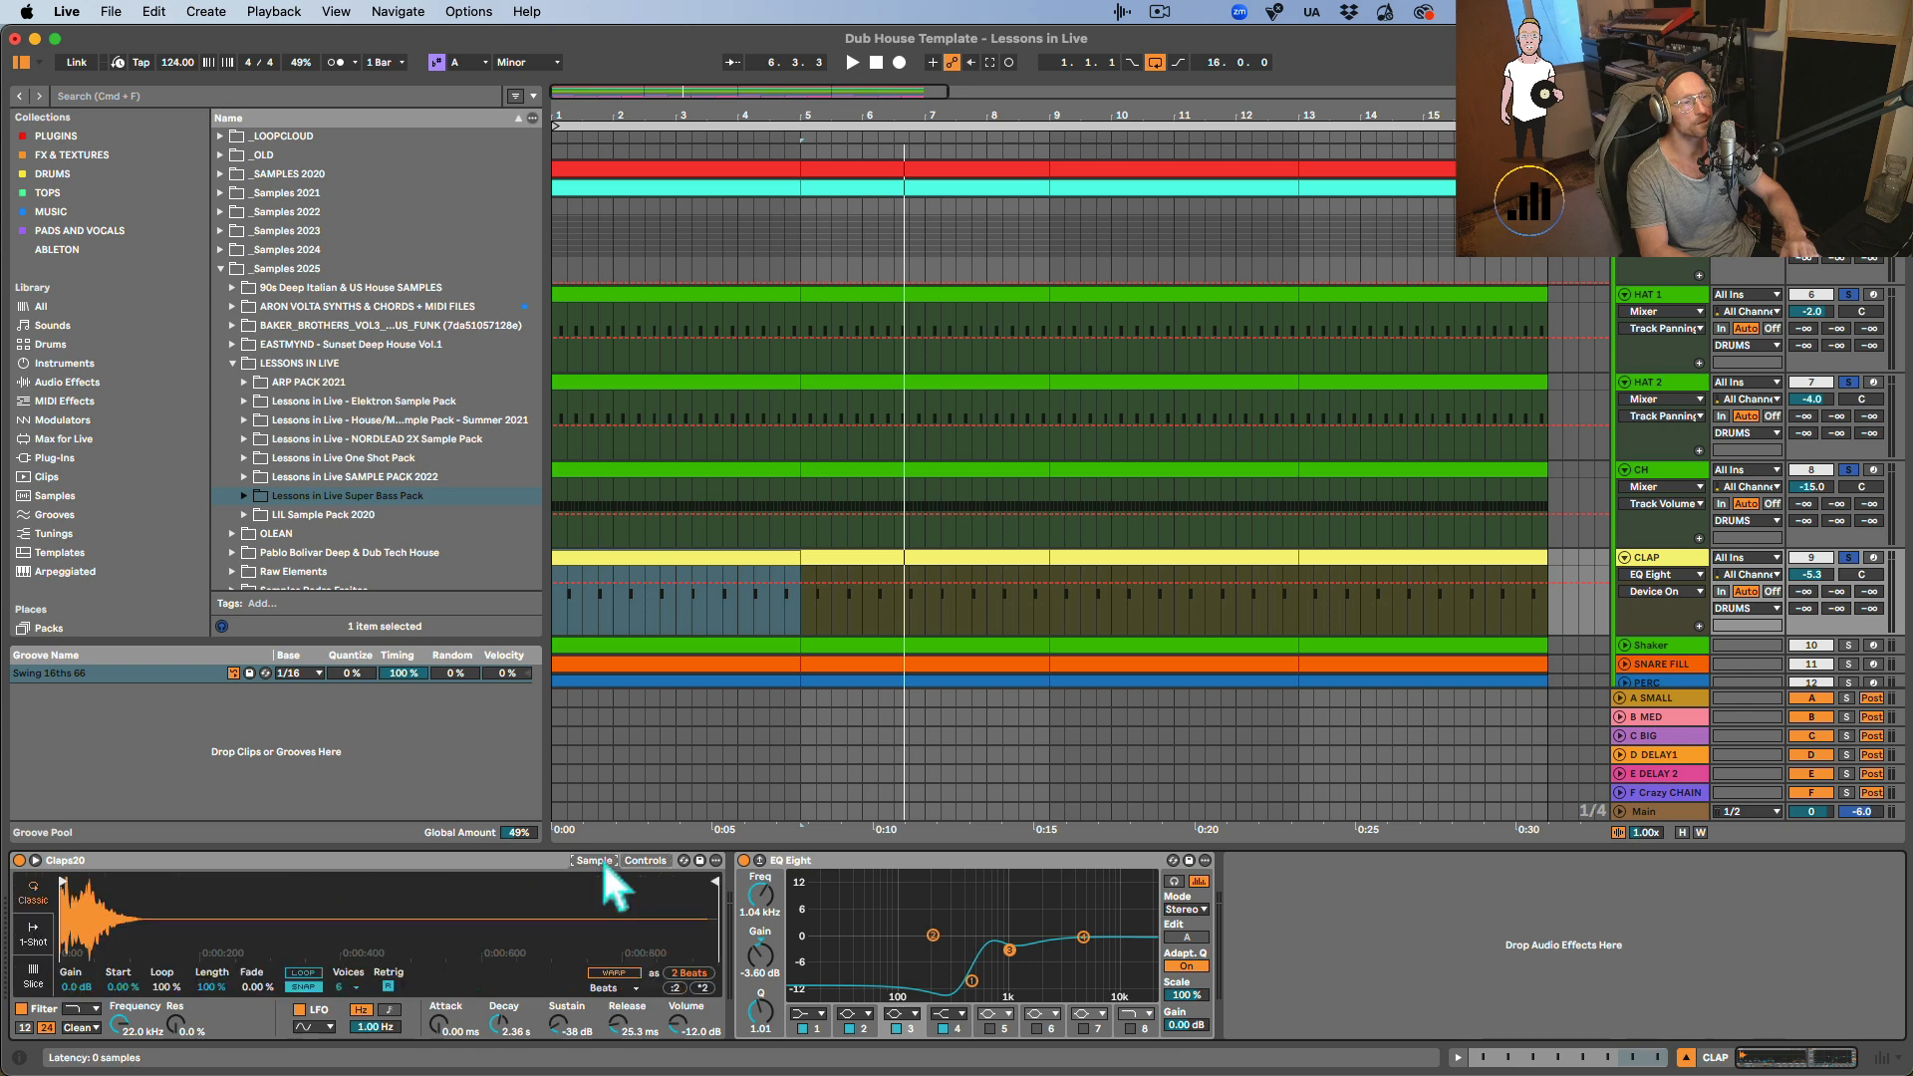
Inspect the envelope and sample settings of the samplers on the CH, HAT 2 and HAT 1 tracks.
click(1634, 473)
click(1587, 861)
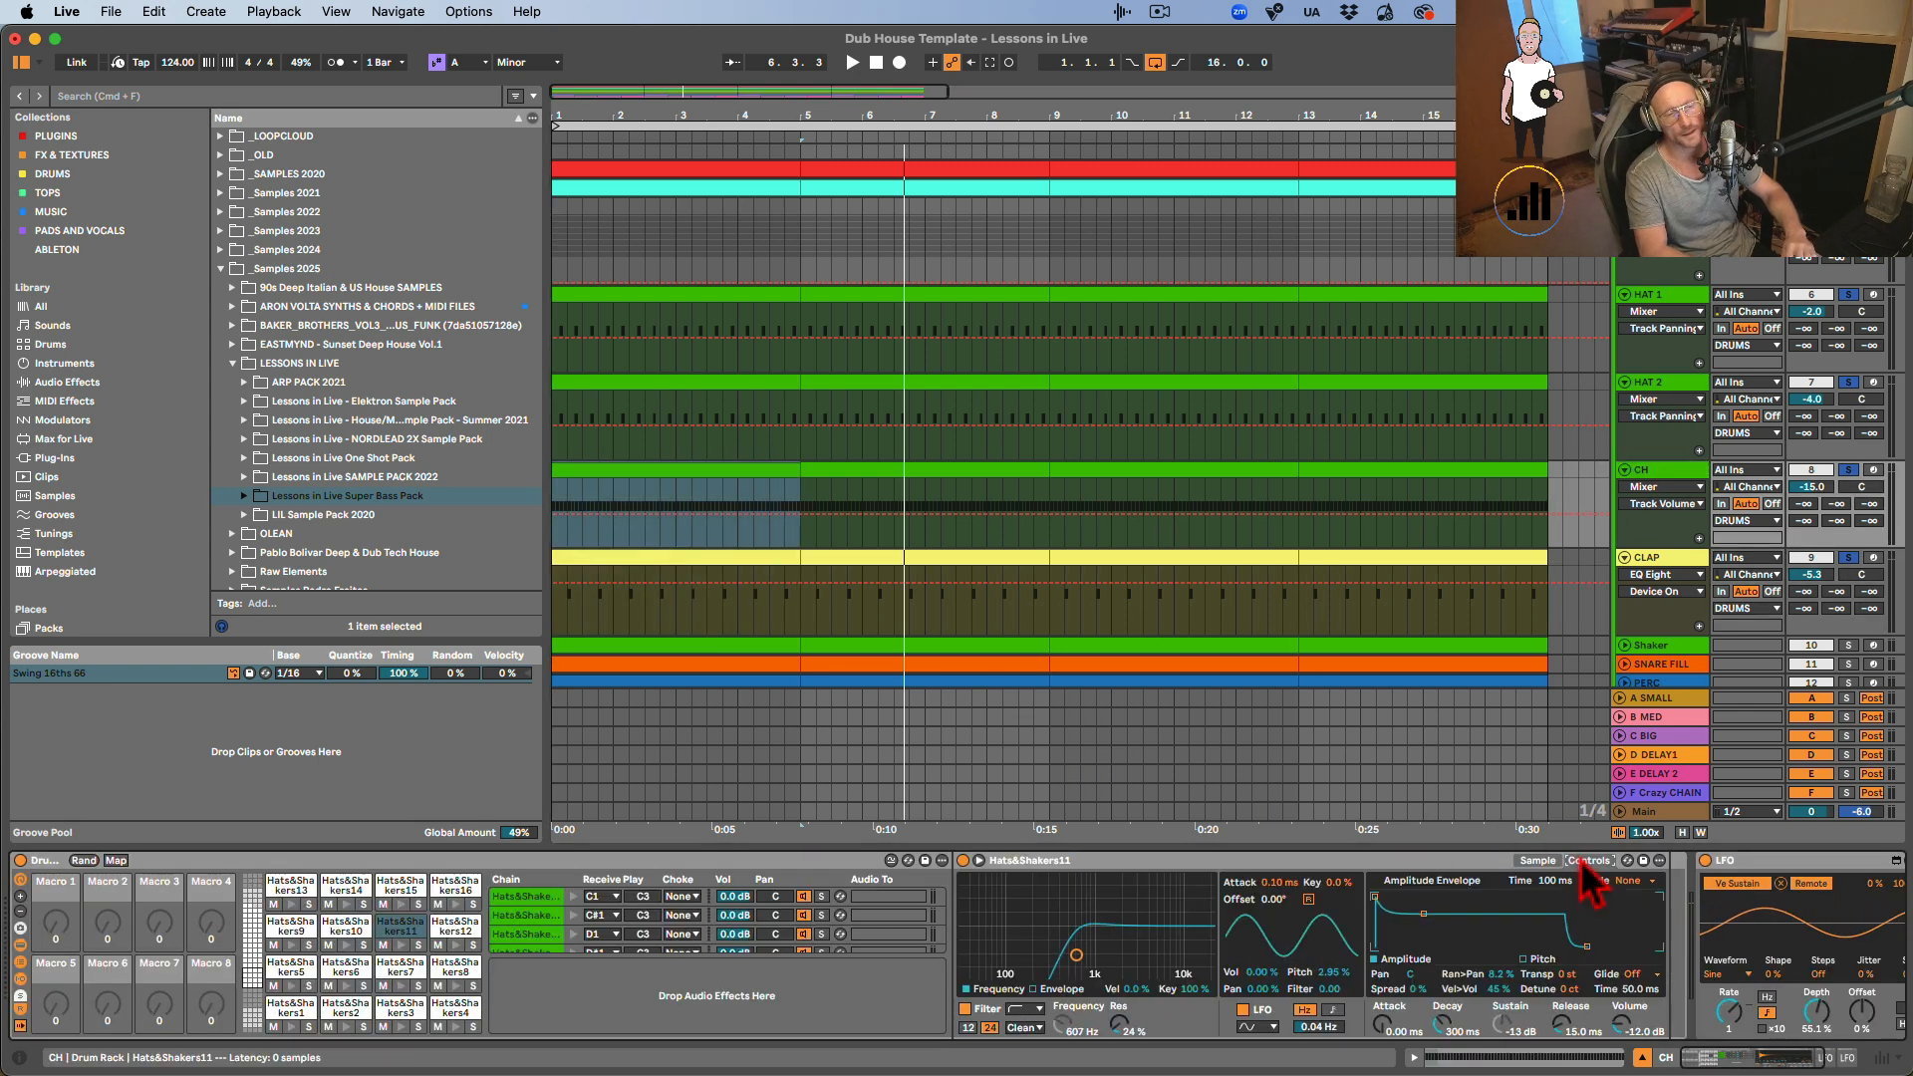
click(1646, 390)
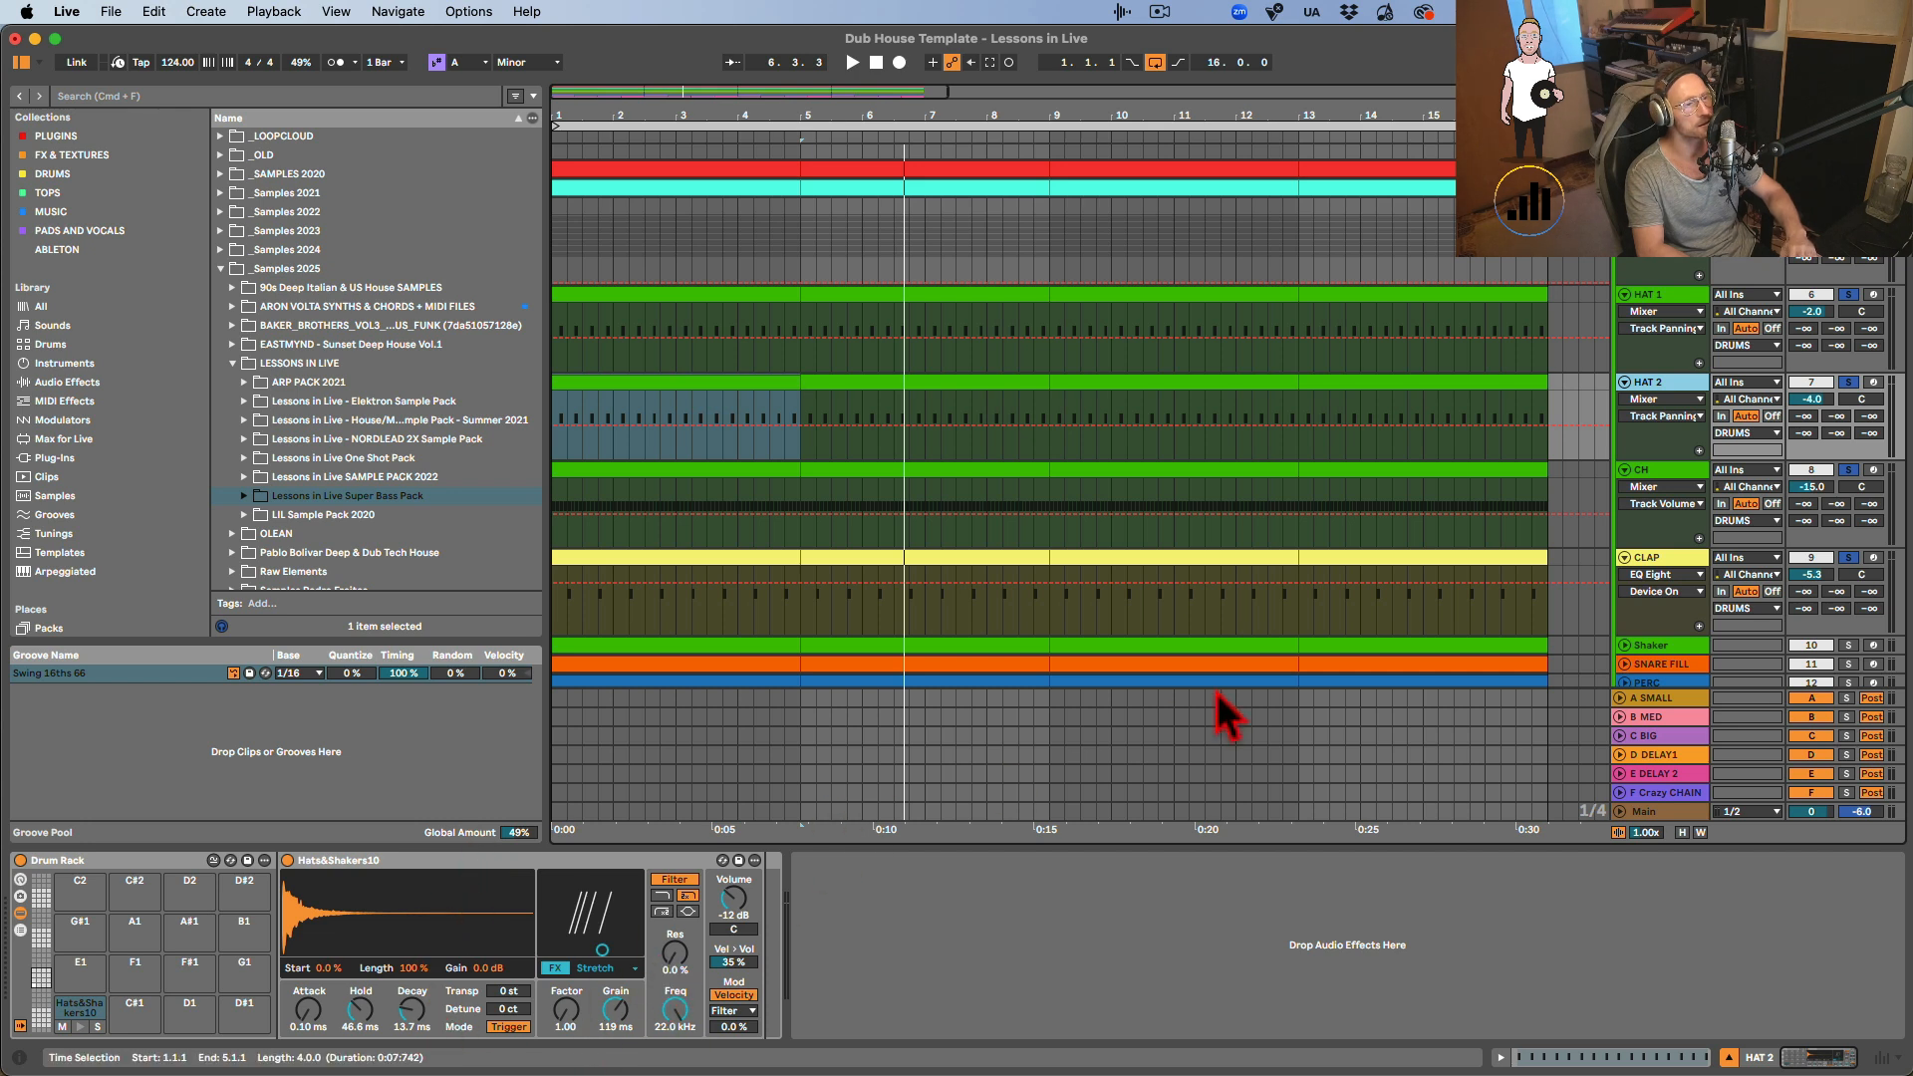
click(1672, 297)
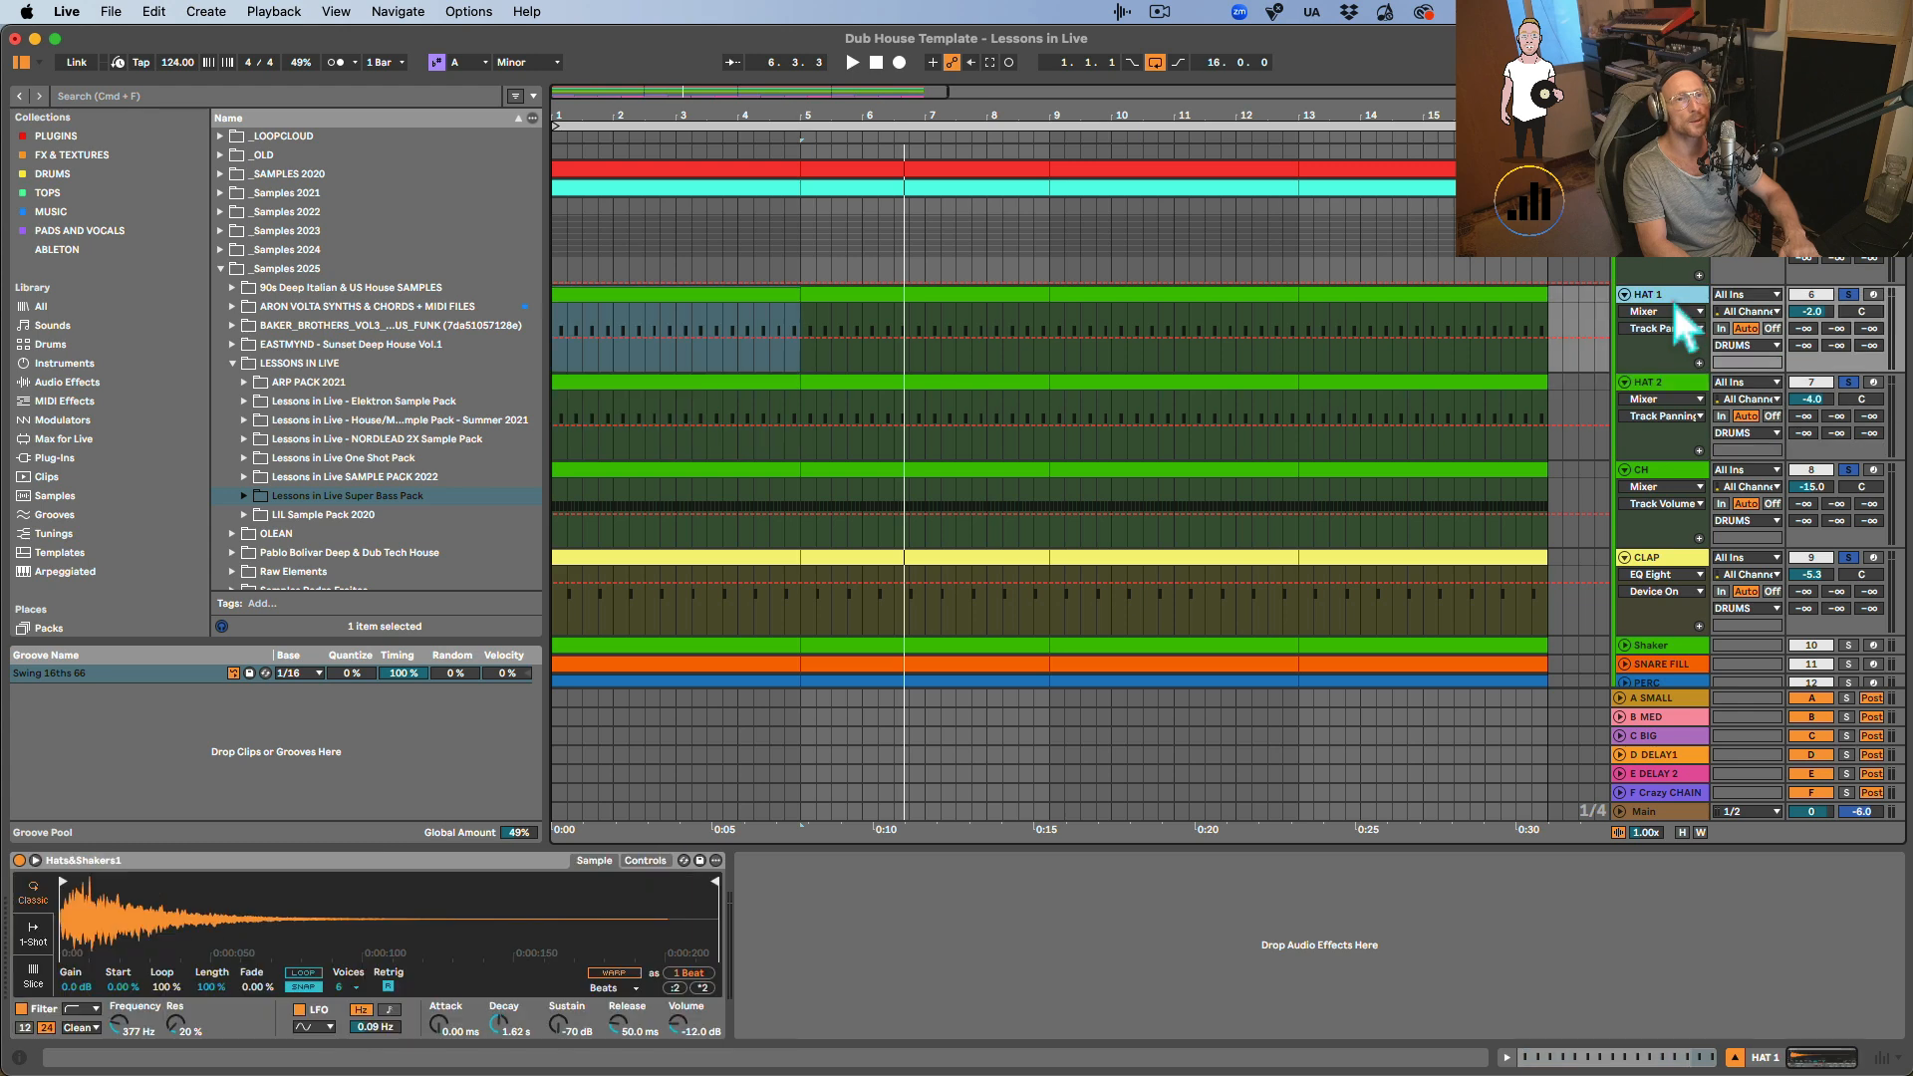
click(644, 861)
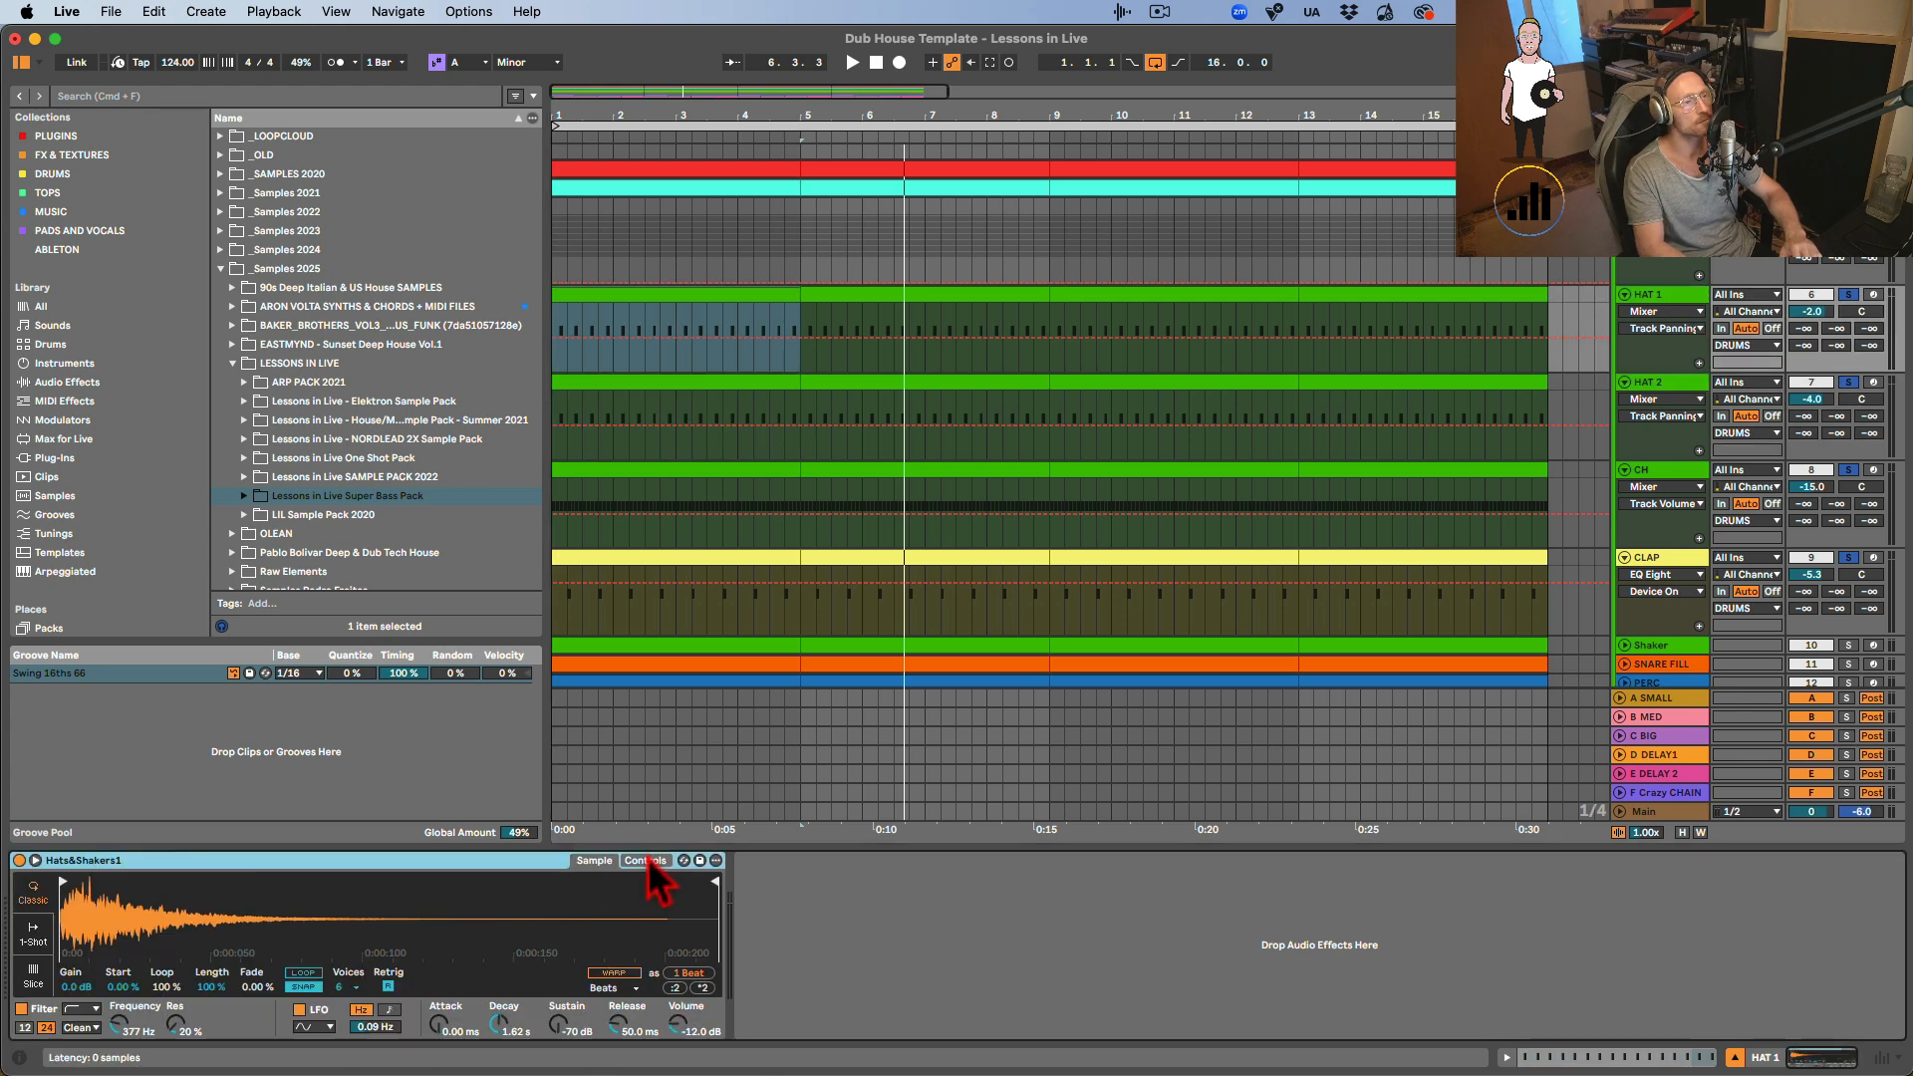
click(595, 861)
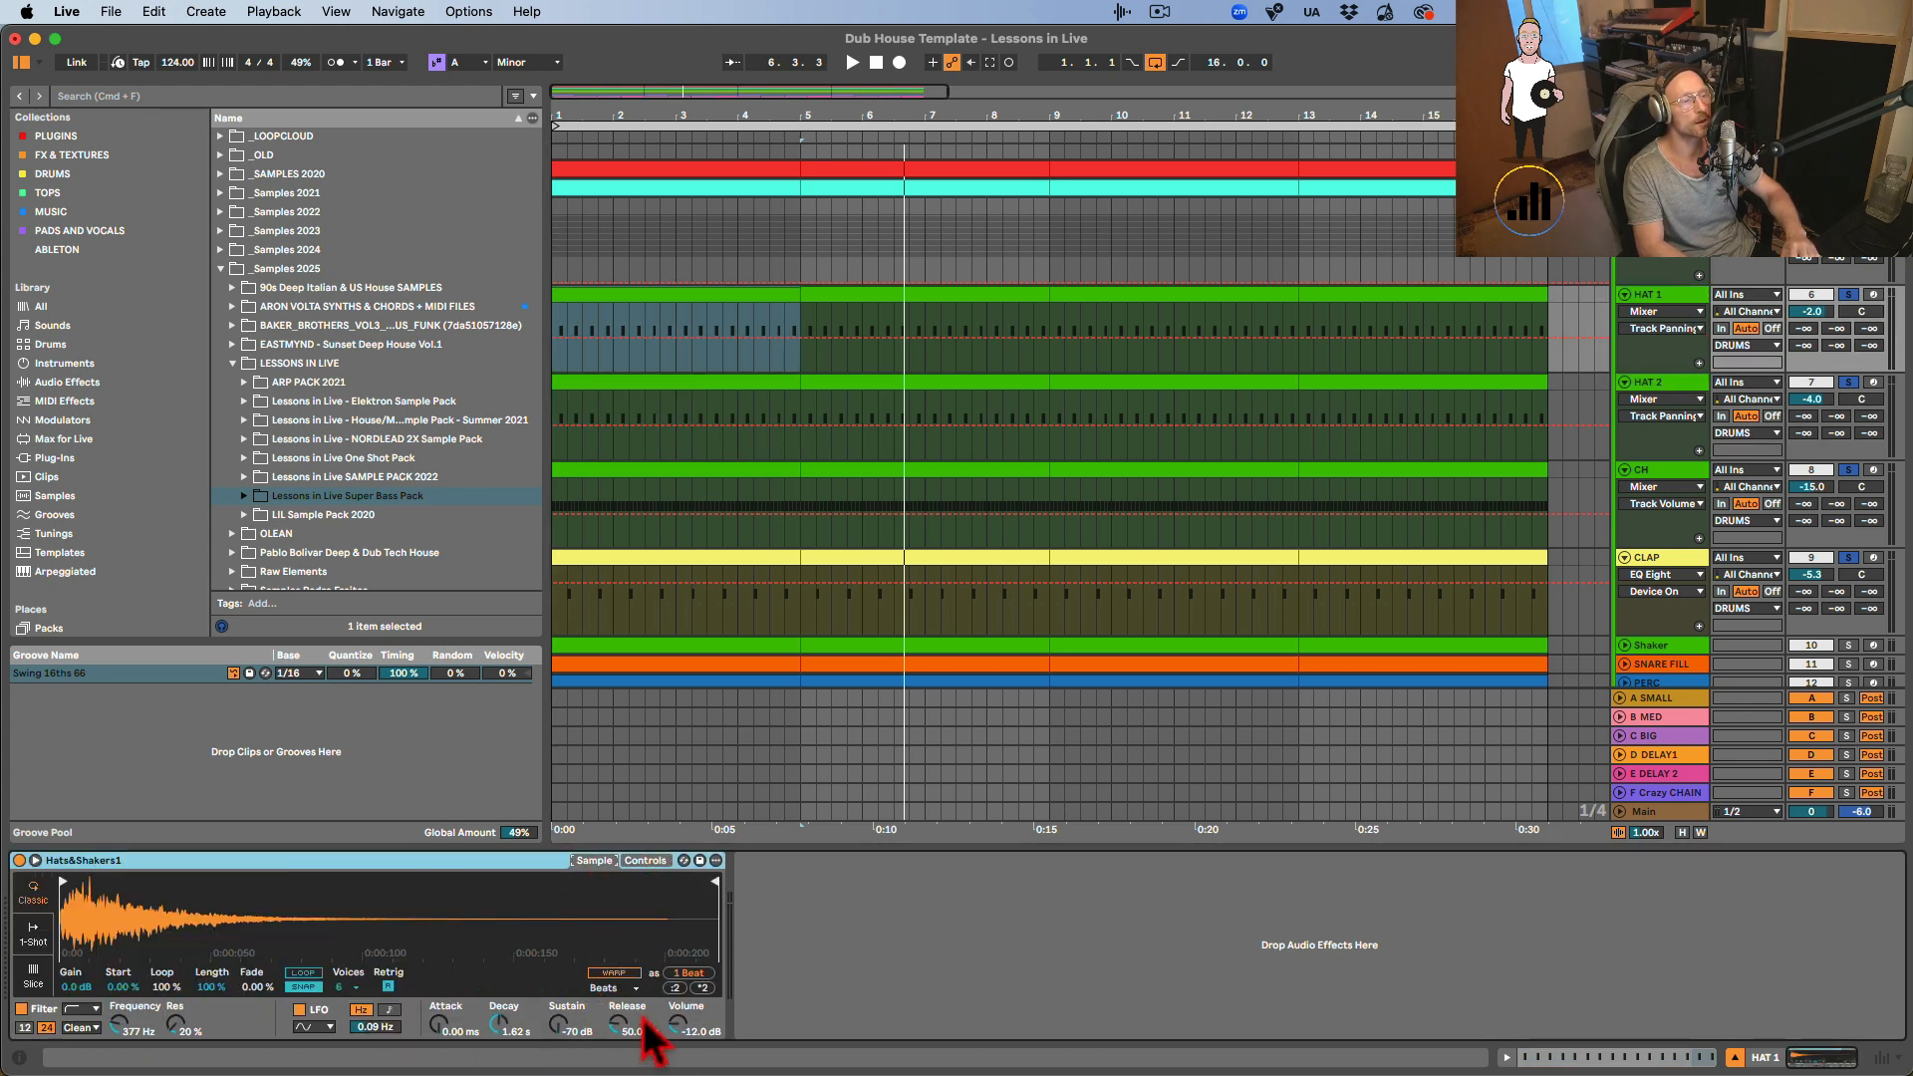
Solo and unfold the Shaker track during playback, with its Hats&Shakers27 sampler's envelope controls on display.
scroll(1709, 566, down, 3)
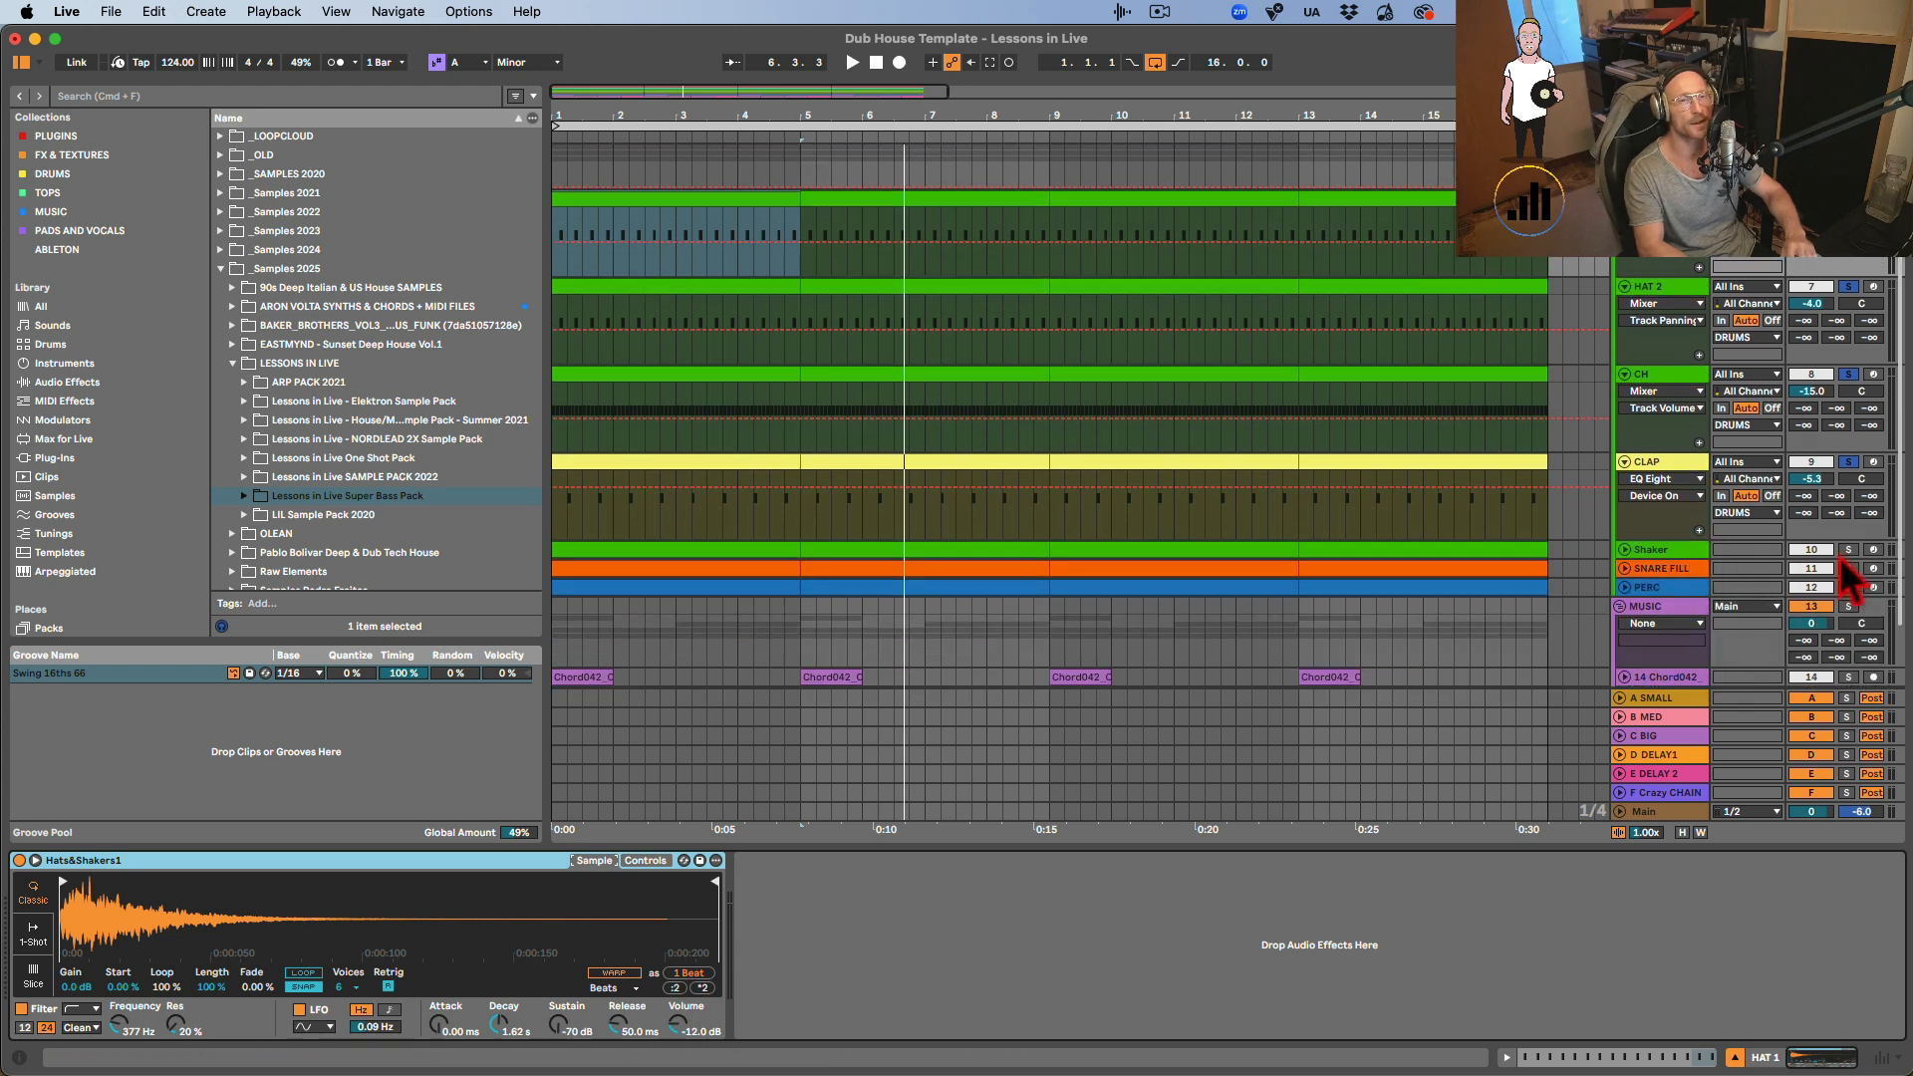
click(1651, 548)
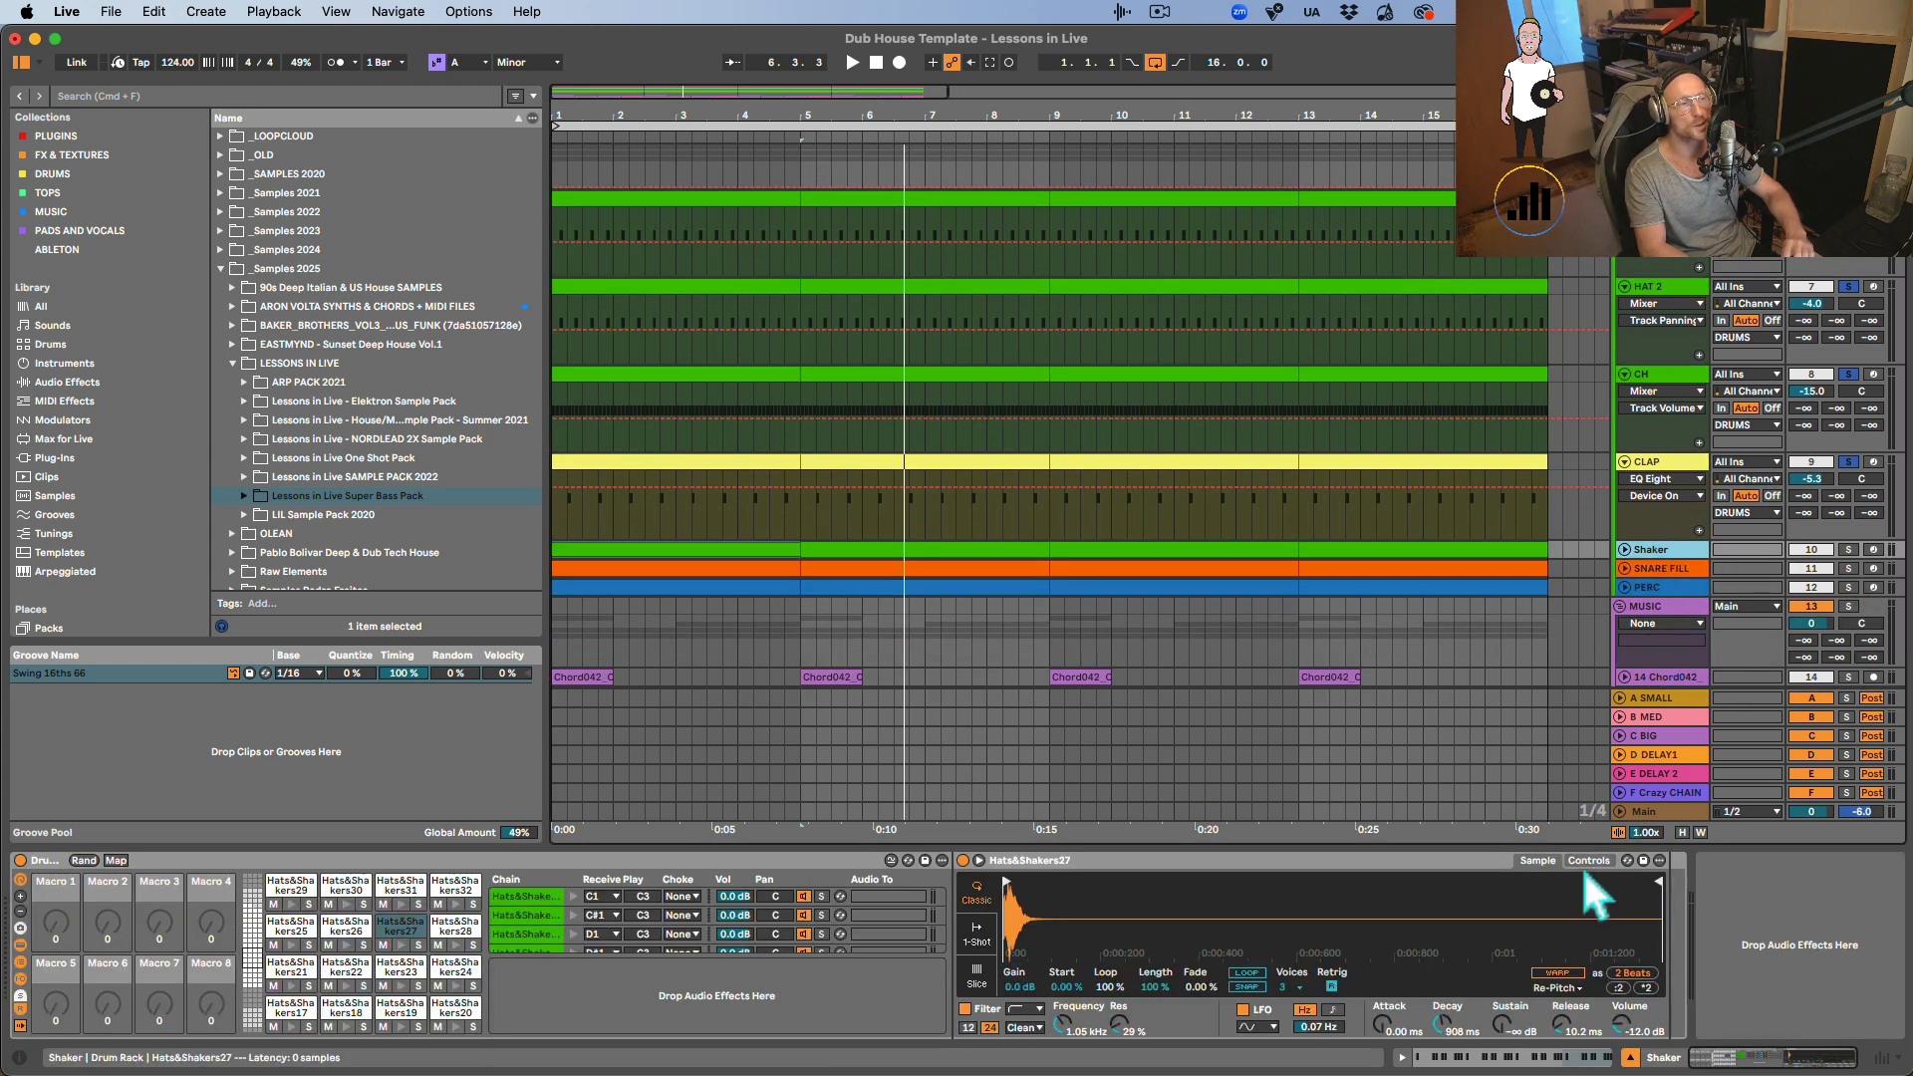
click(1588, 860)
click(1542, 861)
key(space)
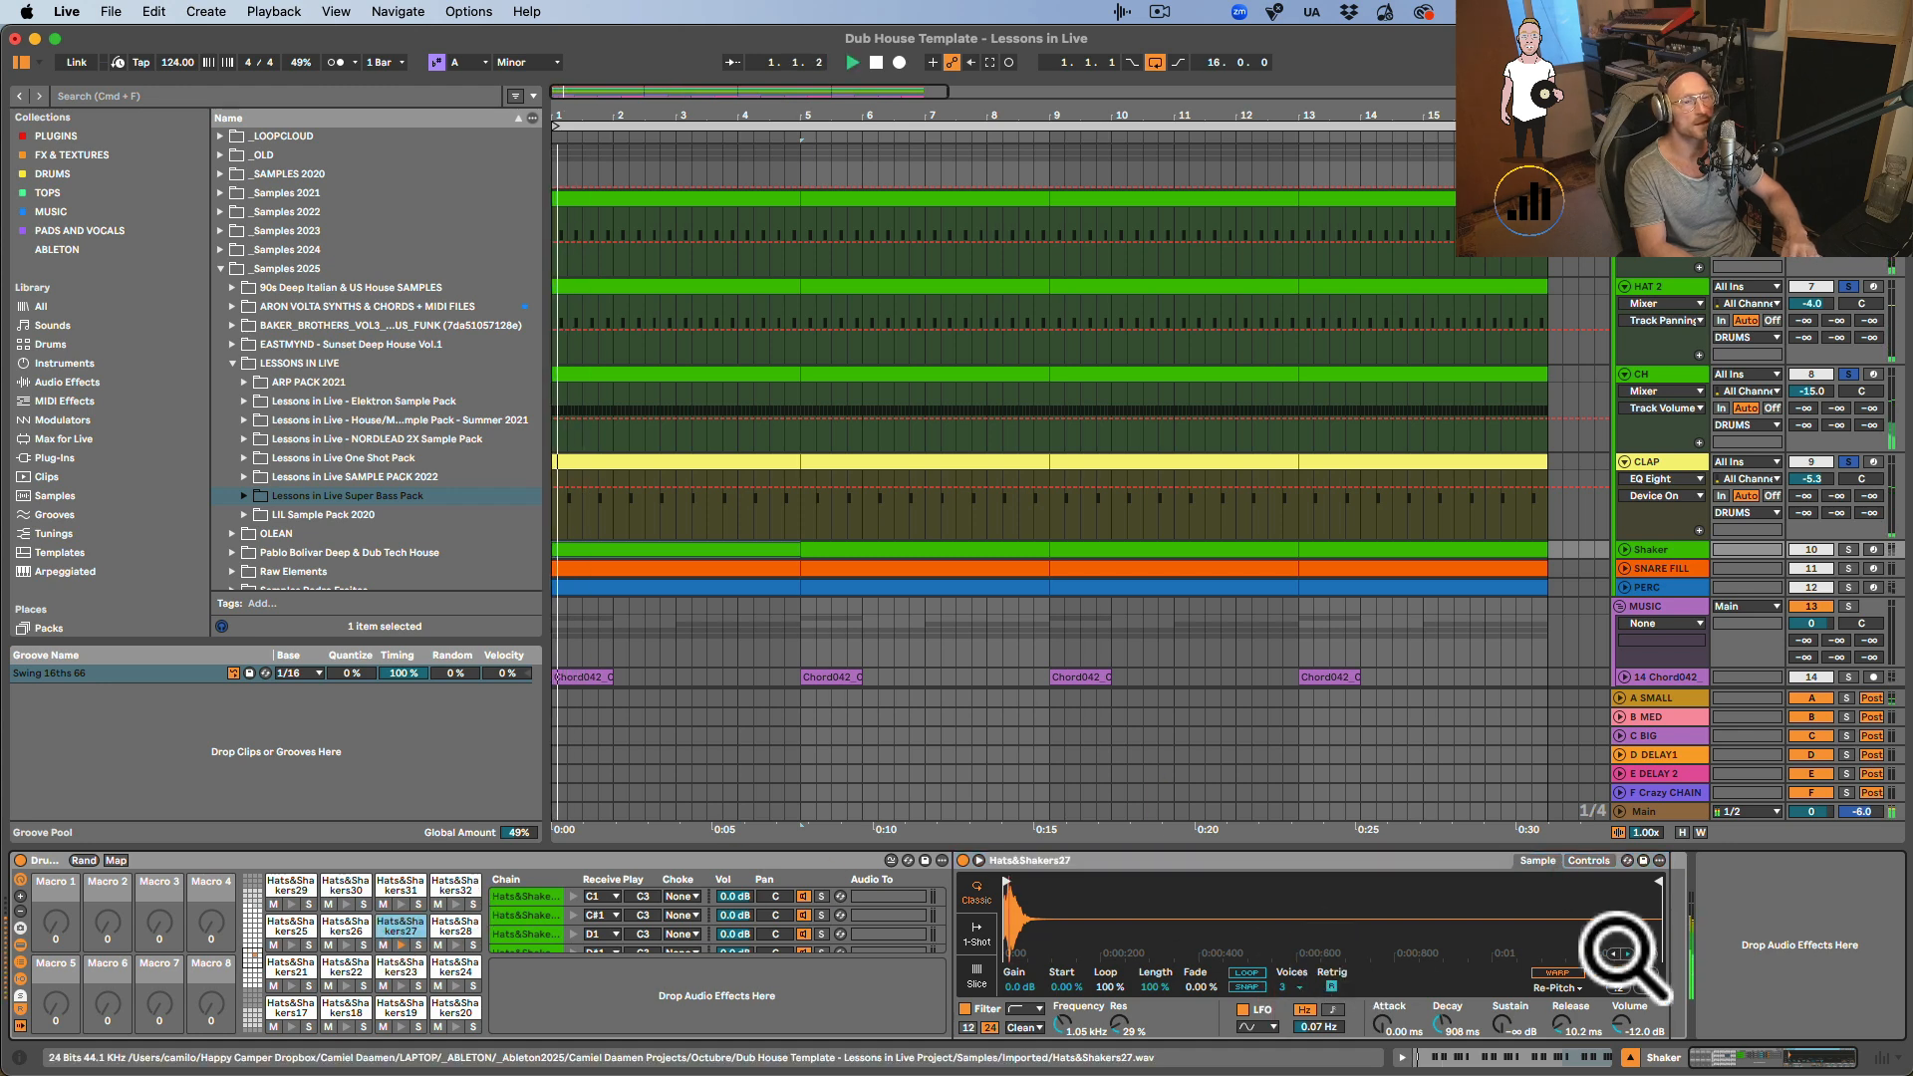
click(1588, 861)
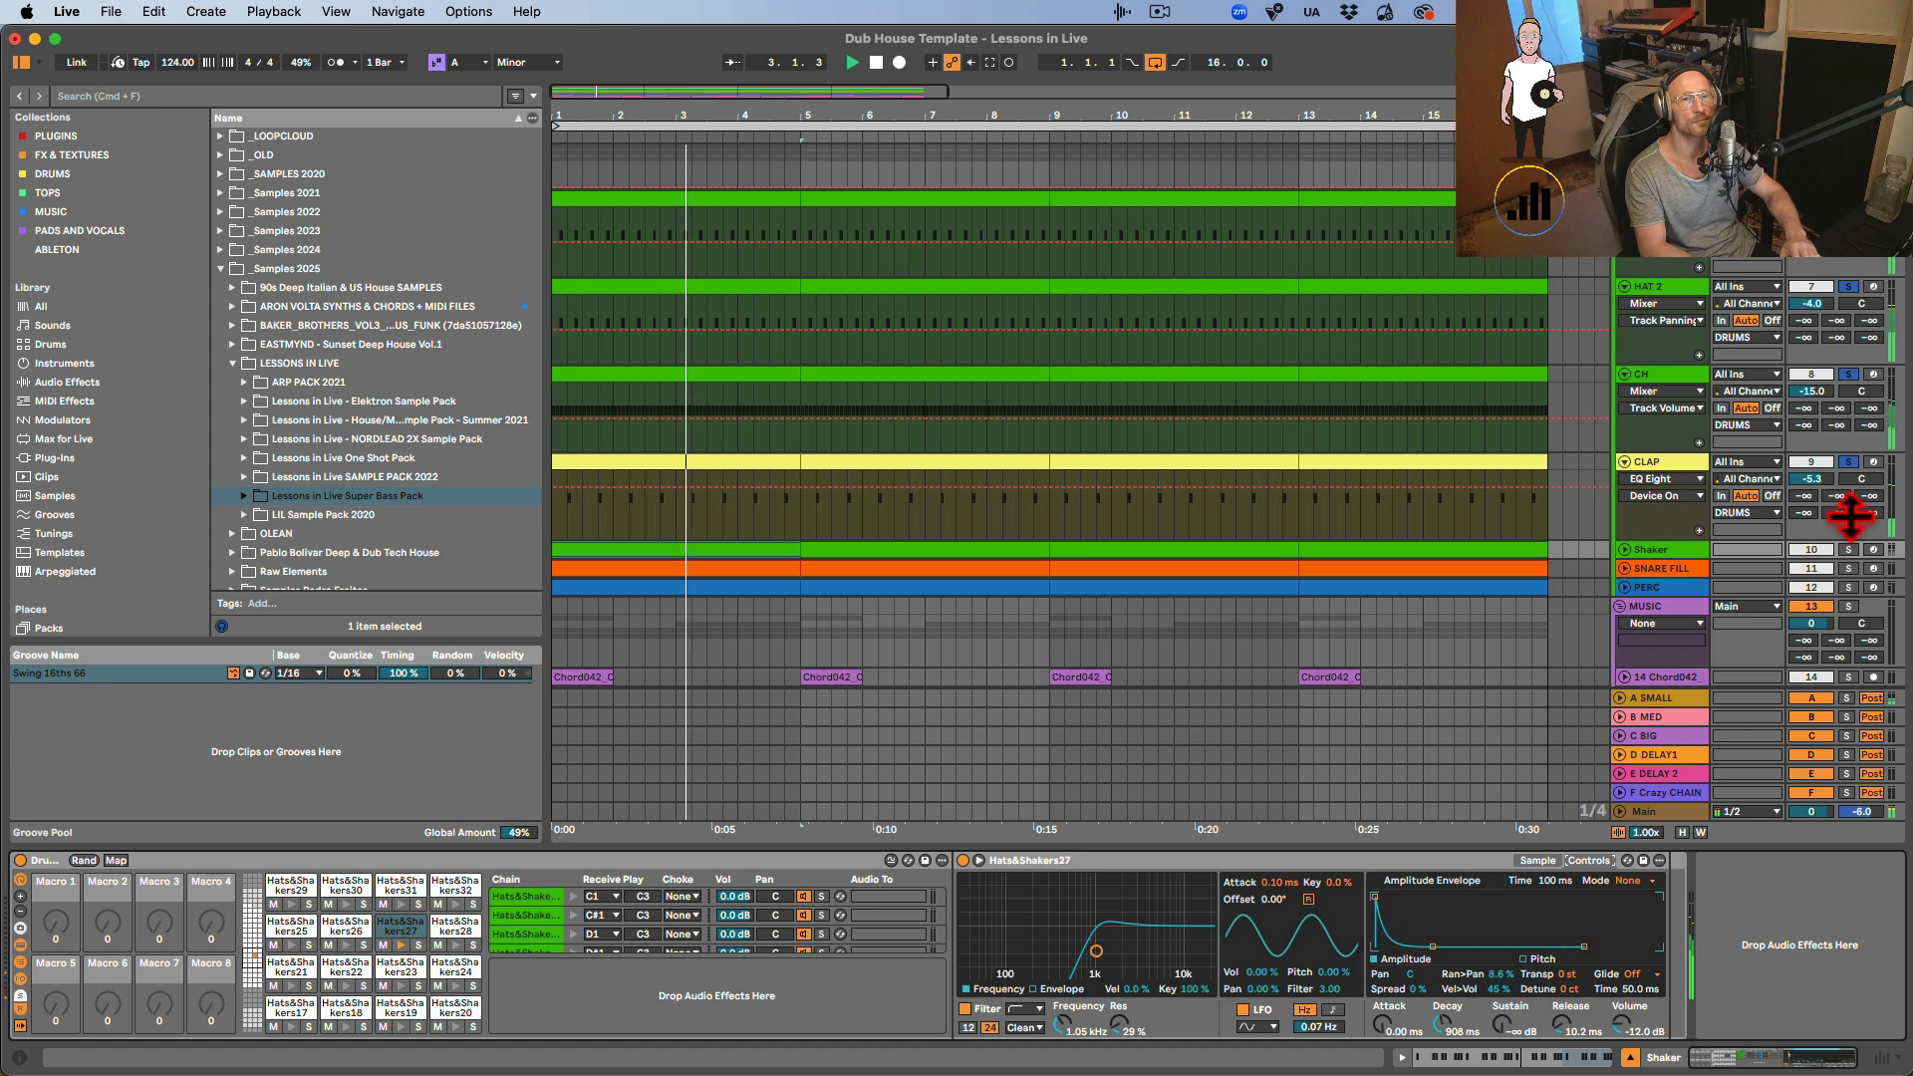
click(1848, 550)
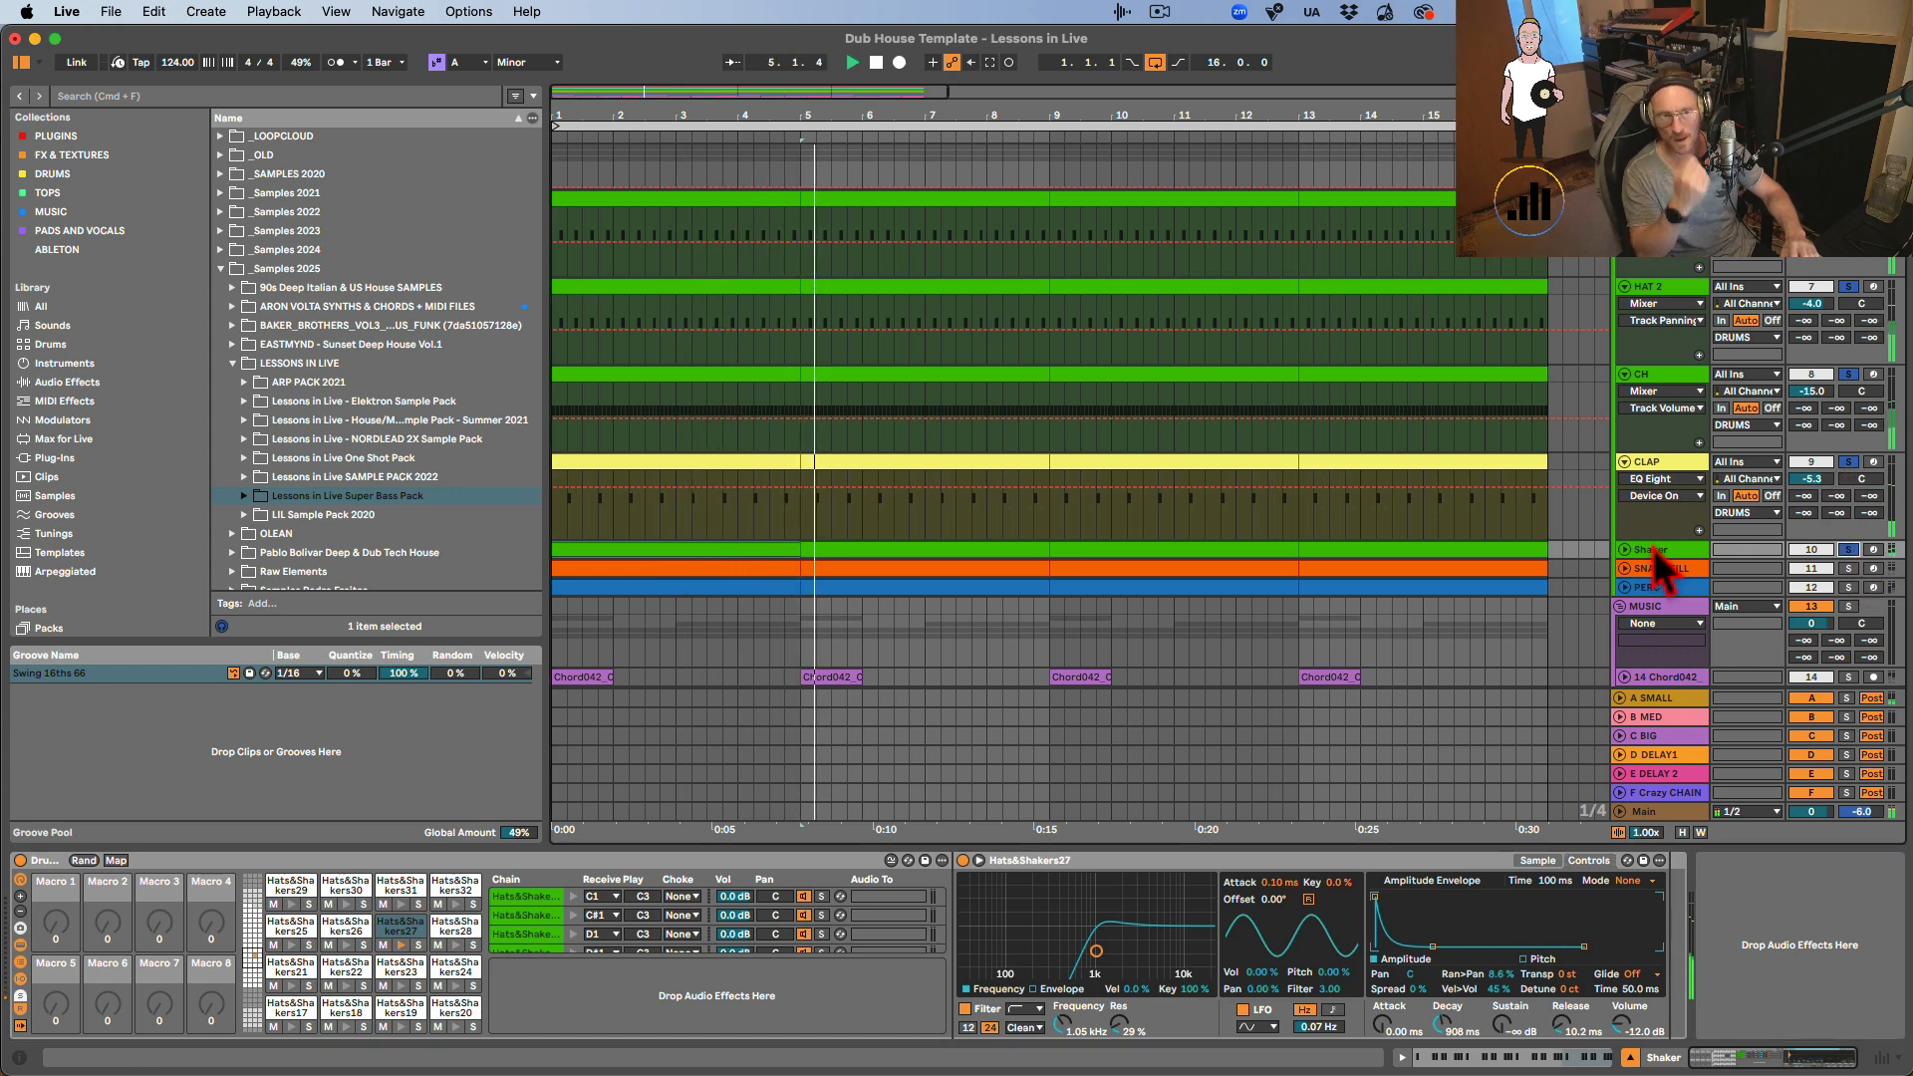
click(1623, 550)
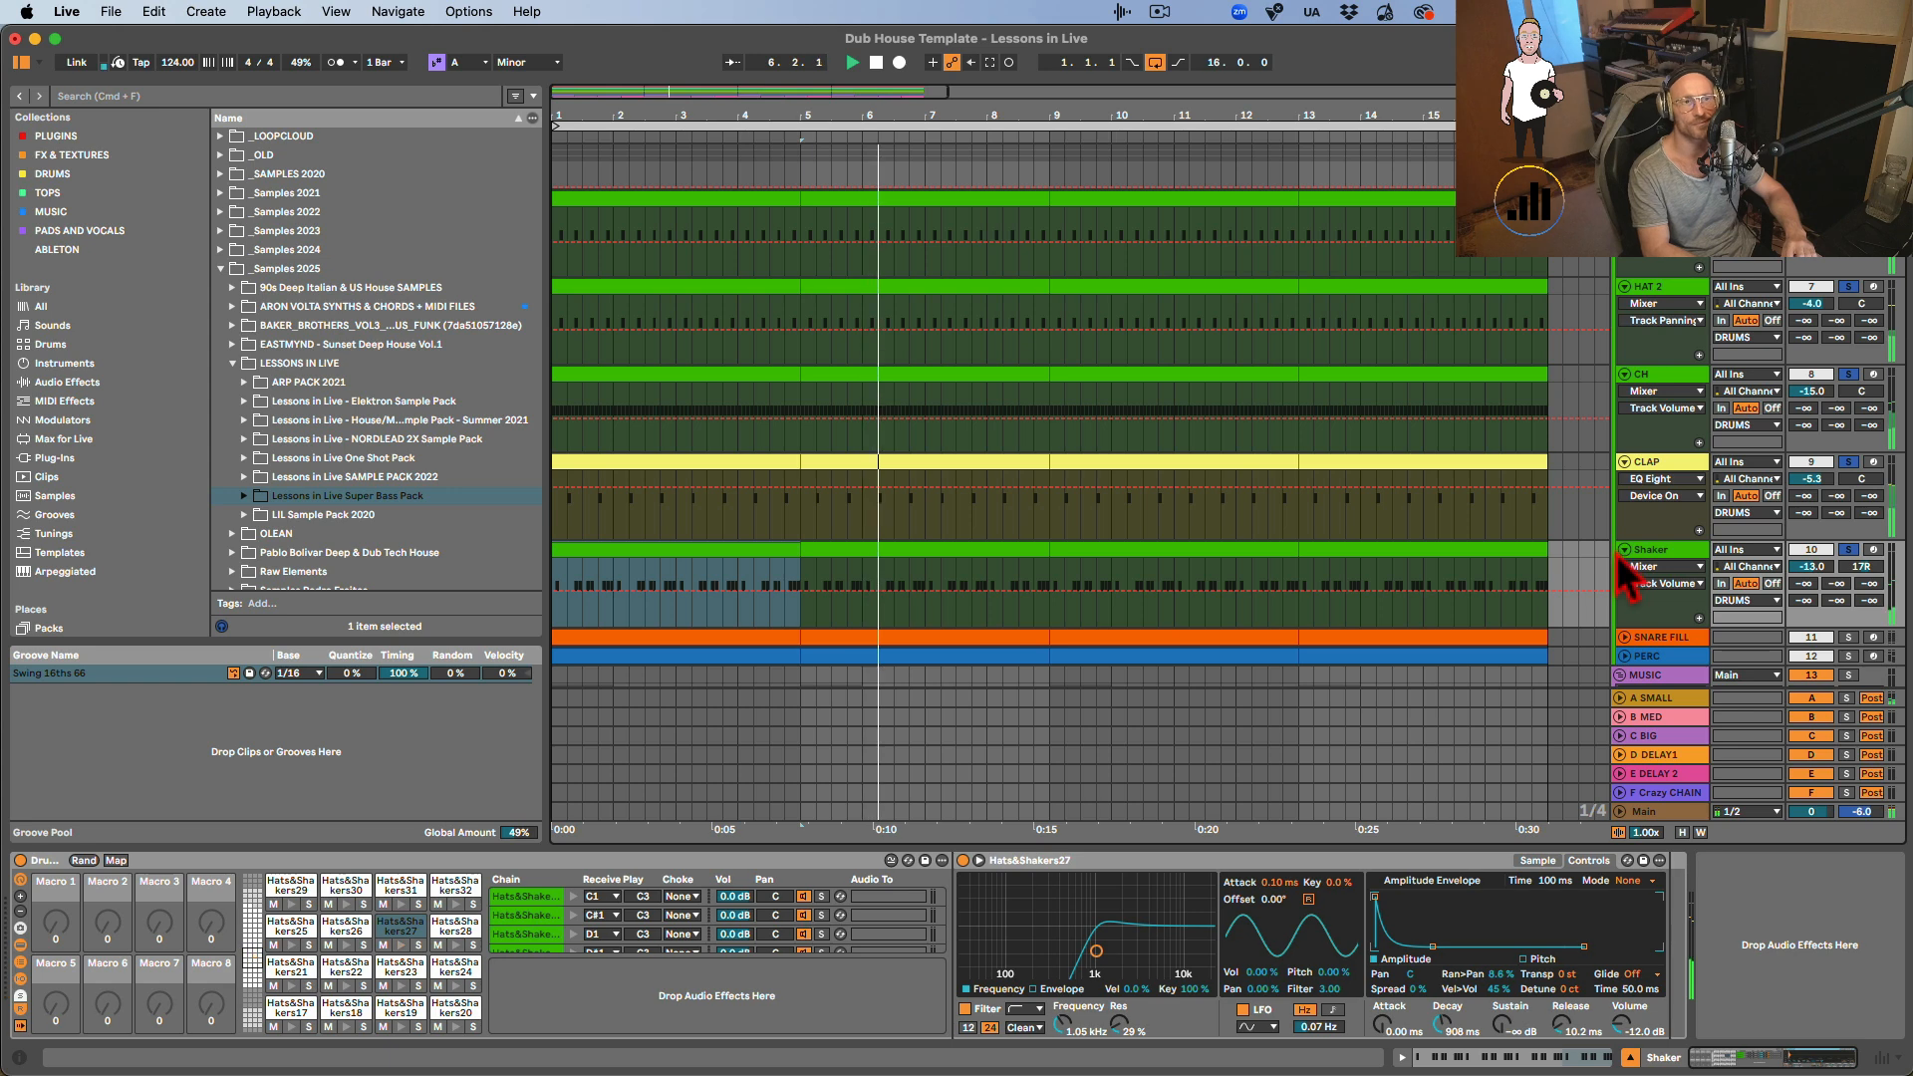
Examine the note pattern and groove of the Shaker clip at bar 5 while playing it, and return to the track's devices.
click(967, 548)
double_click(966, 548)
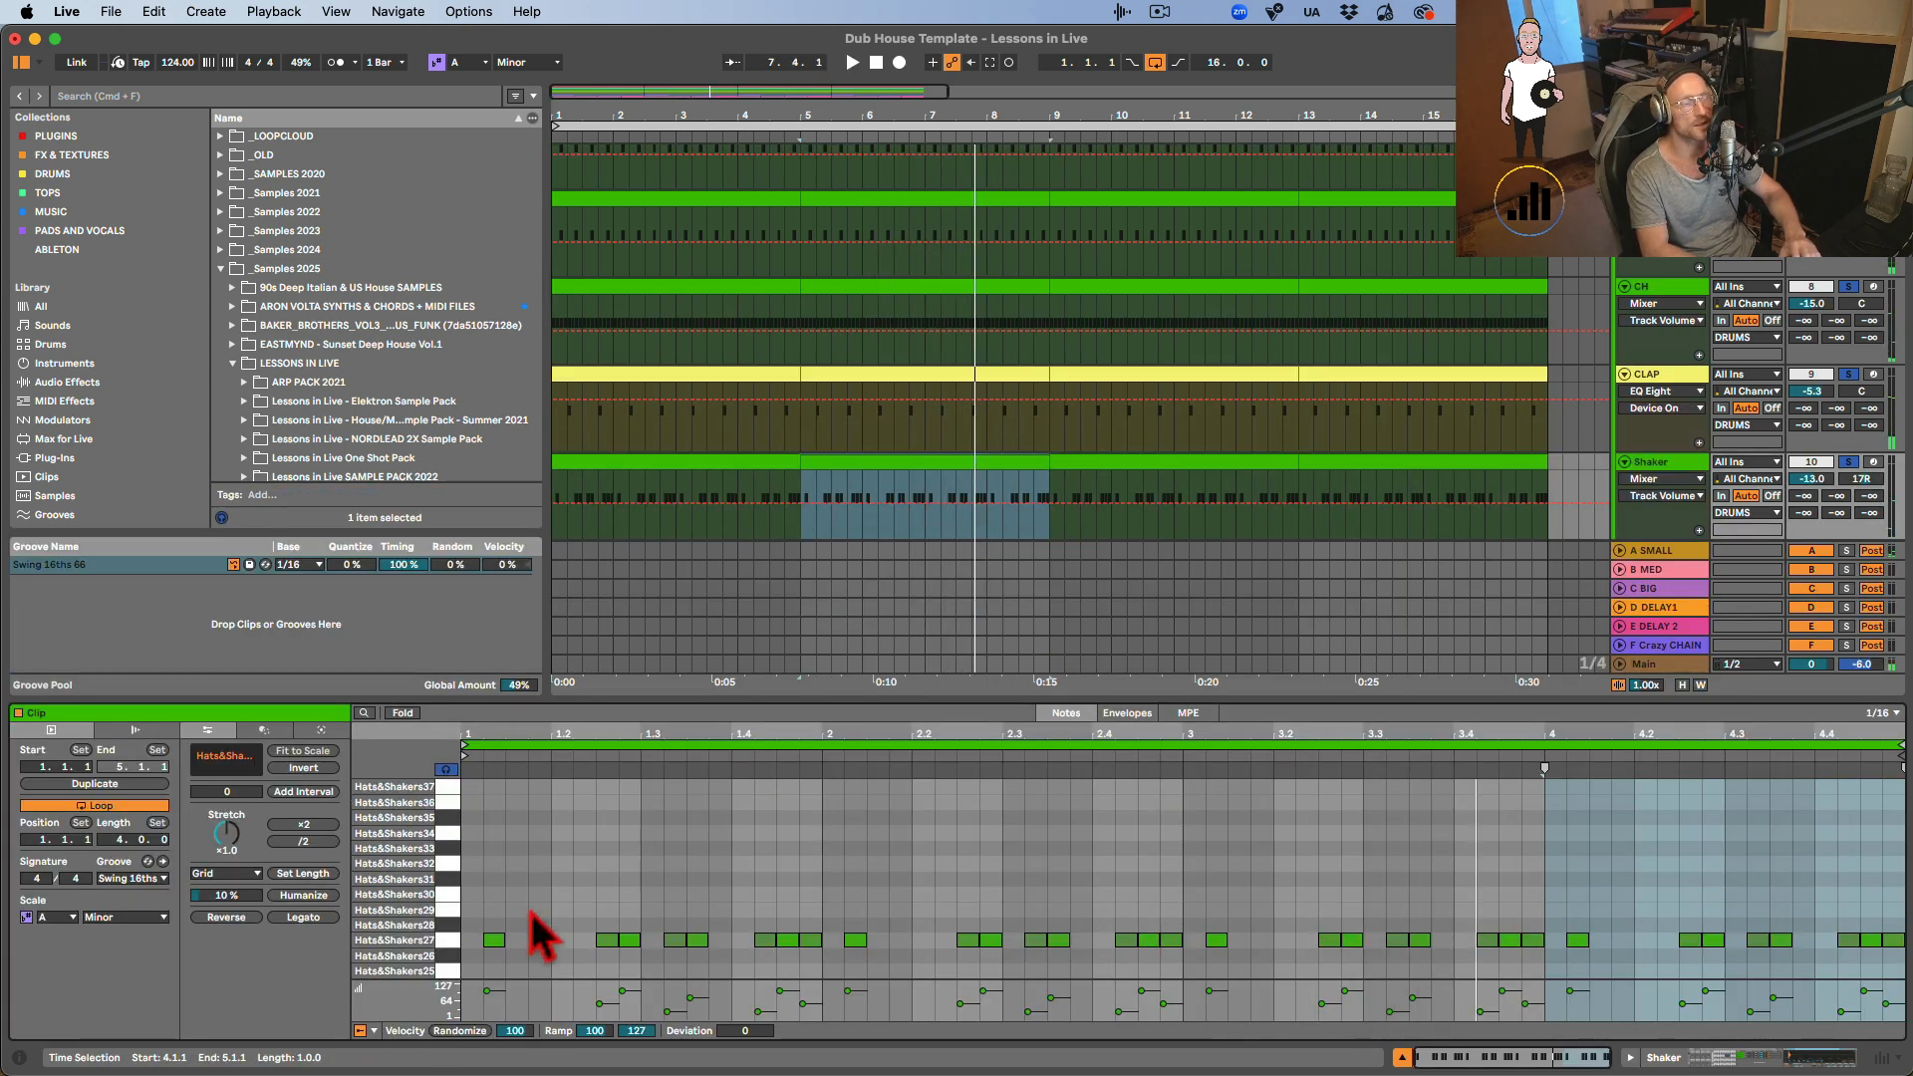
scroll(488, 951, down, 1)
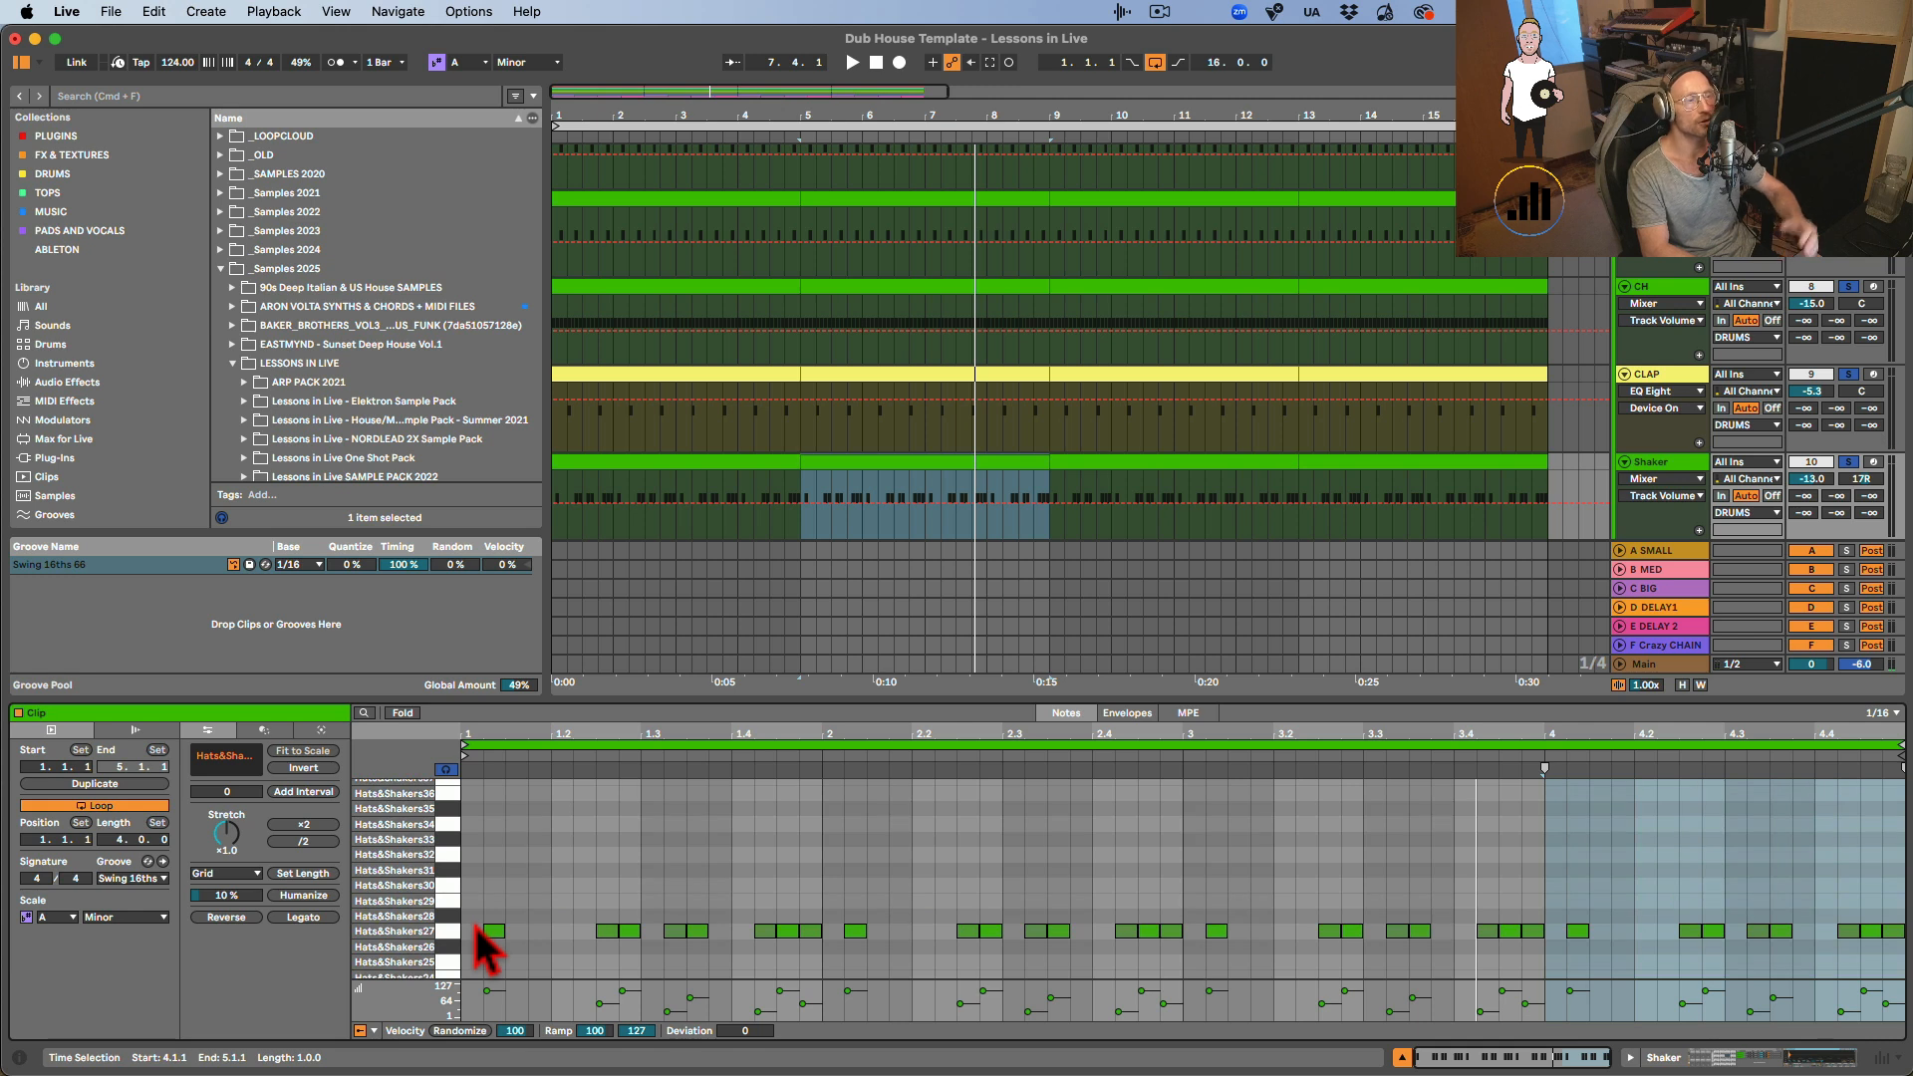
key(space)
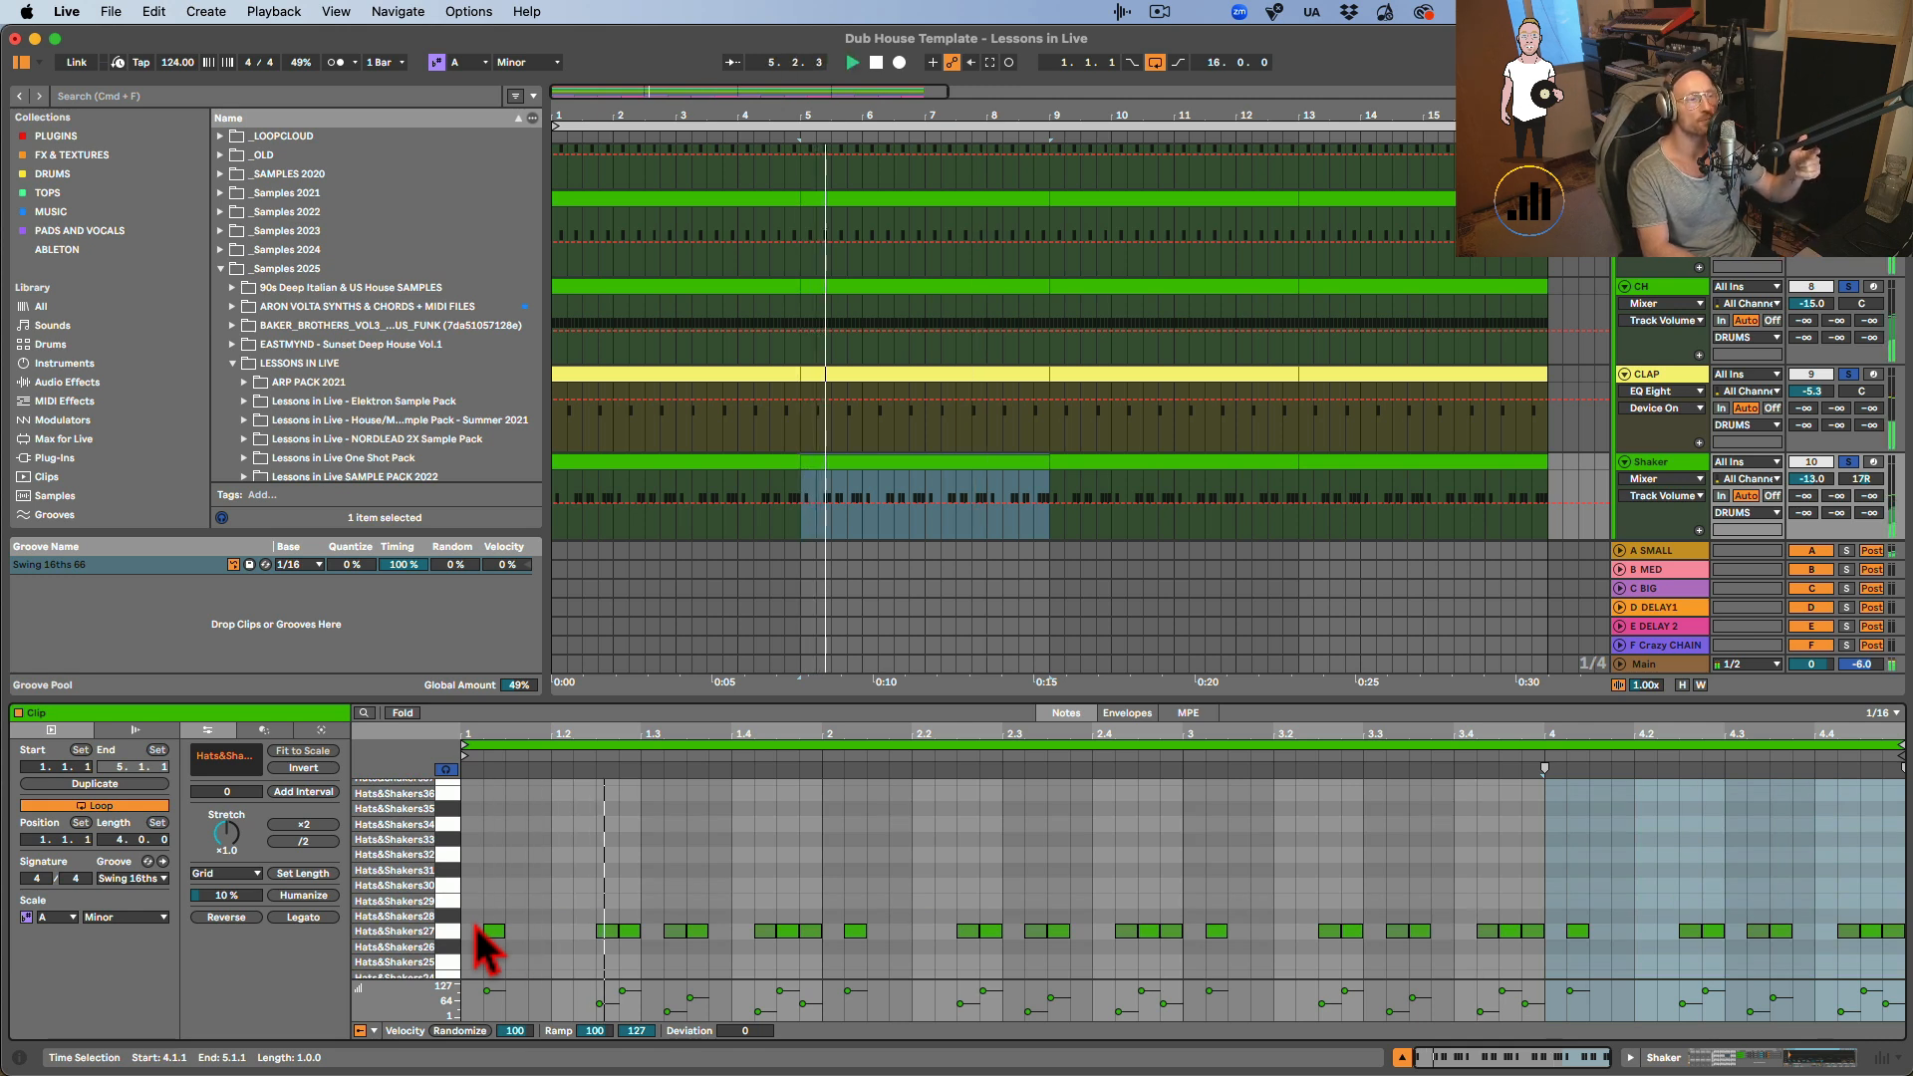
key(space)
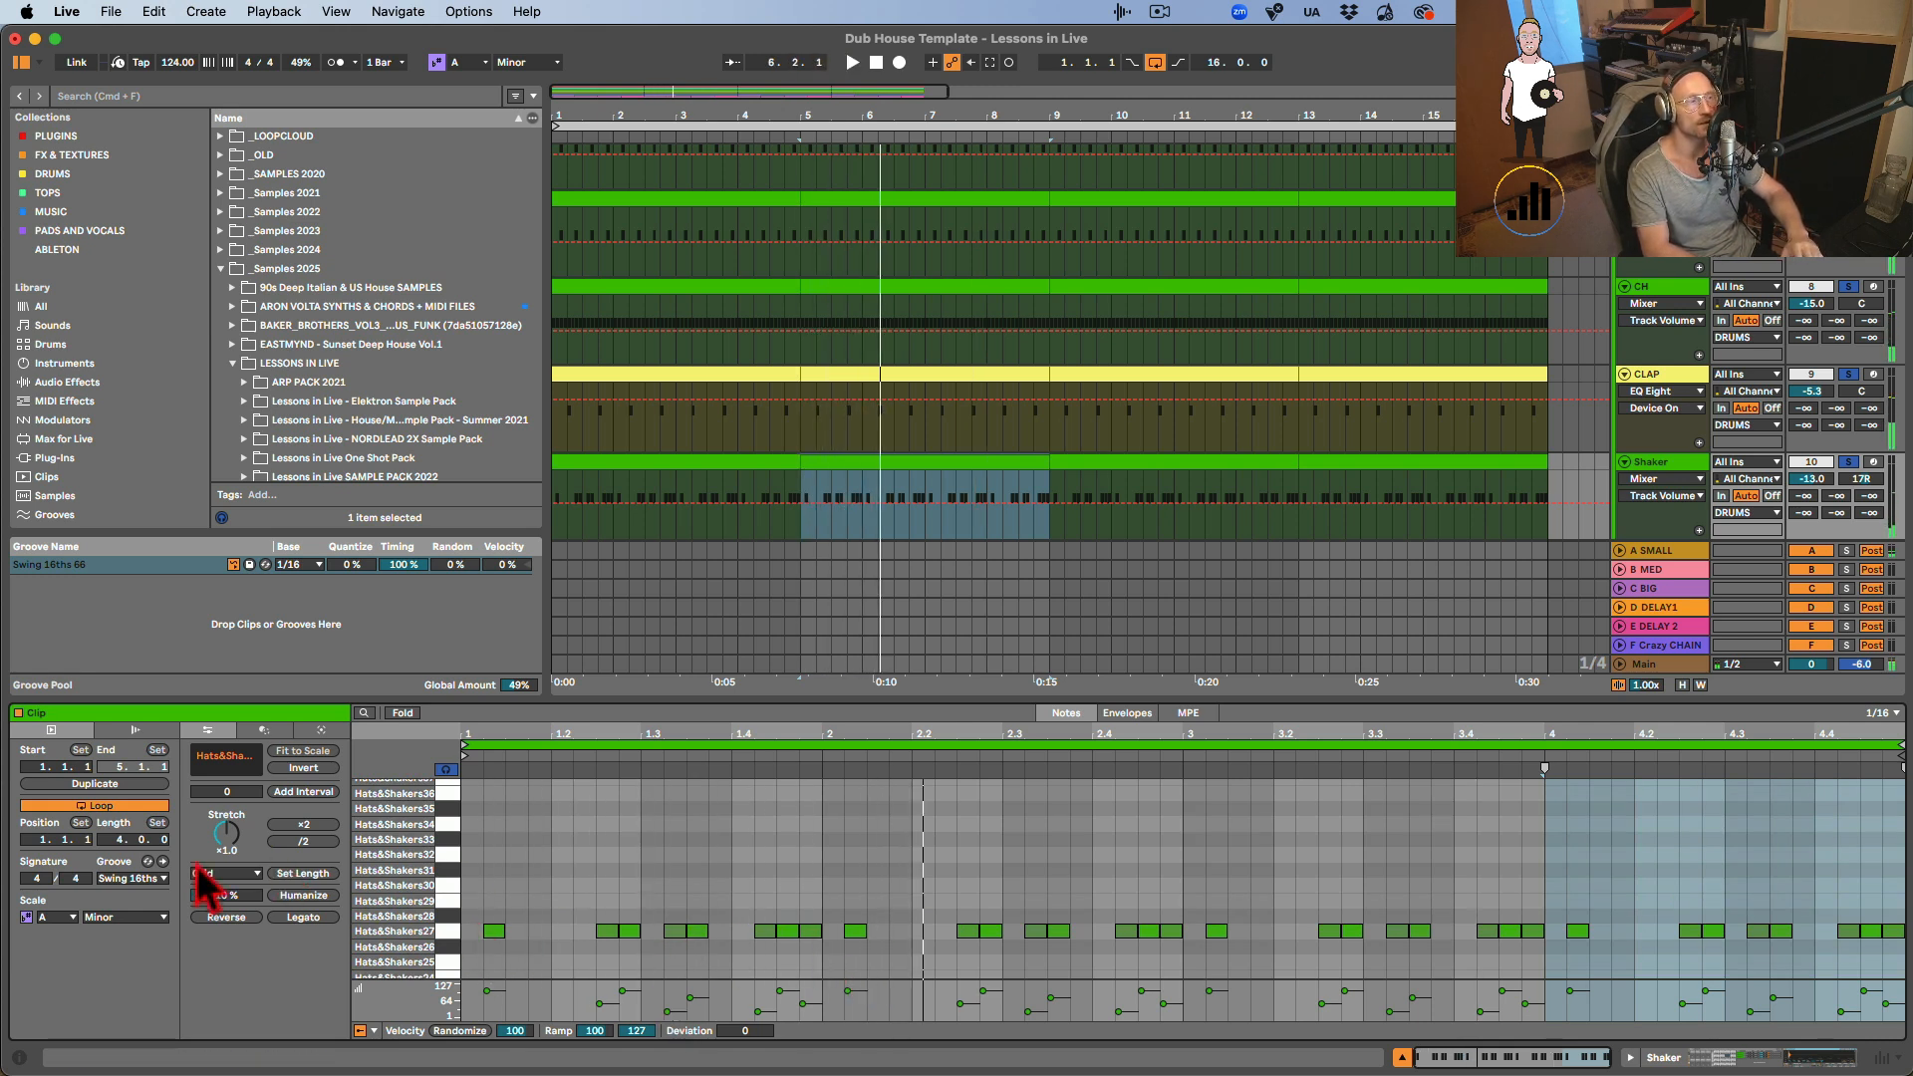
key(space)
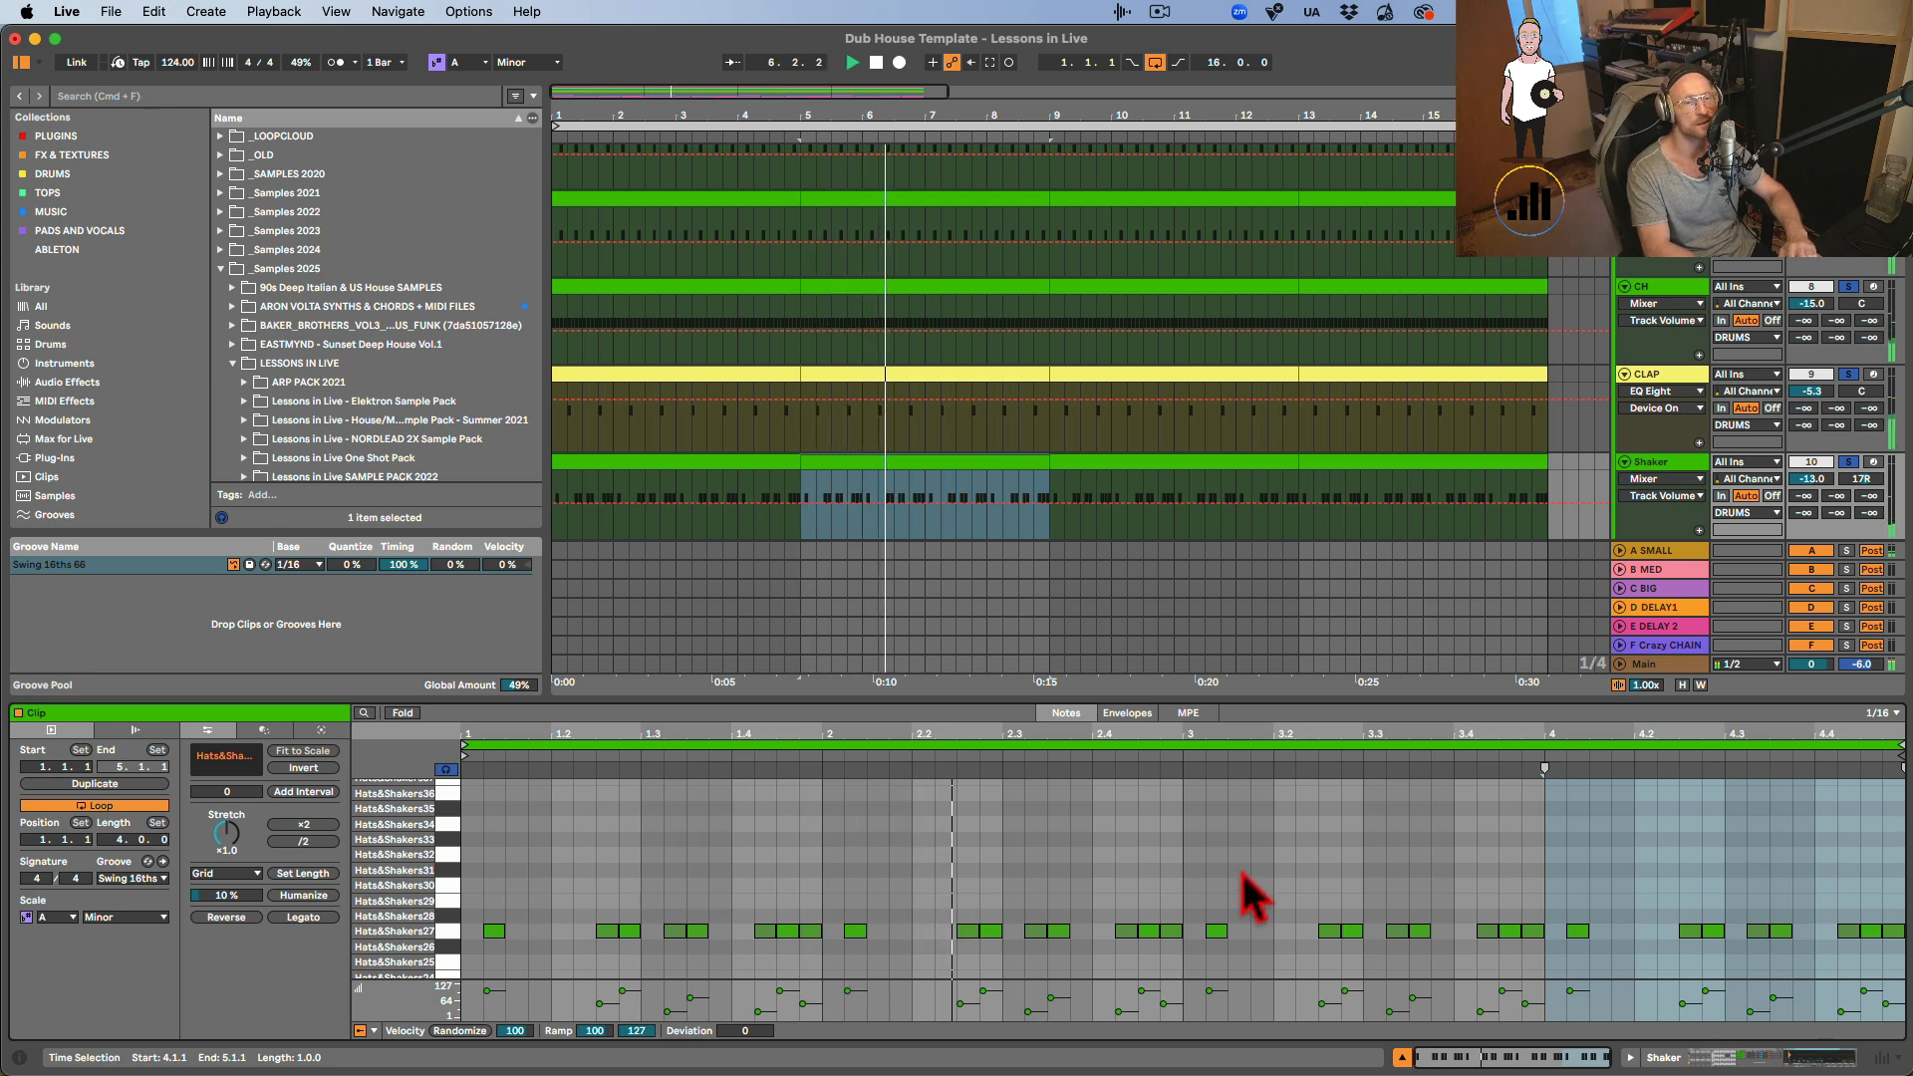
key(space)
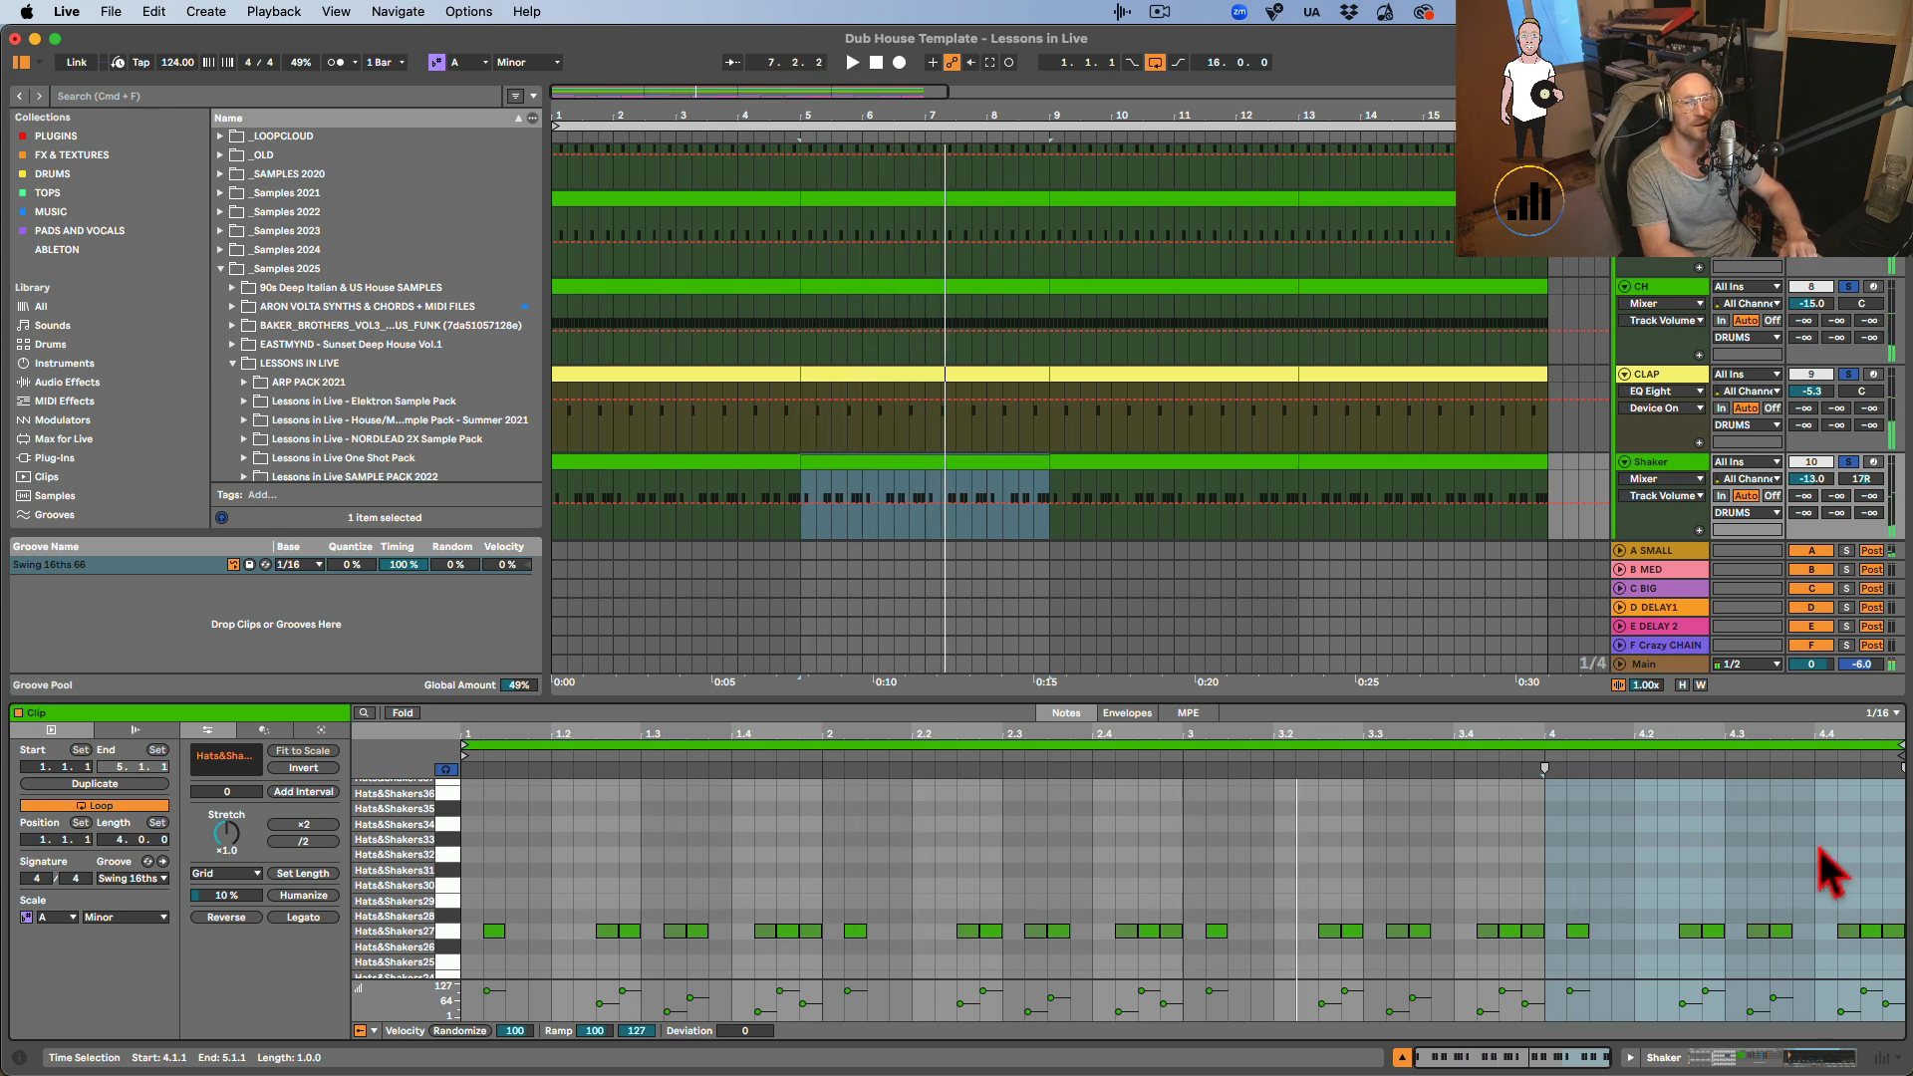
key(shift+Tab)
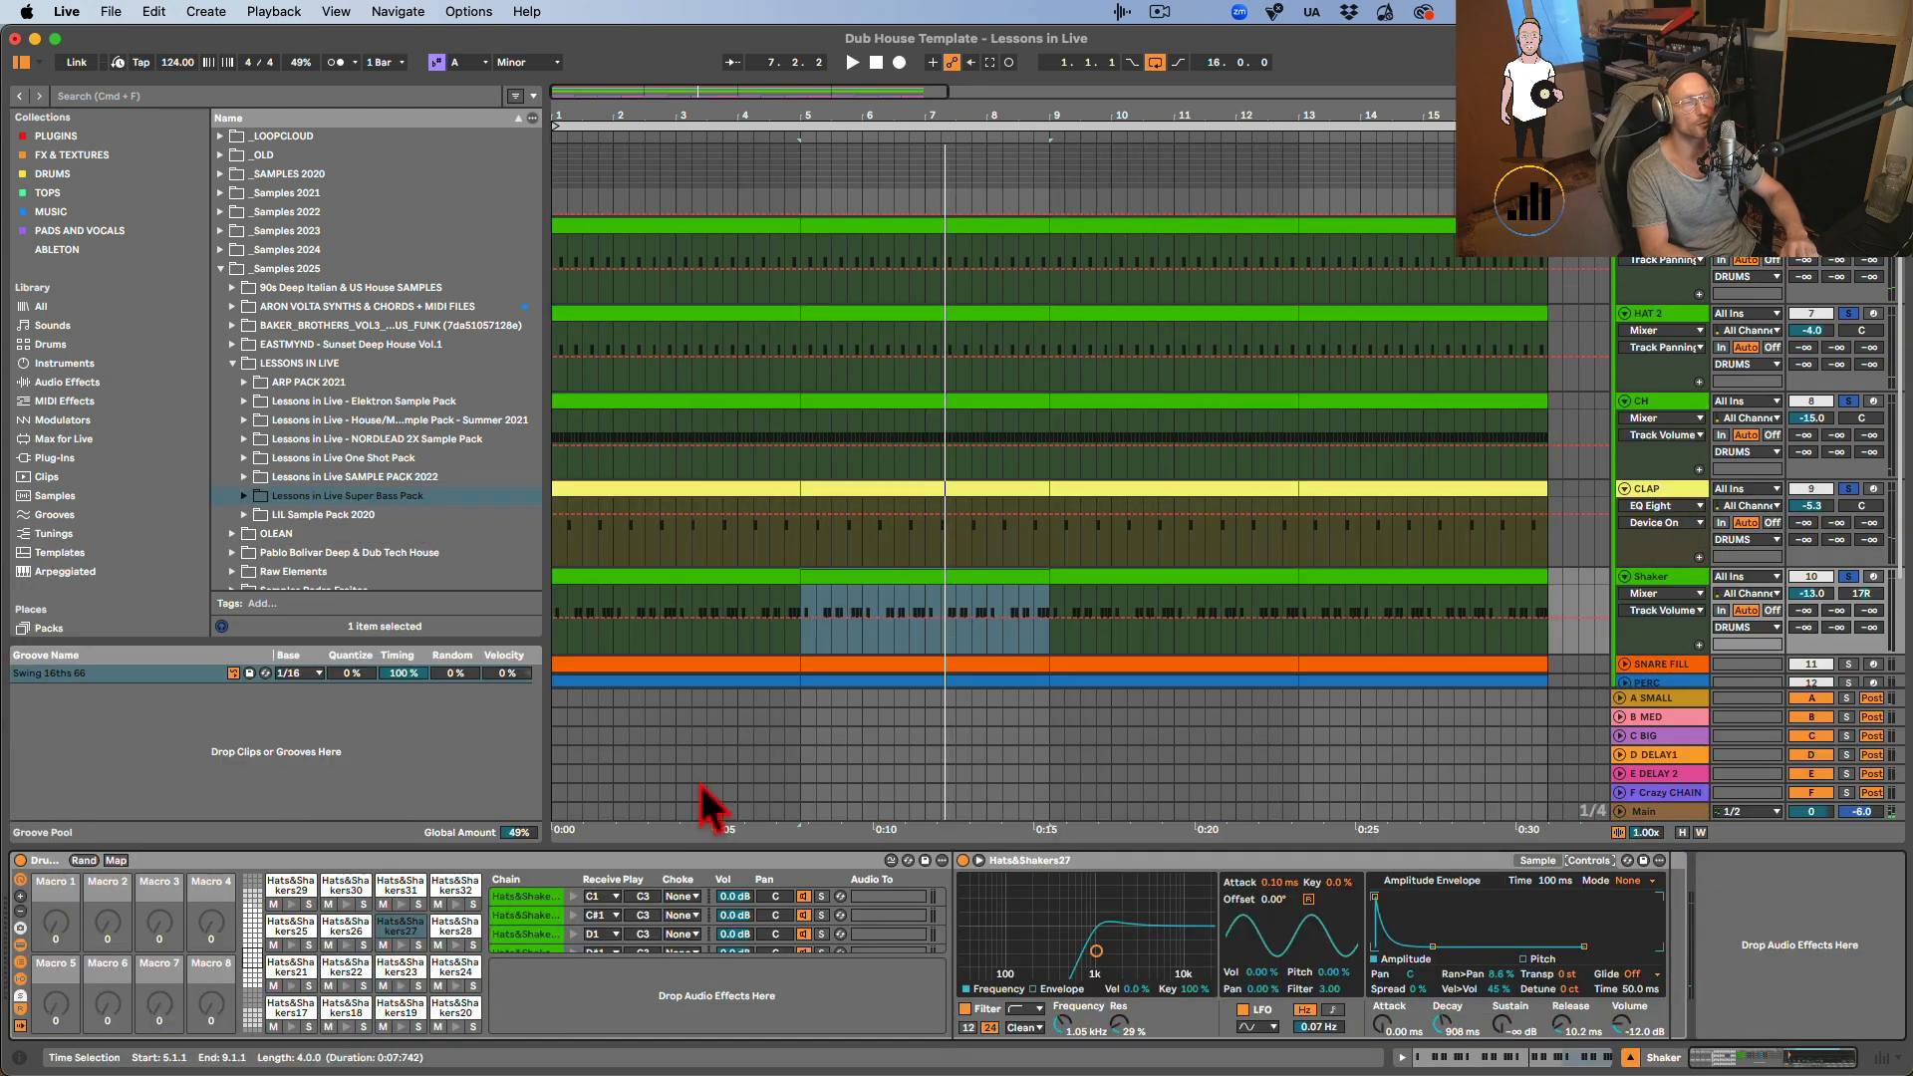
key(space)
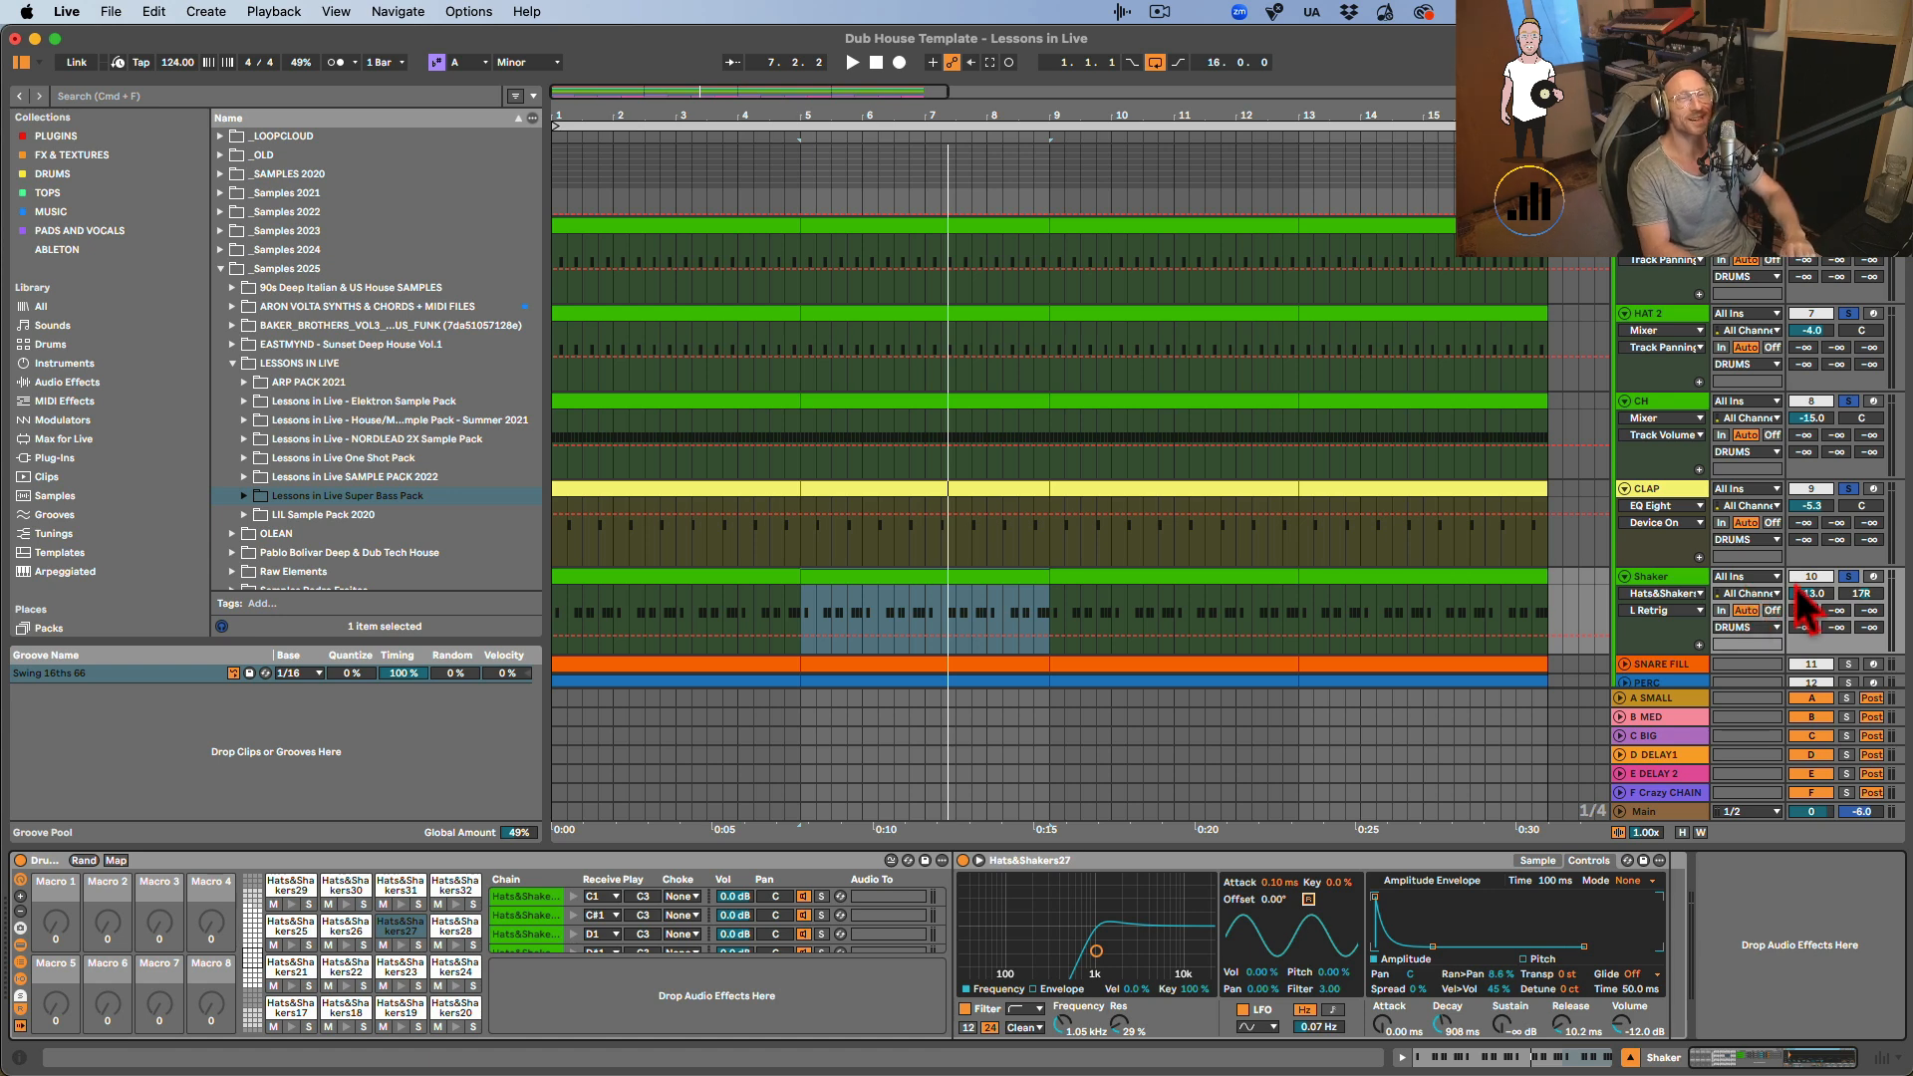
Solo and unfold the SNARE FILL track during playback, and show its Snares1 sampler's envelope and transpose controls.
scroll(1801, 603, down, 3)
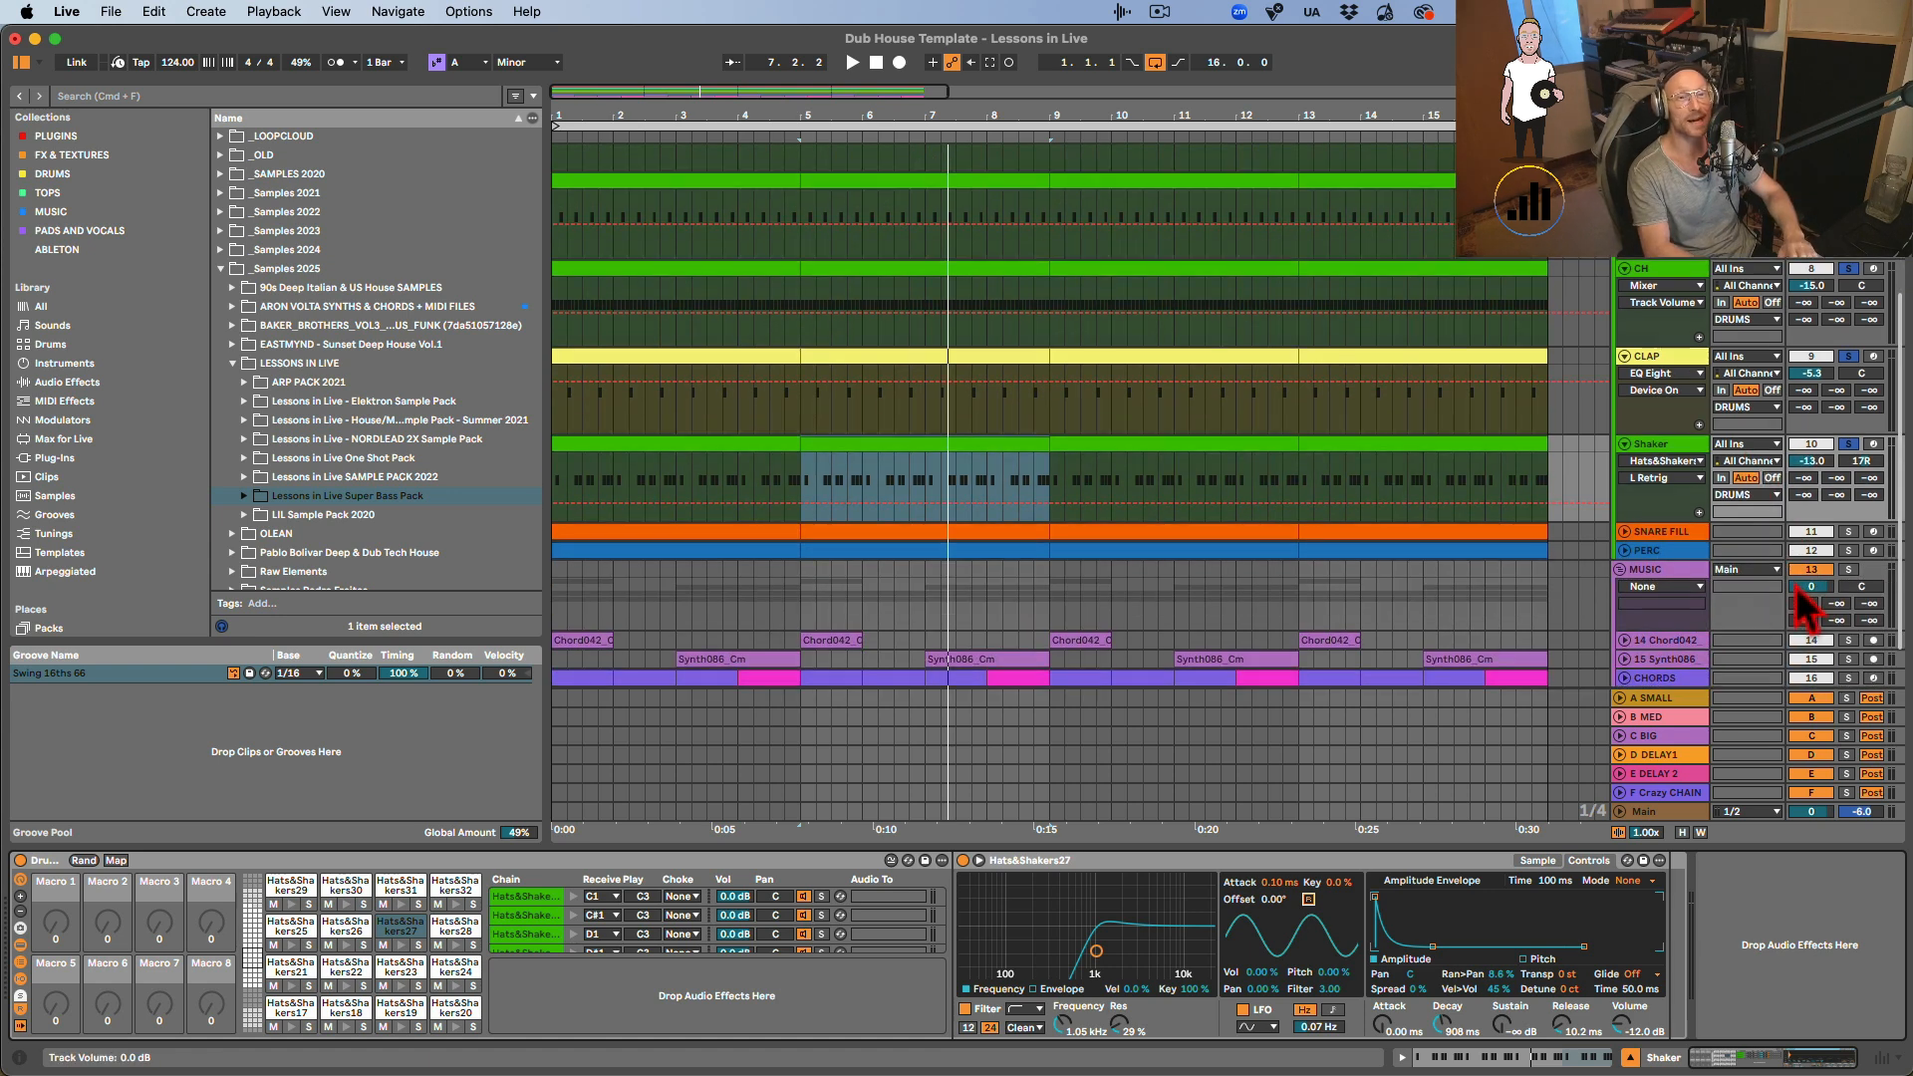
click(1849, 534)
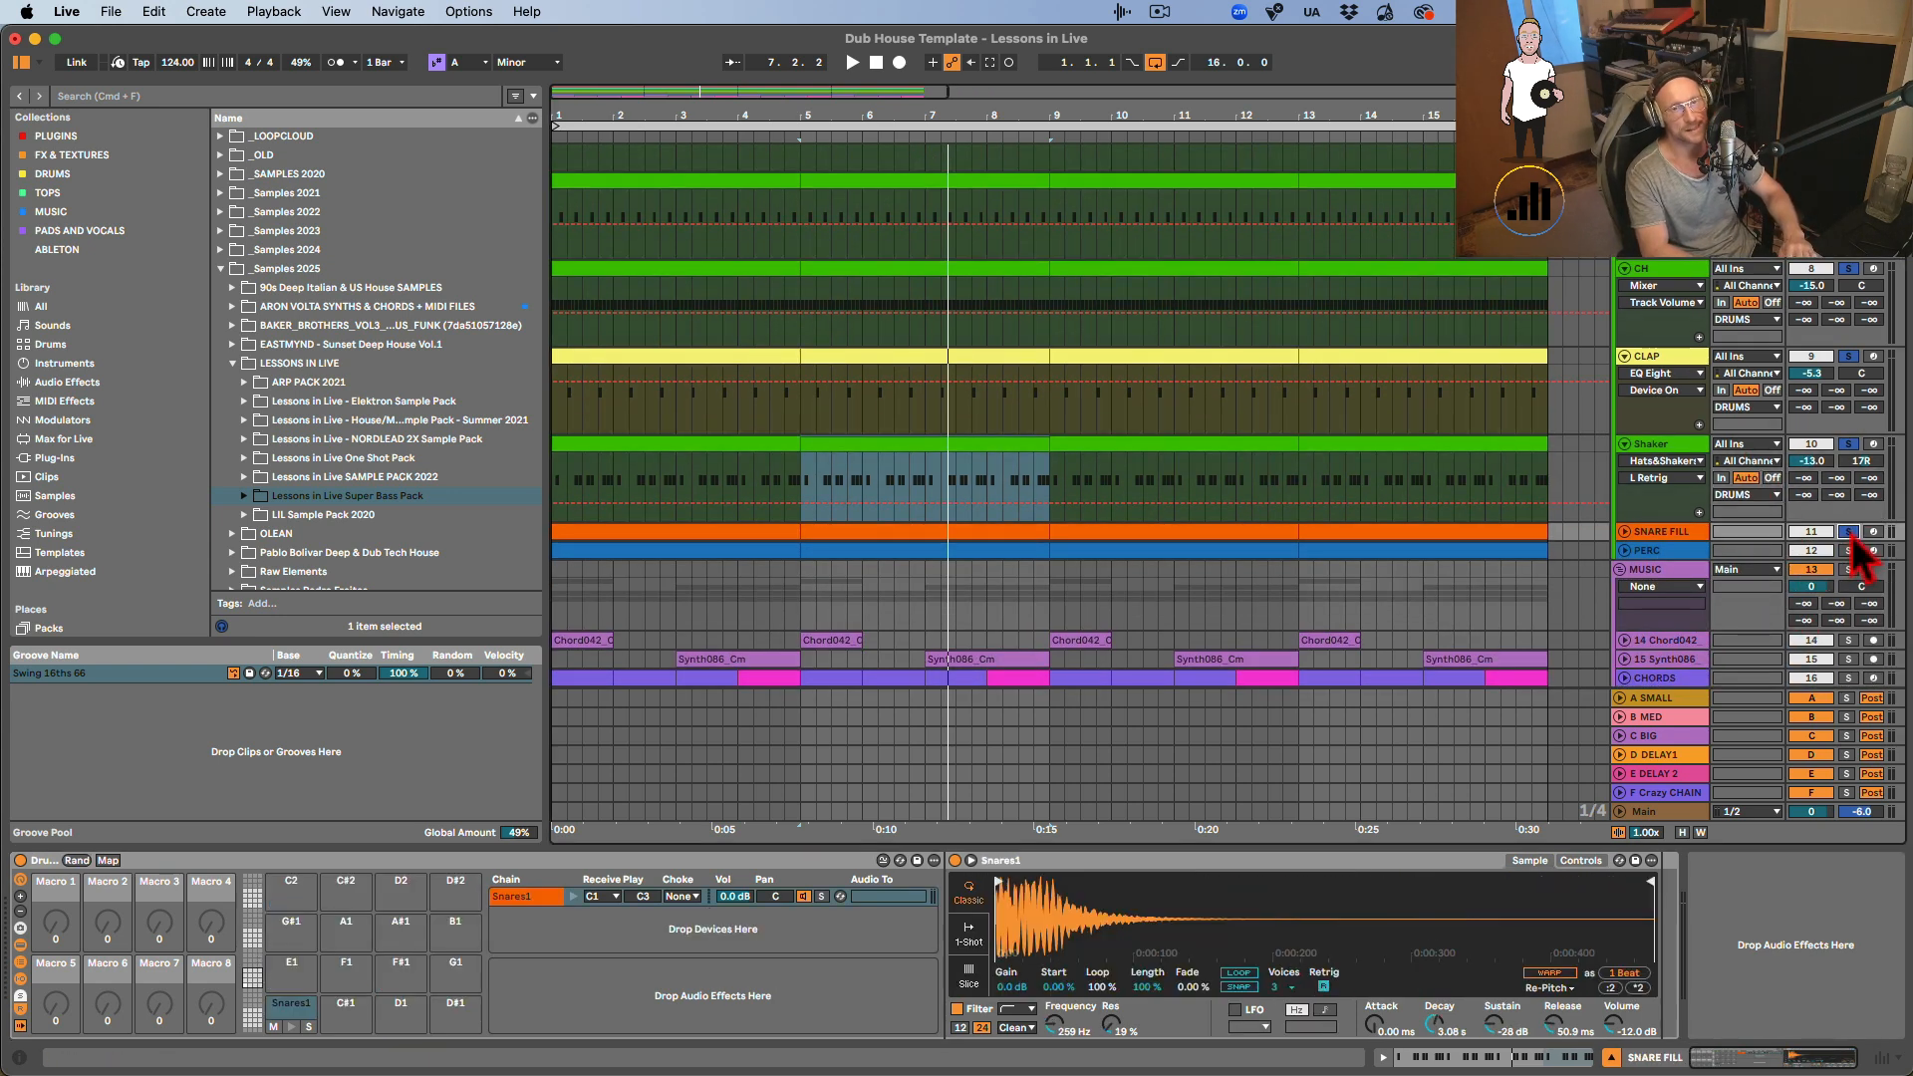
key(space)
click(1624, 533)
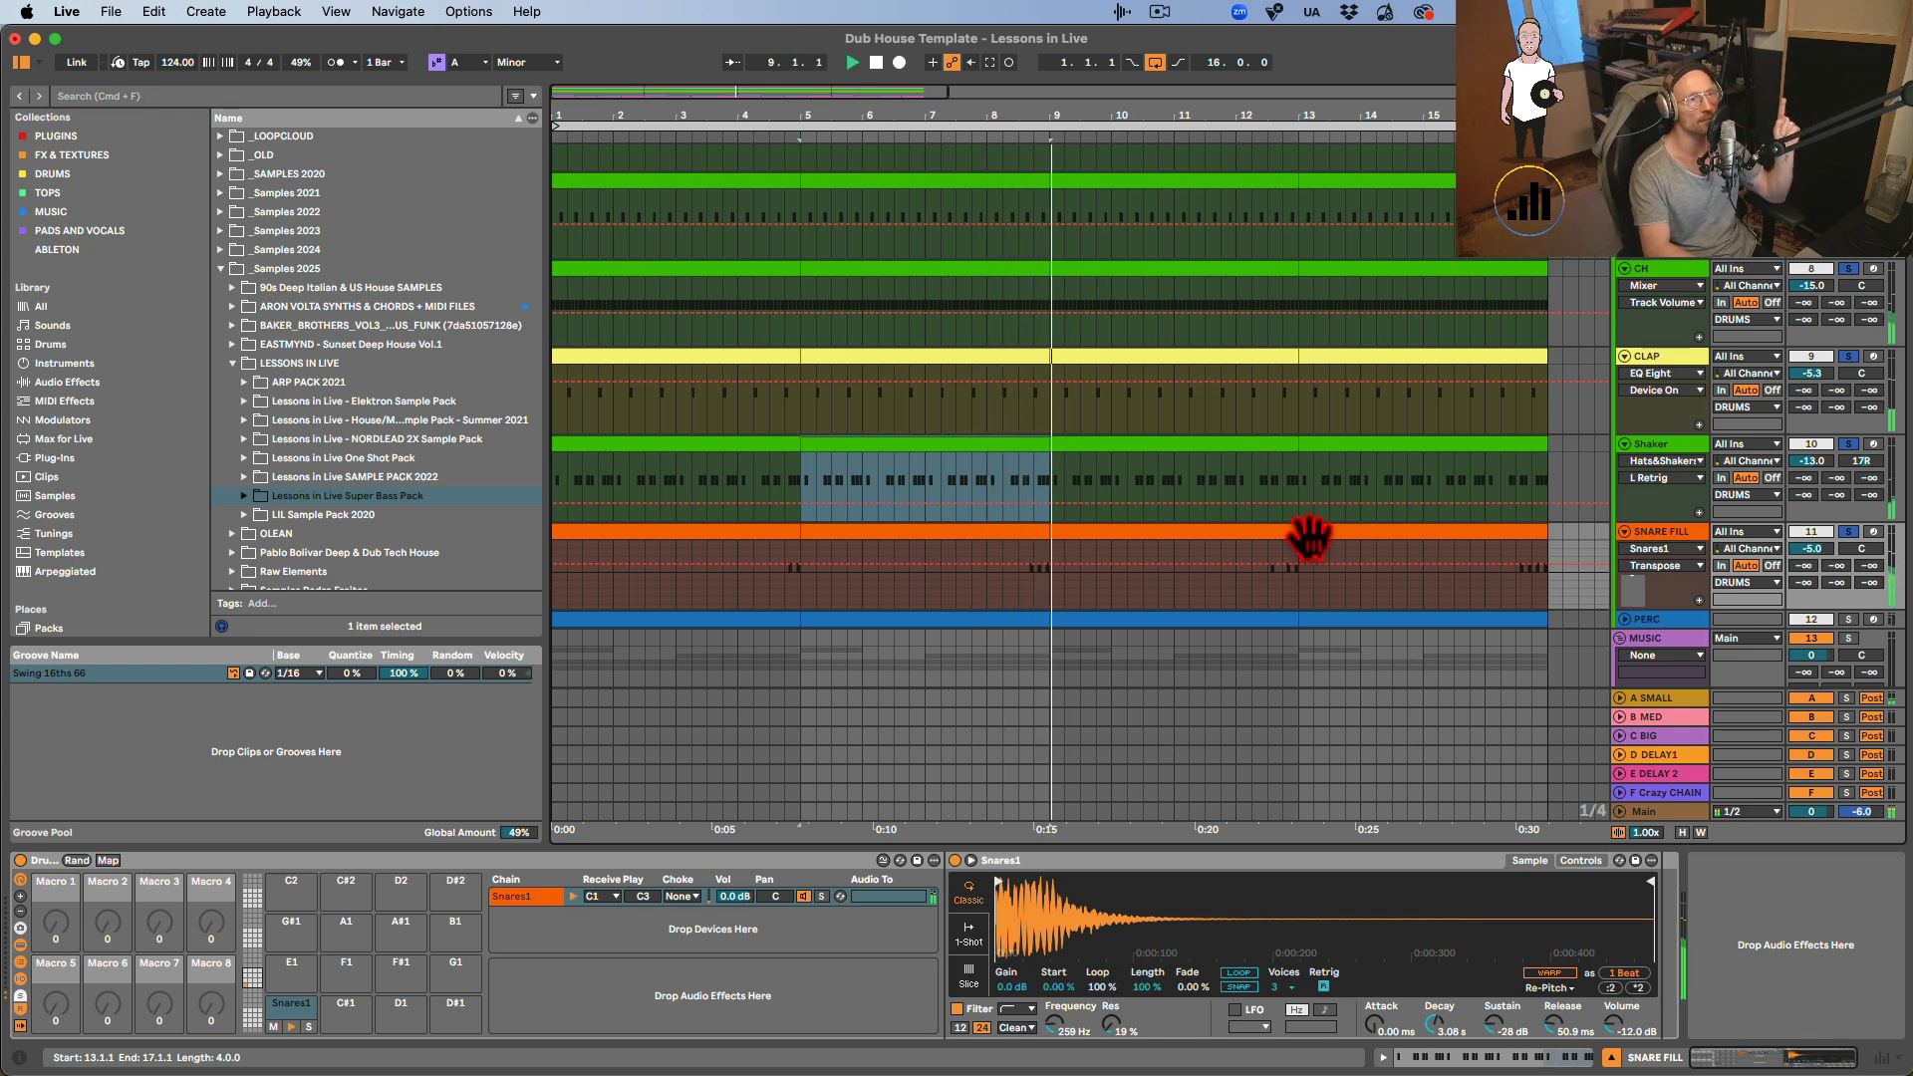
click(1581, 861)
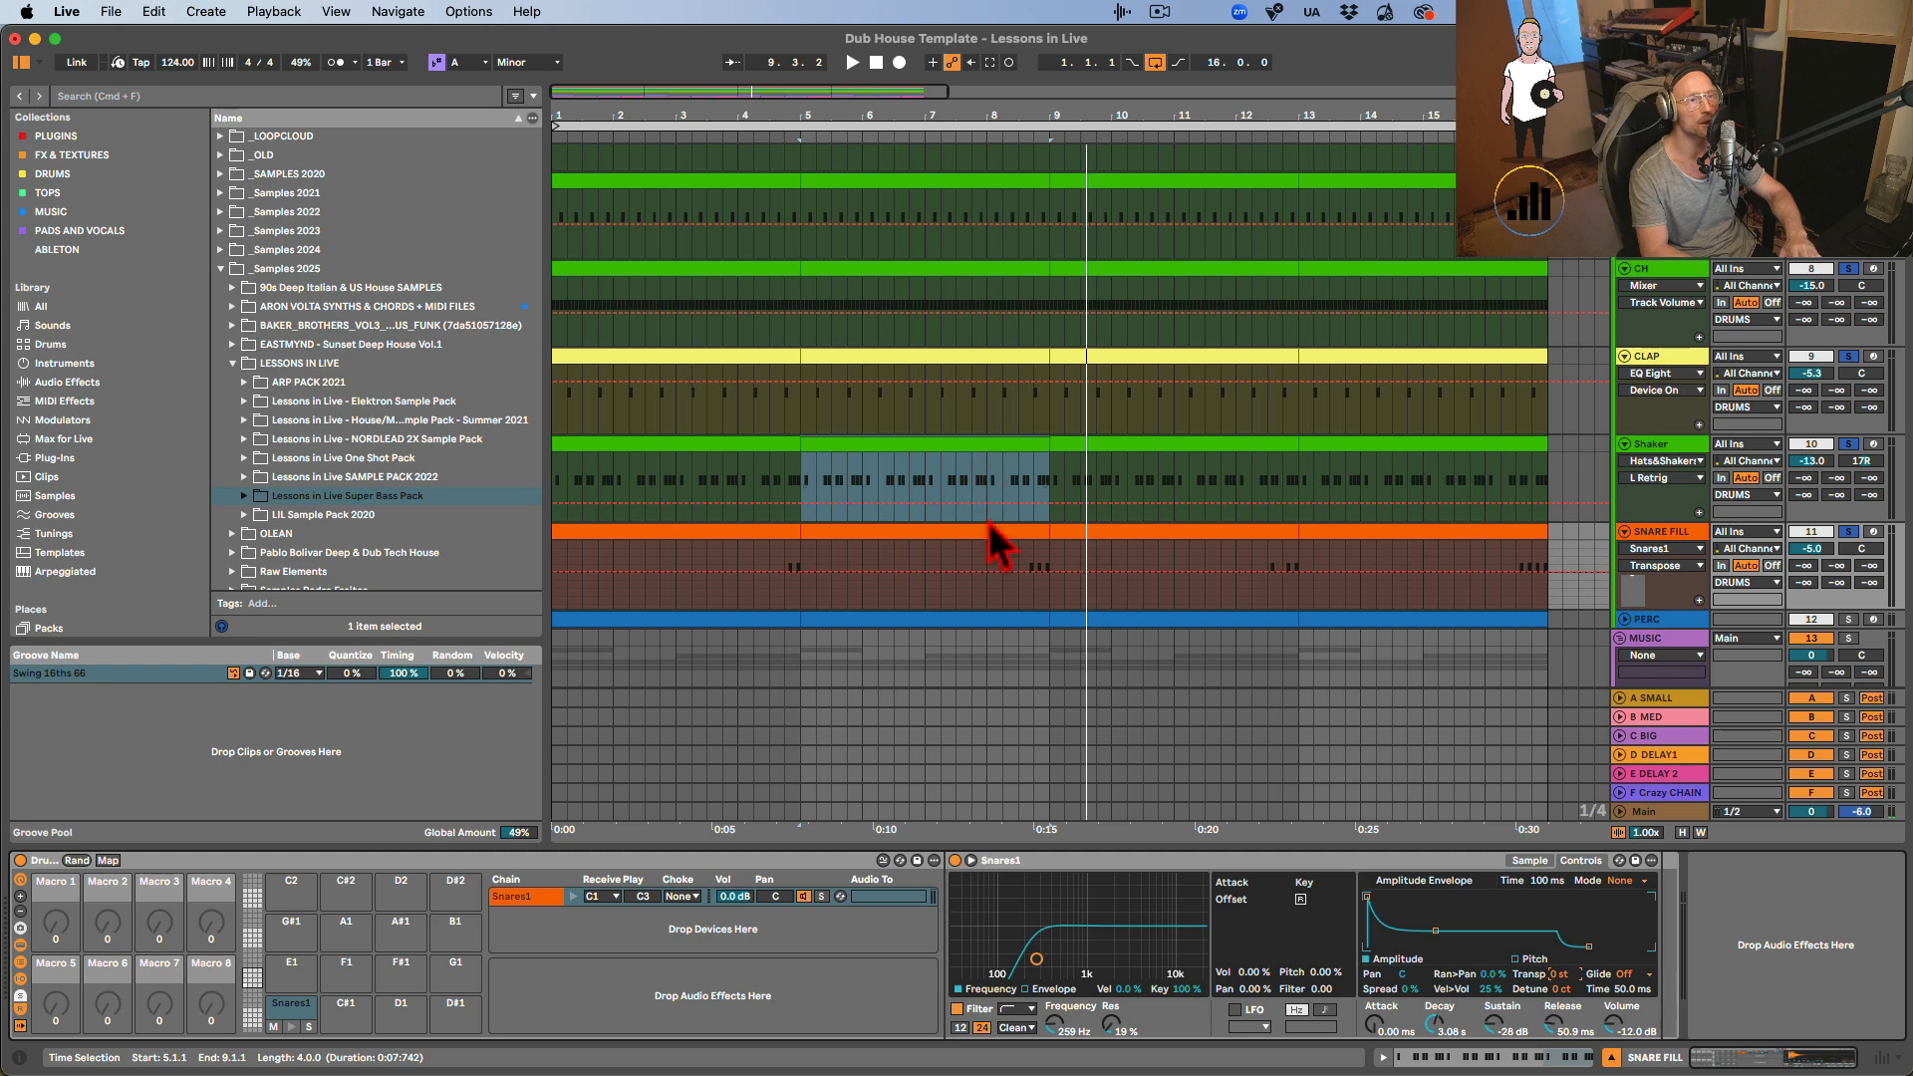
Place the playback start at 8.4.1 on the SNARE FILL track and audition the fill from there.
click(1036, 566)
key(space)
key(space)
key(space)
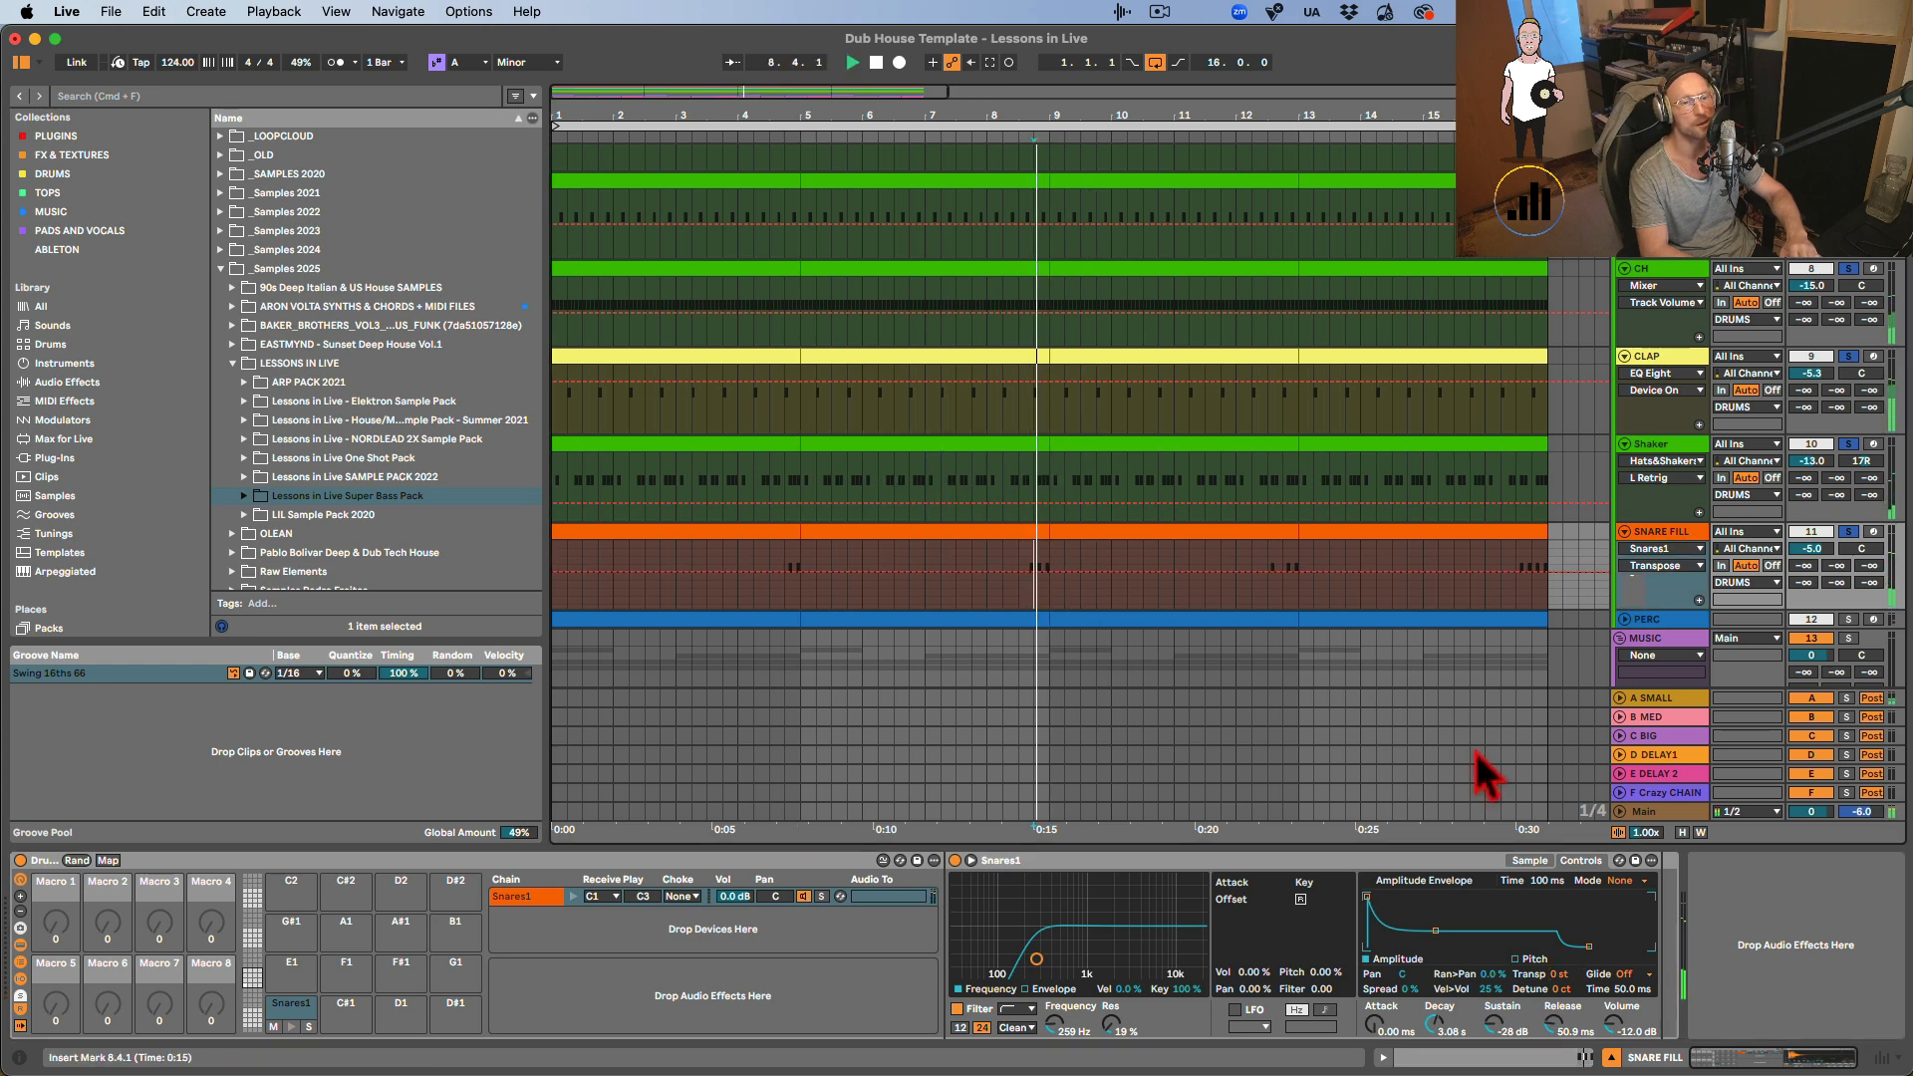
Try transposing the Snares1 sample to +2 st and +3 st while replaying the fill.
drag(1555, 977, 1559, 987)
key(space)
key(space)
key(space)
key(space)
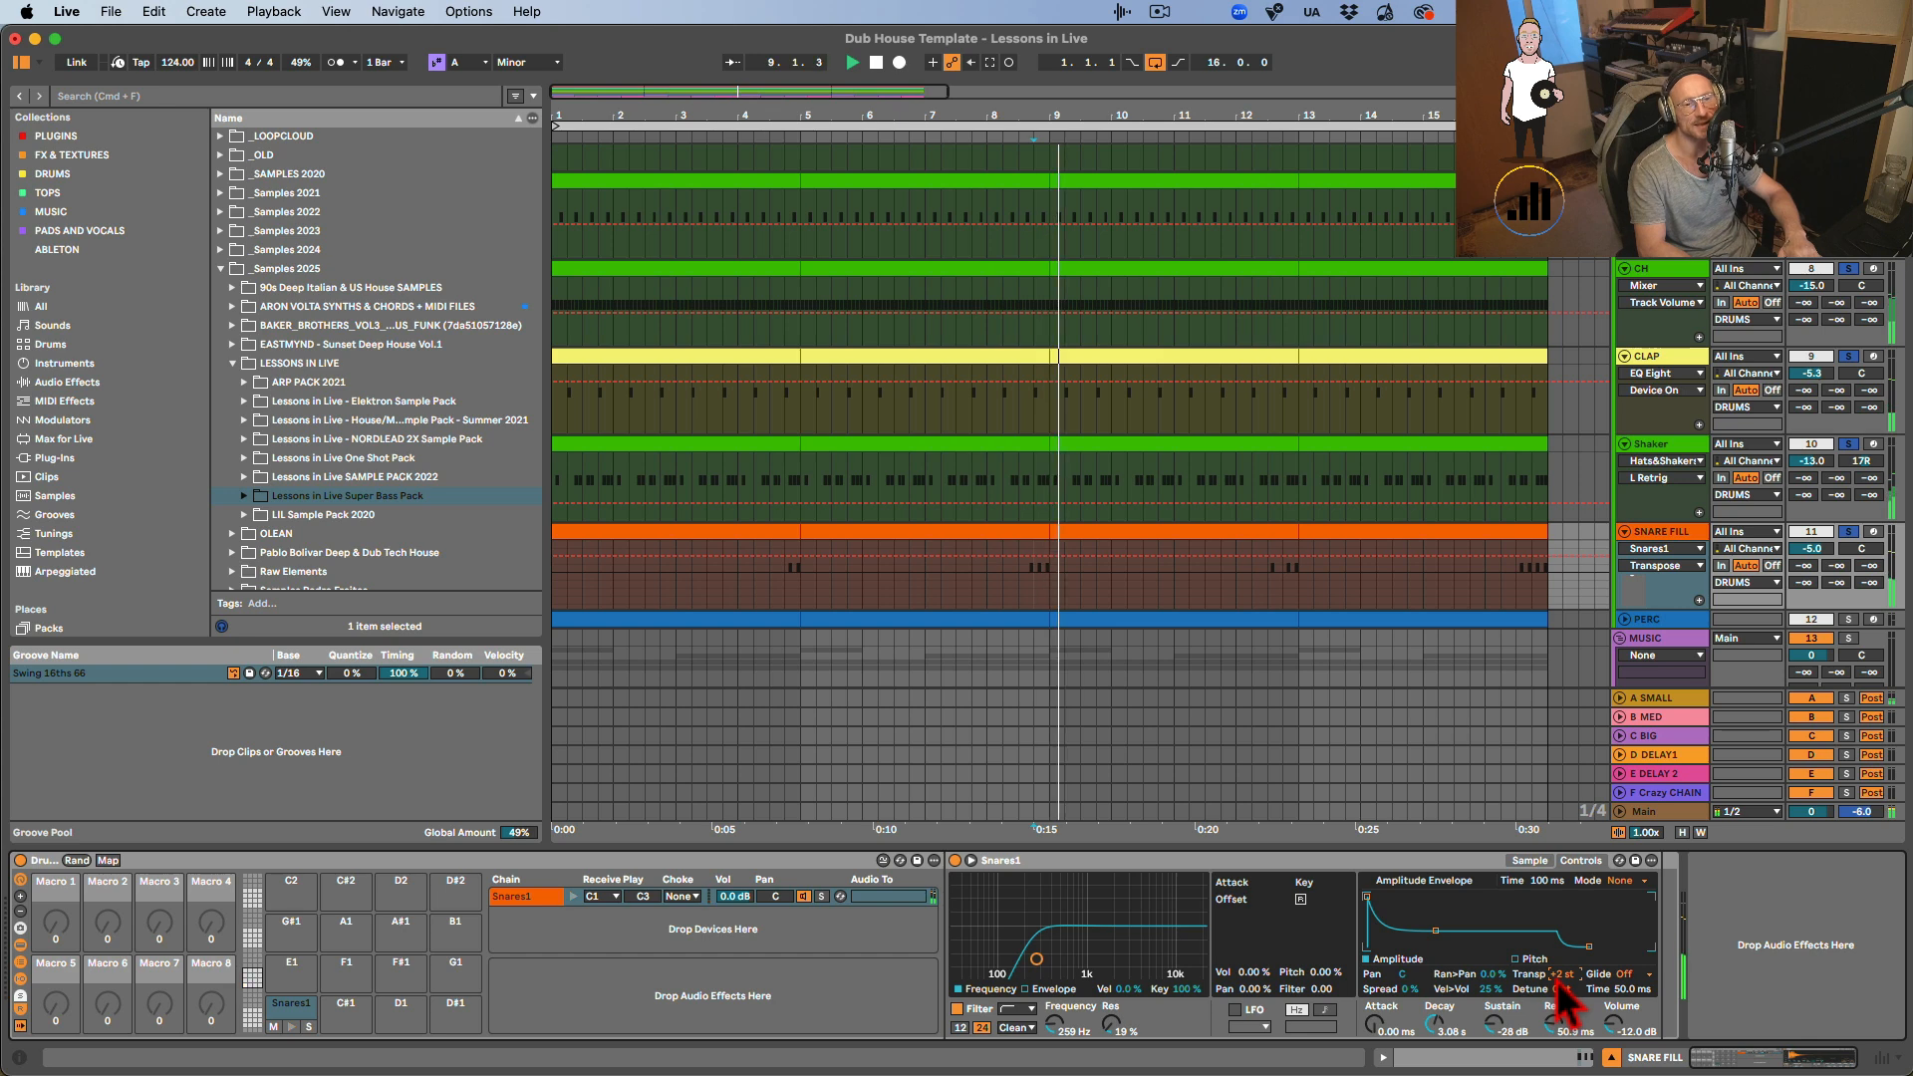
key(space)
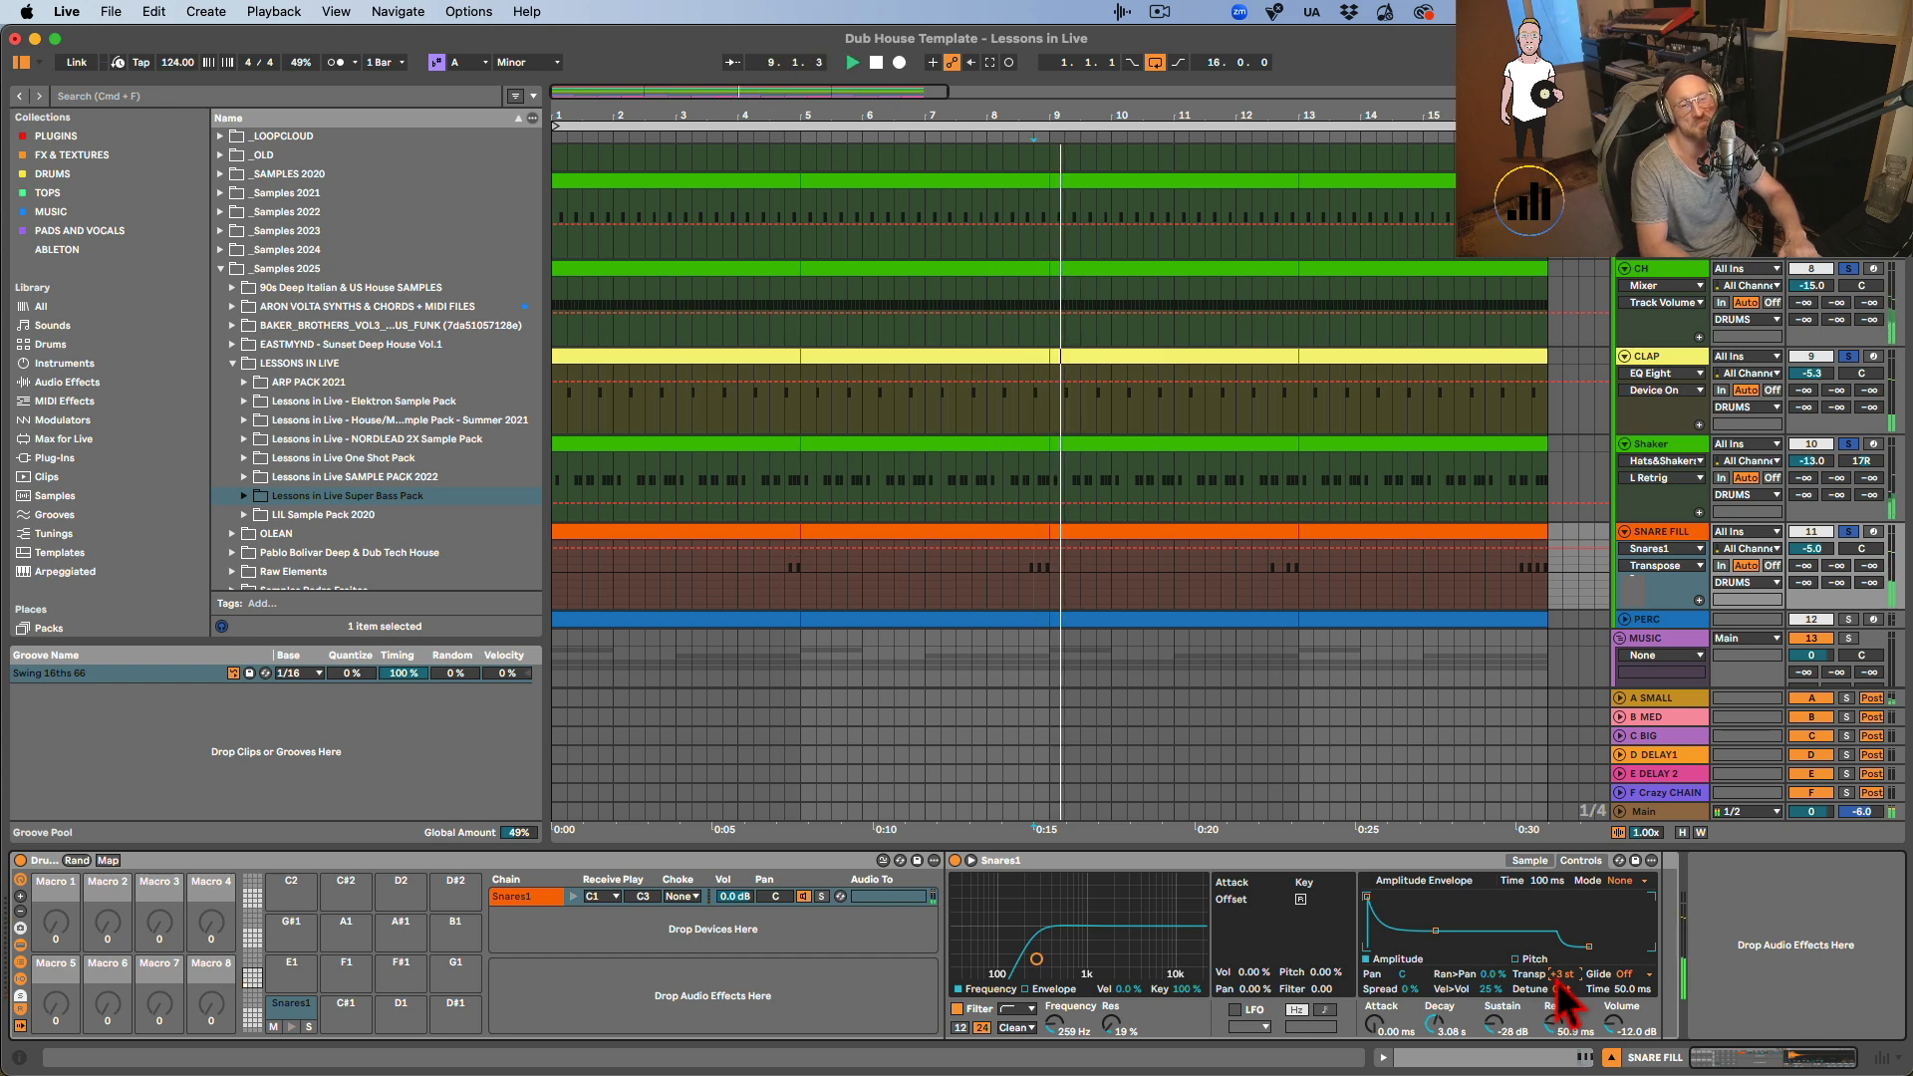
Set the Snares1 sample's transpose to +1 st and replay the fill.
key(space)
key(space)
key(space)
key(Down)
key(Down)
key(space)
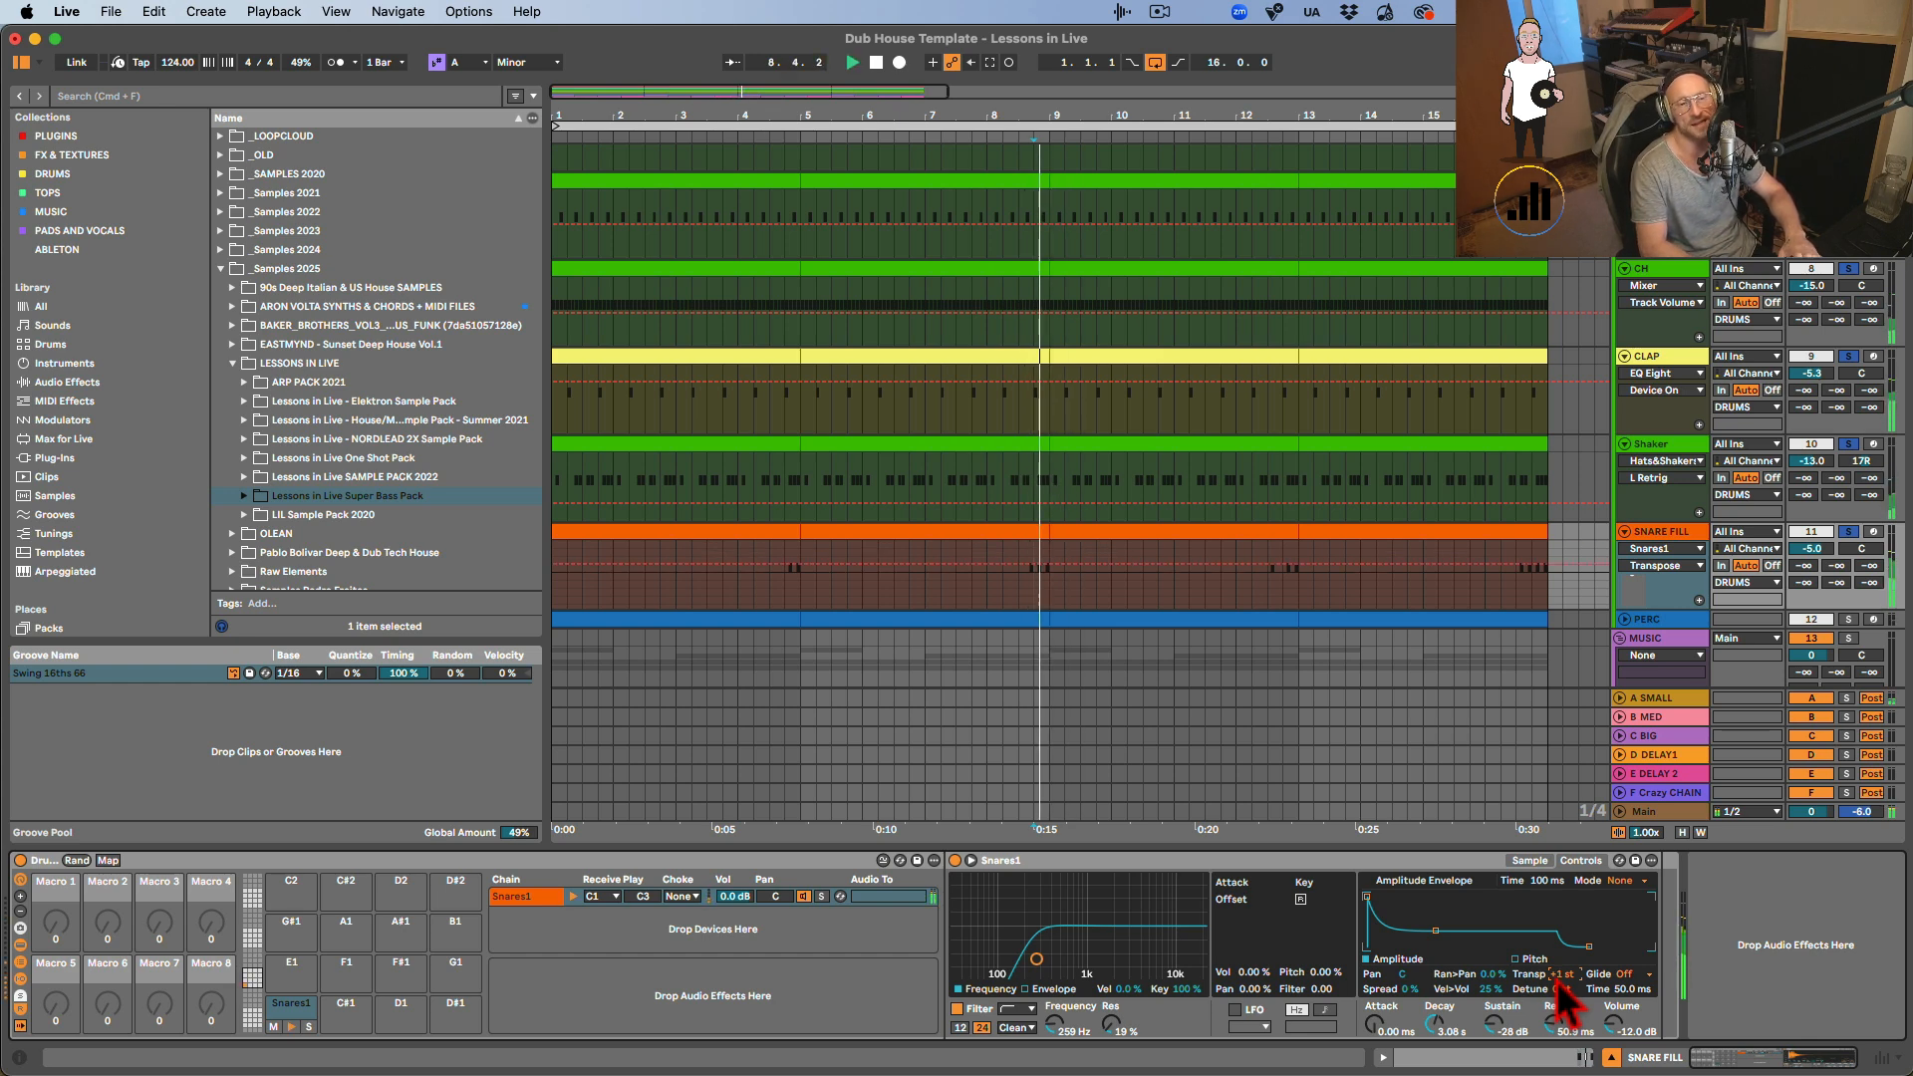
key(space)
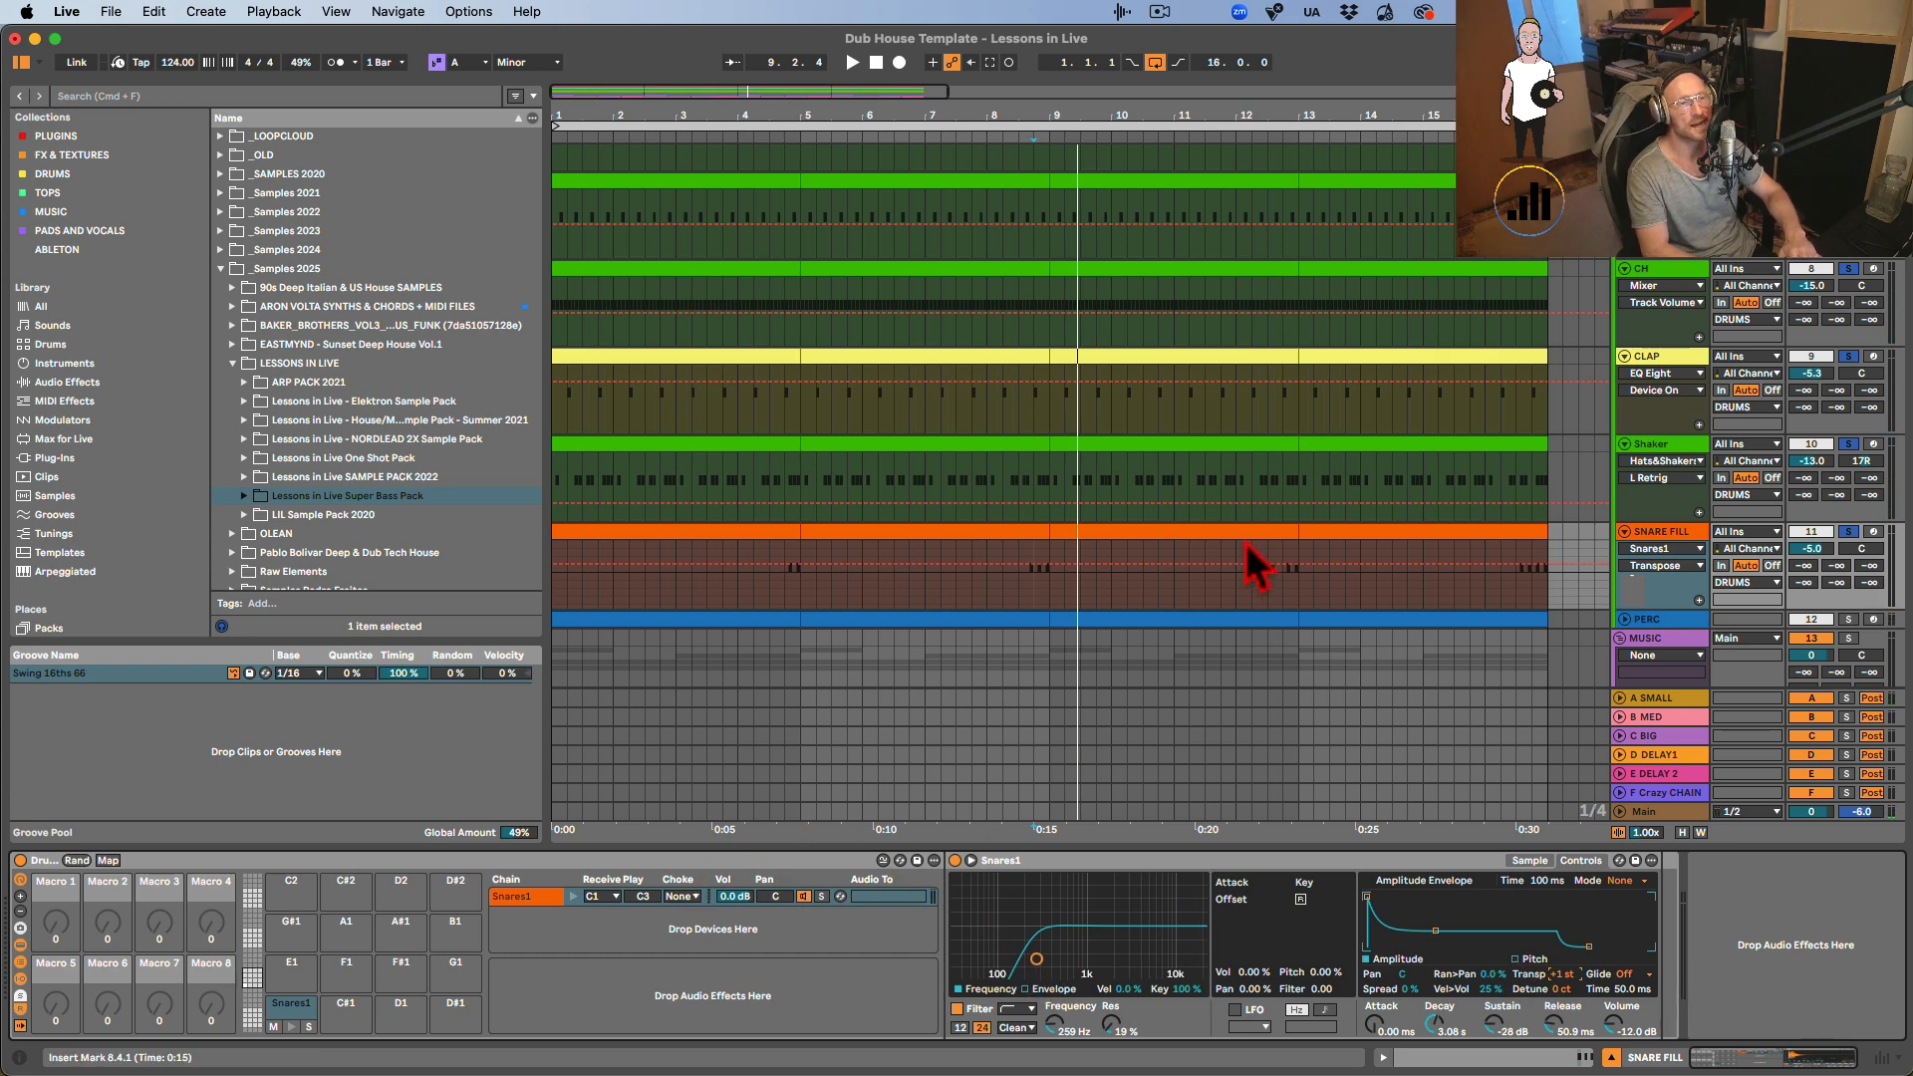
Show the Snares1 sampler's waveform and try its 1-Shot playback mode before returning to Classic.
click(1530, 861)
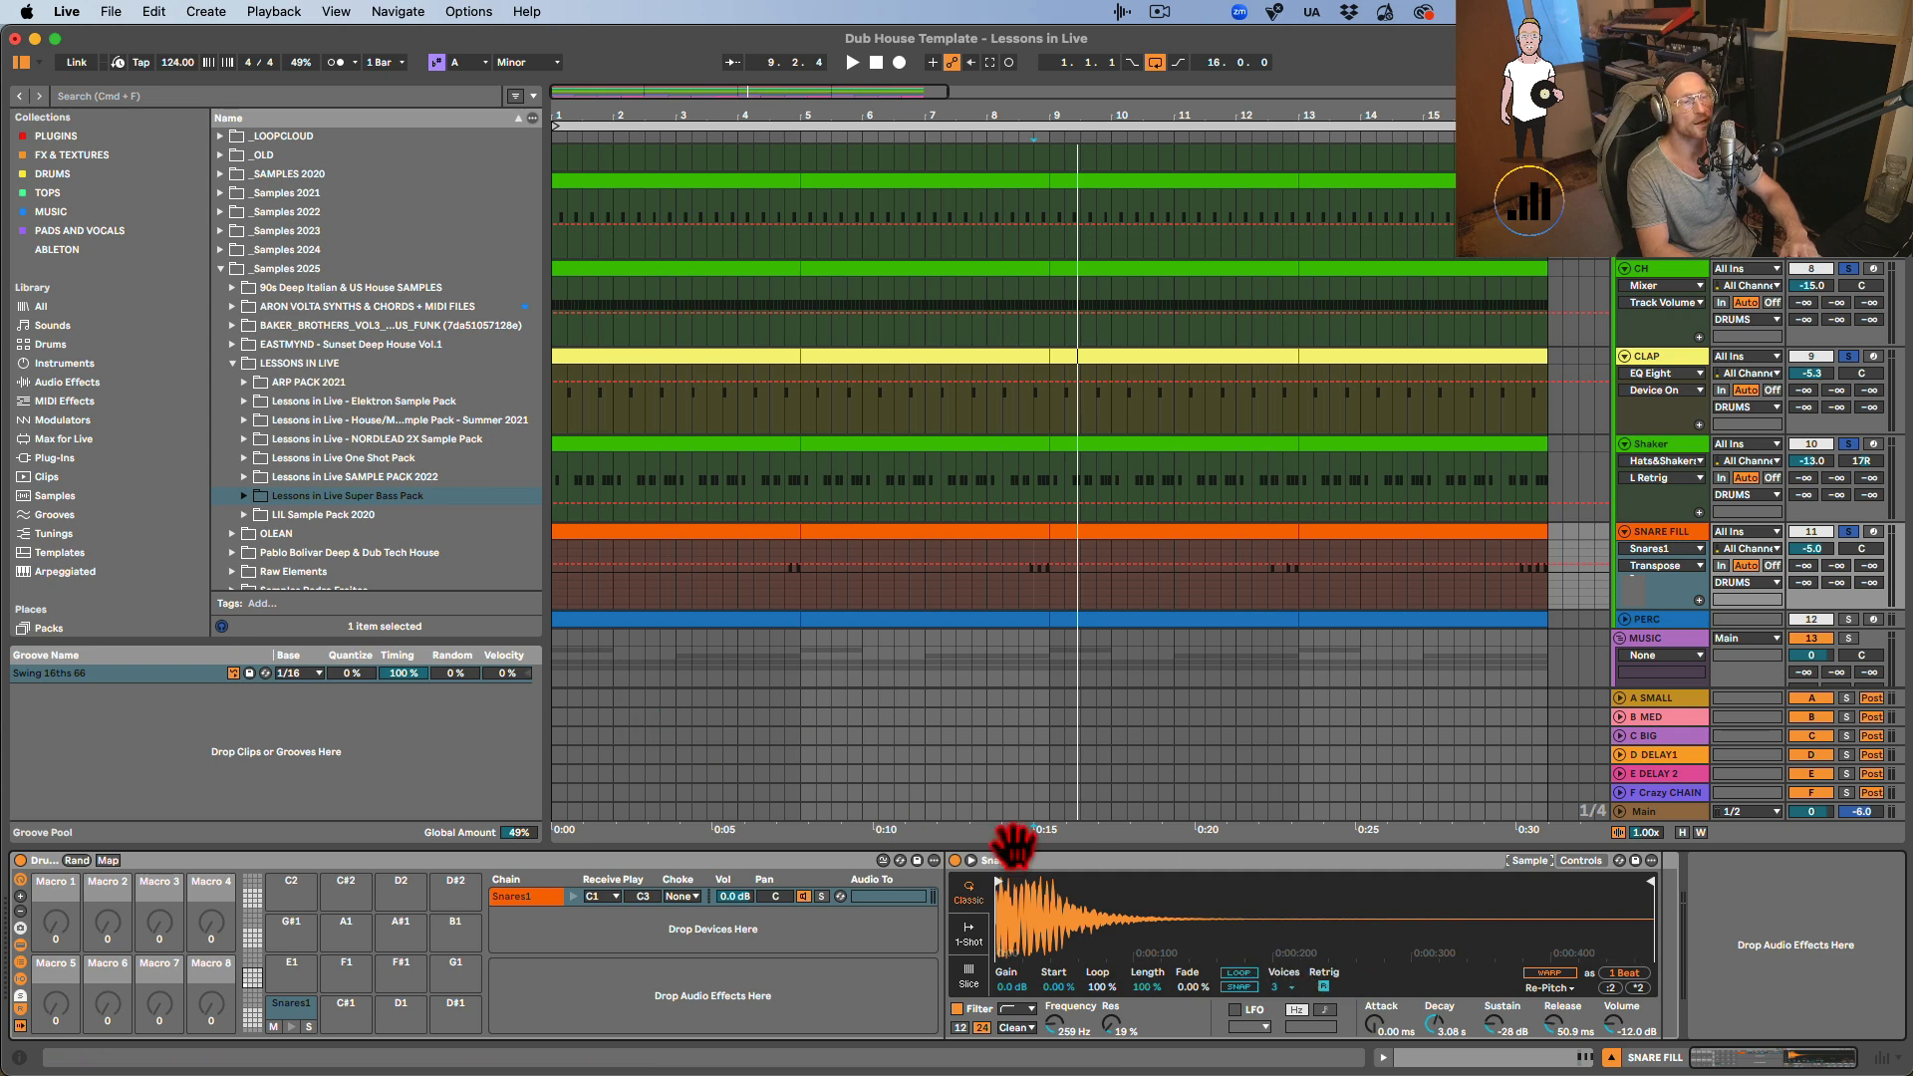
click(968, 937)
click(968, 895)
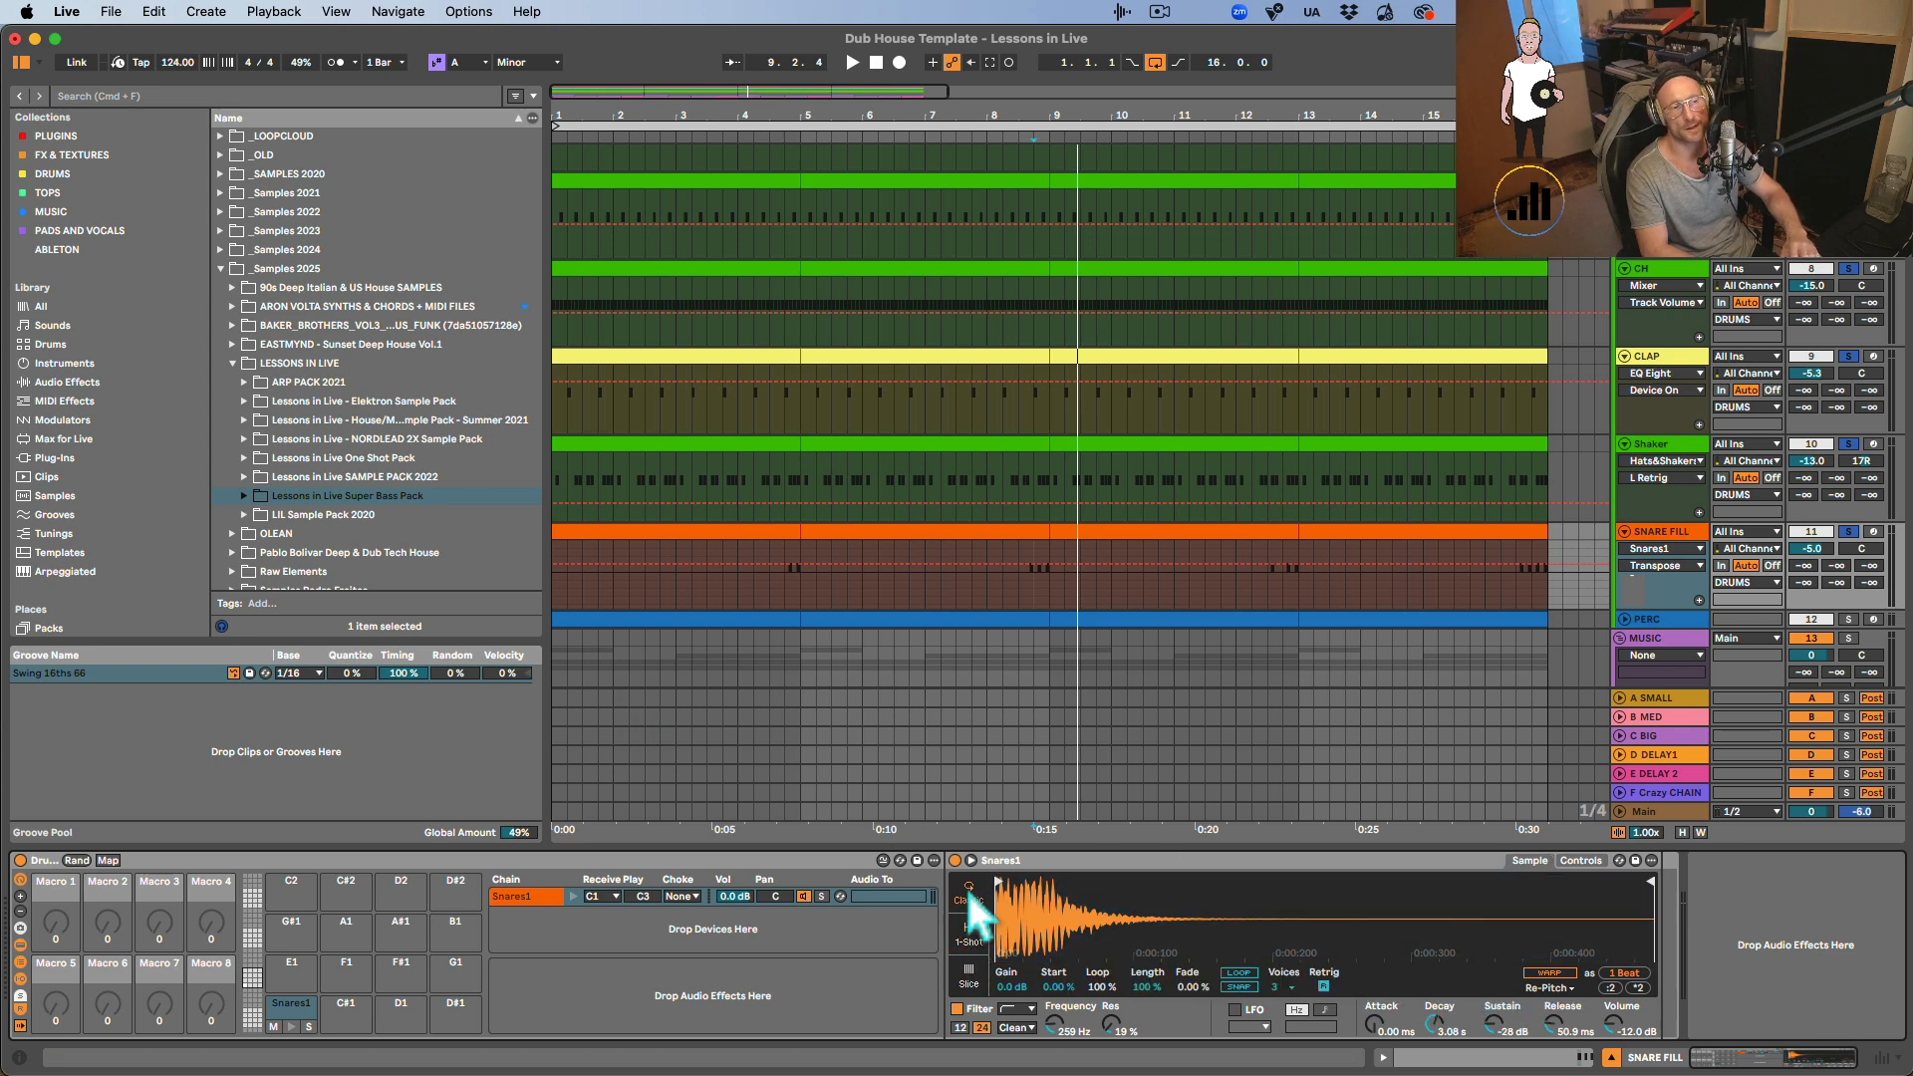
click(1206, 858)
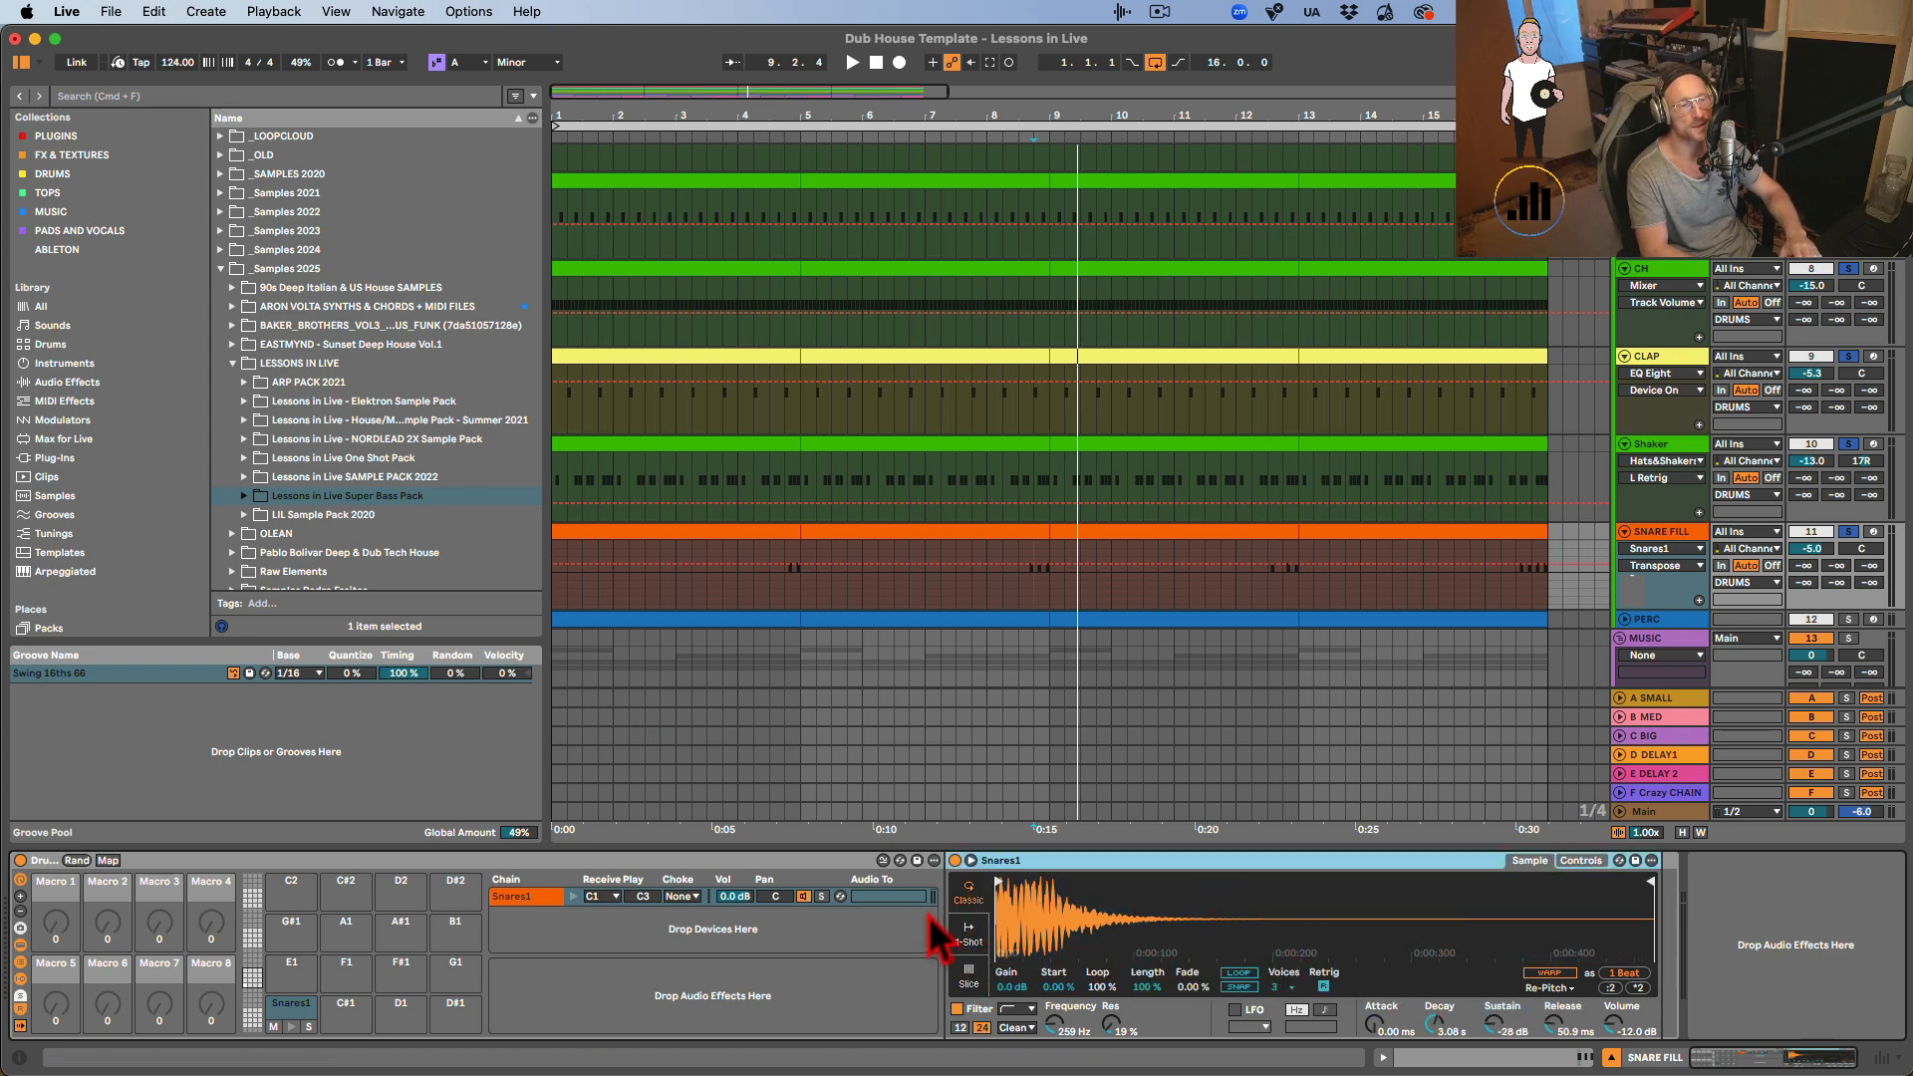
Locate the fills along the SNARE FILL clip and audition them from 12.3.1 and 16.3.1.
click(1514, 596)
click(791, 588)
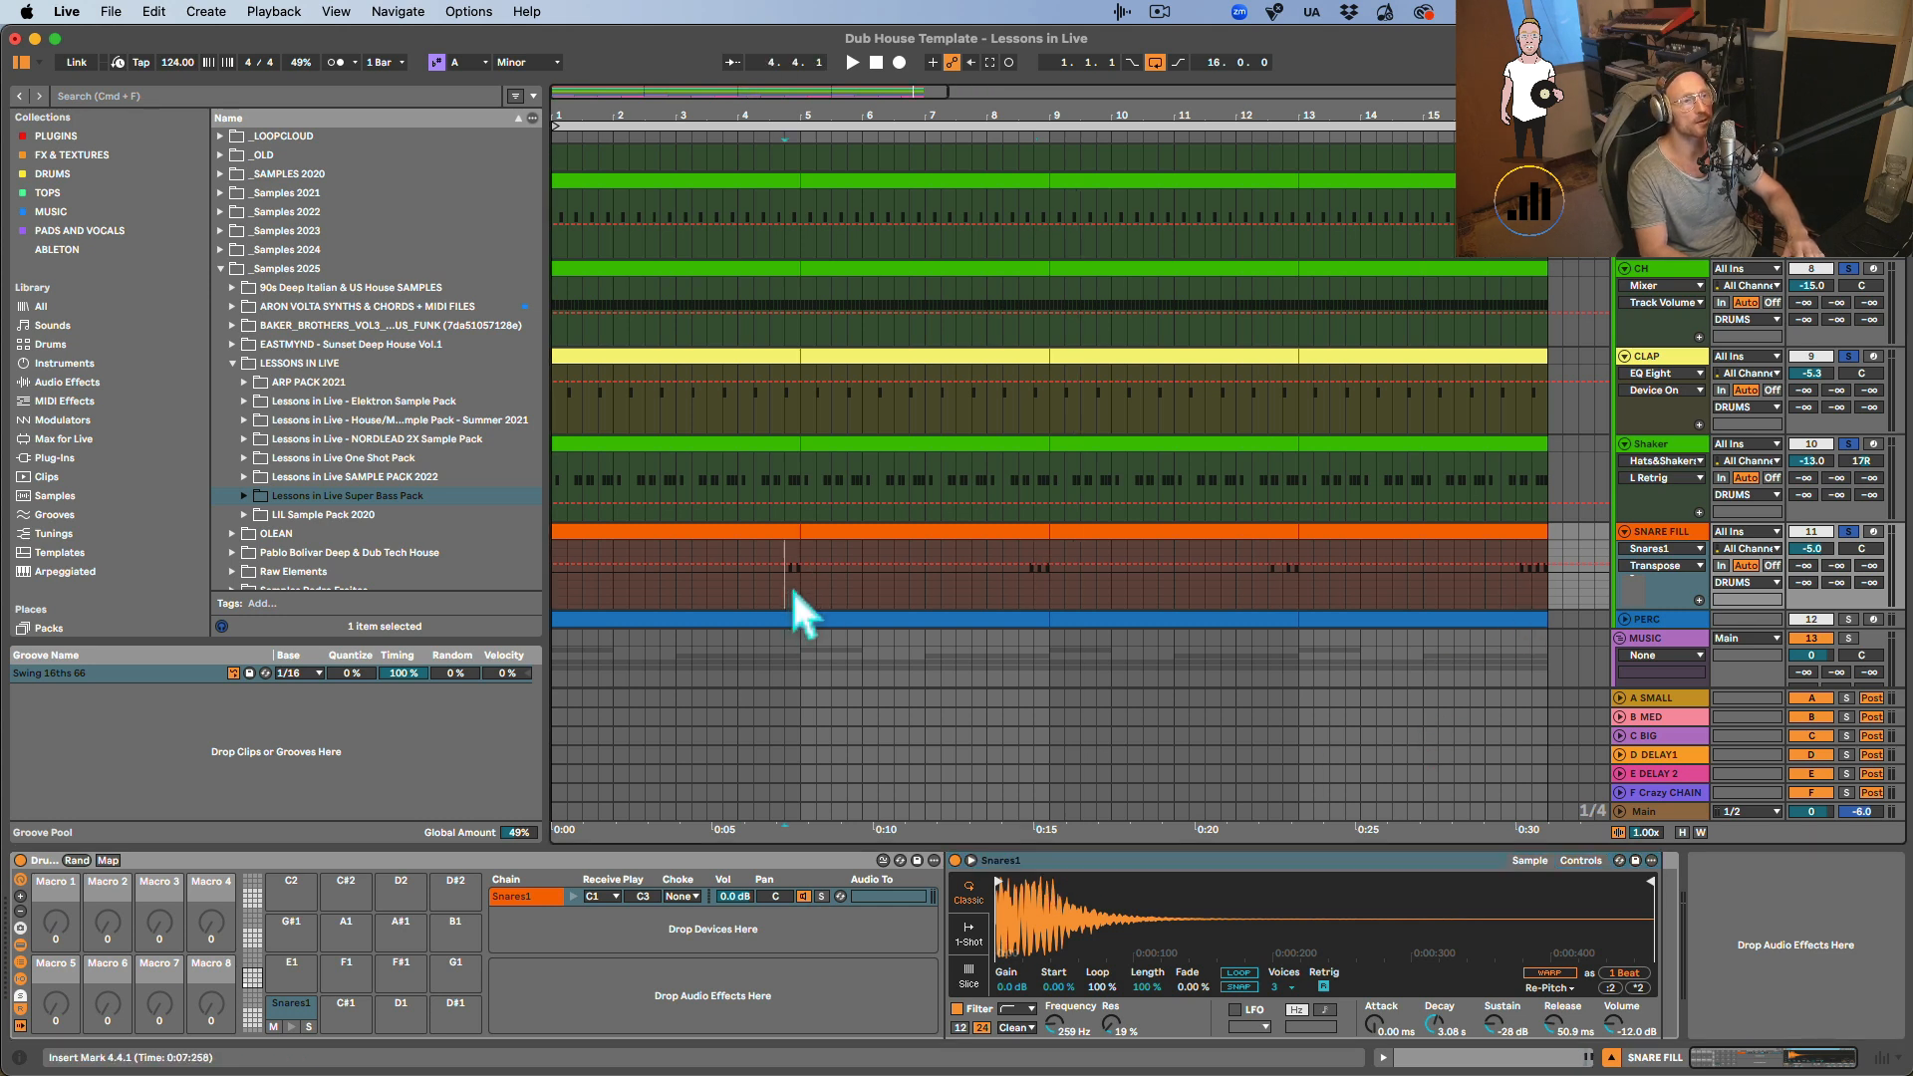
click(1002, 598)
drag(1269, 583, 1297, 590)
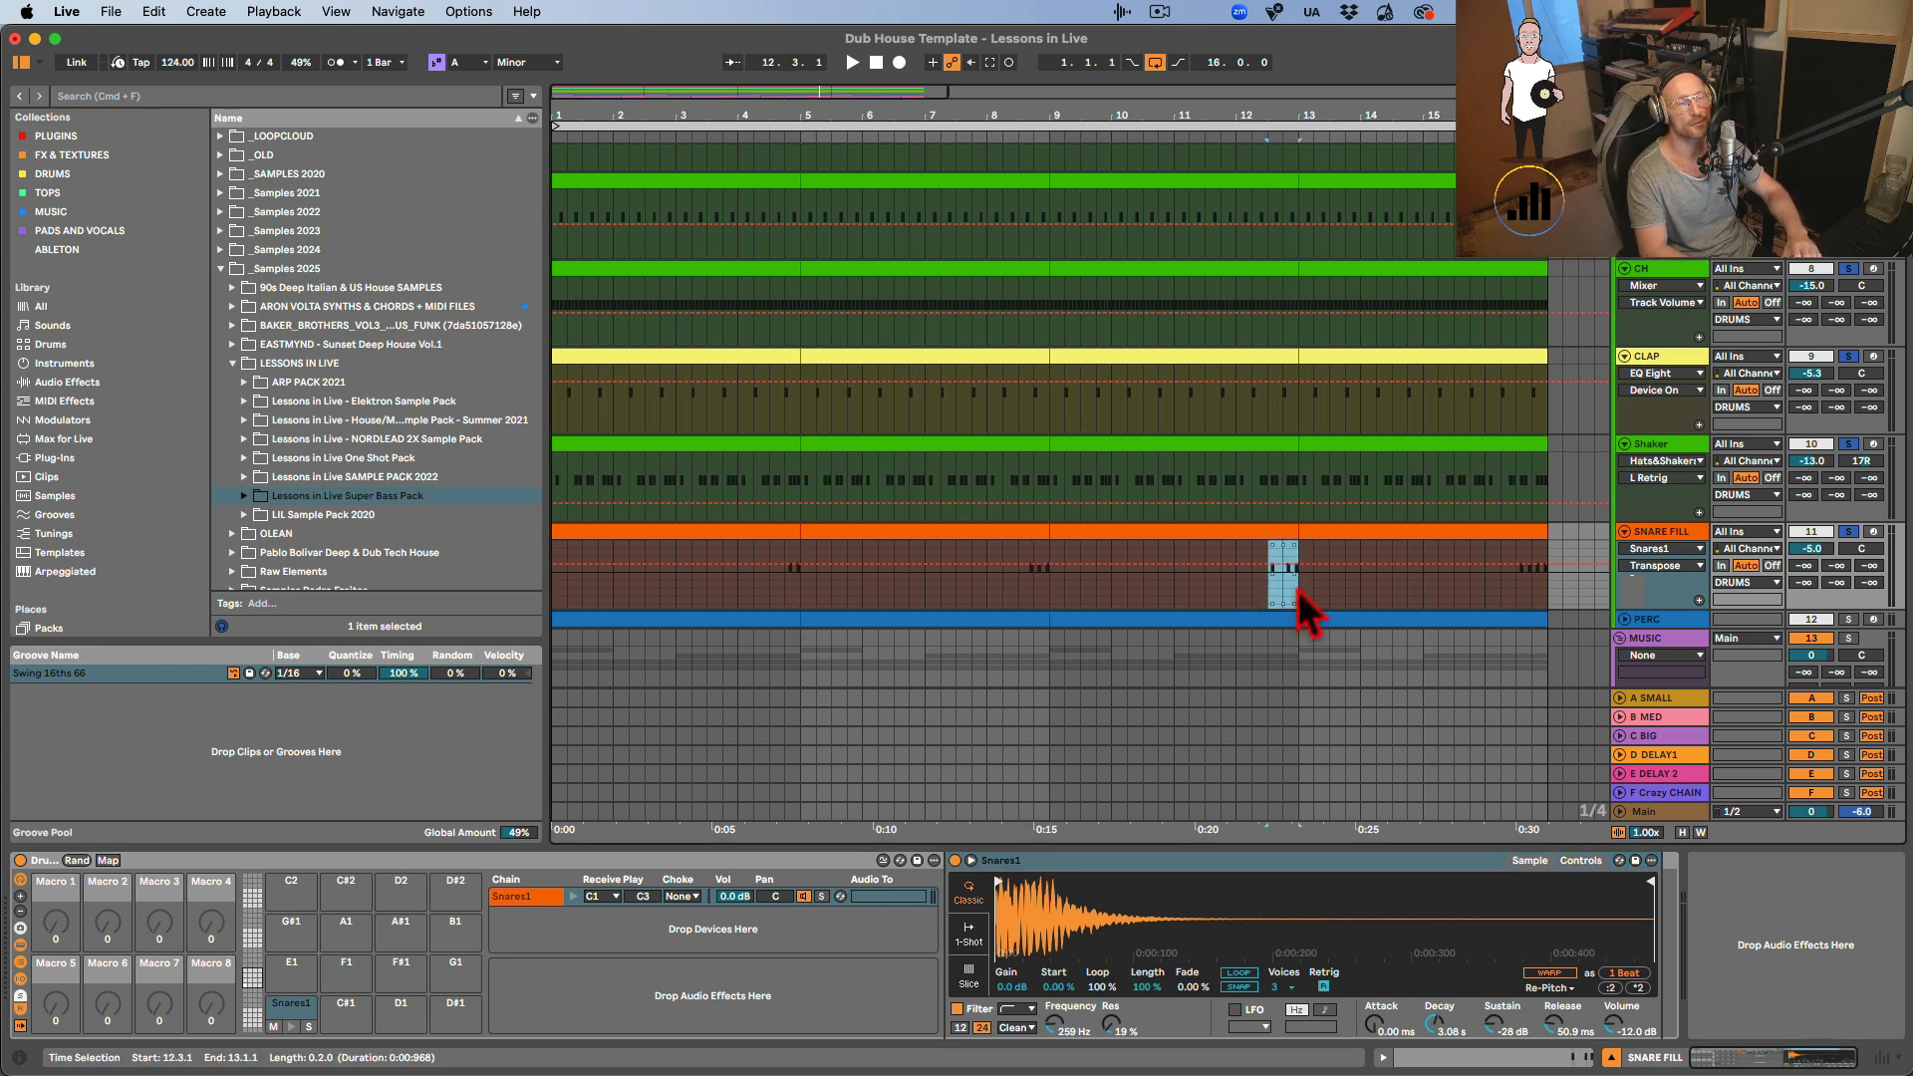
key(space)
click(1509, 596)
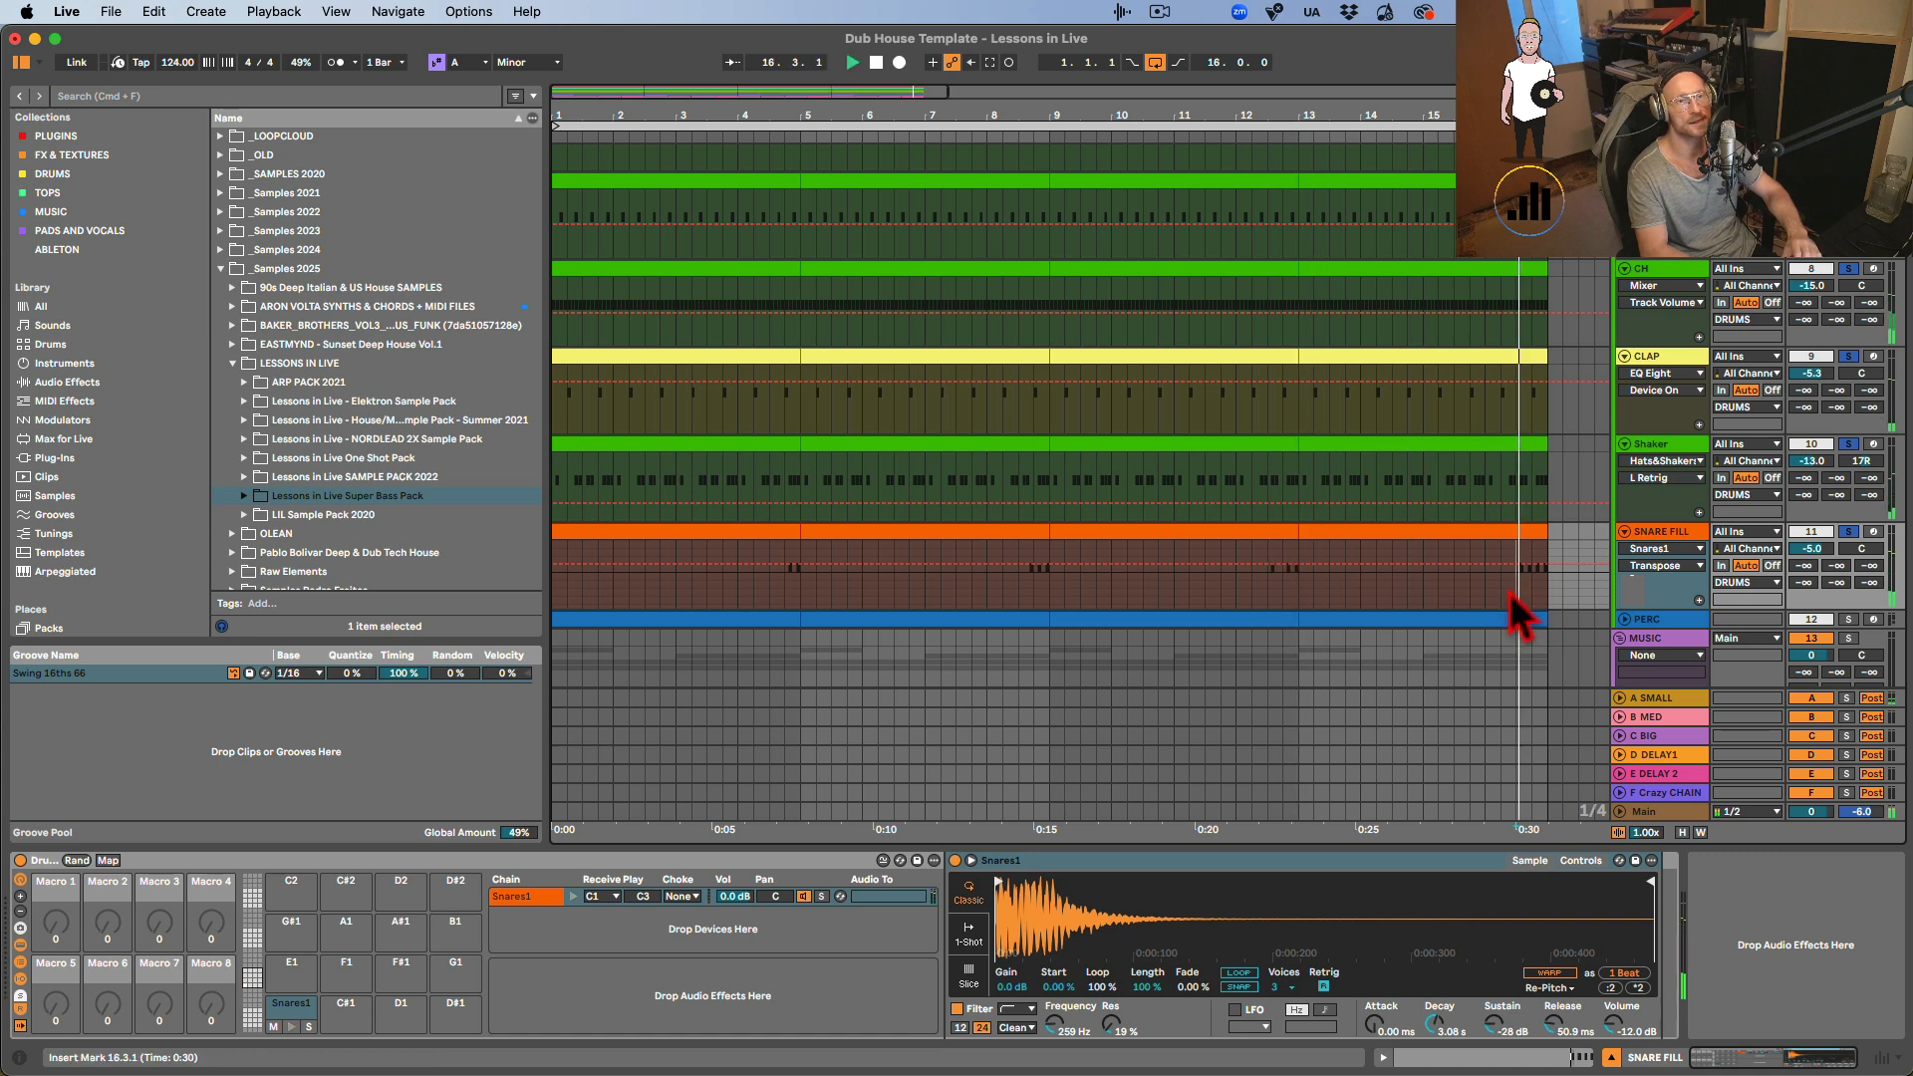
key(space)
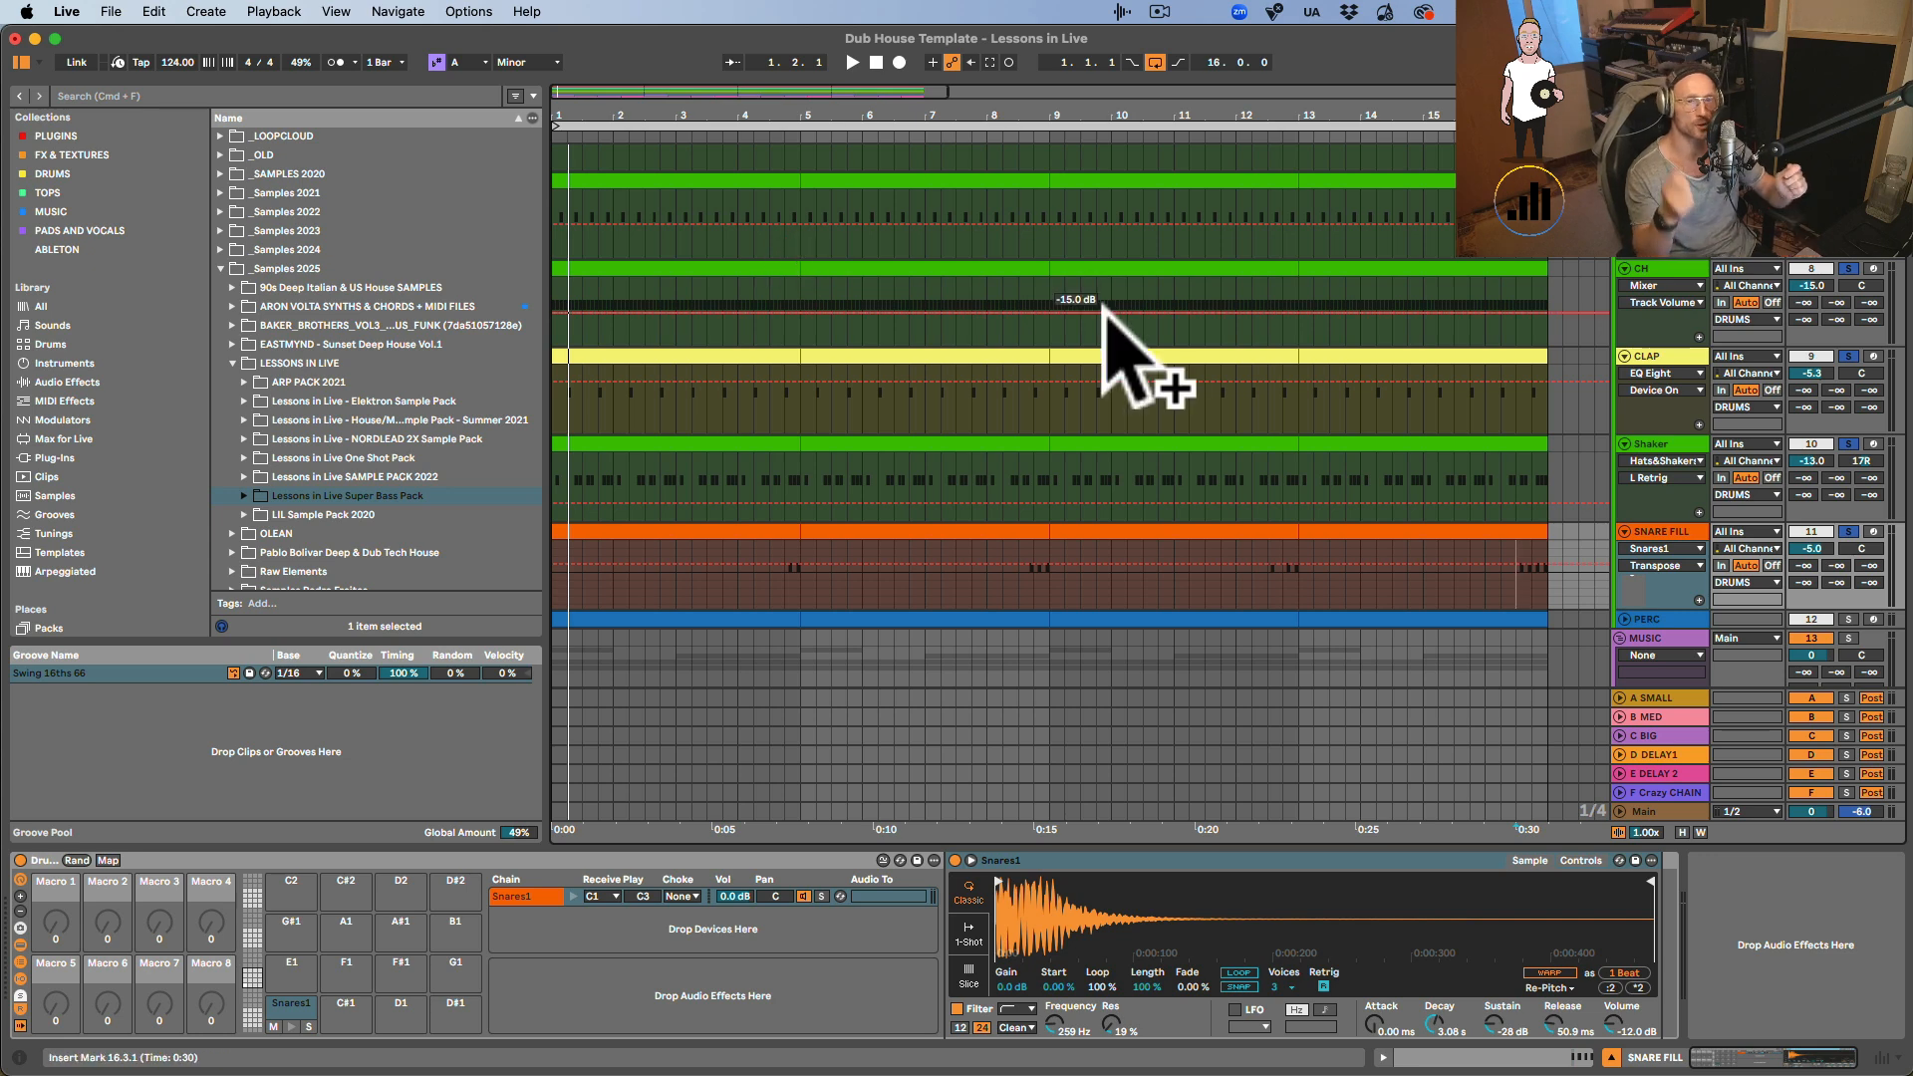
Unfold and solo the PERC track, select it to show its drum rack, and audition it with the other drums.
scroll(1438, 375, down, 2)
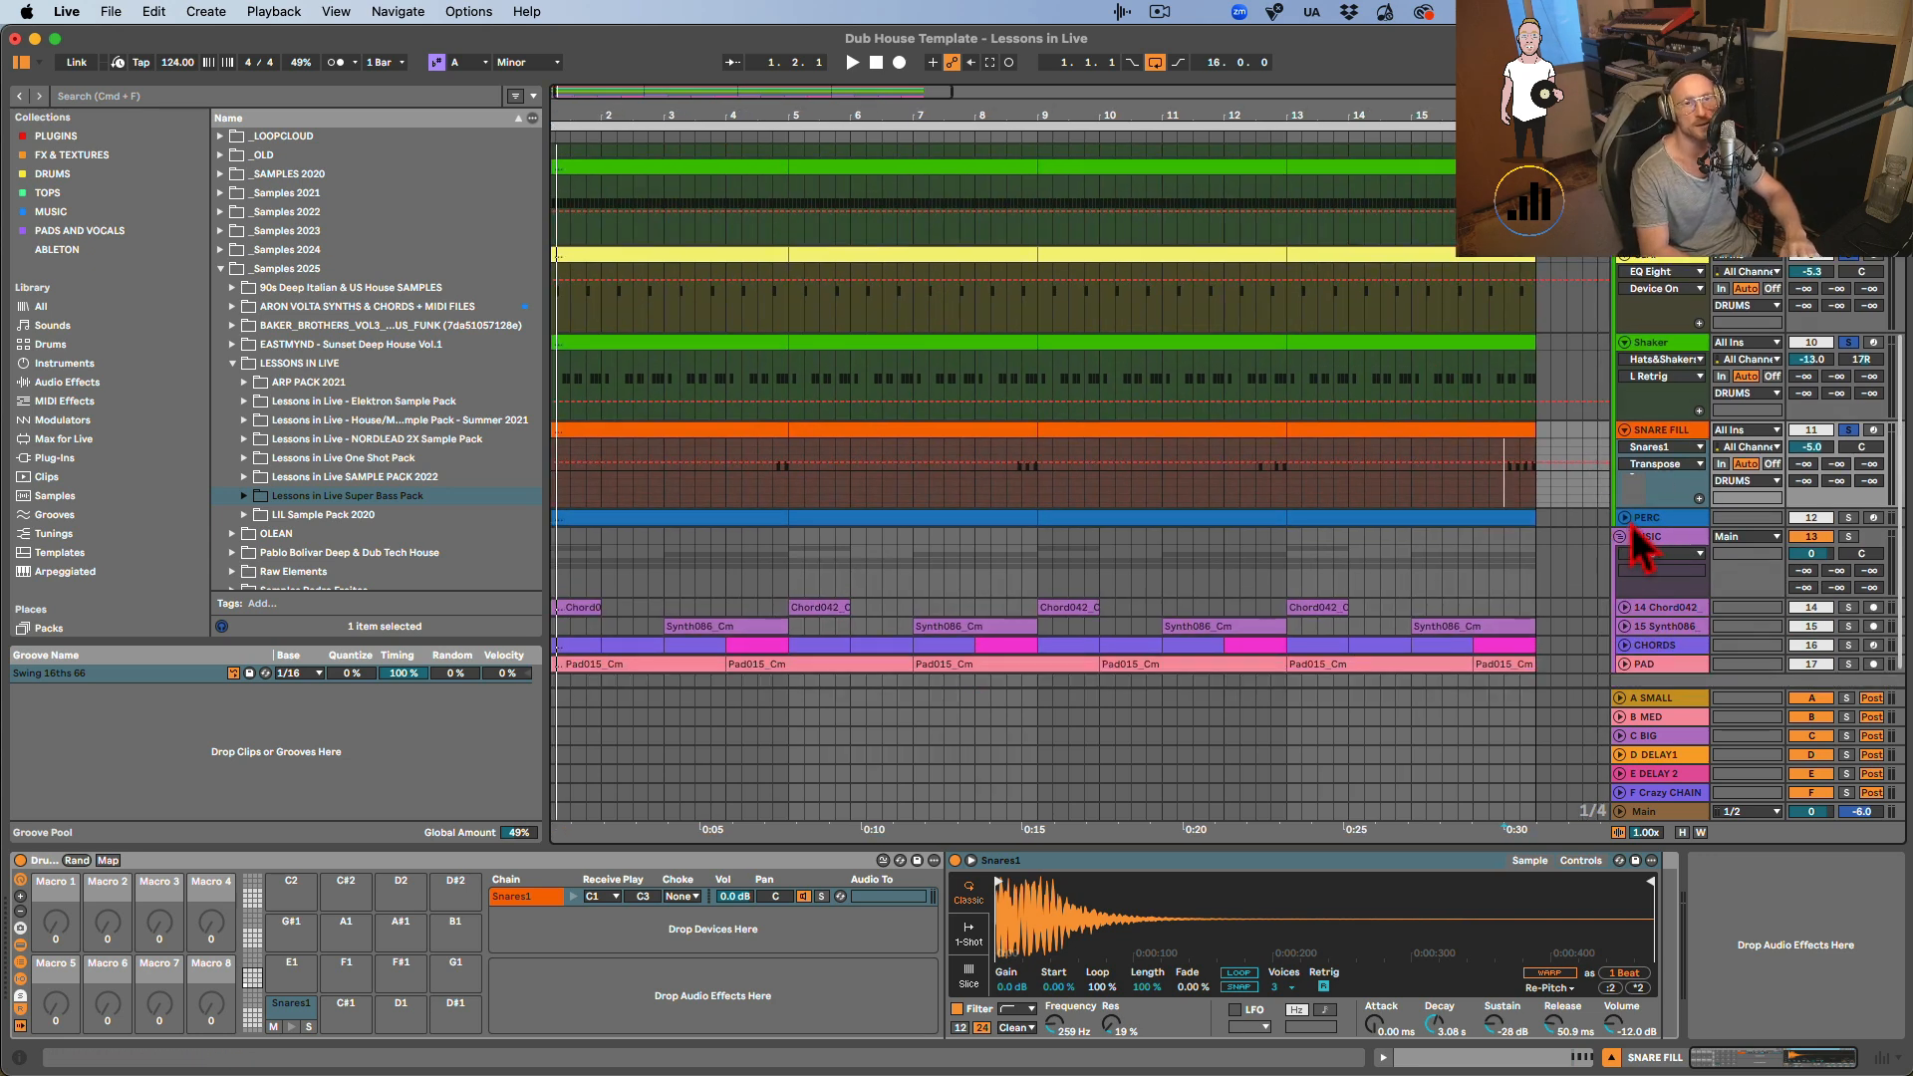
click(1626, 520)
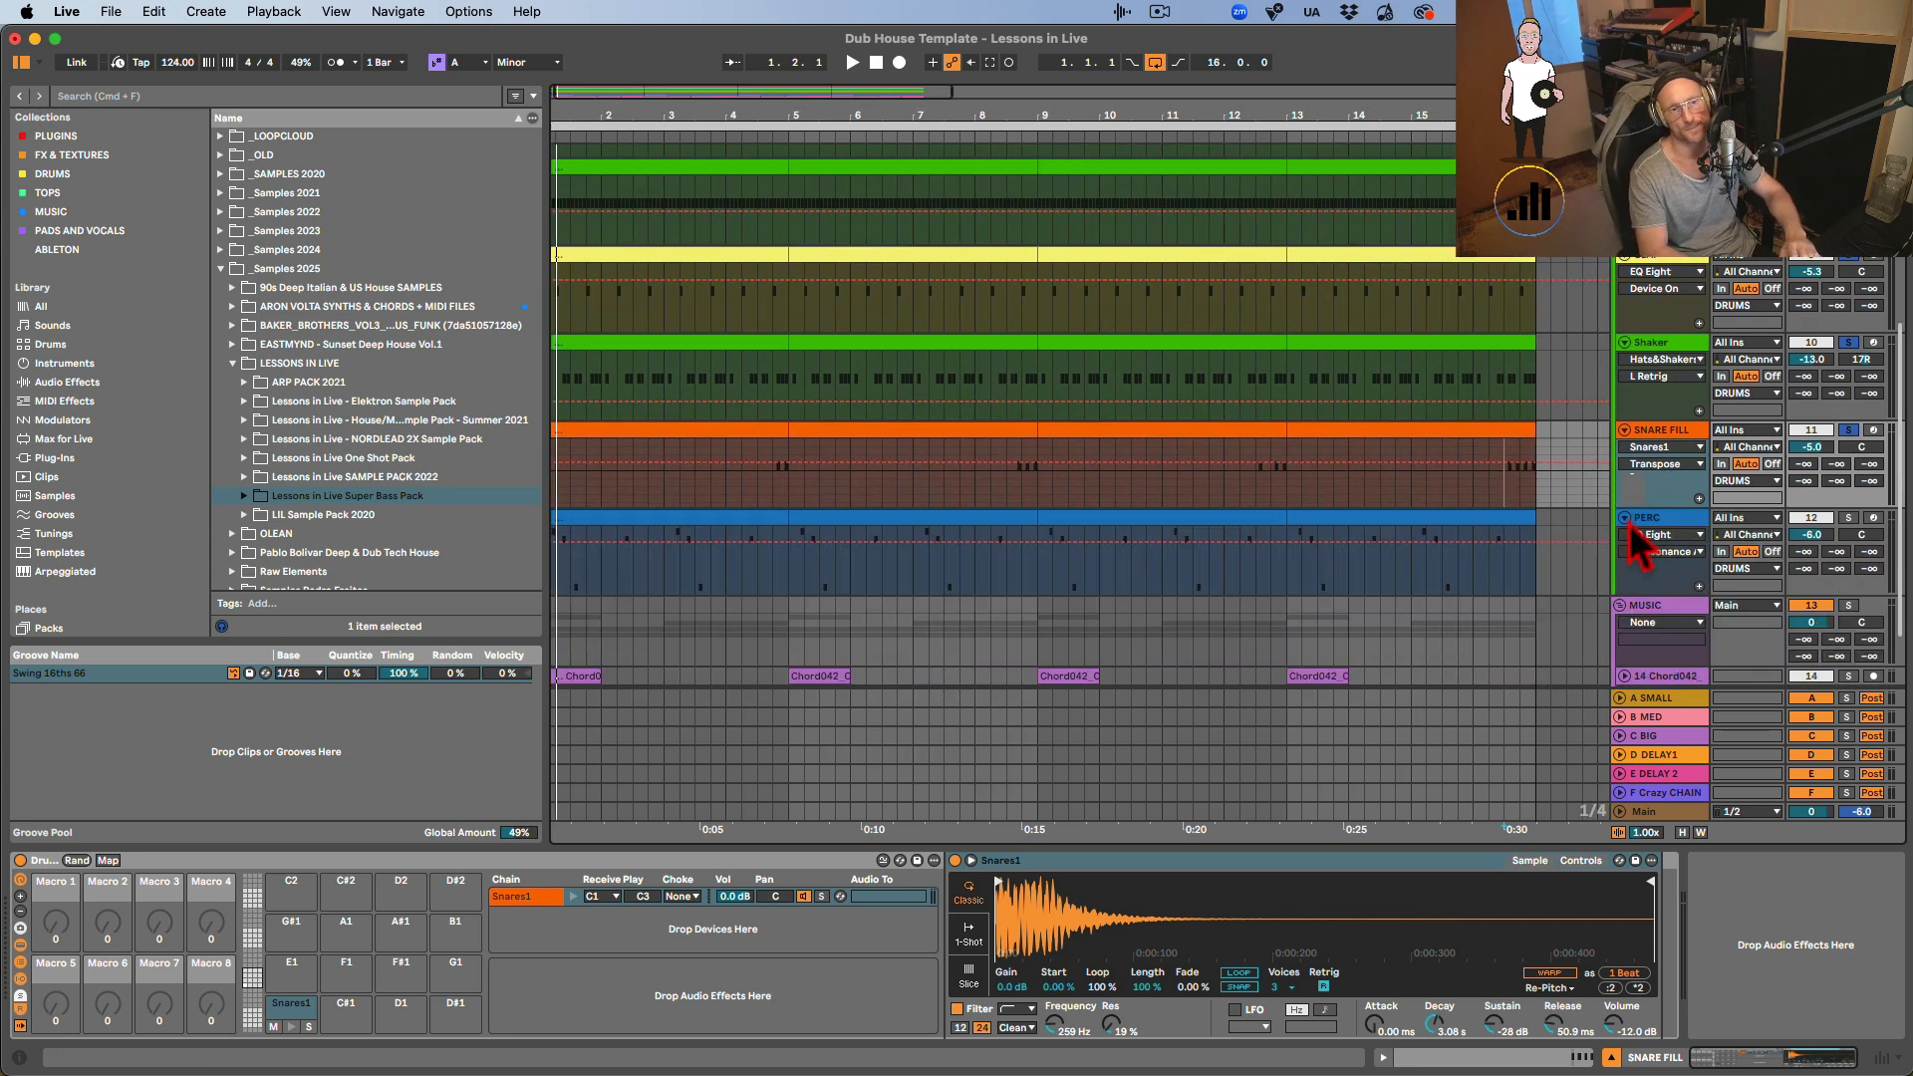
click(1843, 519)
click(1691, 520)
key(space)
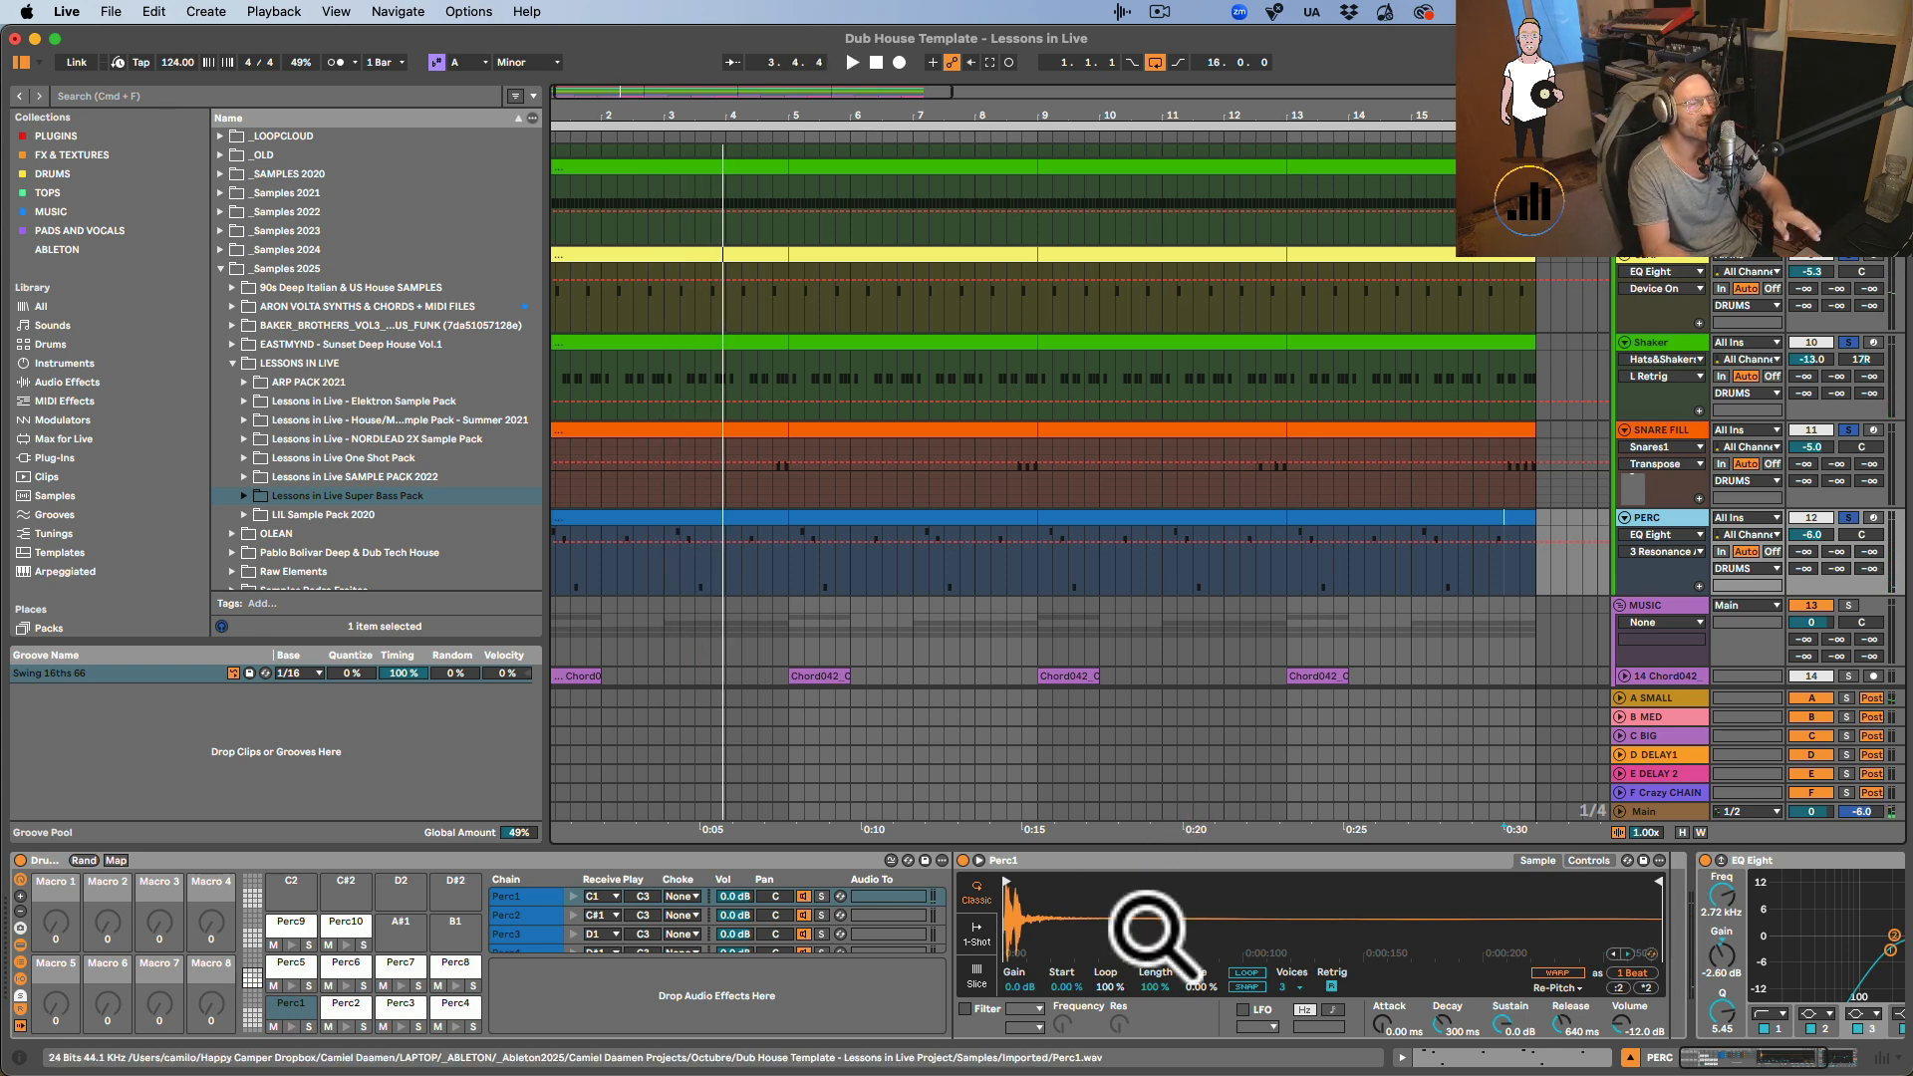
Check the Perc1 sampler's control and sample views, and audition the PERC track soloed on its own.
click(1588, 862)
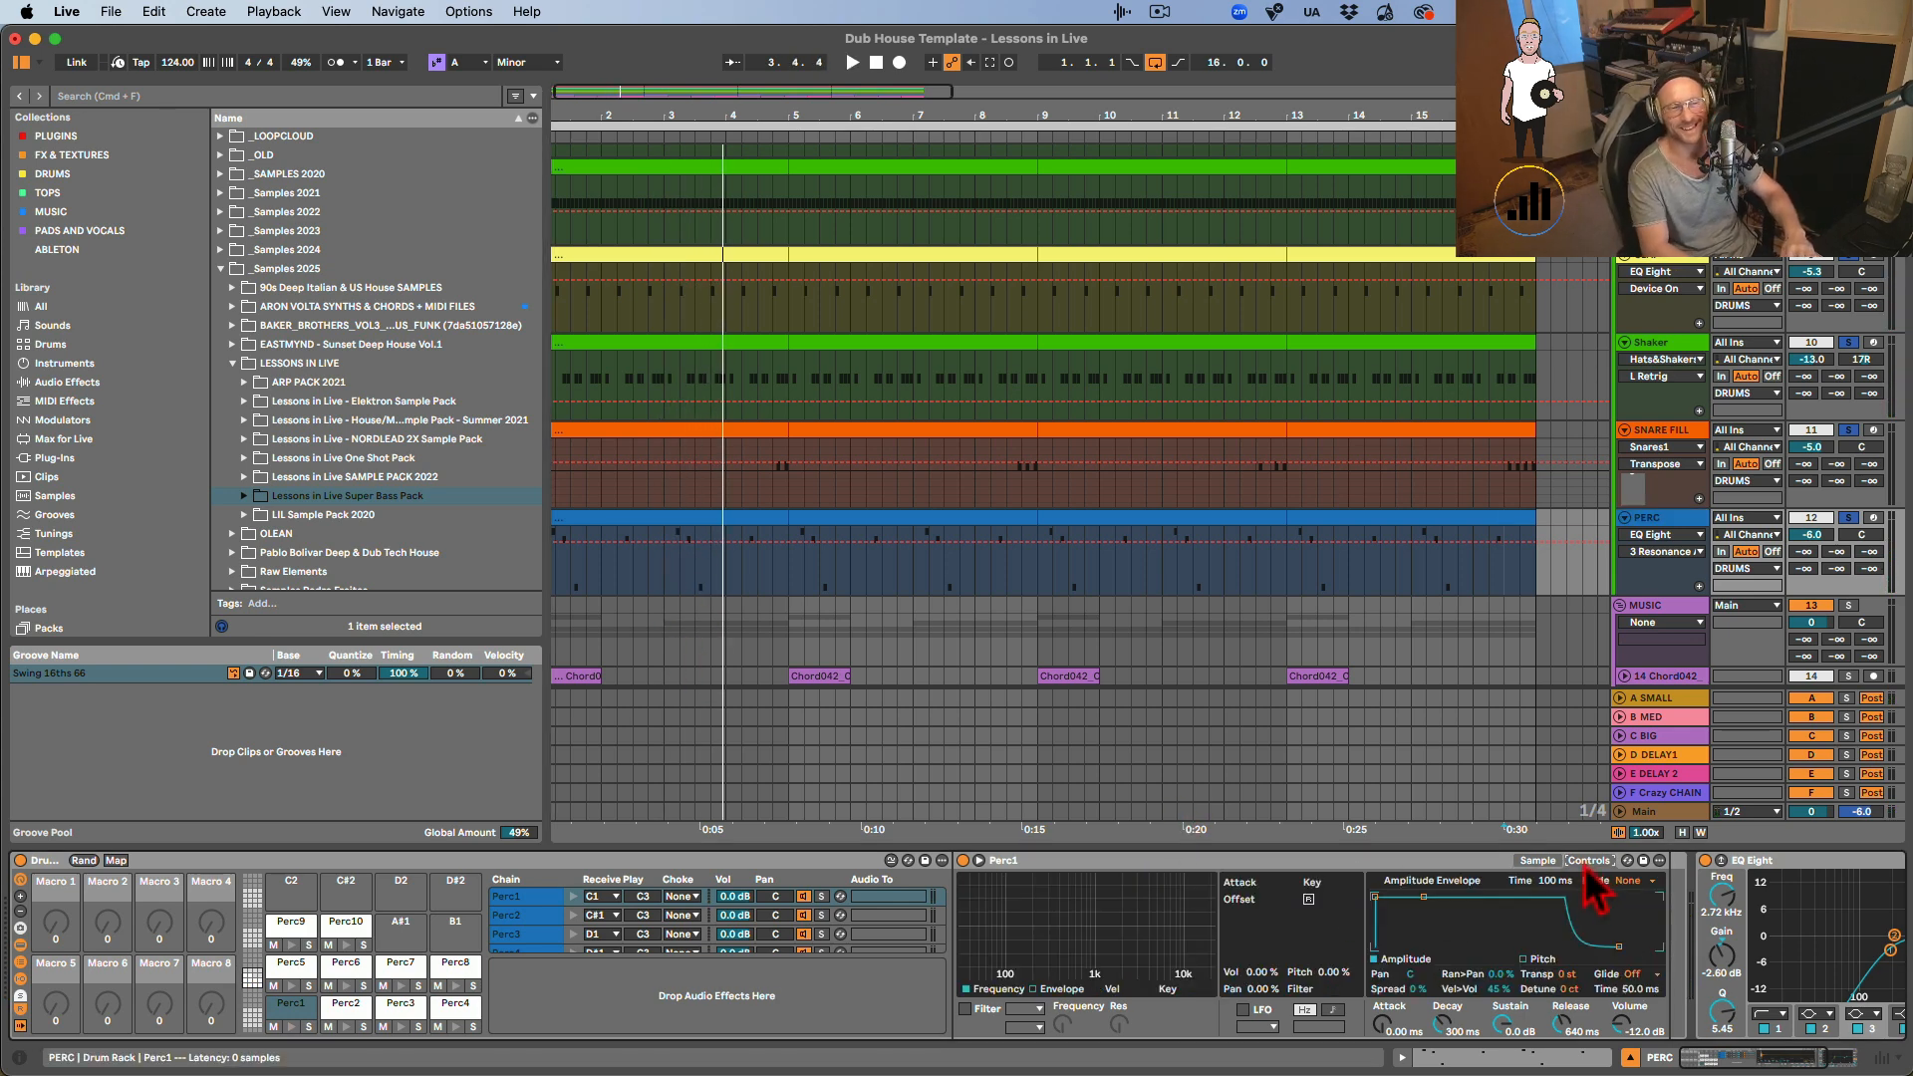
click(1537, 860)
key(space)
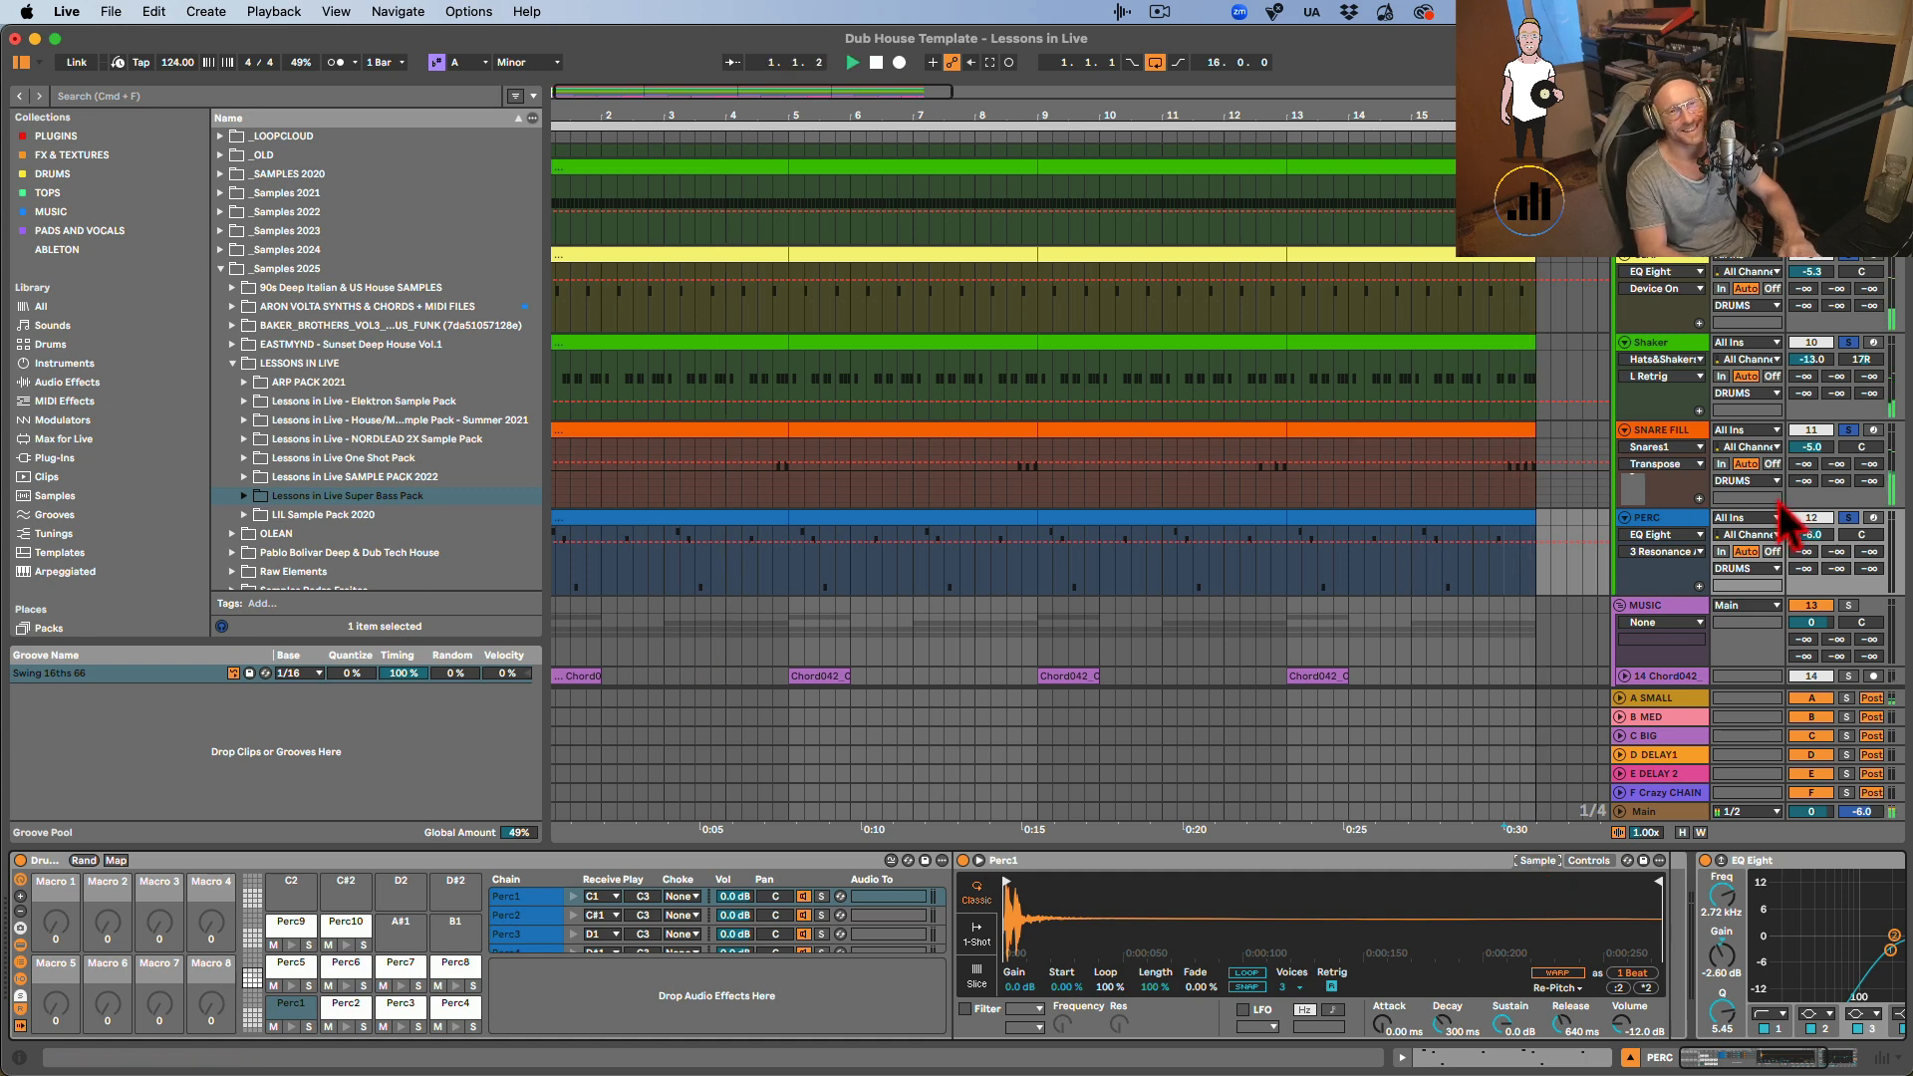
click(1846, 519)
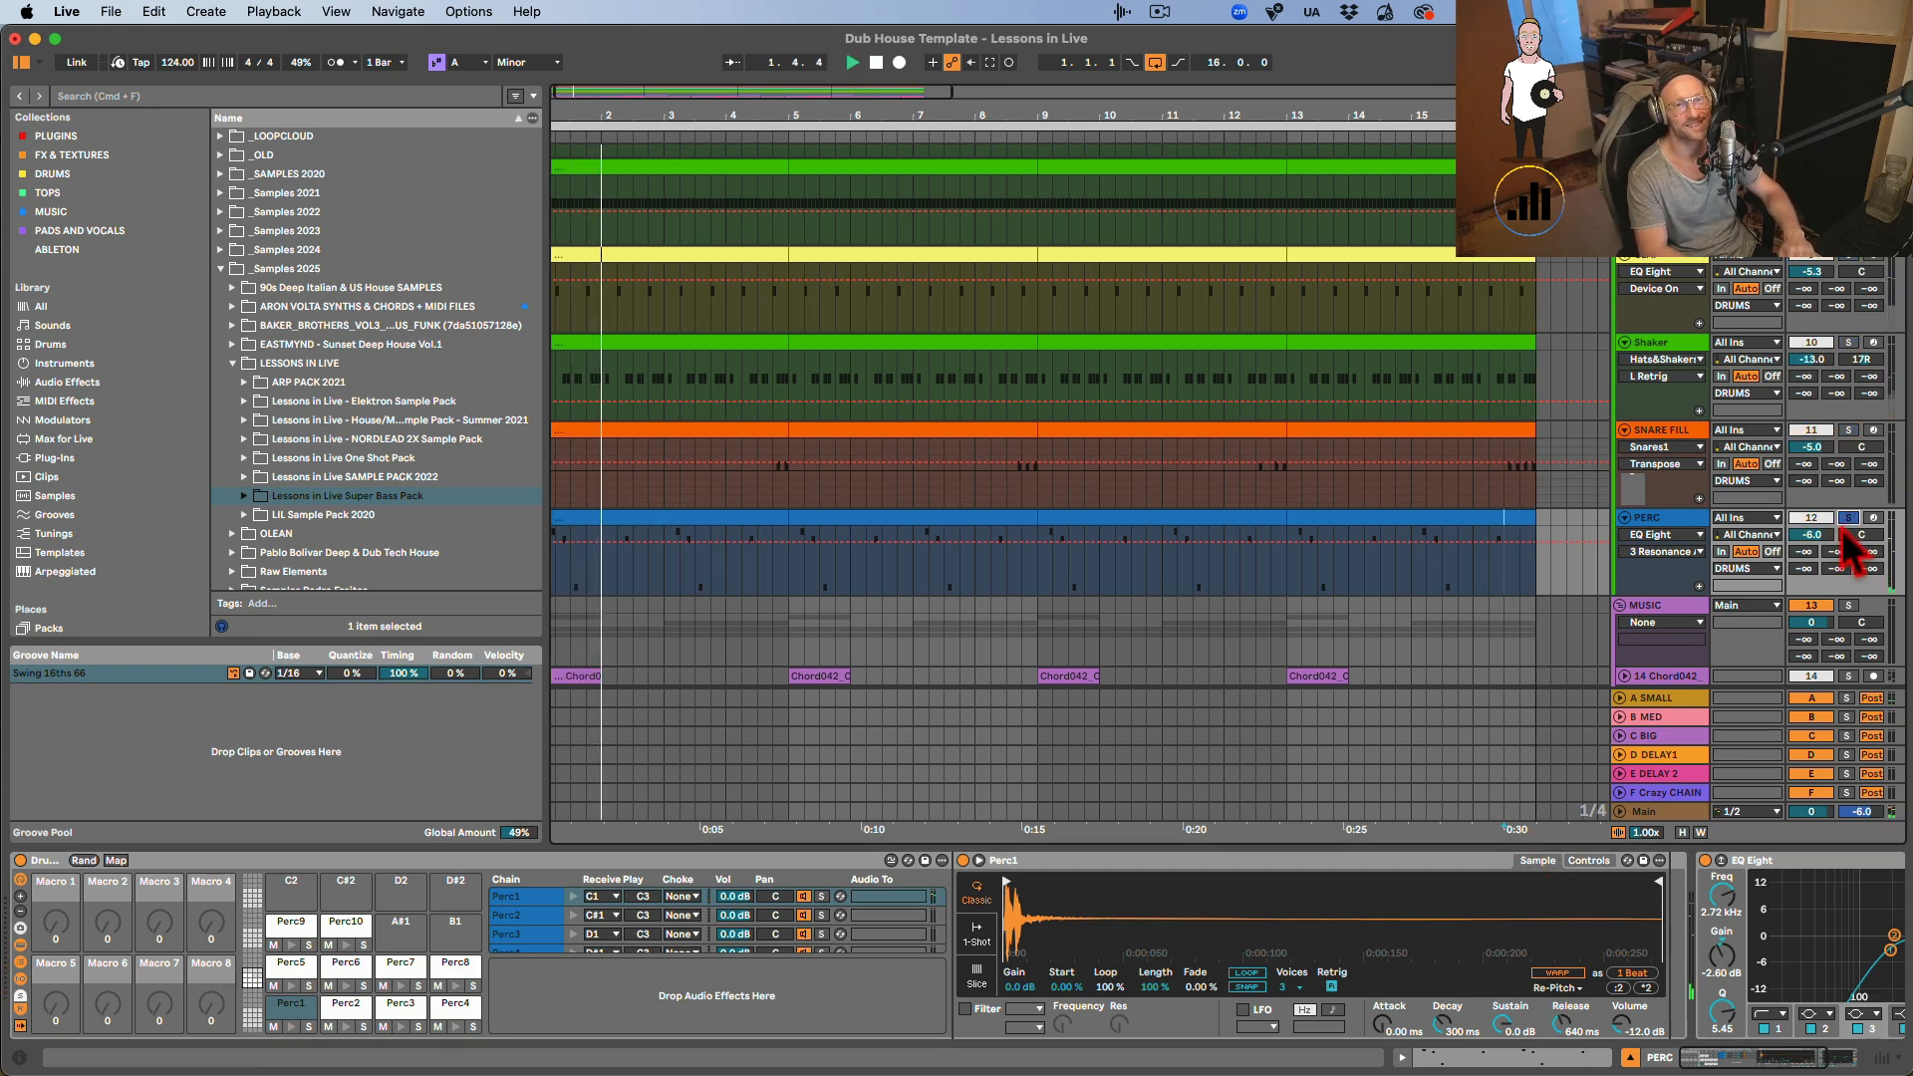
key(space)
Clear the PERC solo and mute the MUSIC group during playback.
click(1847, 519)
key(space)
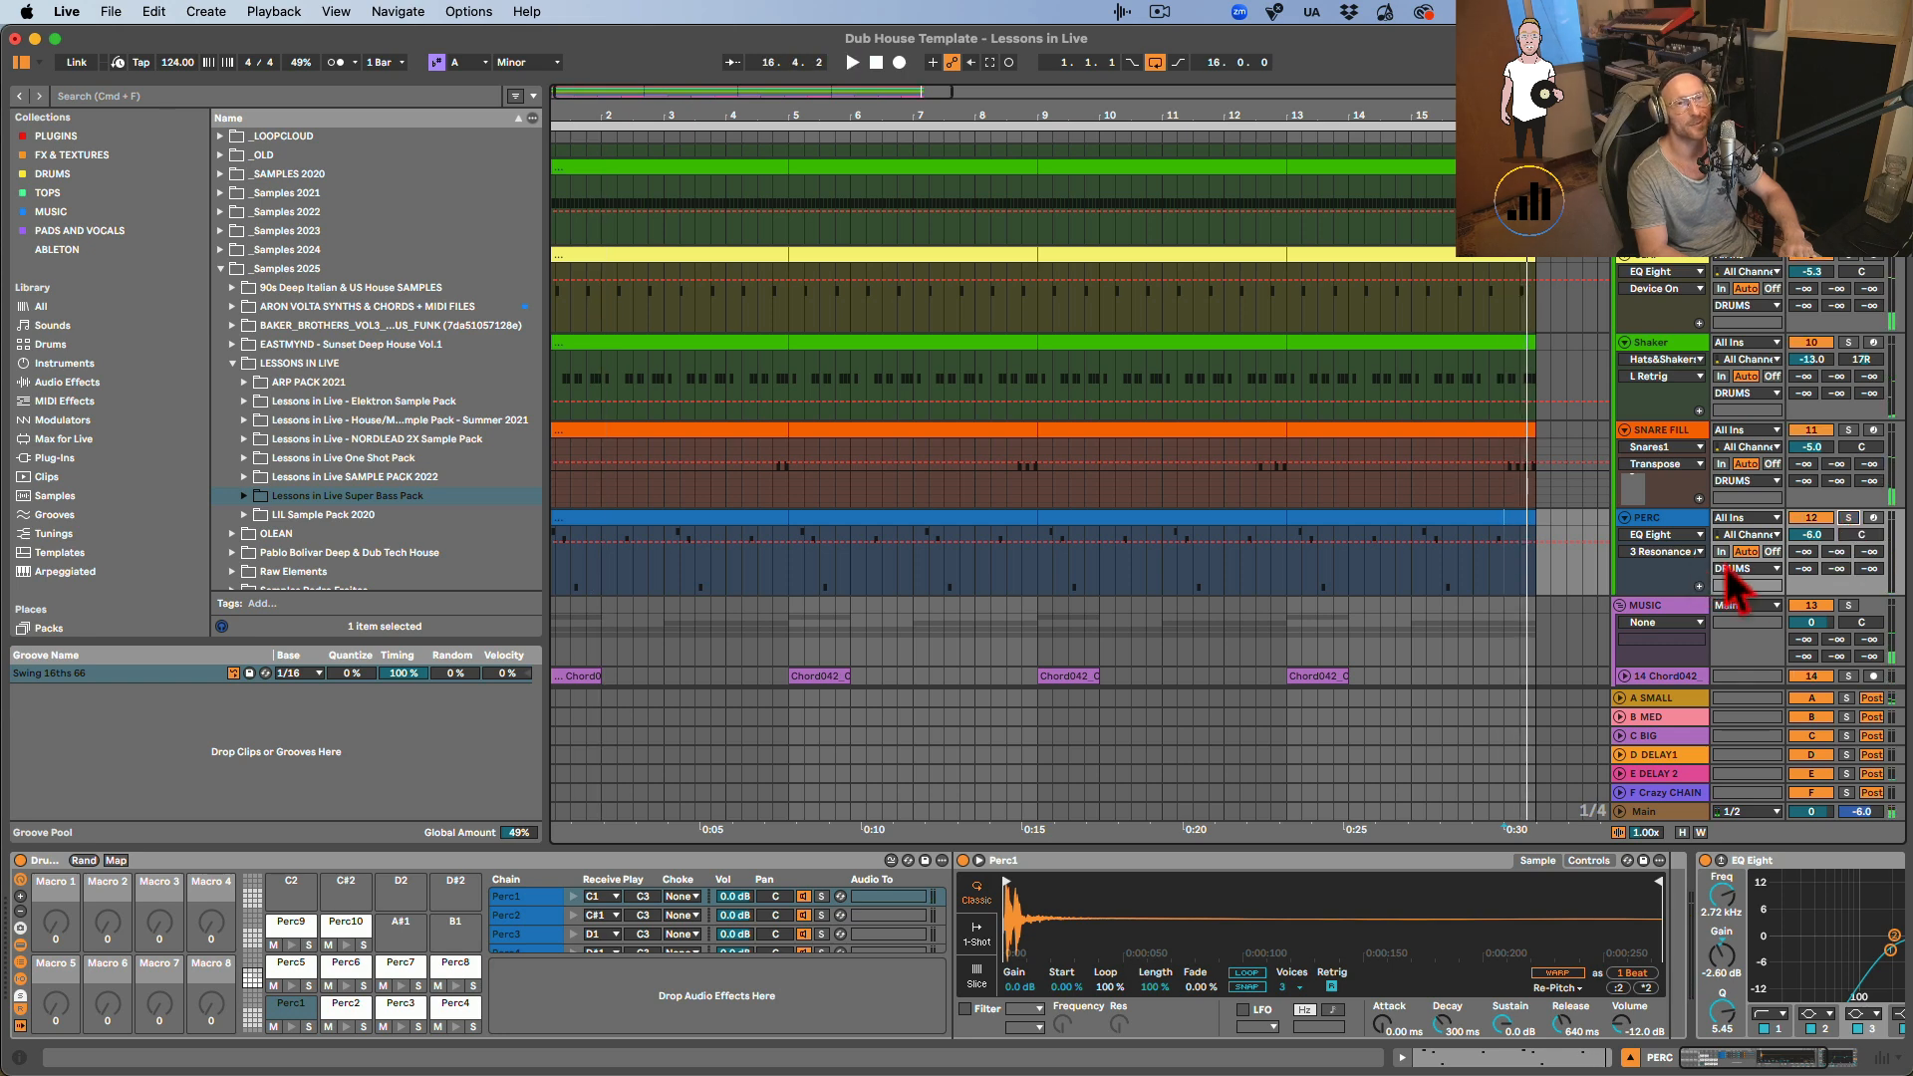
click(1813, 605)
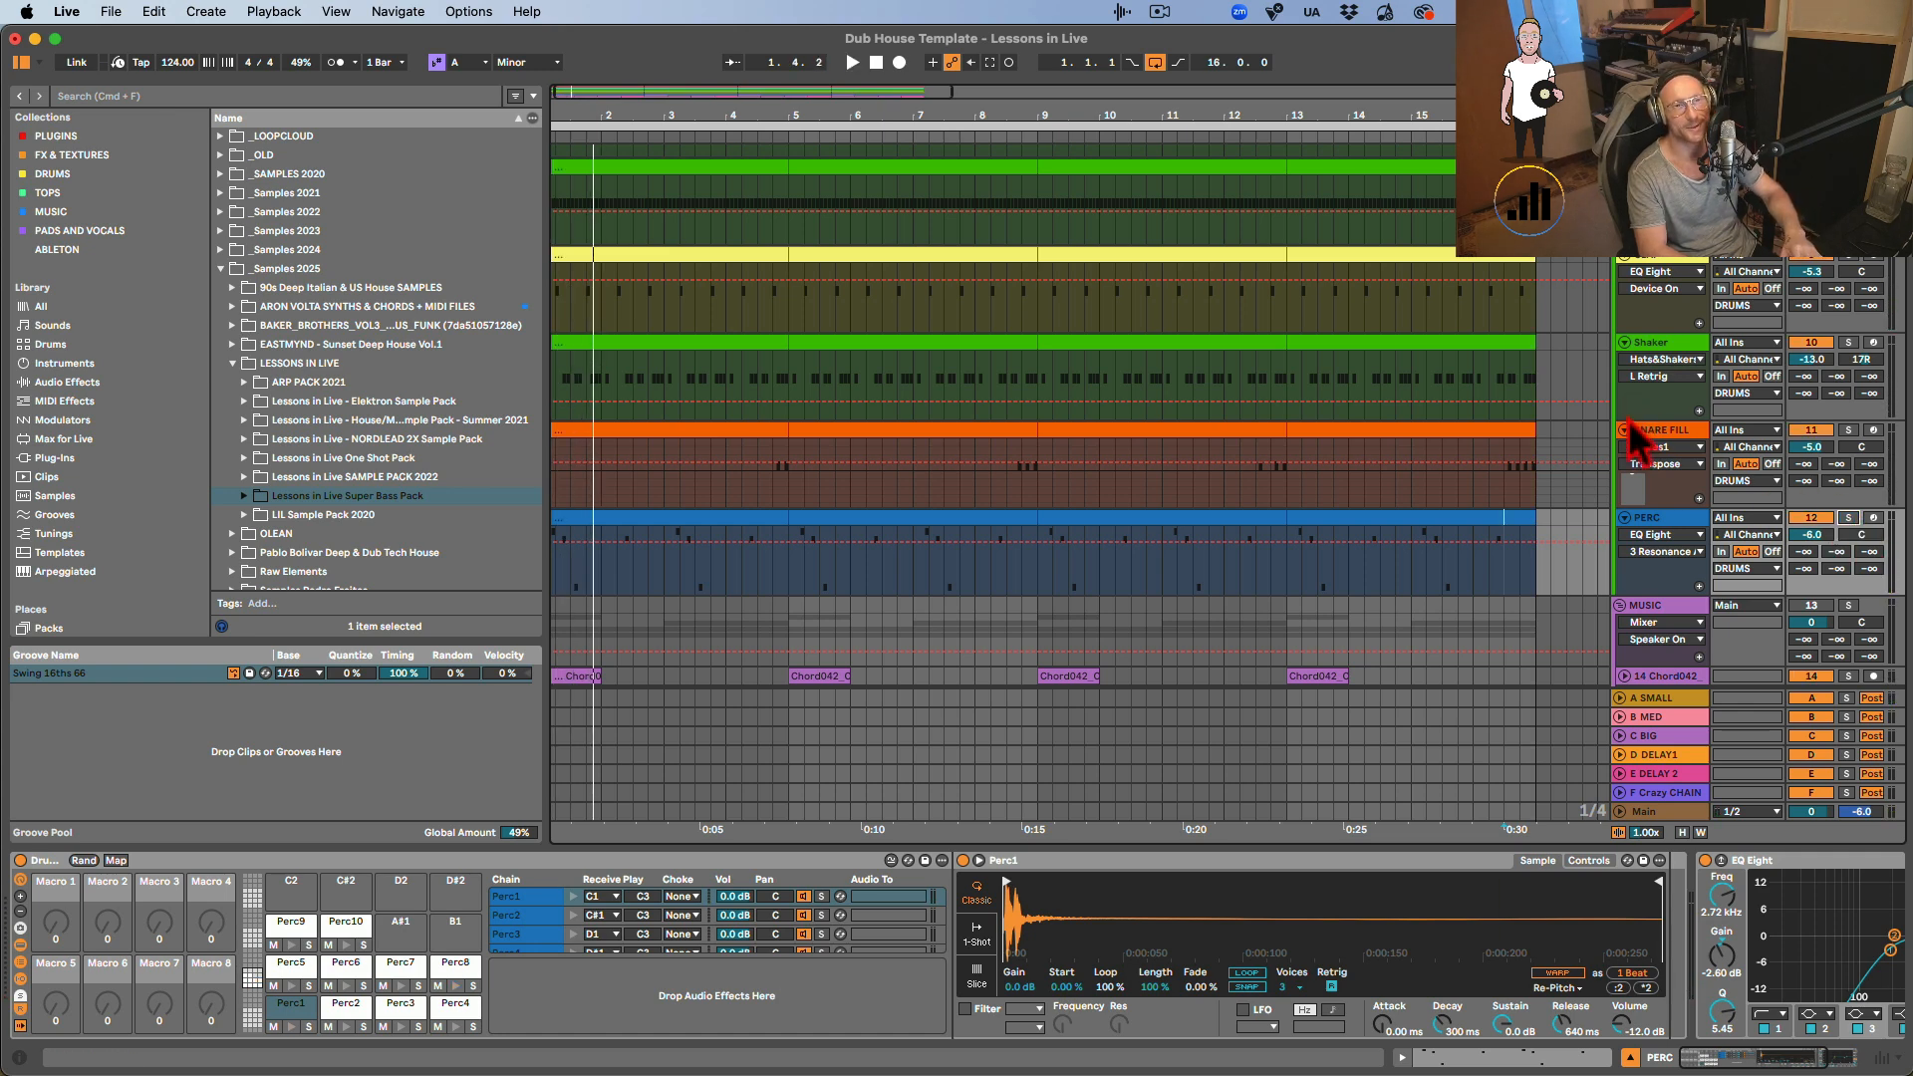
Solo the DRUMS group and audition it with its Drum Buss effect.
scroll(1633, 443, up, 10)
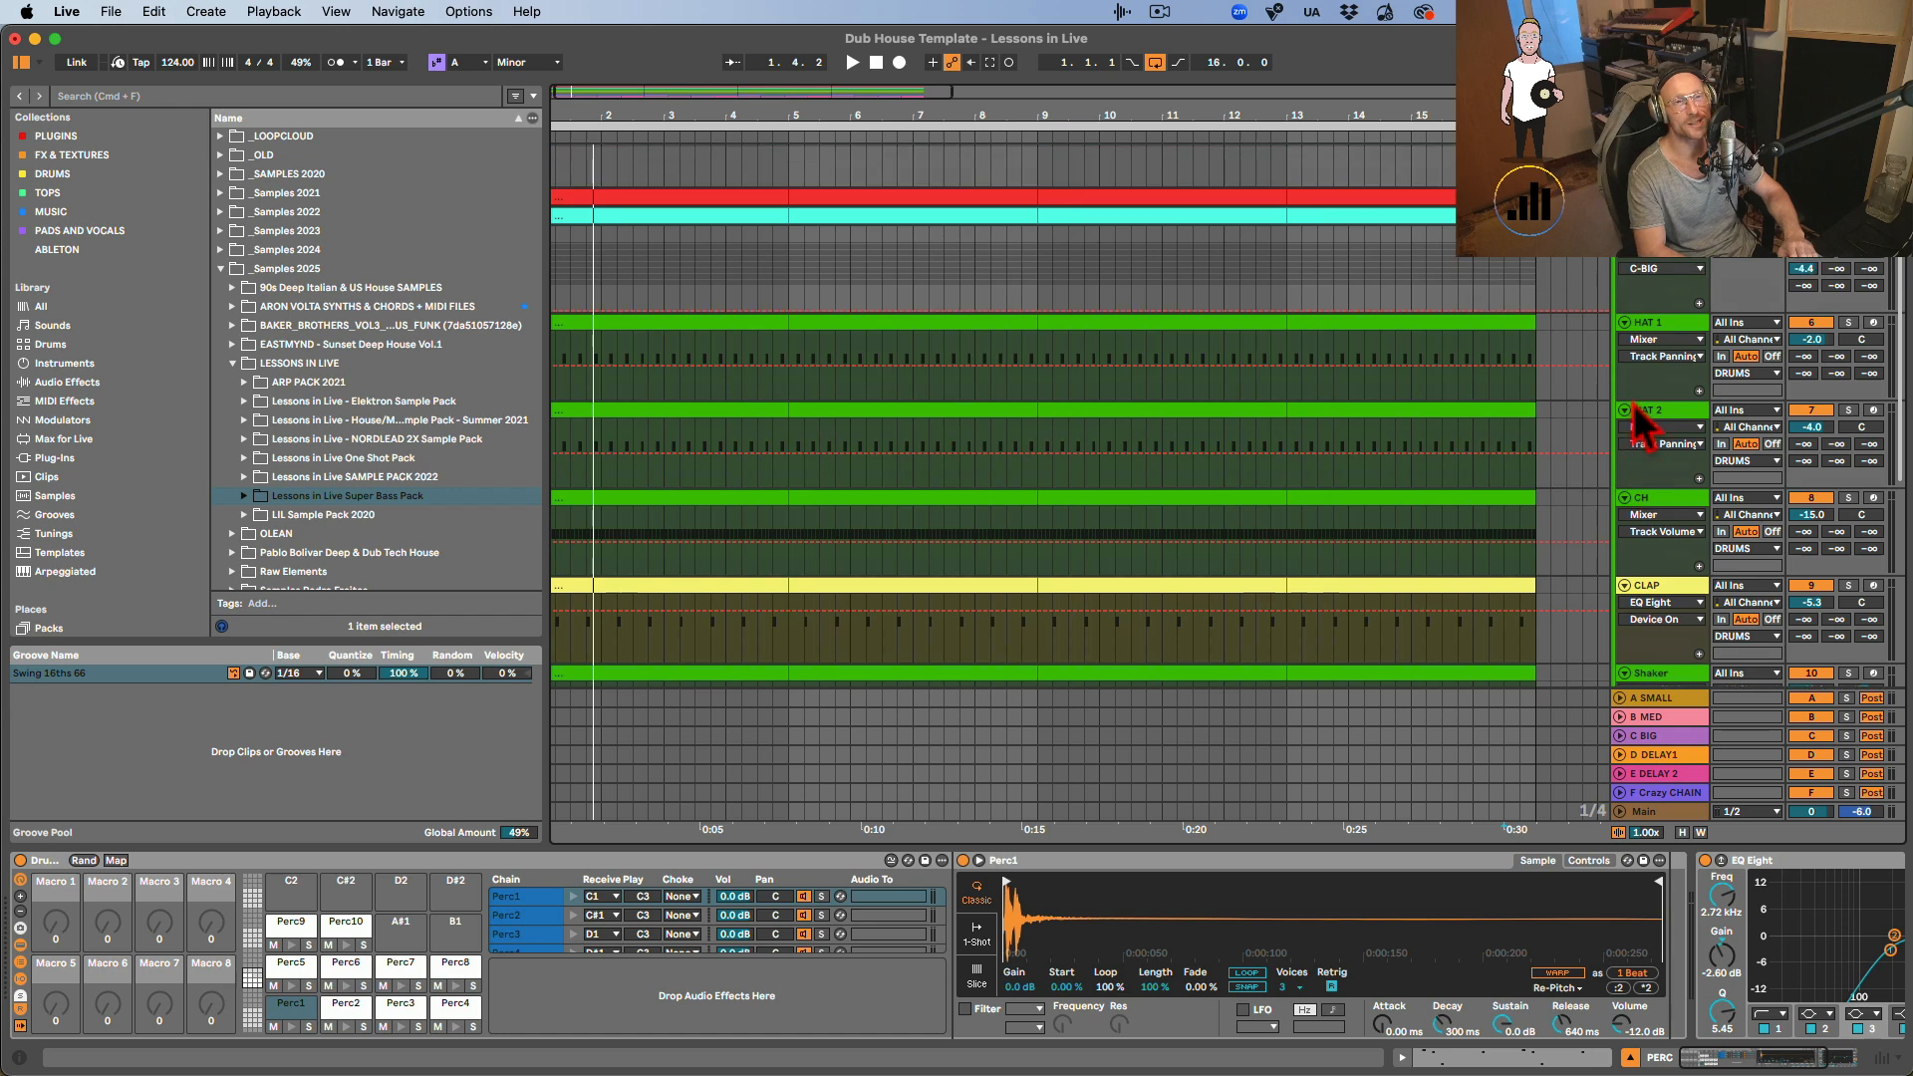
click(1851, 271)
key(space)
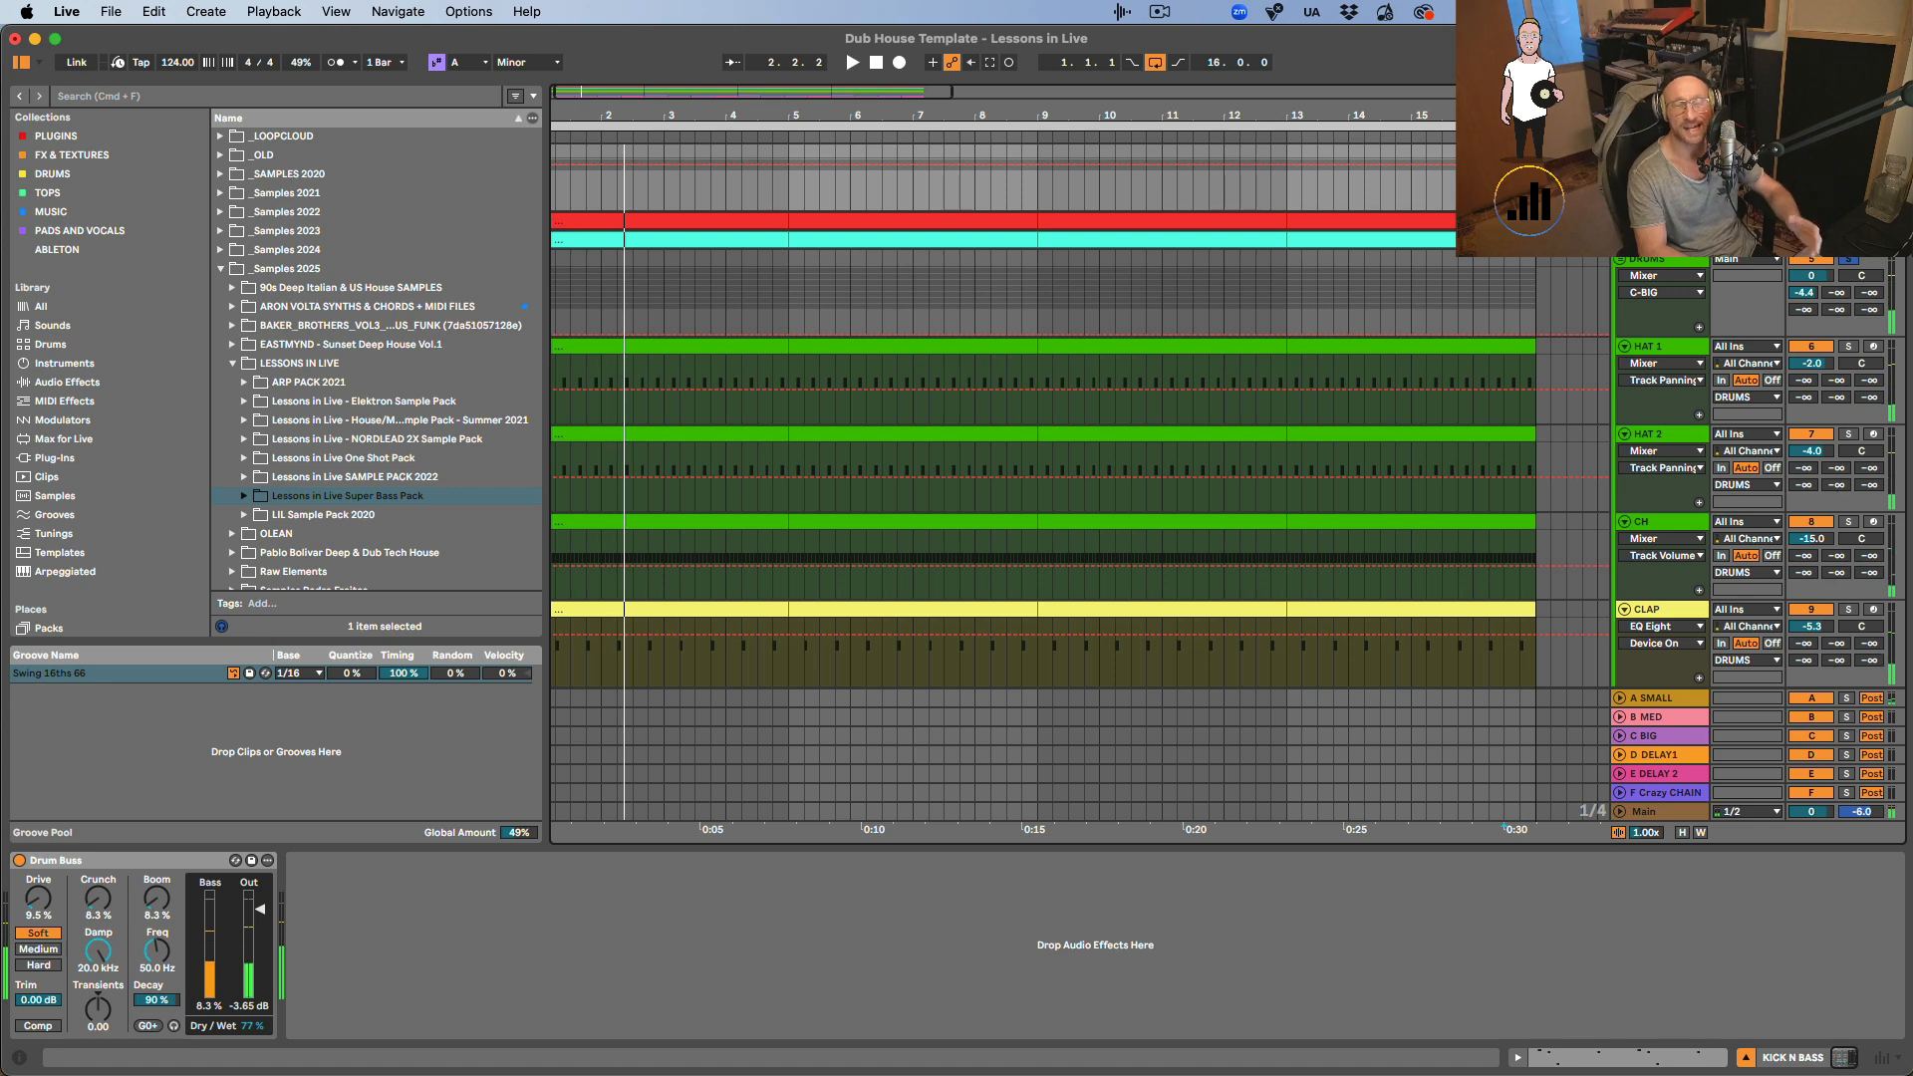
Fold all the drum tracks from HAT 1 down to PERC.
scroll(1633, 264, down, 2)
click(1653, 289)
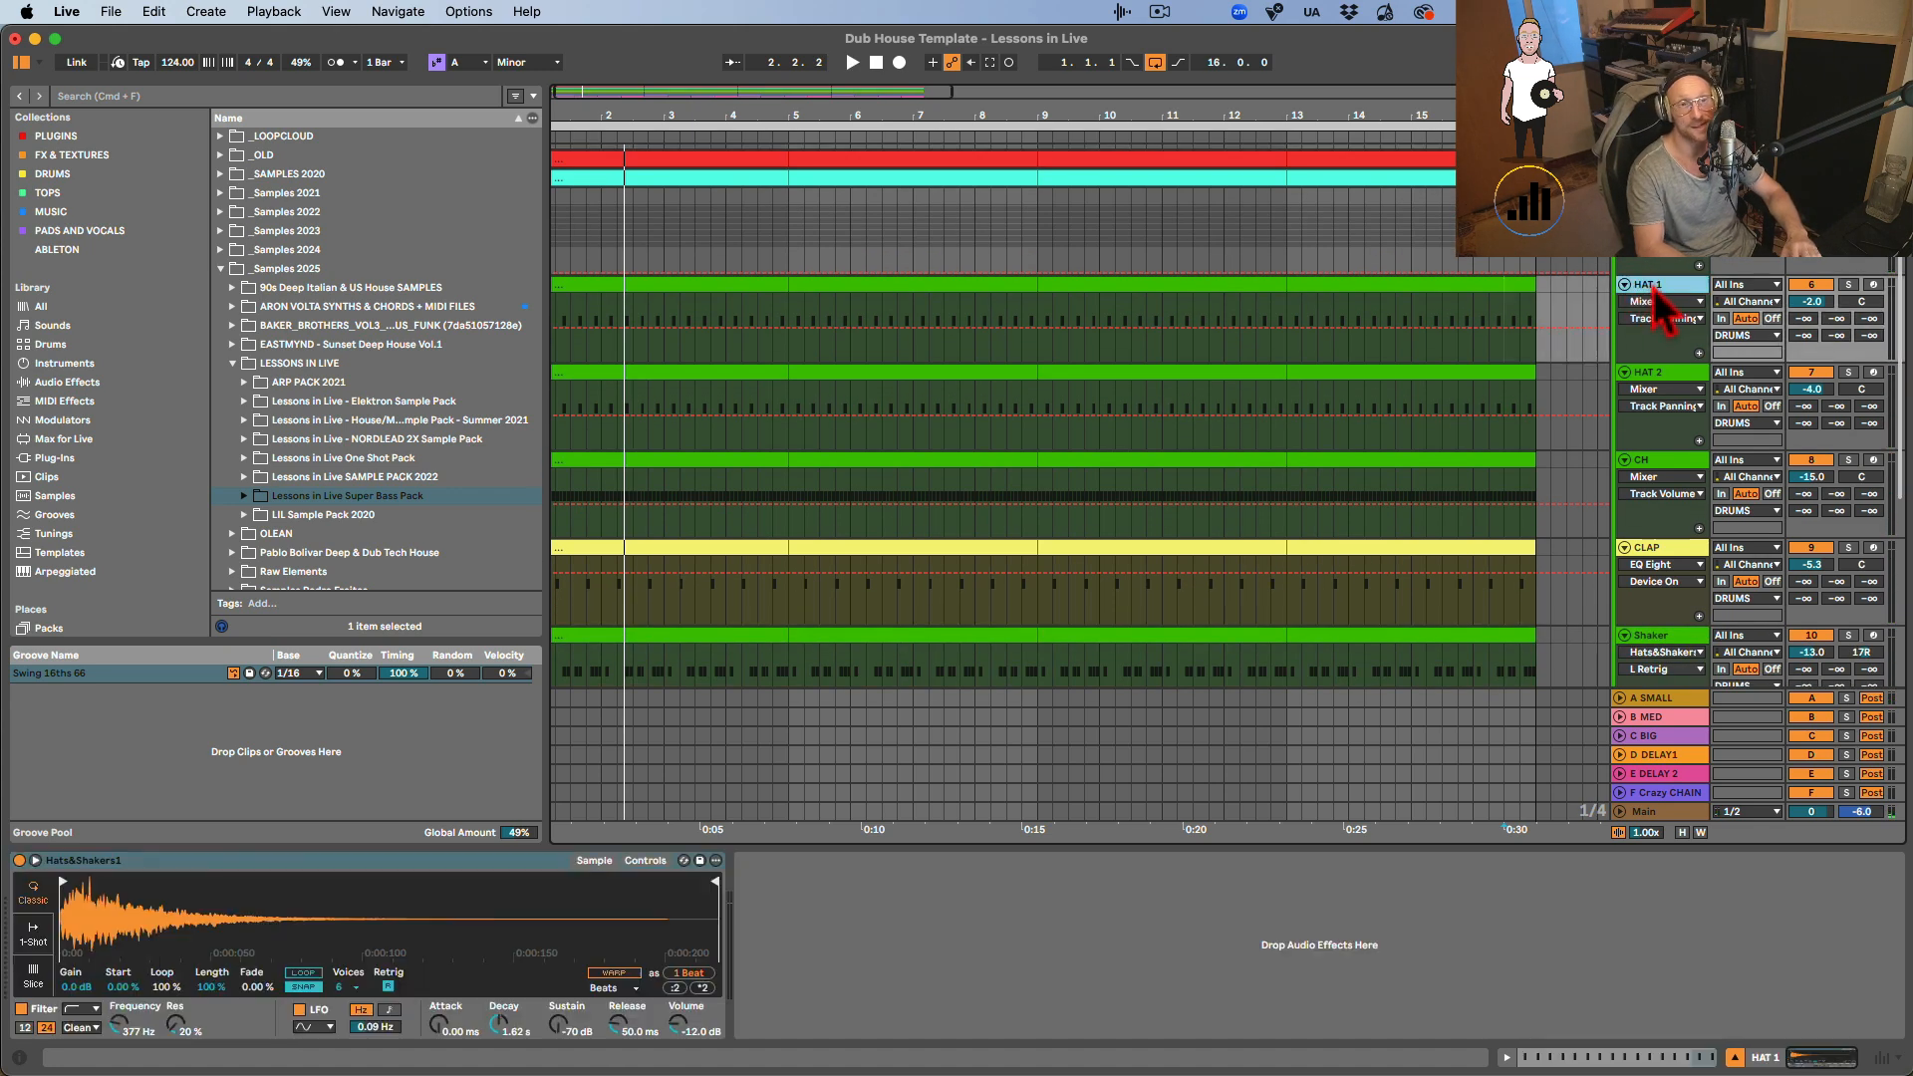
key(Left)
key(Down)
key(Left)
key(Down)
key(Left)
key(Down)
key(Left)
key(Down)
key(Left)
key(Down)
key(Left)
key(Down)
key(Left)
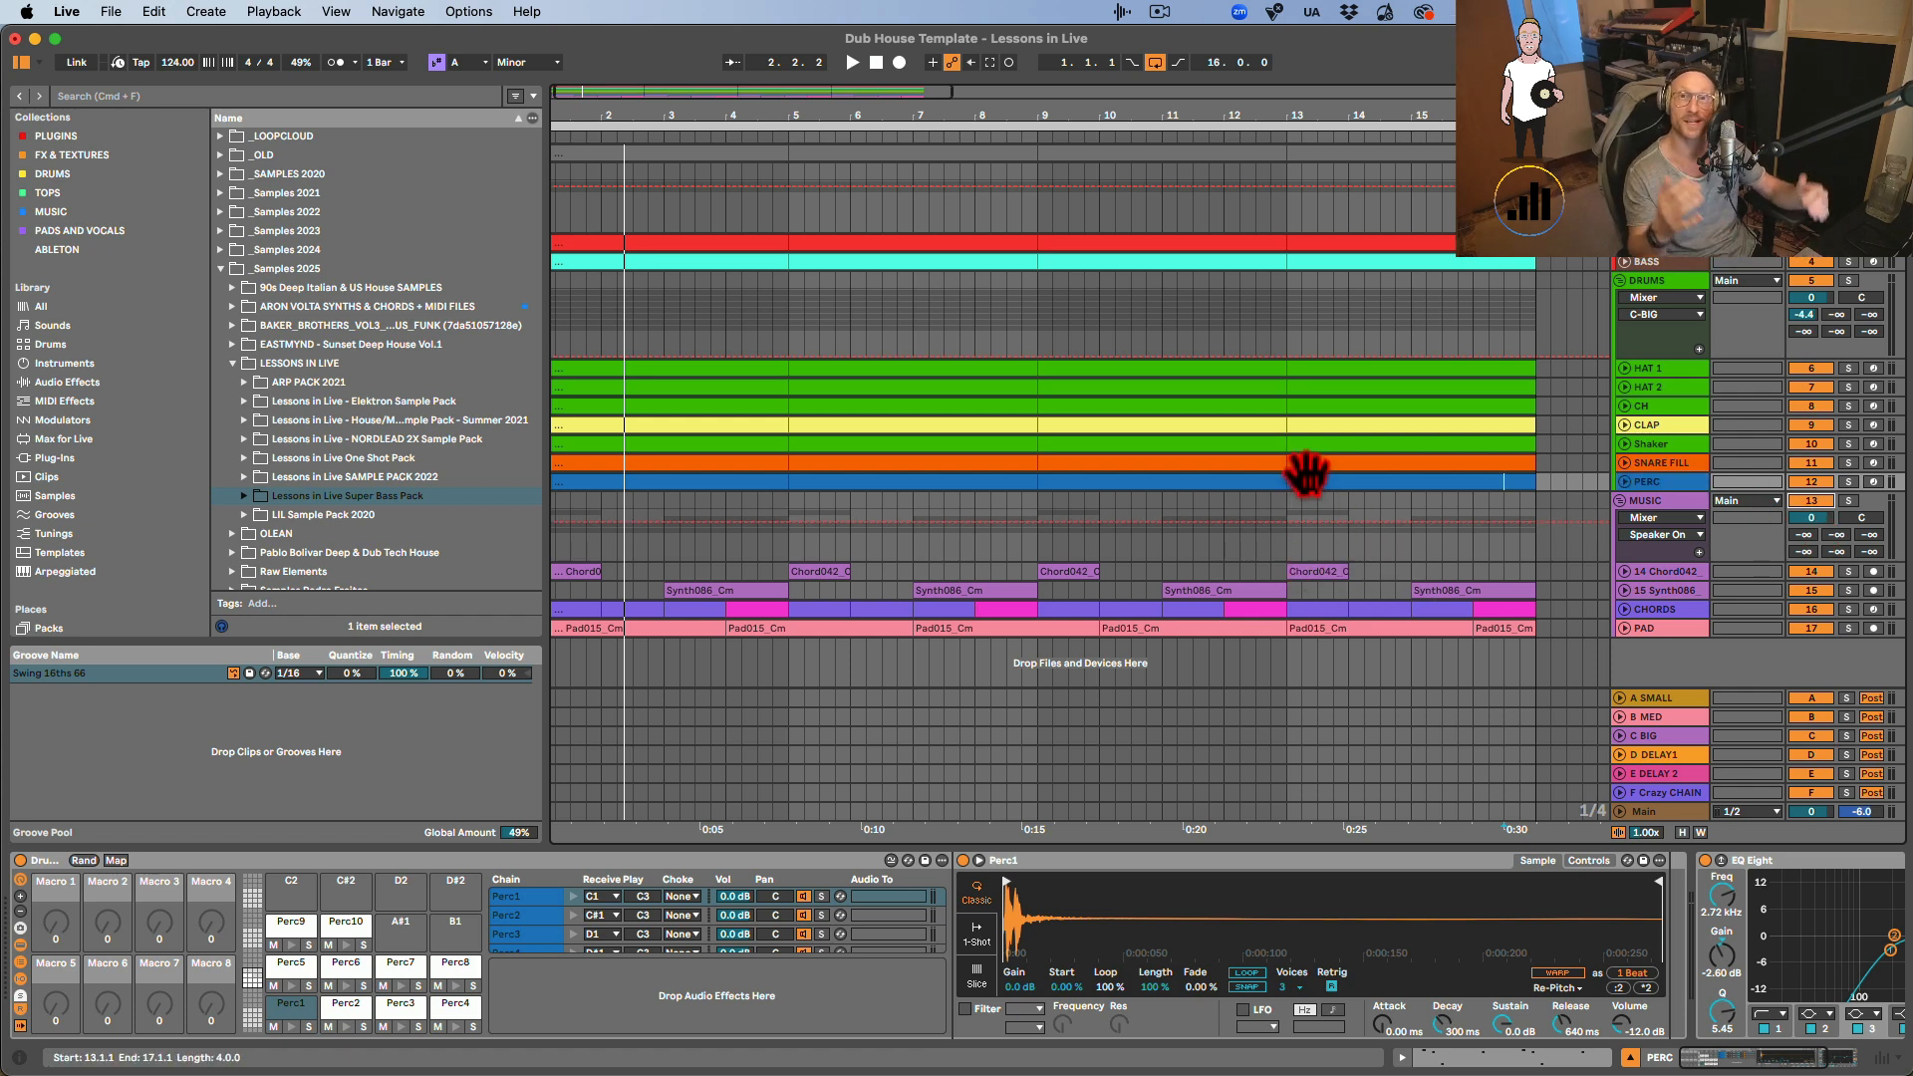
Select the first Chord042 clip, unfold the Synth086, CHORDS and PAD tracks during playback, and hide the device view.
click(565, 571)
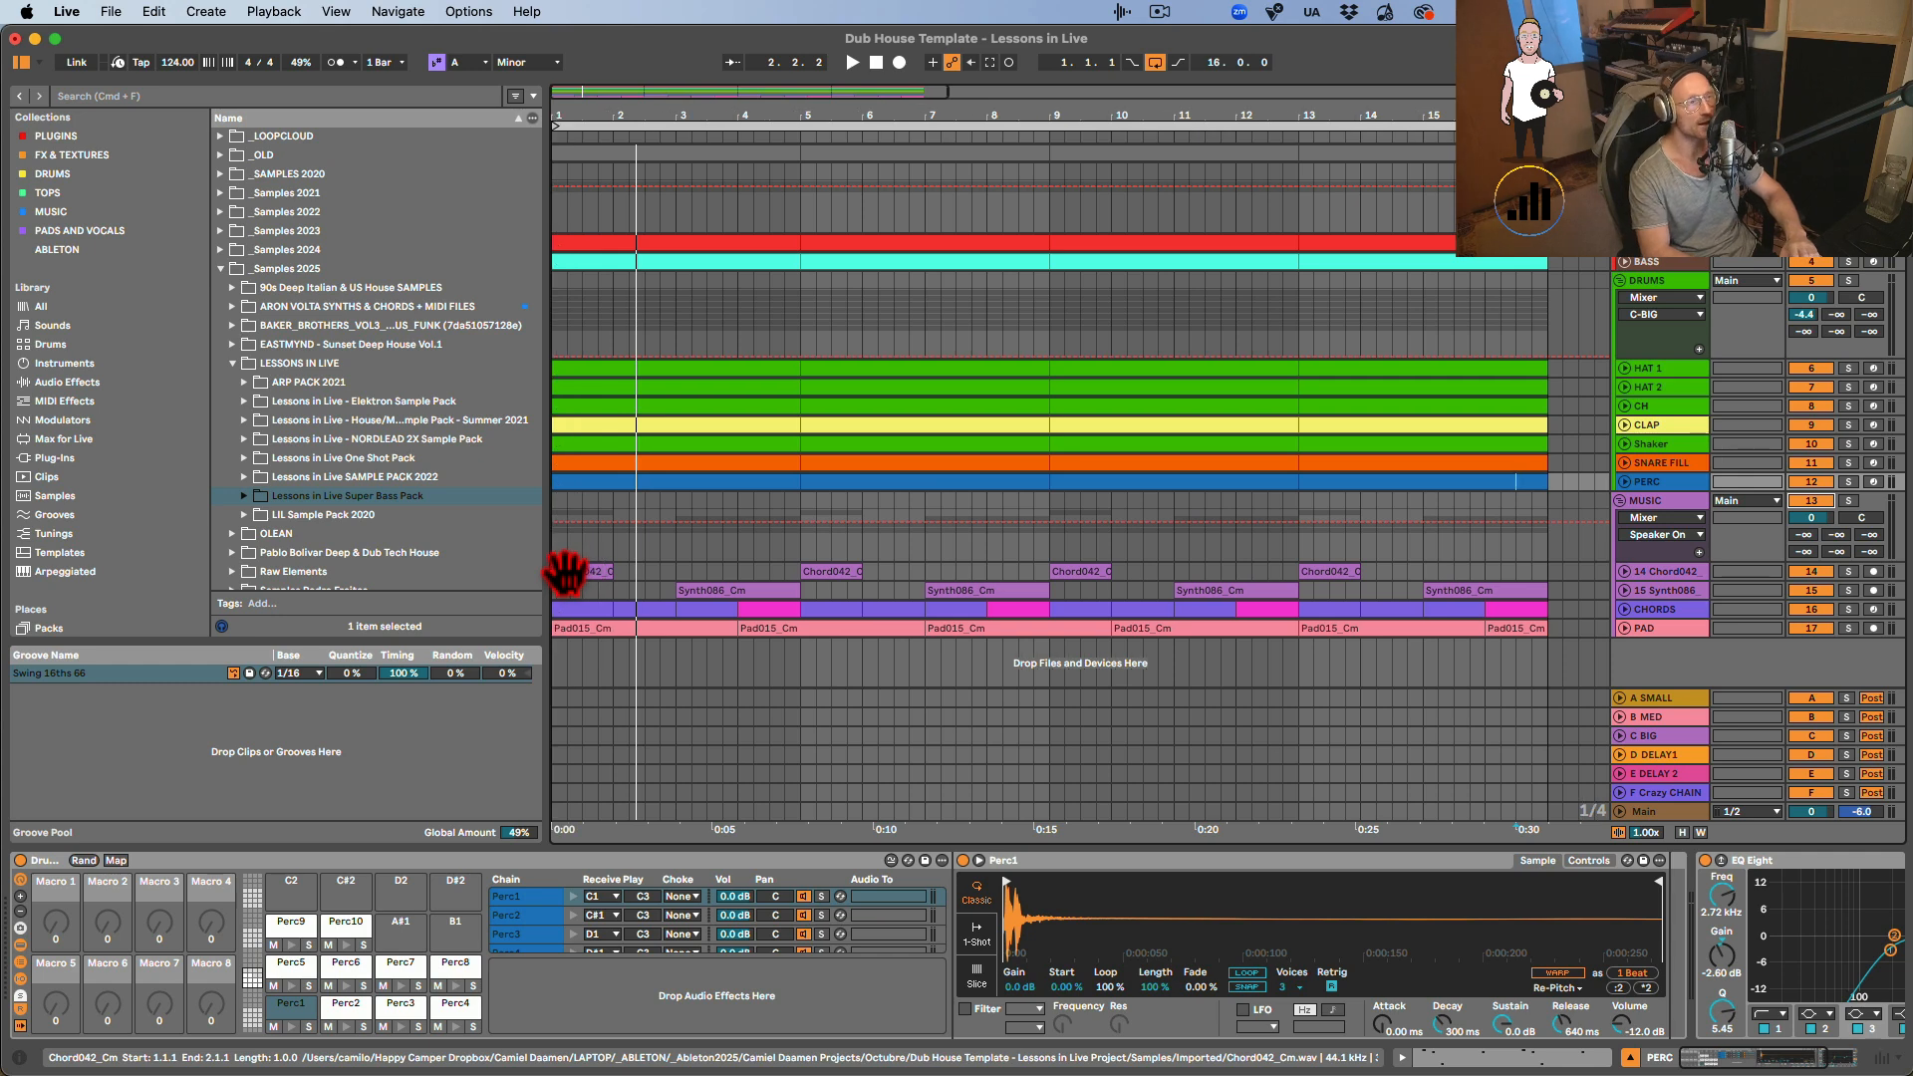
key(space)
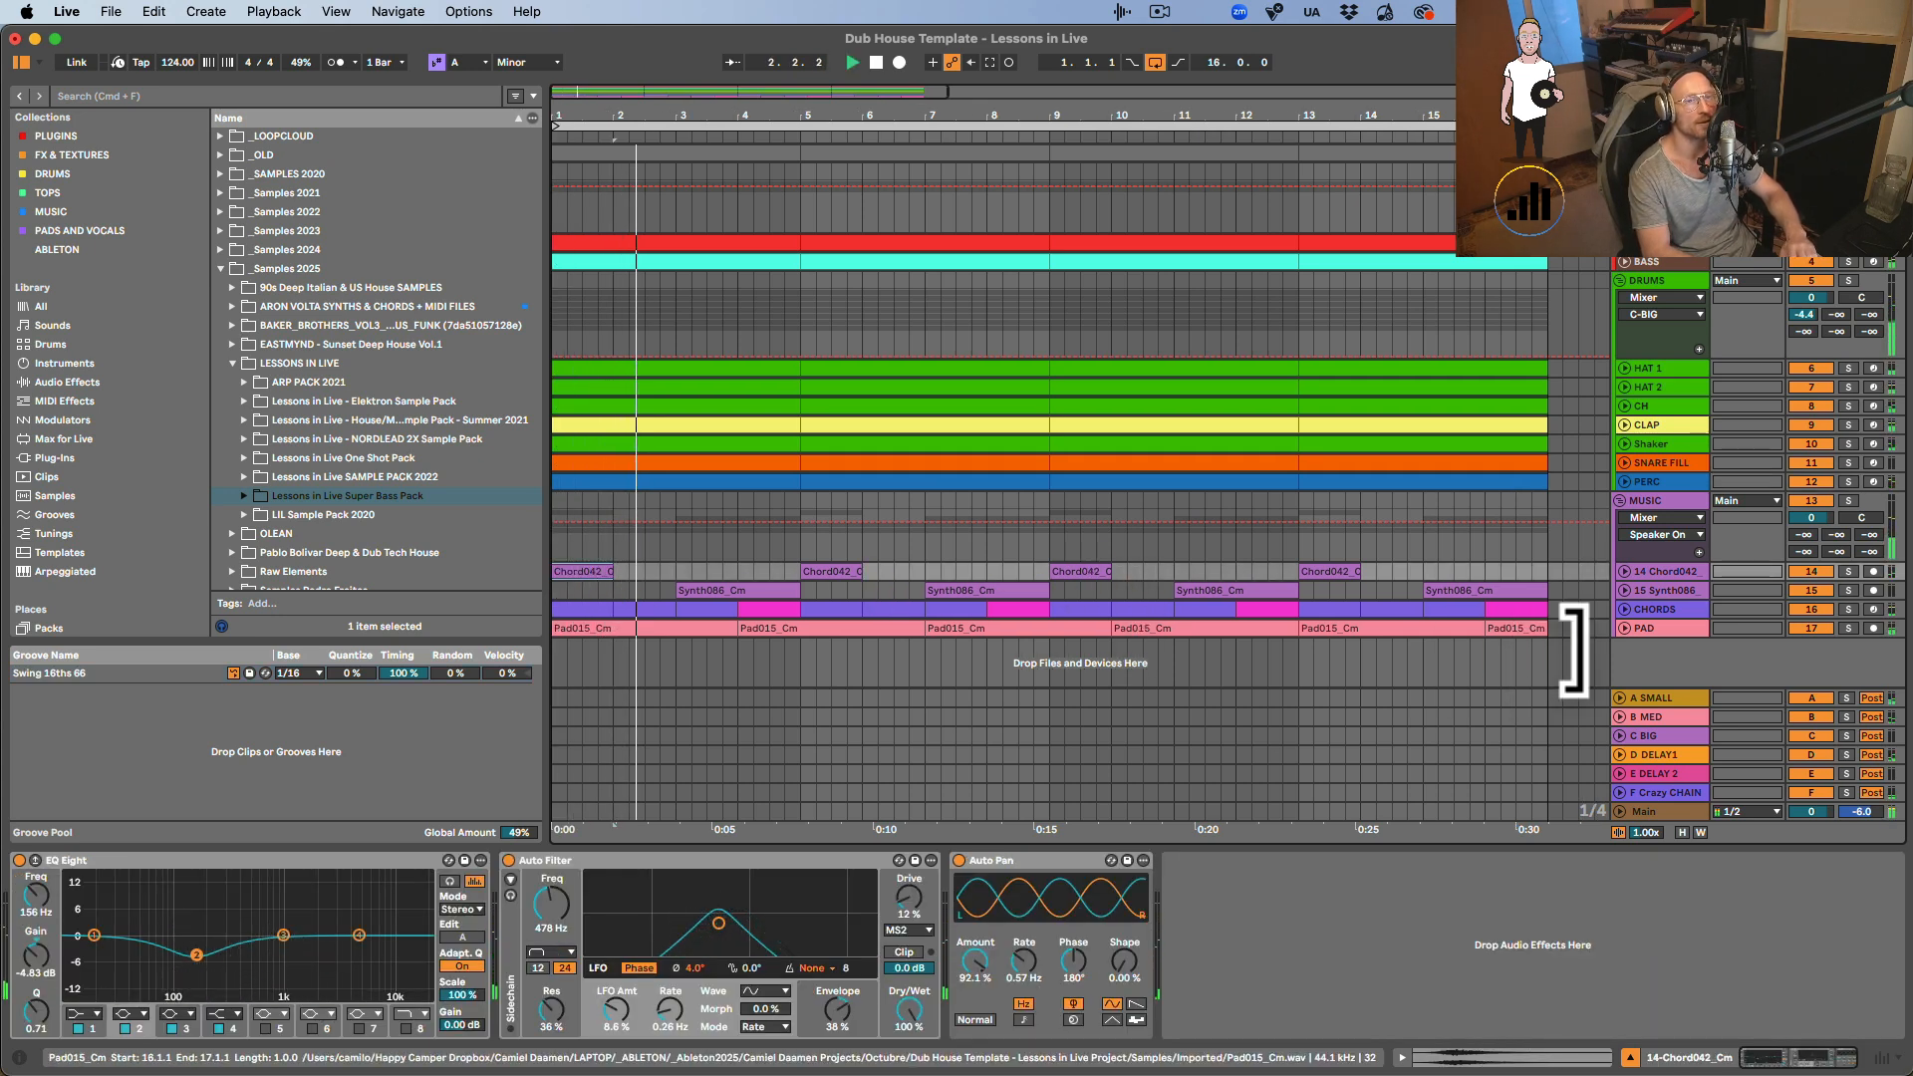
click(1625, 590)
click(1623, 678)
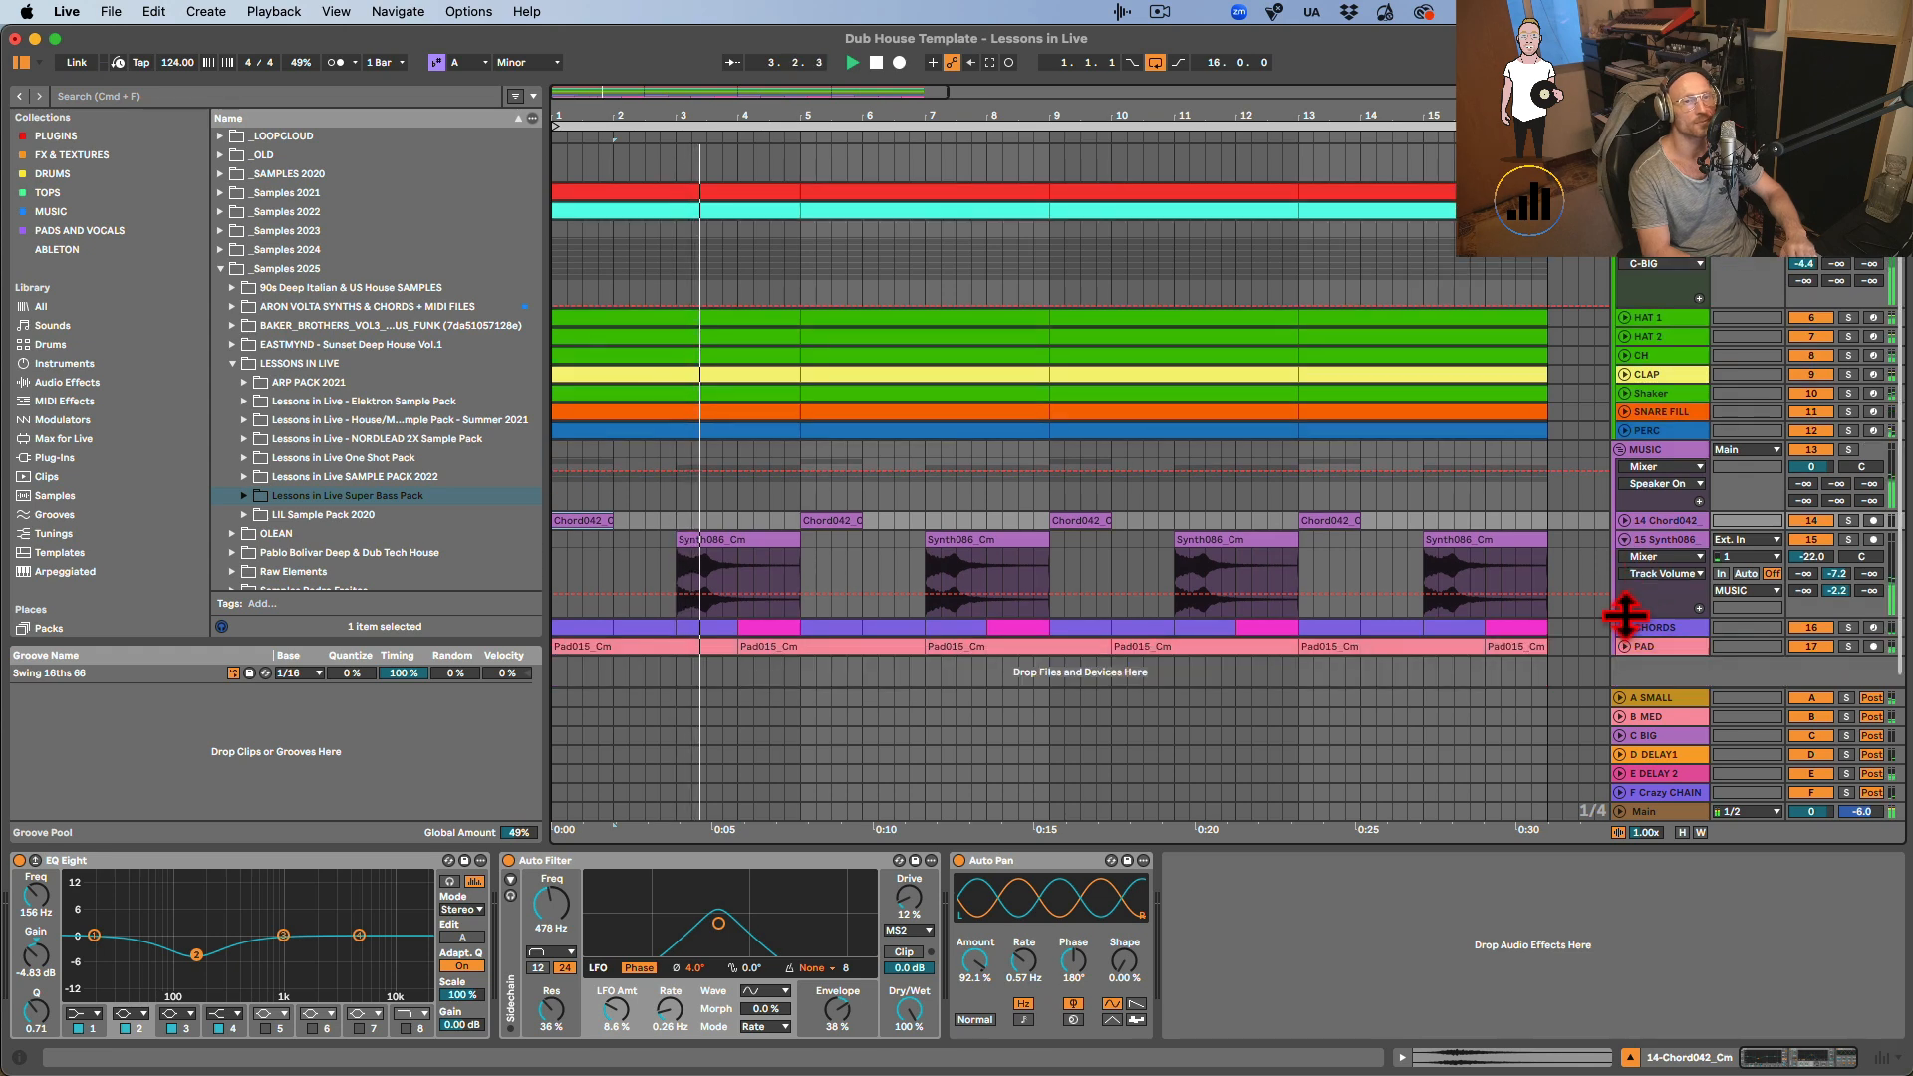
scroll(1634, 678, down, 4)
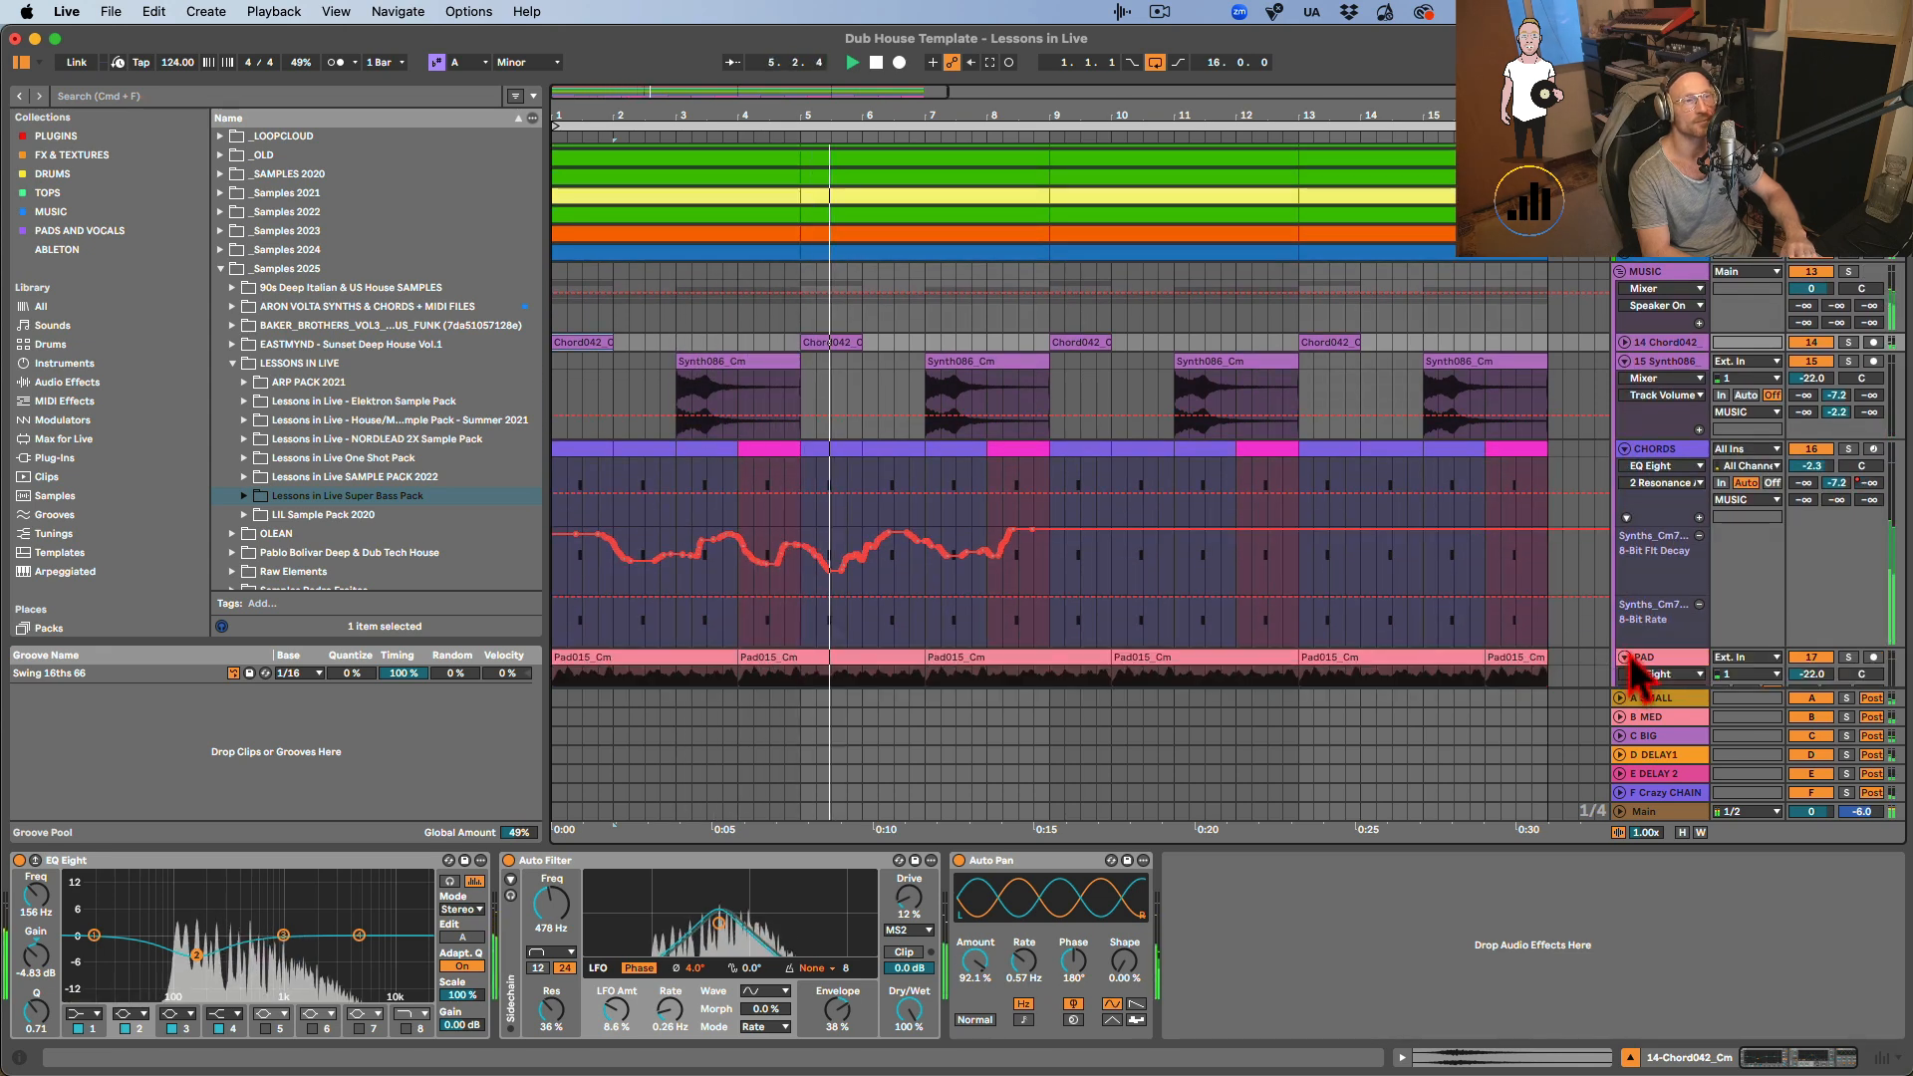
click(1629, 1057)
key(space)
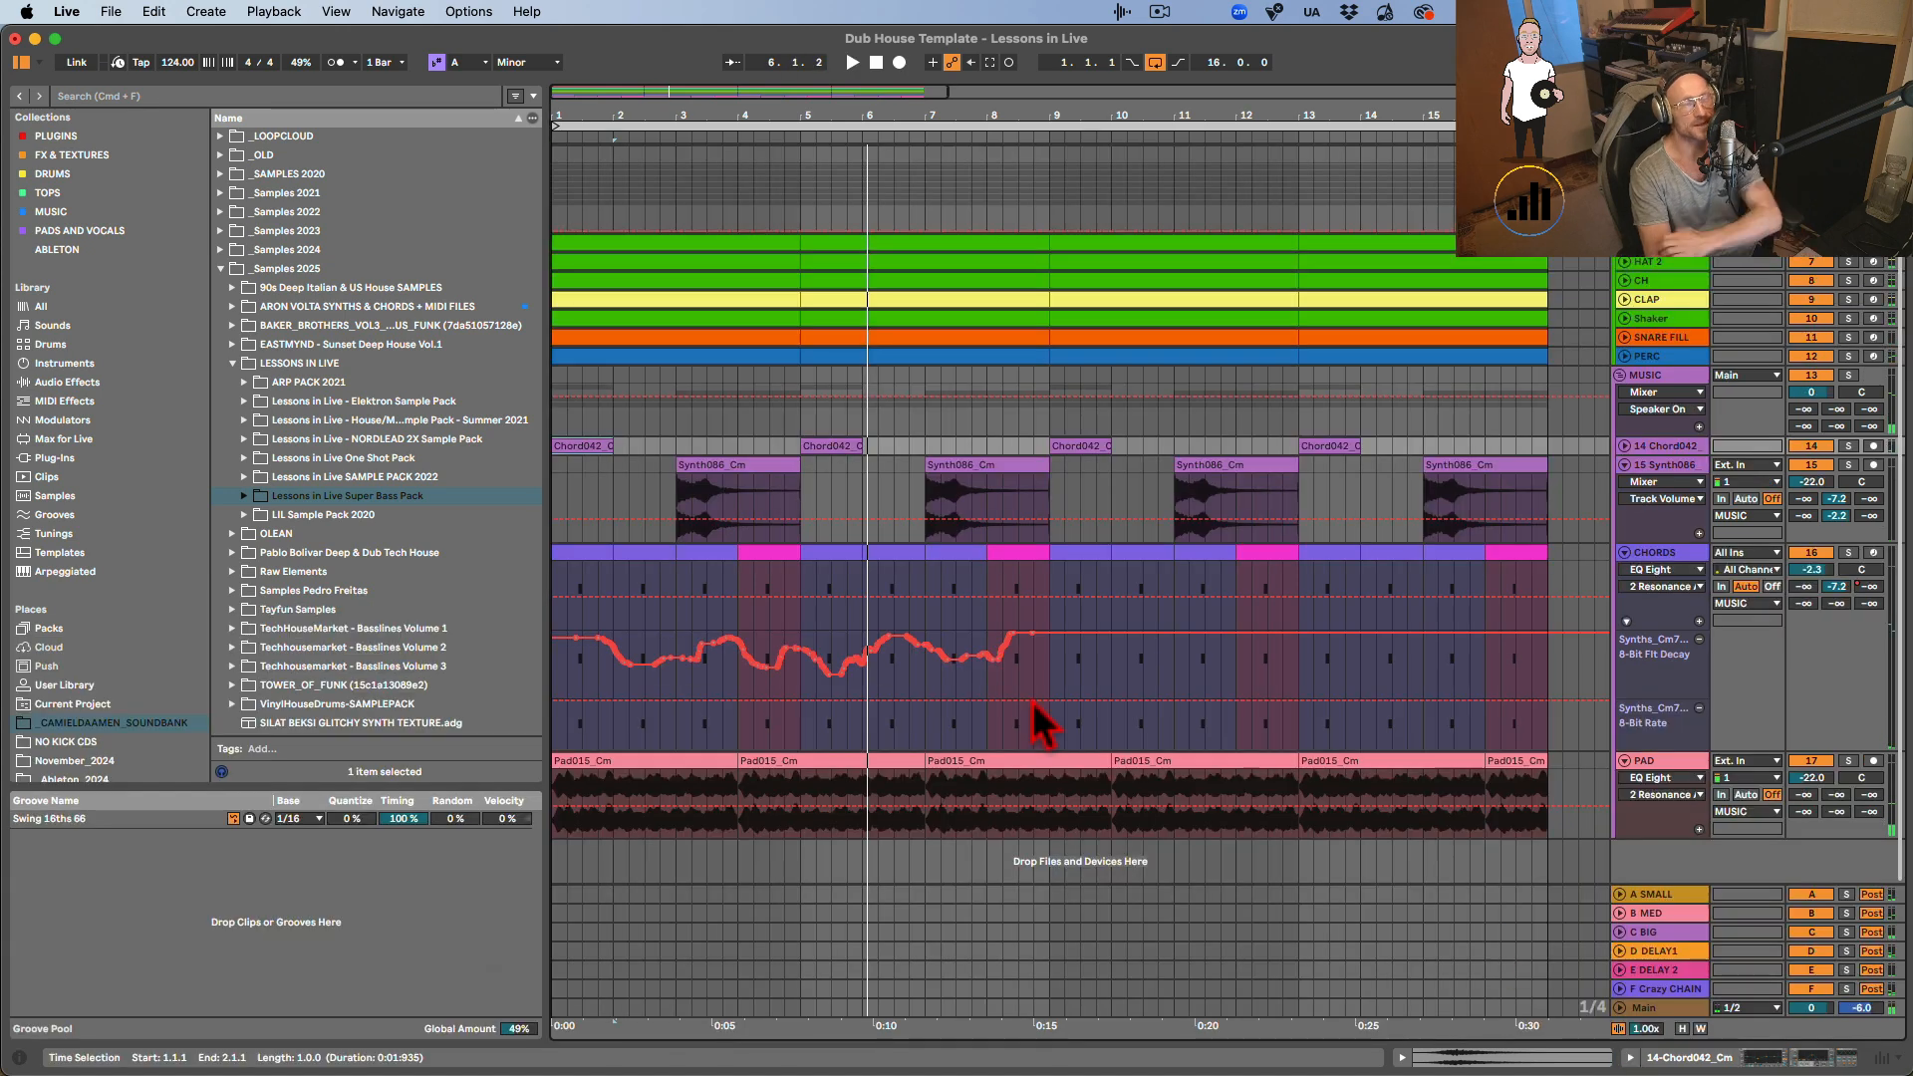
Solo and unfold the 14 Chord042 track and audition its first chord clip.
scroll(662, 468, up, 1)
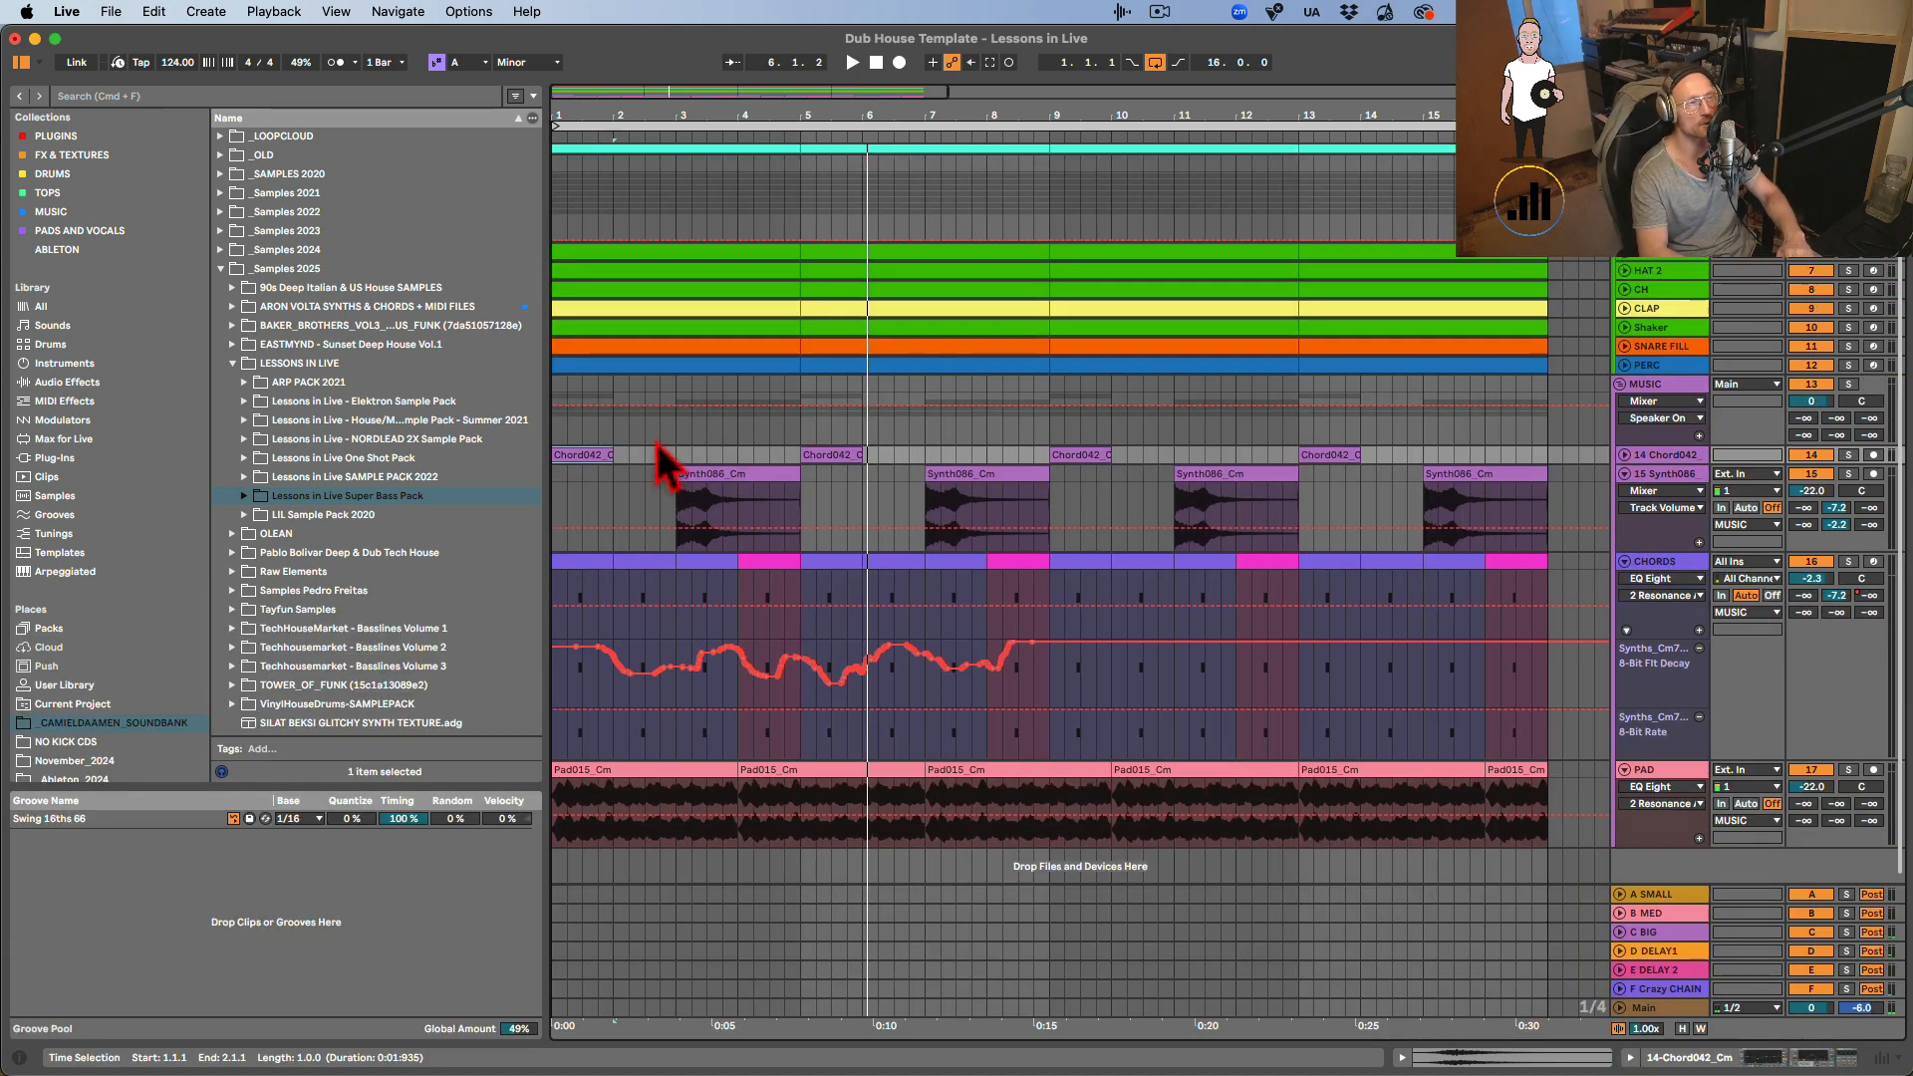
click(1848, 455)
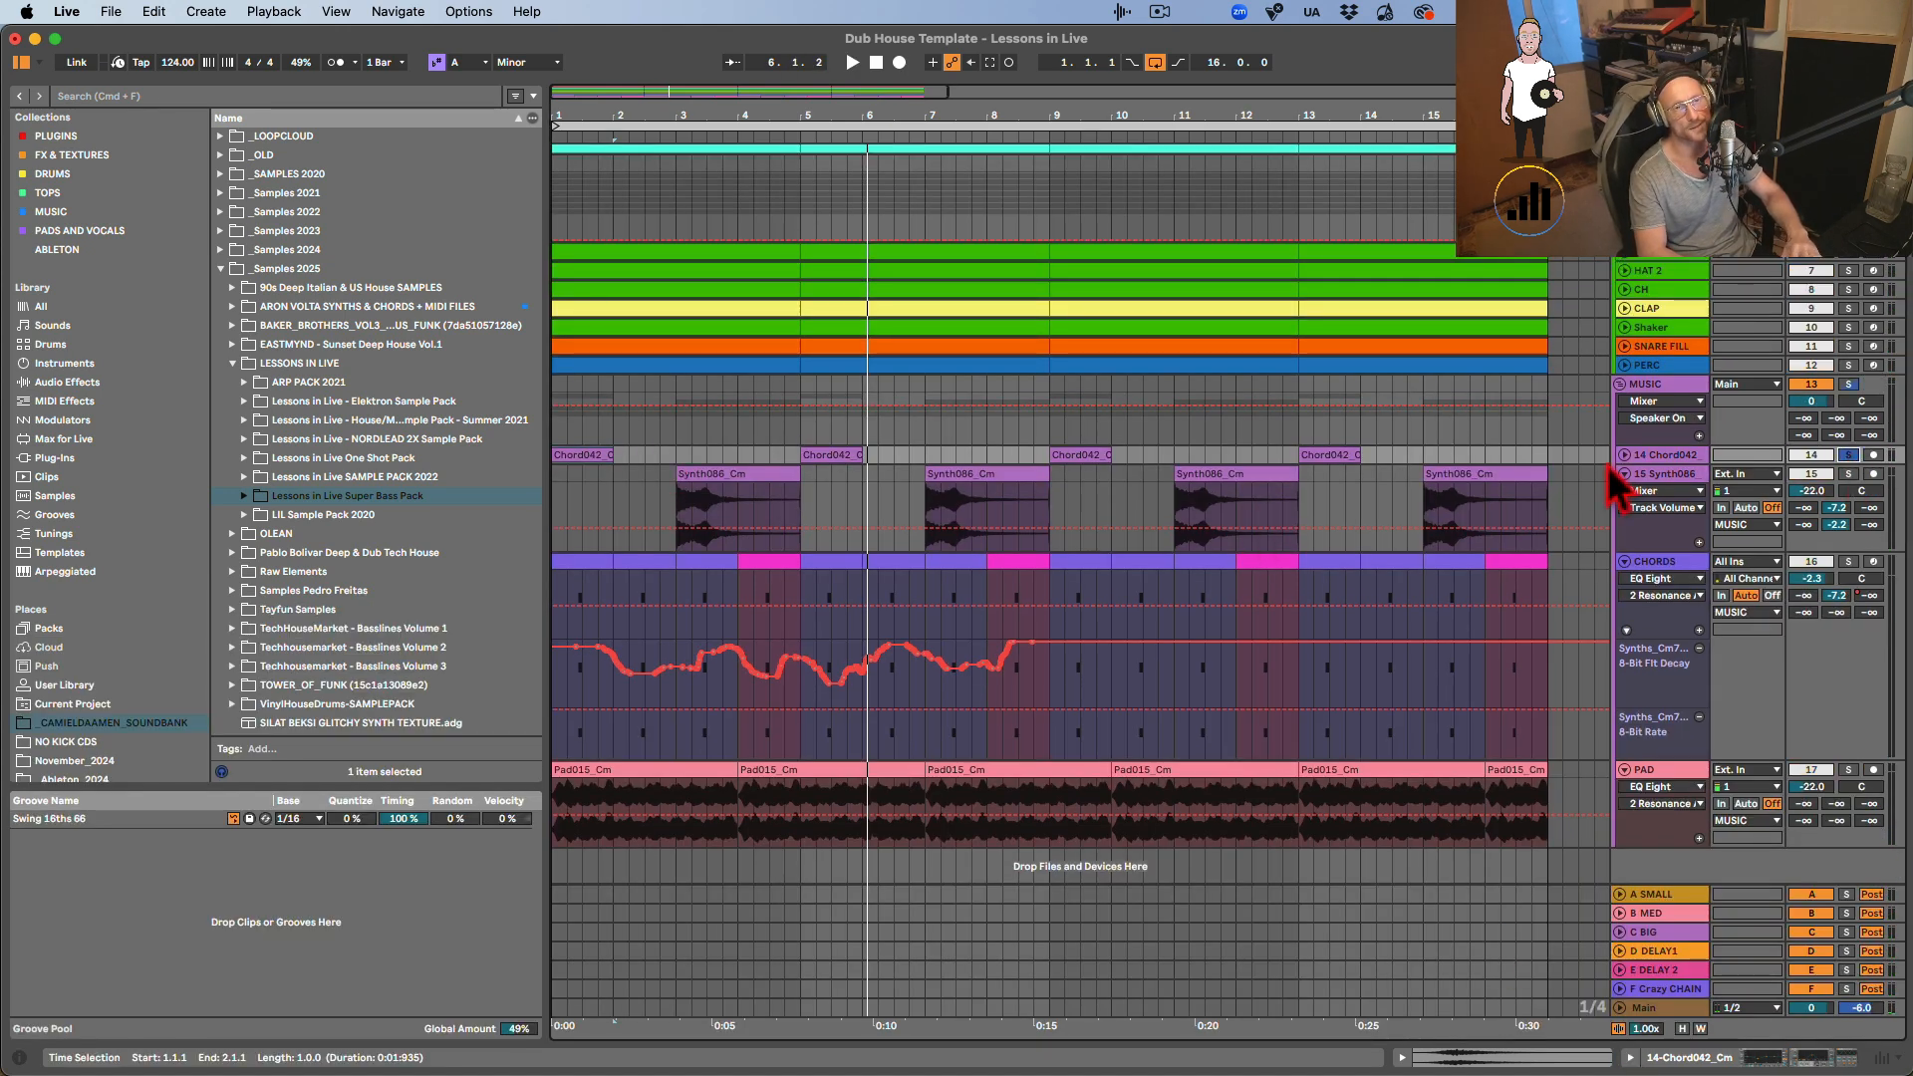
click(1625, 455)
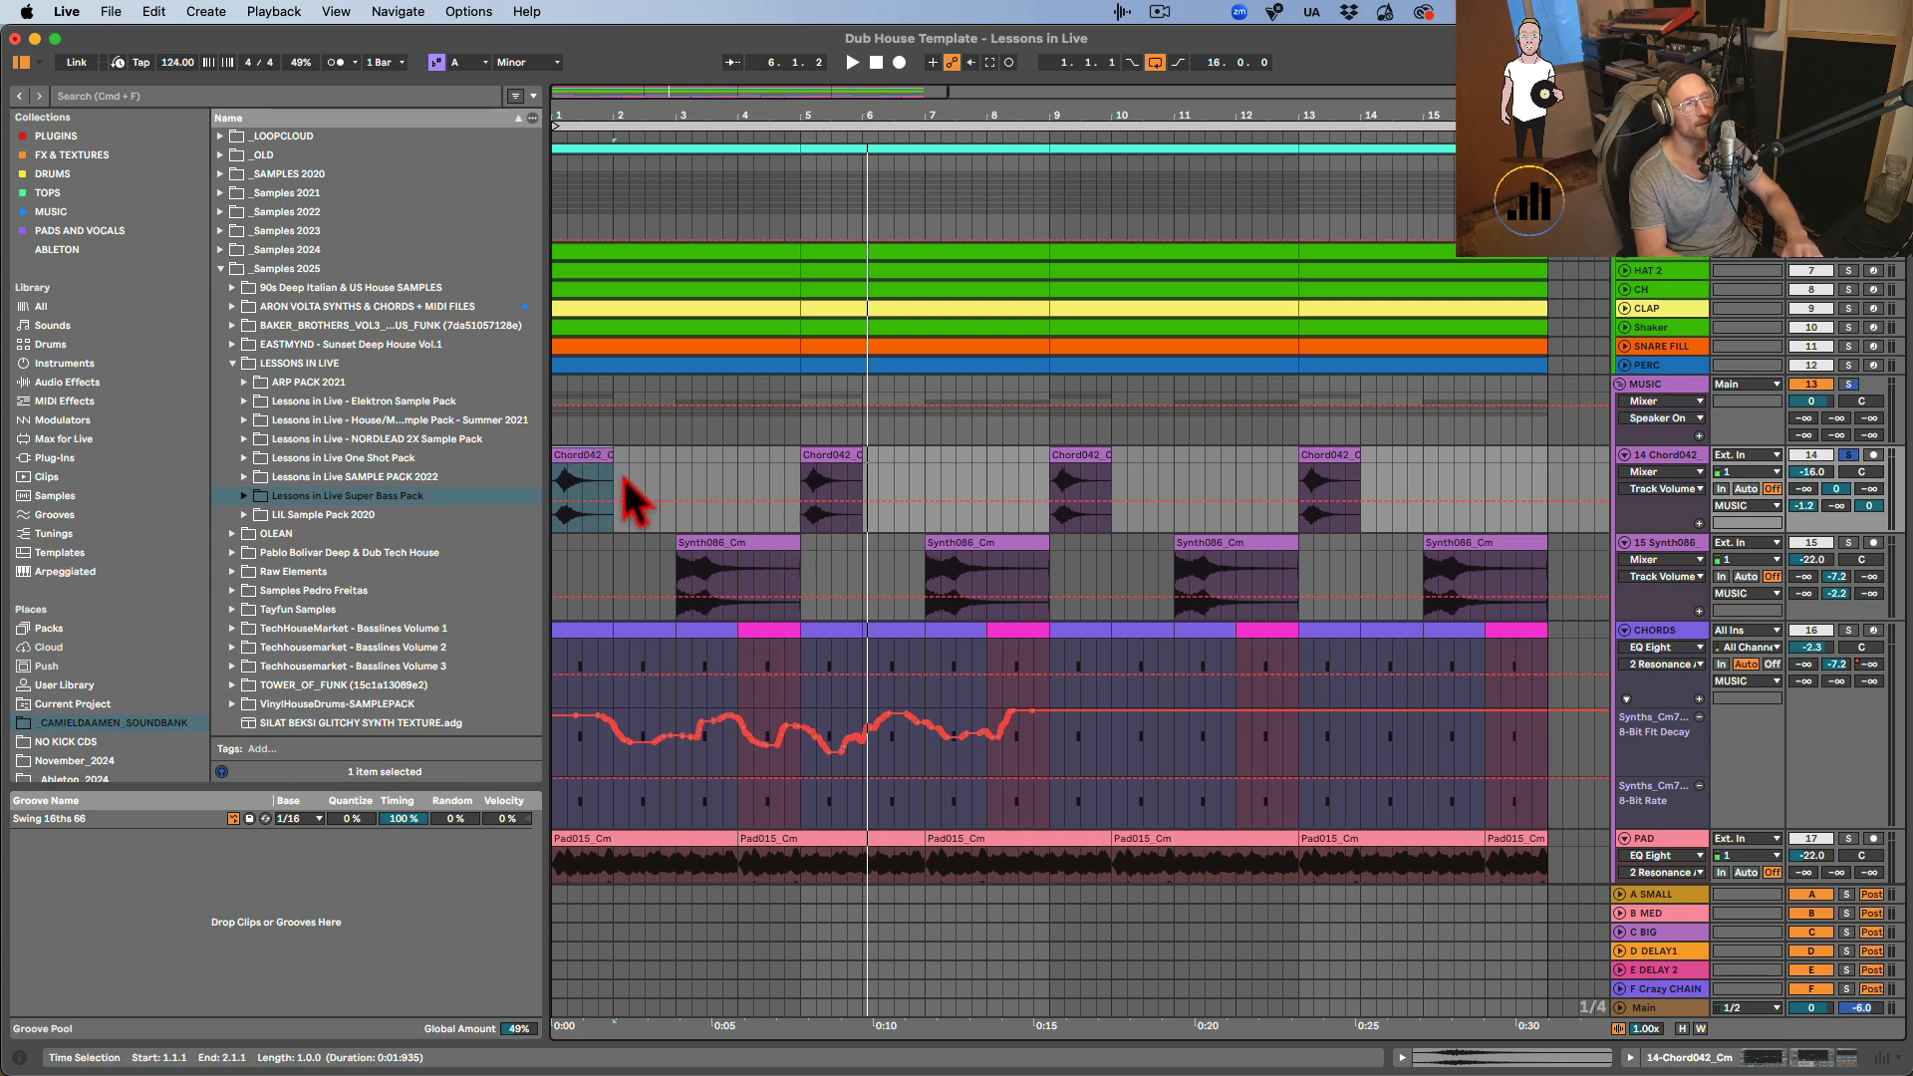
key(space)
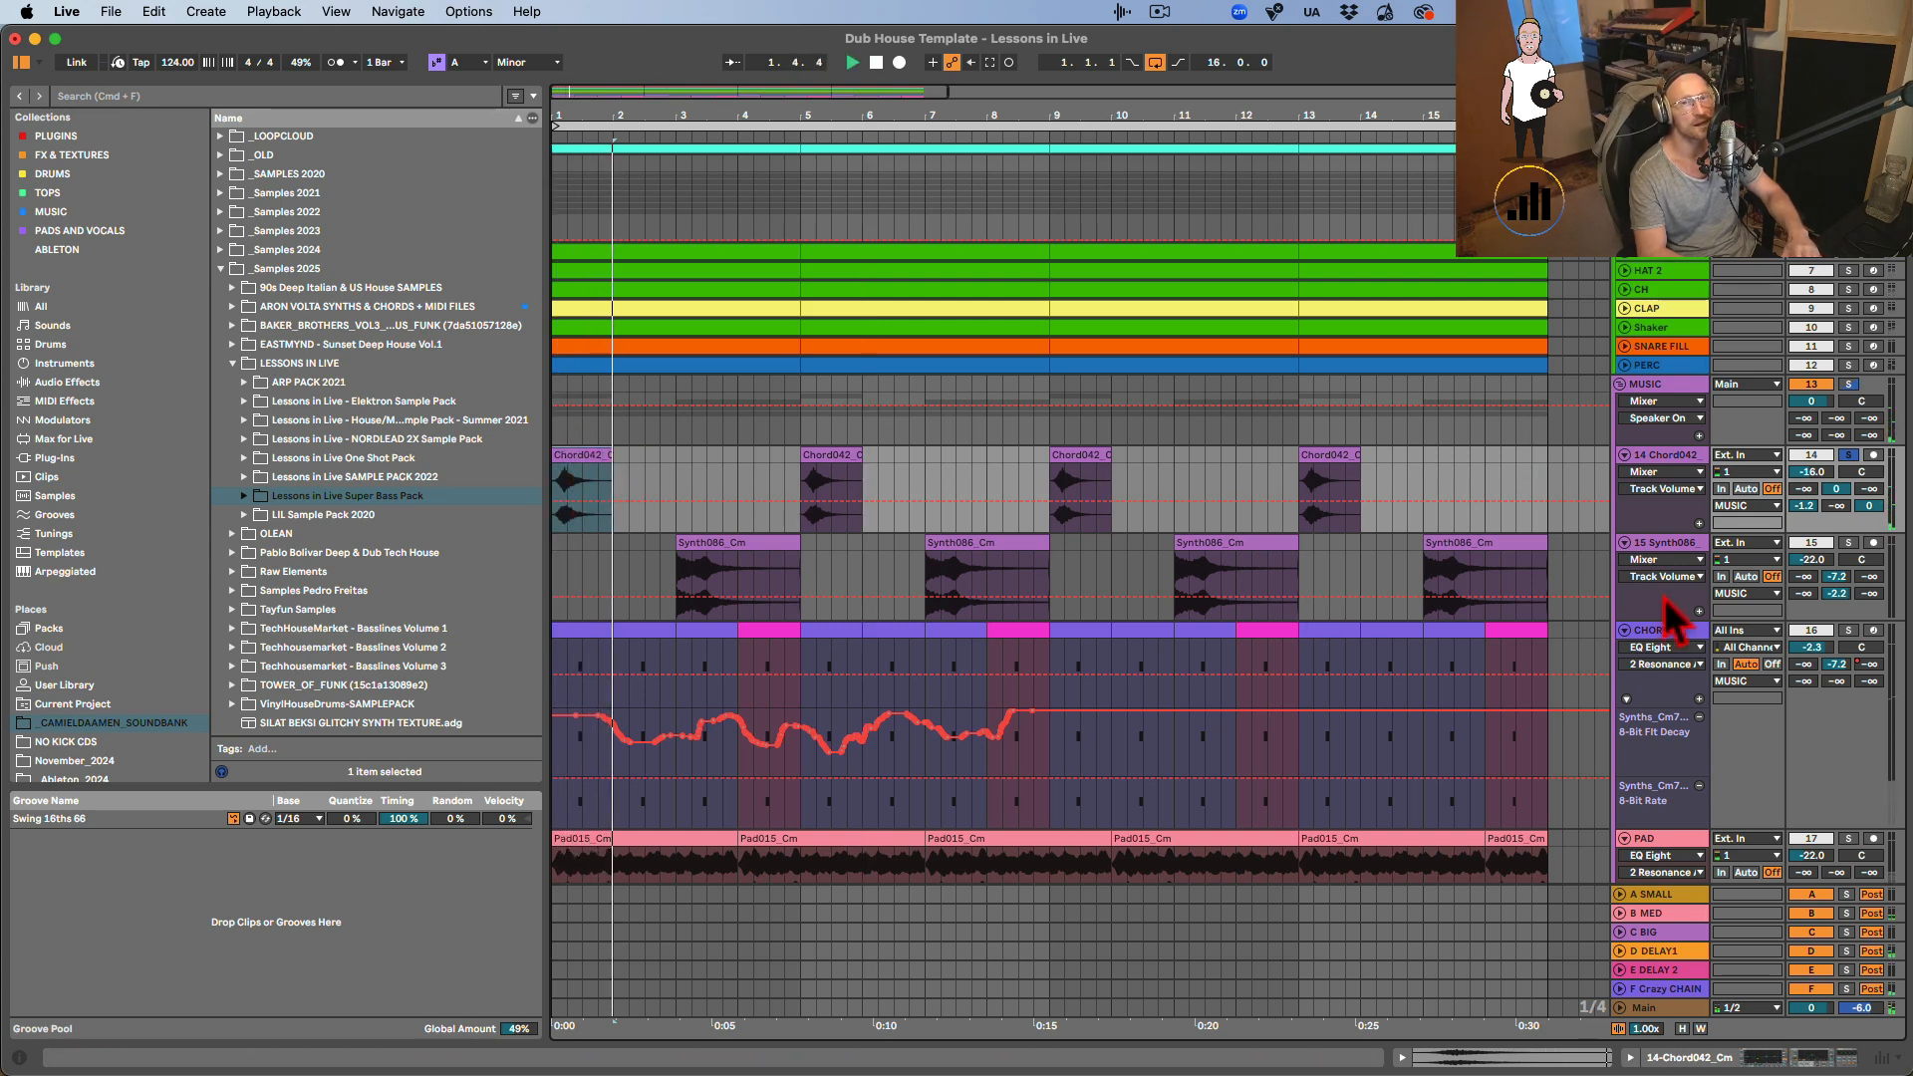
key(space)
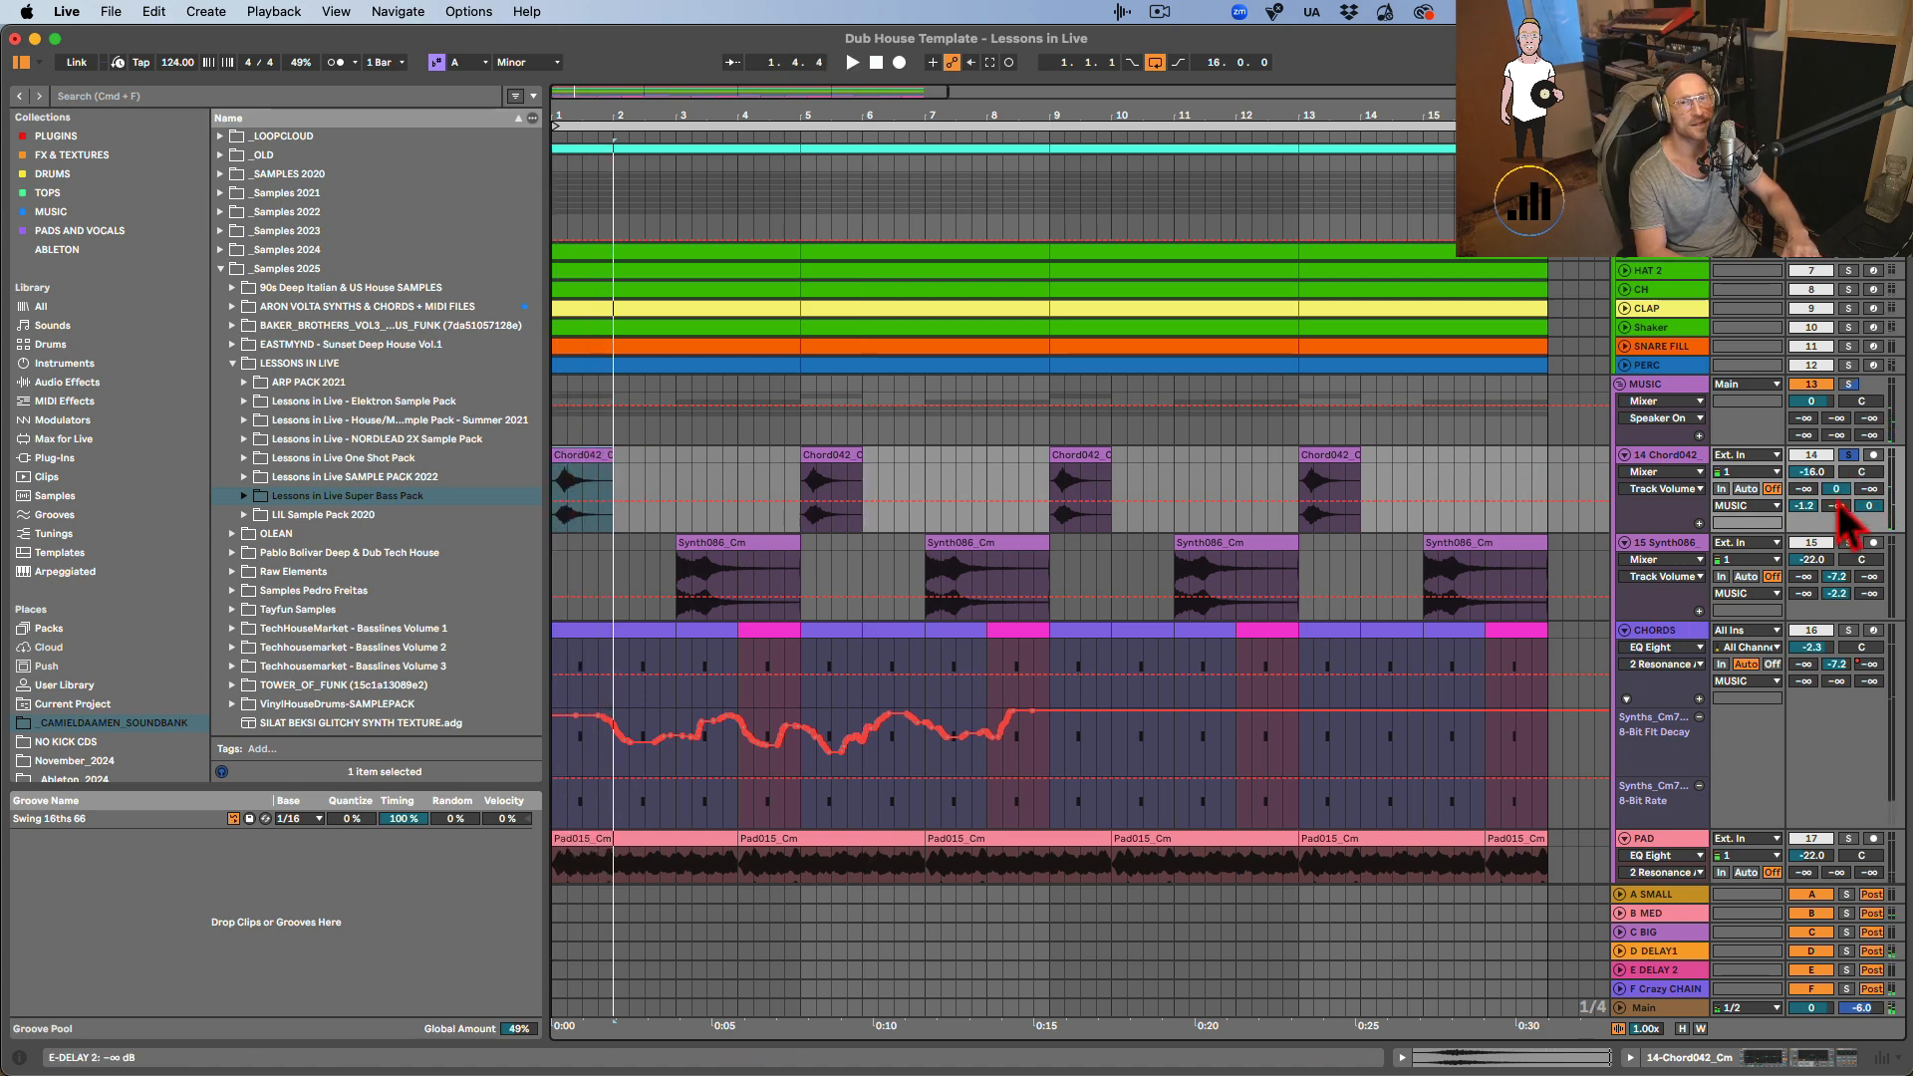
Solo the B MED and D DELAY1 return tracks one at a time and audition each from the first chord.
click(1850, 912)
key(space)
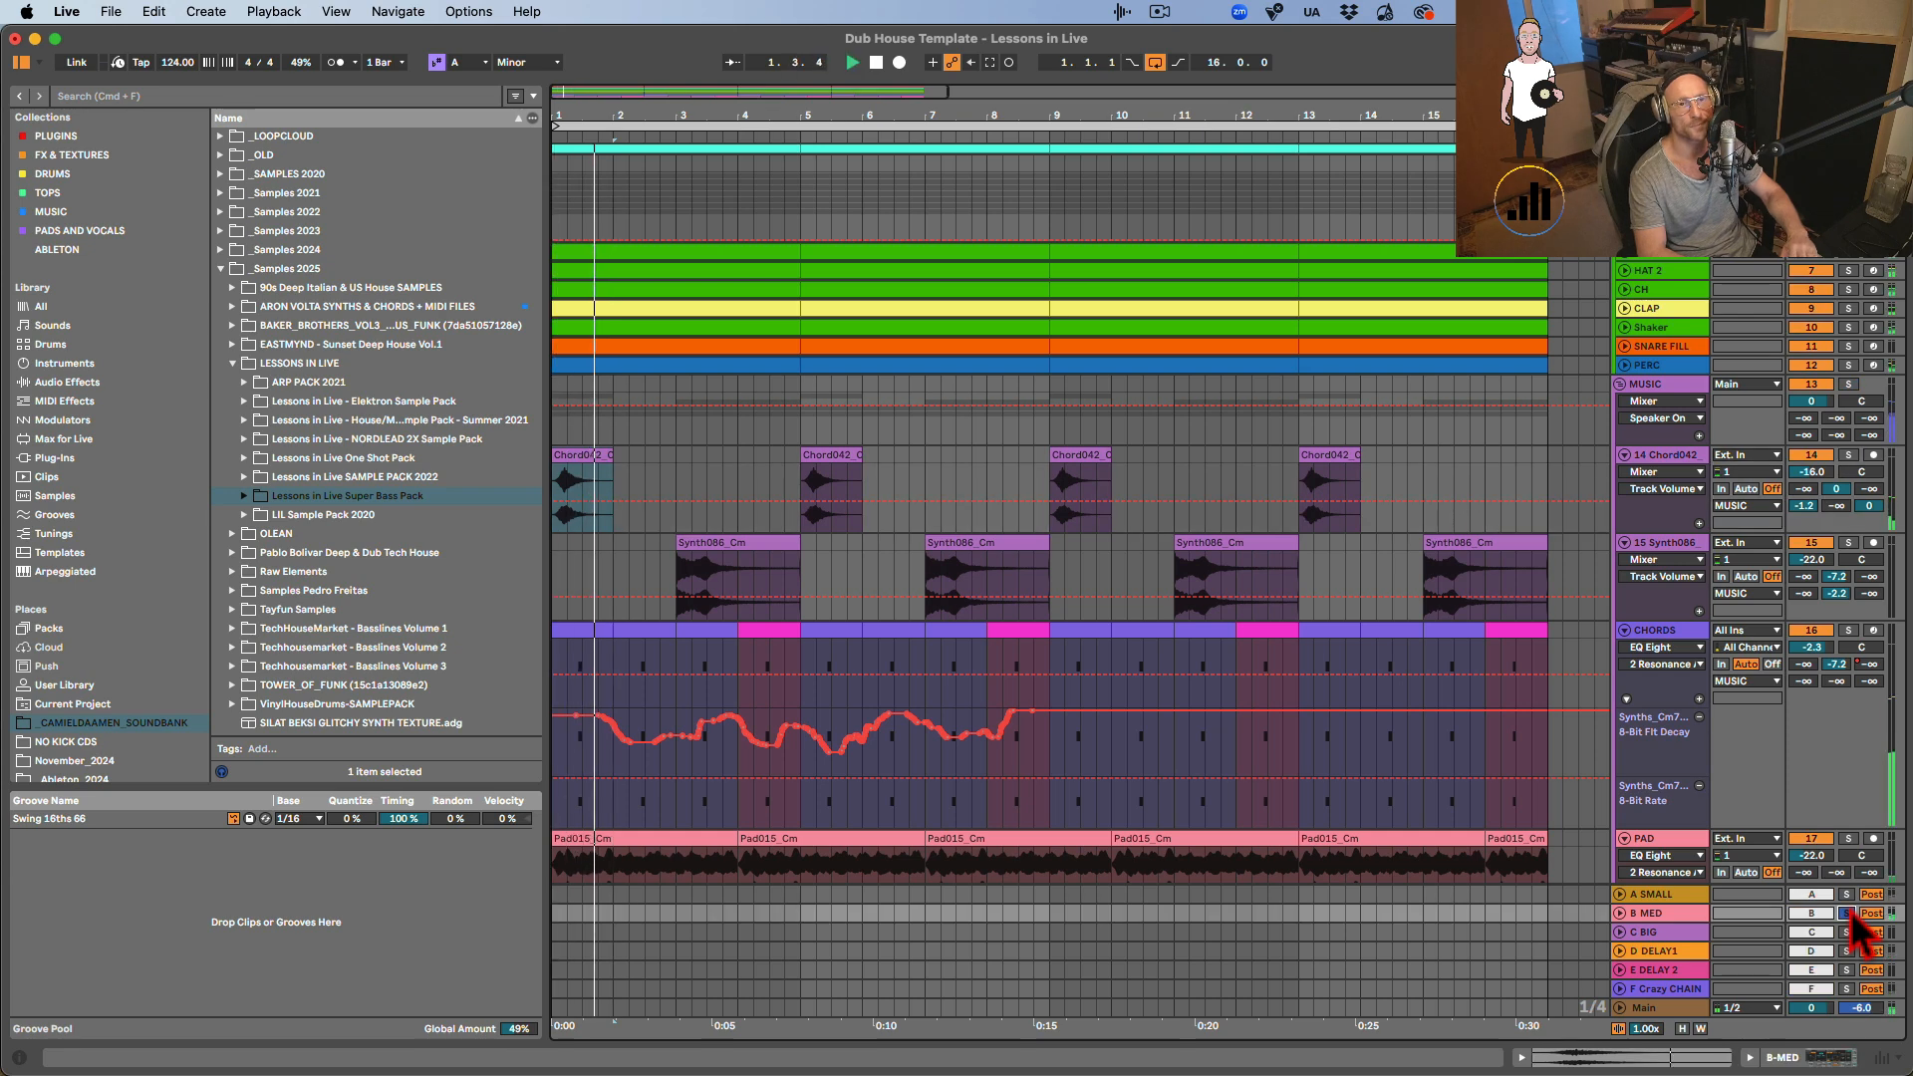
key(space)
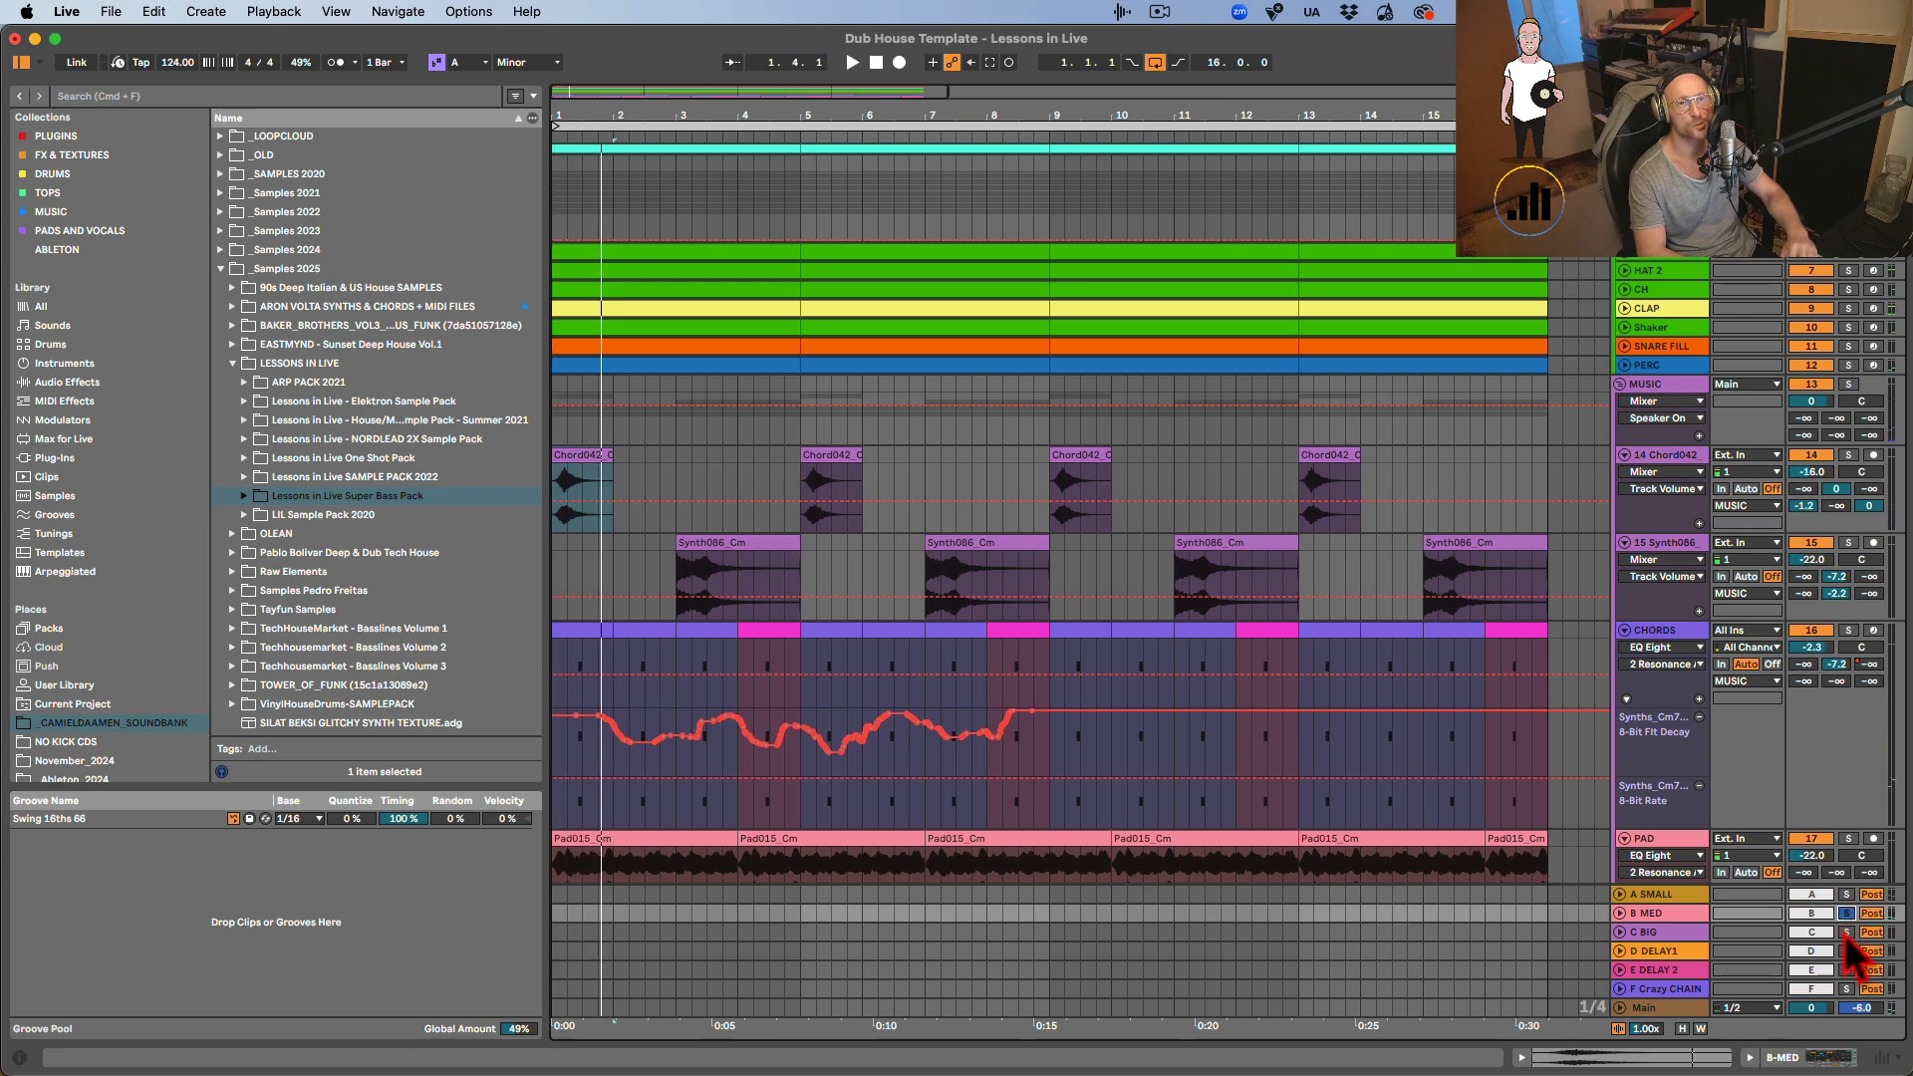
click(1843, 952)
key(space)
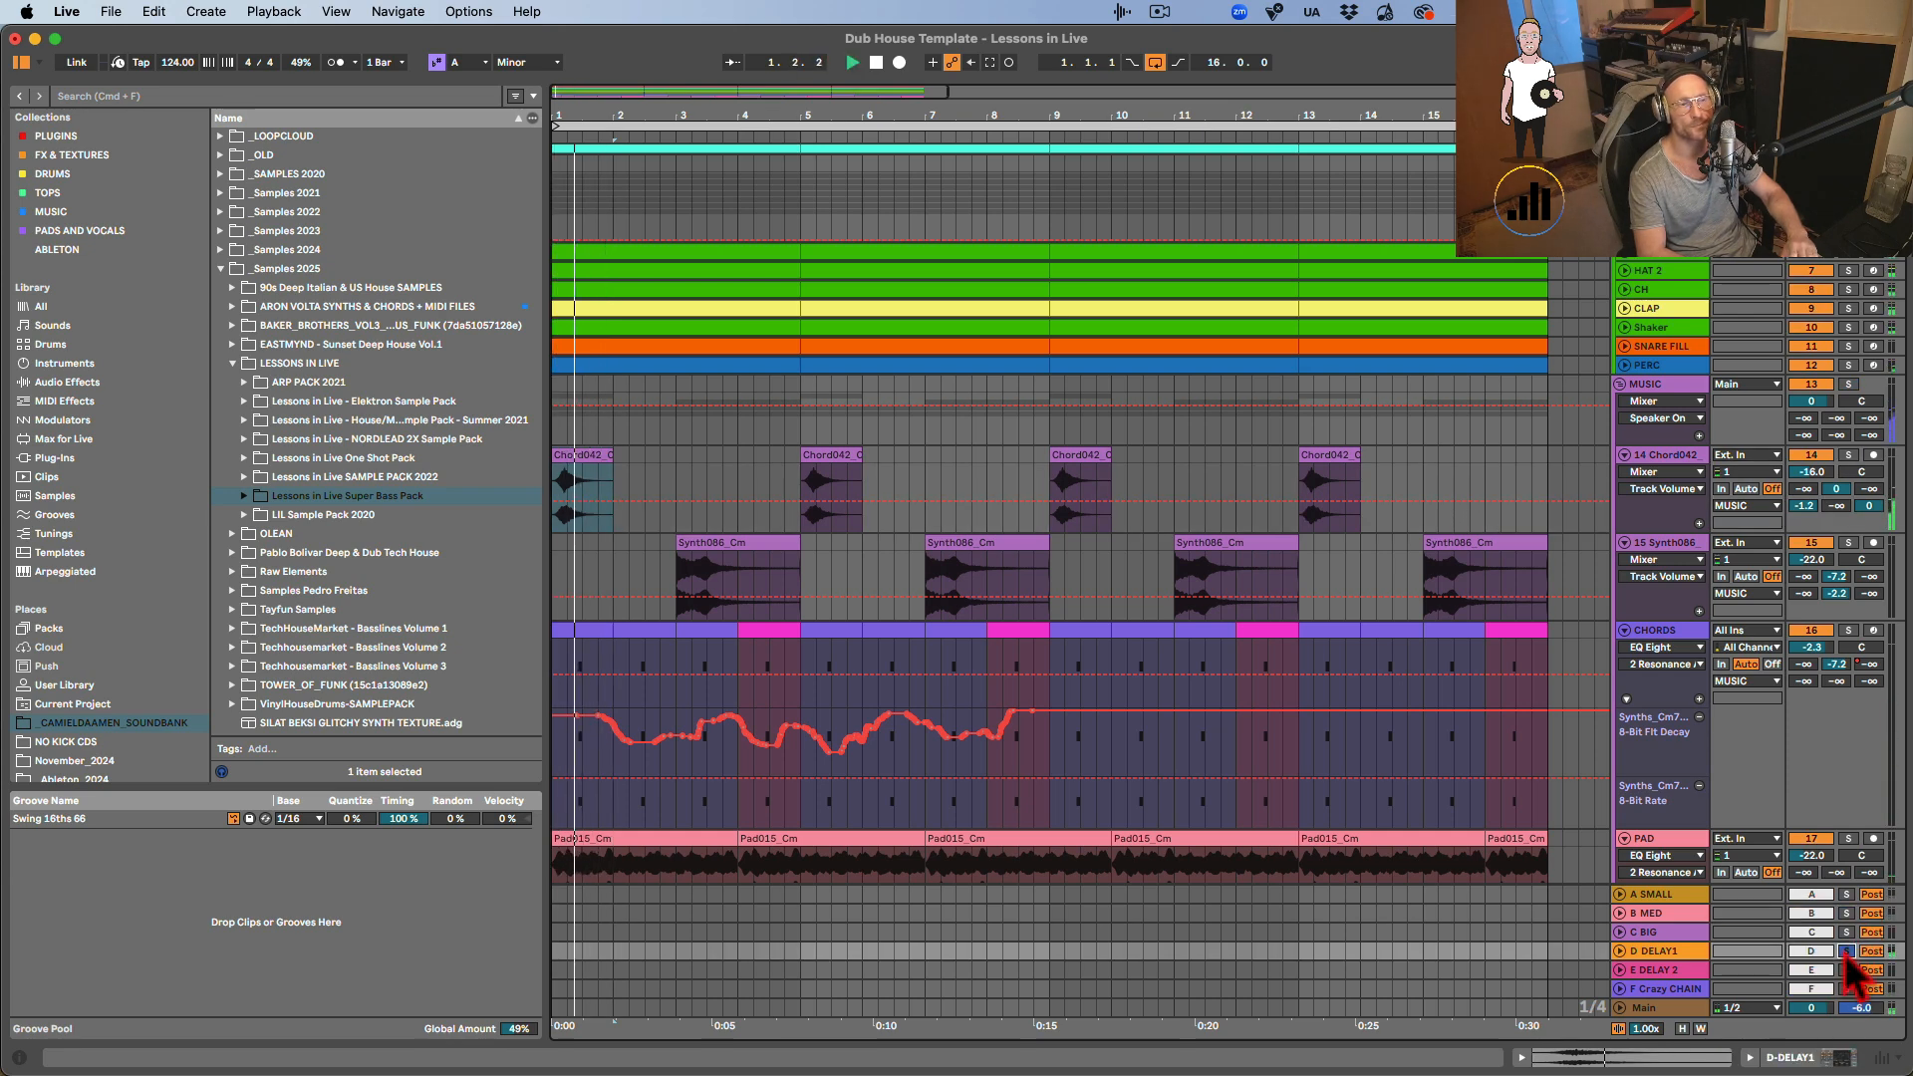
key(space)
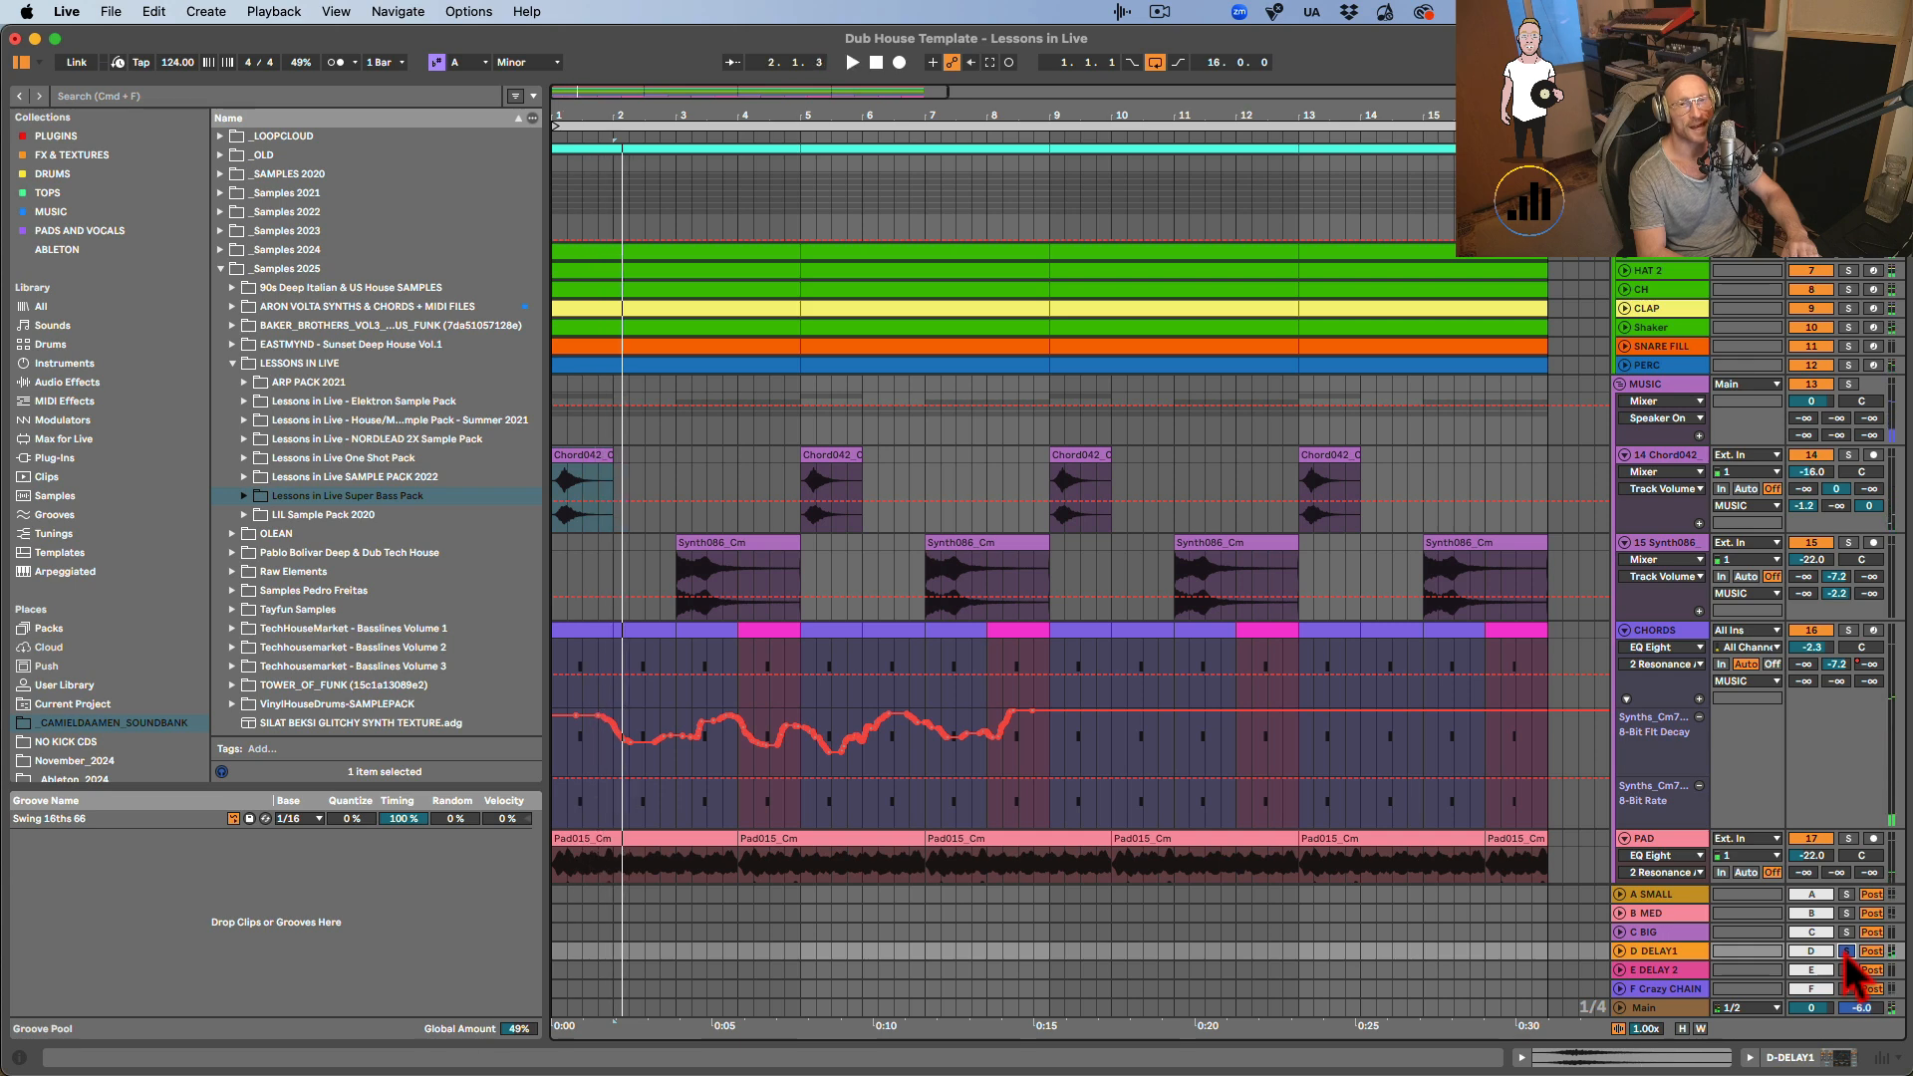
Solo the F Crazy CHAIN return track and show its device chain from the CRAZY CHAIN rack macros and Reverb onward.
click(1846, 988)
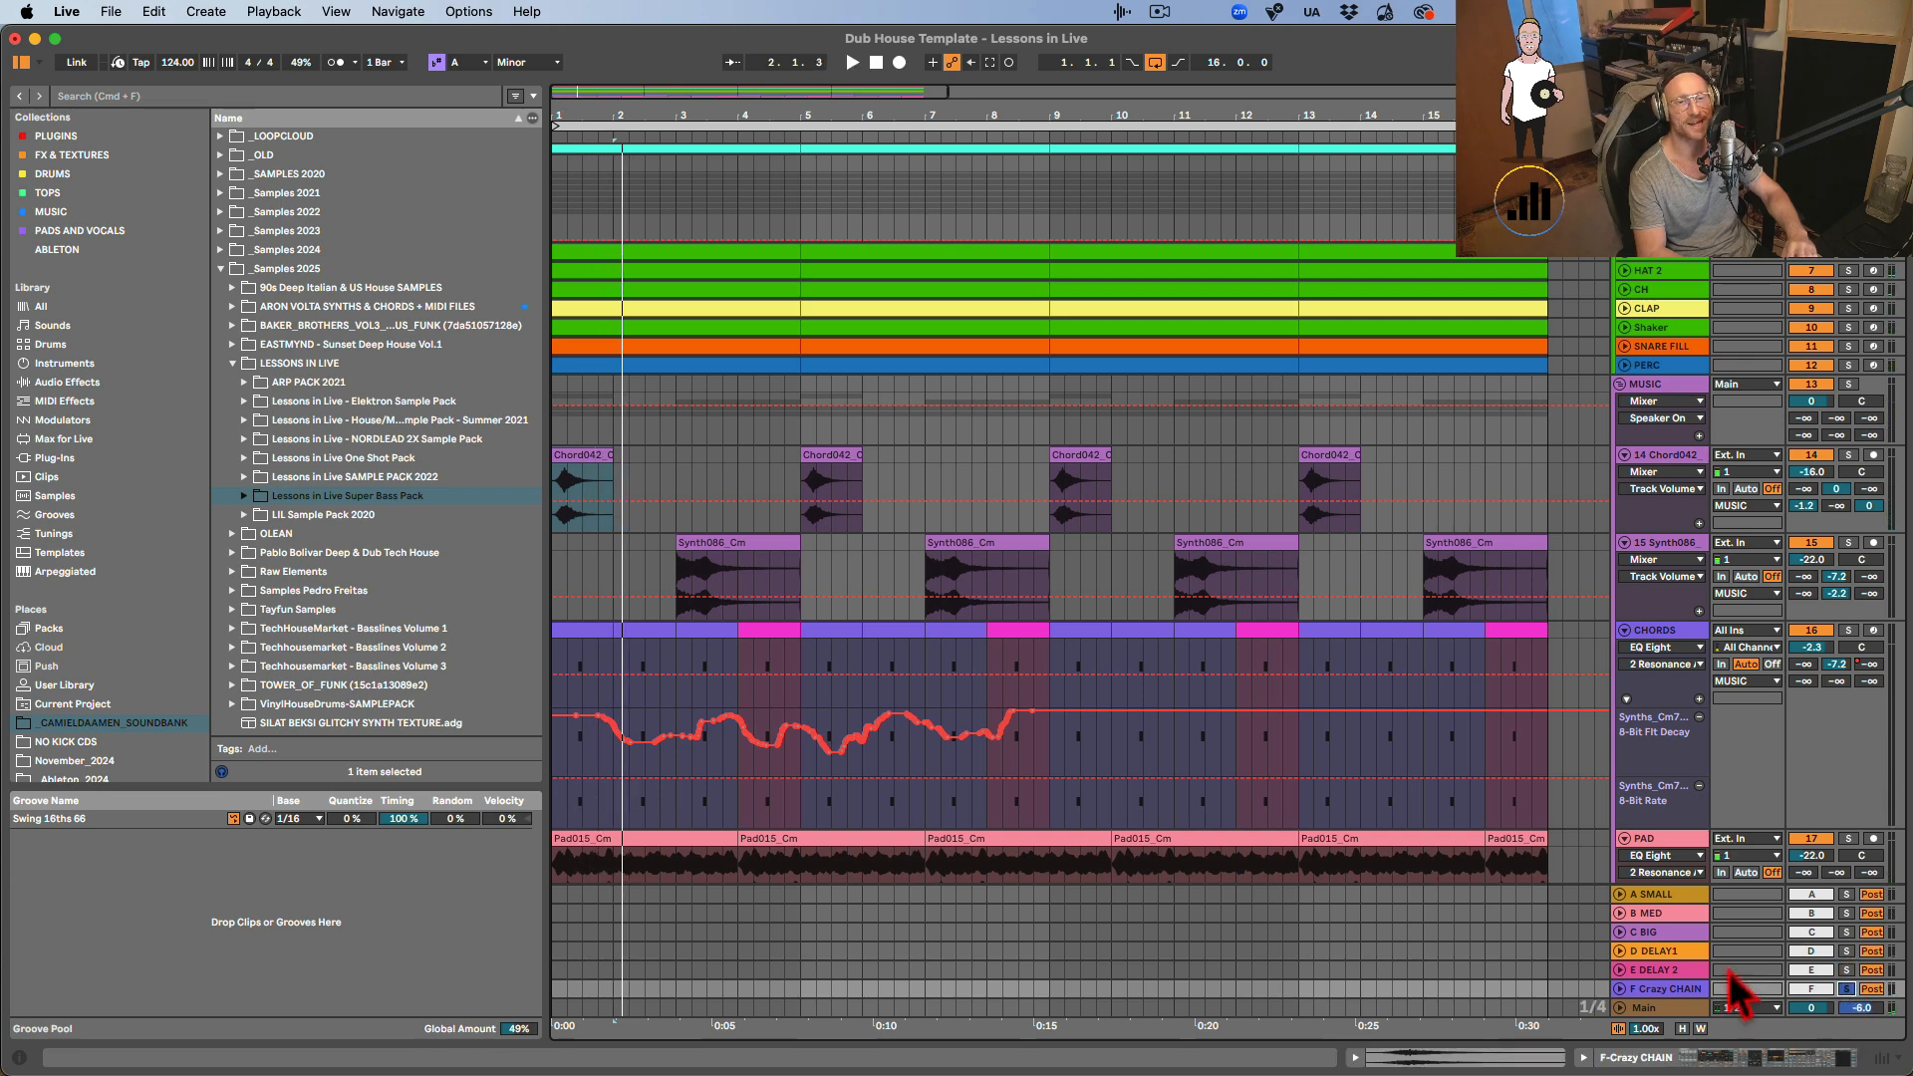
double_click(1678, 991)
scroll(381, 986, left, 5)
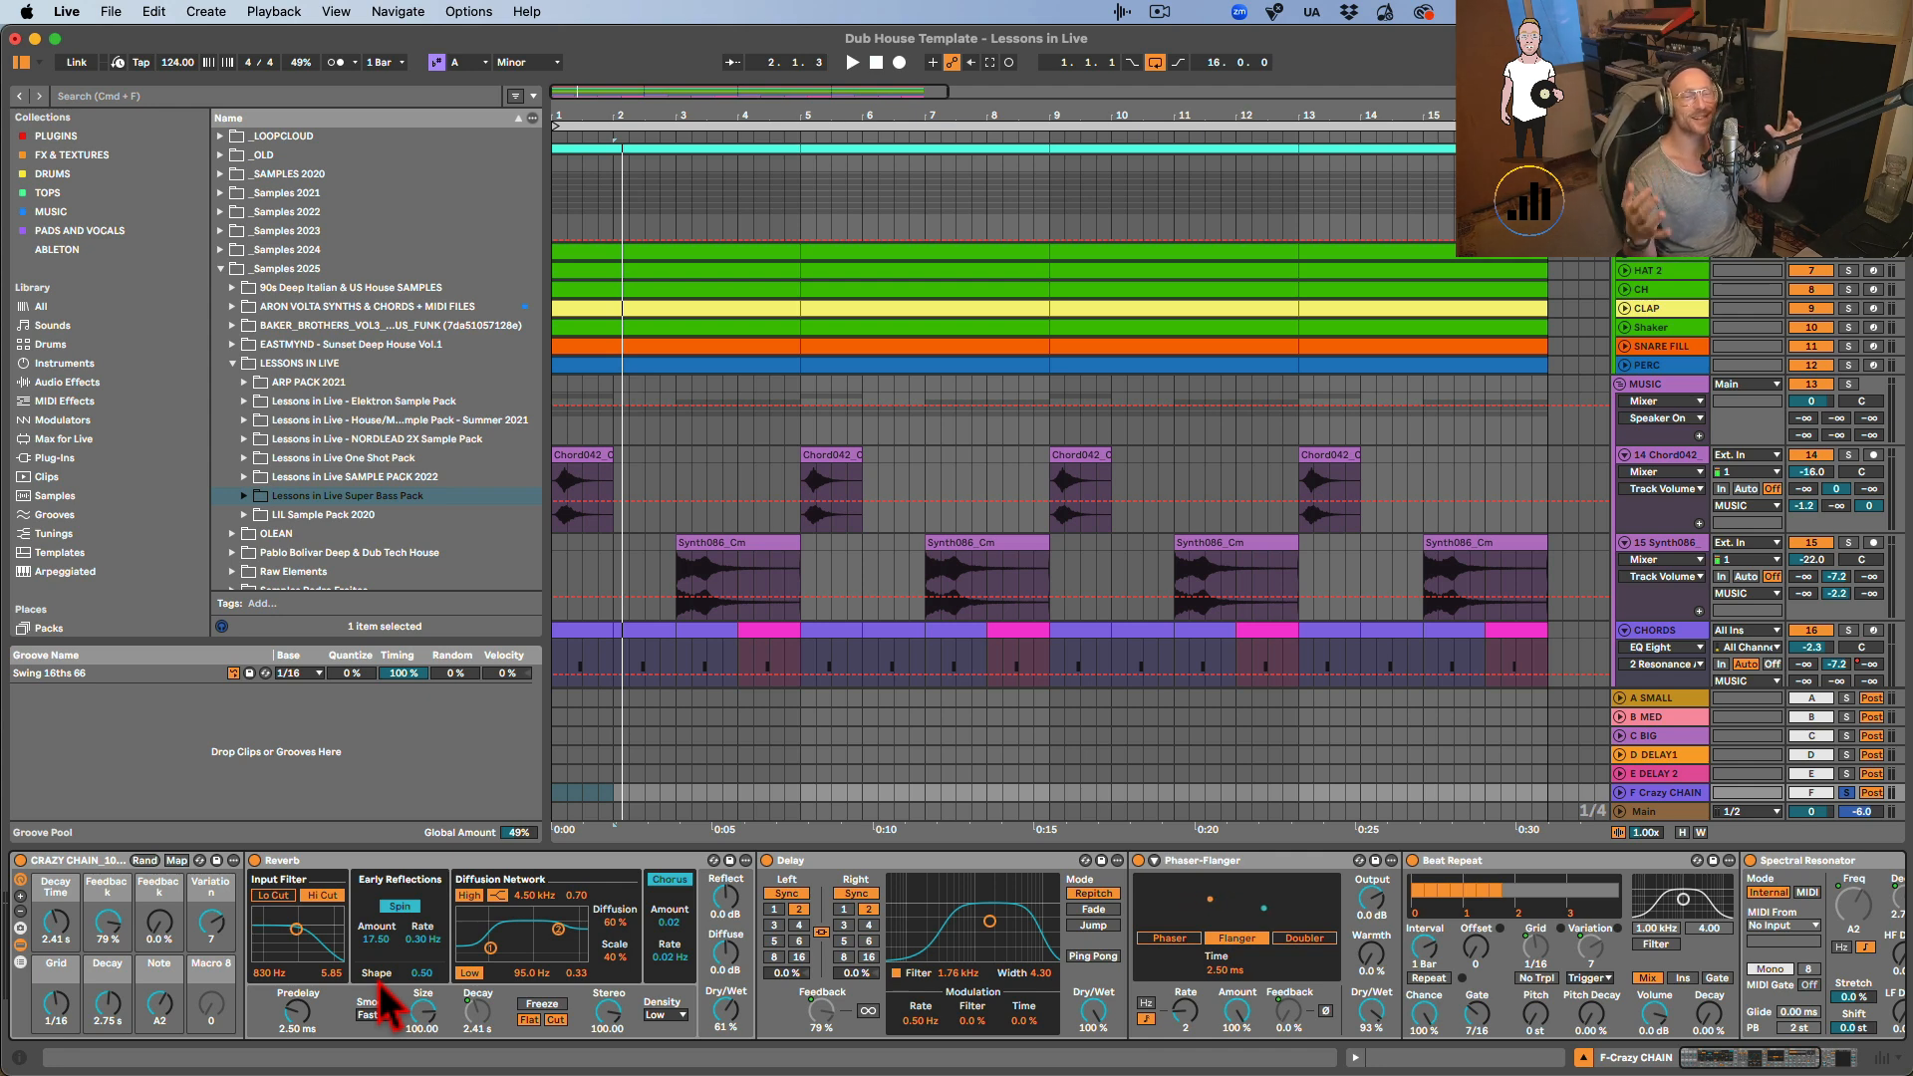
Inspect the Crazy Chain devices from Reverb through Phaser-Flanger and Beat Repeat to Spectral Resonator, and audition the soloed return.
click(445, 877)
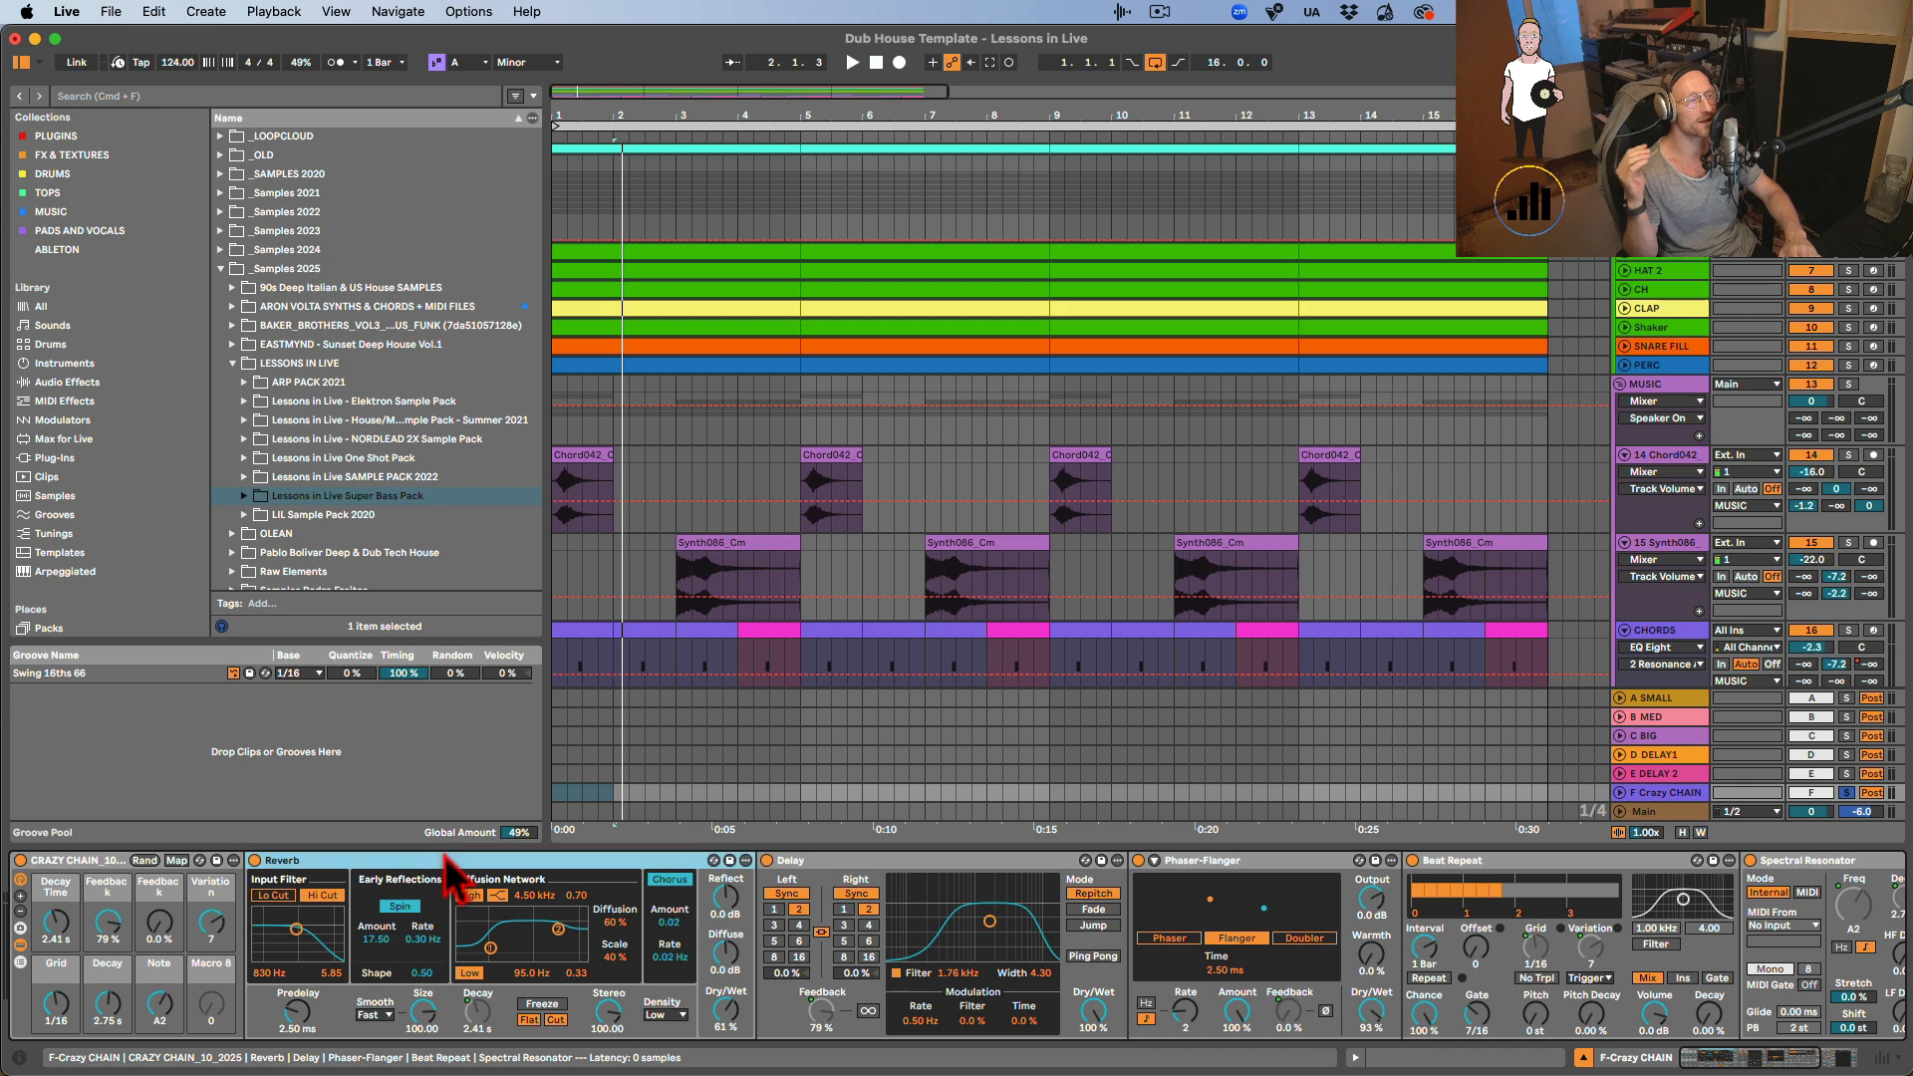
click(865, 867)
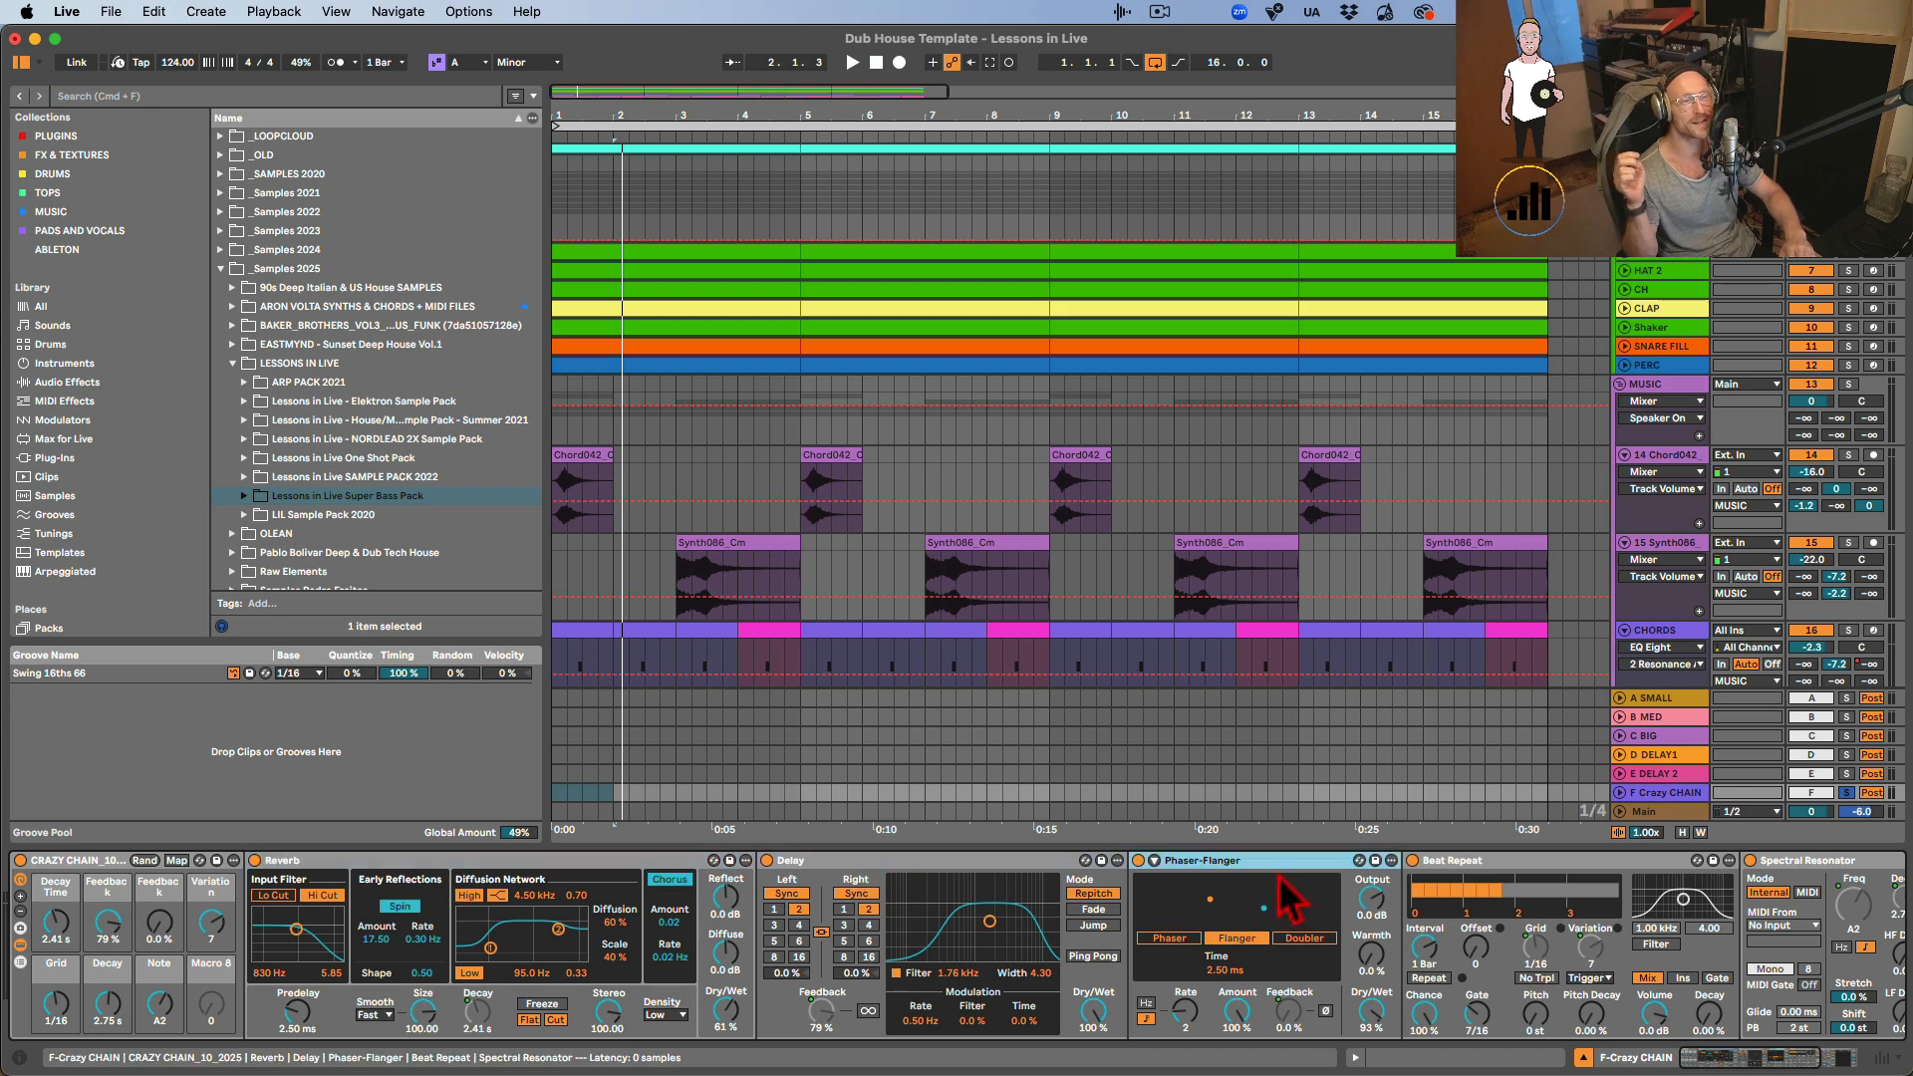
click(1495, 892)
click(1470, 876)
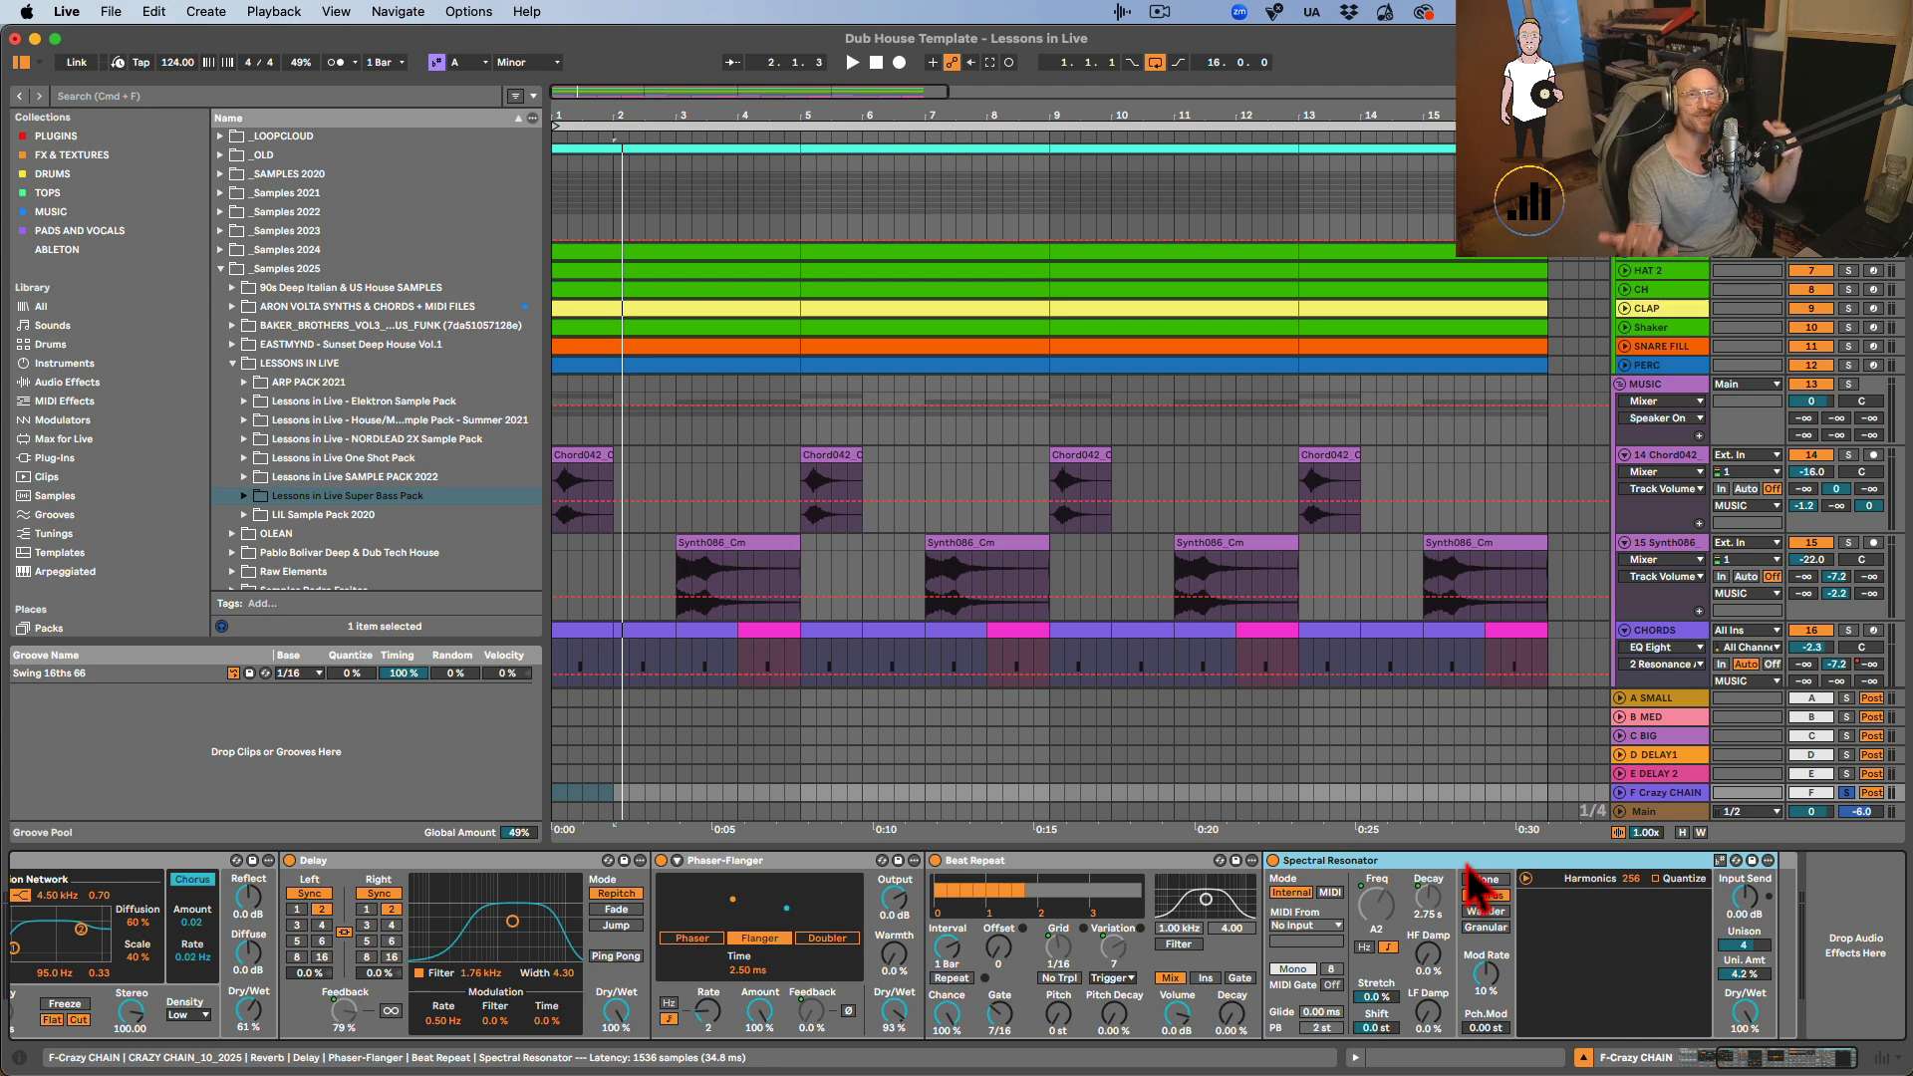
key(space)
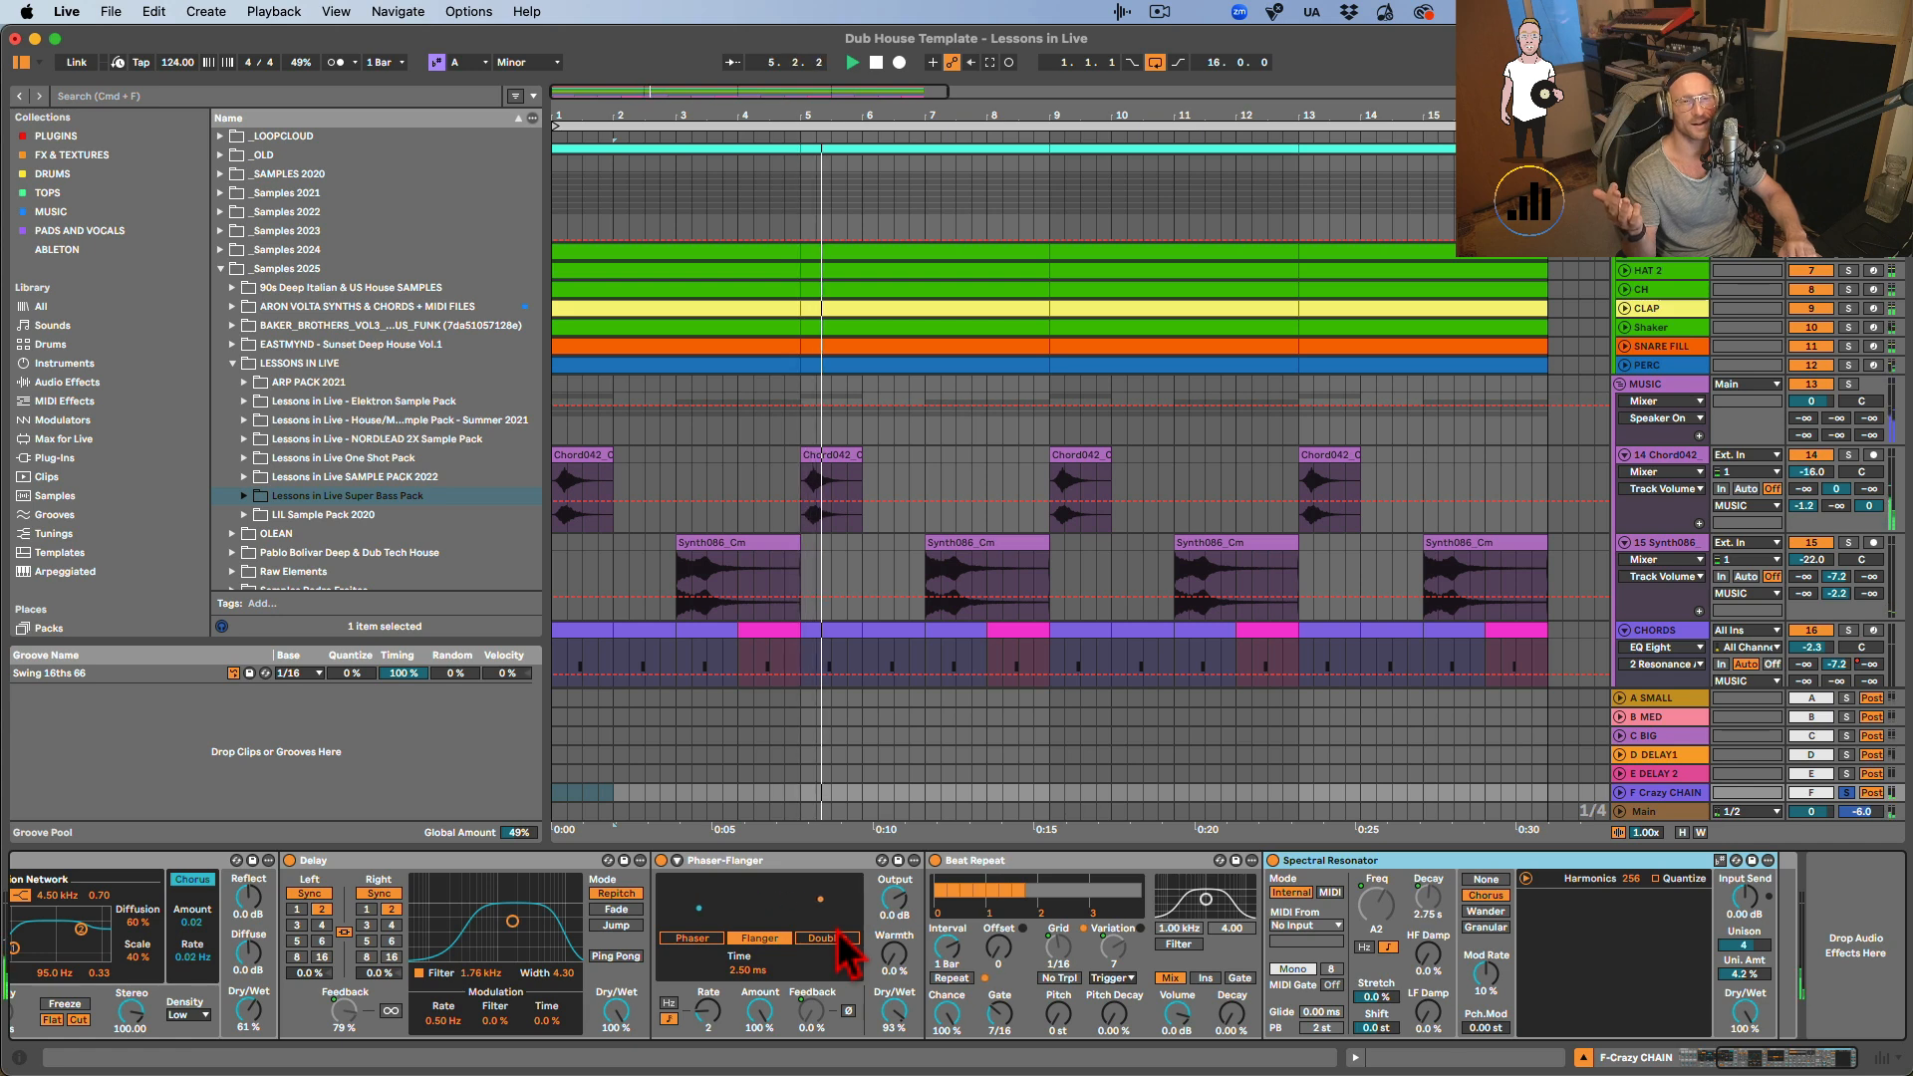
key(space)
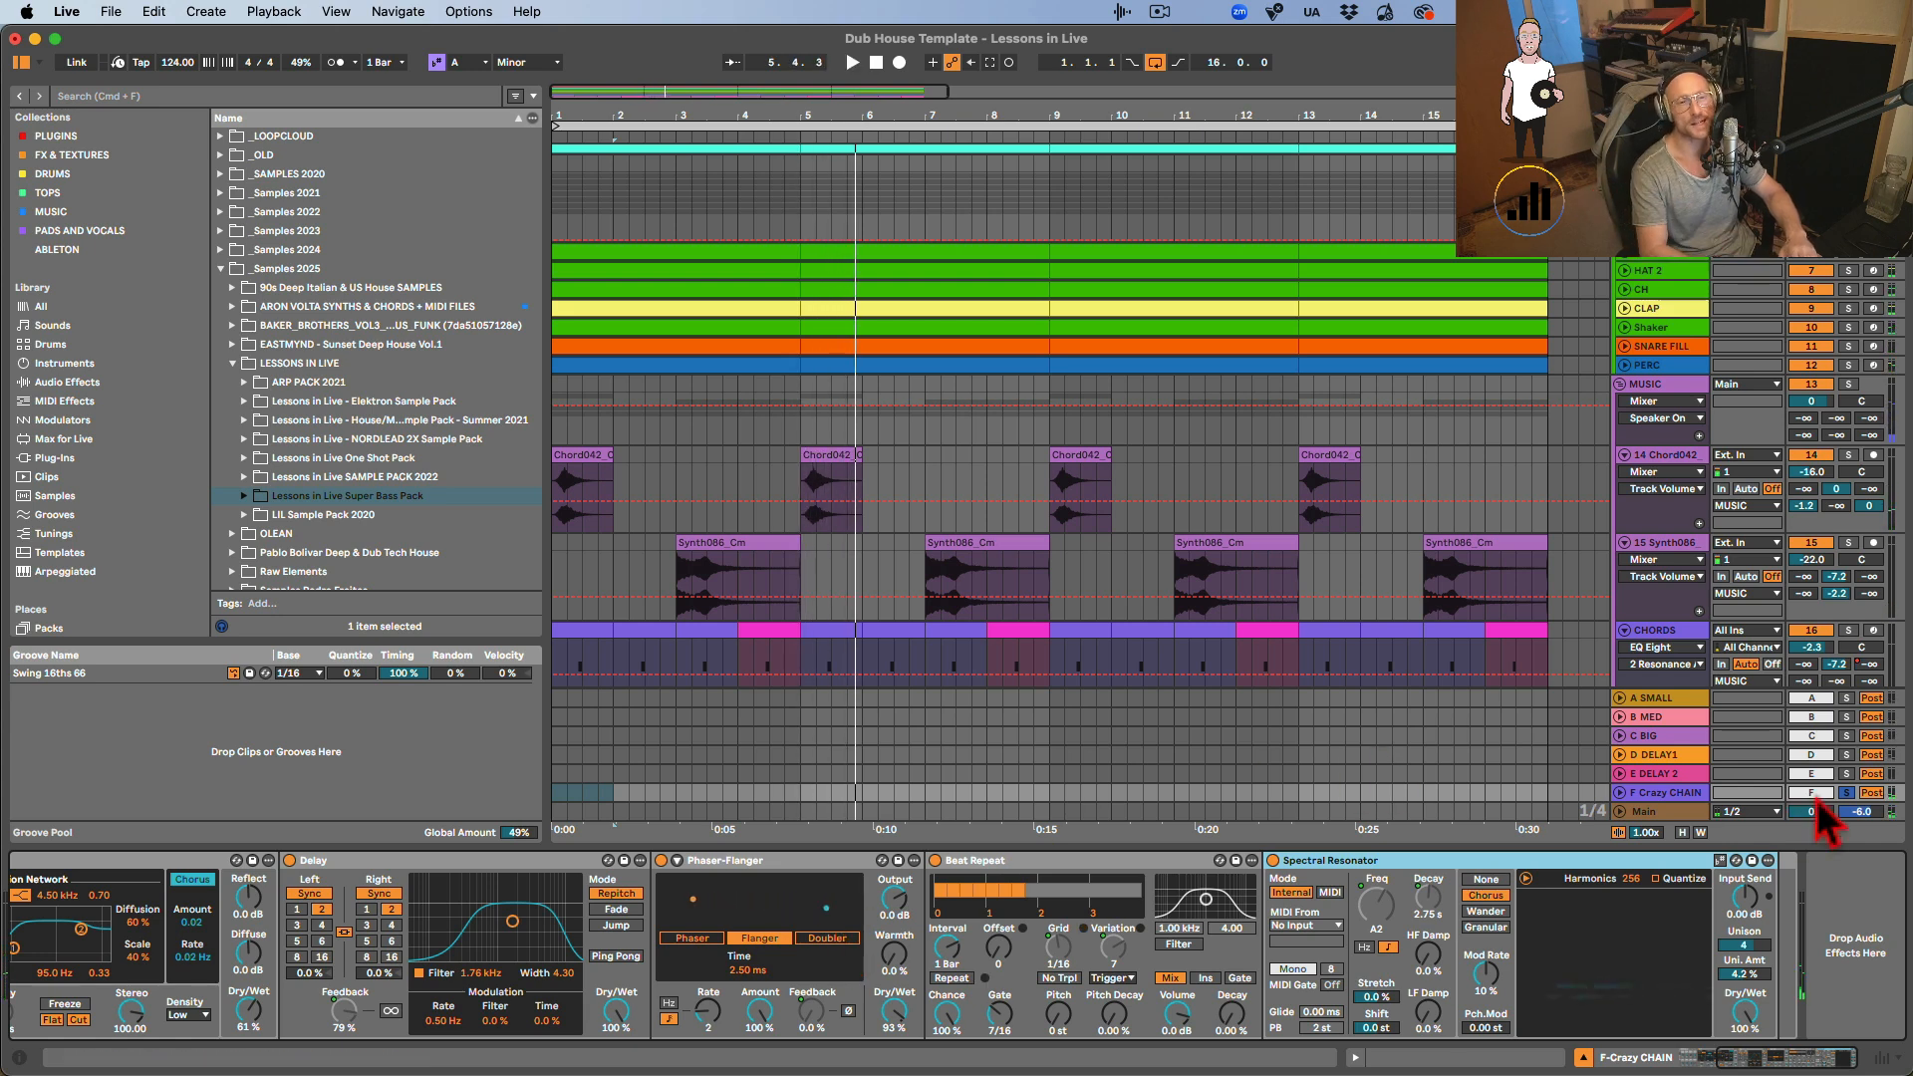
Solo the B MED and D DELAY1 returns together with F Crazy CHAIN and audition the music tracks through them.
click(1847, 721)
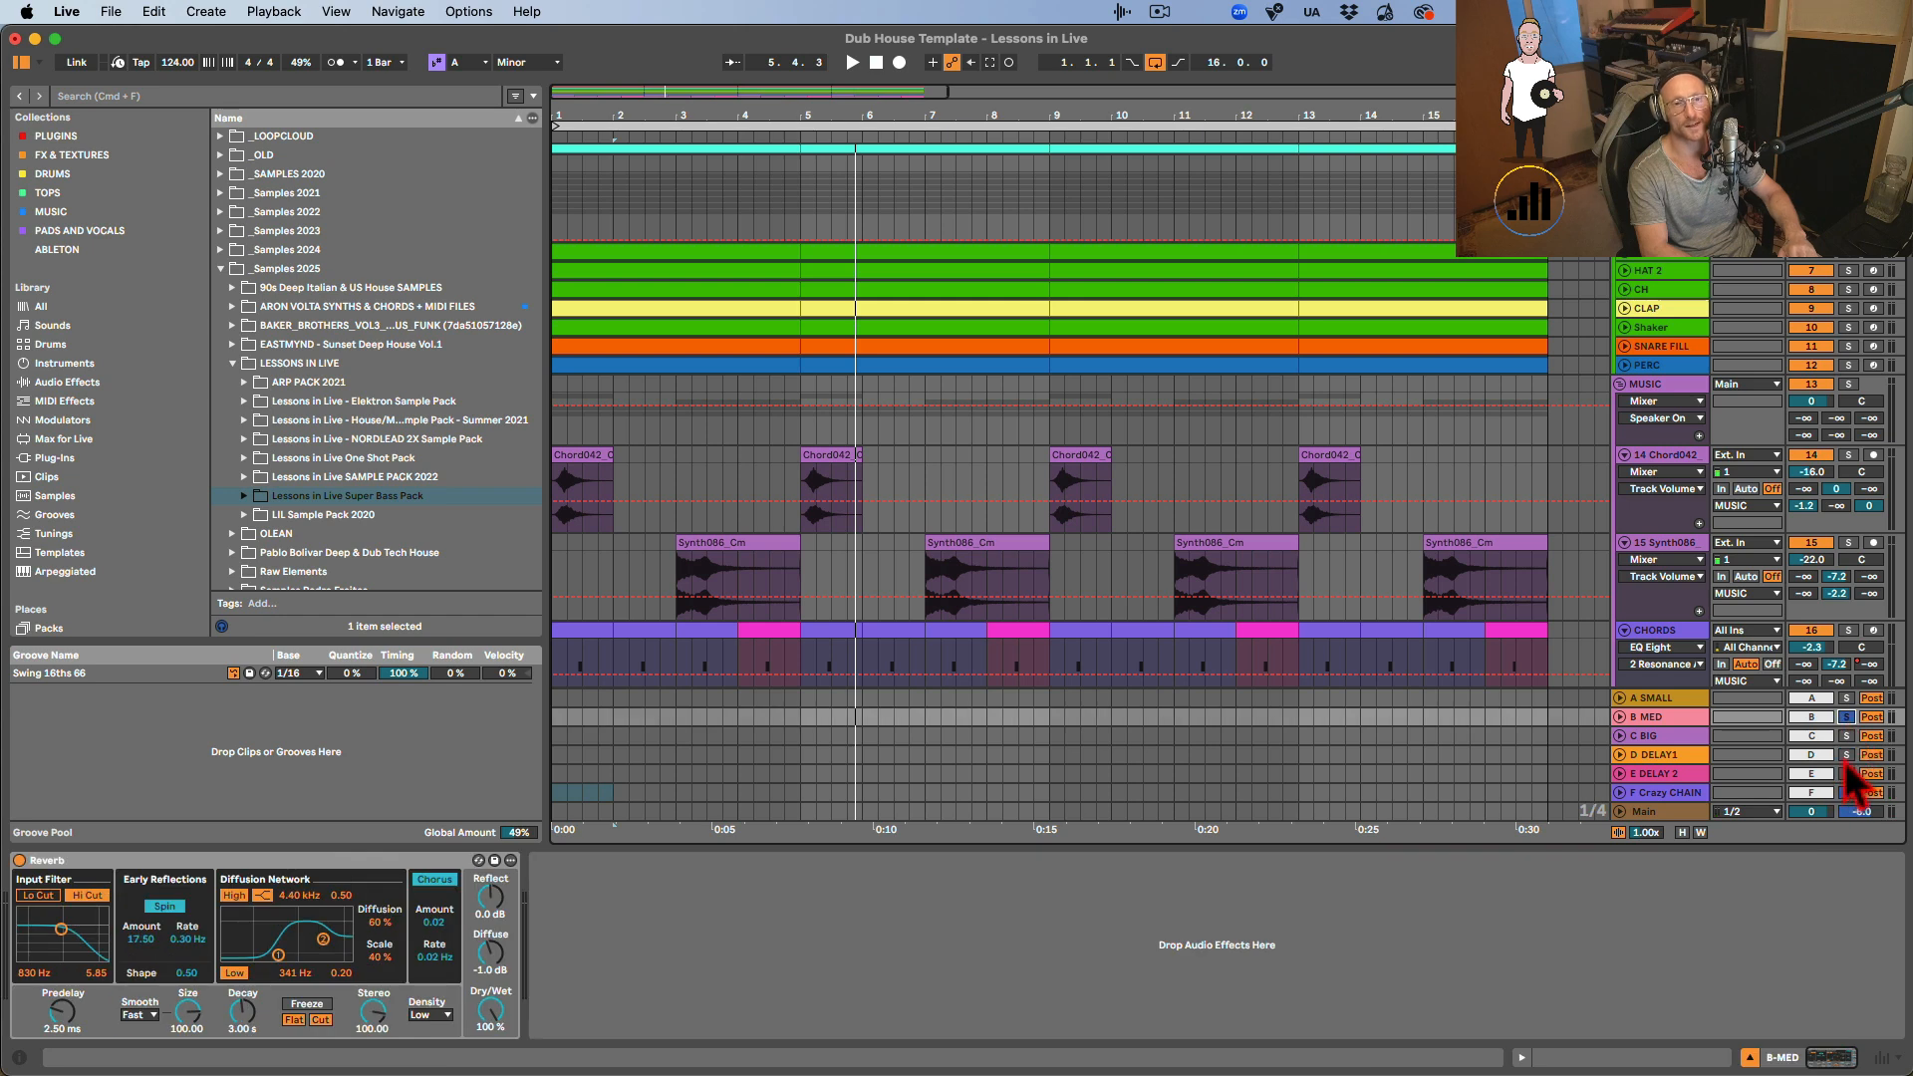
click(1843, 754)
key(space)
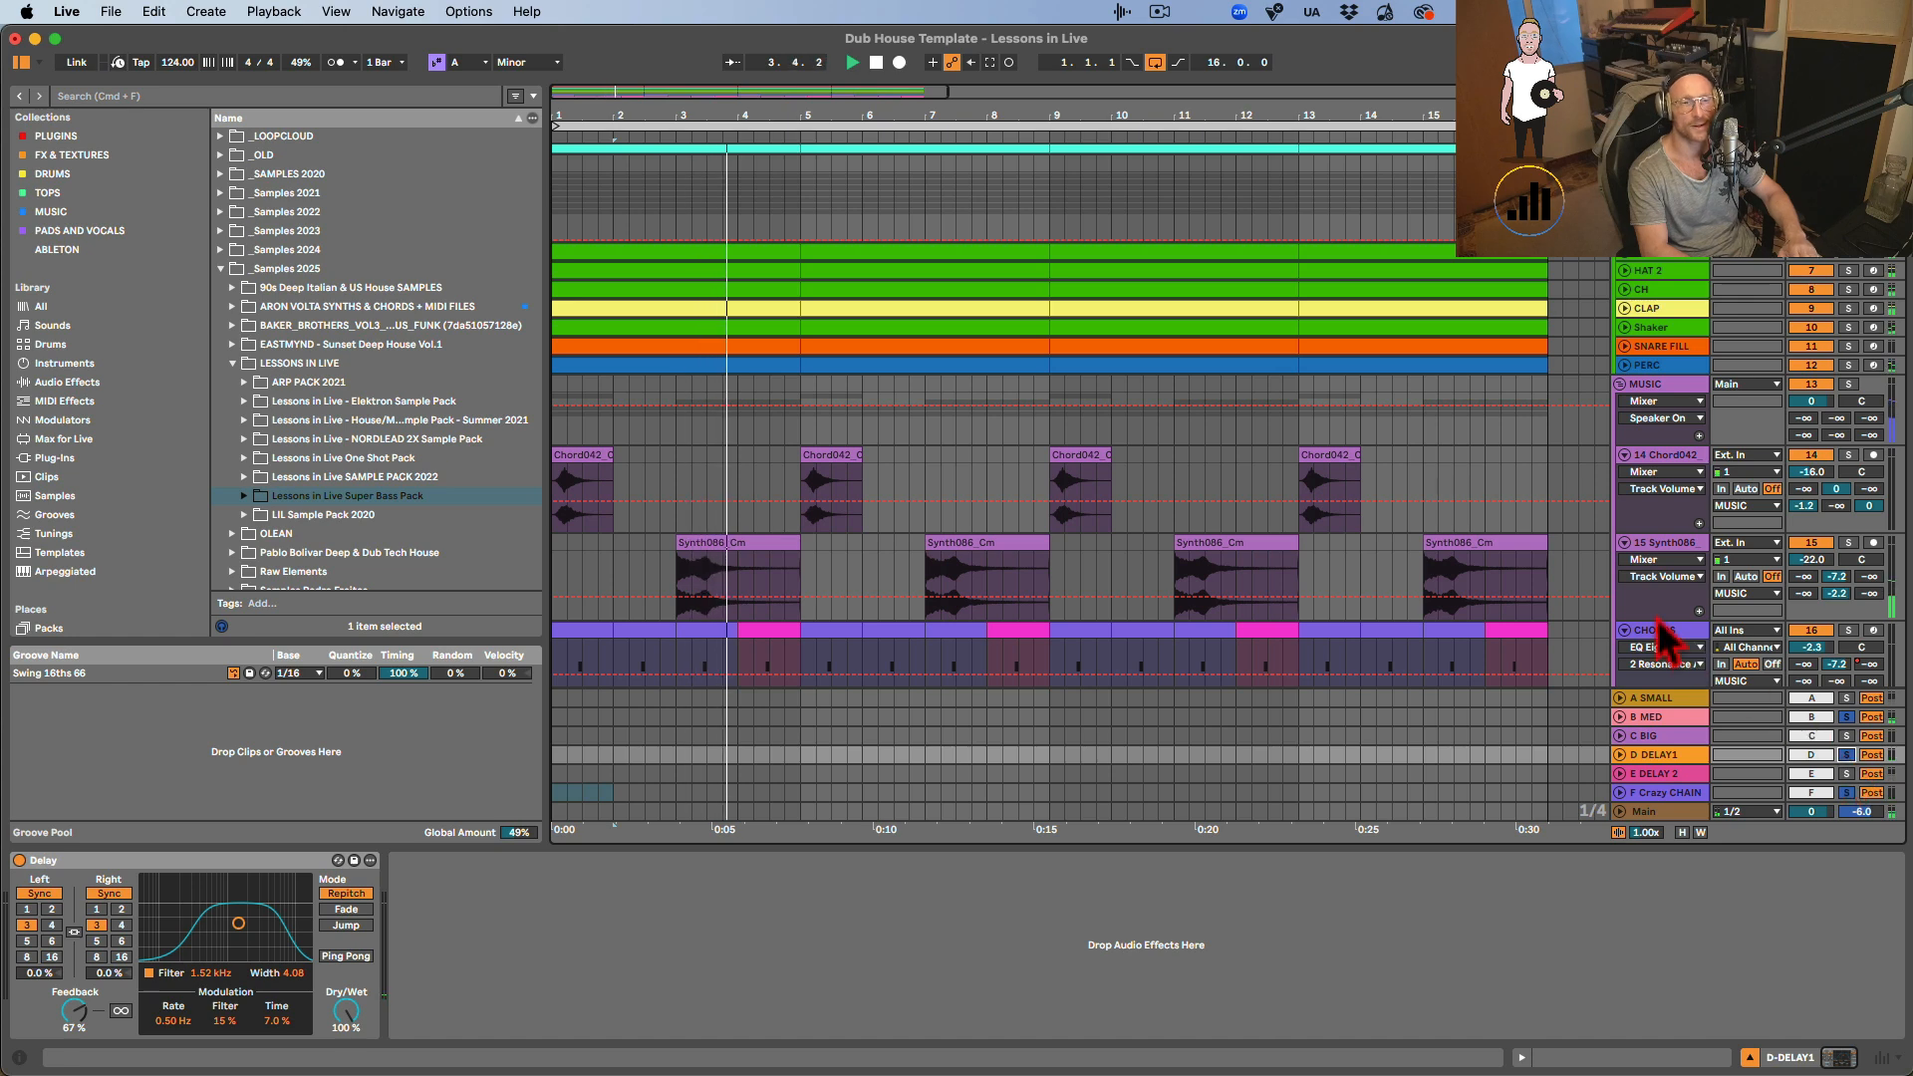
scroll(1655, 625, down, 5)
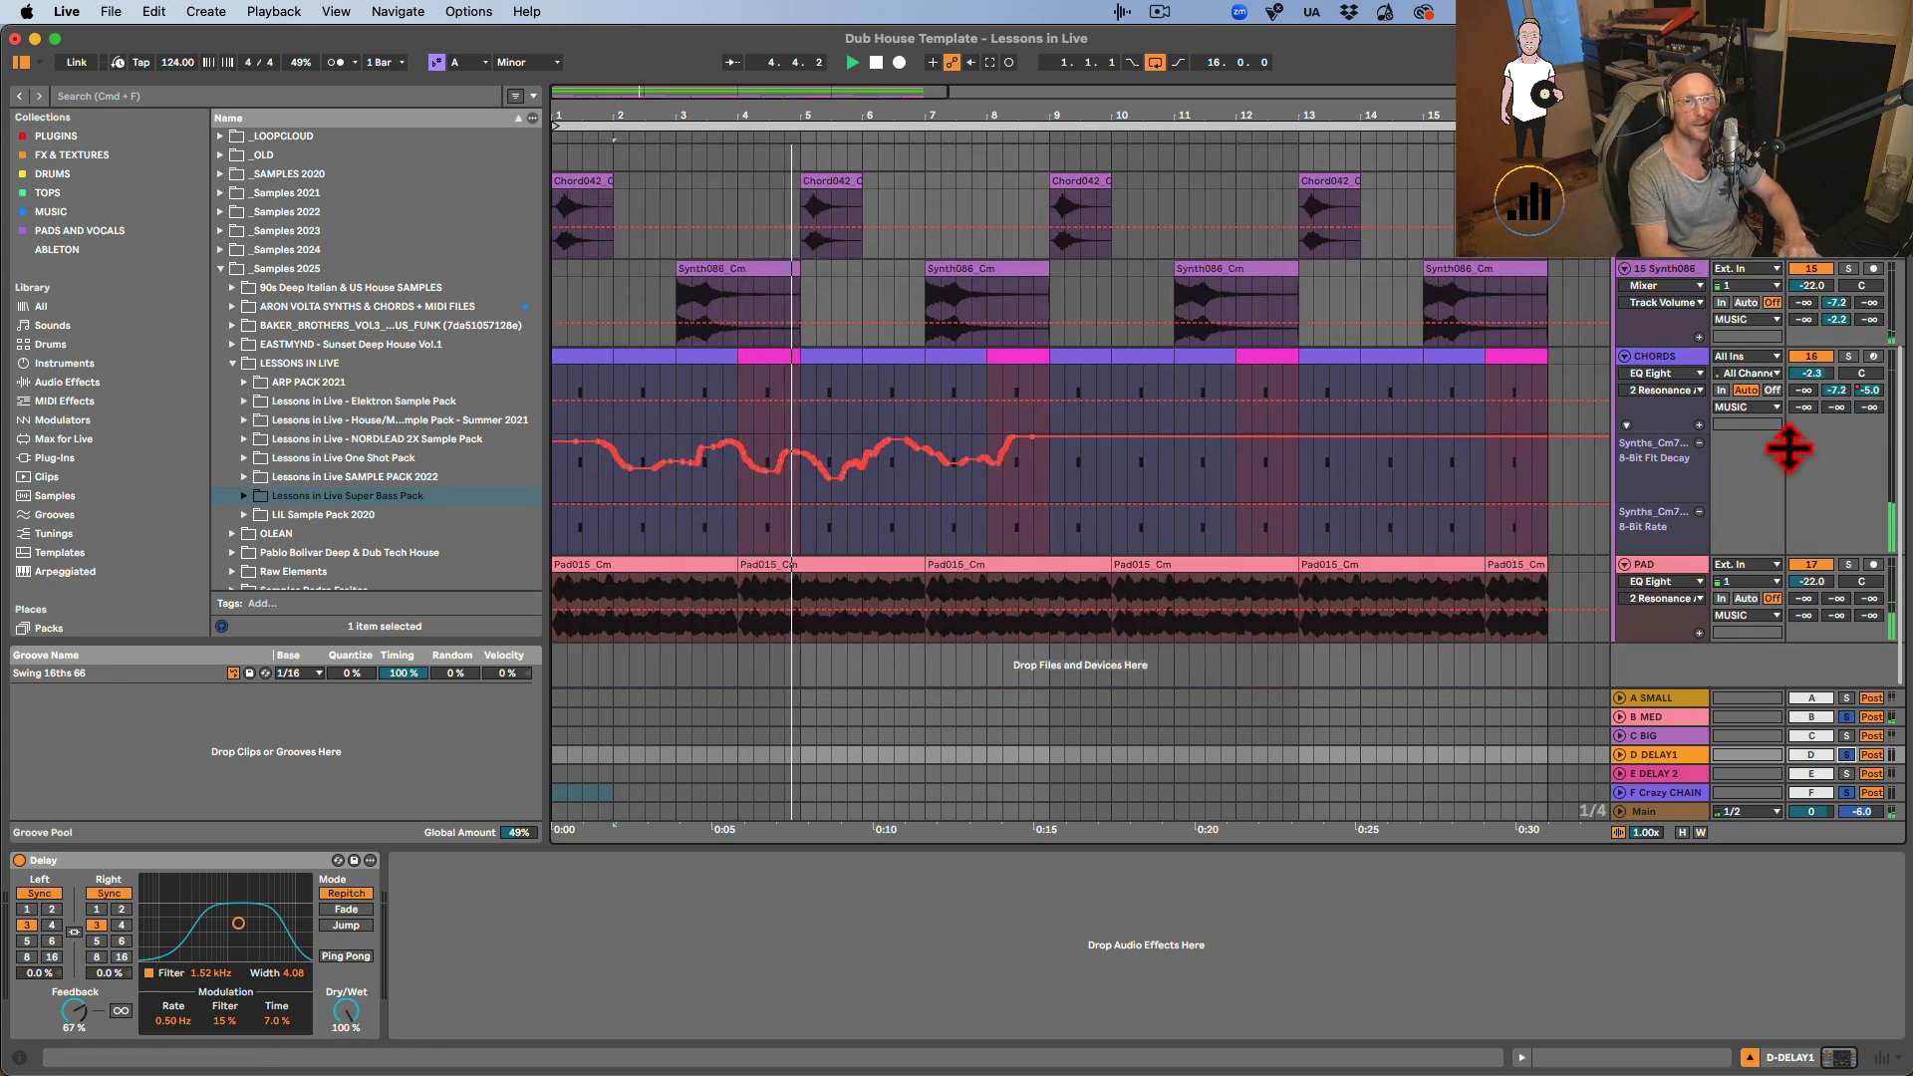
scroll(1783, 647, up, 7)
scroll(1768, 607, down, 5)
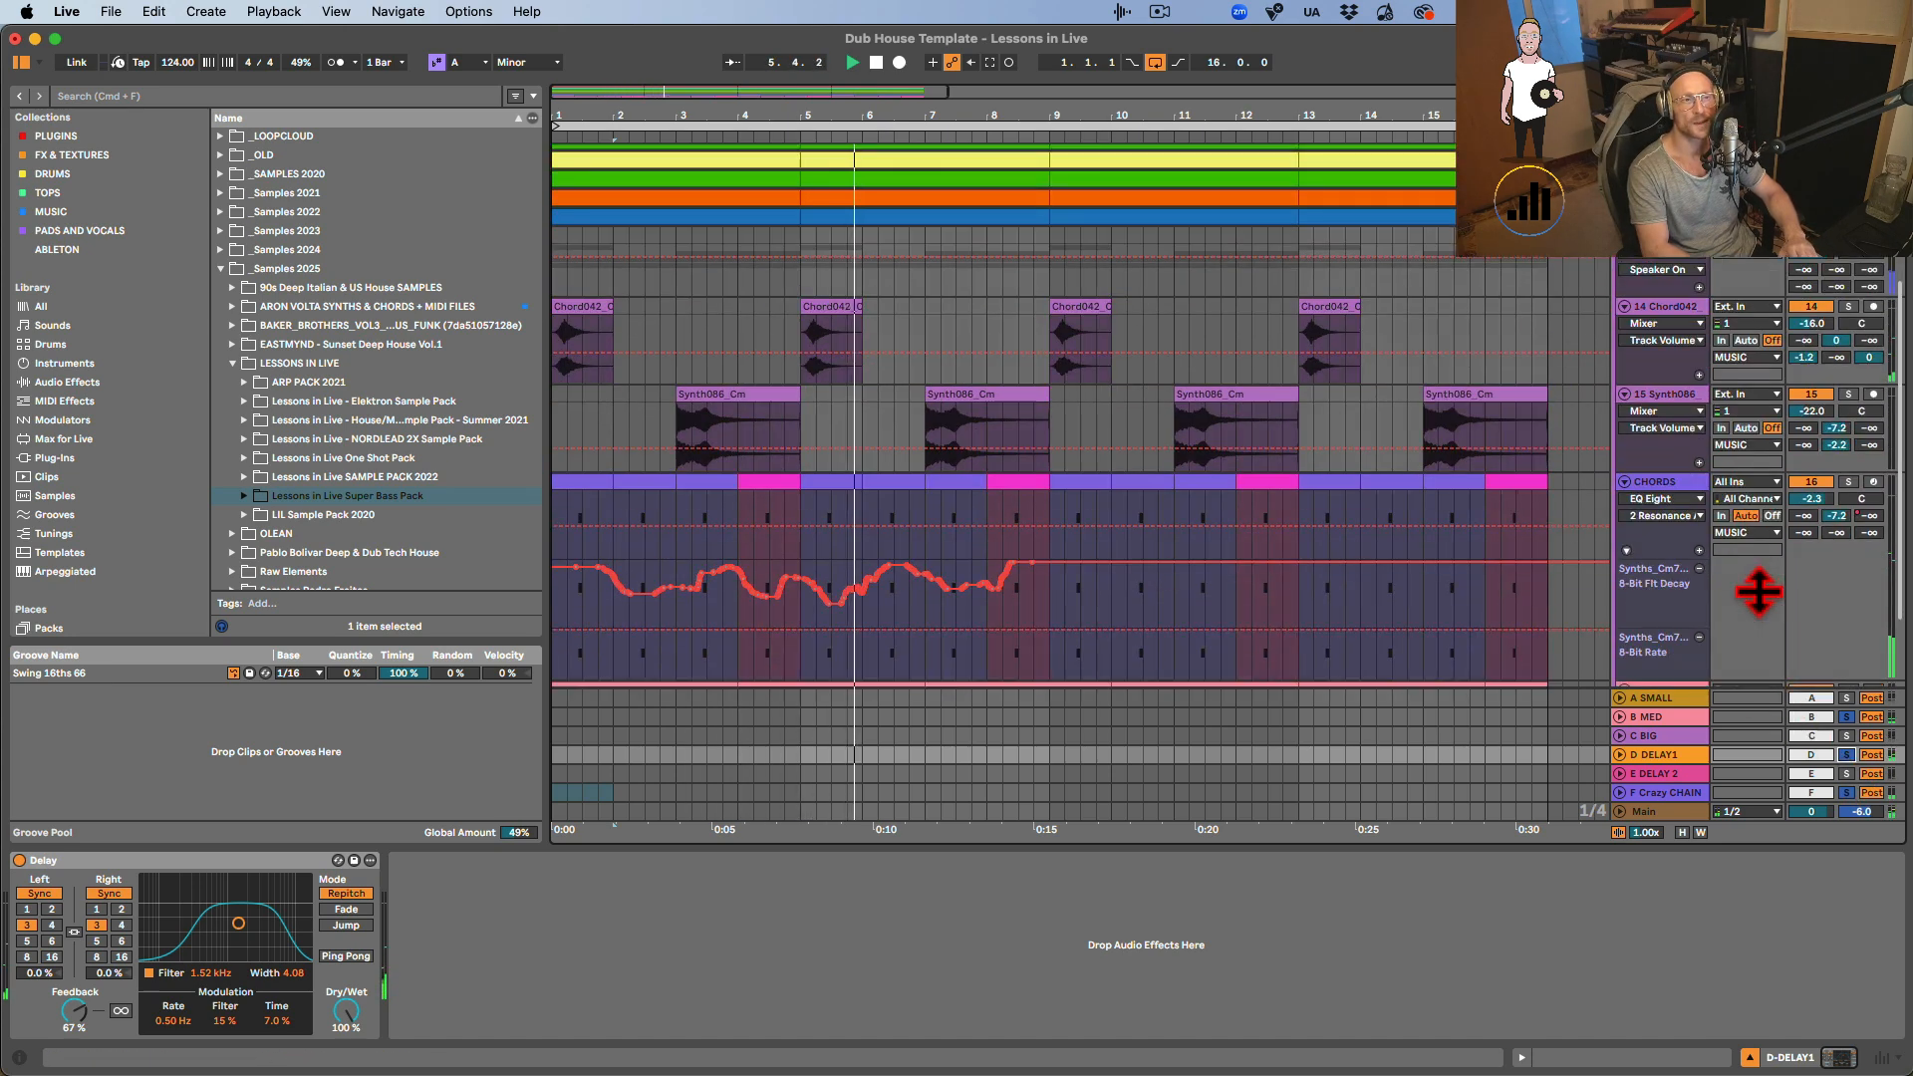
Deactivate the CHORDS and 15 Synth086 tracks, audition the Chord042 part through the soloed returns, and unsolo the returns.
key(space)
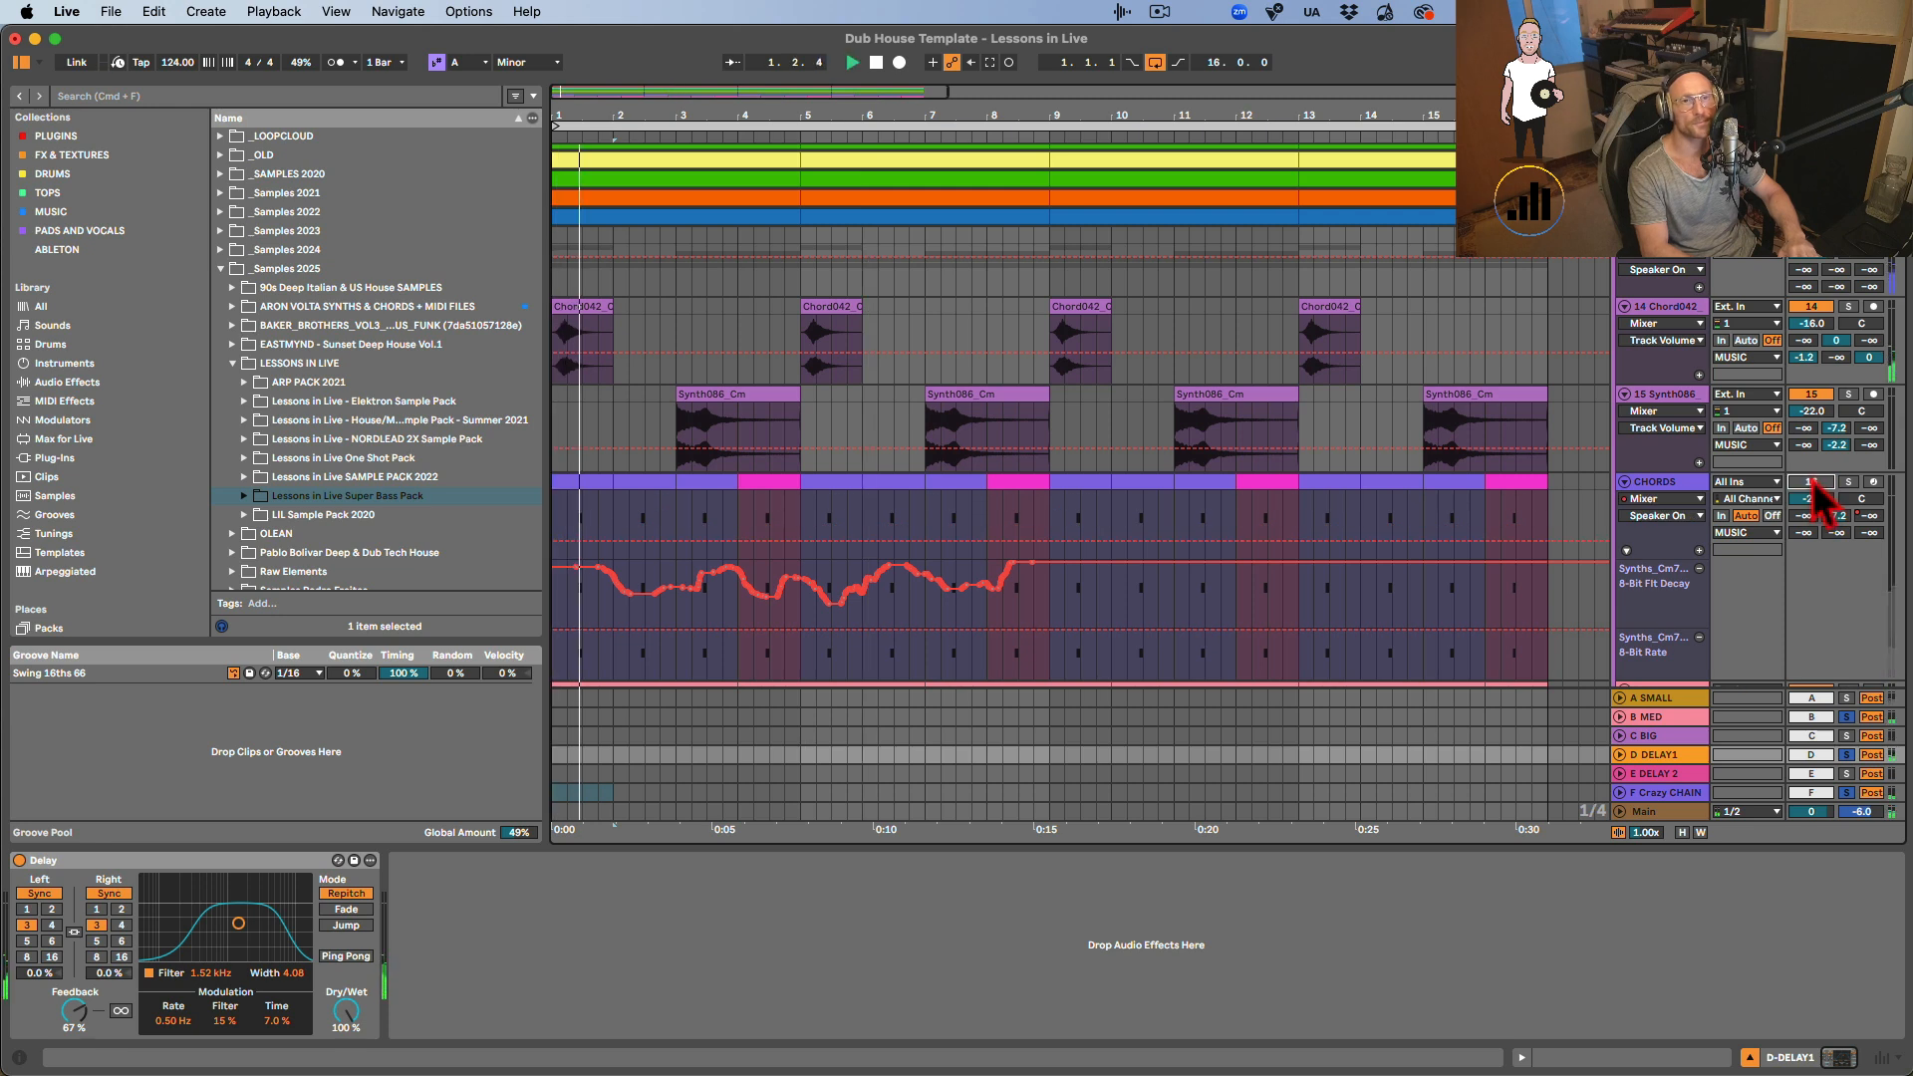
click(1813, 398)
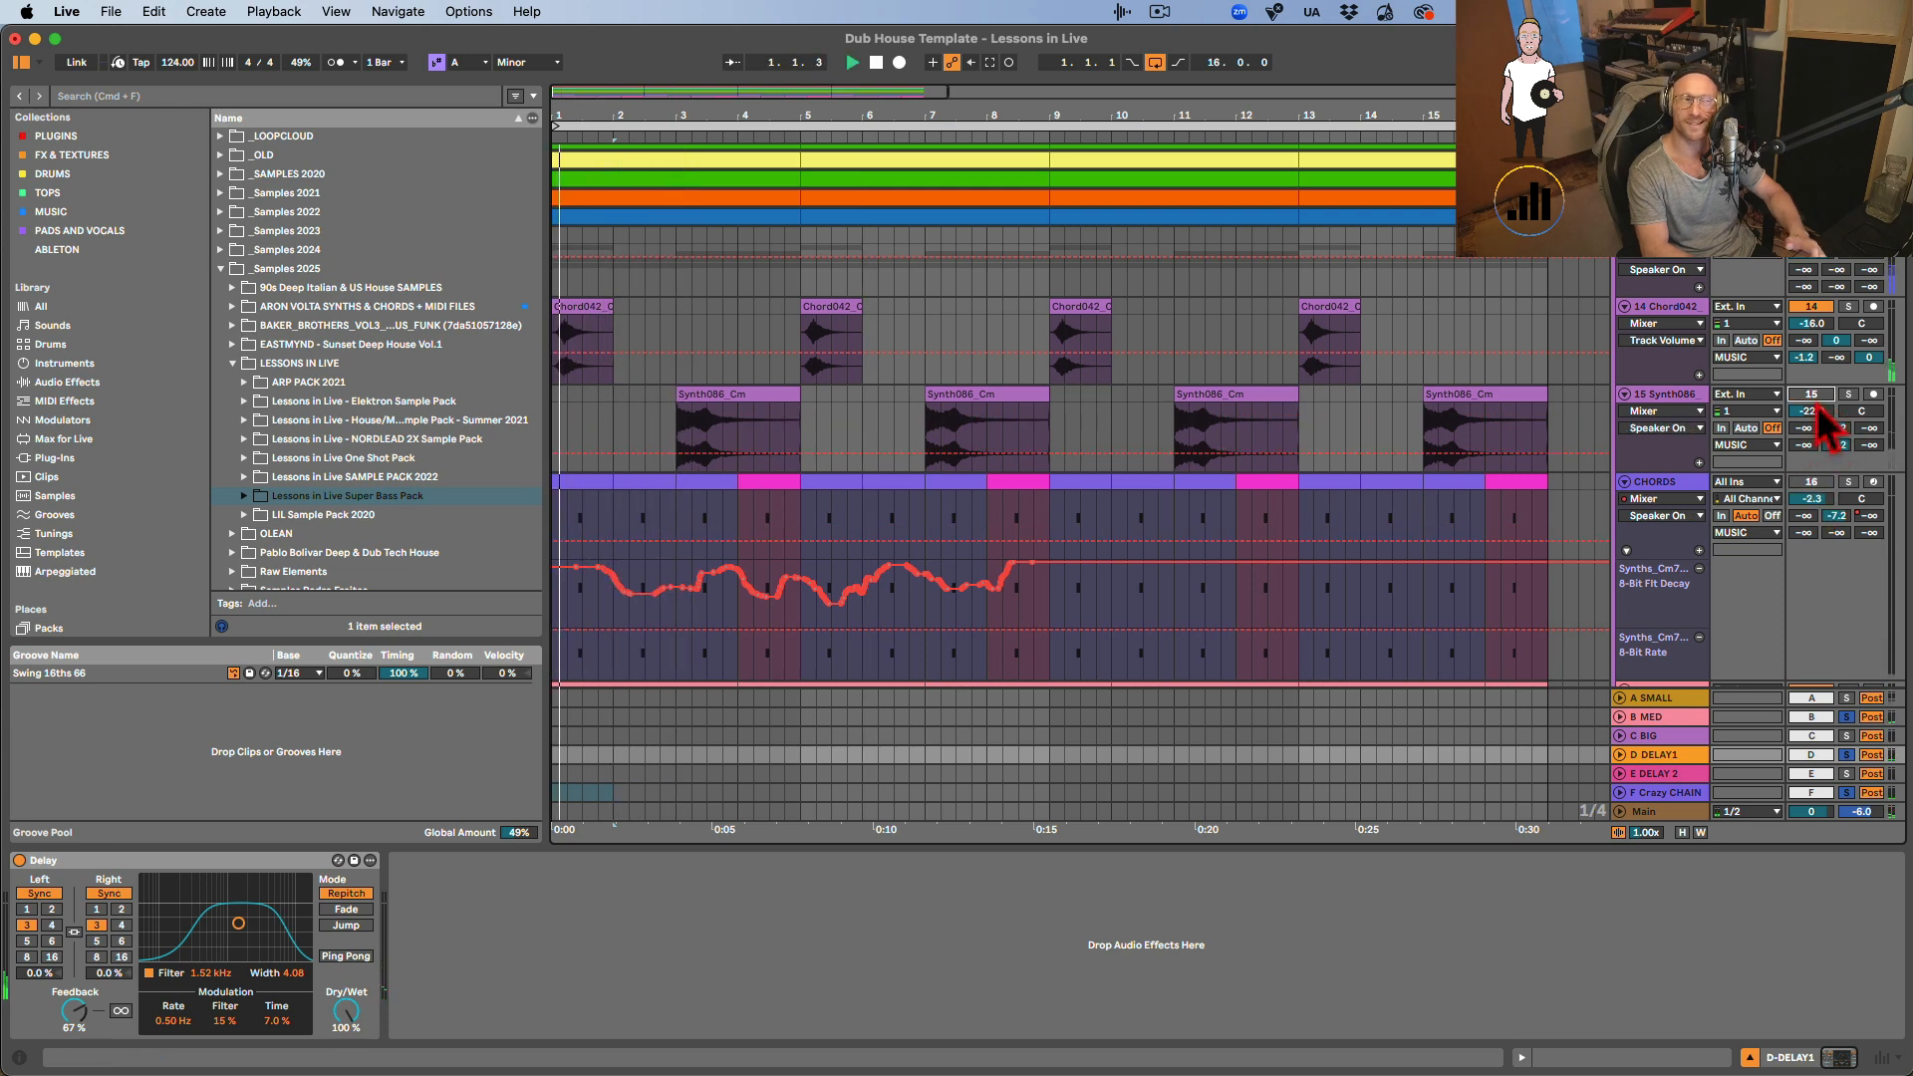
key(space)
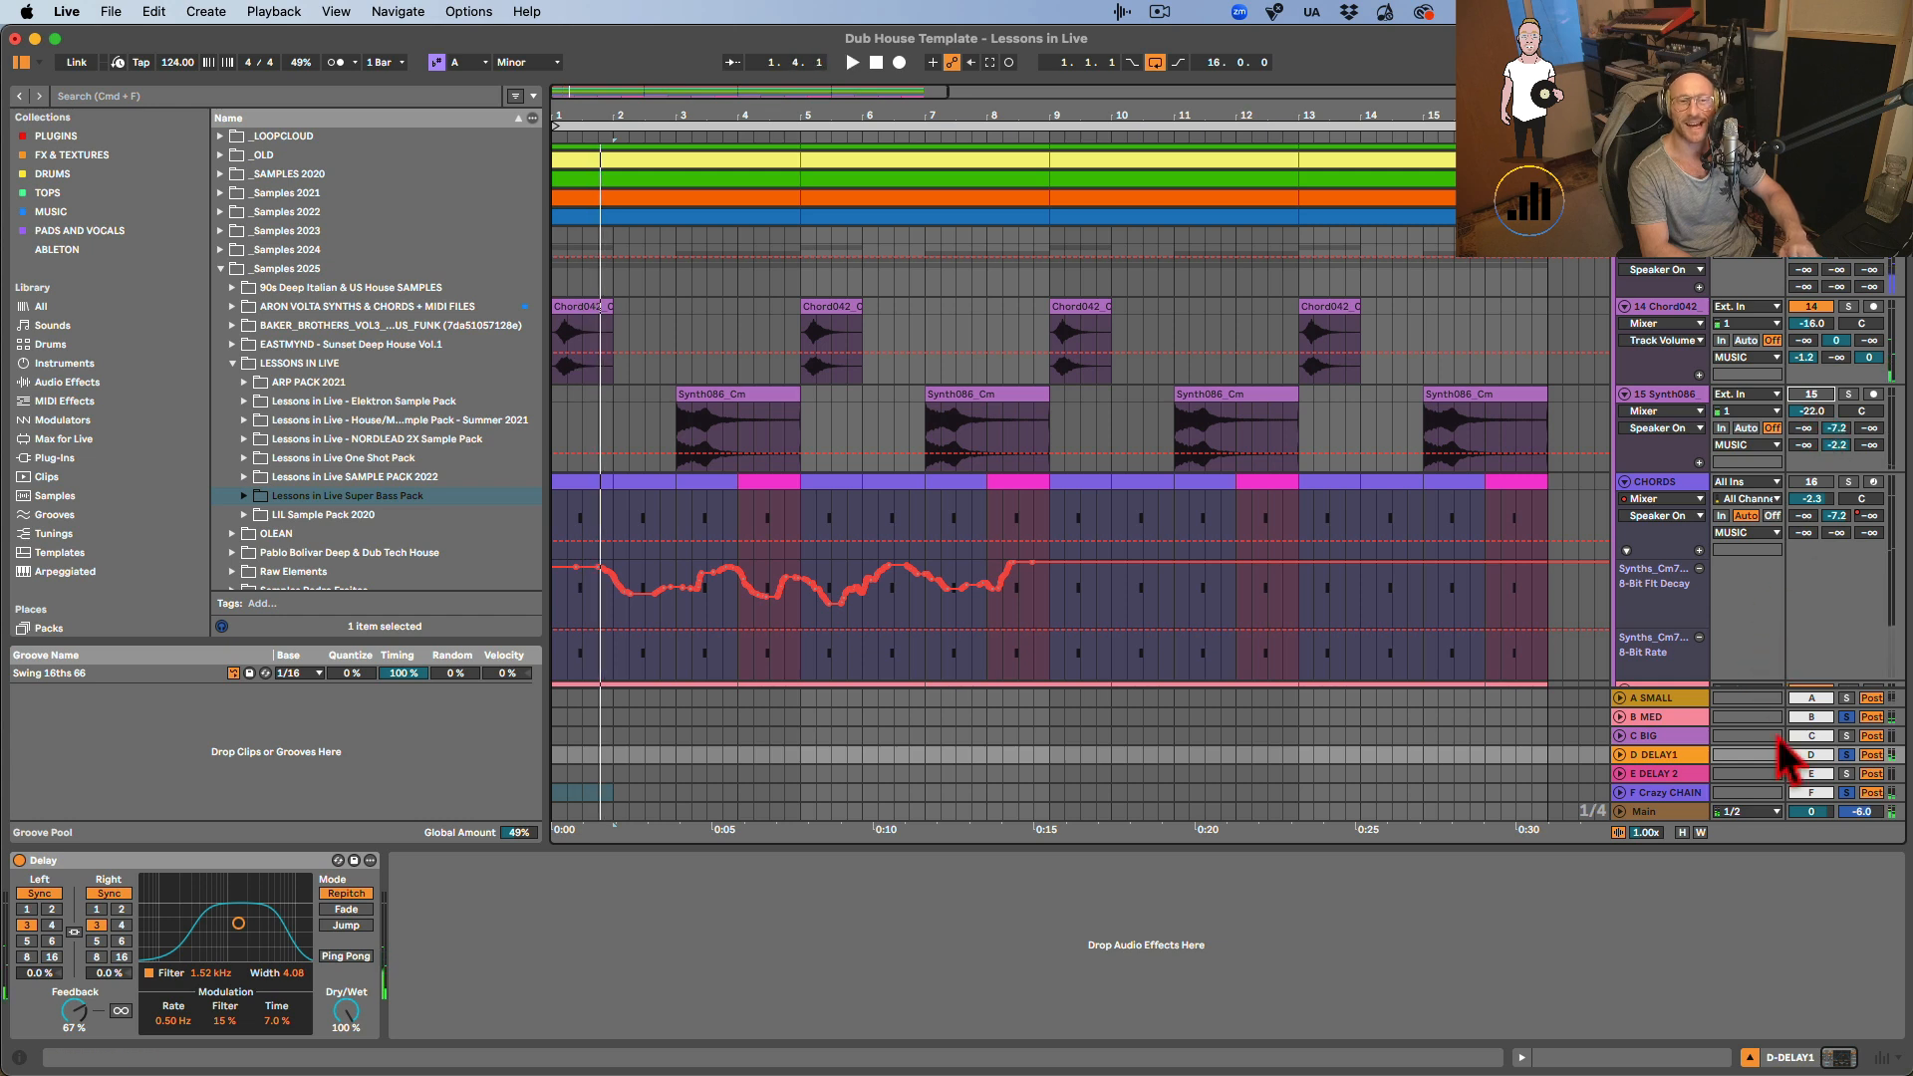
click(1846, 756)
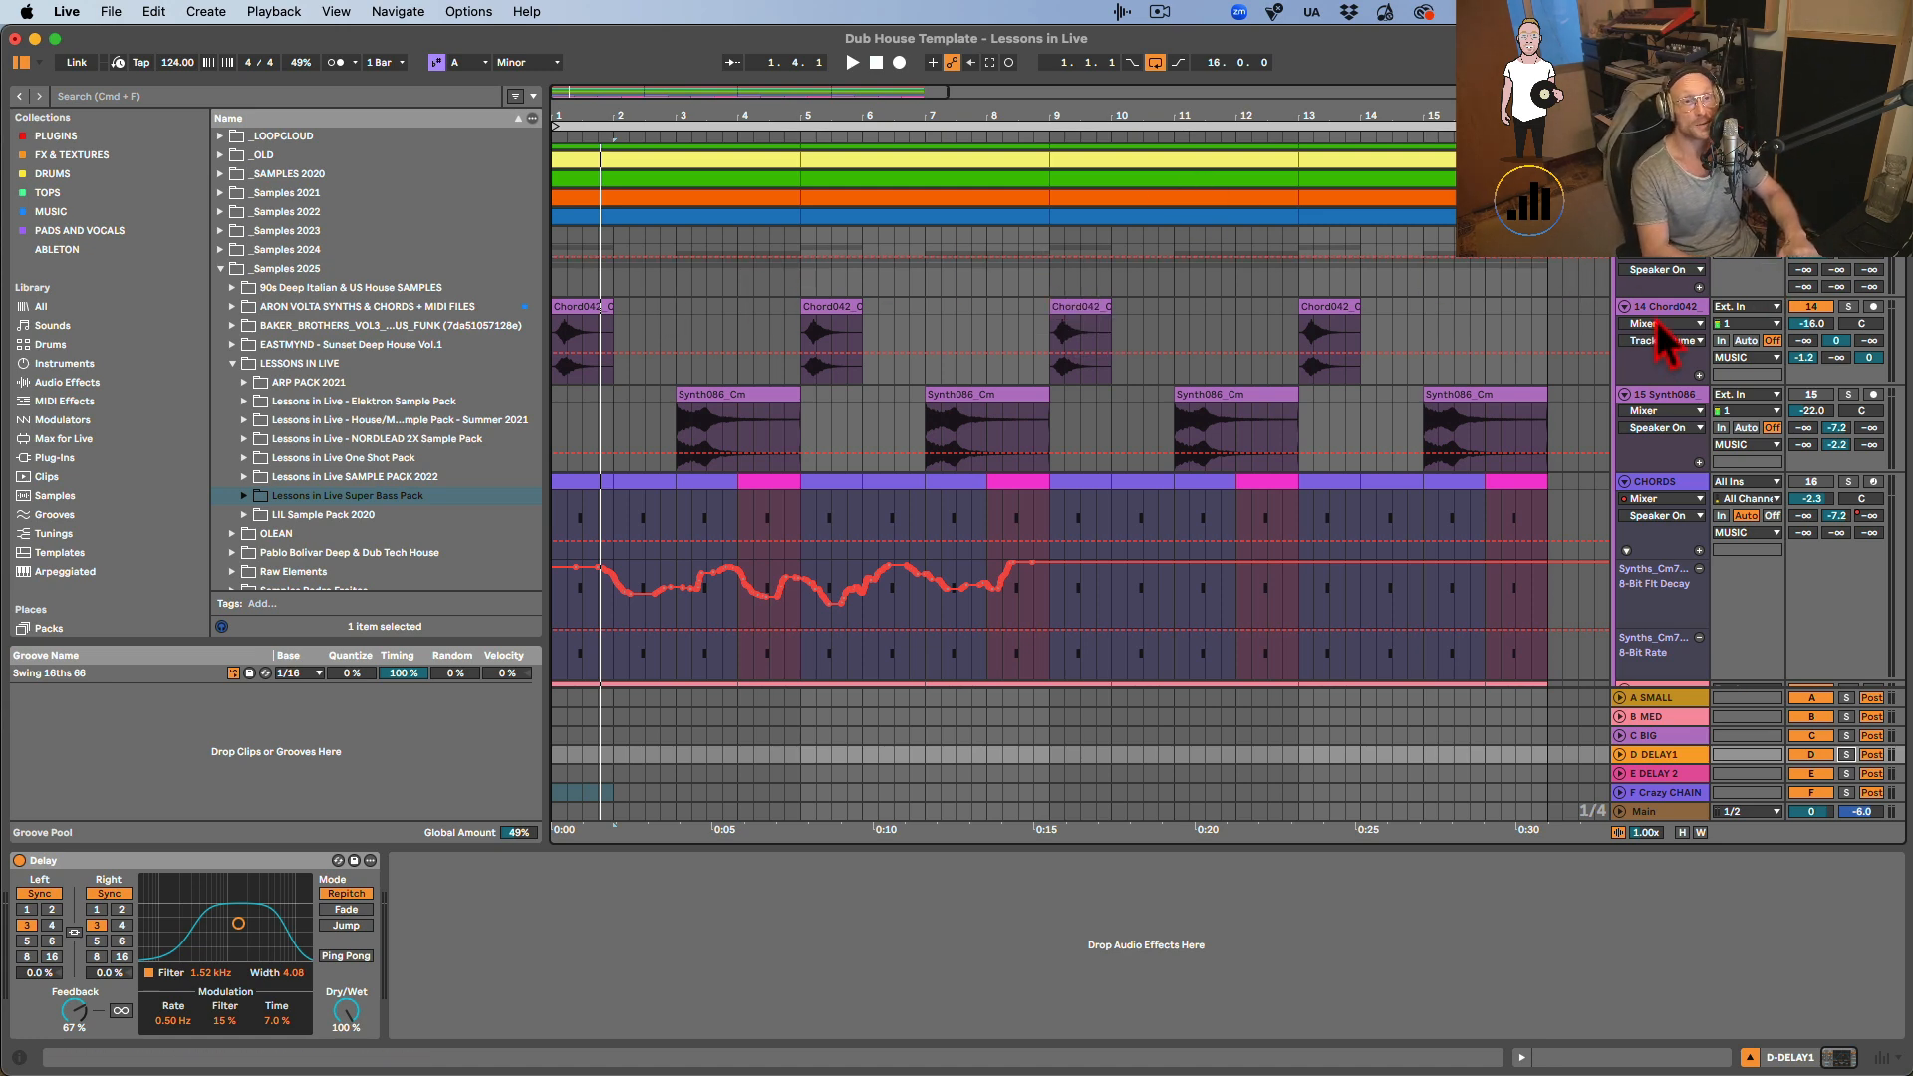
Solo the 15 Synth086 track and audition its first Synth086_Cm clip.
click(1664, 364)
click(1843, 418)
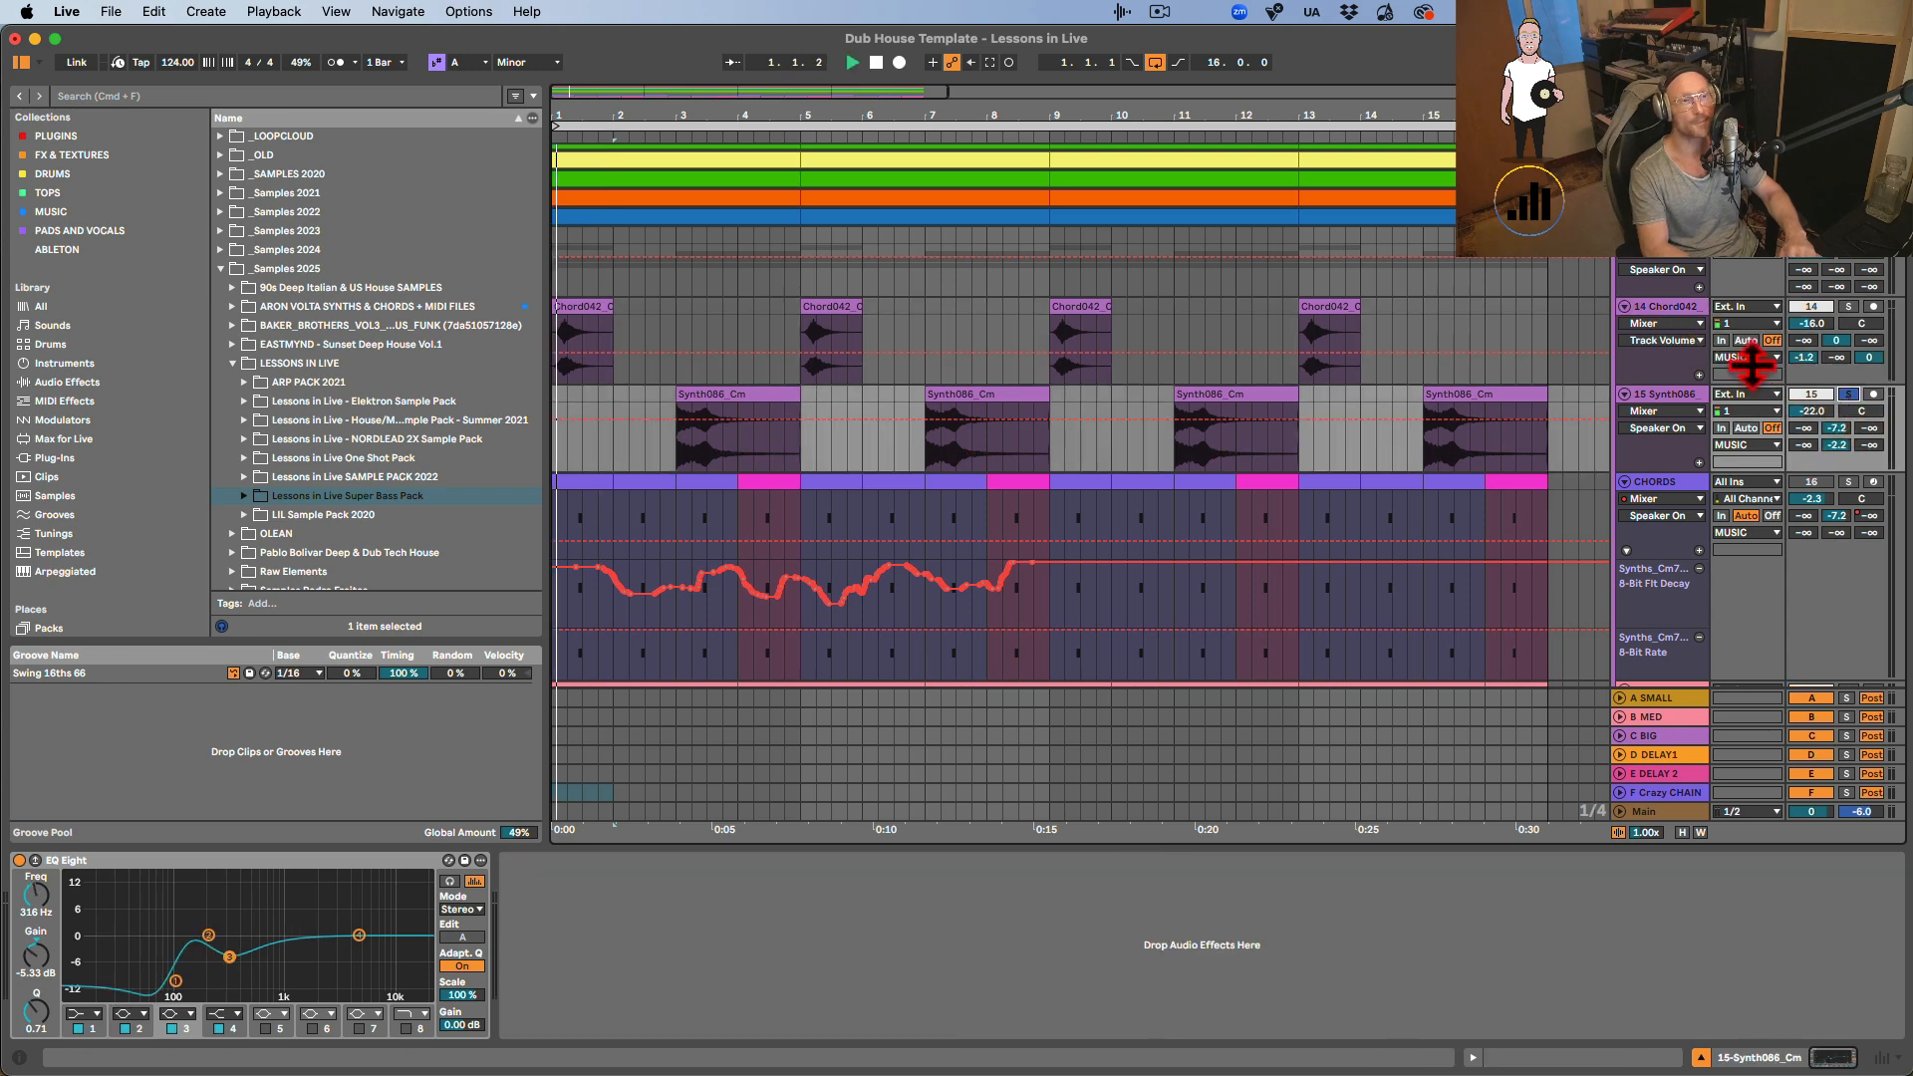
click(717, 396)
key(space)
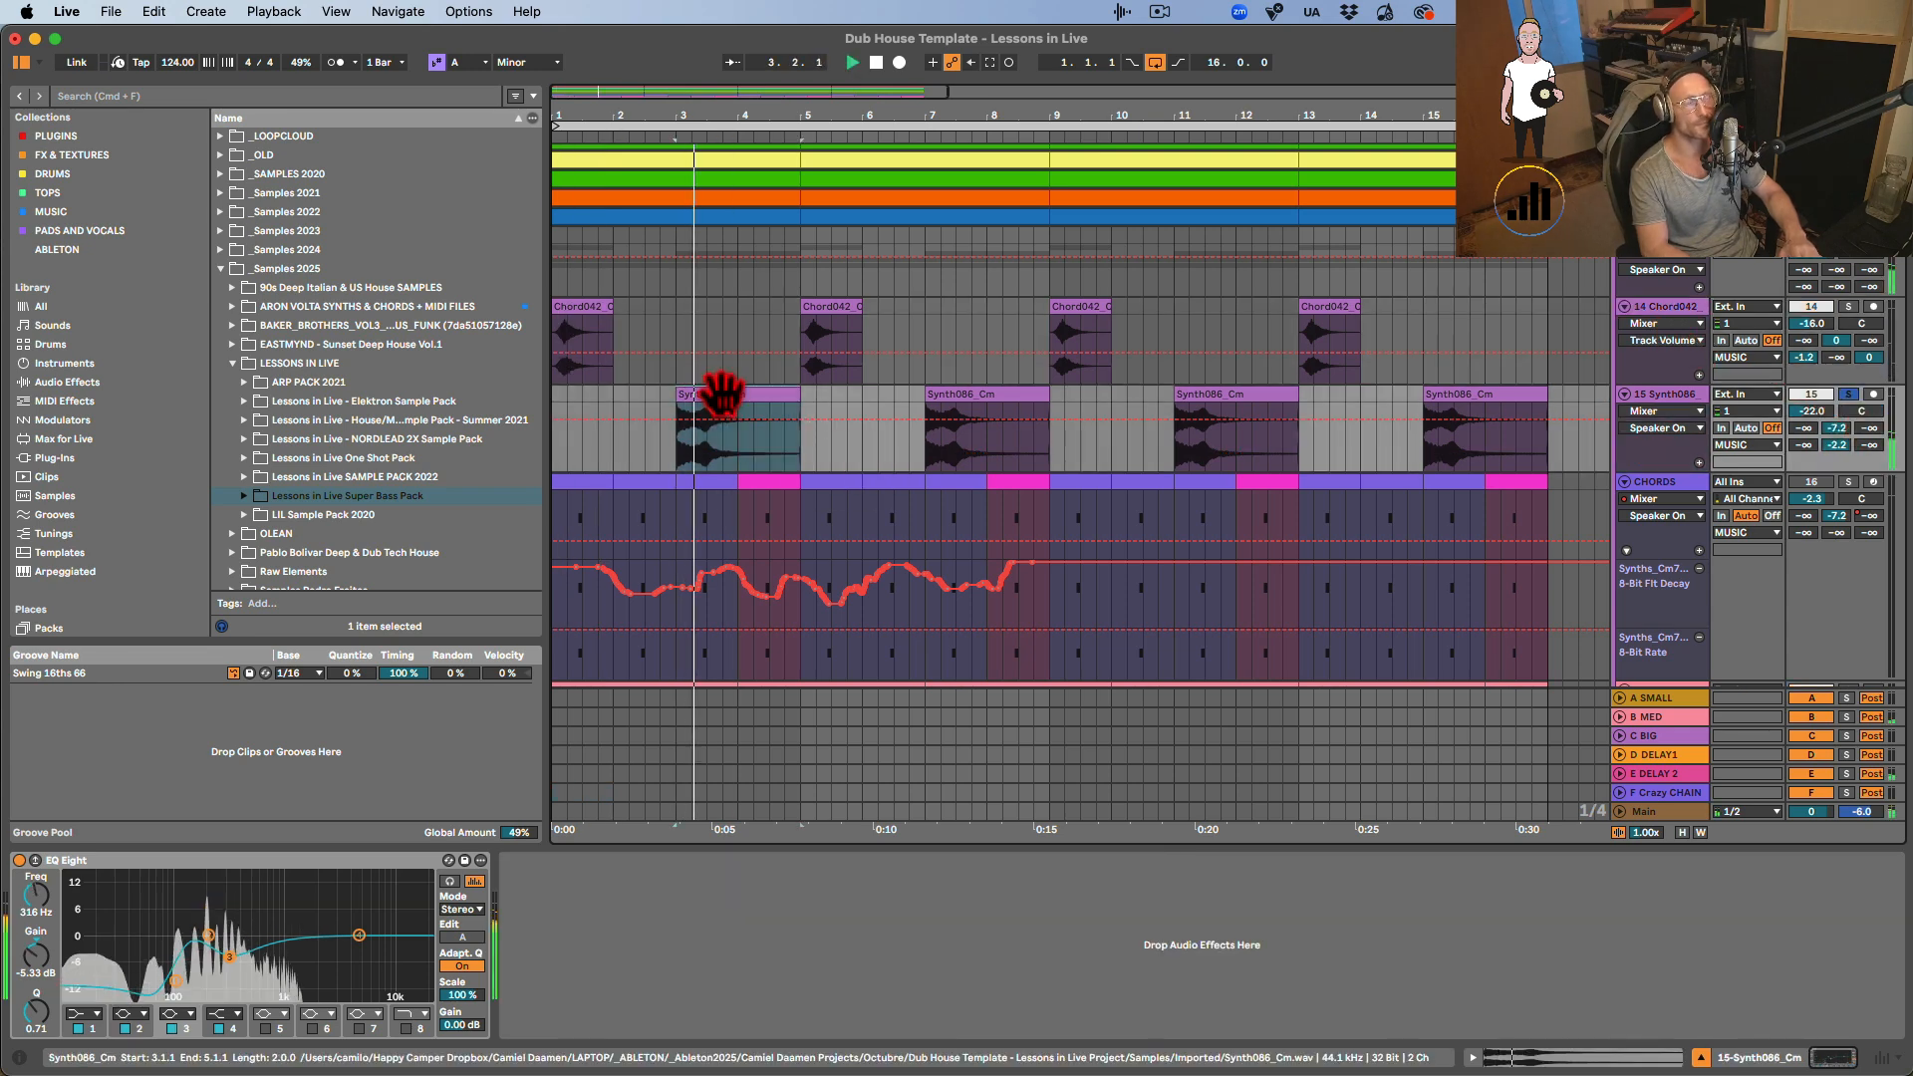
key(space)
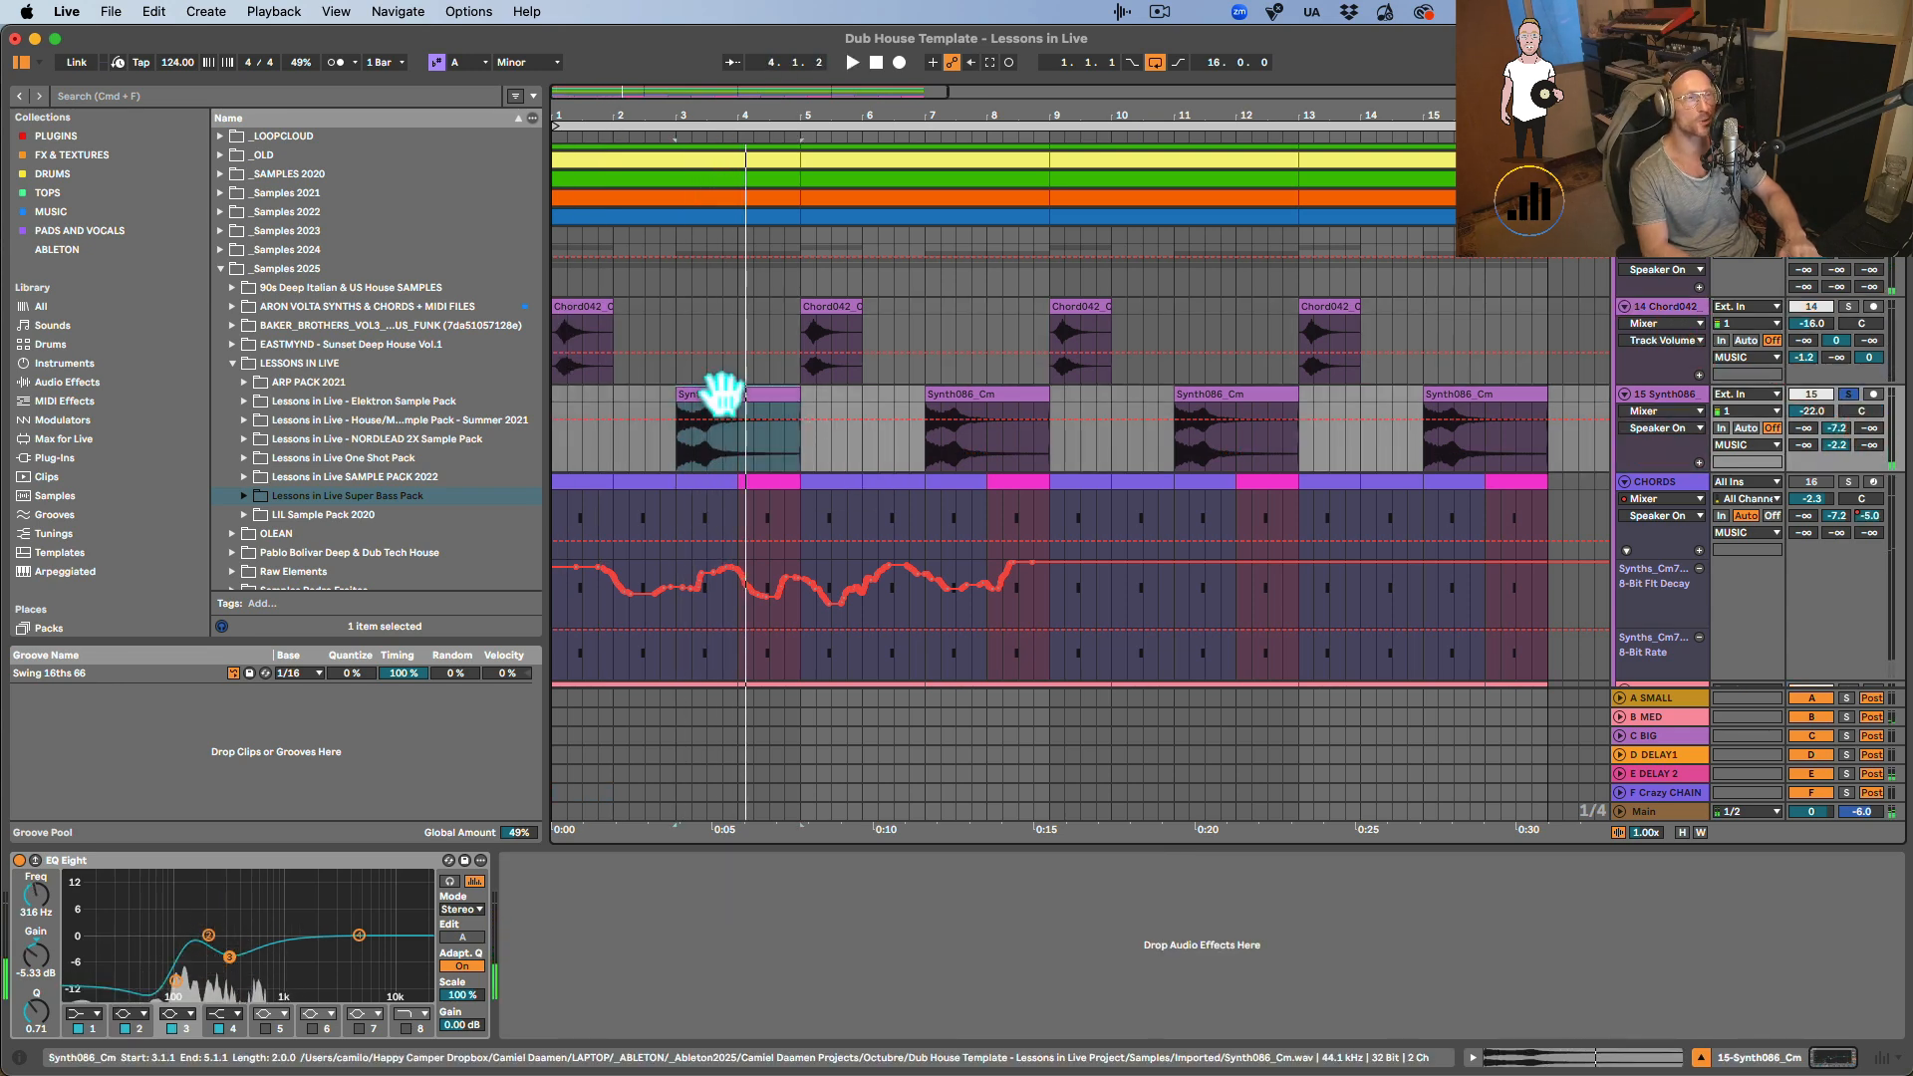
Examine the sample of the first Synth086_Cm clip and the MIDI notes of the first BASS clip, and close the clip view.
double_click(719, 395)
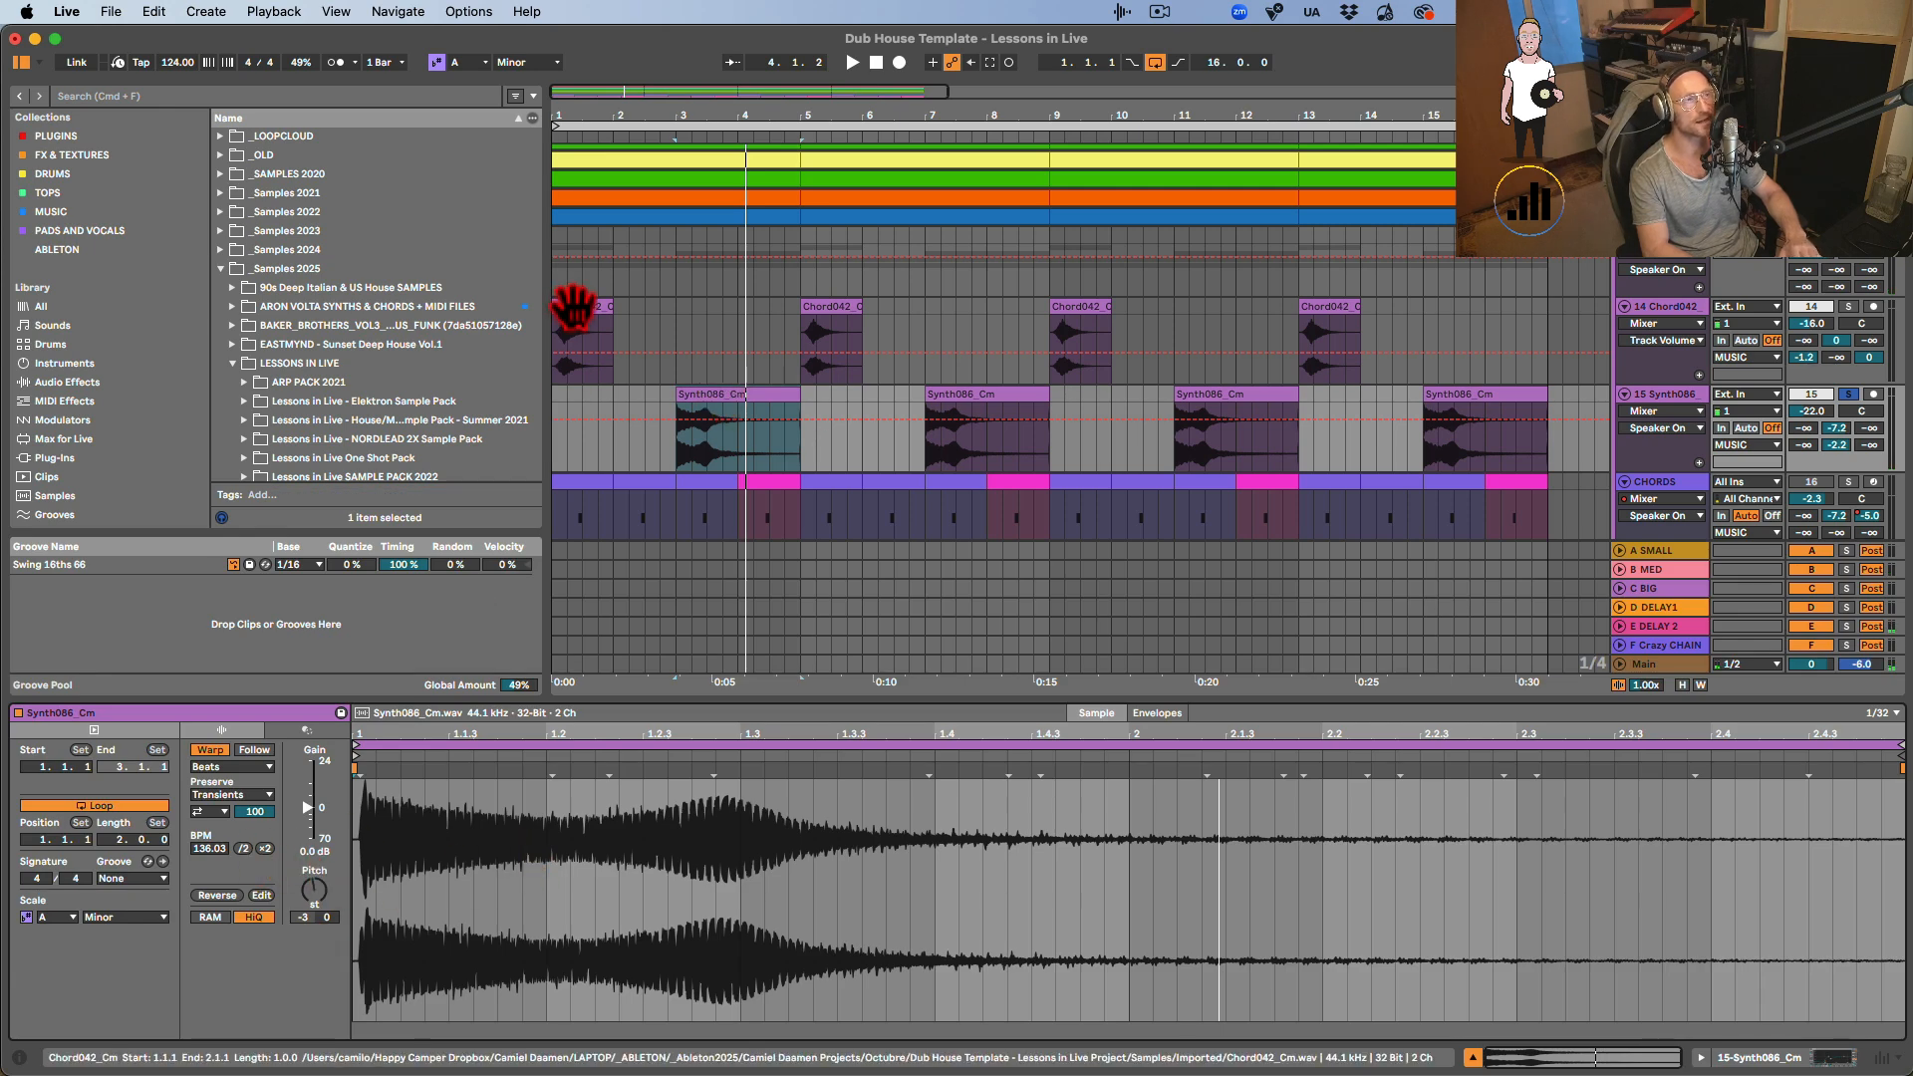
scroll(598, 314, up, 5)
click(643, 259)
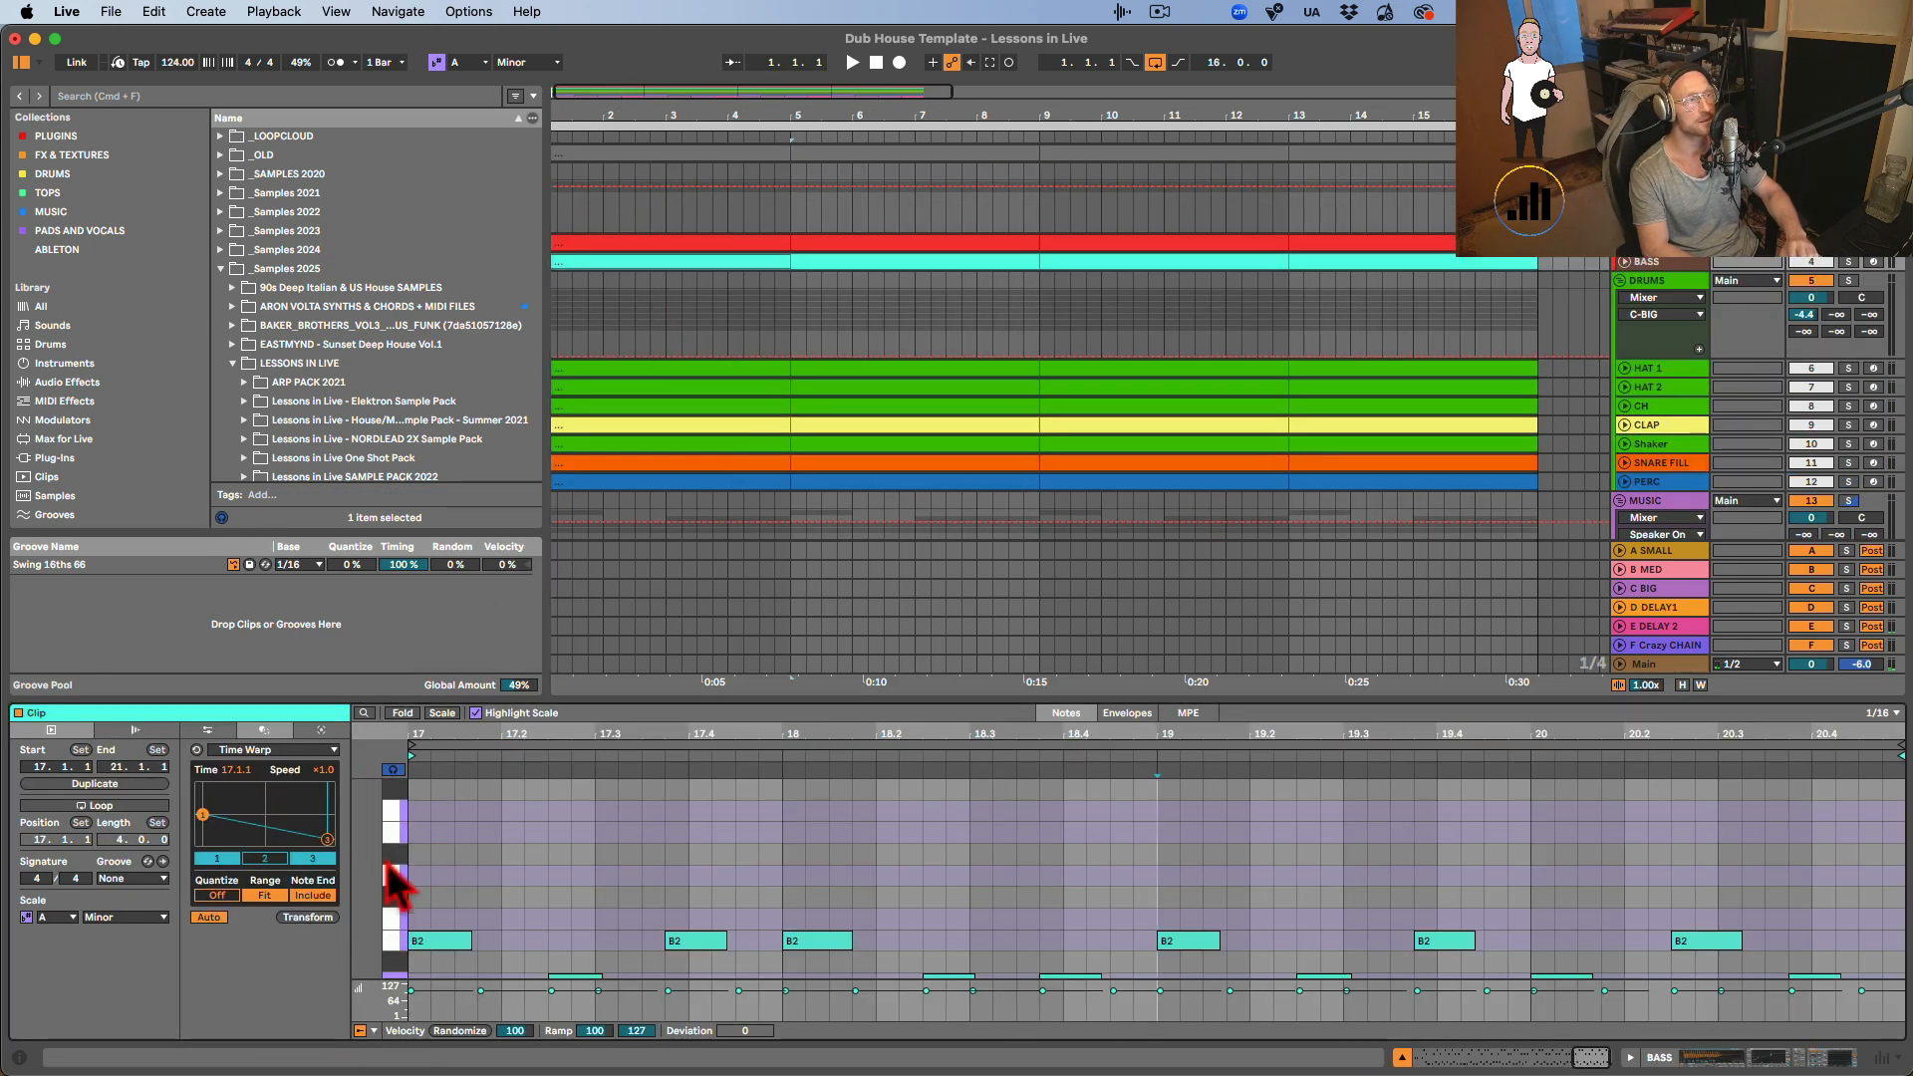
scroll(827, 951, down, 3)
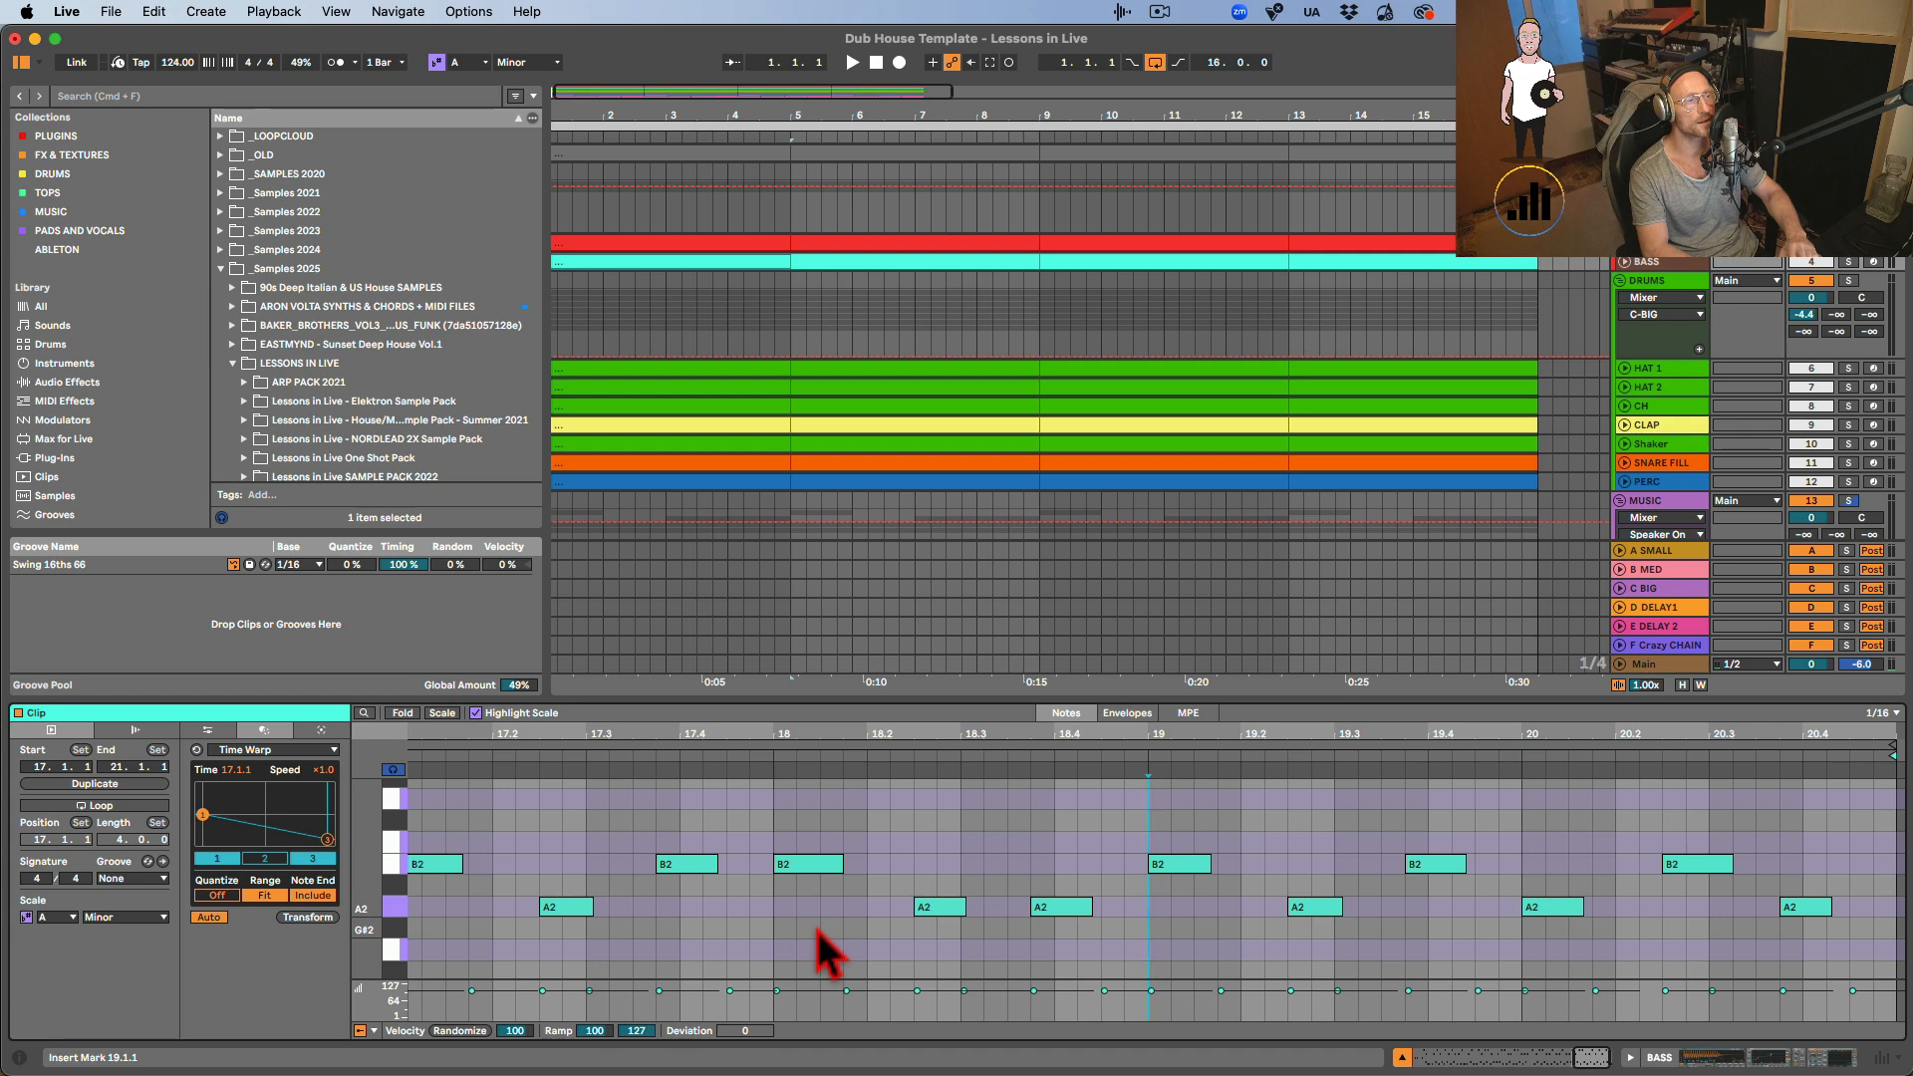
click(1402, 1058)
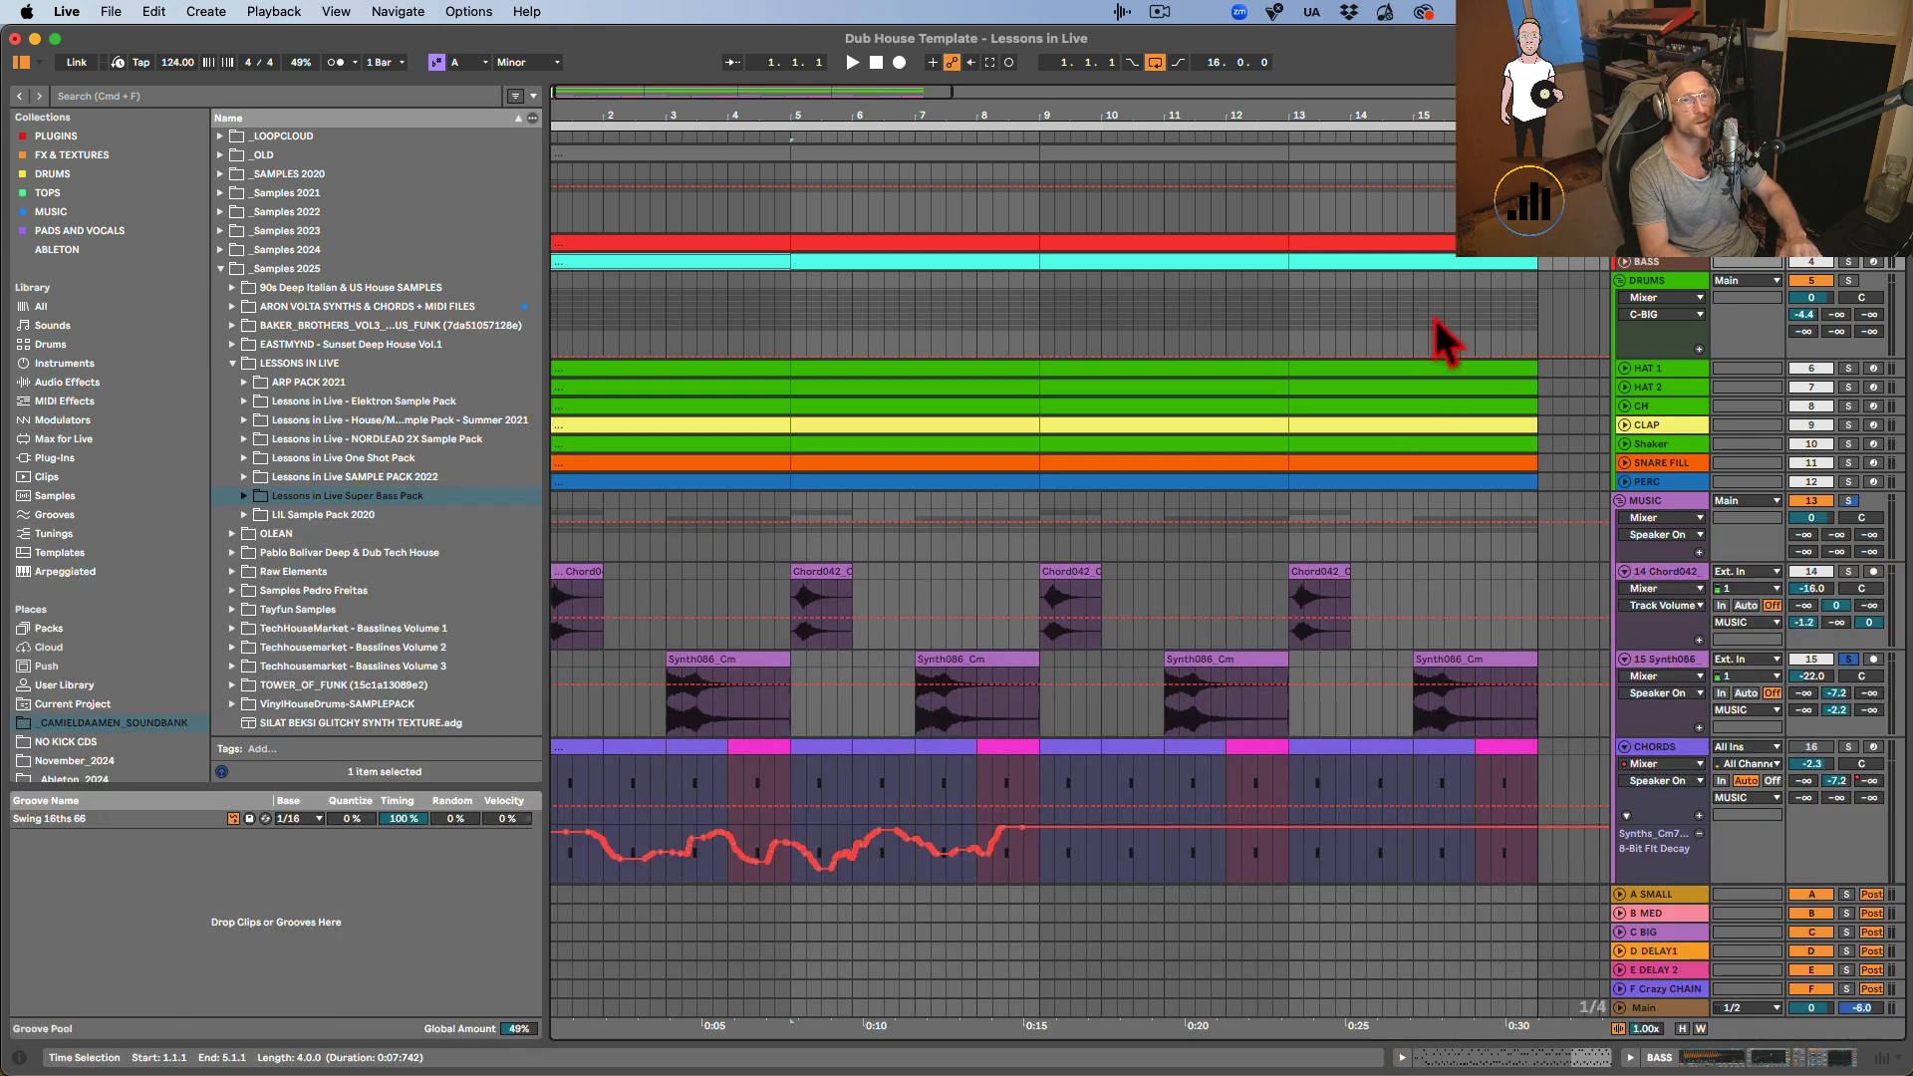
Examine the BASS track's device chain, including EQ Eight, Utility and Compressor, and hide the device view.
double_click(1662, 263)
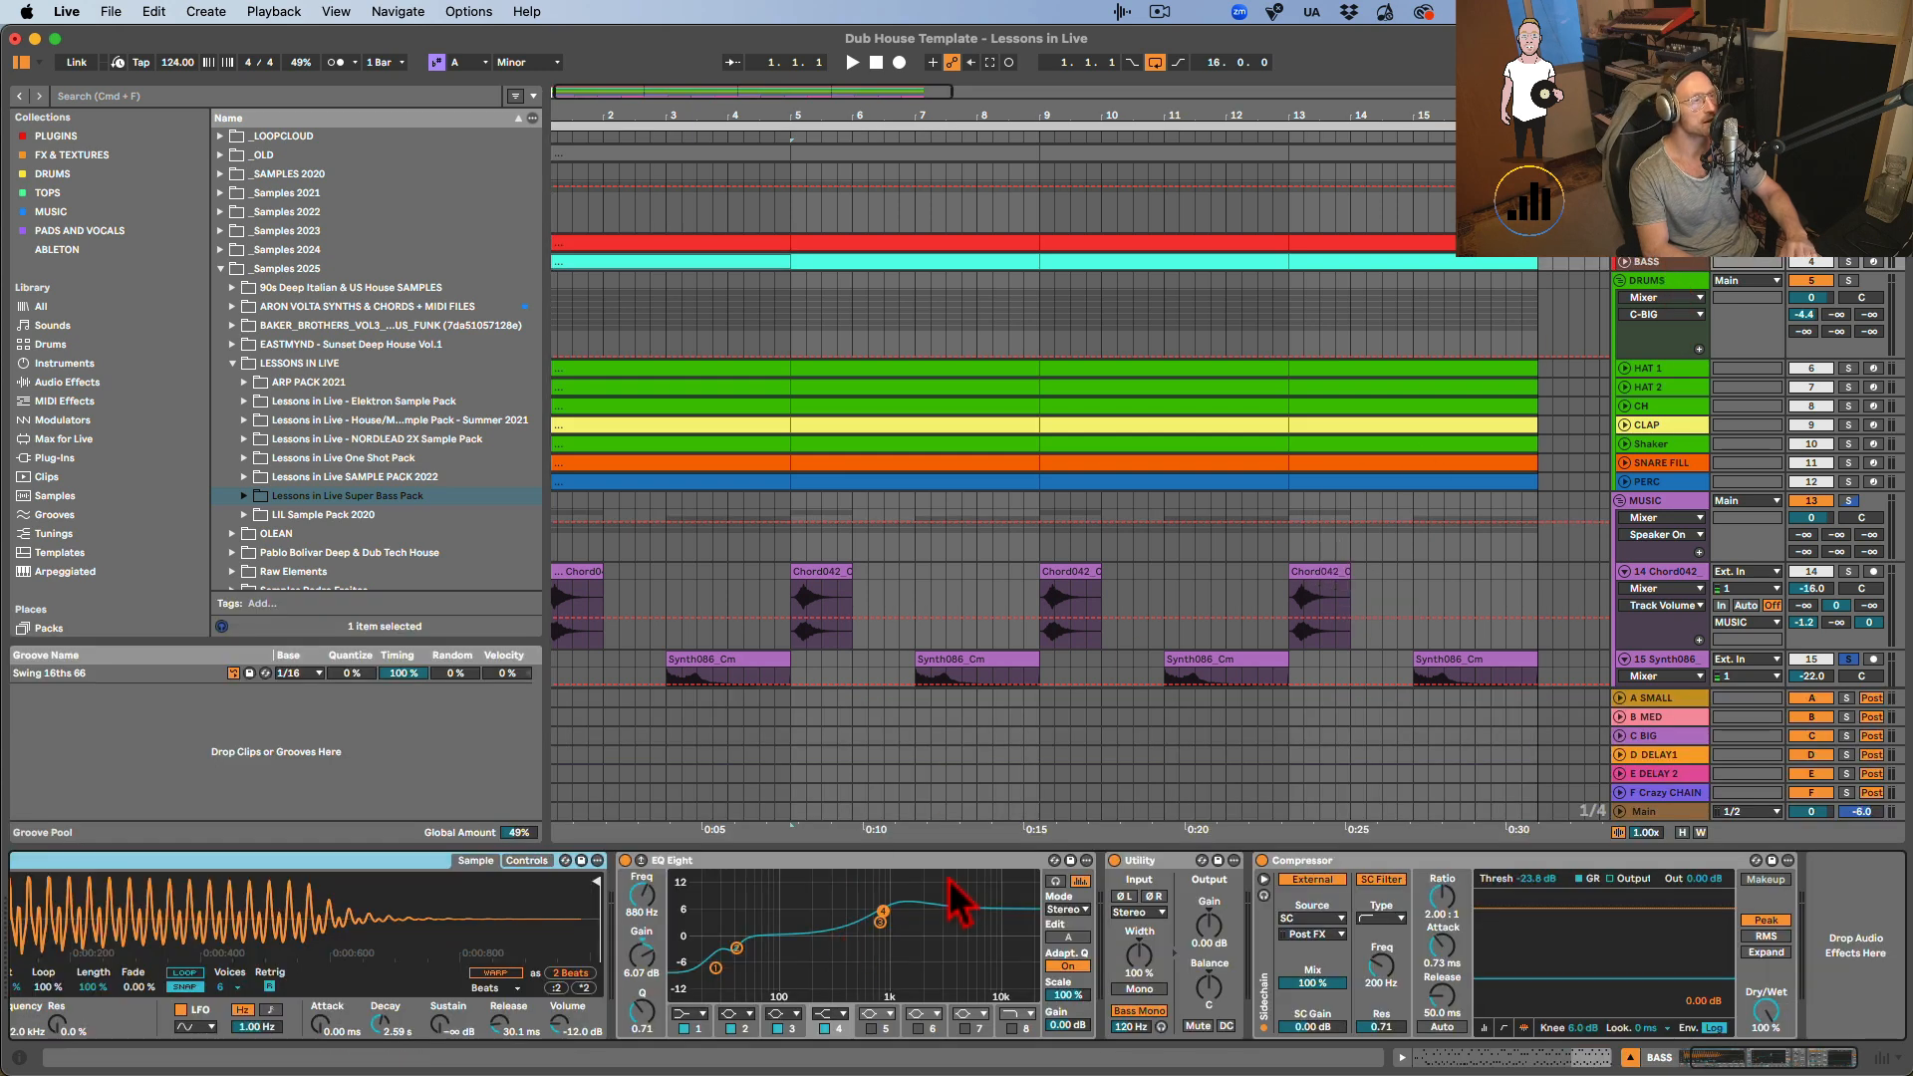
scroll(951, 883, left, 3)
click(1630, 1057)
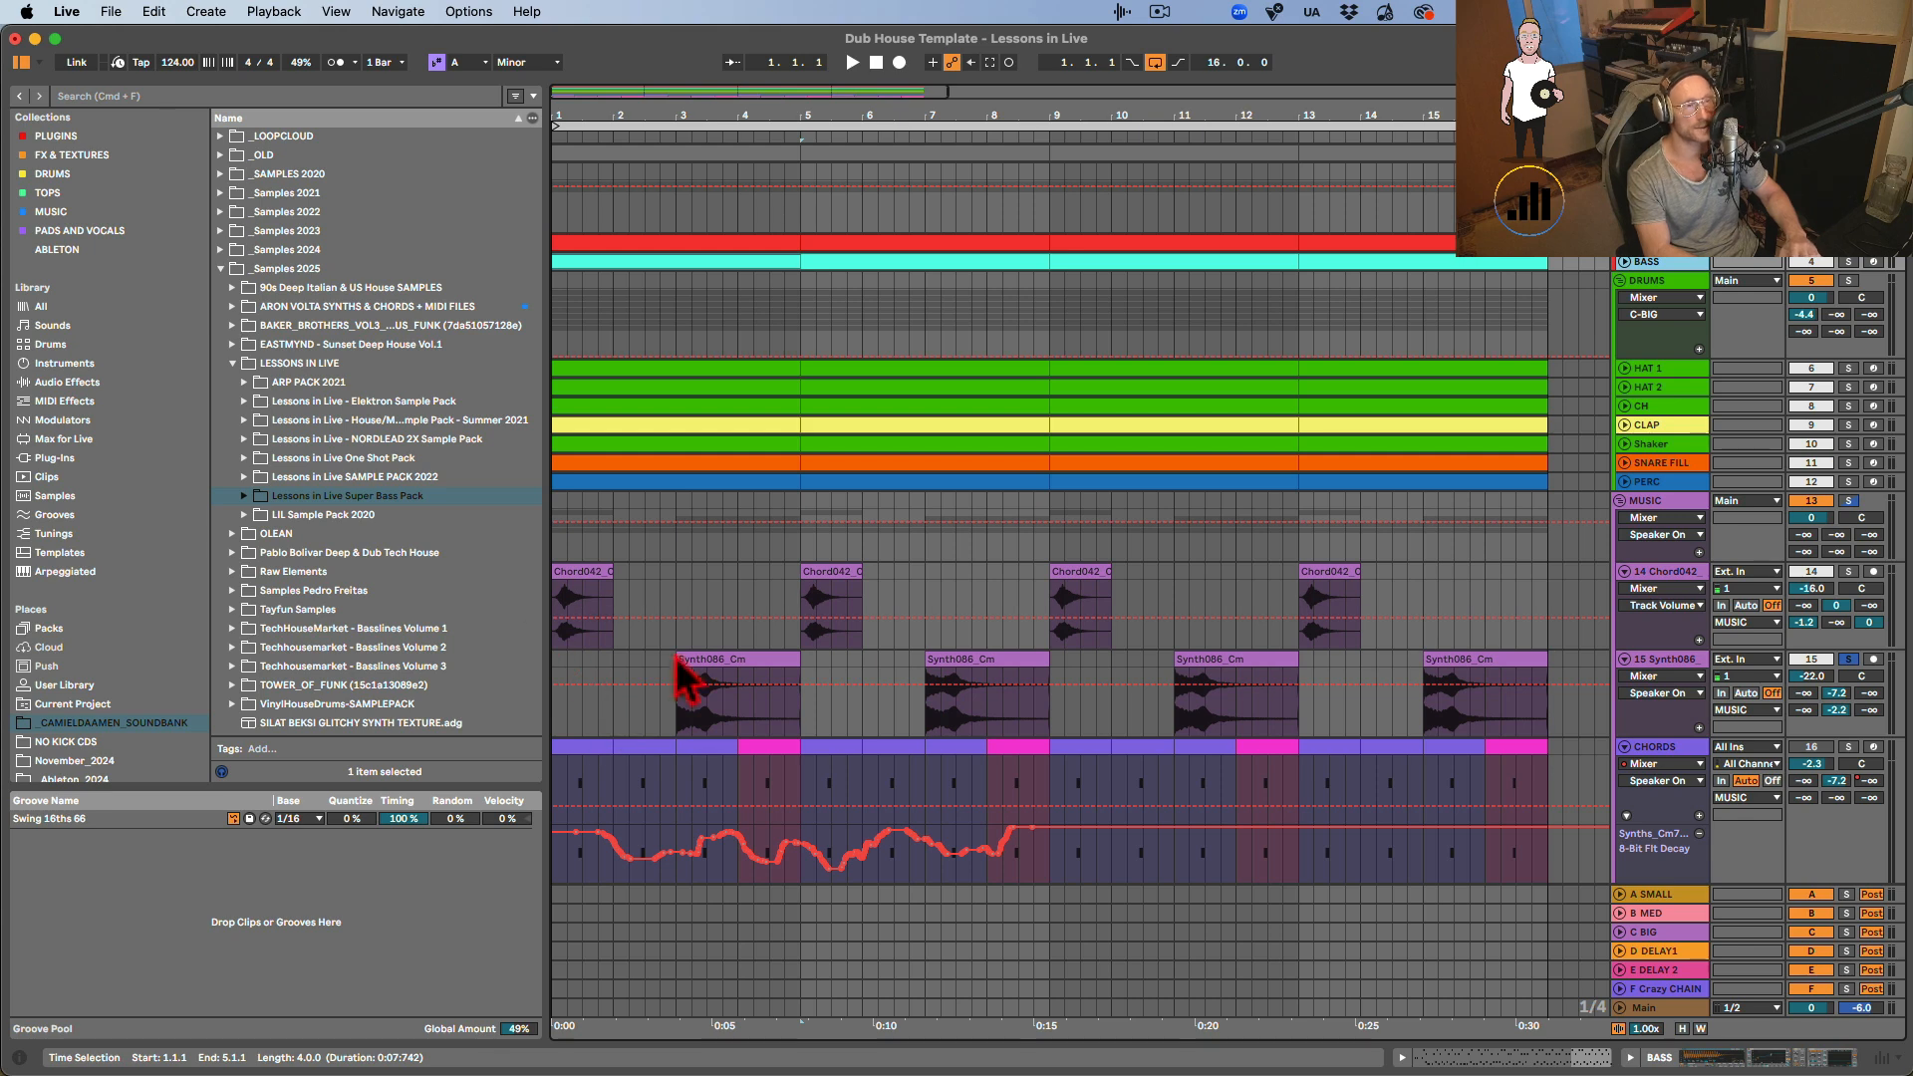
Compare the pitch settings of the first Synth086_Cm and Chord042_Cm clips in the clip view.
double_click(718, 664)
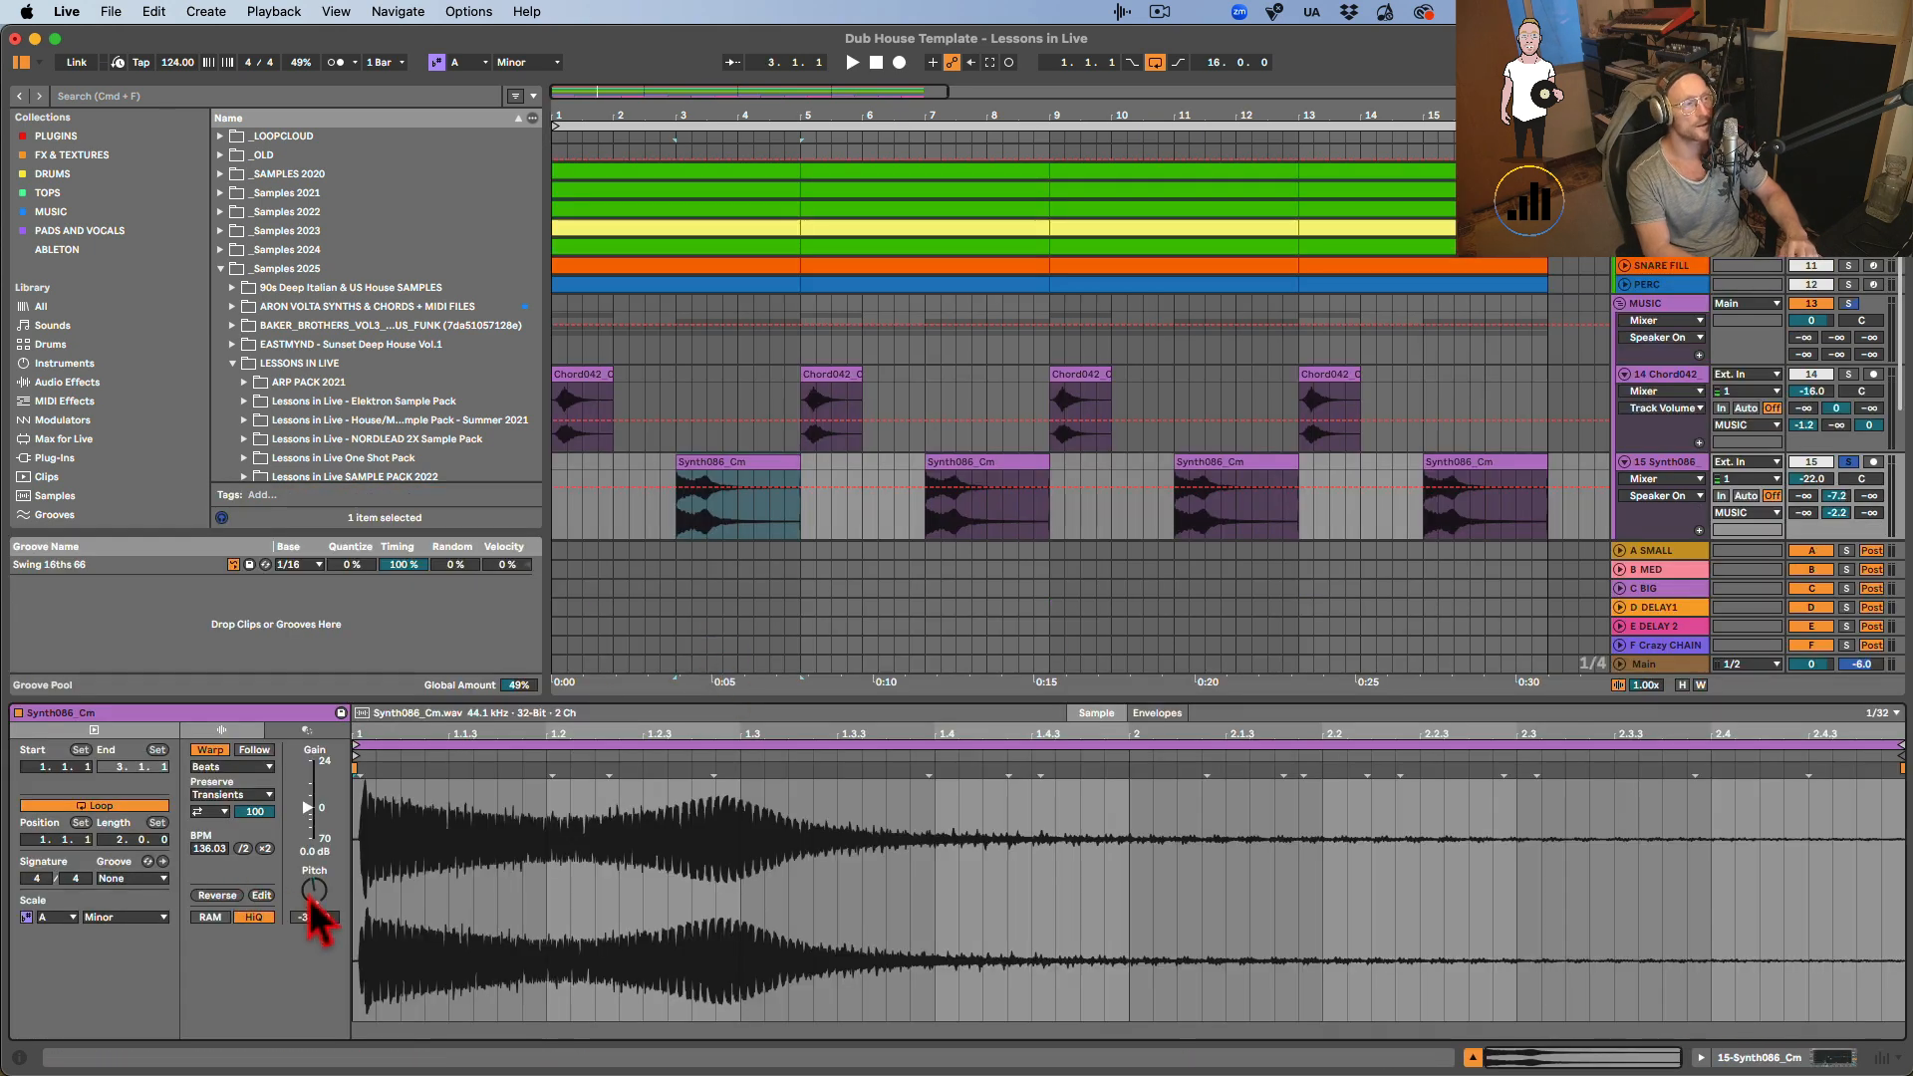
click(569, 378)
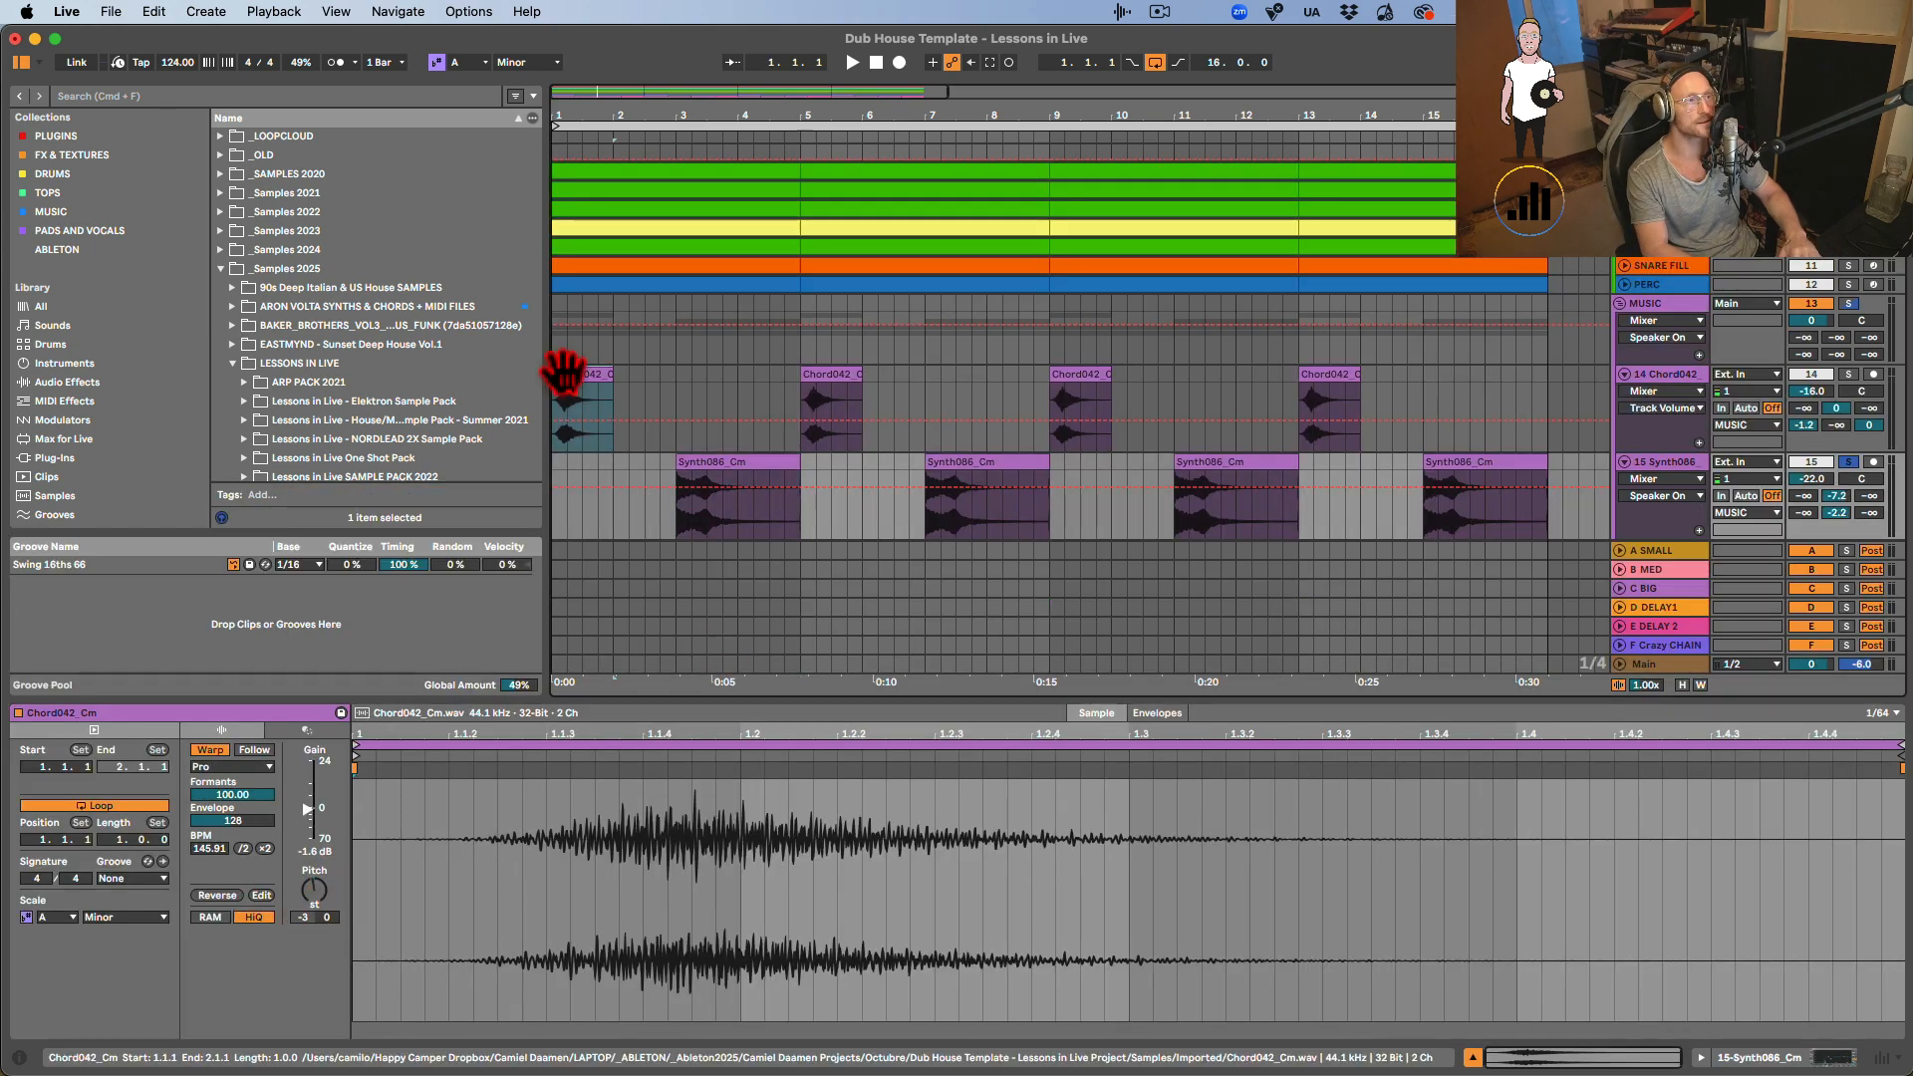
scroll(702, 428, down, 5)
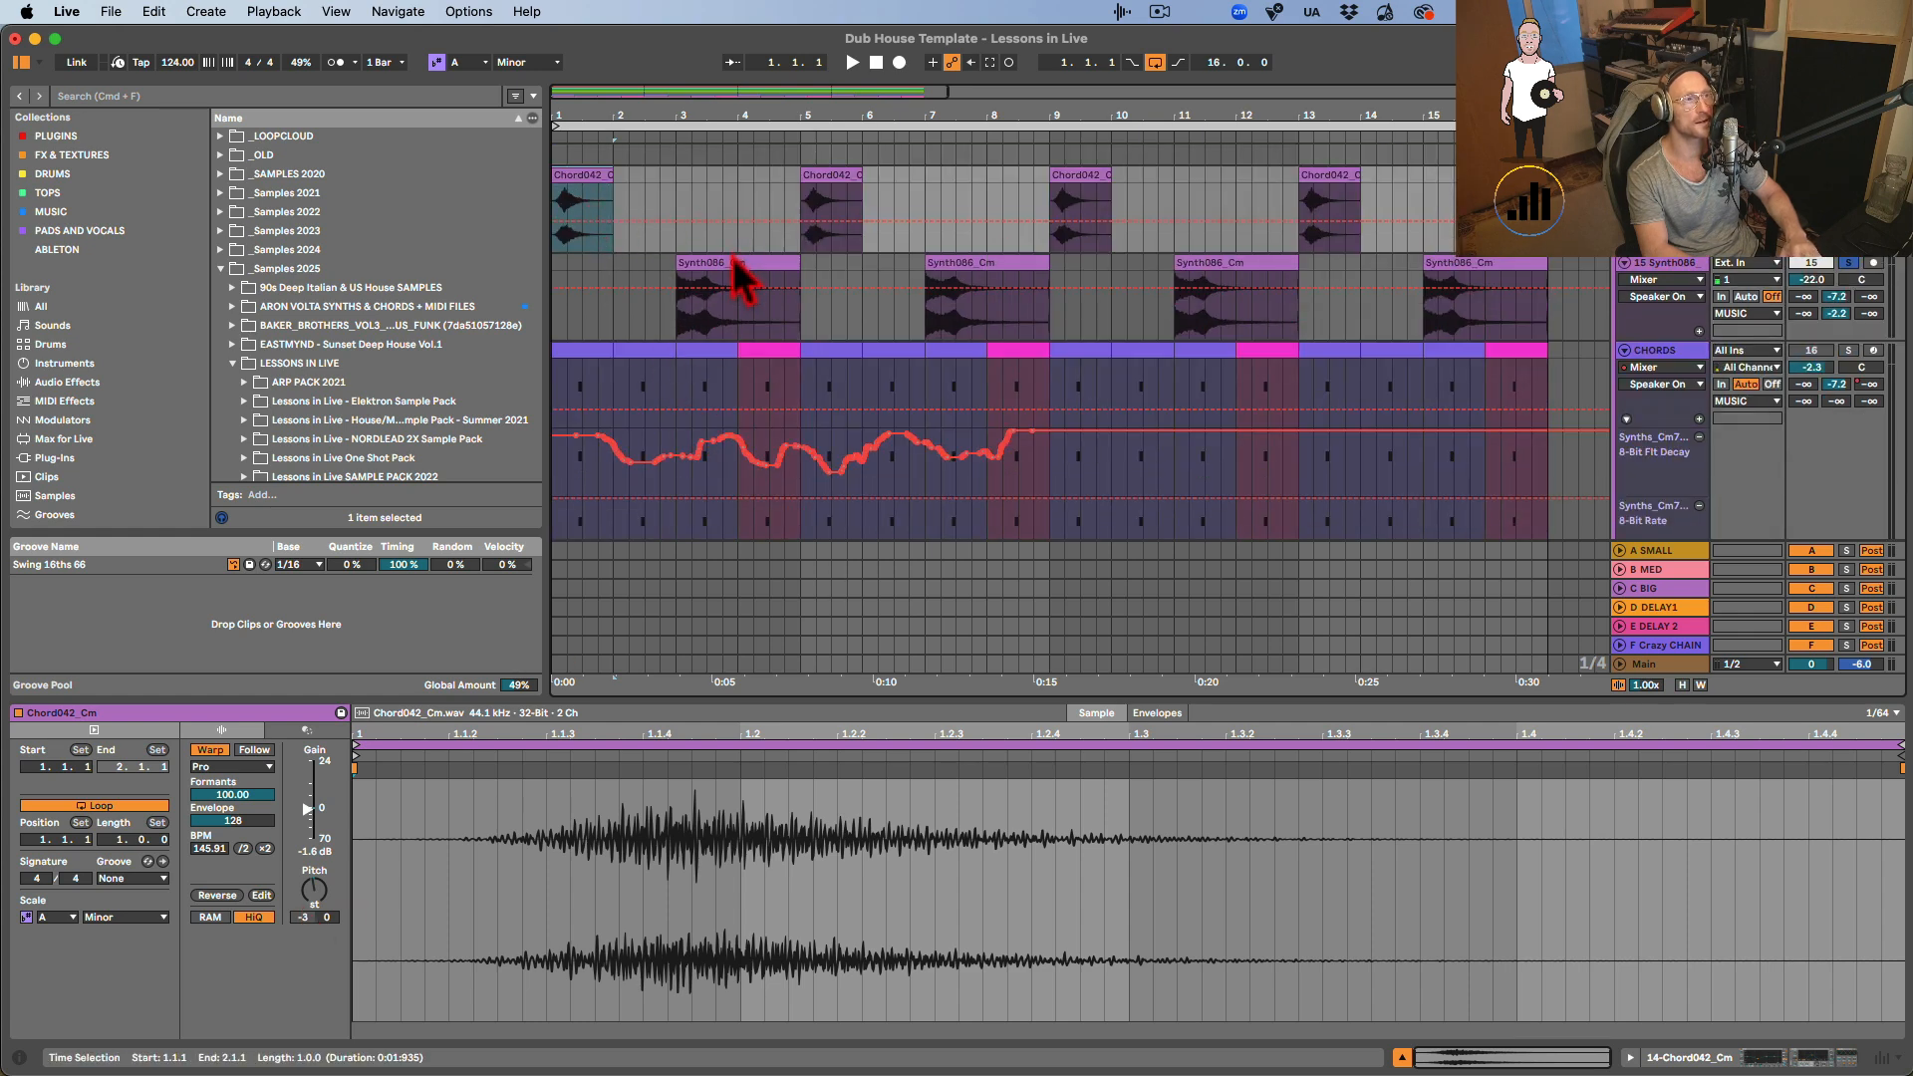
Audition the soloed first Synth086_Cm clip, then unsolo its track and reactivate the CHORDS track.
click(726, 265)
key(space)
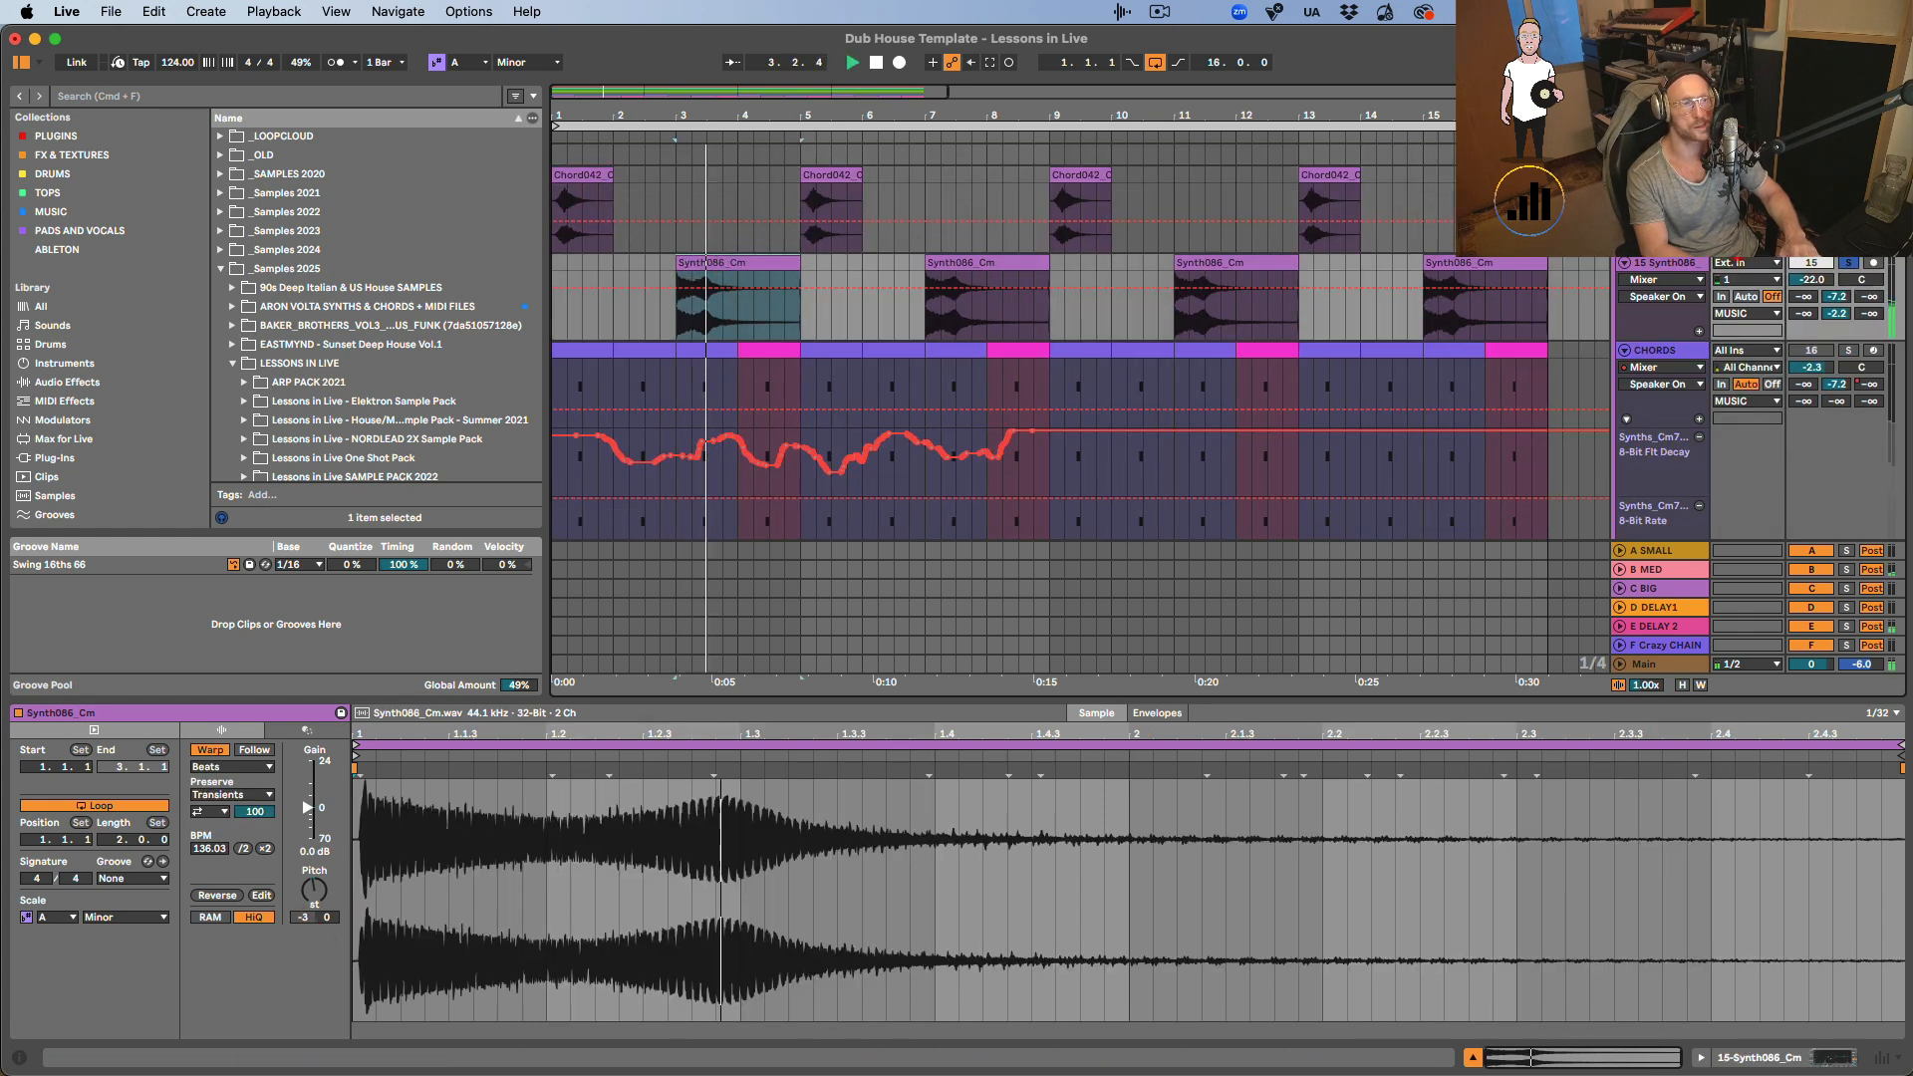
click(1849, 265)
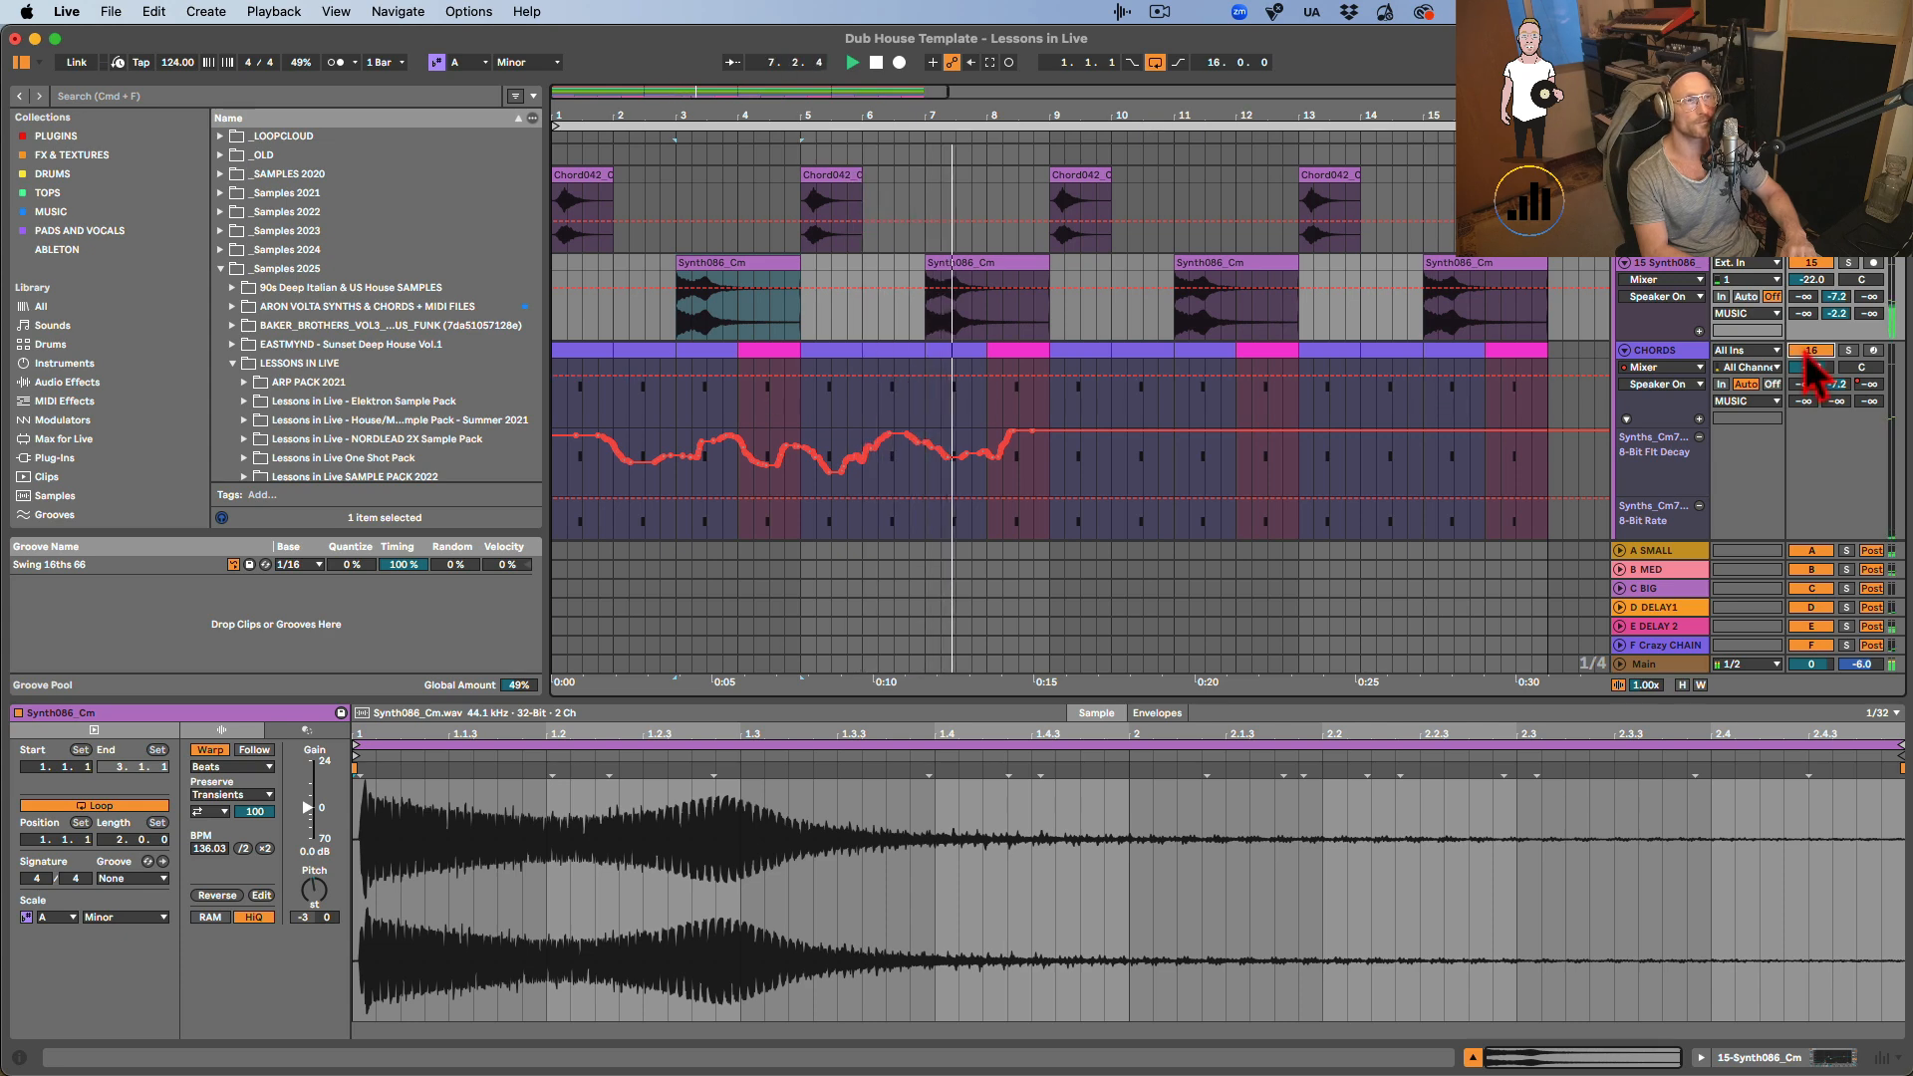
key(space)
Show the CHORDS track's devices and expand the SYNTHS folder of the Lessons in Live - NORDLEAD 2X Sample Pack.
double_click(1689, 353)
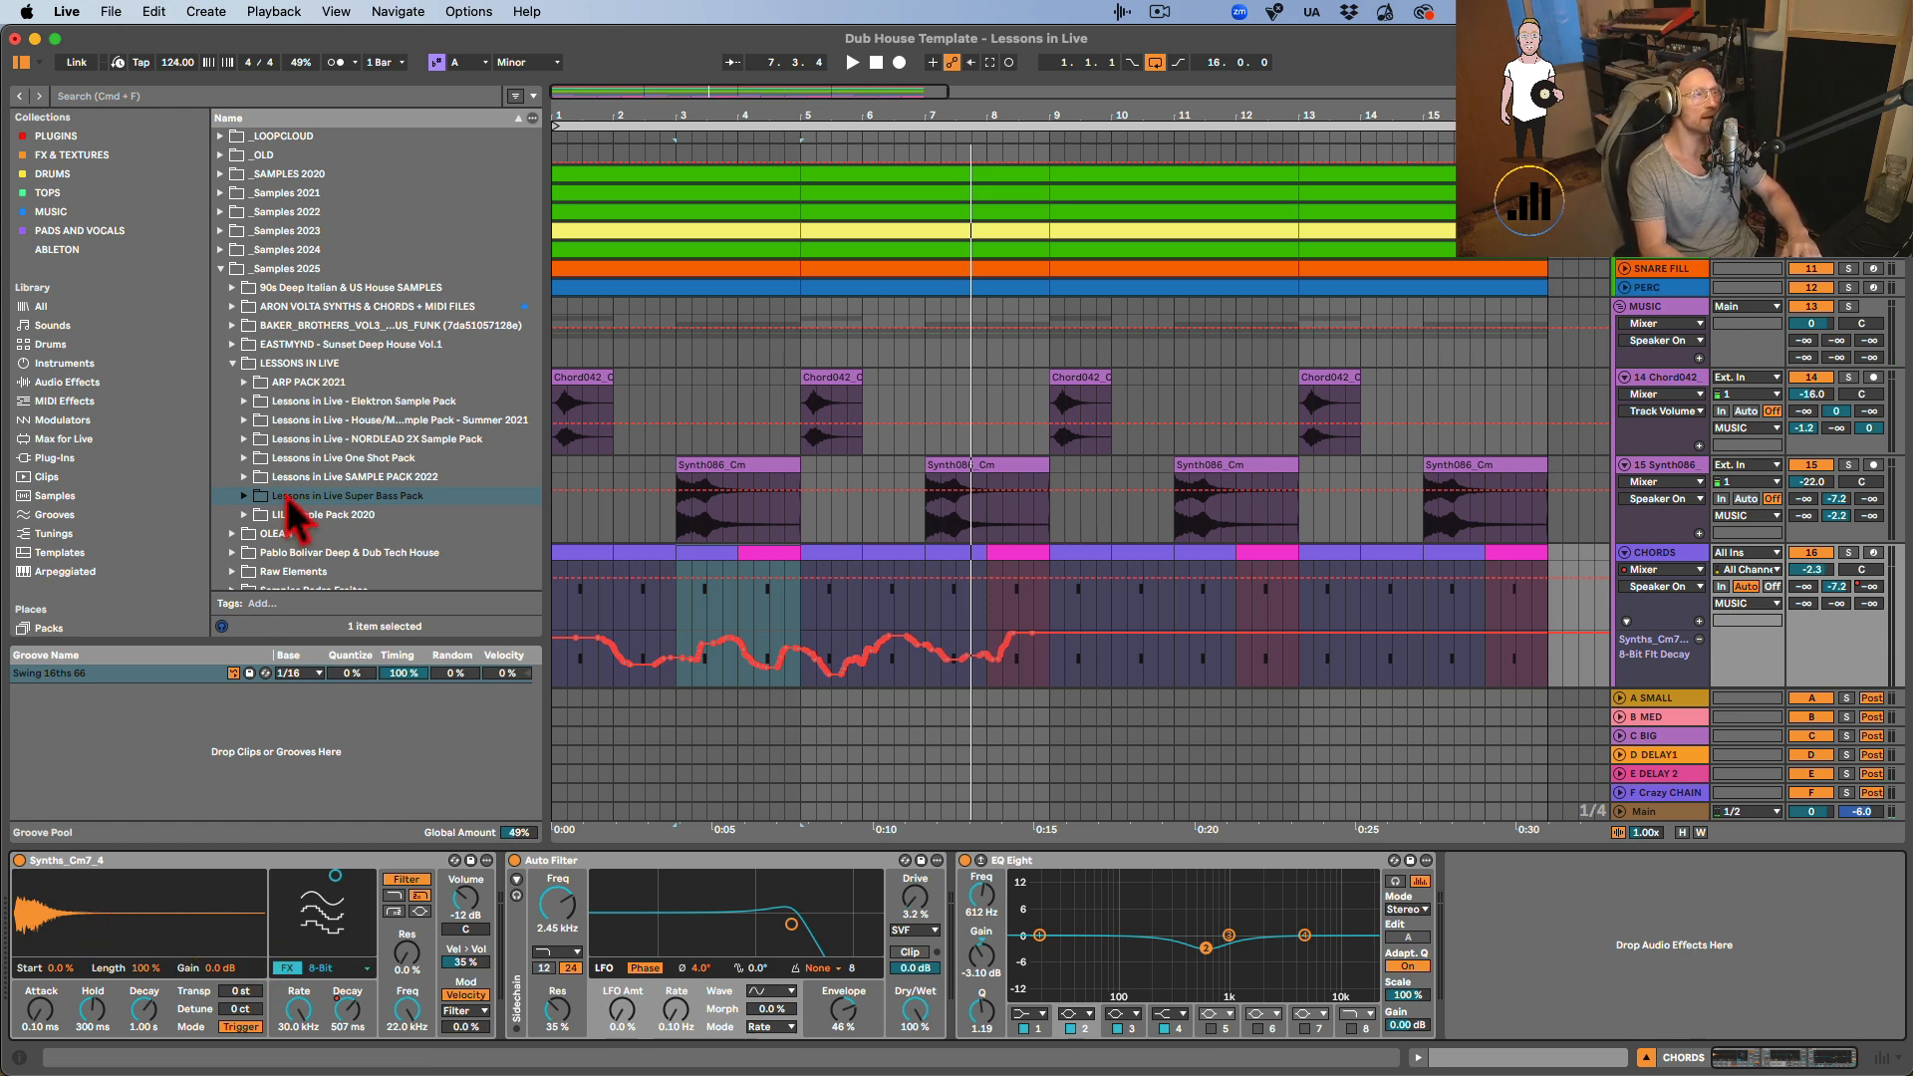
click(333, 461)
key(Up)
key(Right)
key(Down)
key(Down)
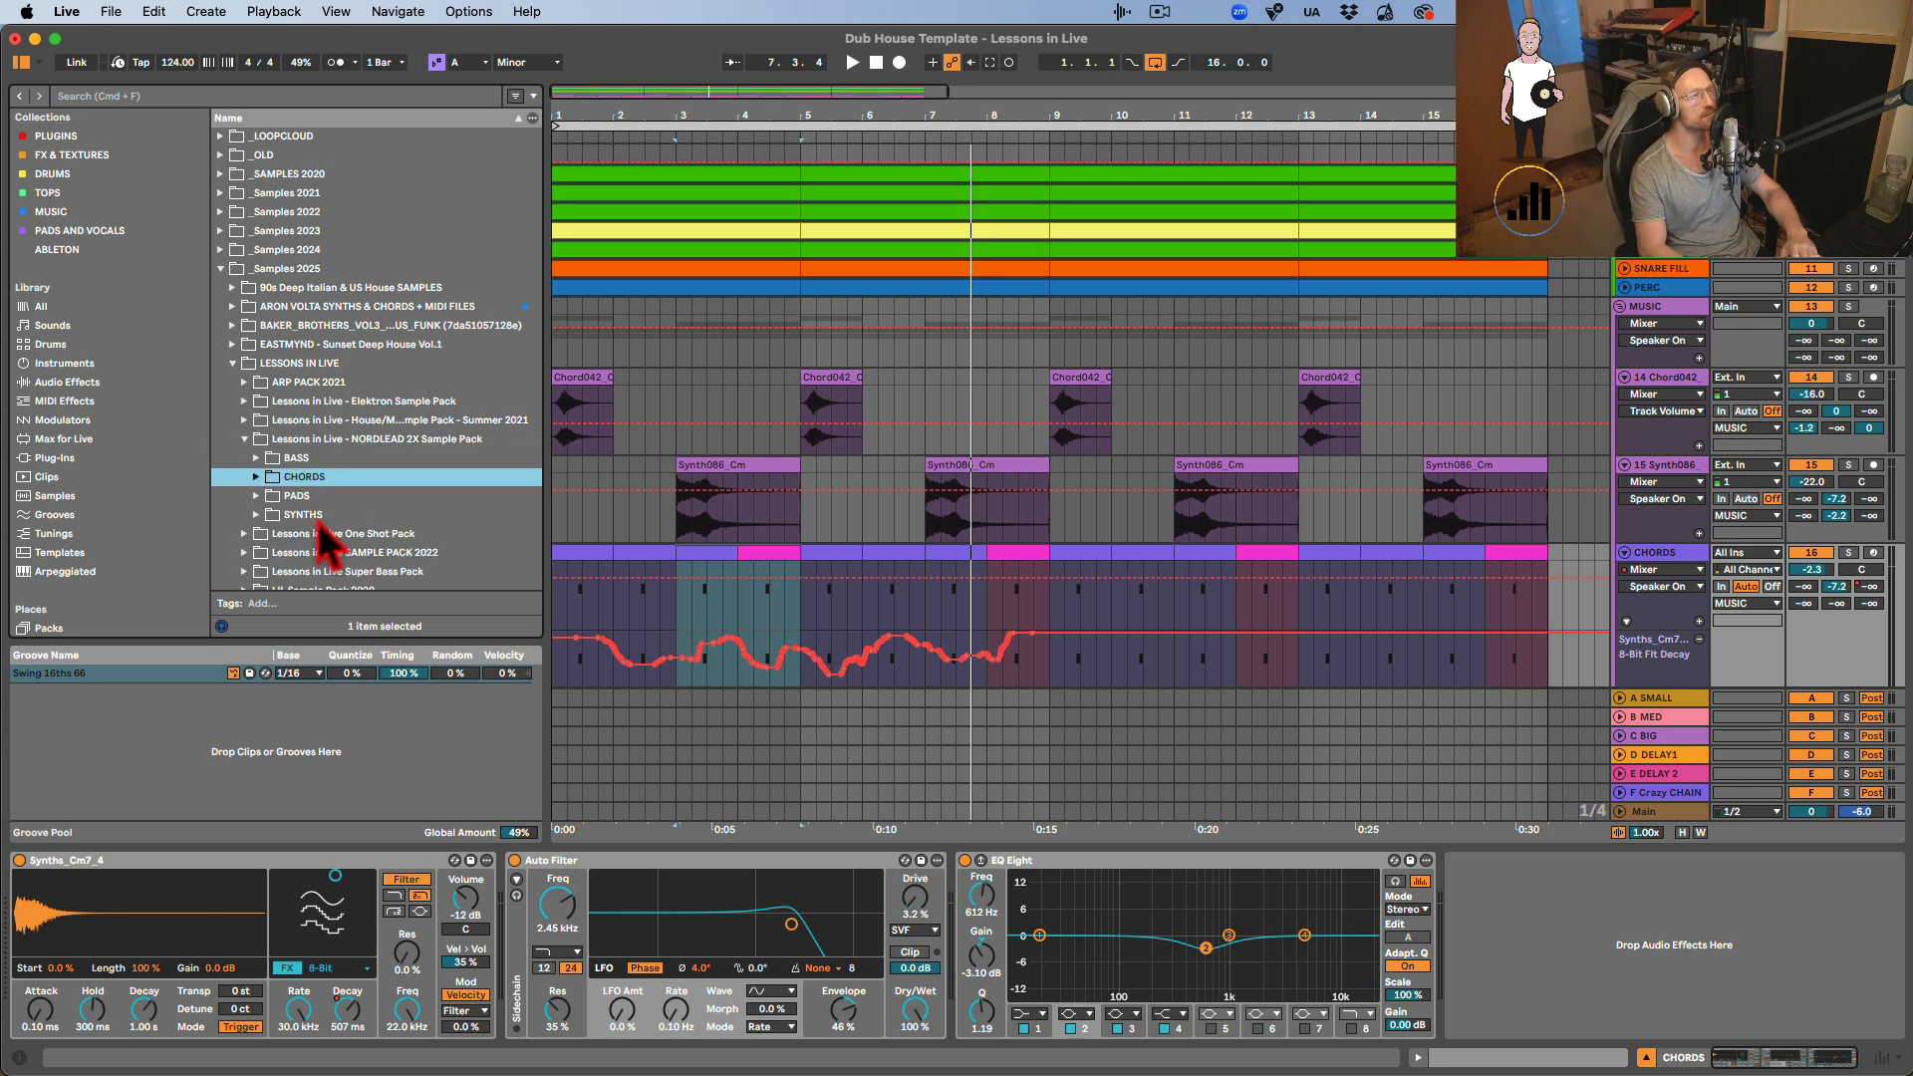
key(Down)
key(Down)
key(Right)
scroll(339, 568, down, 4)
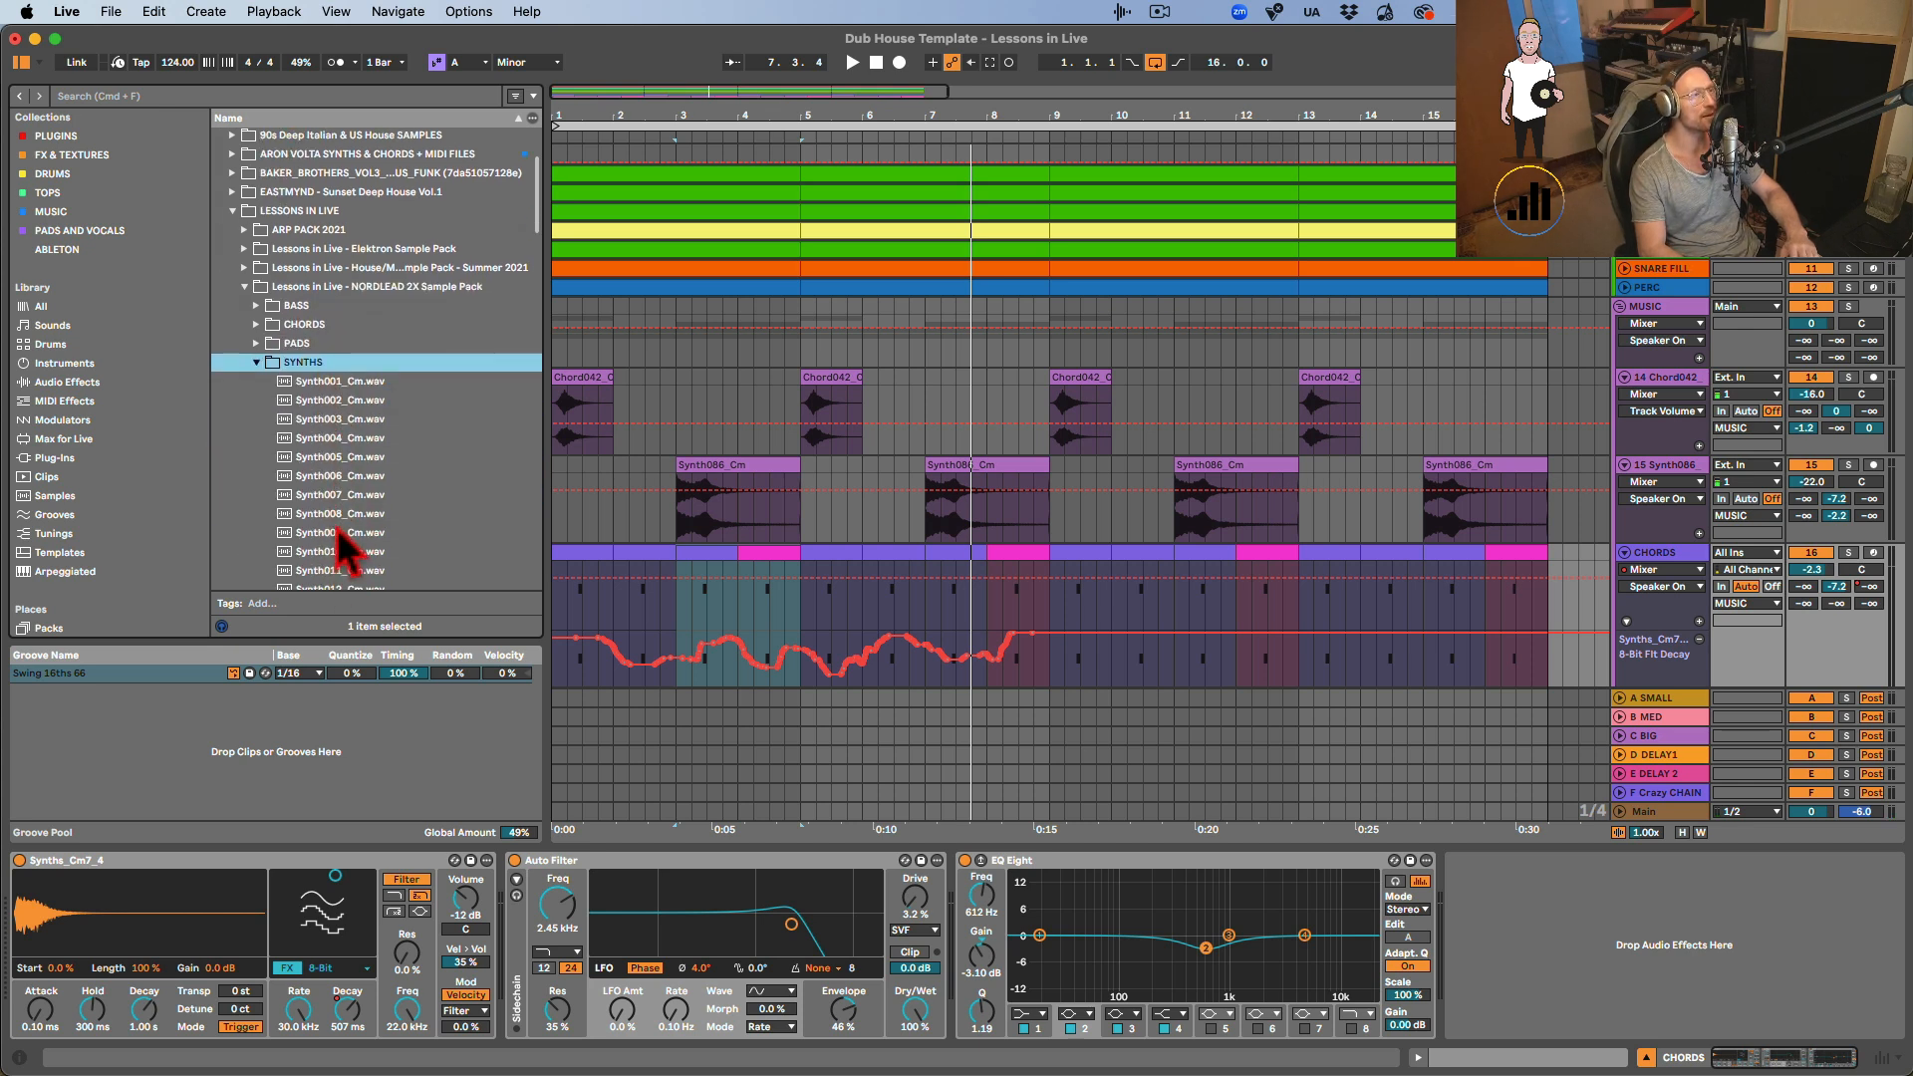
Preview the synth one-shots in the SYNTHS folder from Synth001_Cm.wav onward, and collapse the NORDLEAD 2X Sample Pack folder.
key(Down)
key(Down)
key(Down)
key(Down)
key(Down)
key(Down)
key(Down)
key(Down)
key(Up)
key(Up)
key(Up)
key(Down)
key(Down)
key(Down)
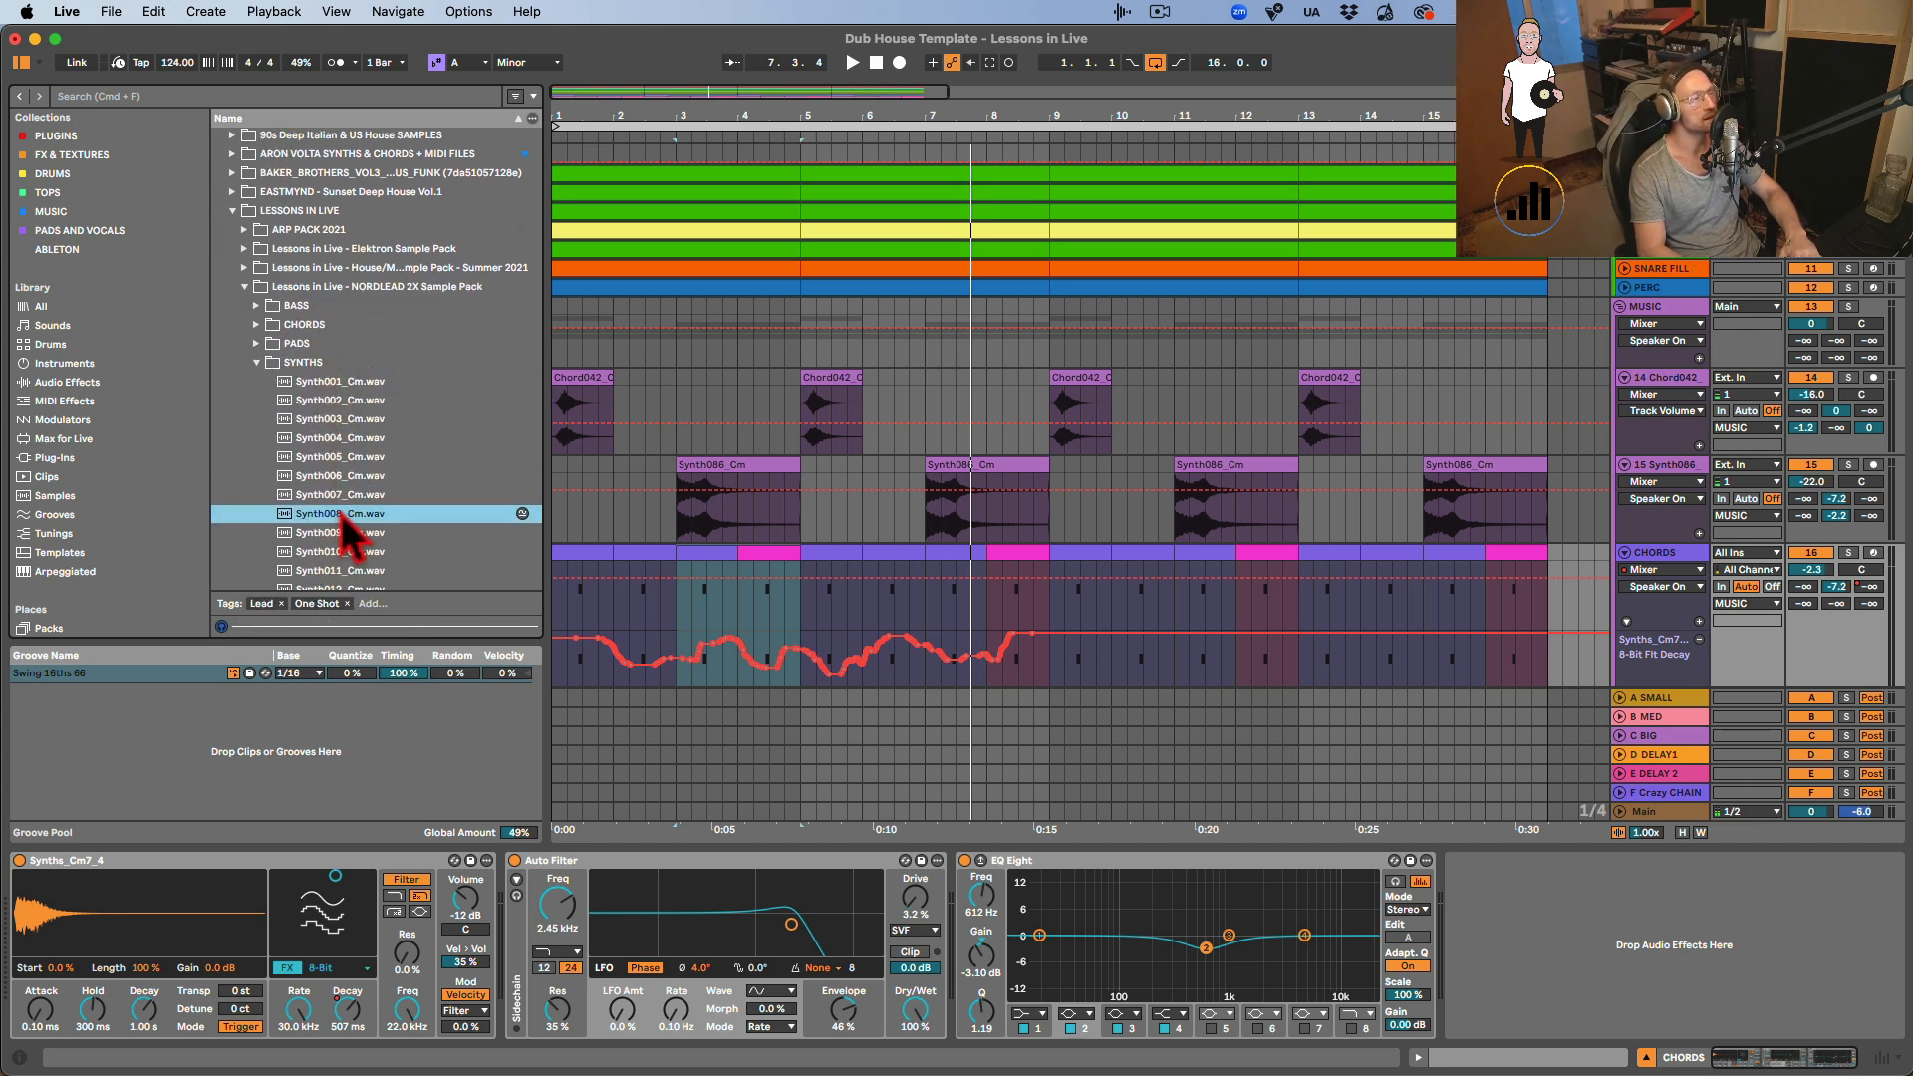
key(Down)
key(Down)
key(Down)
key(Down)
key(Down)
key(Down)
key(Left)
key(Left)
key(Left)
key(Left)
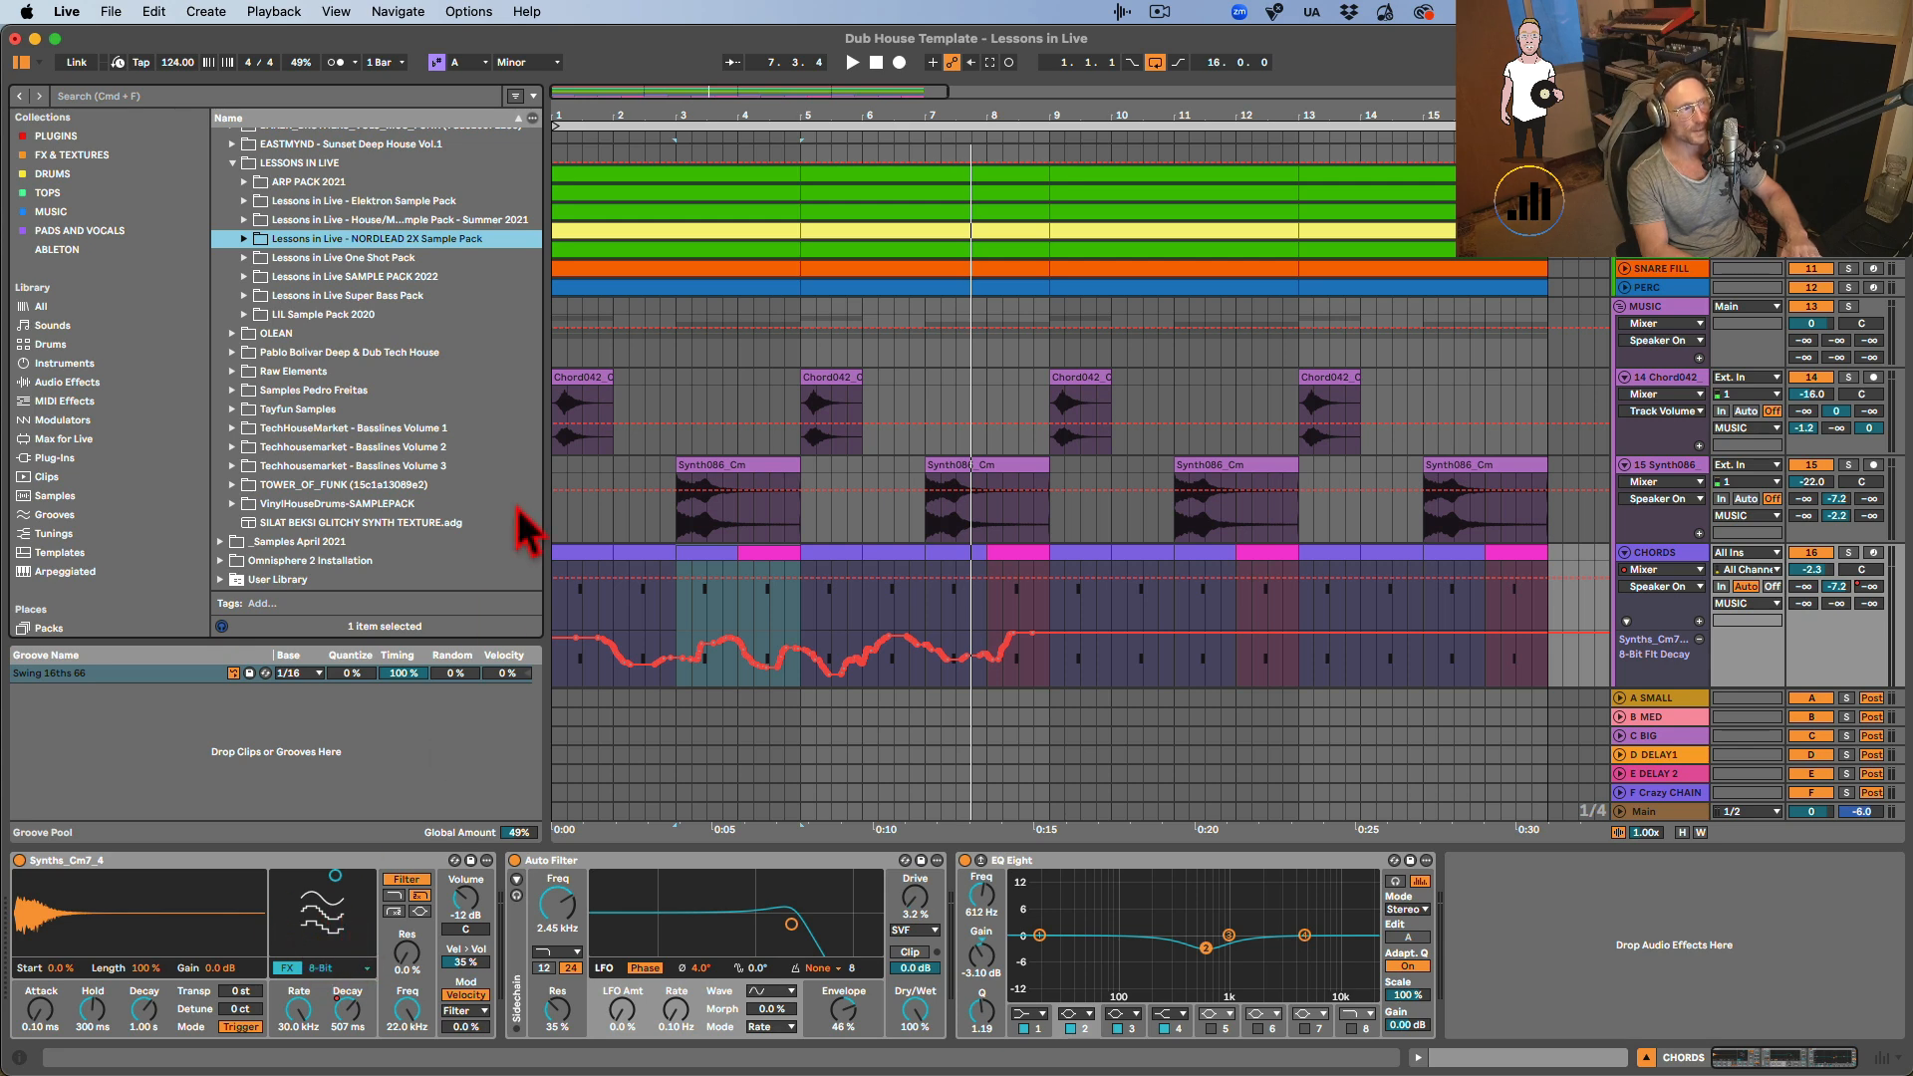
Solo the CHORDS track, audition it from its first clip, and show its C-BIG send automation.
click(595, 586)
click(1848, 553)
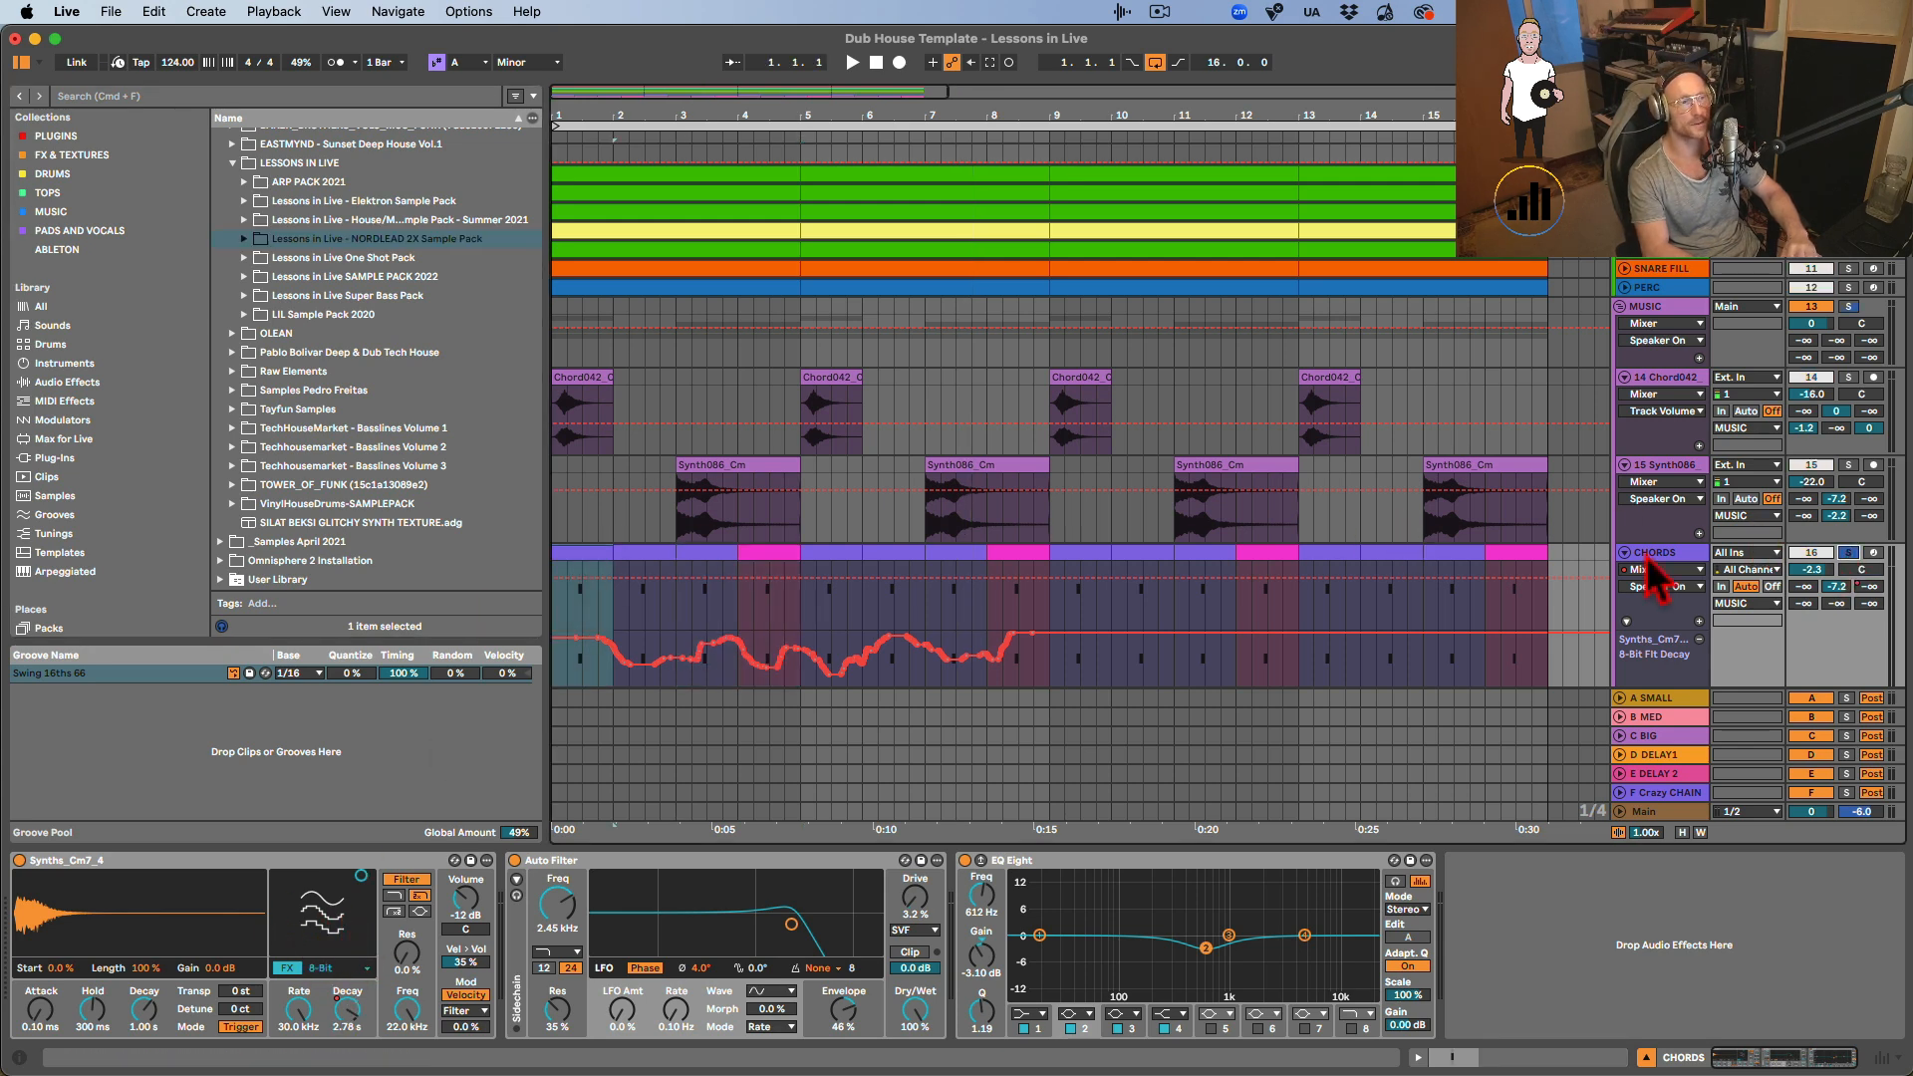
key(space)
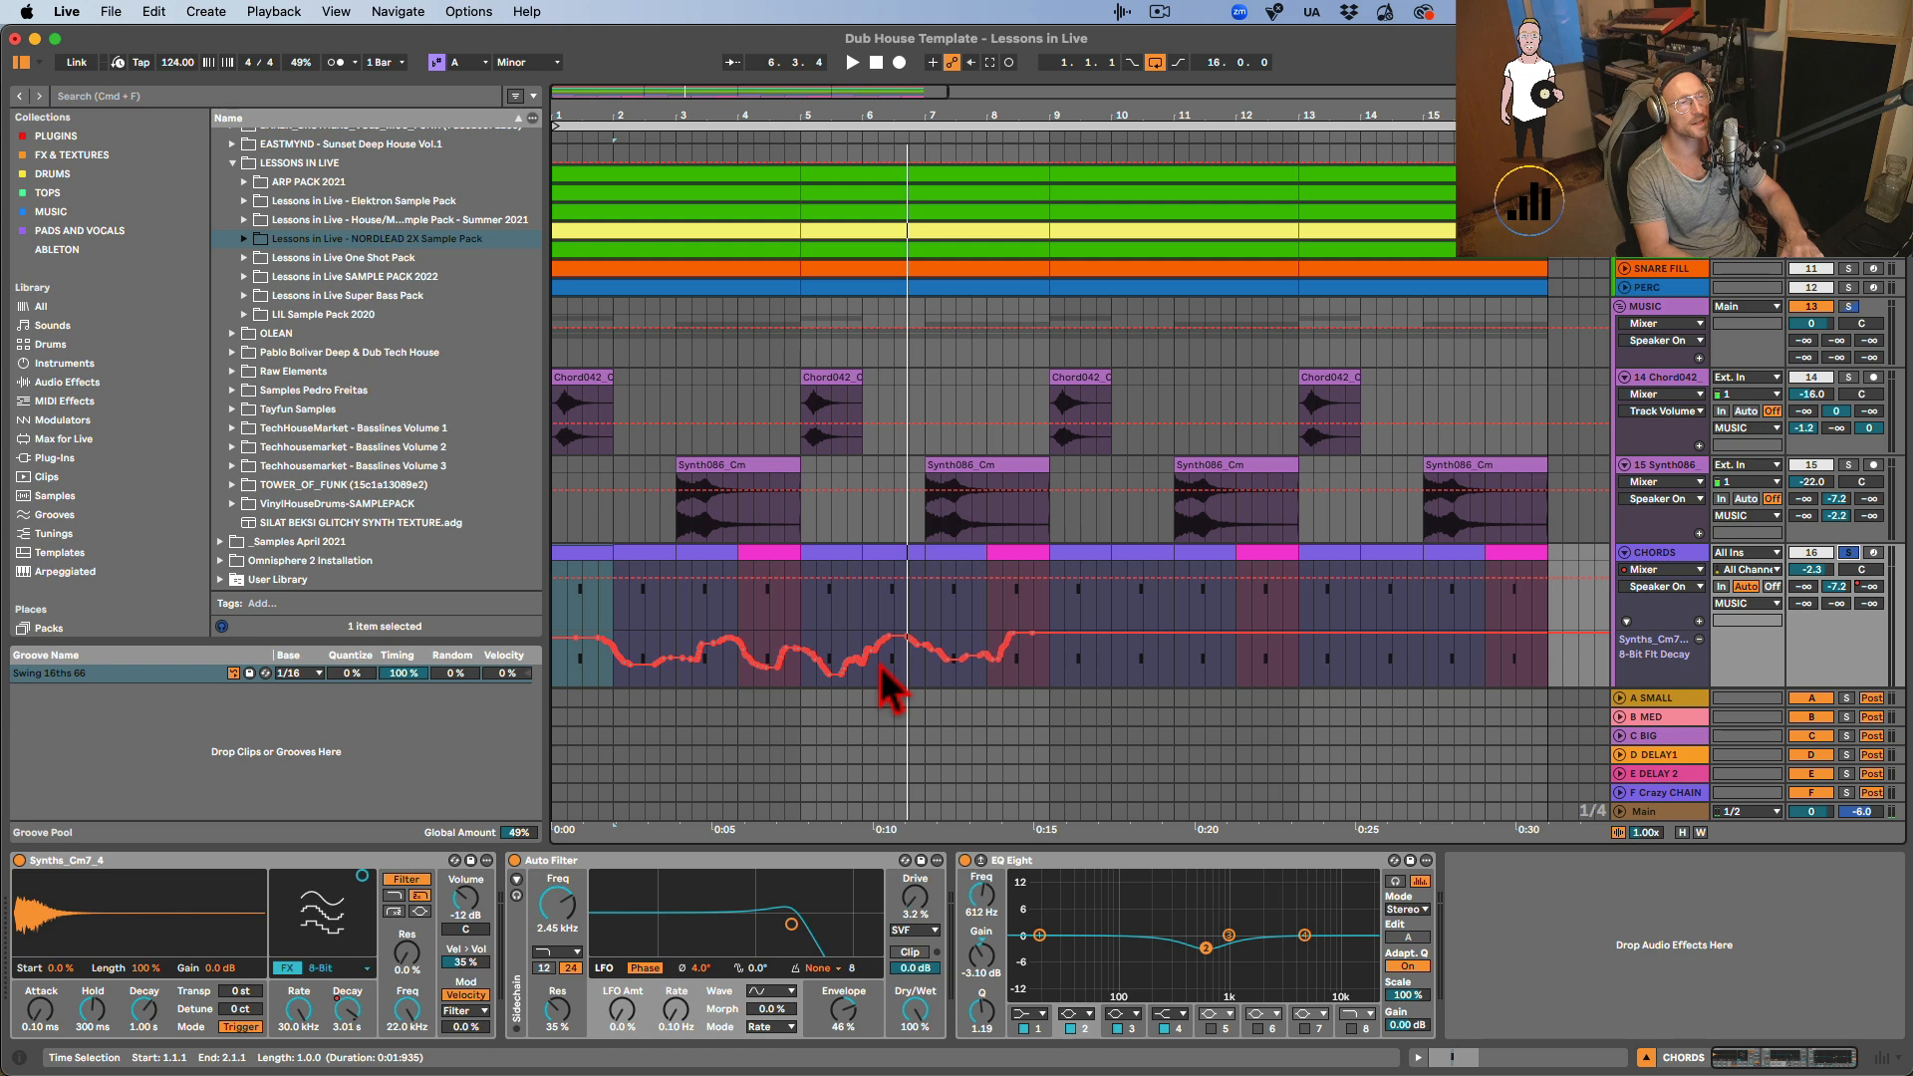
click(1851, 587)
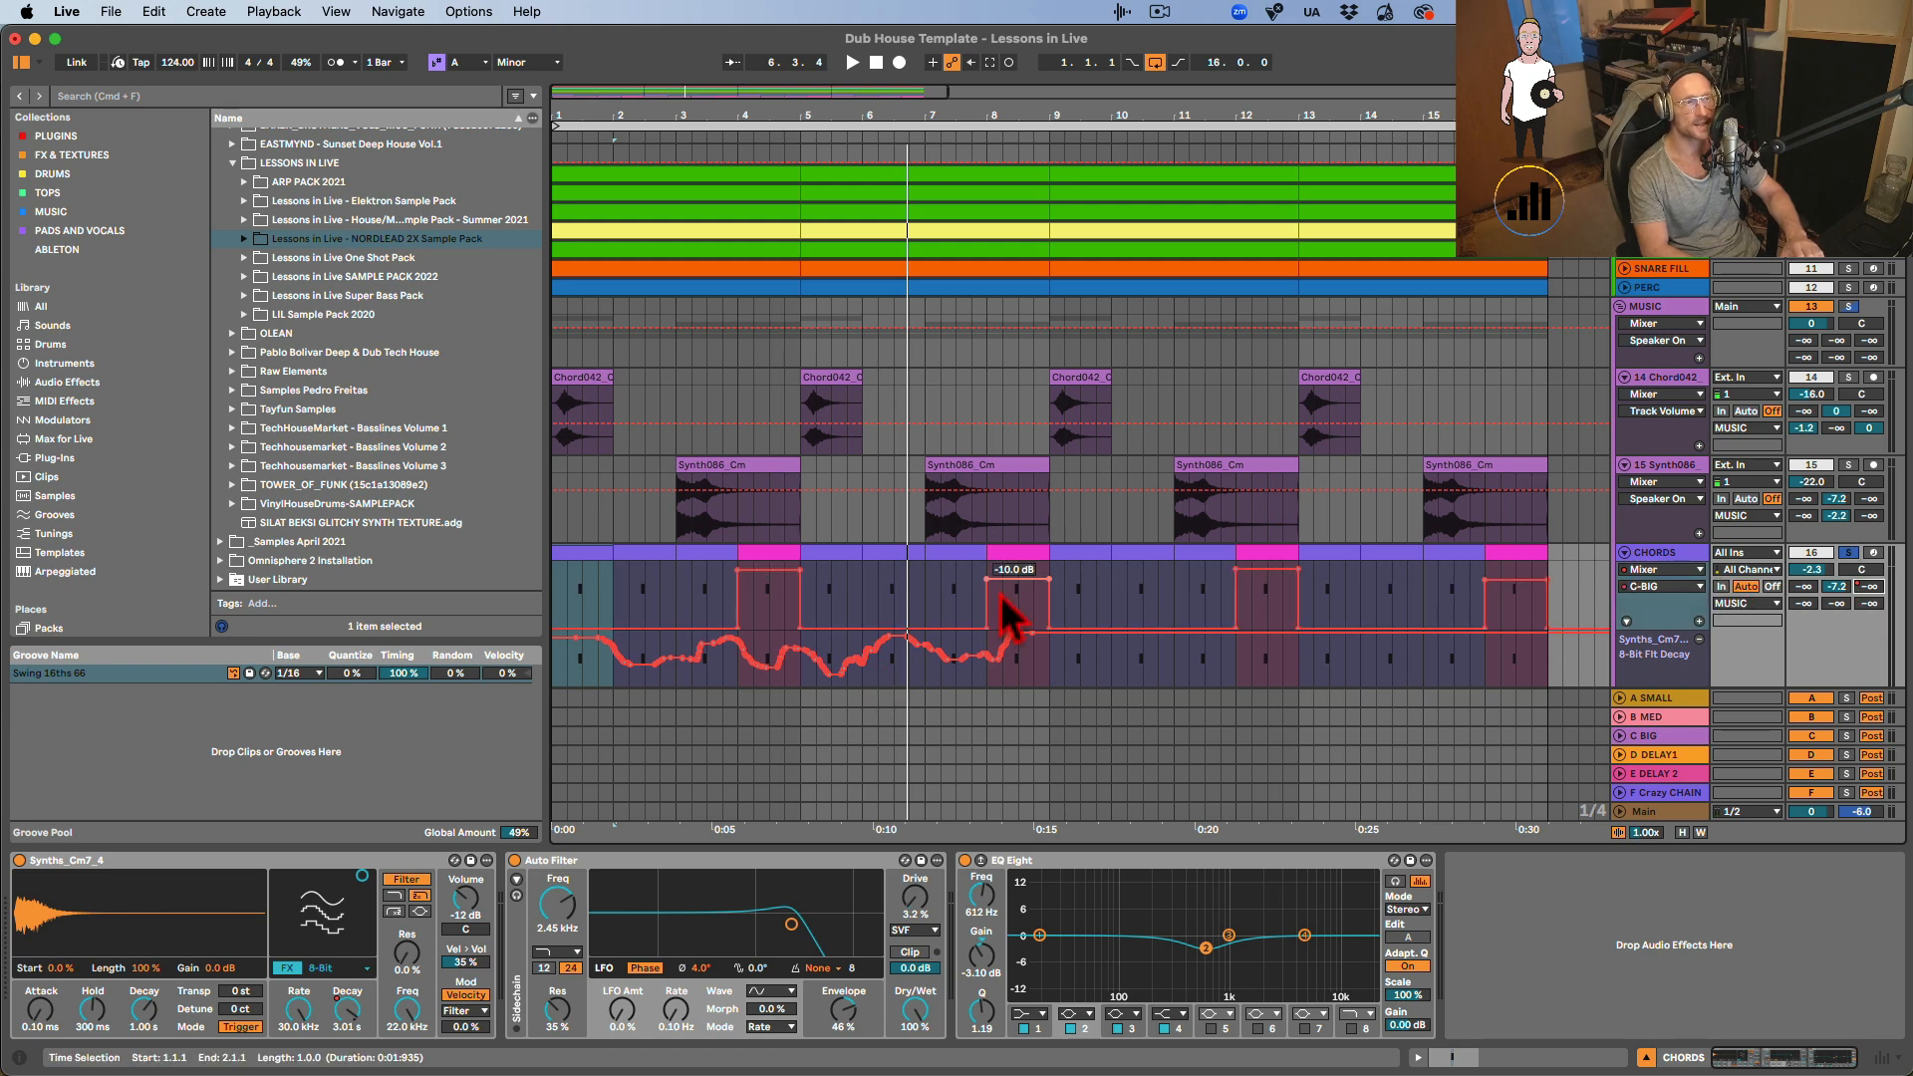
Show the C BIG return's Reverb, then audition the soloed CHORDS track from its clips at bars 4 and 2.
click(1643, 733)
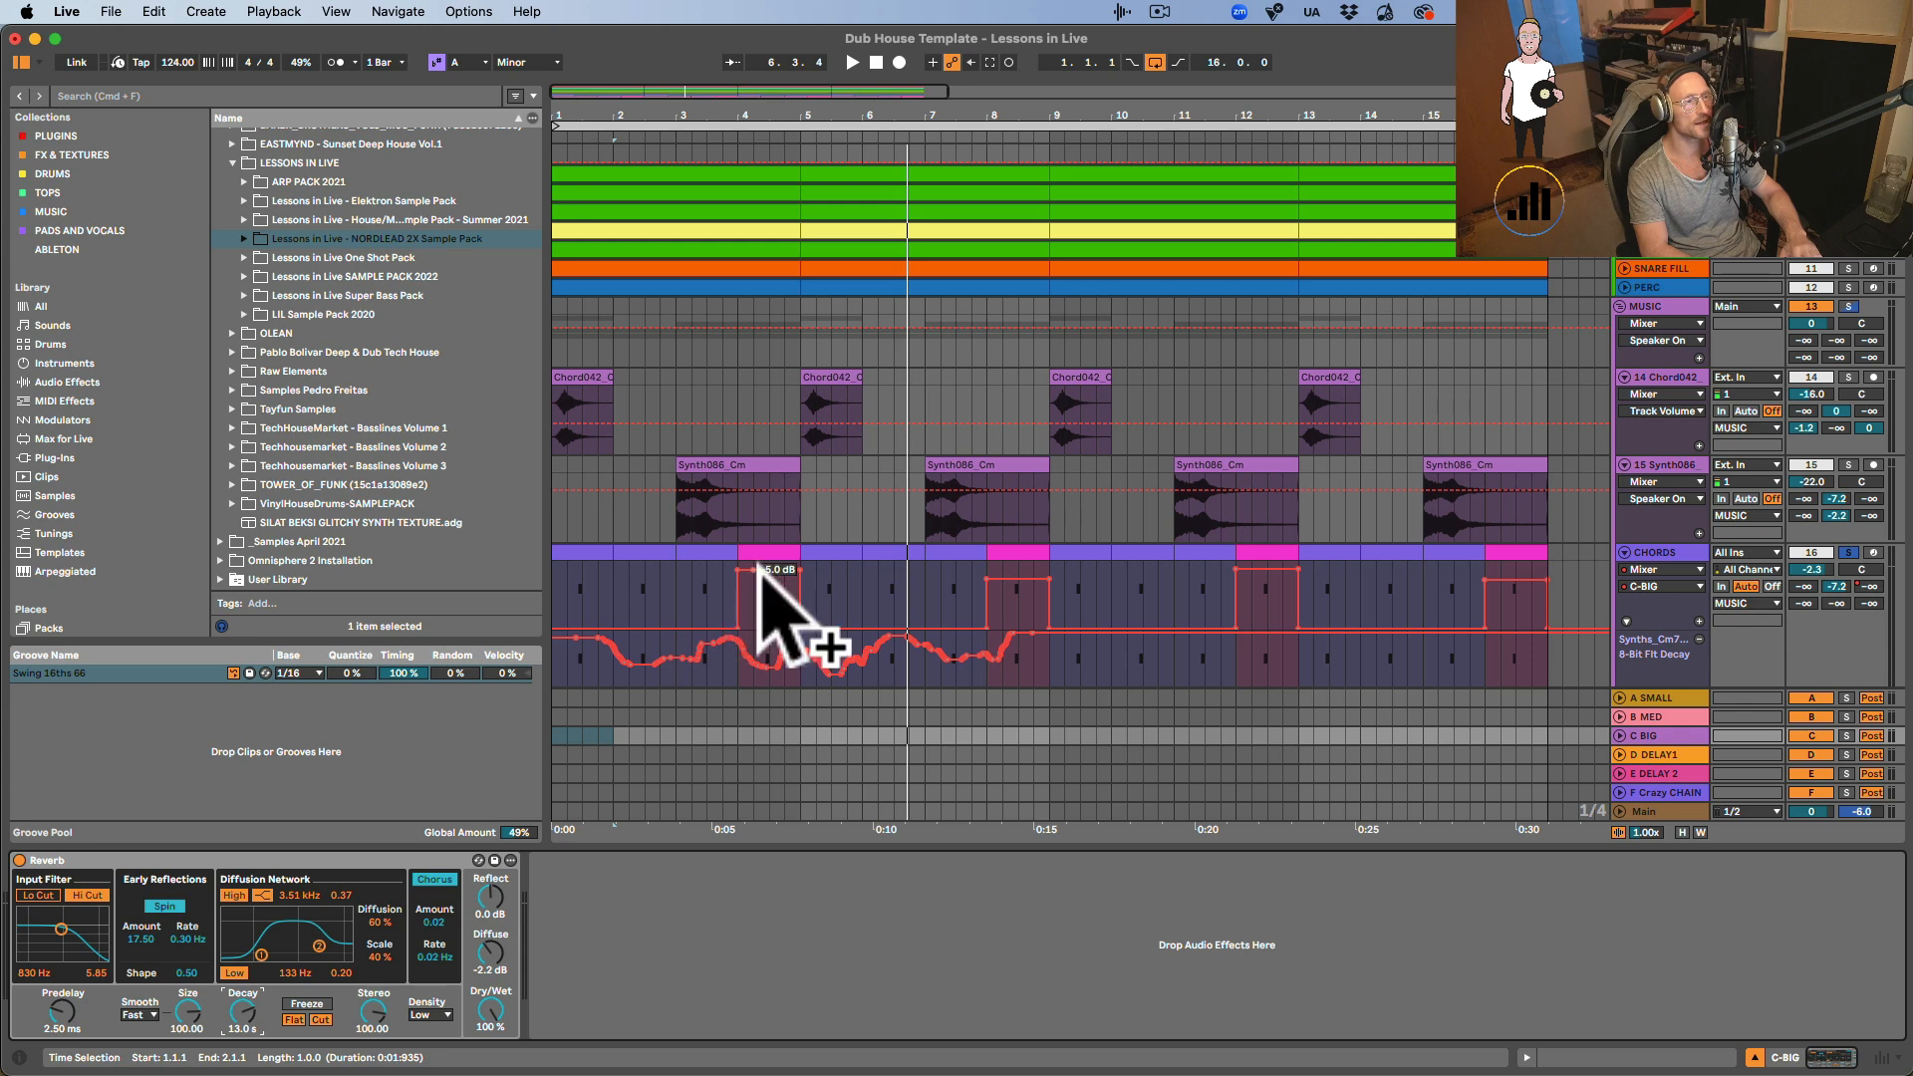
click(763, 566)
key(space)
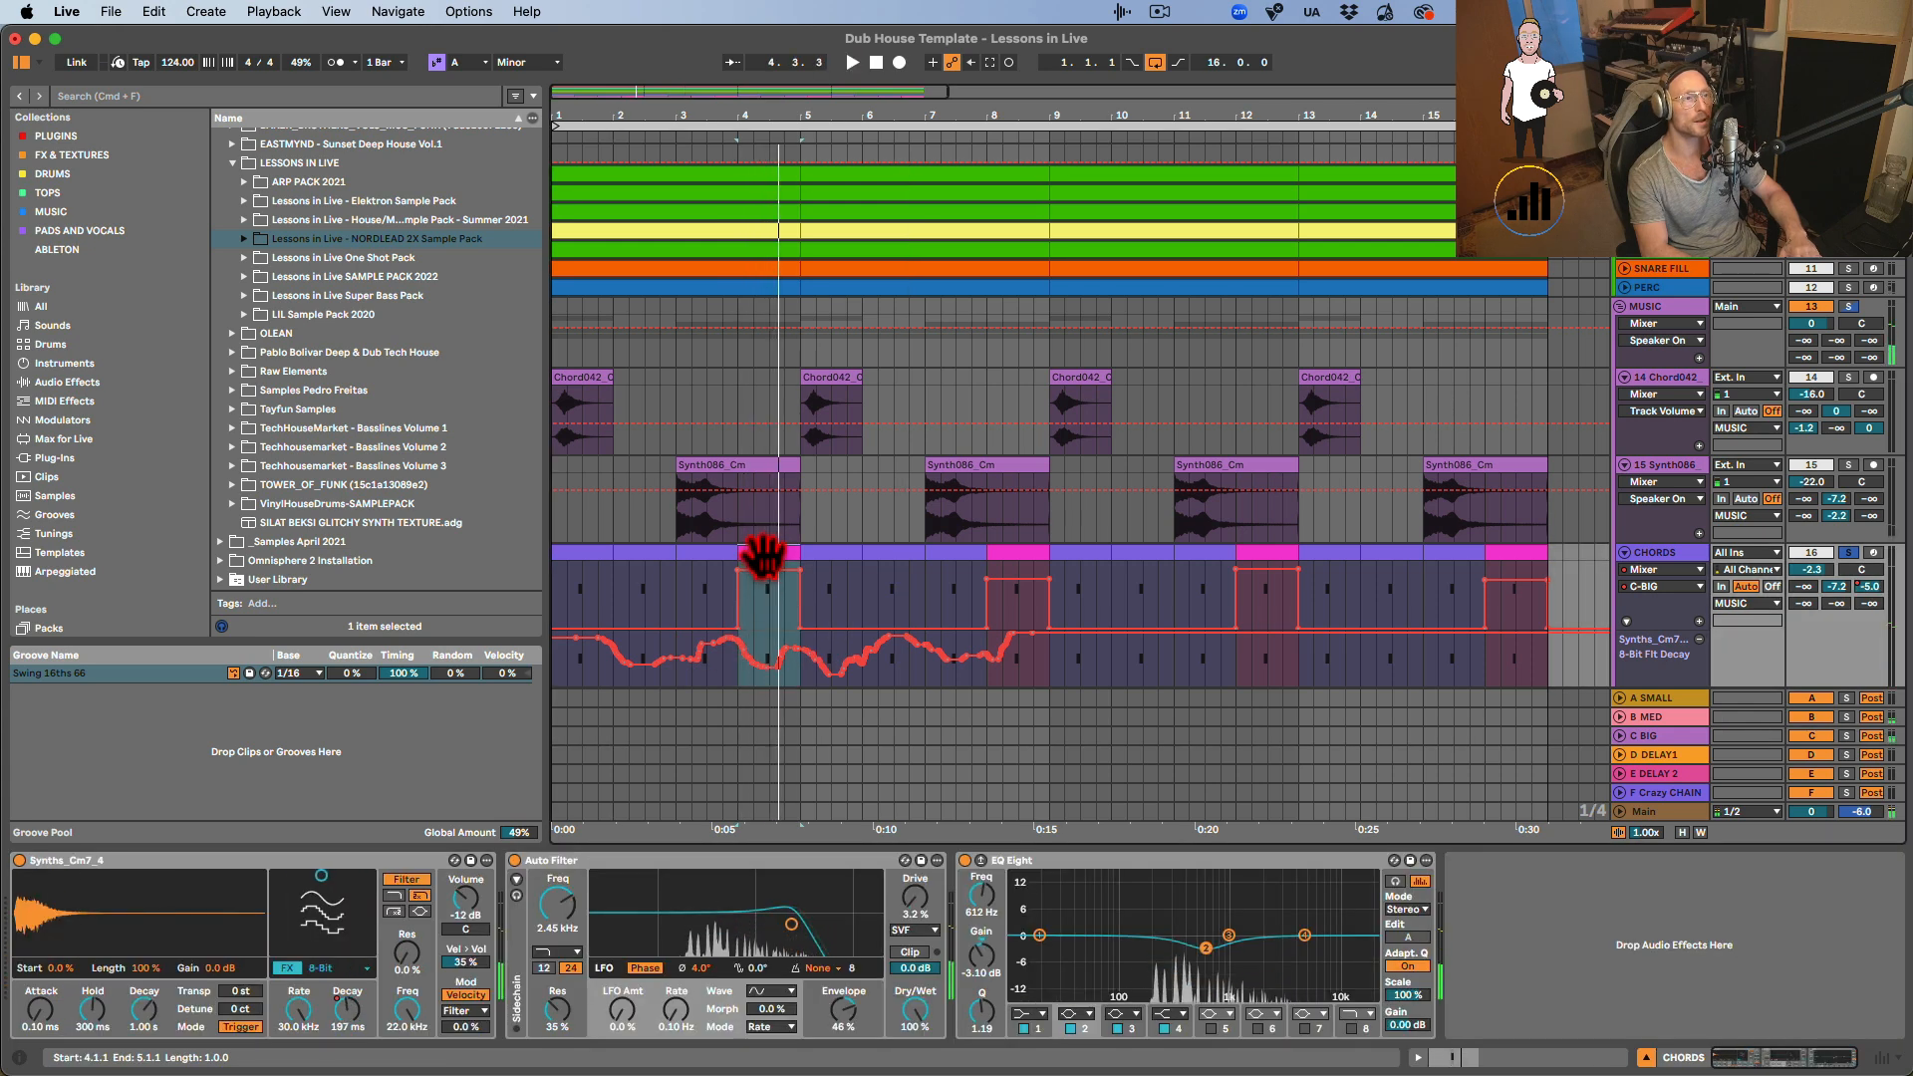
click(641, 553)
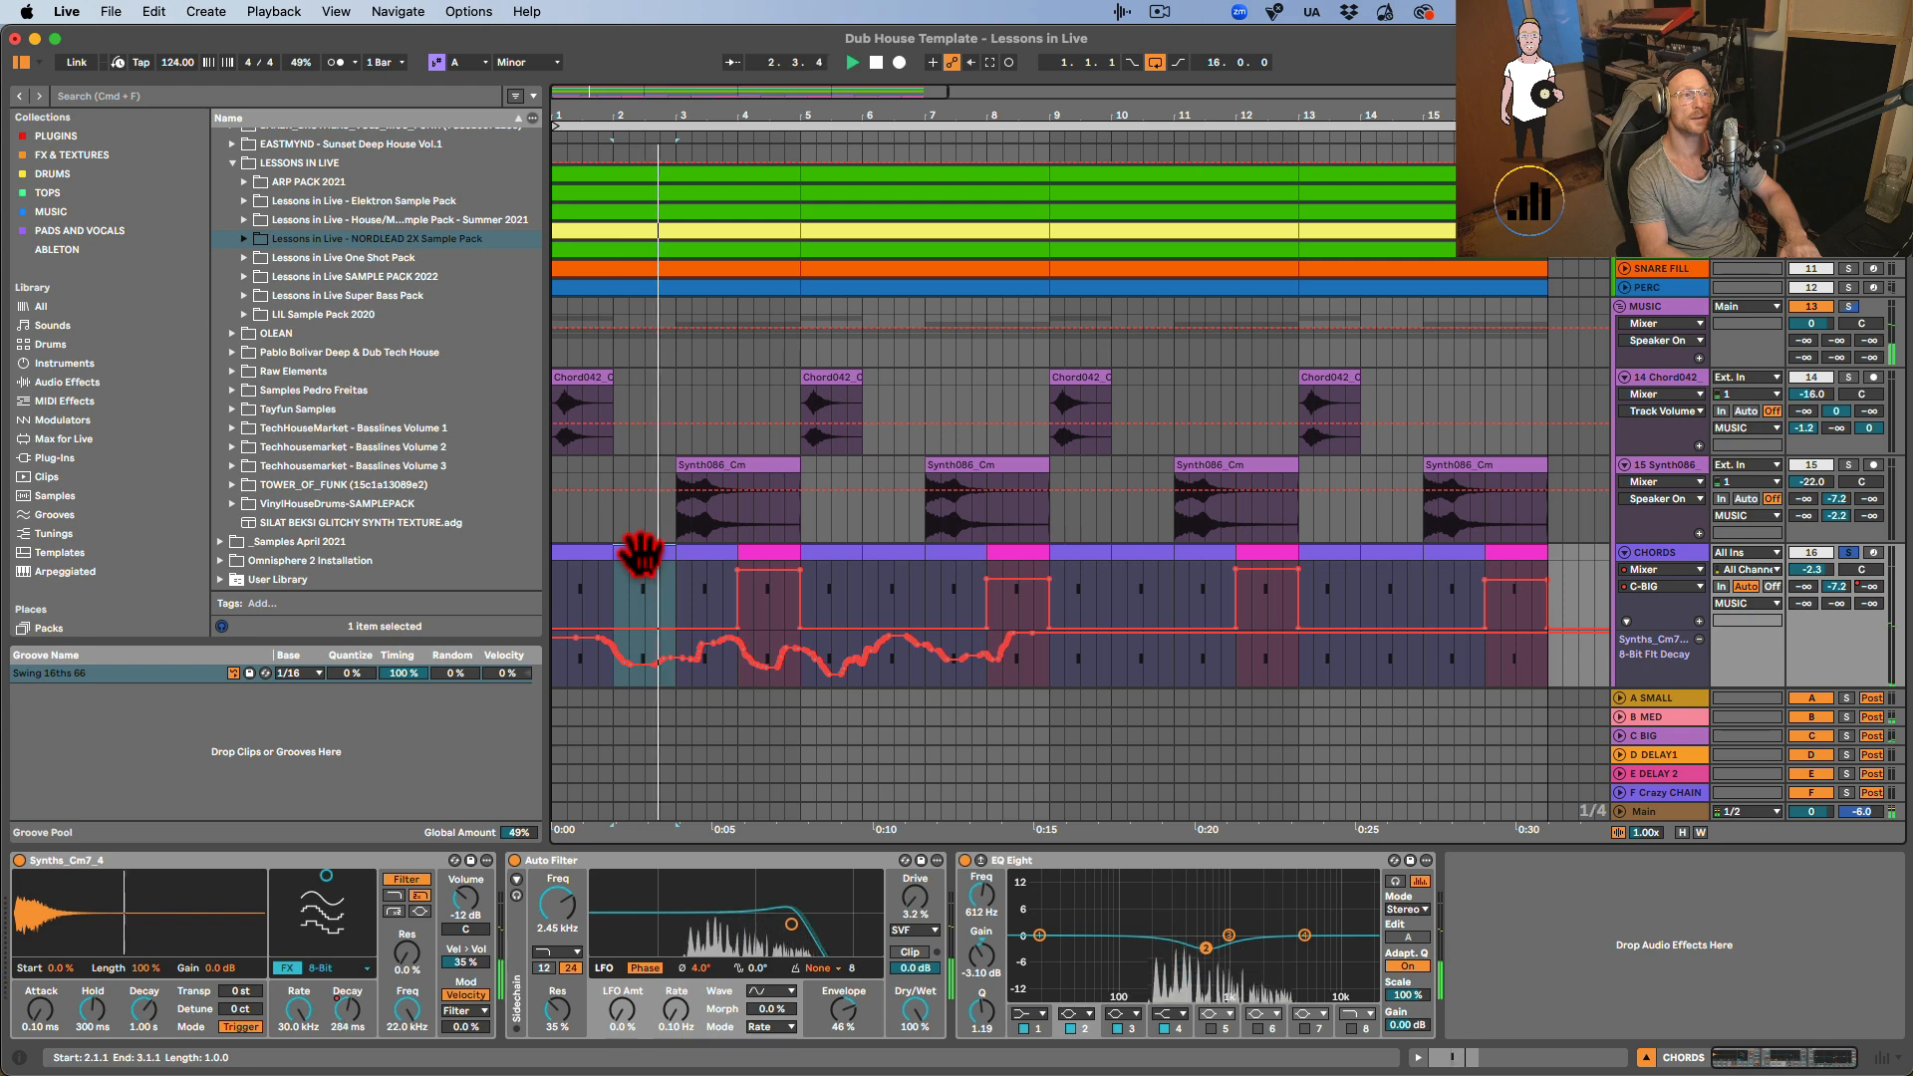
key(space)
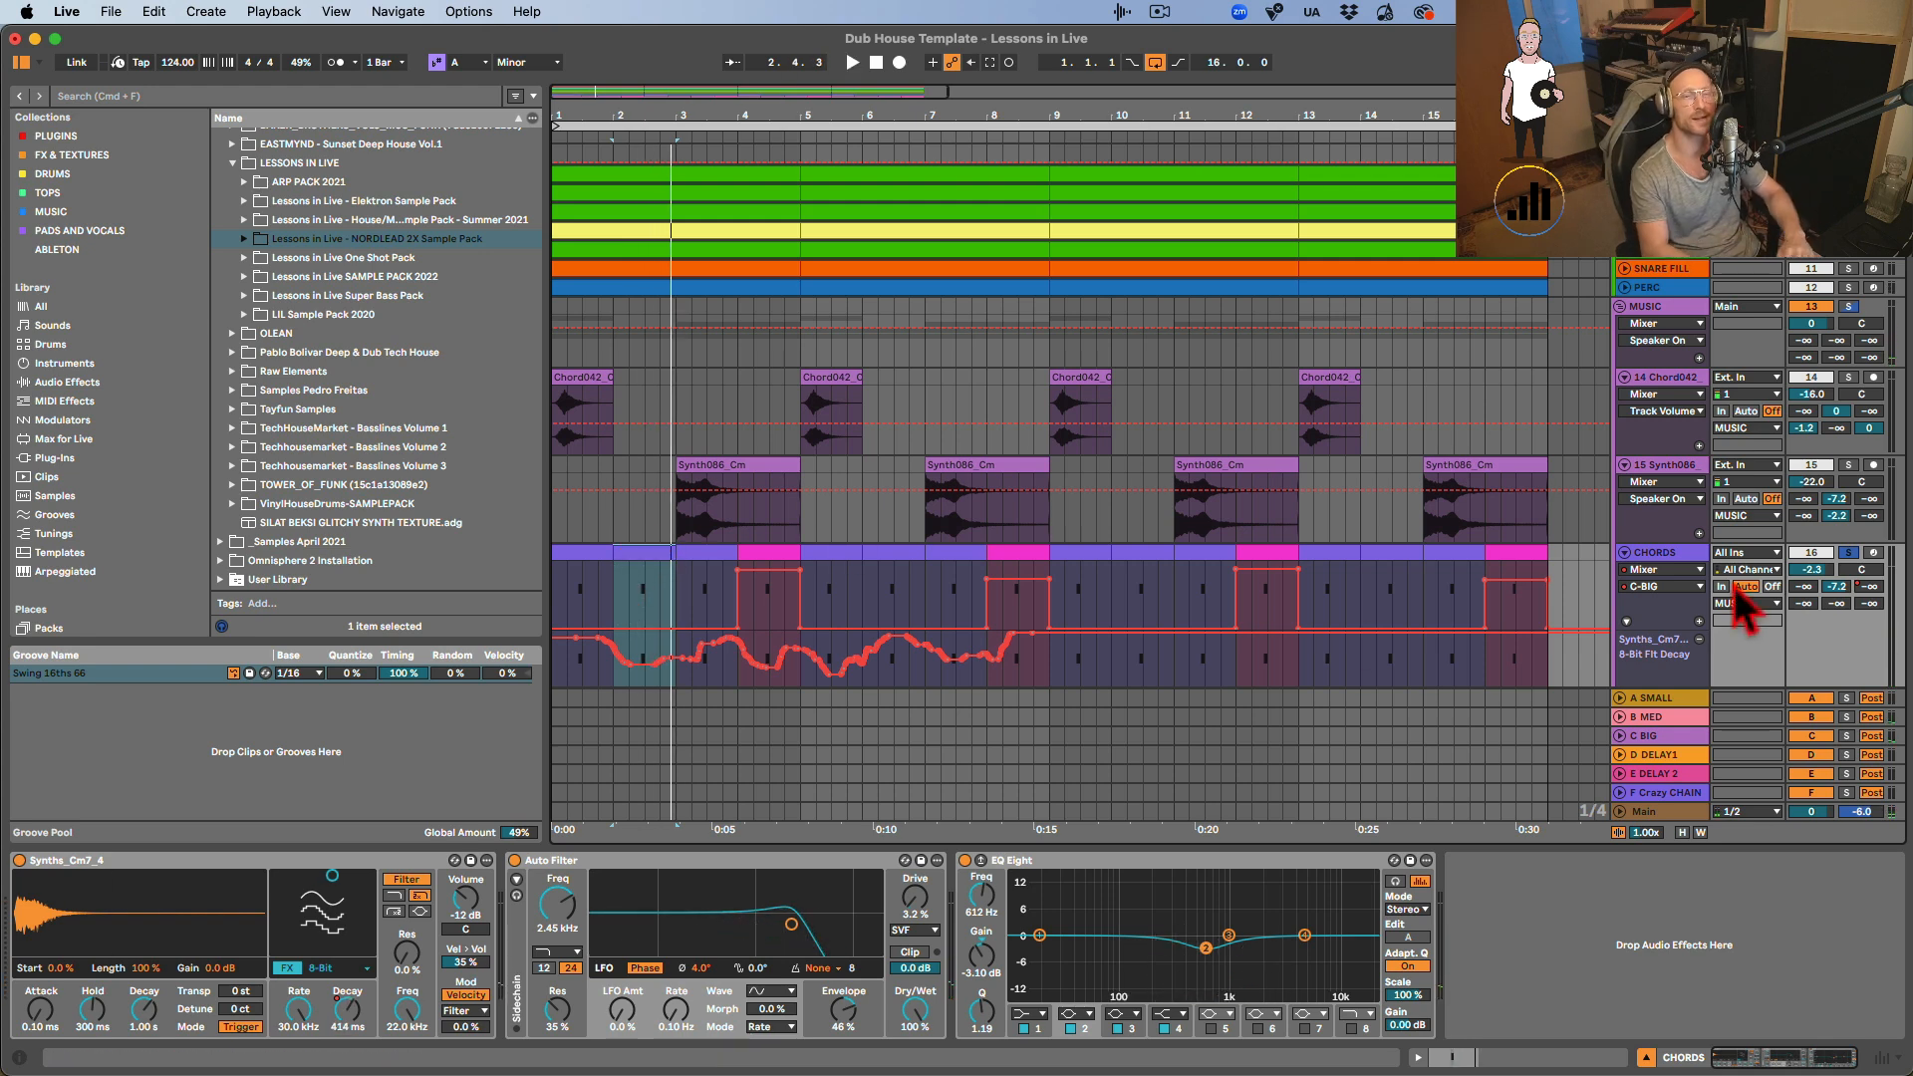
Unsolo the CHORDS track and fold the Chord042, Synth086 and CHORDS tracks.
click(1850, 555)
click(1643, 379)
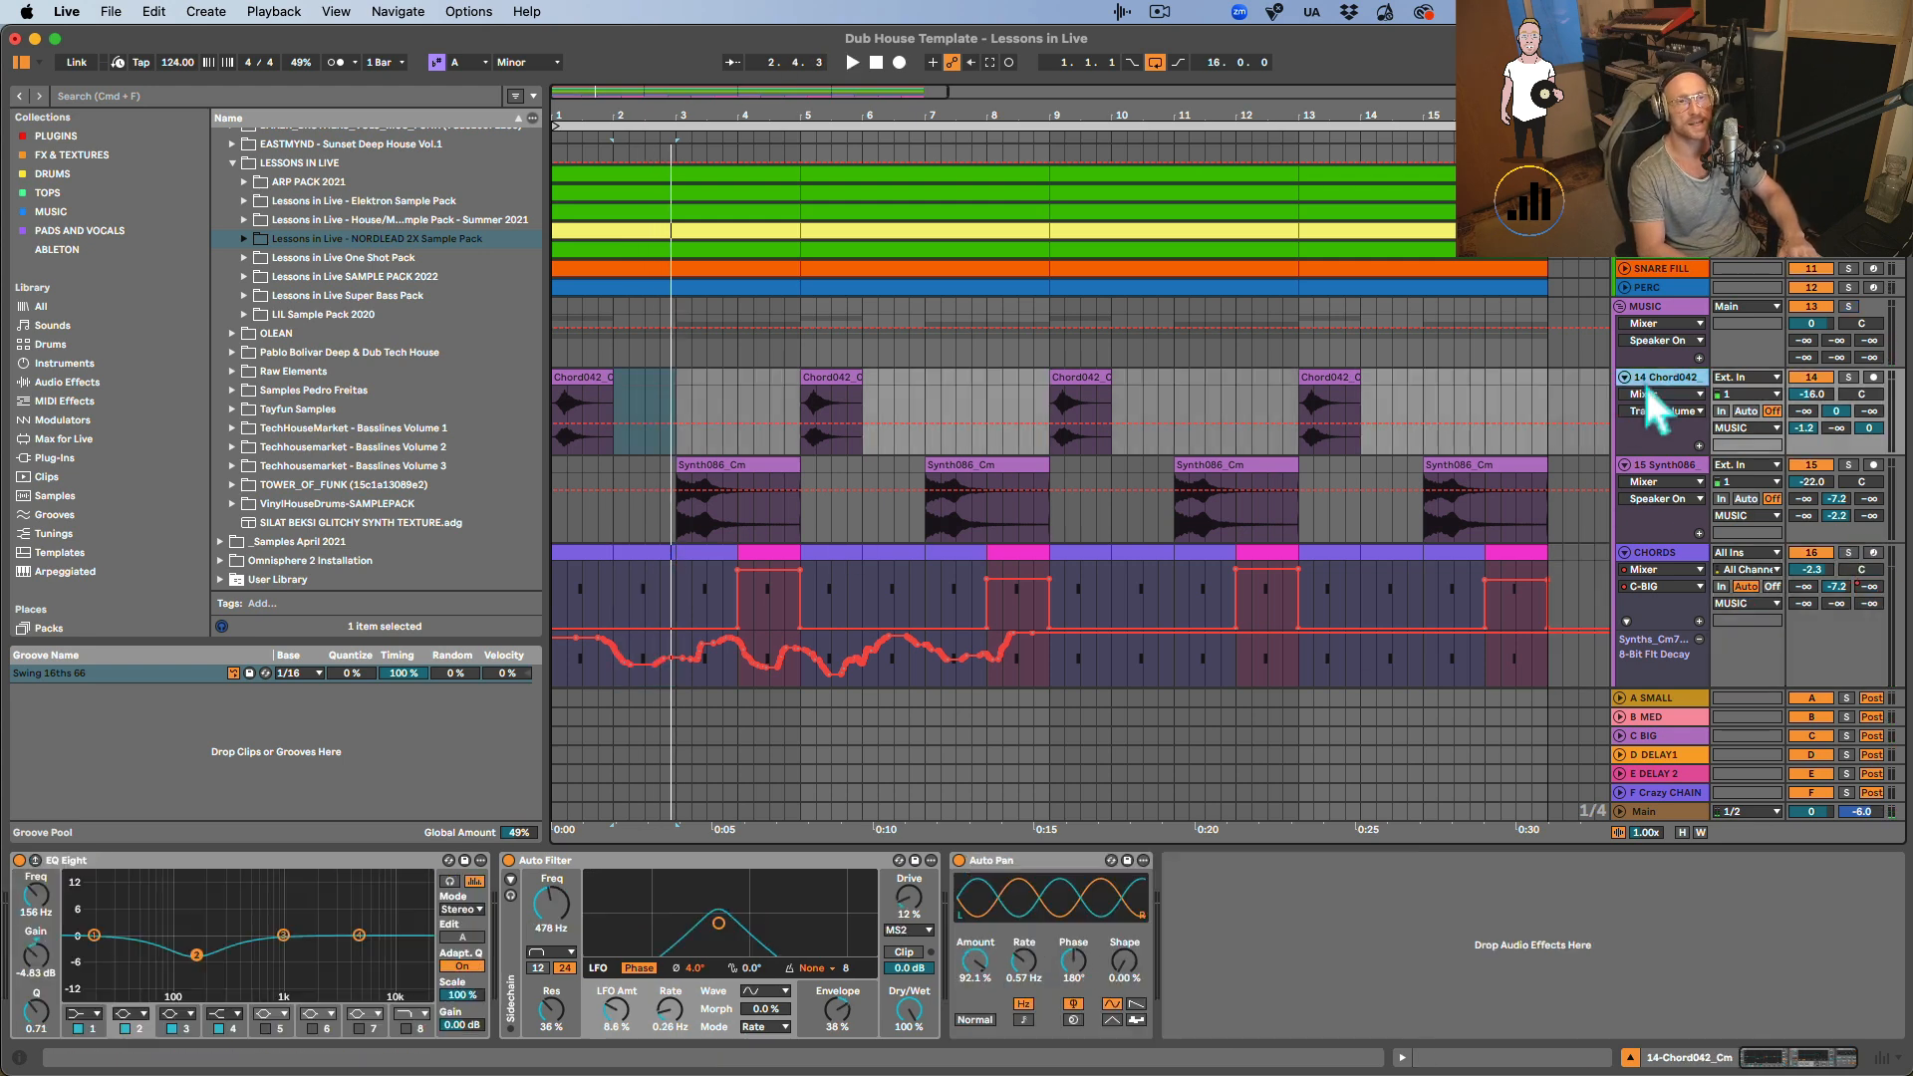
key(u)
key(Down)
key(u)
key(Down)
key(u)
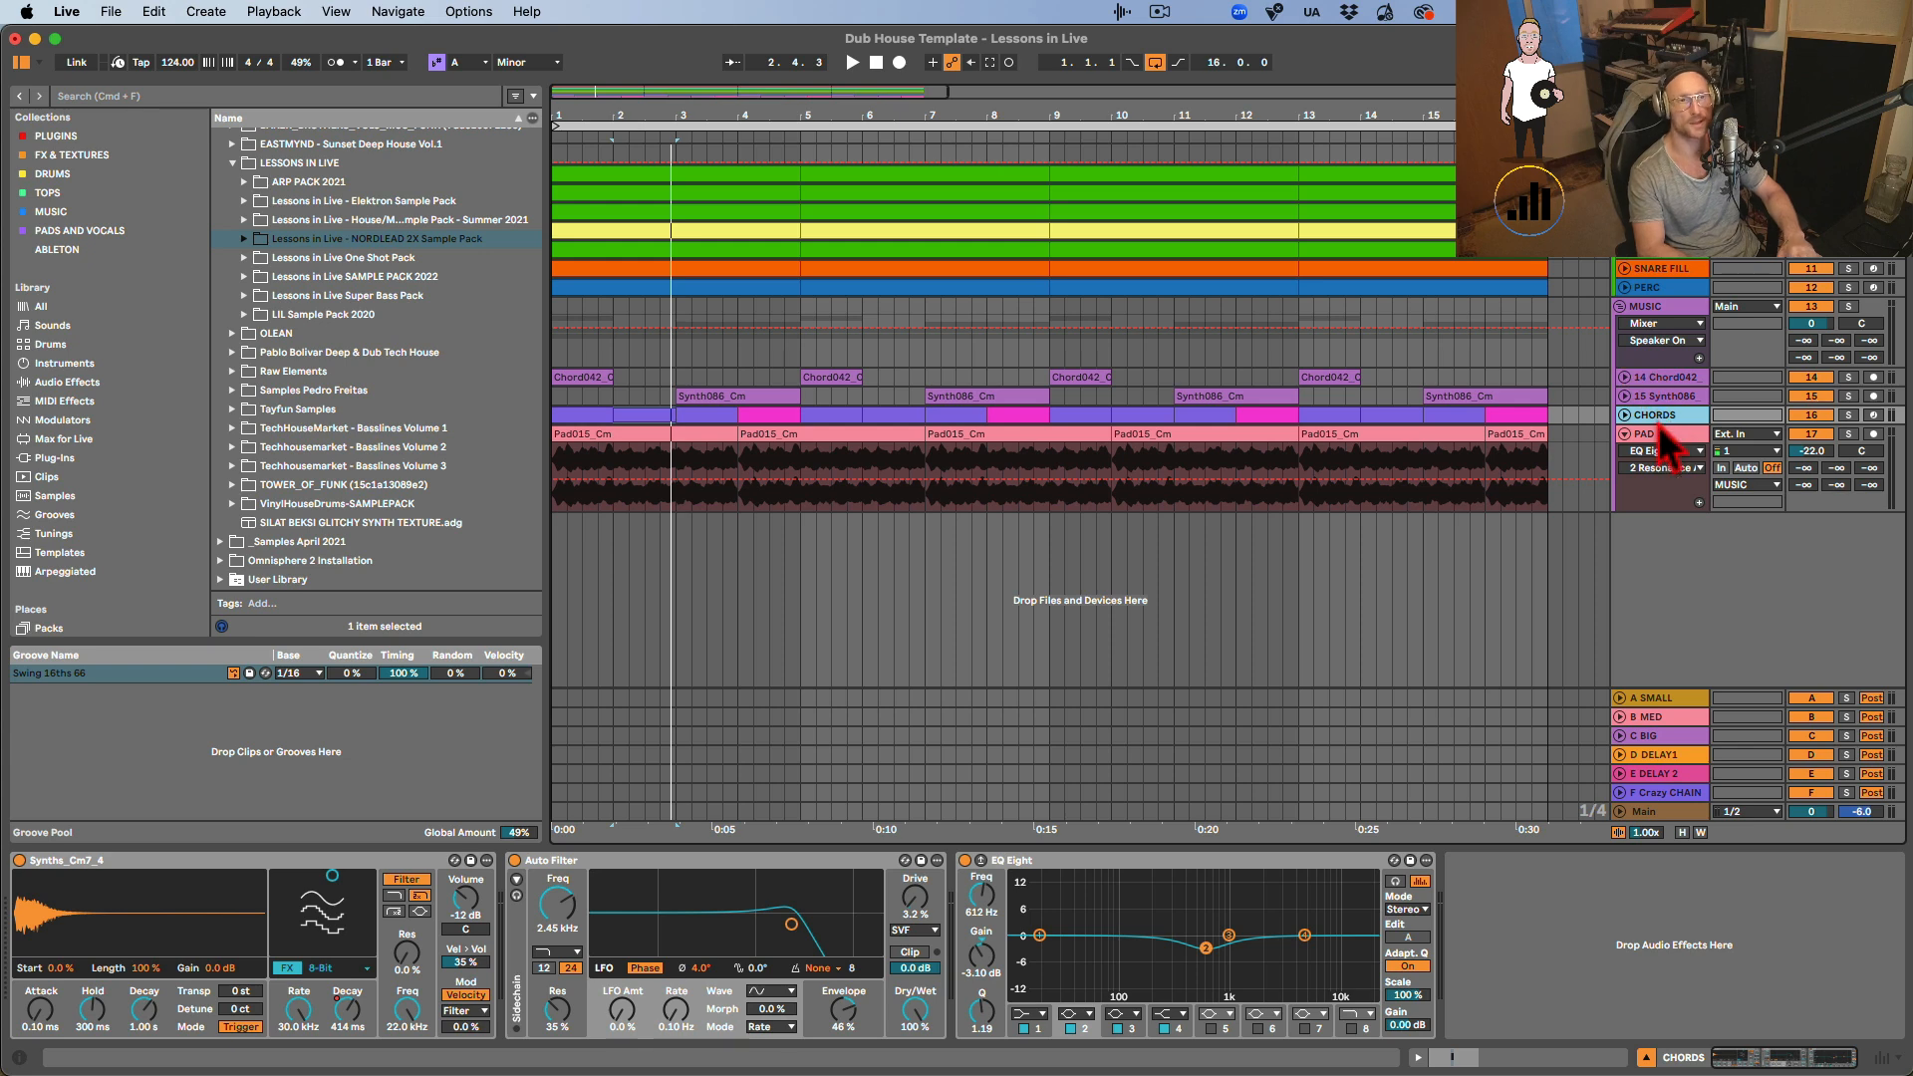
Audition the PAD track in solo with its devices shown, raising its Auto Filter frequency to 1.09 kHz.
click(1658, 436)
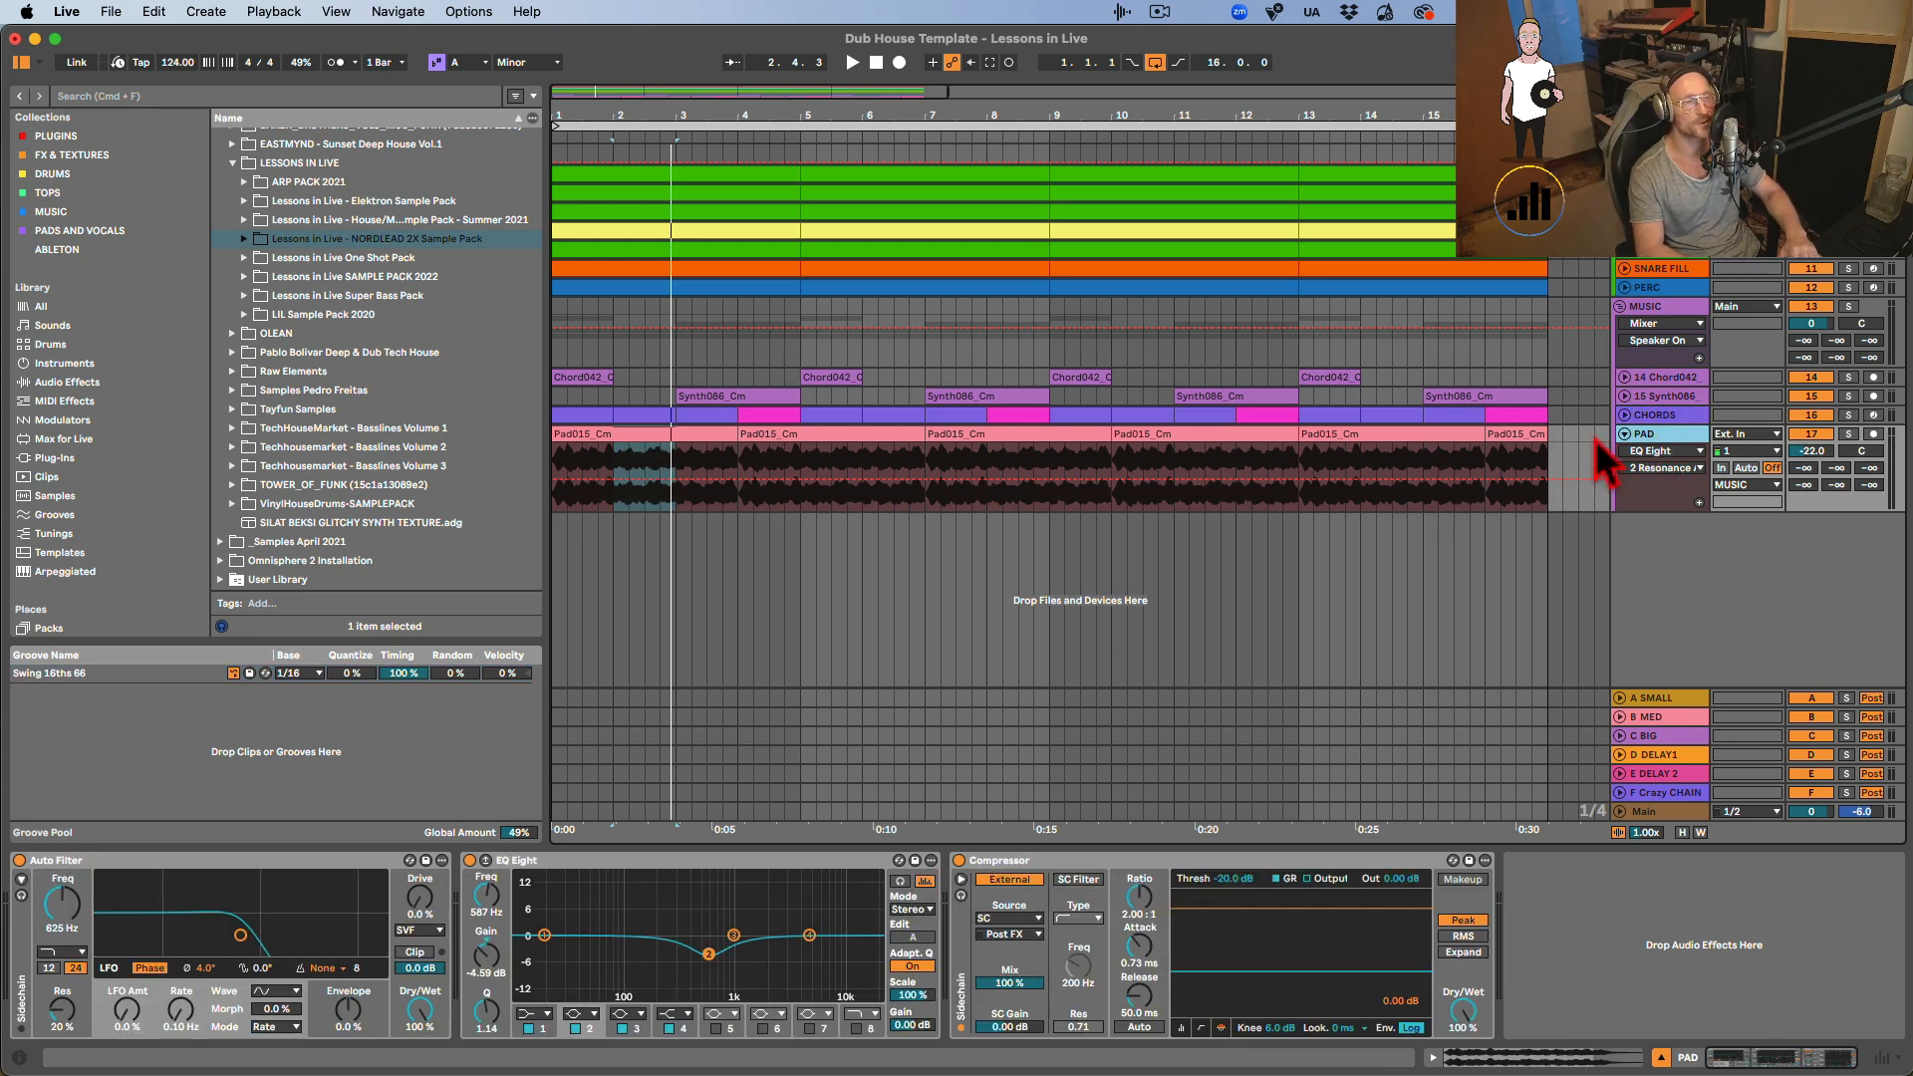
click(1848, 435)
key(space)
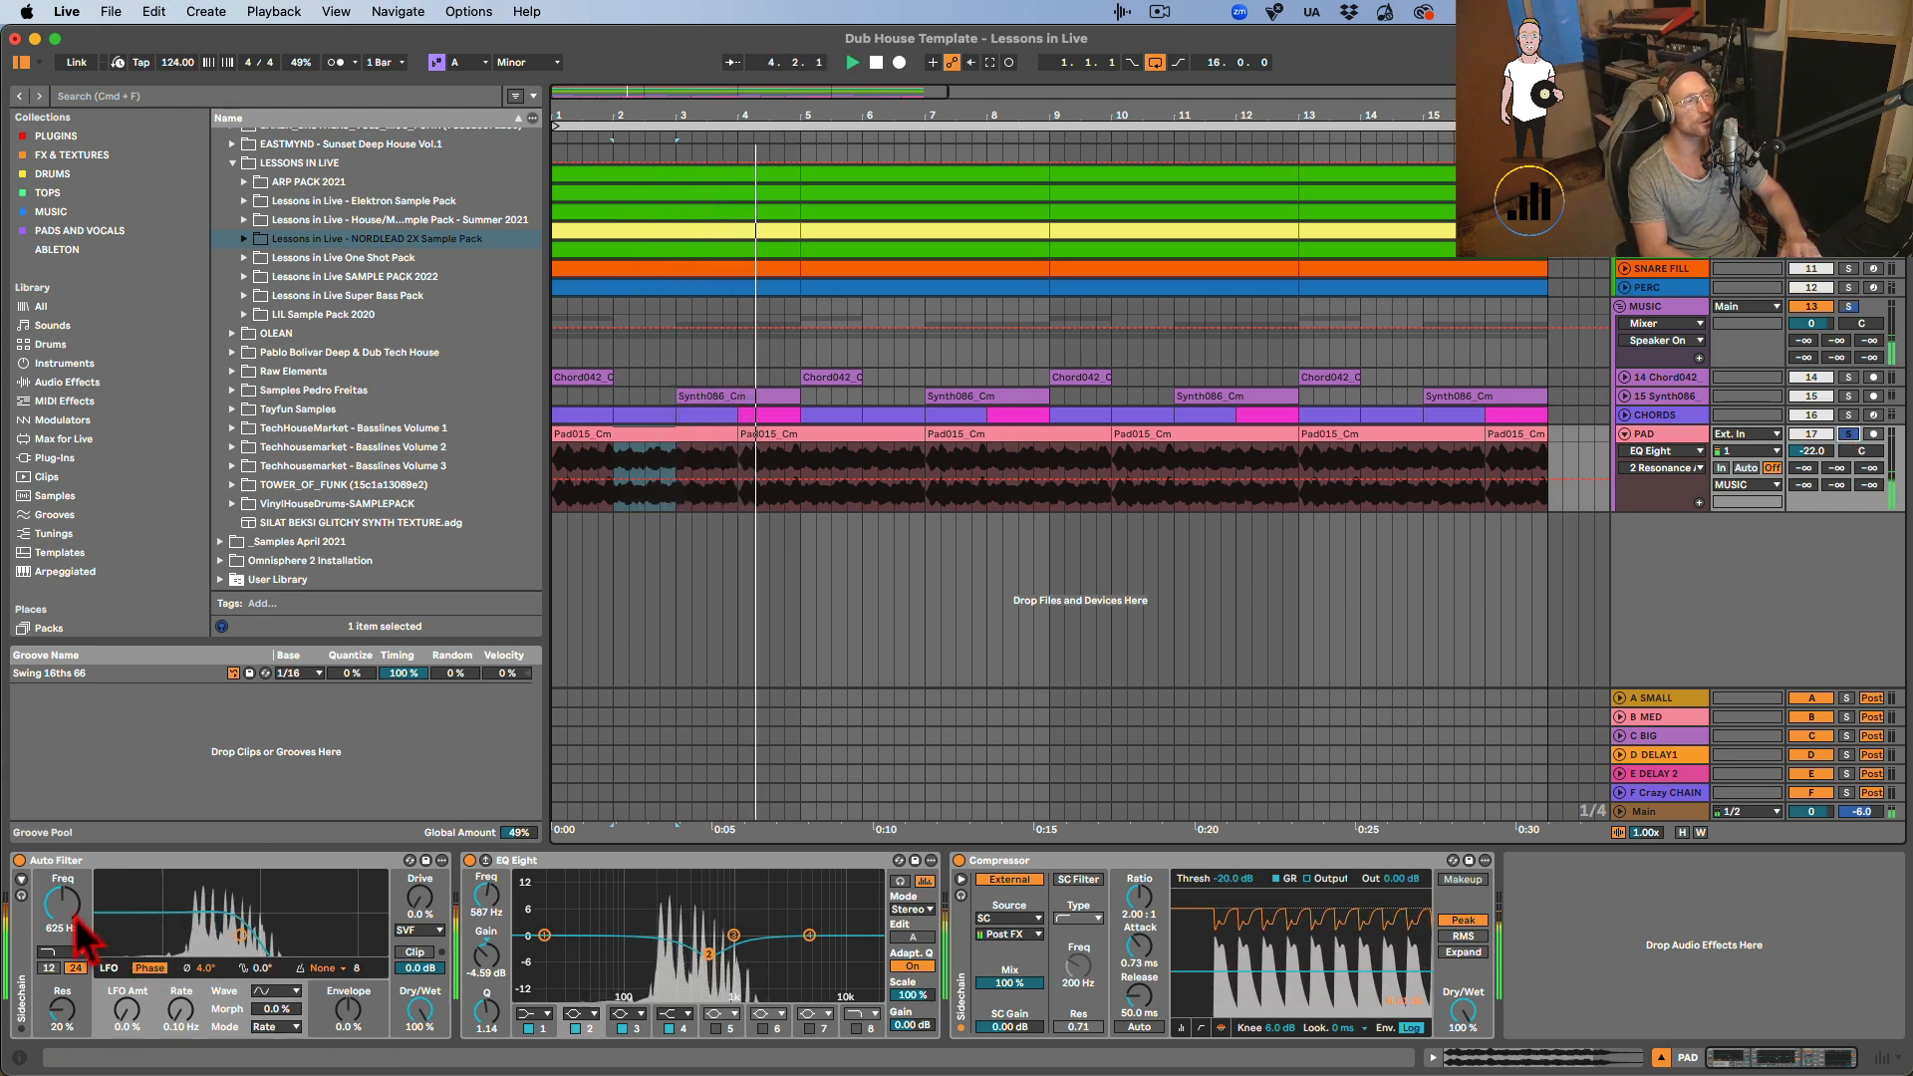
mouse_move(62, 903)
mouse_down()
mouse_move(62, 825)
mouse_move(62, 879)
mouse_up()
key(space)
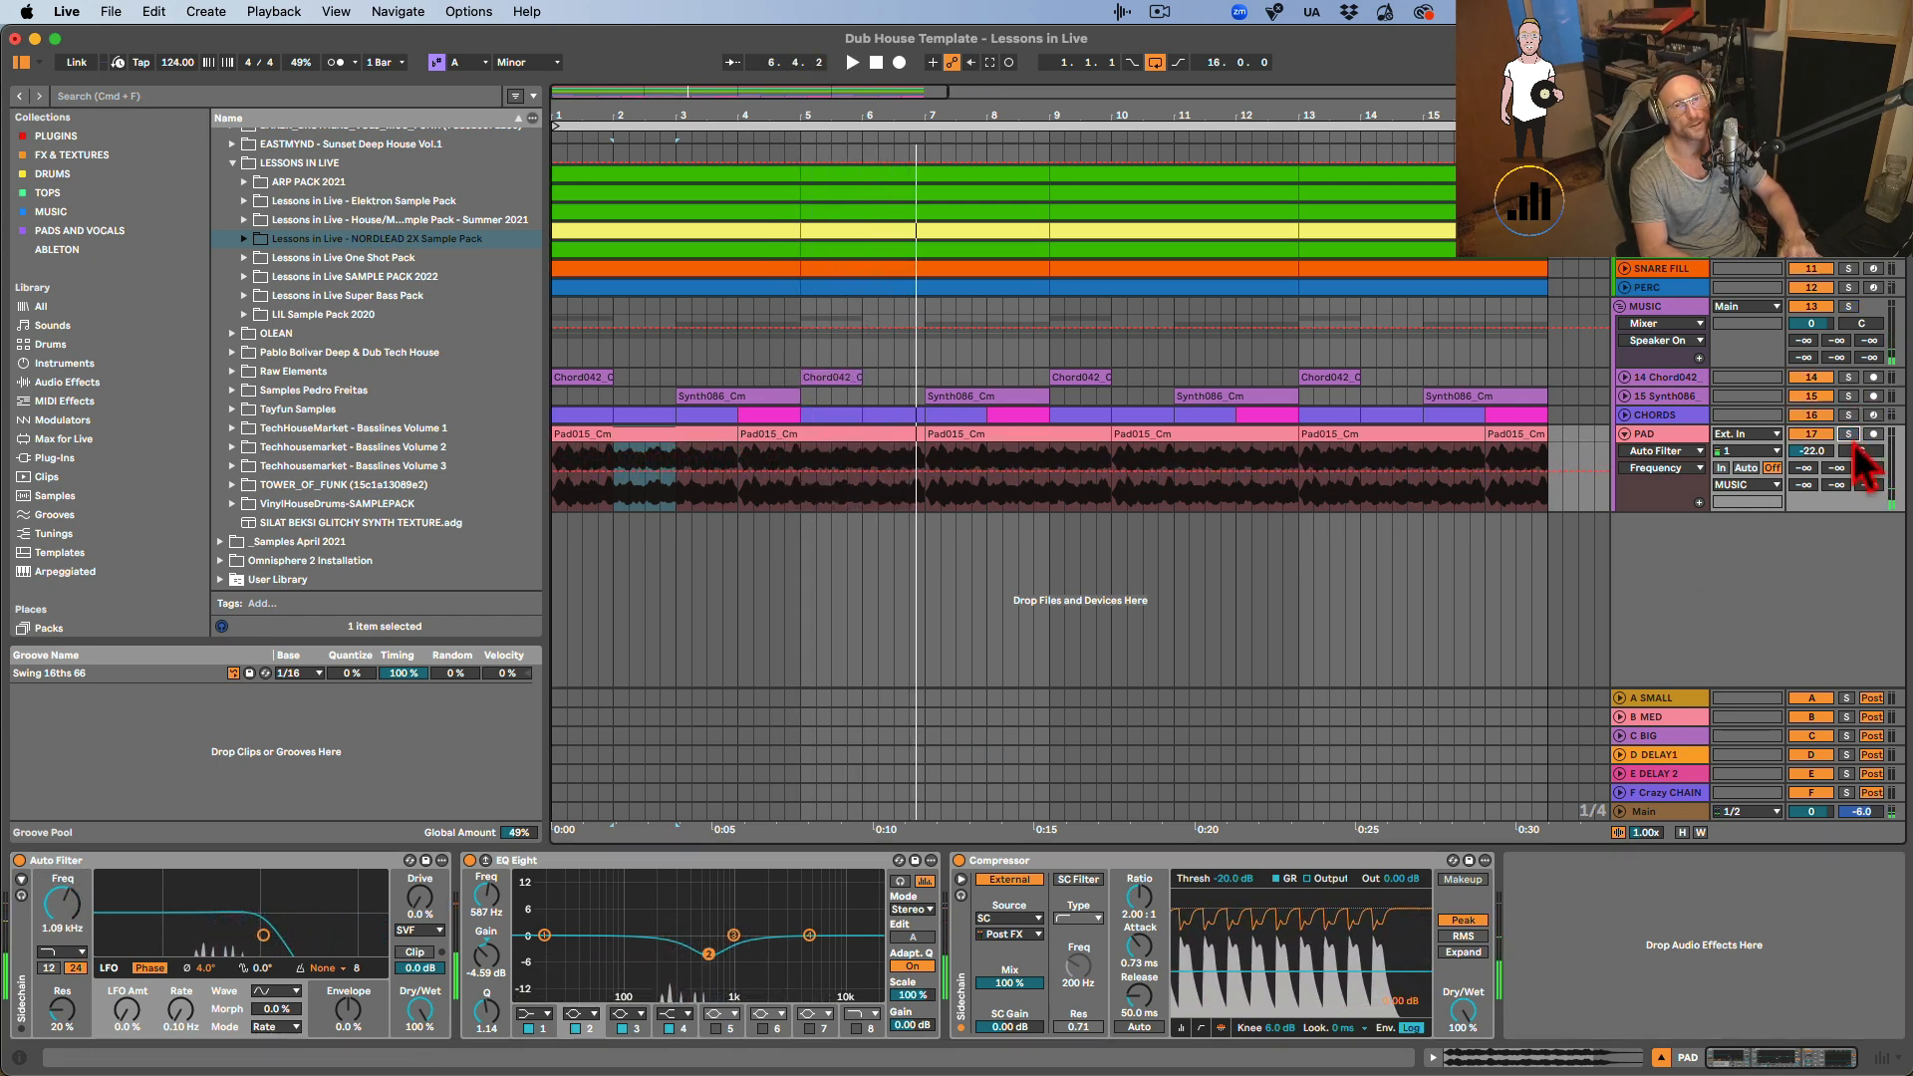
Record Auto Filter frequency and resonance automation on the PAD track from bar 1 to bar 9.
click(875, 62)
click(899, 64)
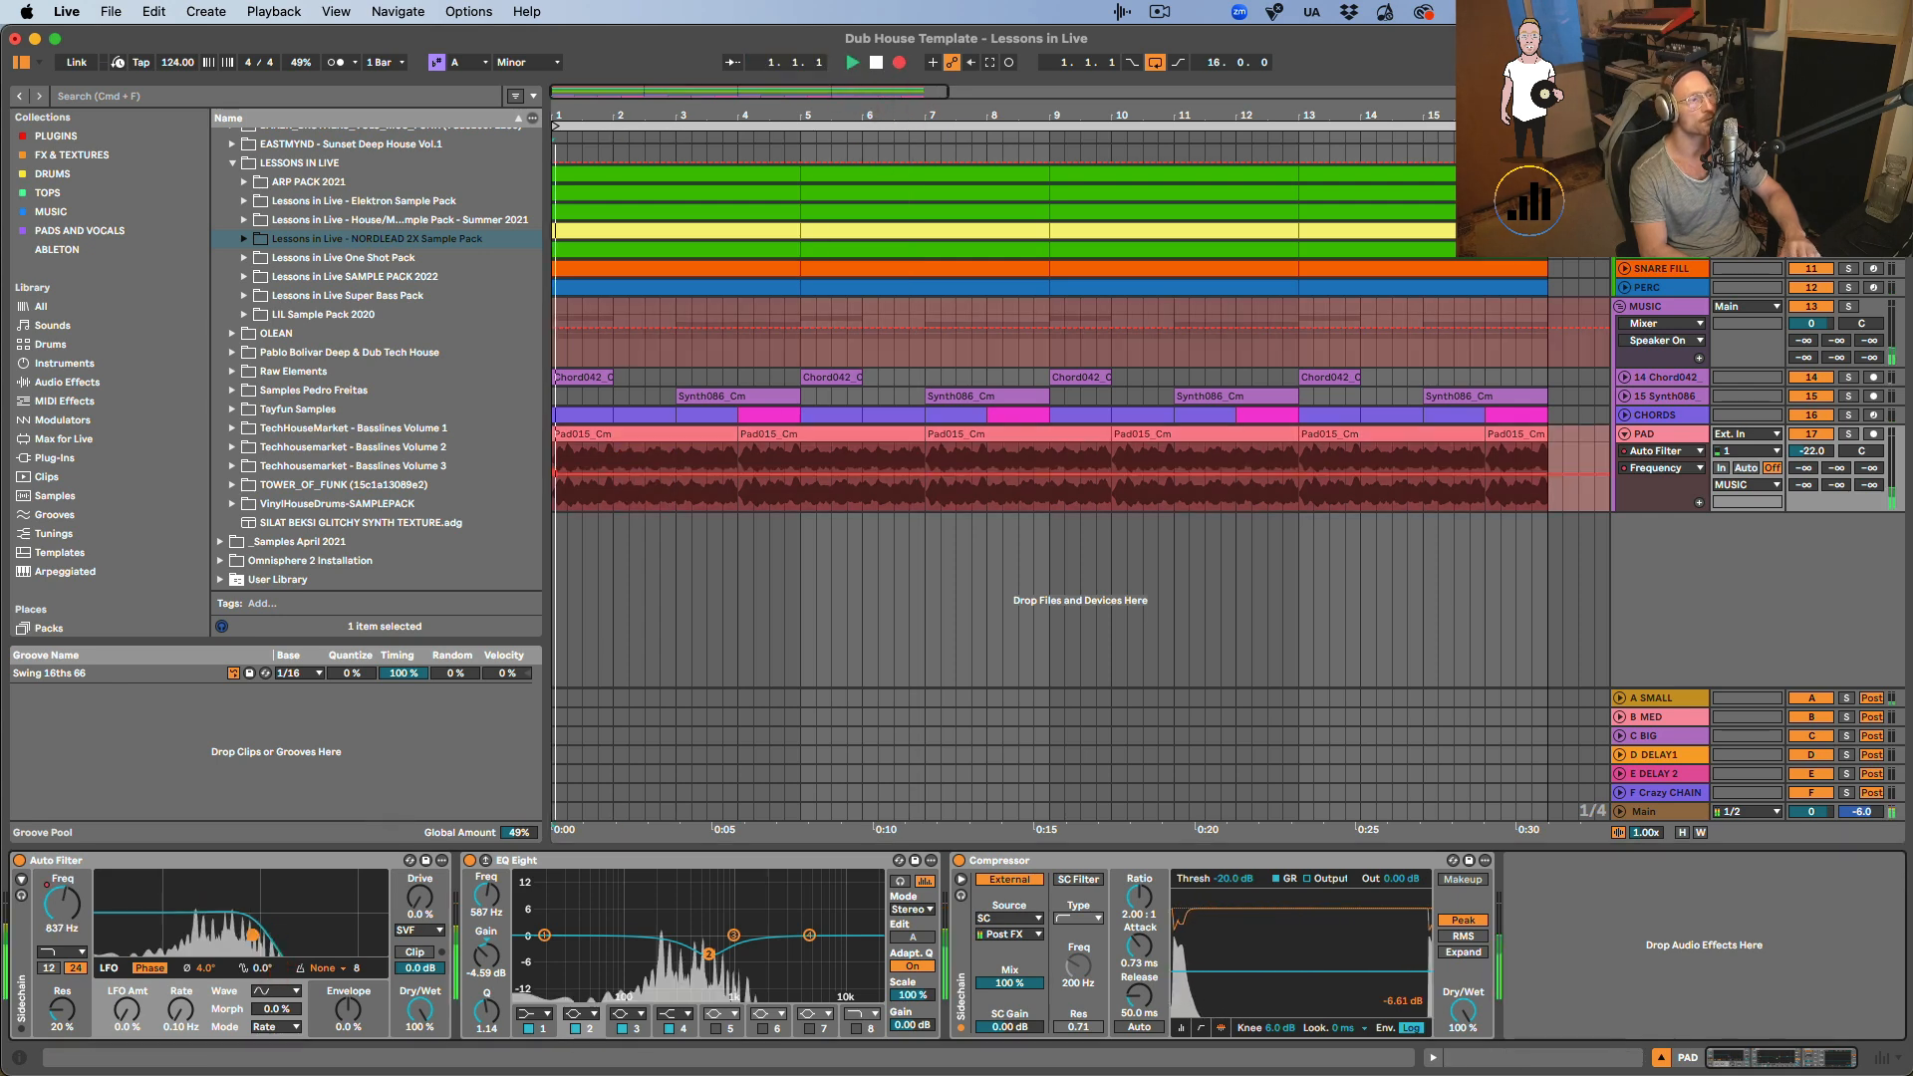
mouse_move(263, 935)
mouse_down()
mouse_move(245, 934)
mouse_move(323, 916)
mouse_move(248, 934)
mouse_move(286, 945)
mouse_move(356, 913)
mouse_move(290, 900)
mouse_move(256, 937)
mouse_up()
key(space)
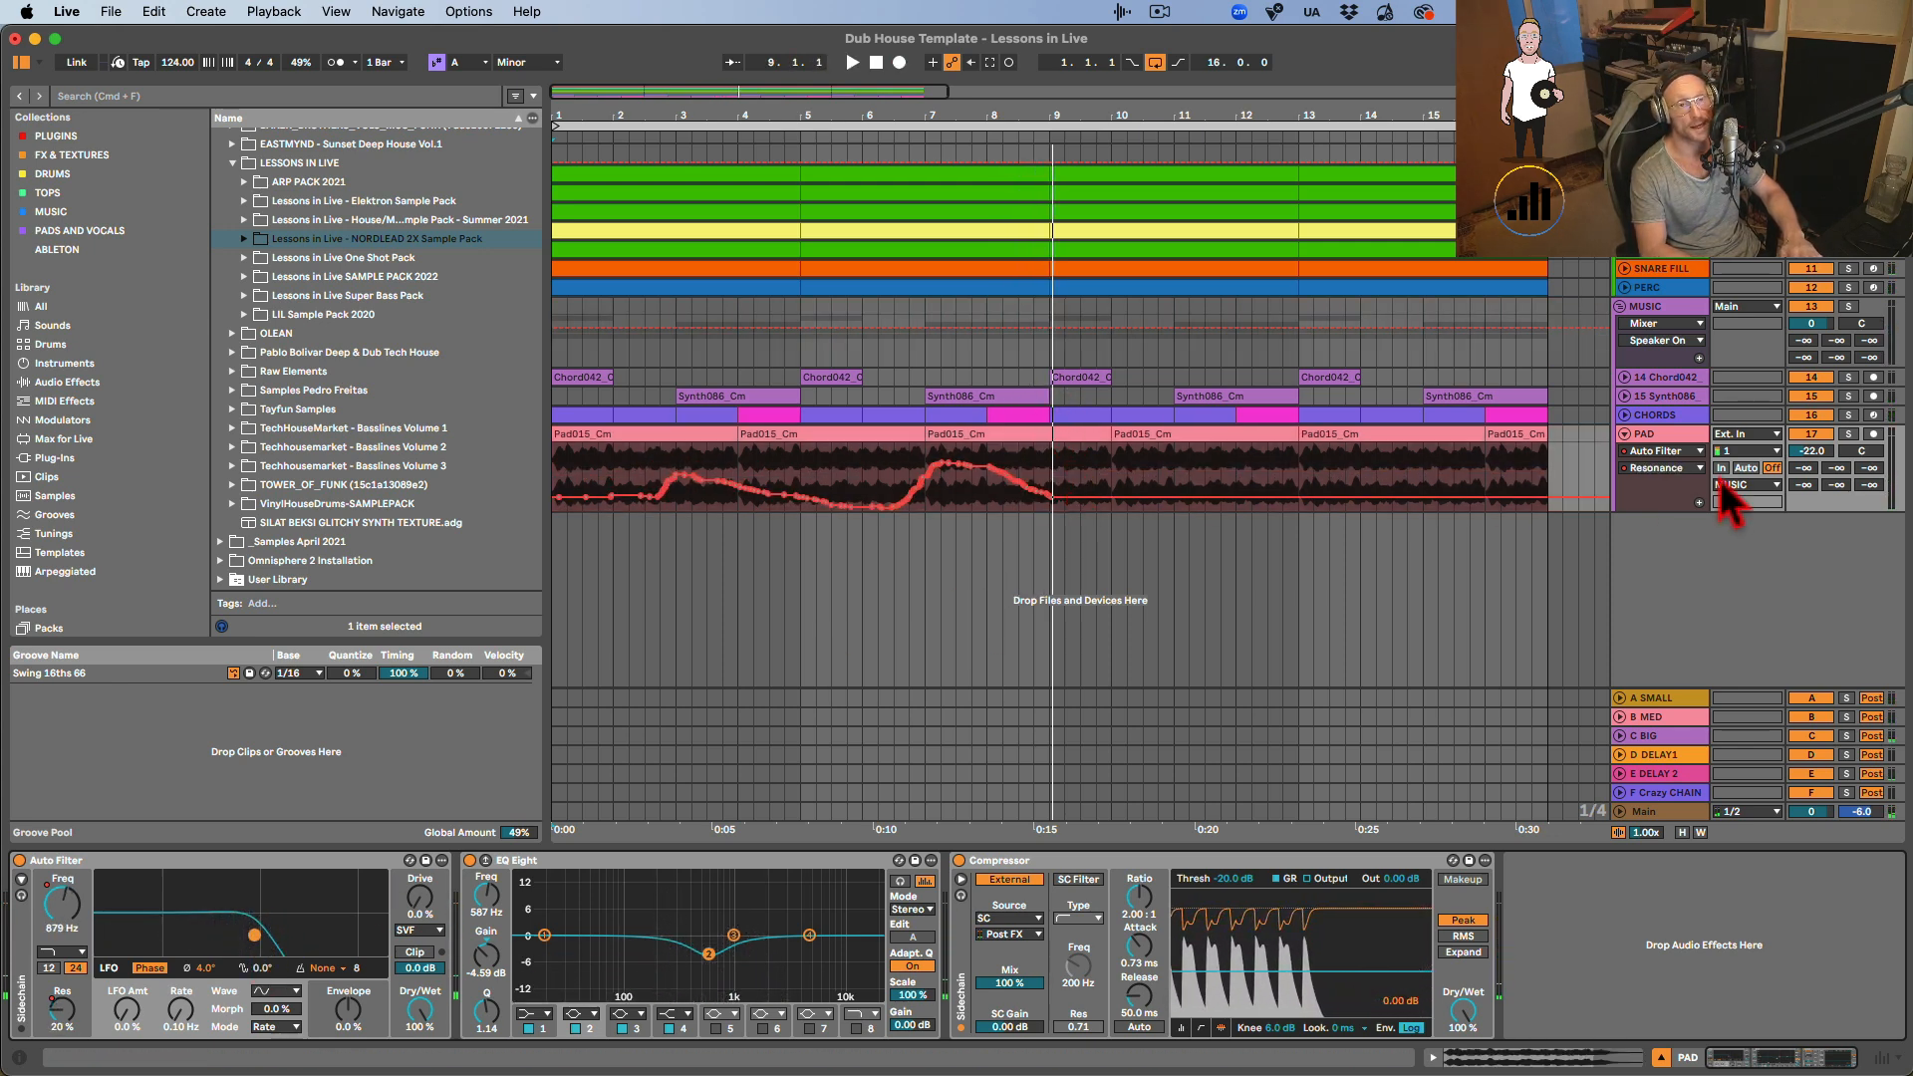
Show the PAD track's Auto Filter automation in separate lanes and duplicate its first eight bars into bars 9 to 16.
right_click(1676, 494)
click(1694, 517)
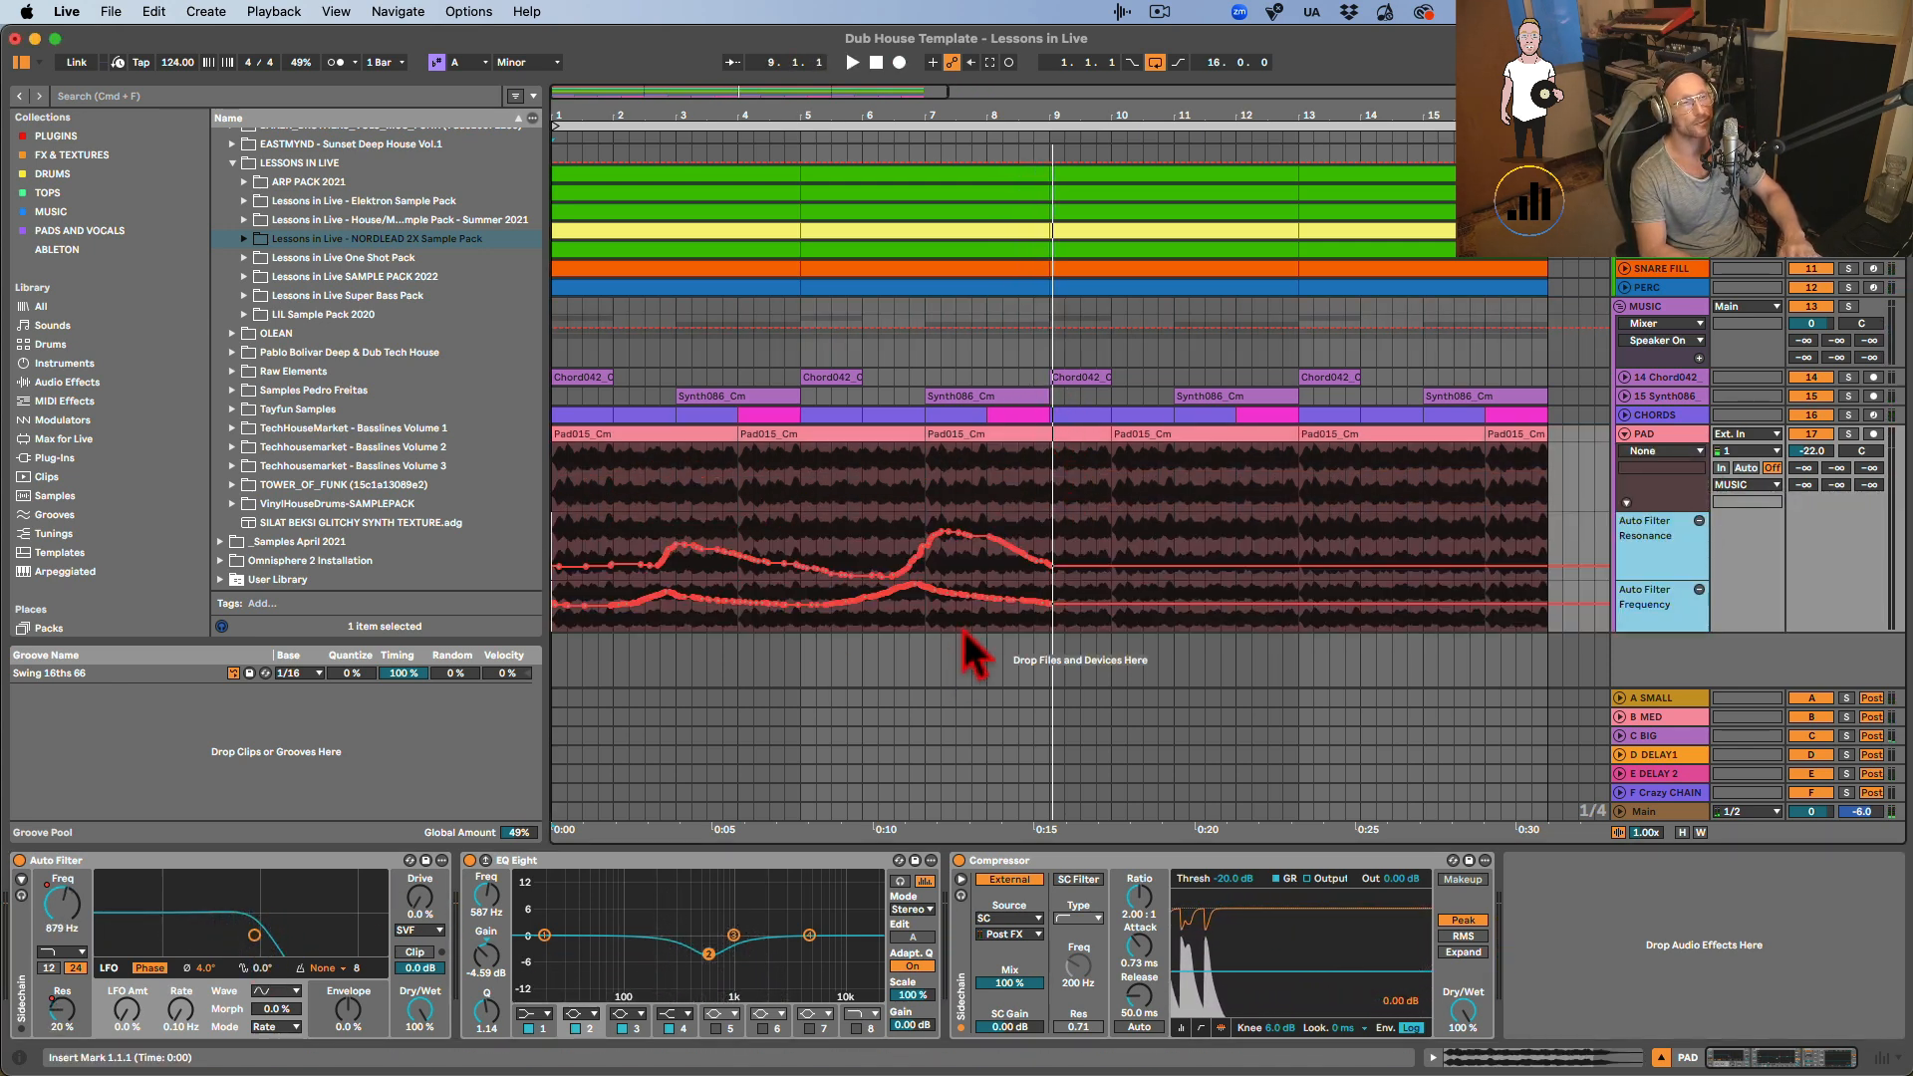
drag(1054, 543, 534, 670)
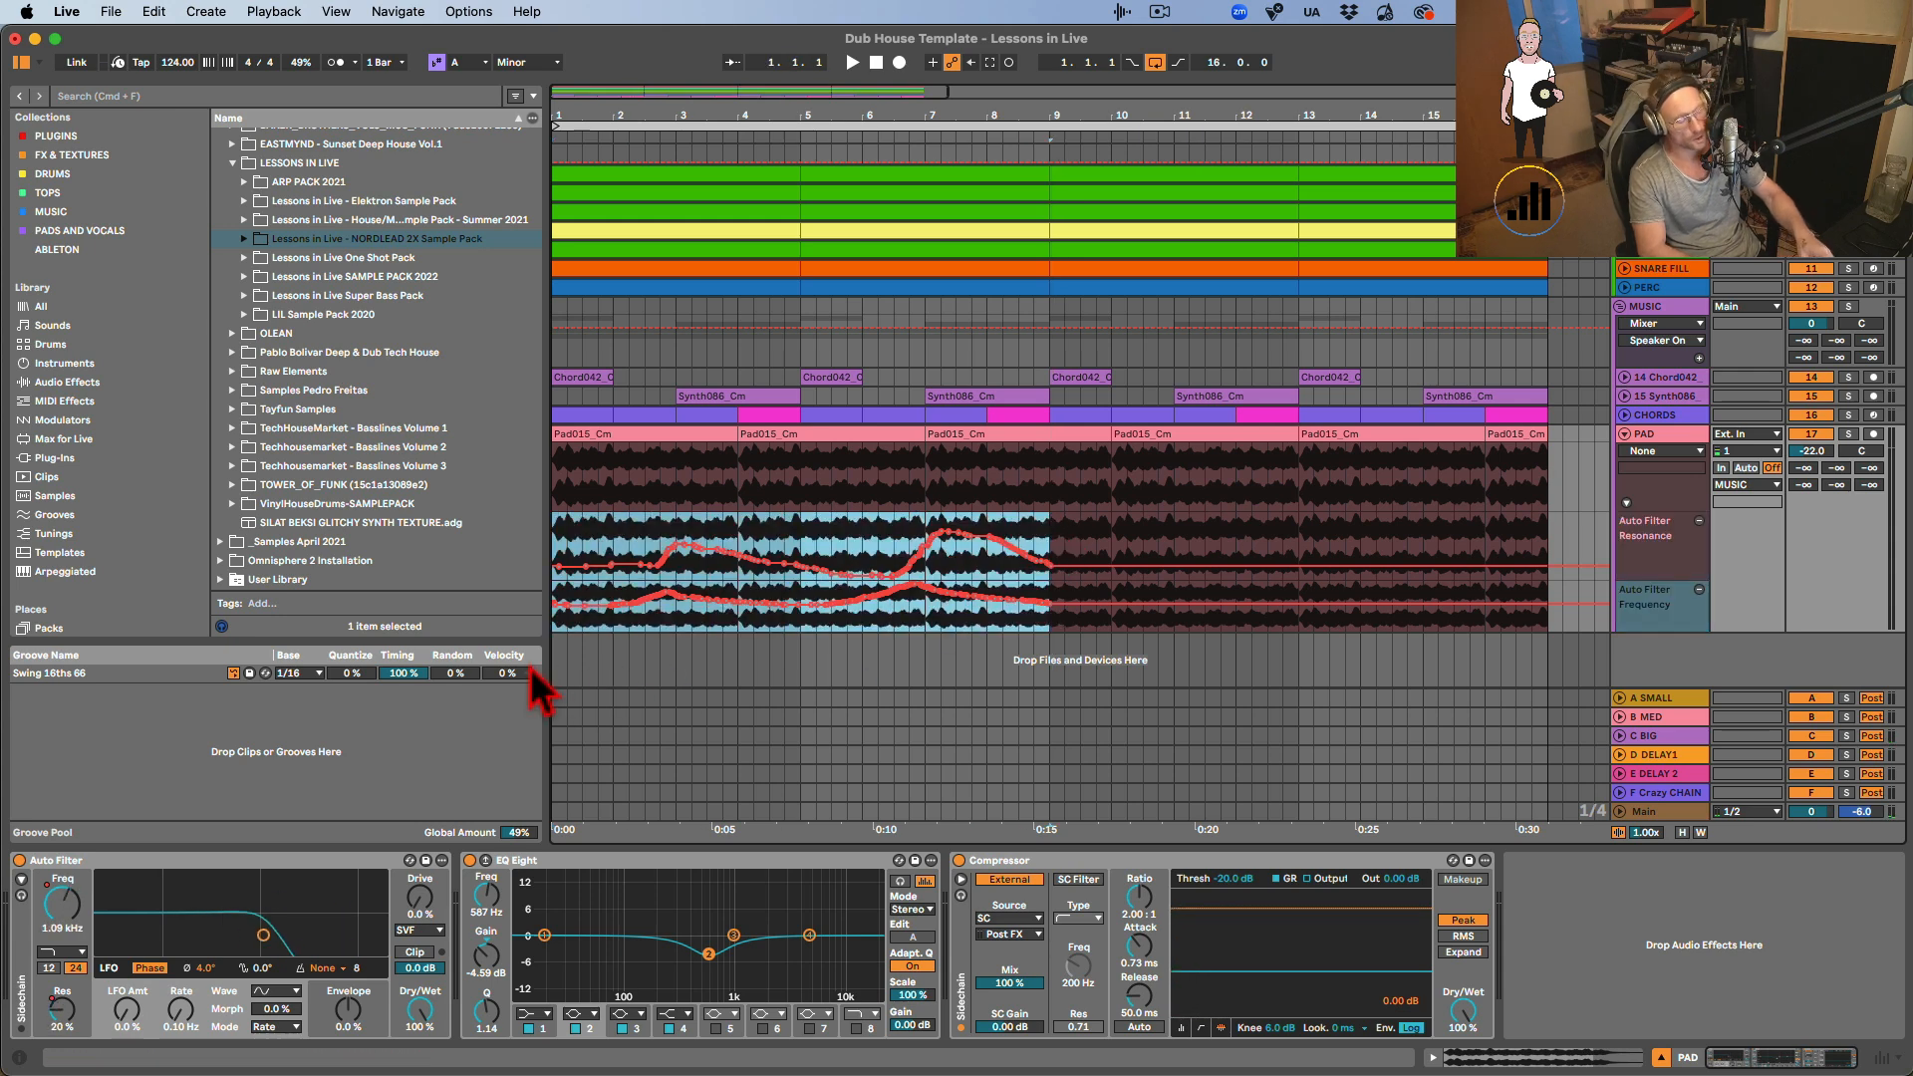
key(super+d)
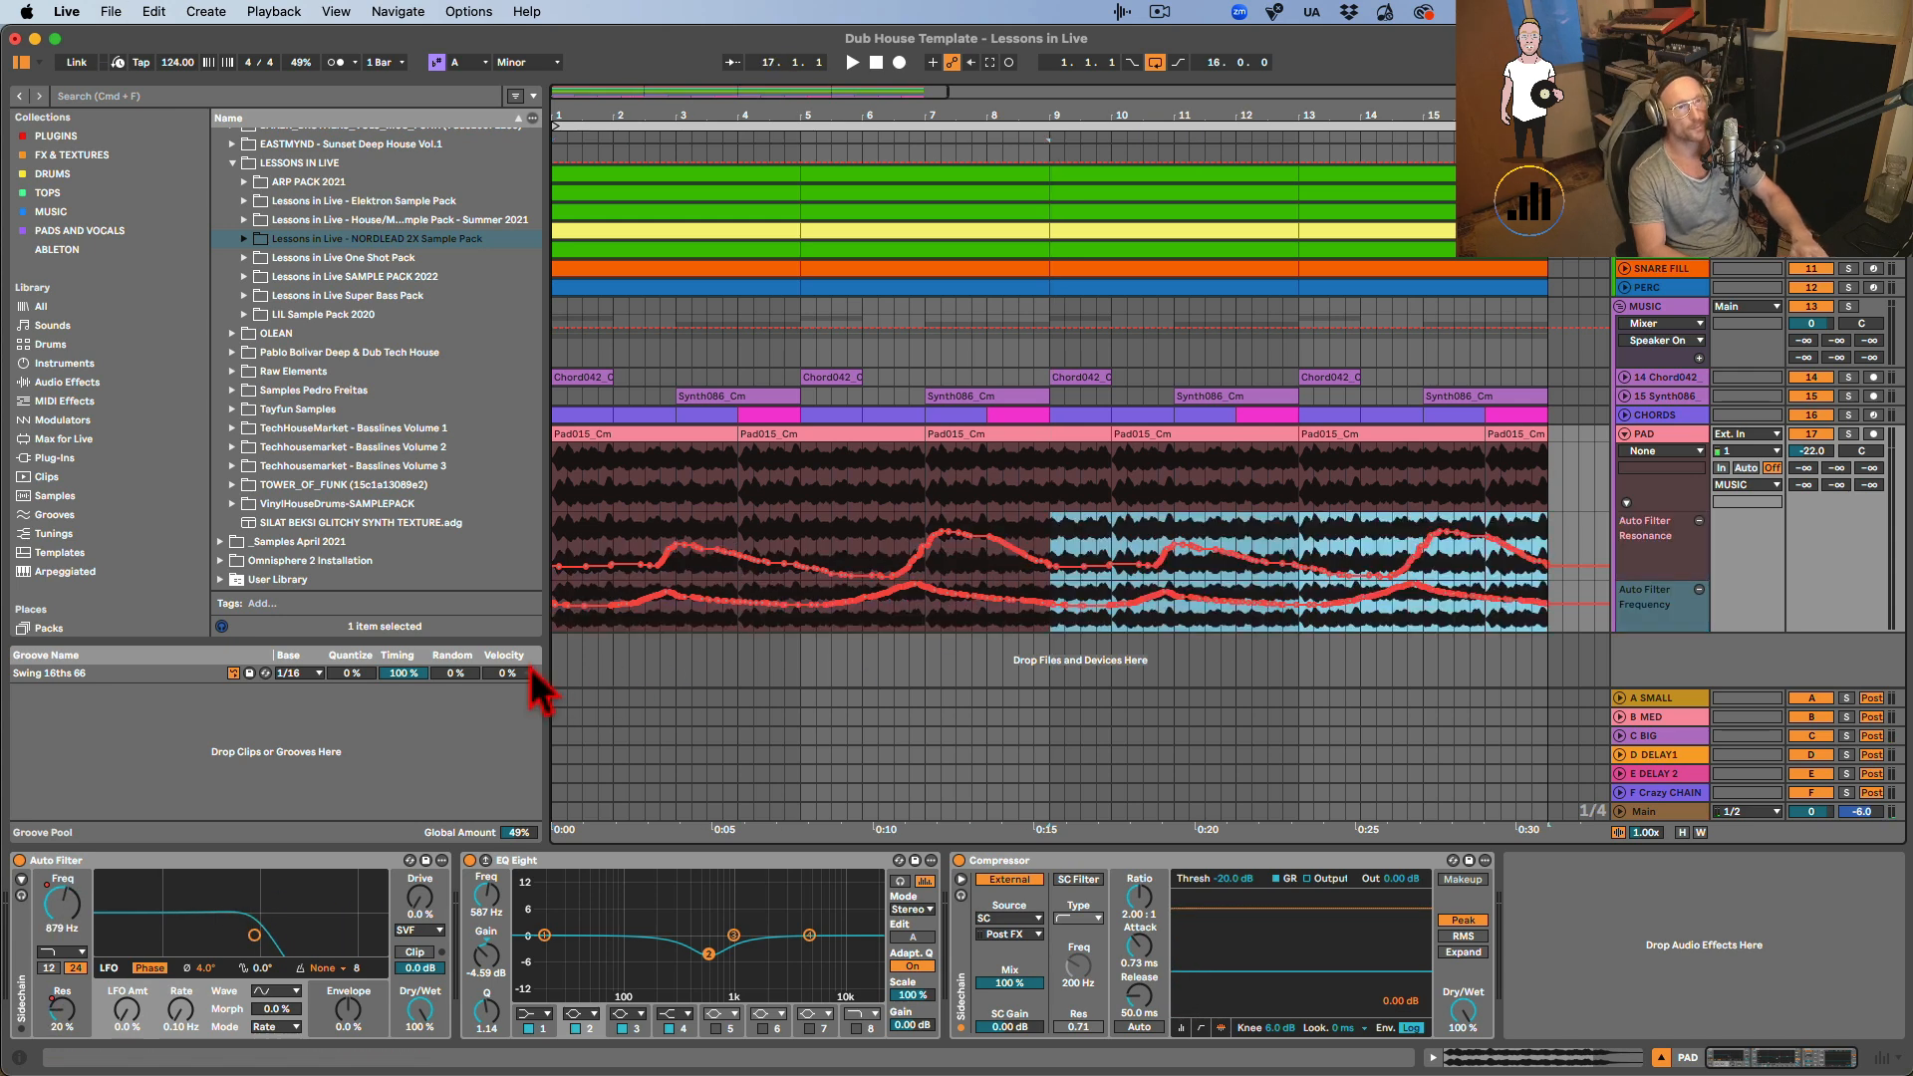
Fold the PAD track and show the Main track's devices with the Master Wide & Warm rack selected.
click(1623, 434)
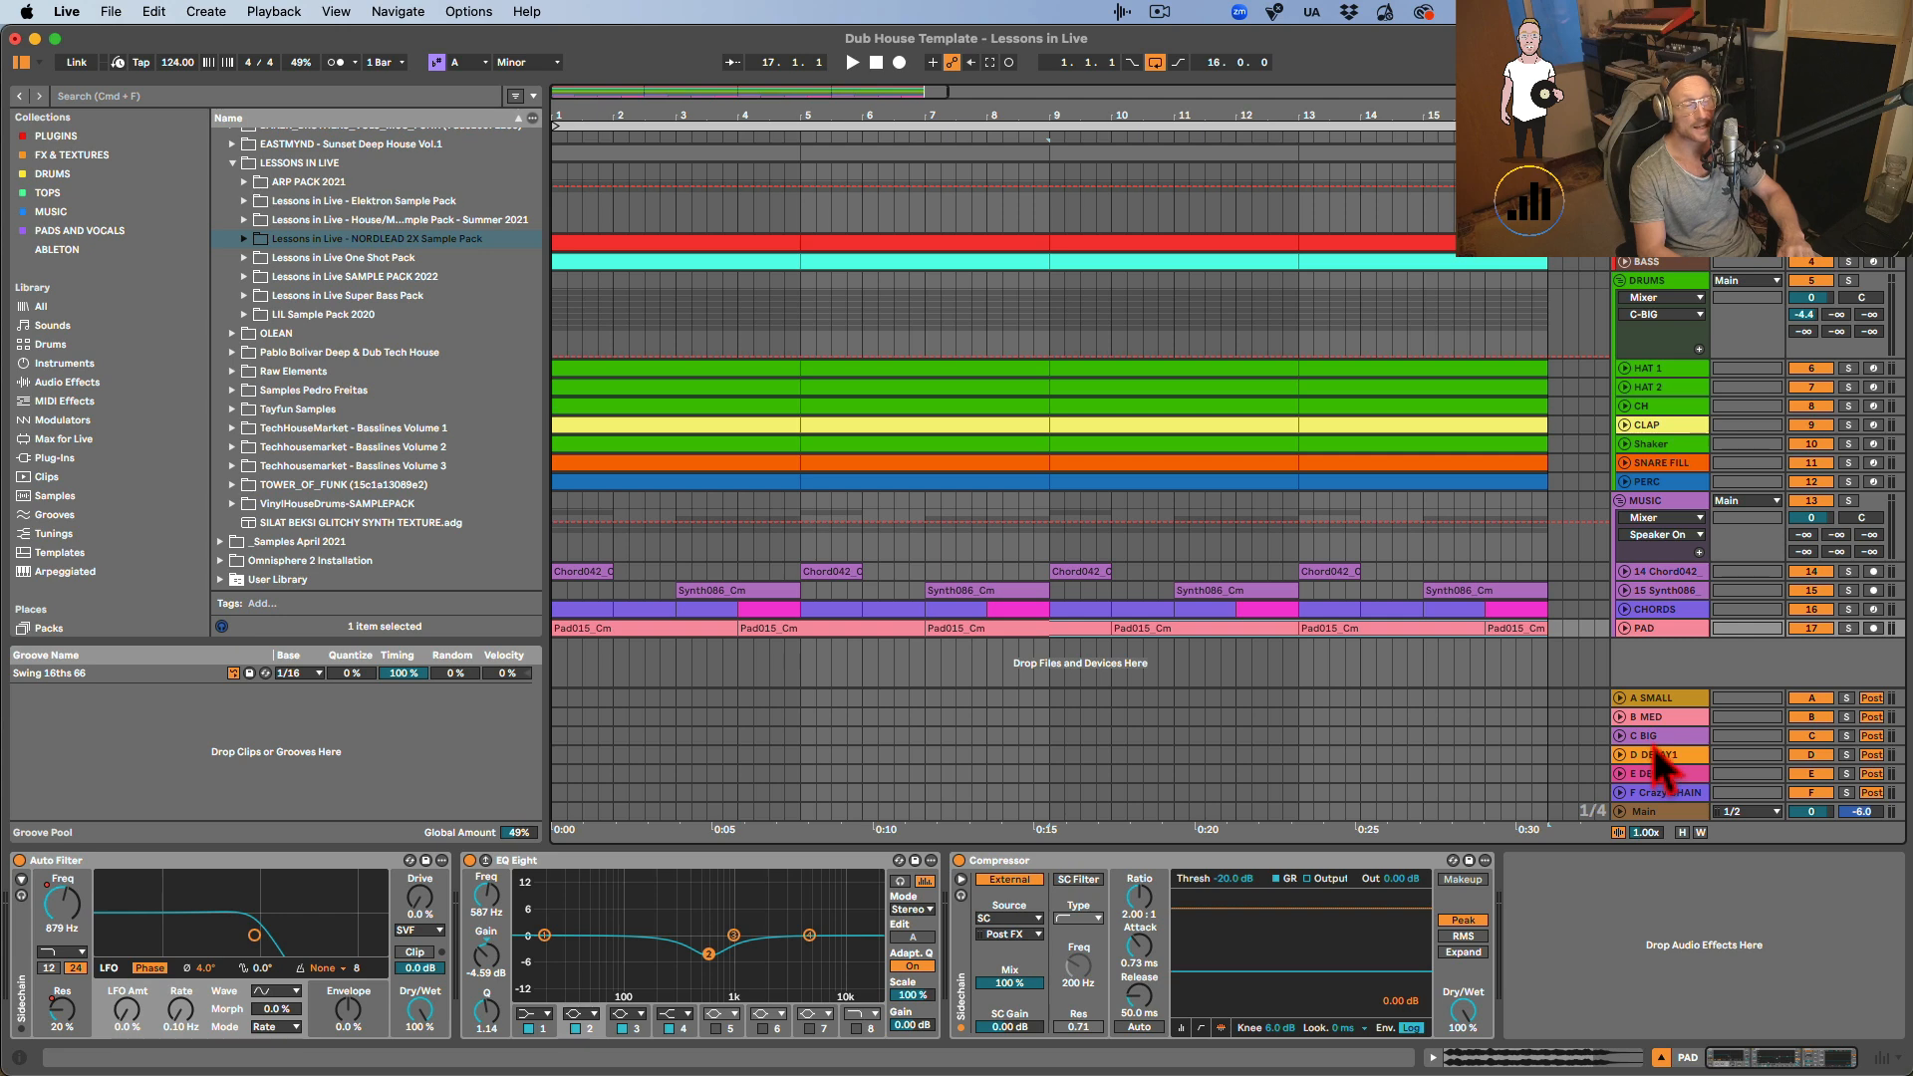
click(1672, 812)
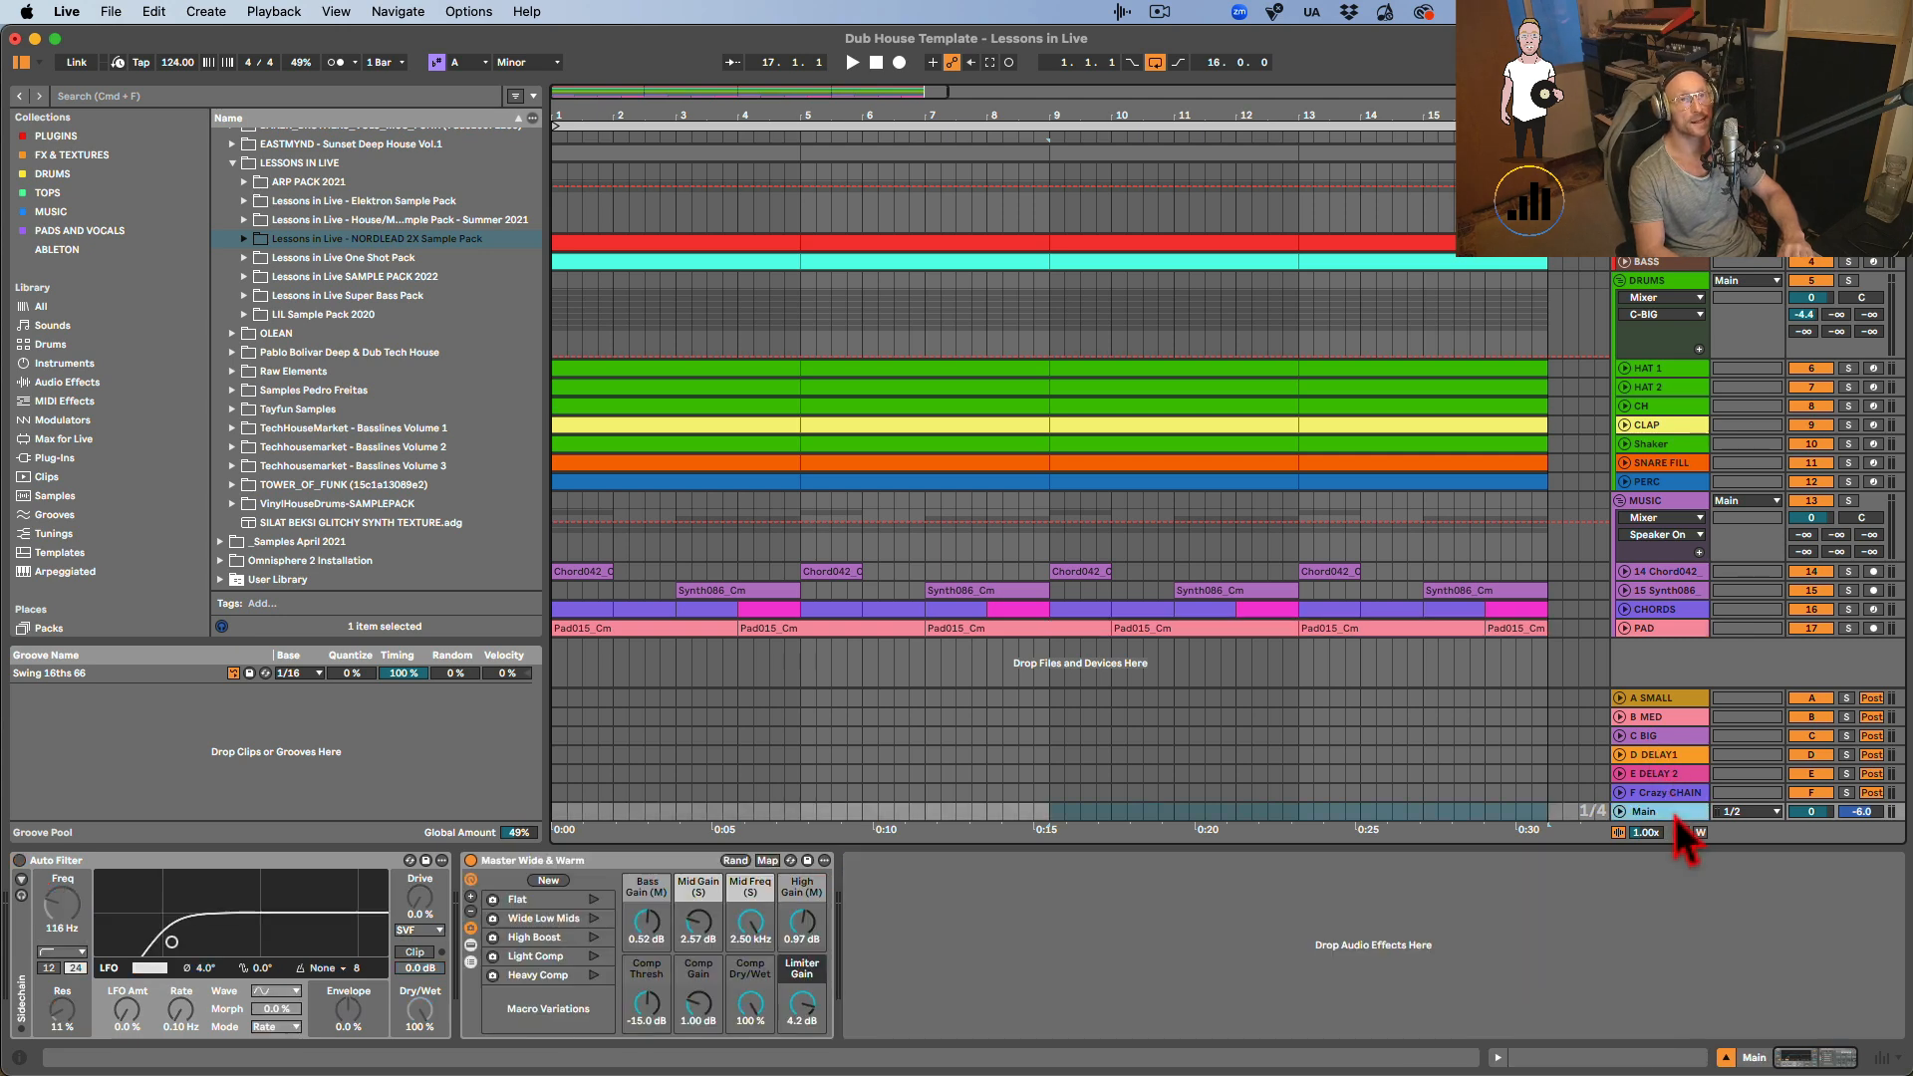
click(512, 872)
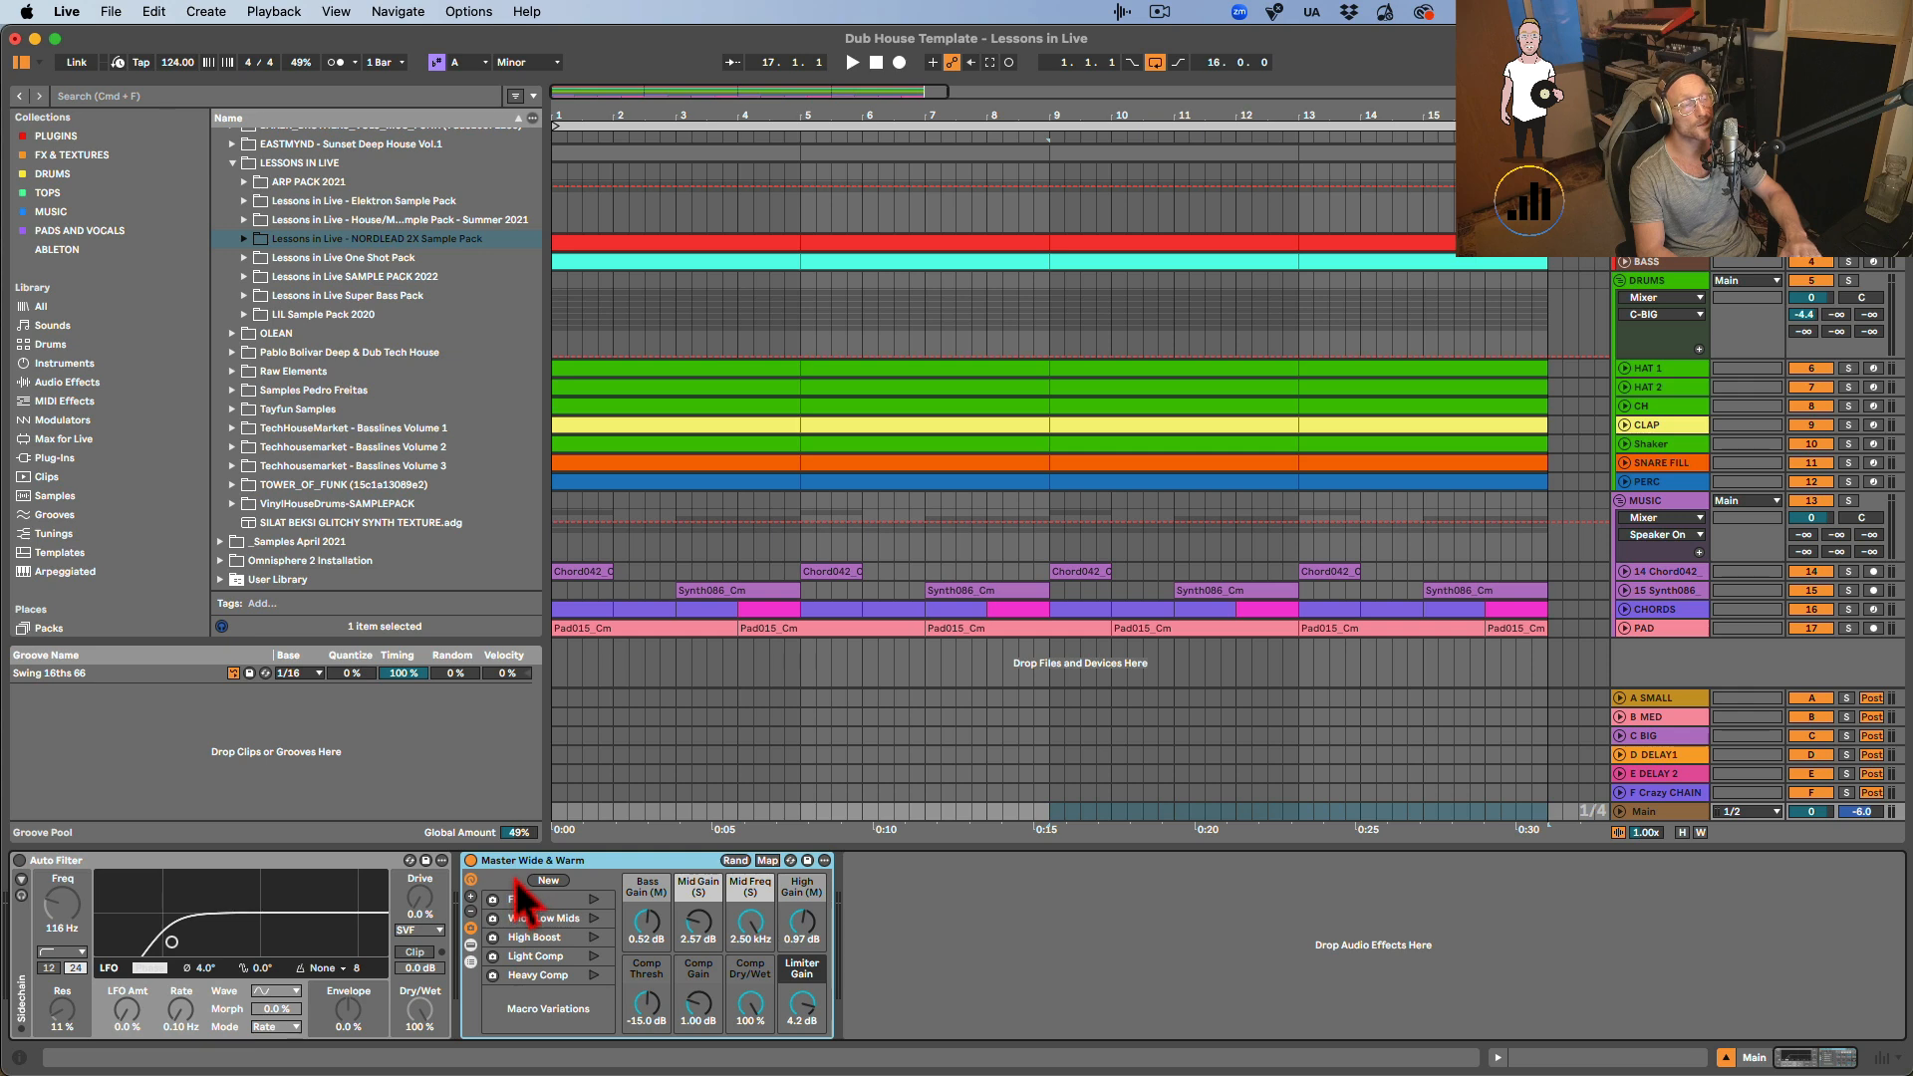
List the Audio Effect Rack presets in the Audio Effects library, filtered by Mixing & Mastering.
click(65, 382)
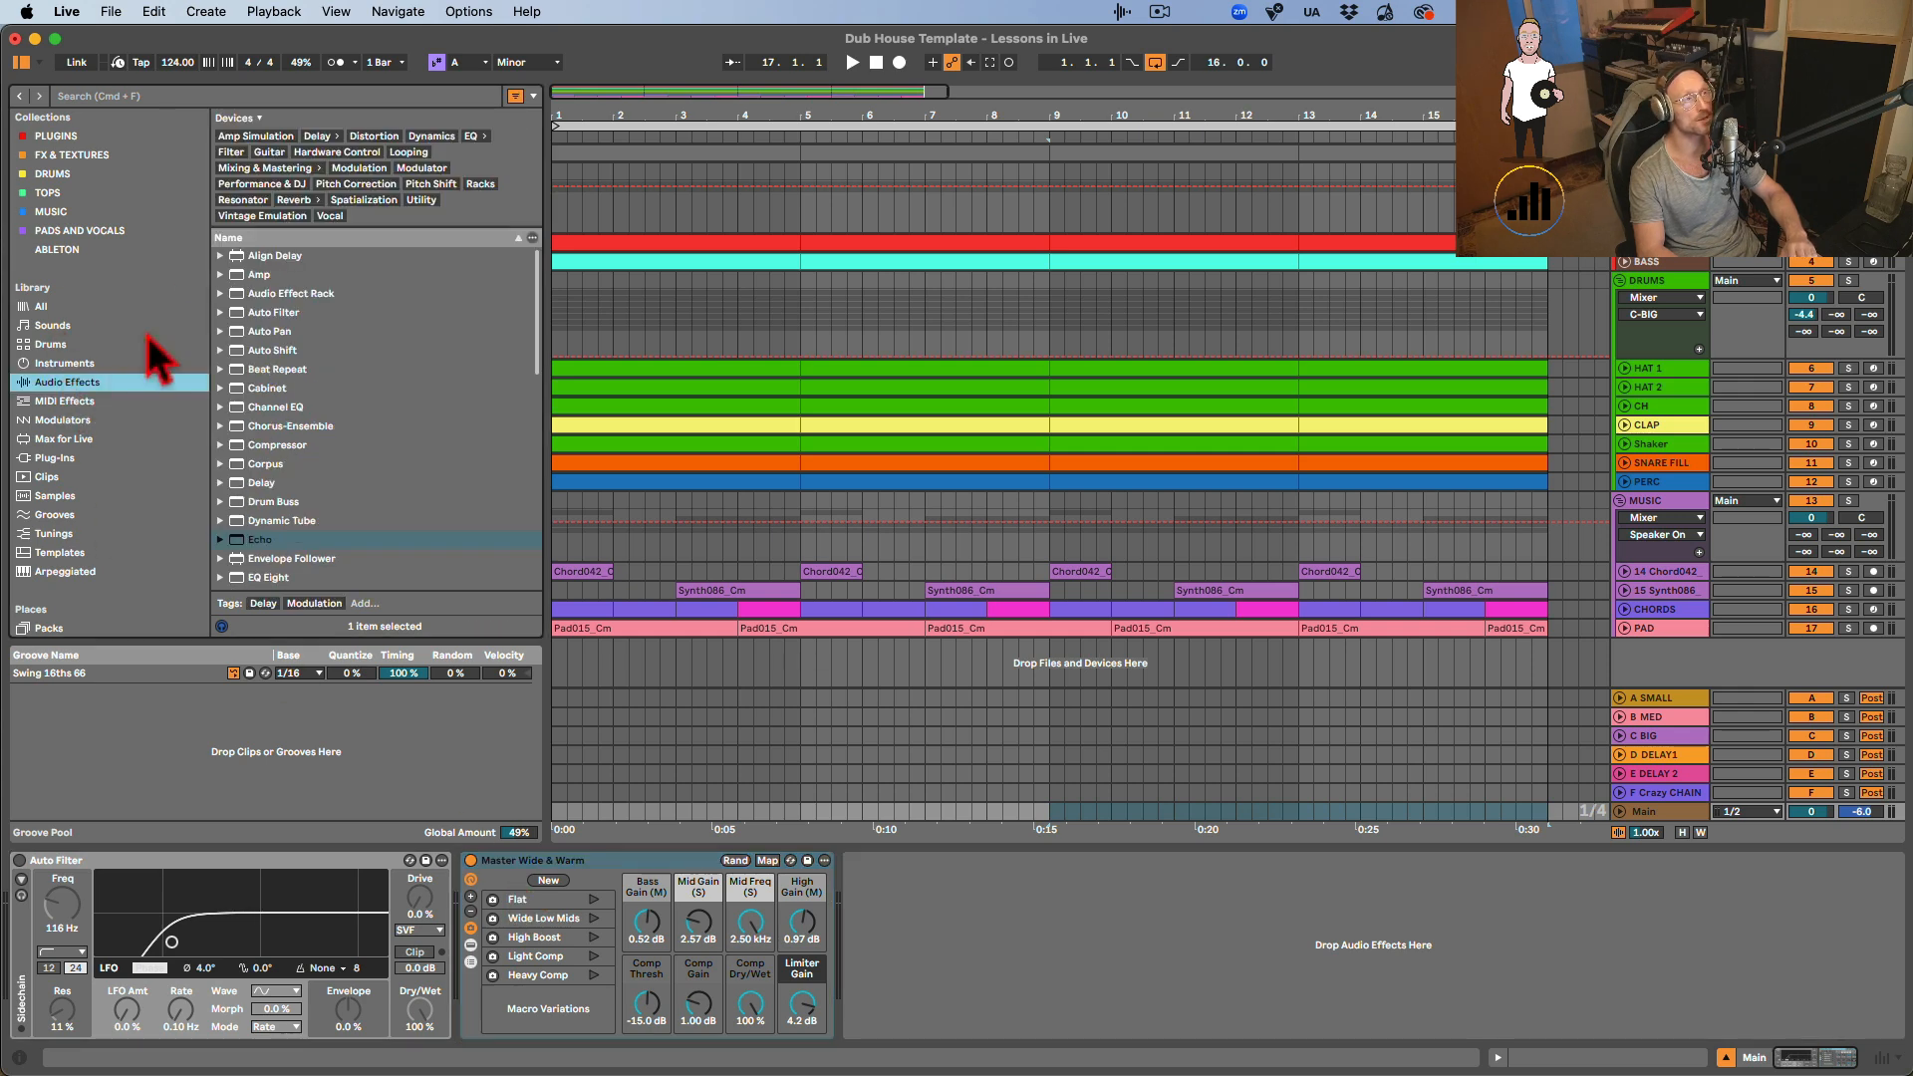
click(239, 293)
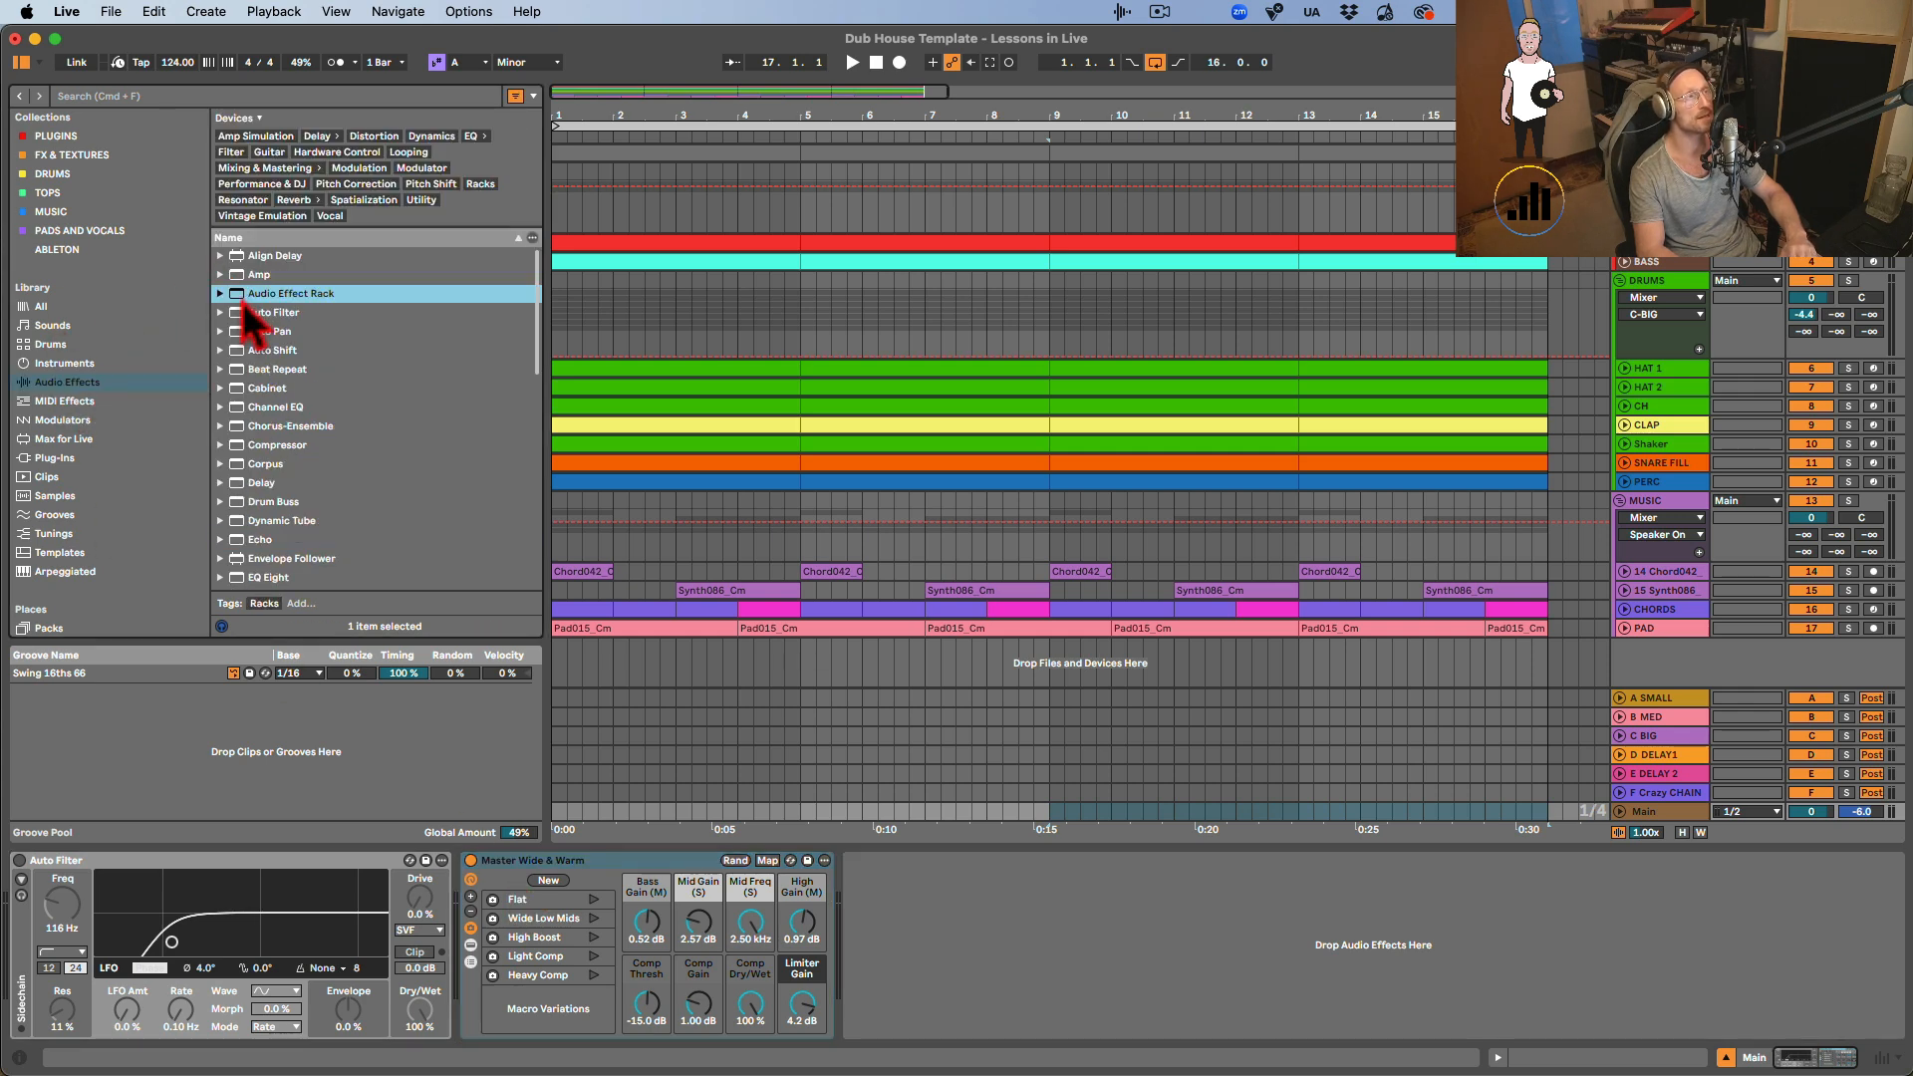
click(254, 169)
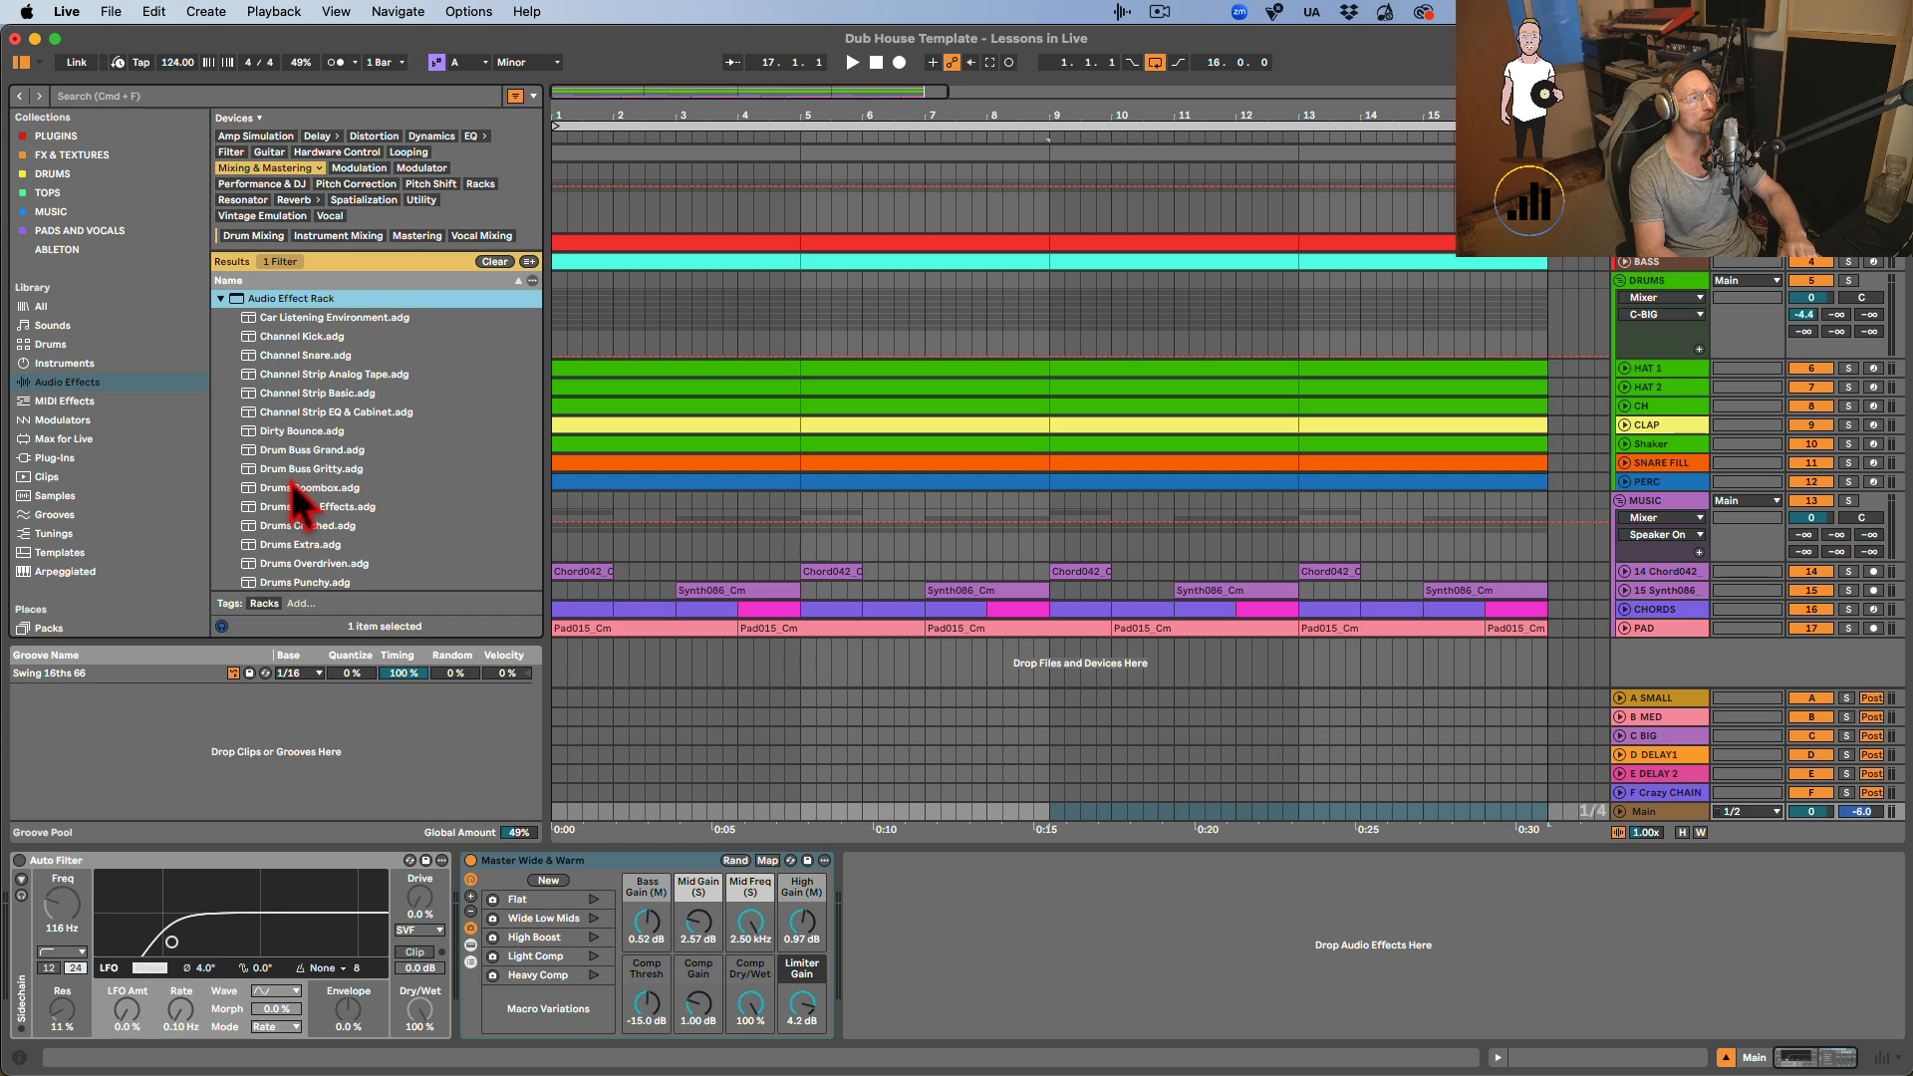
Look through the Master rack presets, from Master EQ & Compressor.adg to Master Wide & Warm.adg.
scroll(298, 503, down, 10)
click(297, 326)
key(Down)
key(Down)
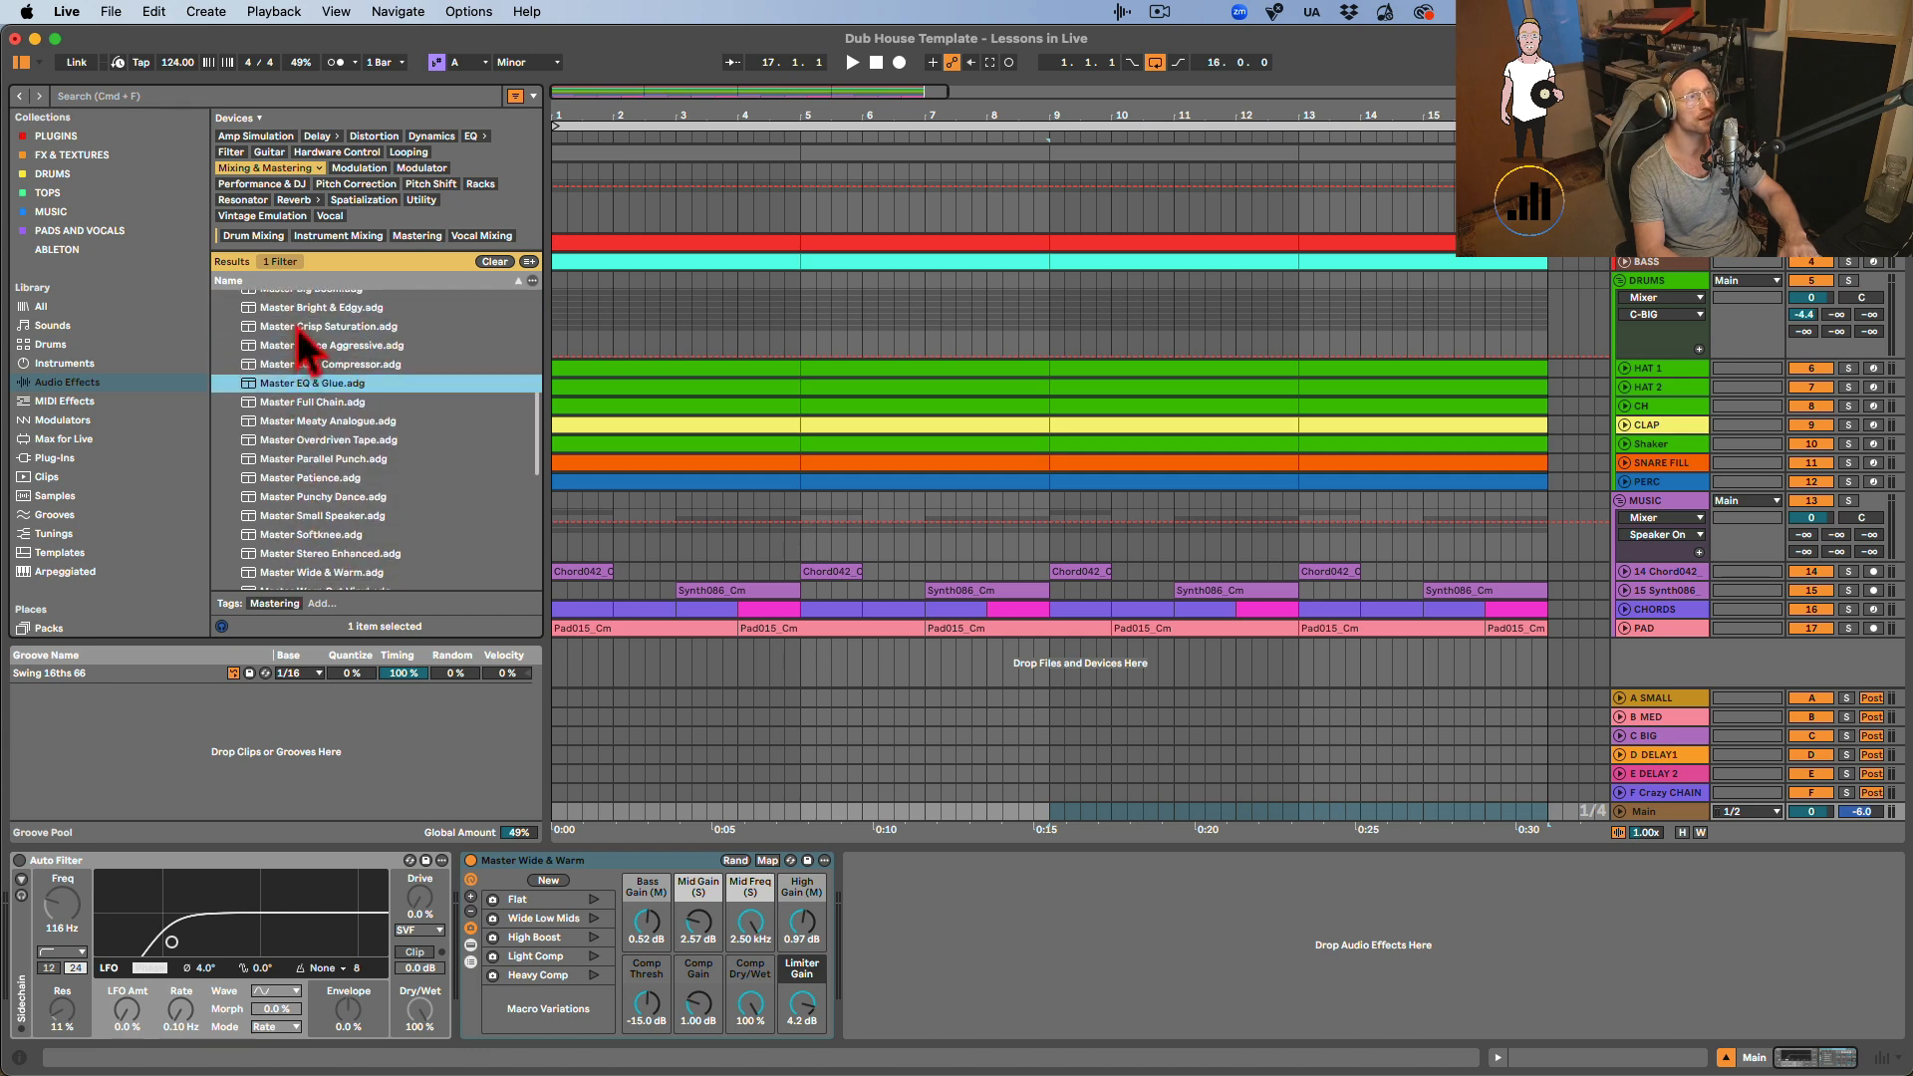
key(Down)
key(Down)
key(Down)
key(Down)
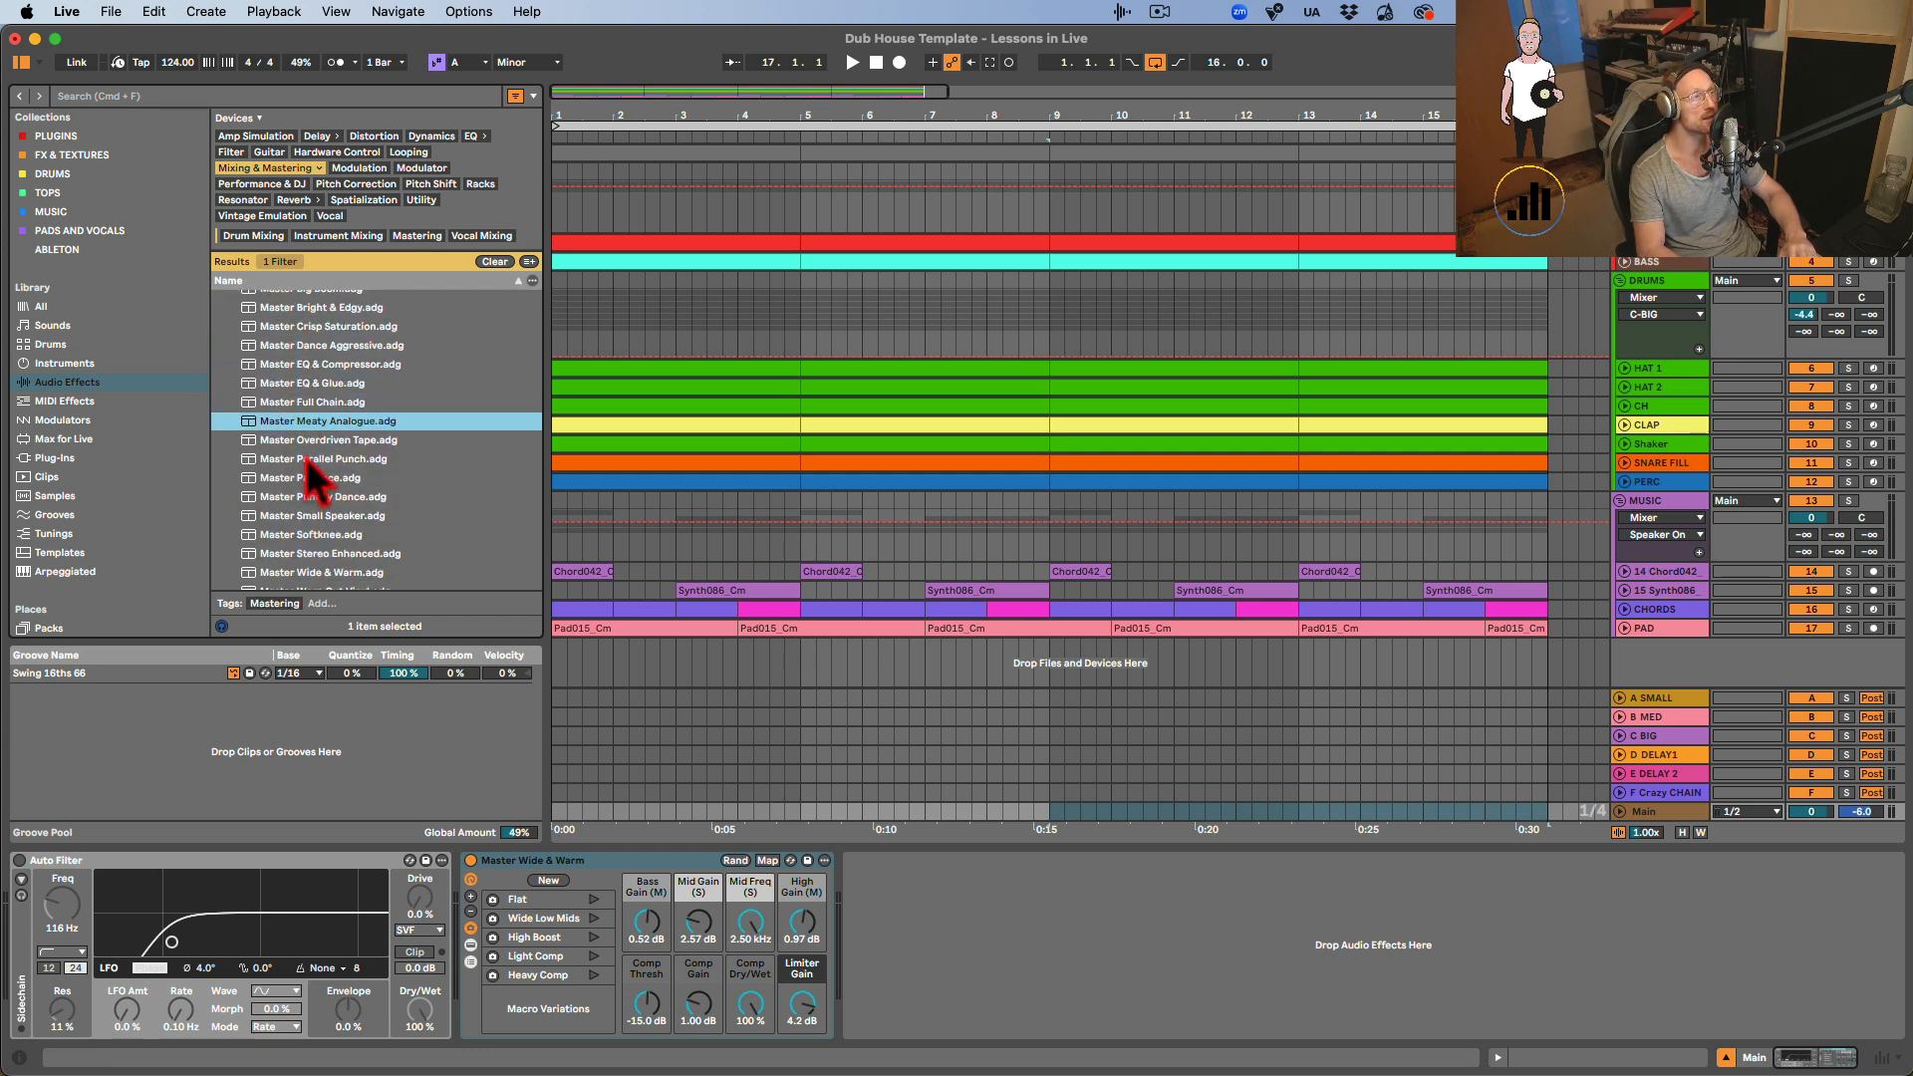
click(303, 496)
scroll(310, 508, down, 3)
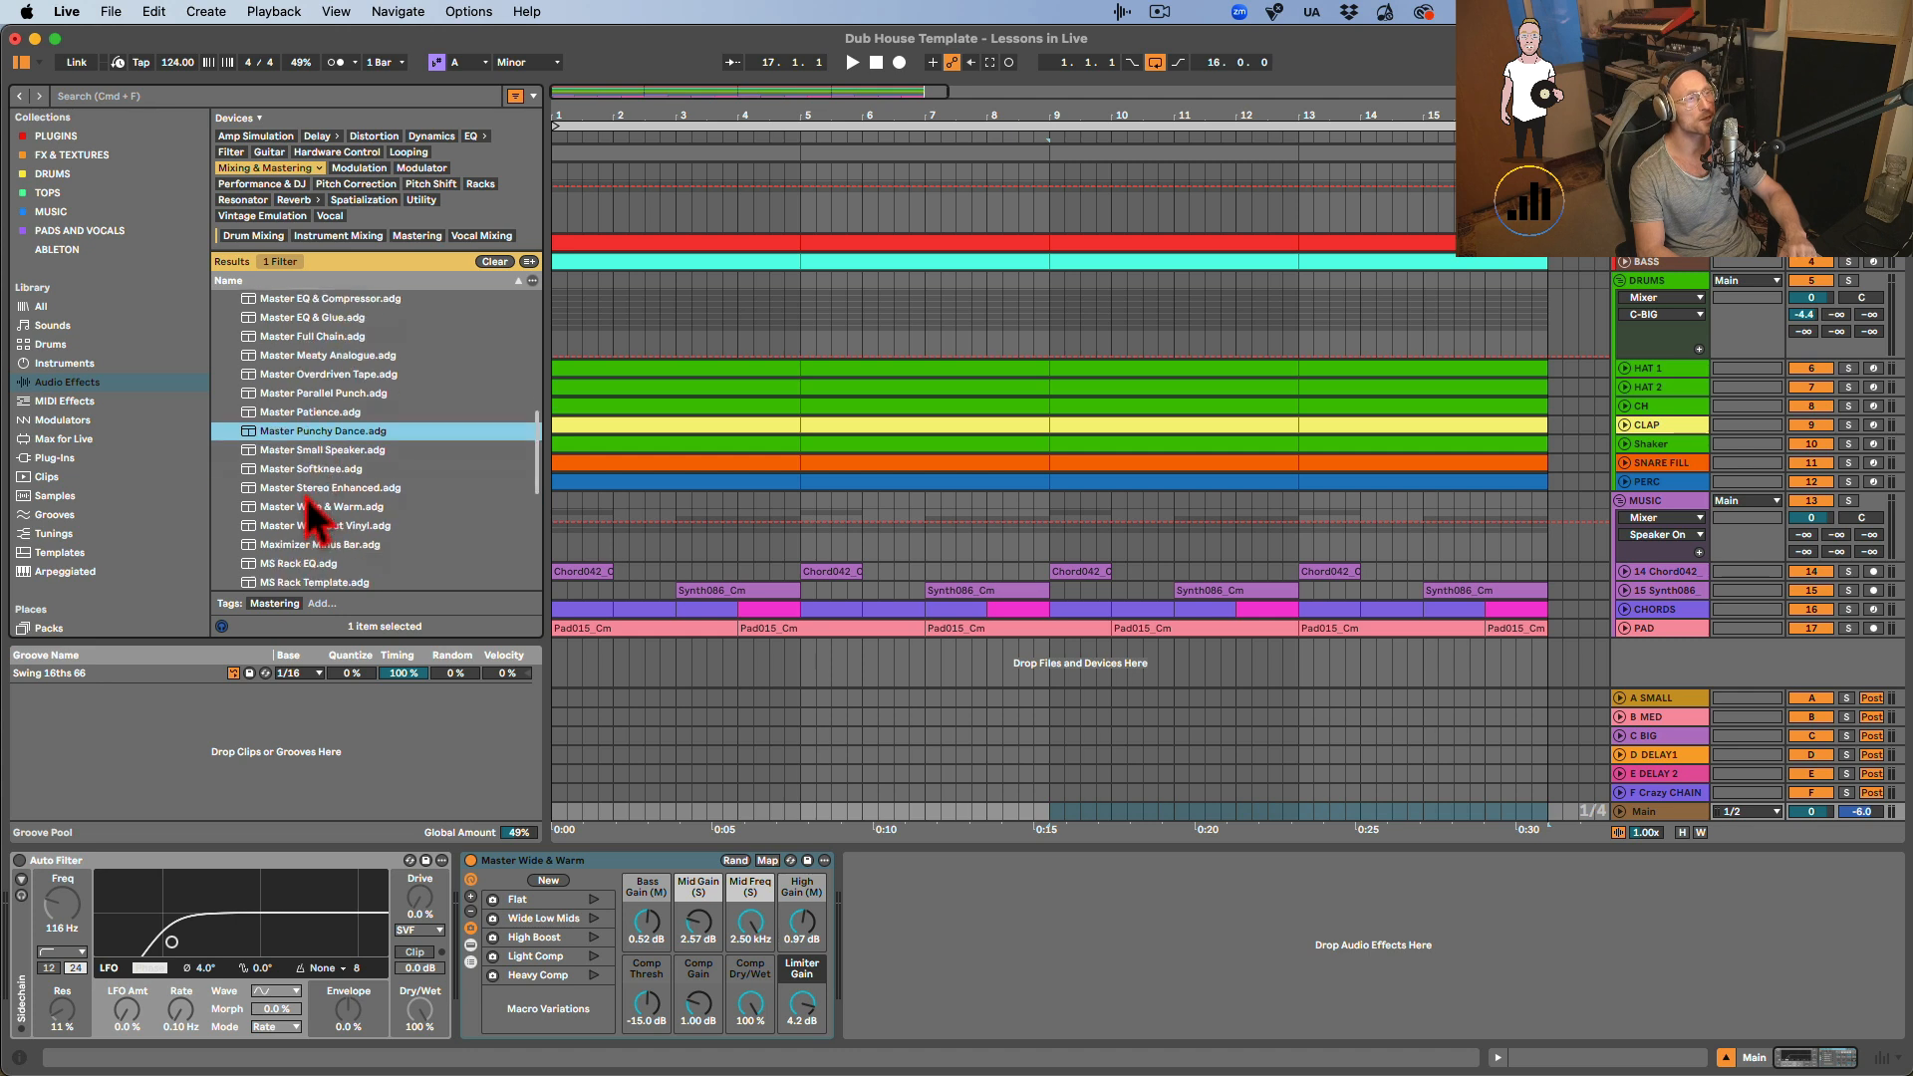
click(314, 472)
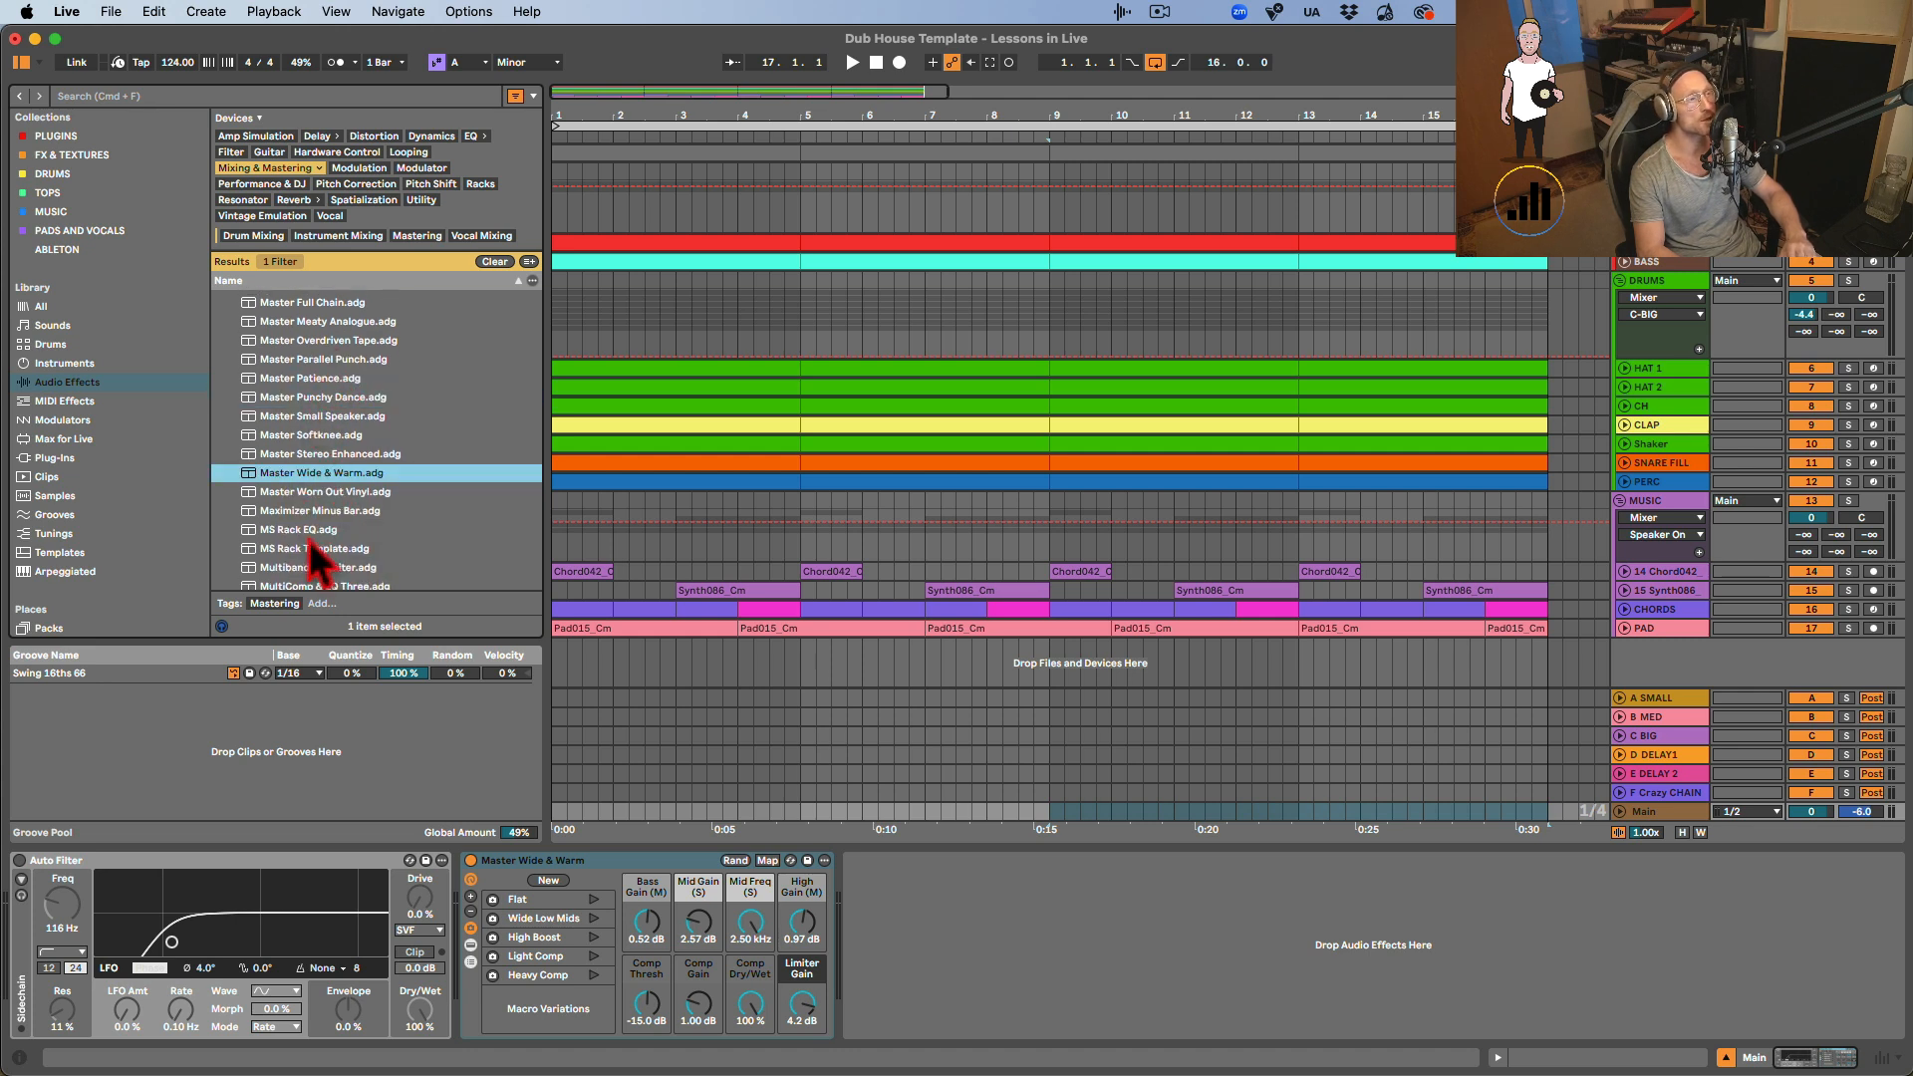
scroll(289, 398, up, 3)
scroll(293, 377, up, 3)
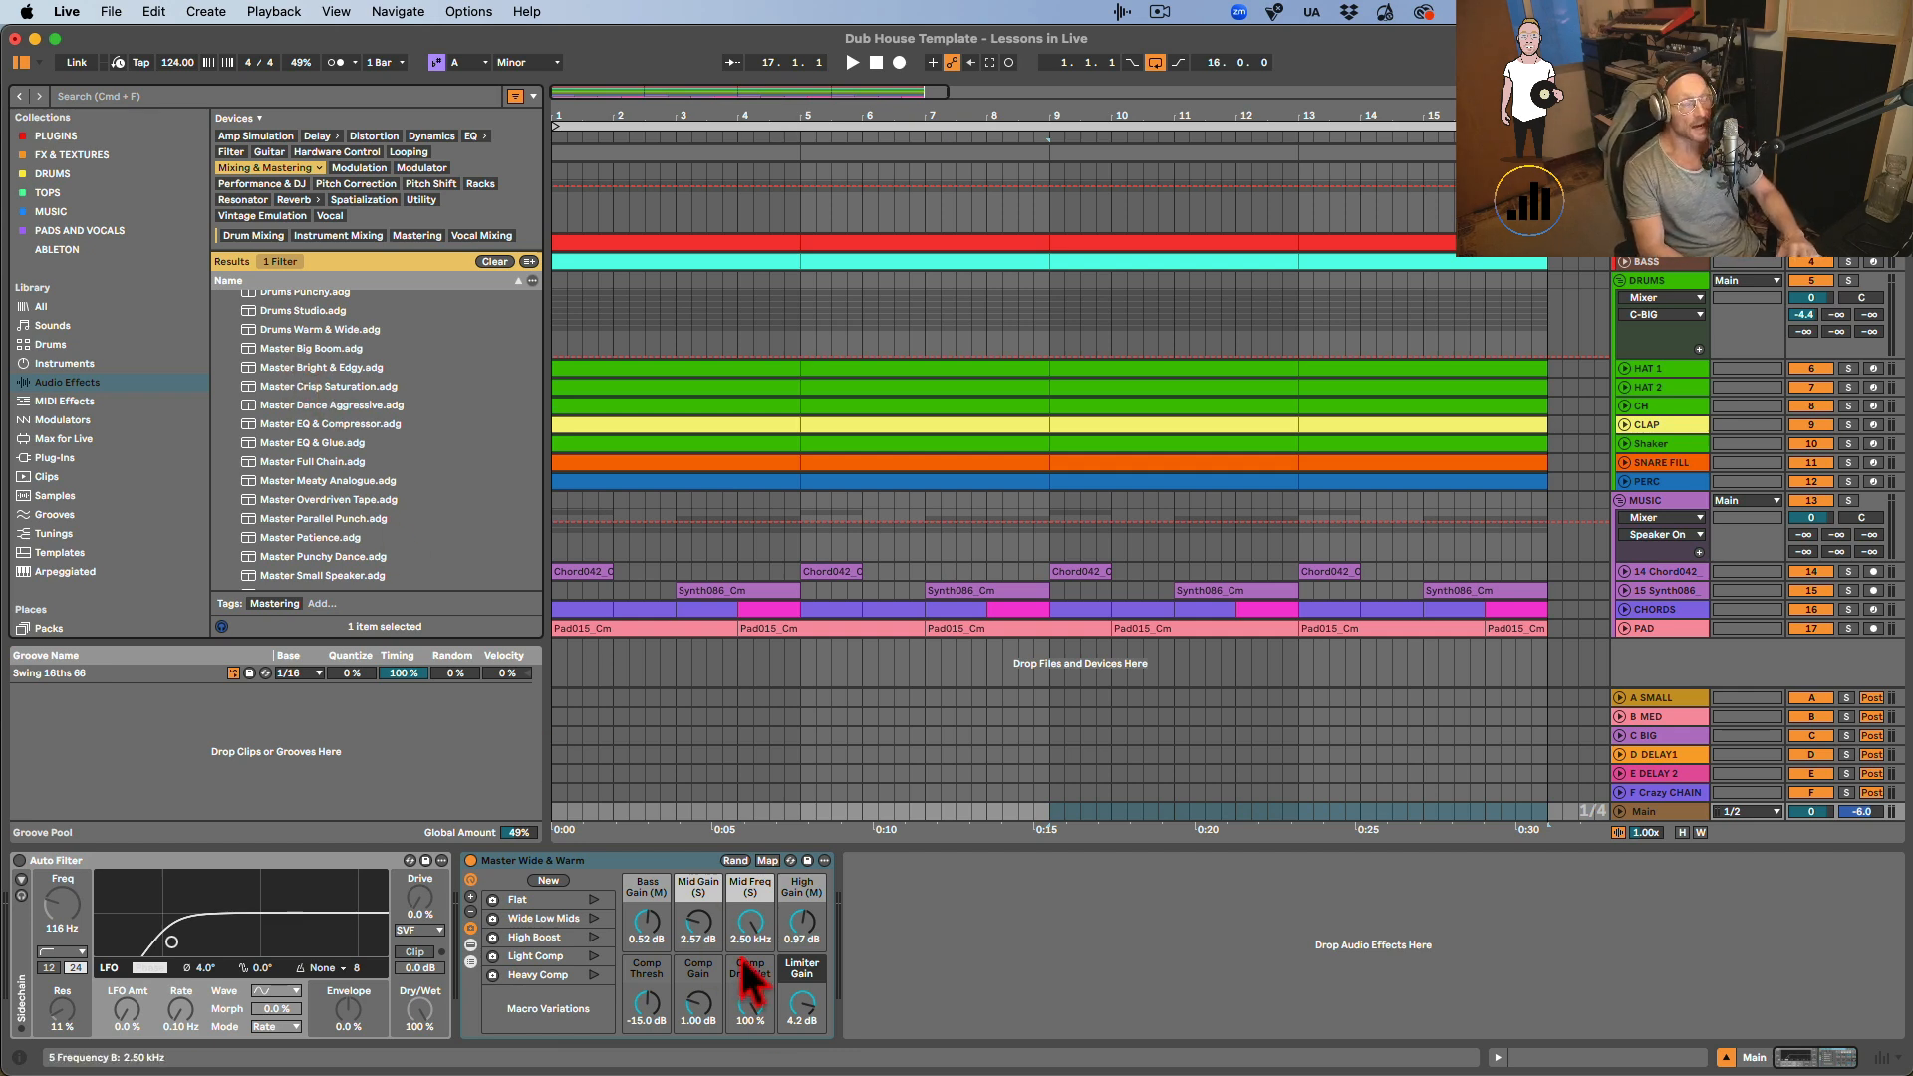
Show the devices inside the Master Wide & Warm rack and raise its Limiter Gain to 6.0 dB during playback.
click(472, 947)
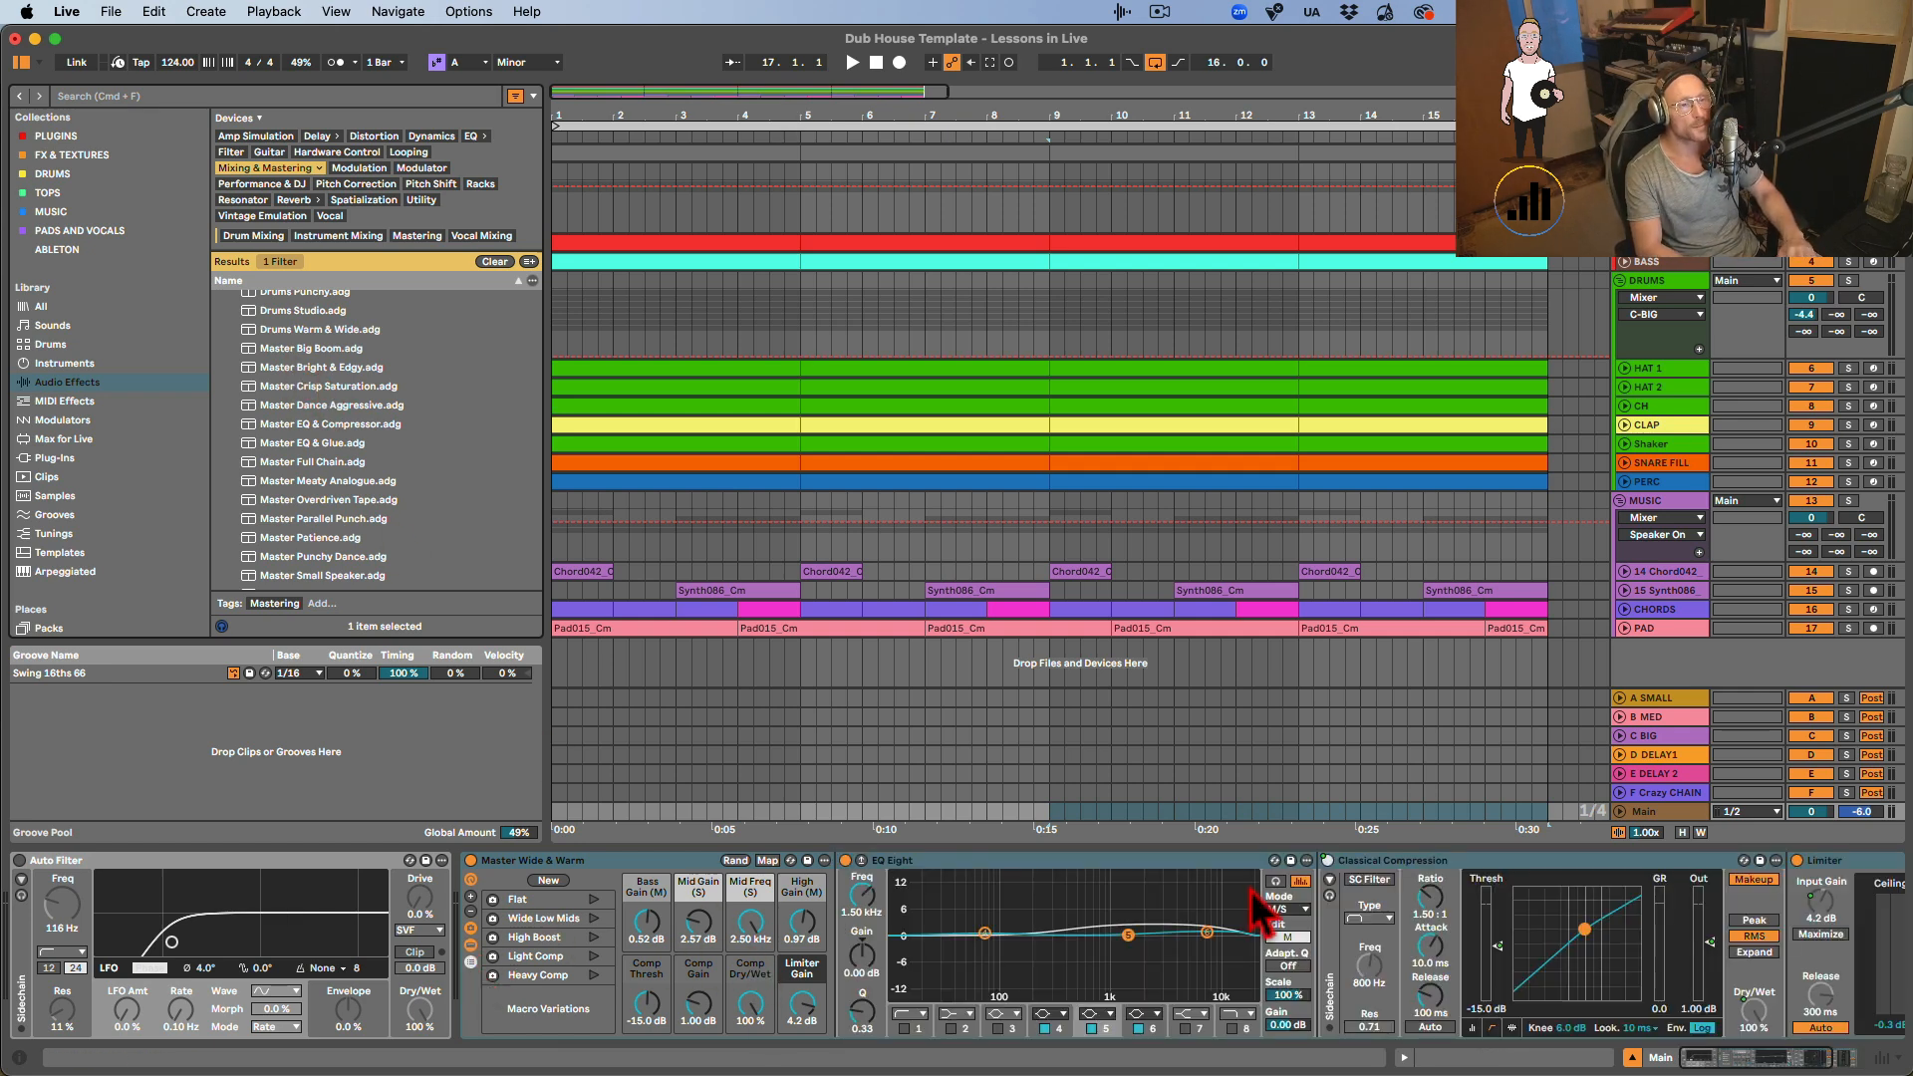
key(space)
scroll(1588, 933, right, 5)
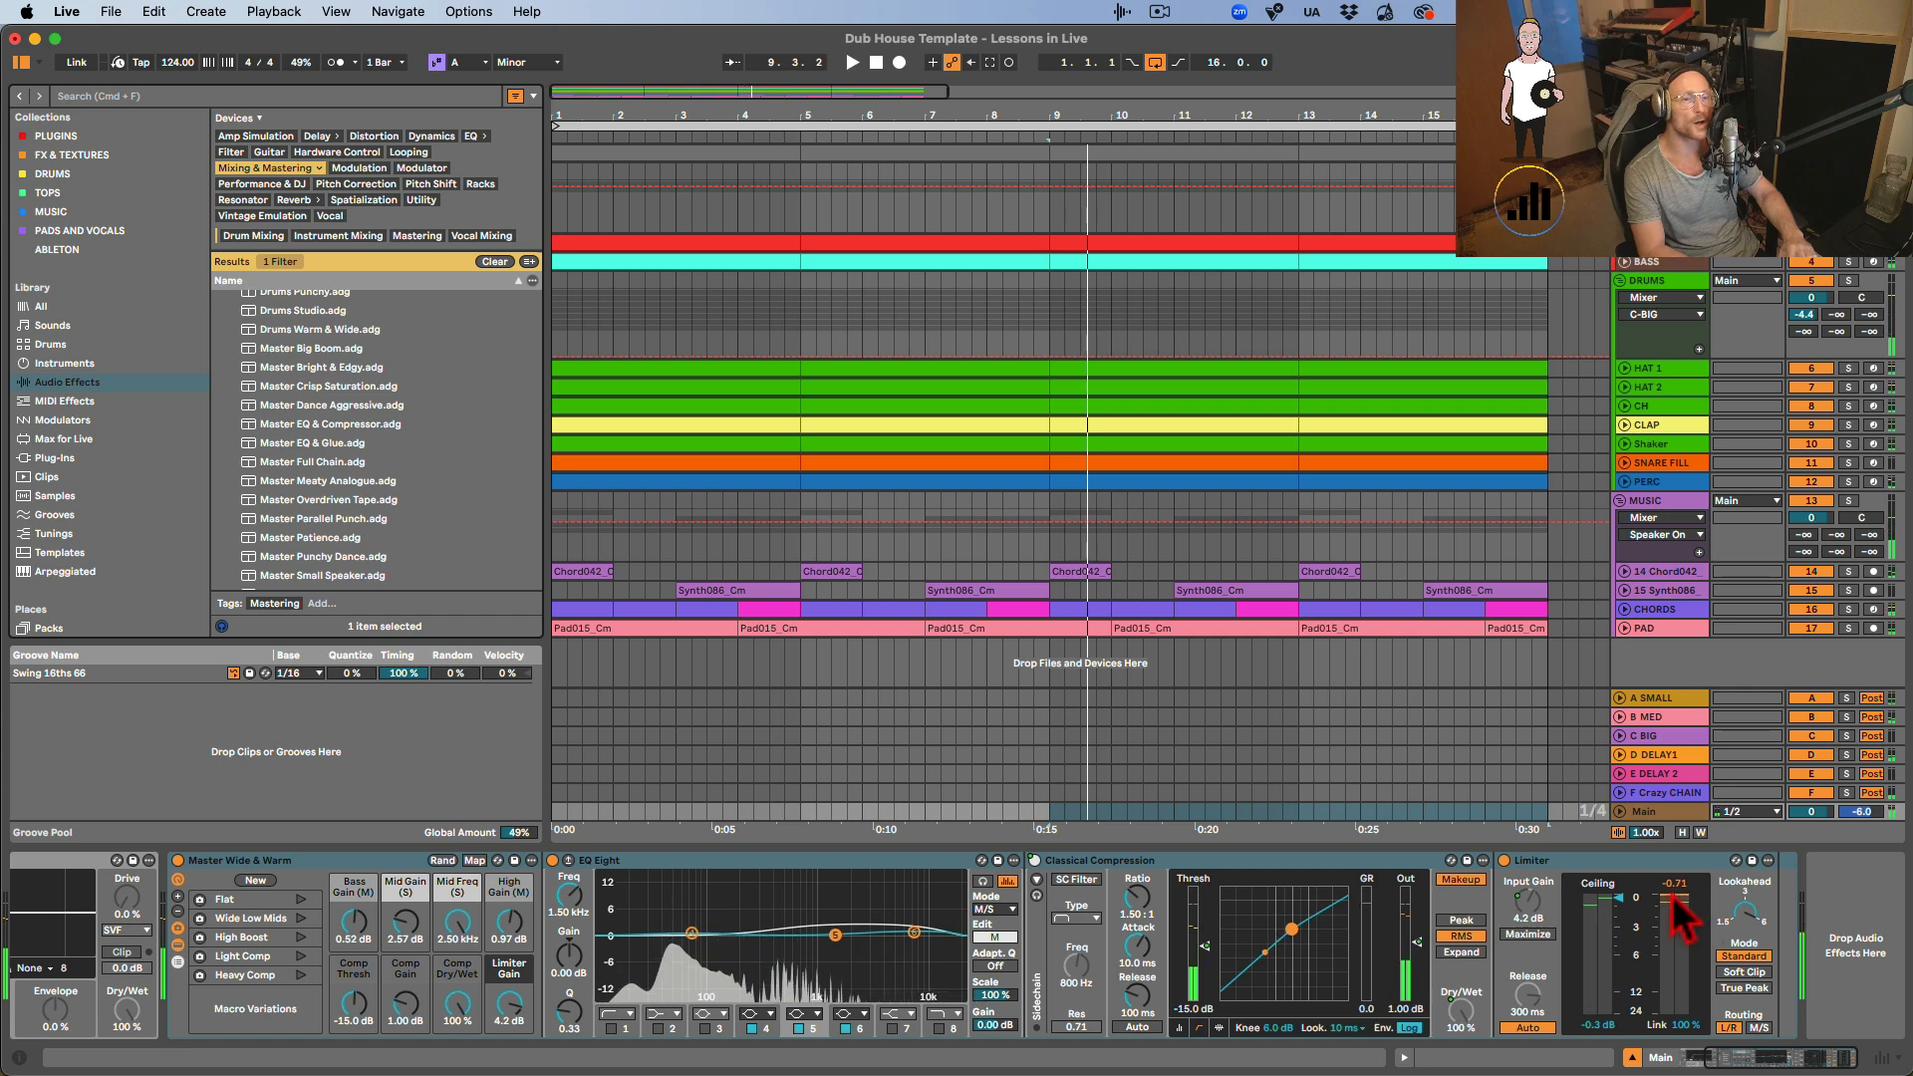
drag(508, 1031, 505, 1018)
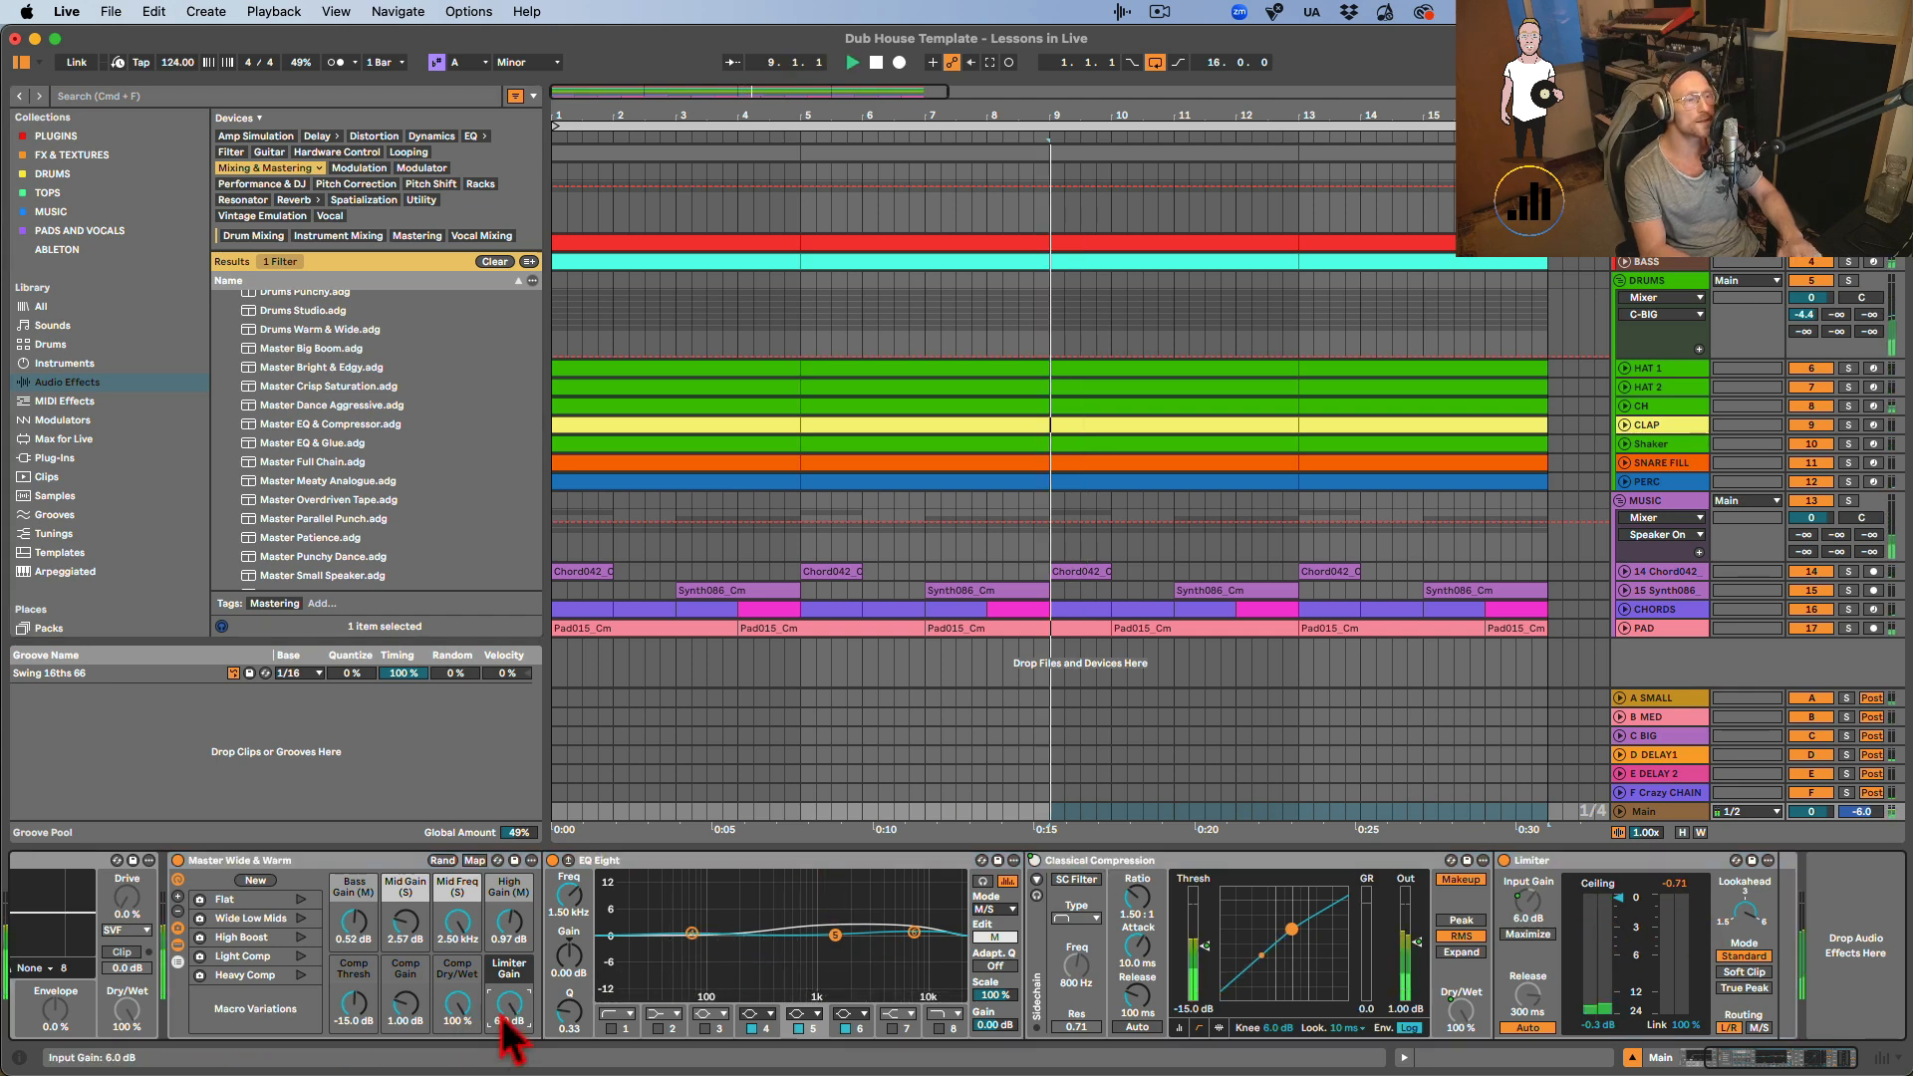
key(space)
key(space)
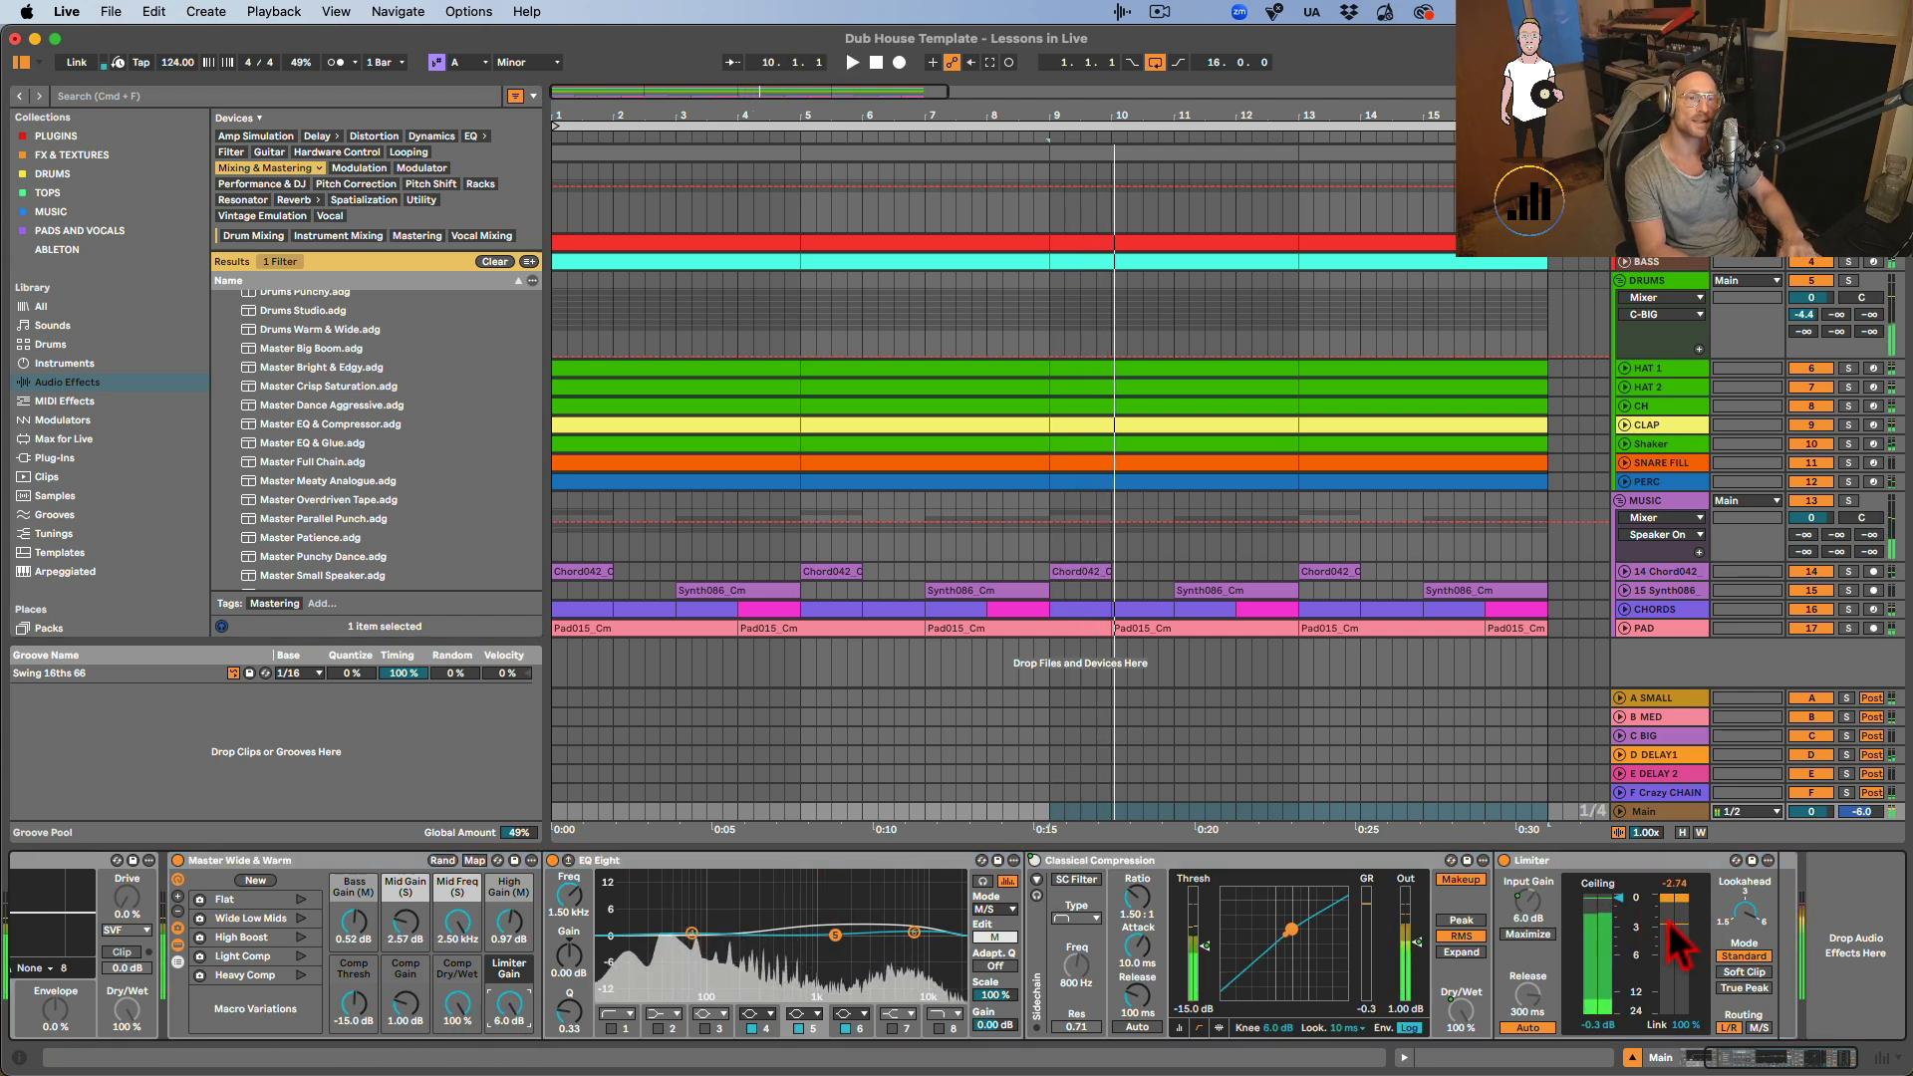